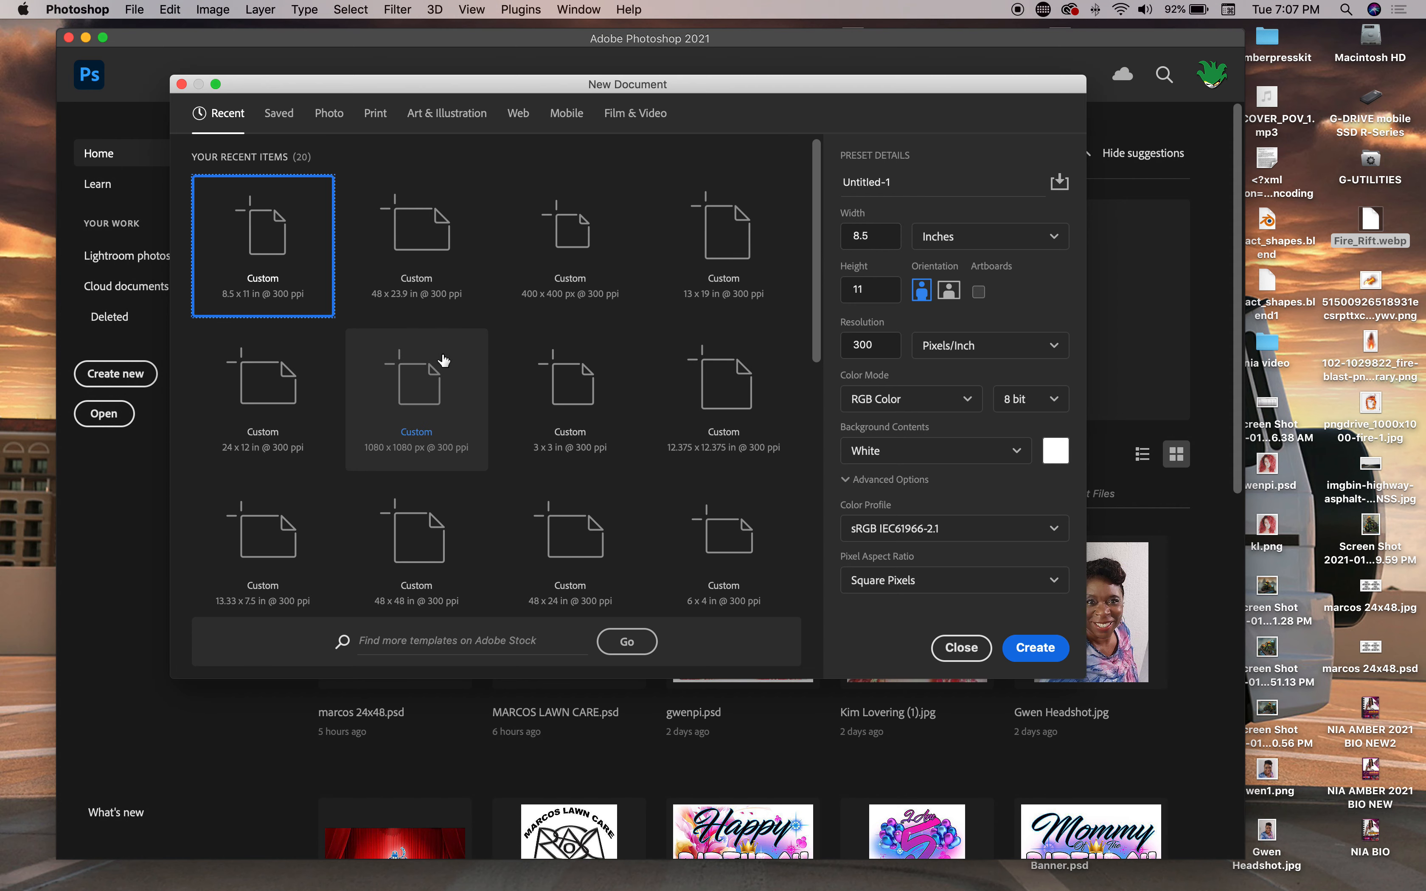
Create a new 8.5 x 11 inch document at 300 pixels/inch with a black background
click(1055, 237)
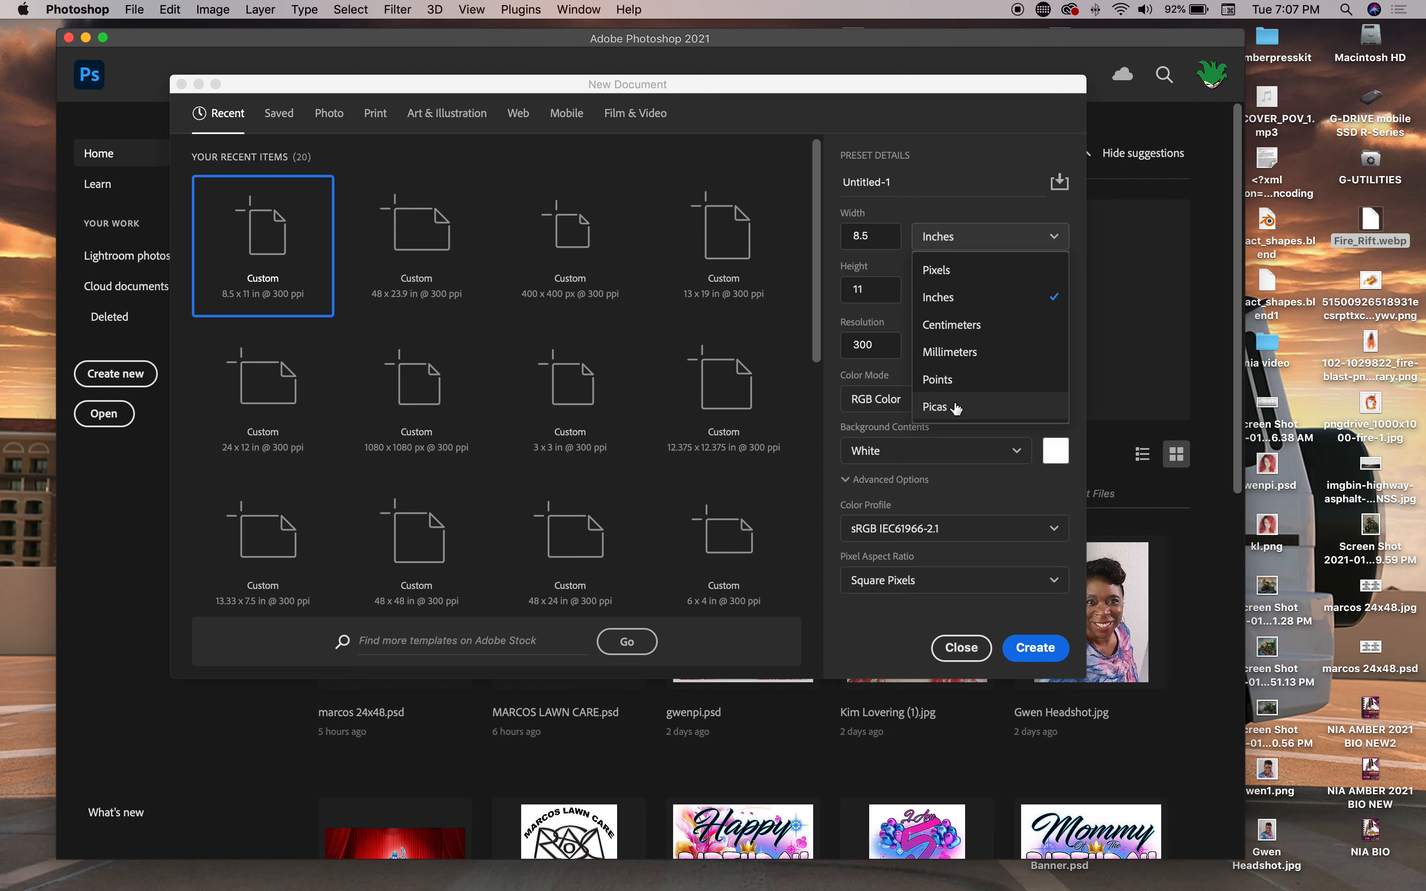
click(951, 290)
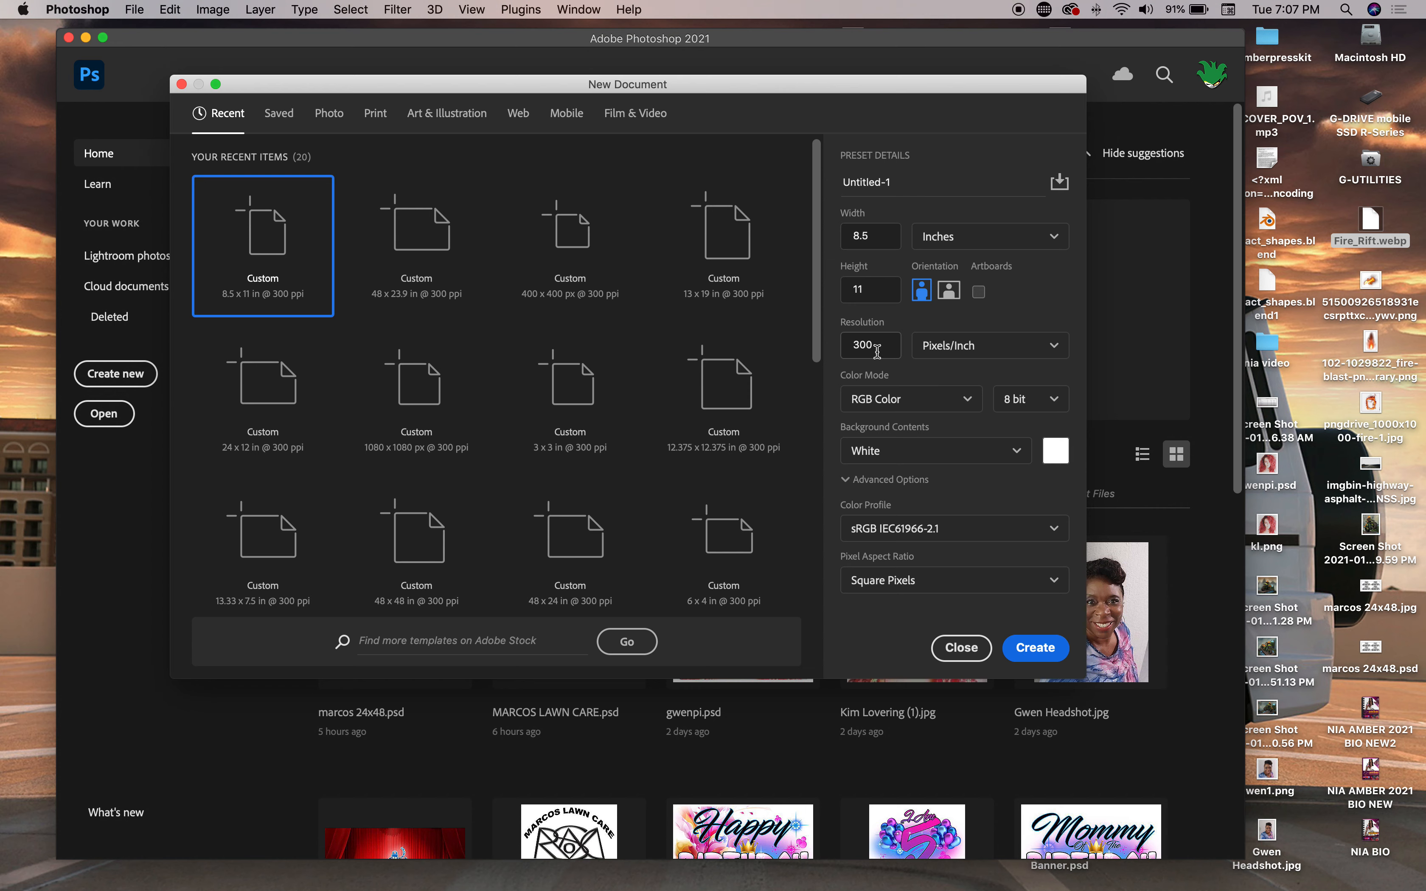
click(1015, 454)
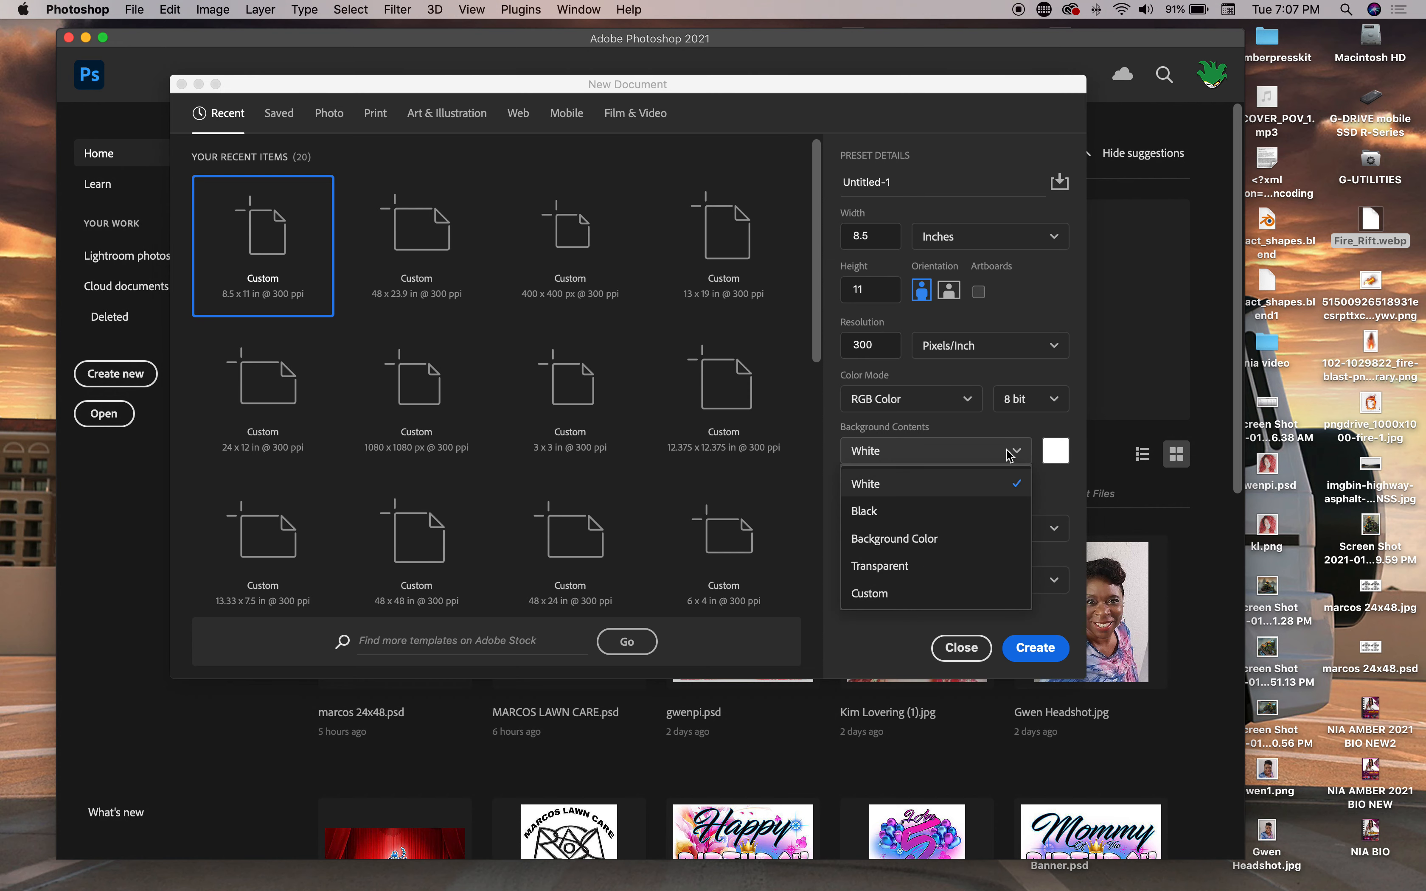
click(877, 513)
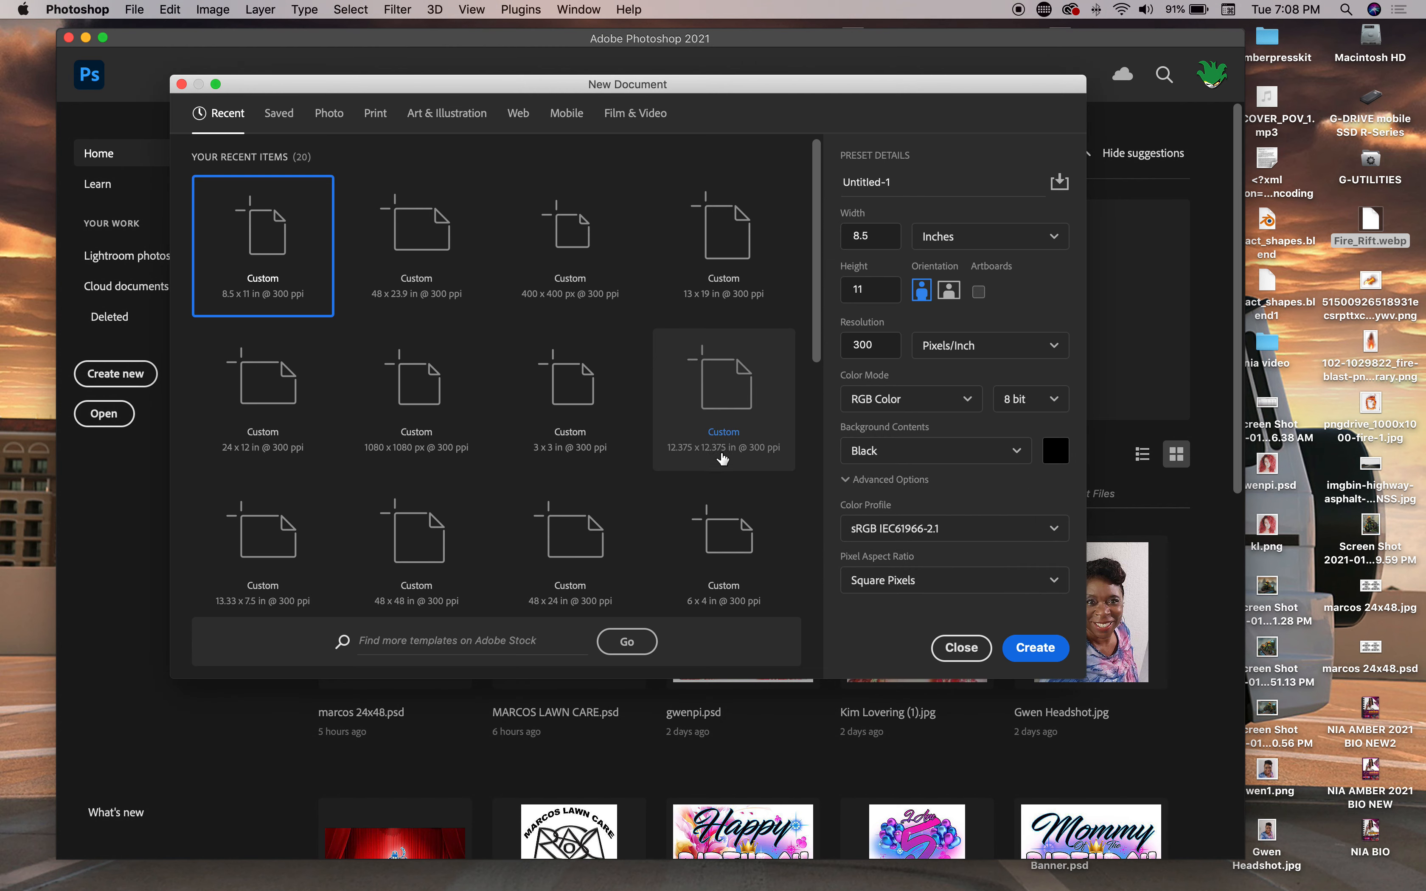
click(1037, 648)
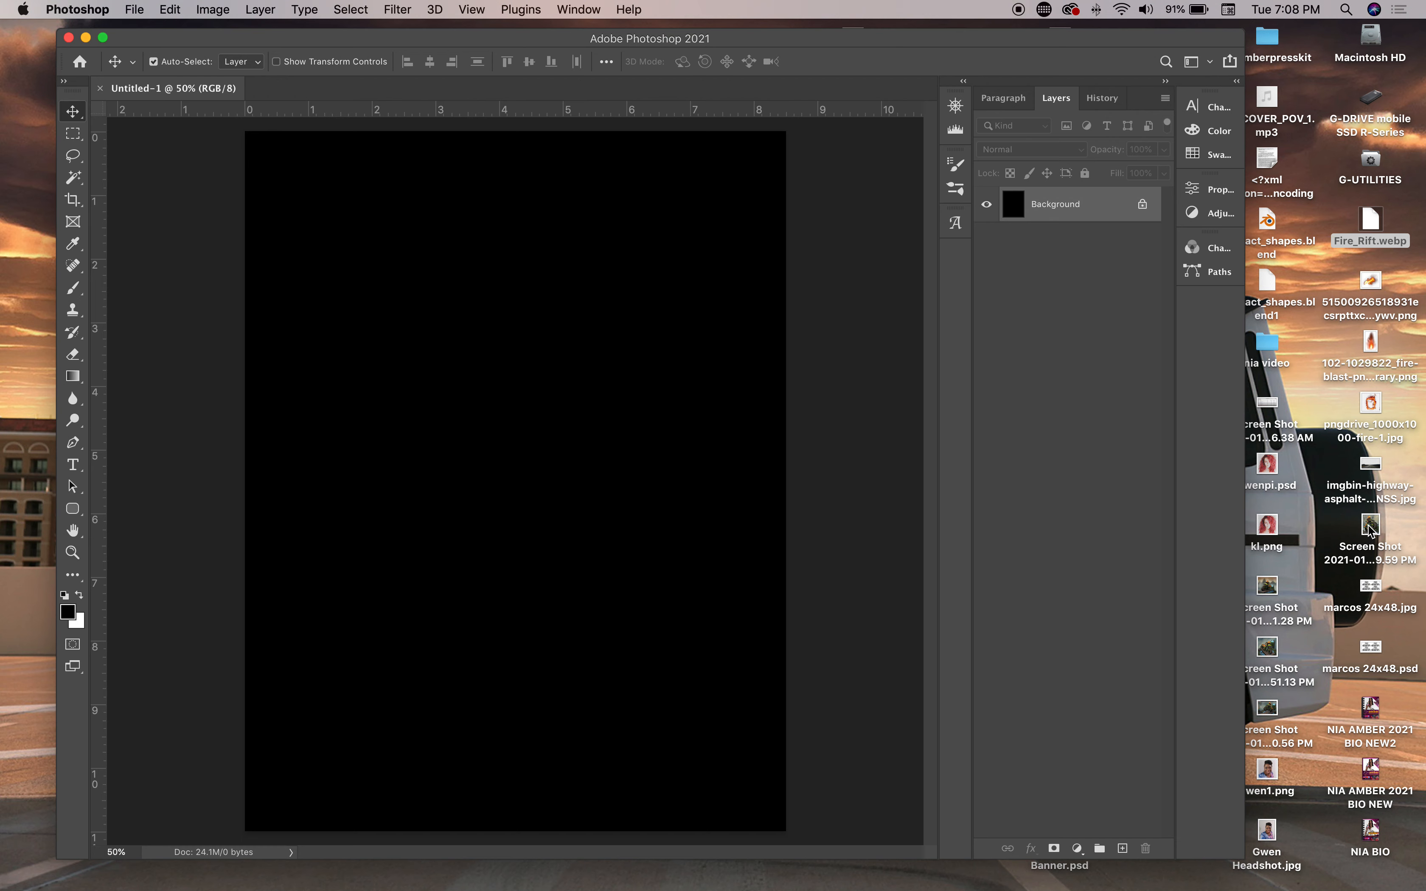
Open the desktop image "Screen Shot 2021-01-05 at 6.59.59 PM" of the motorcycle rider as its own document
drag(1372, 530, 626, 531)
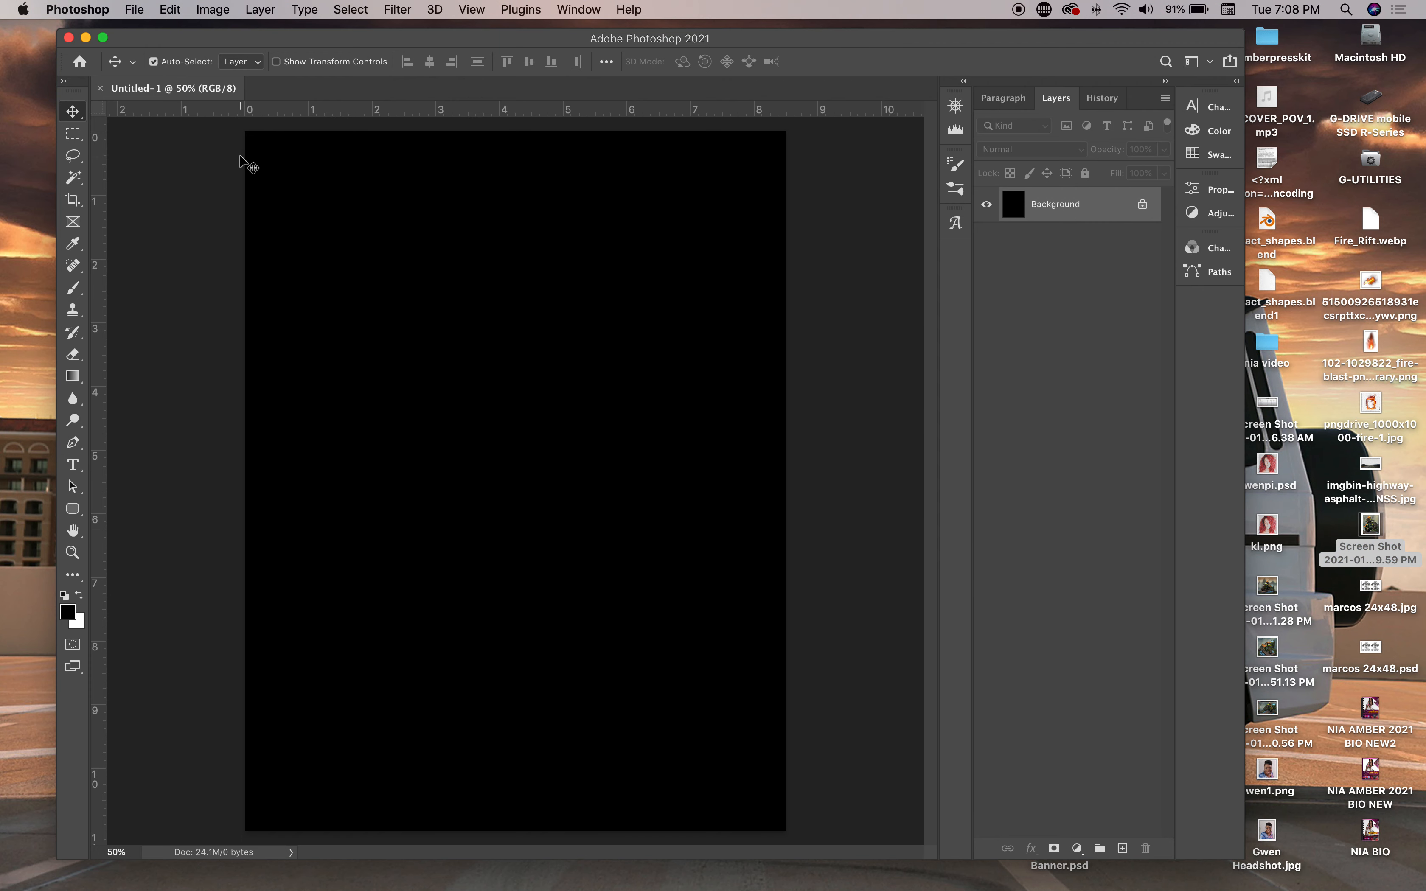
click(135, 10)
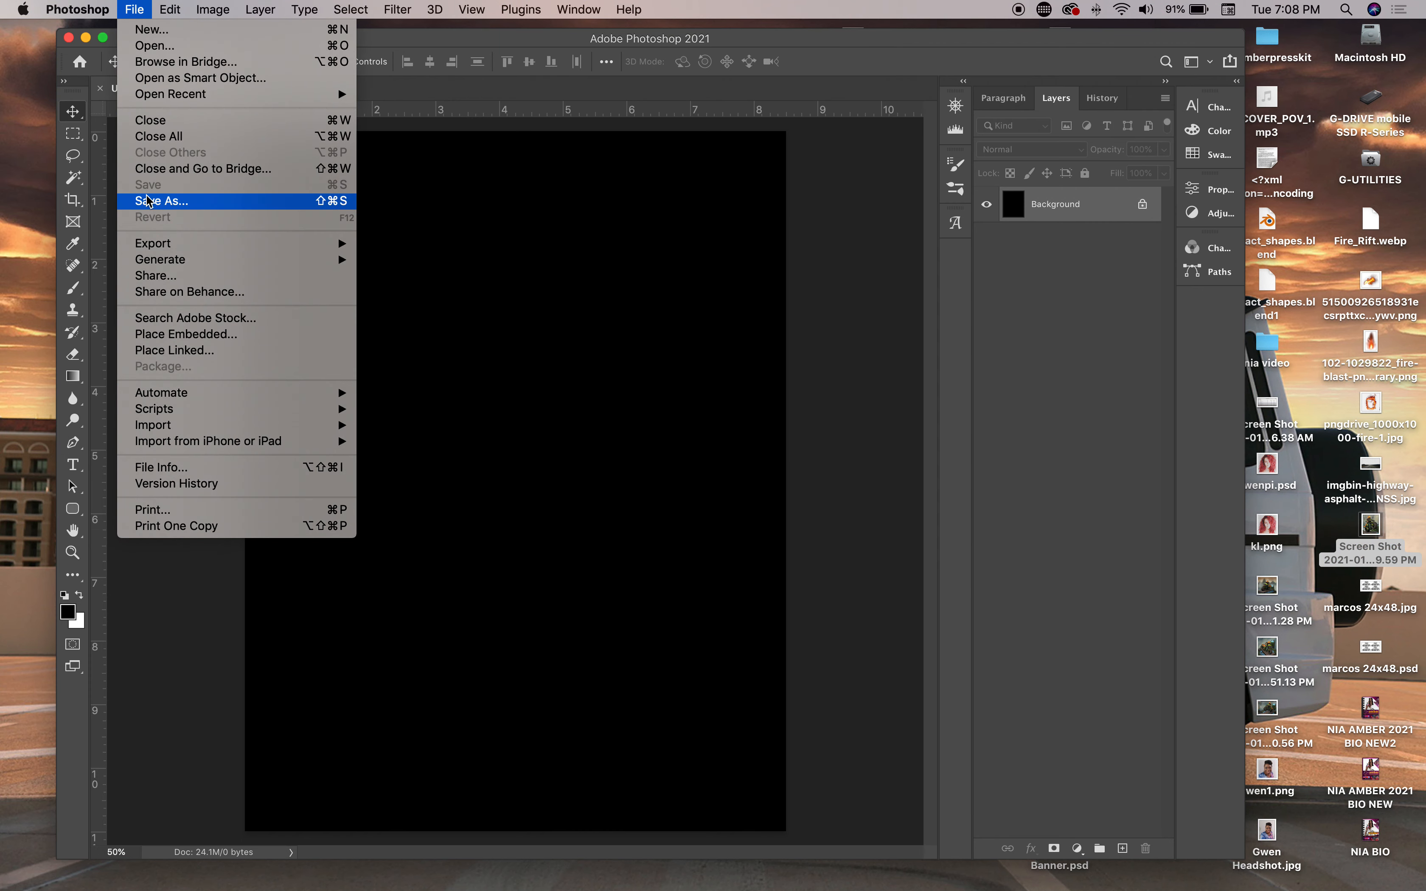
mouse_move(143, 435)
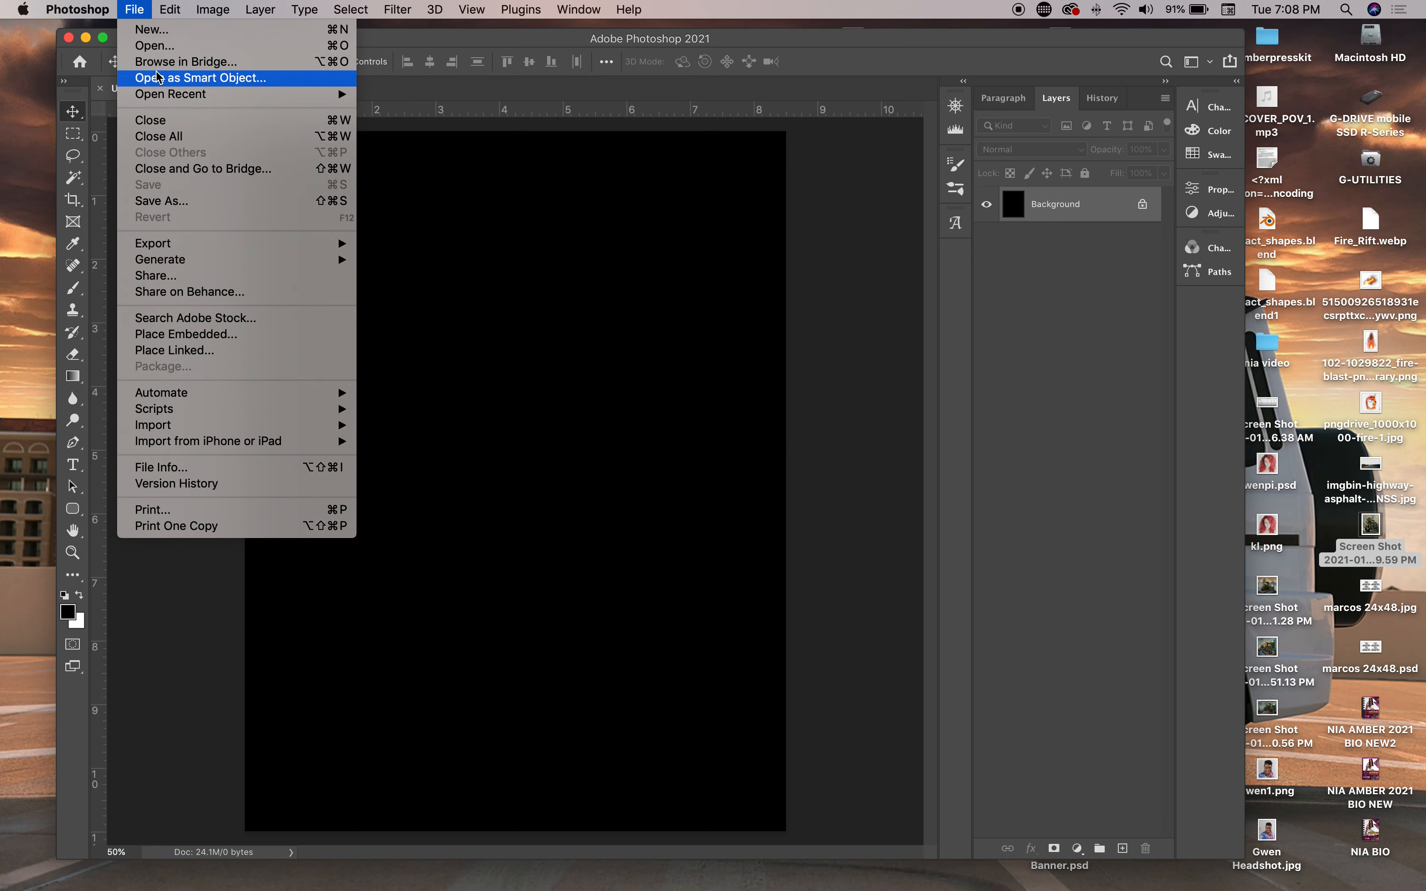
click(161, 46)
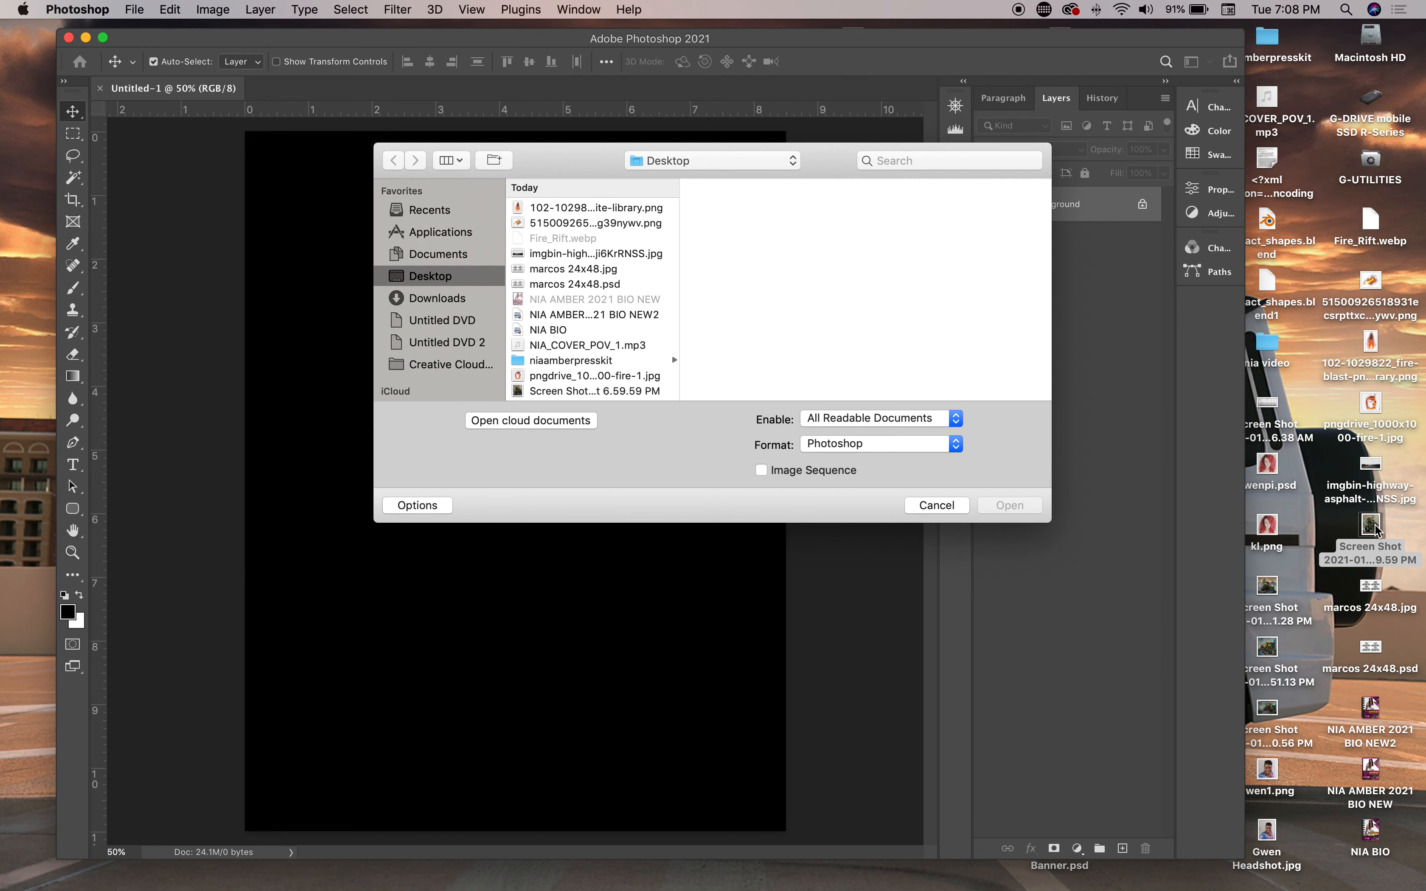
drag(1377, 530, 661, 411)
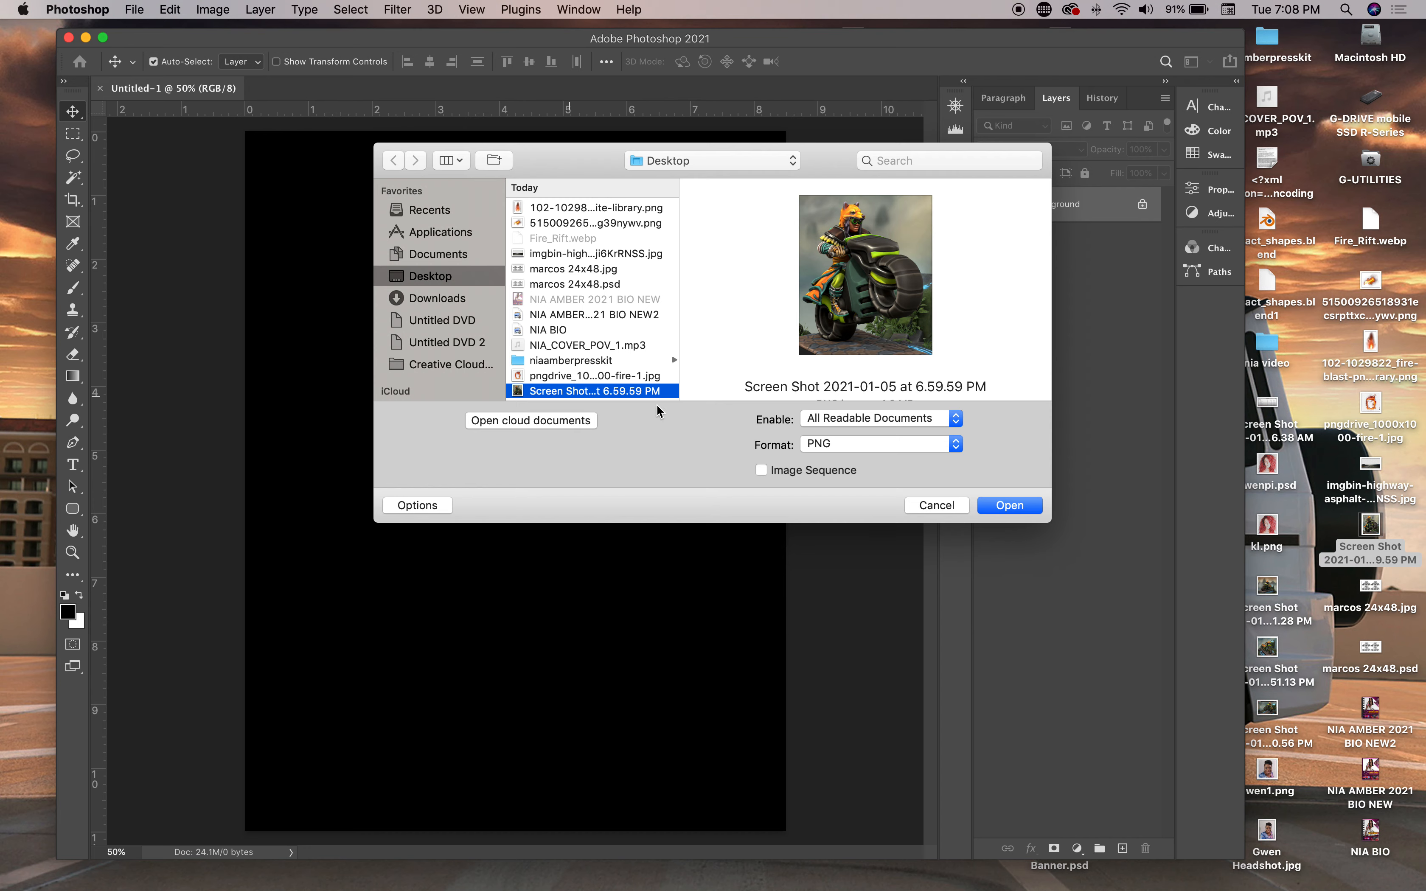
click(1003, 507)
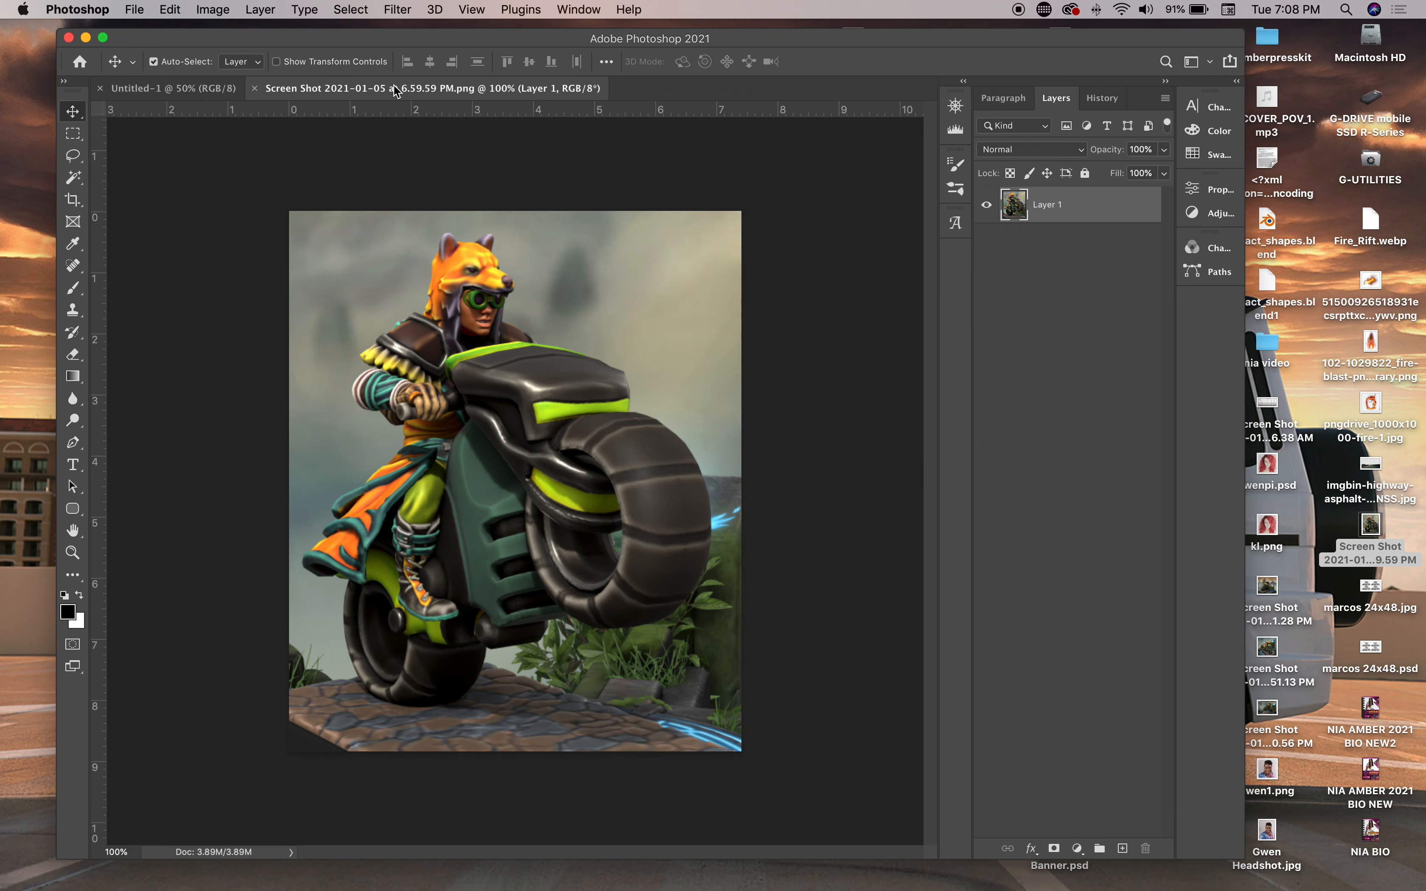
Undock the rider image into a floating window and move it aside so the black canvas is accessible
mouse_move(372, 94)
mouse_down()
mouse_move(390, 95)
mouse_move(236, 95)
mouse_move(302, 98)
mouse_move(363, 164)
mouse_move(491, 228)
mouse_move(793, 233)
mouse_move(850, 213)
mouse_move(427, 141)
mouse_move(360, 96)
mouse_move(489, 217)
mouse_move(389, 92)
mouse_up()
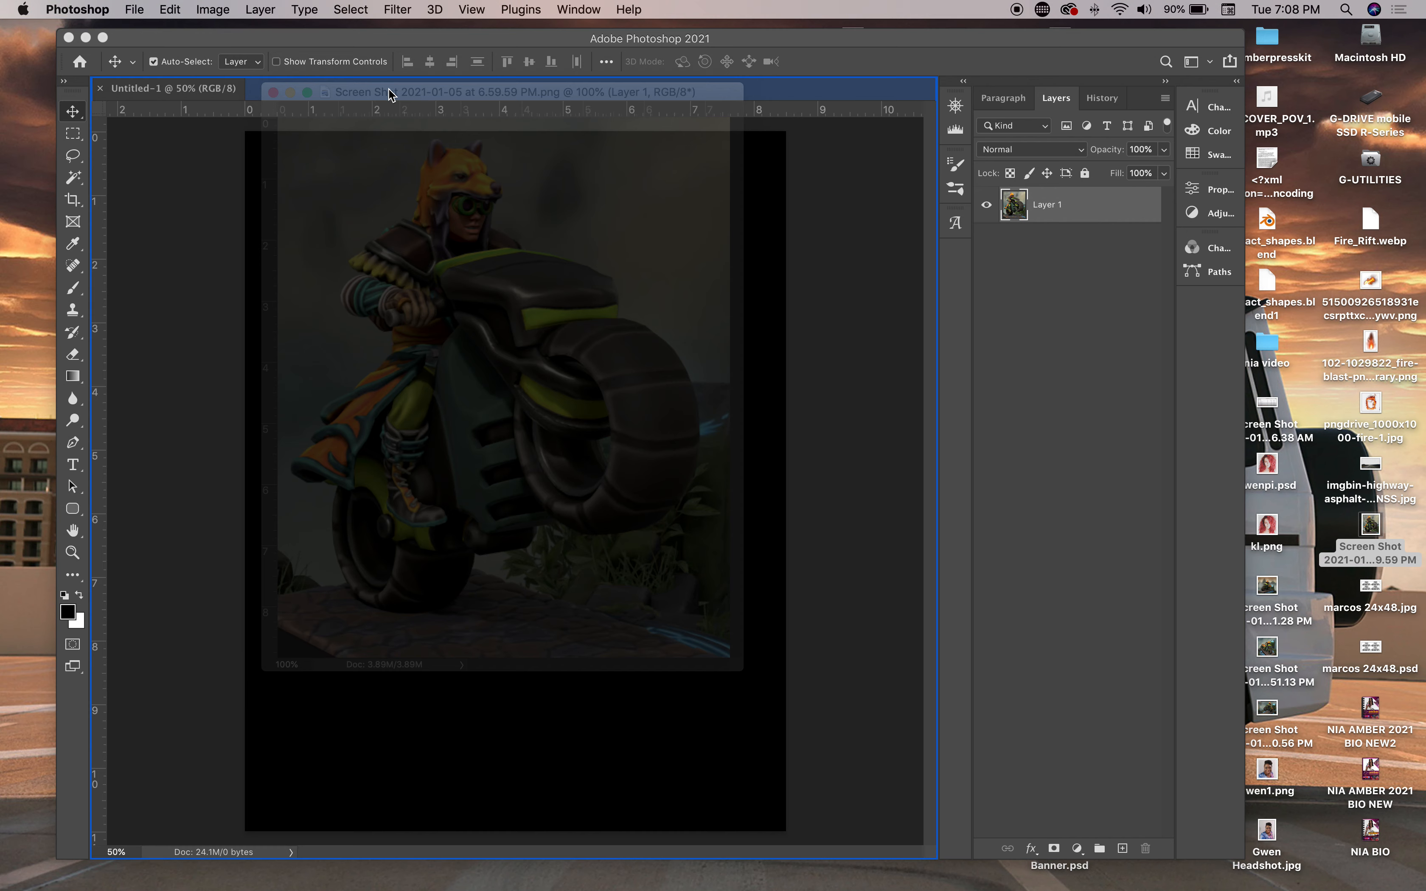
drag(389, 92, 389, 93)
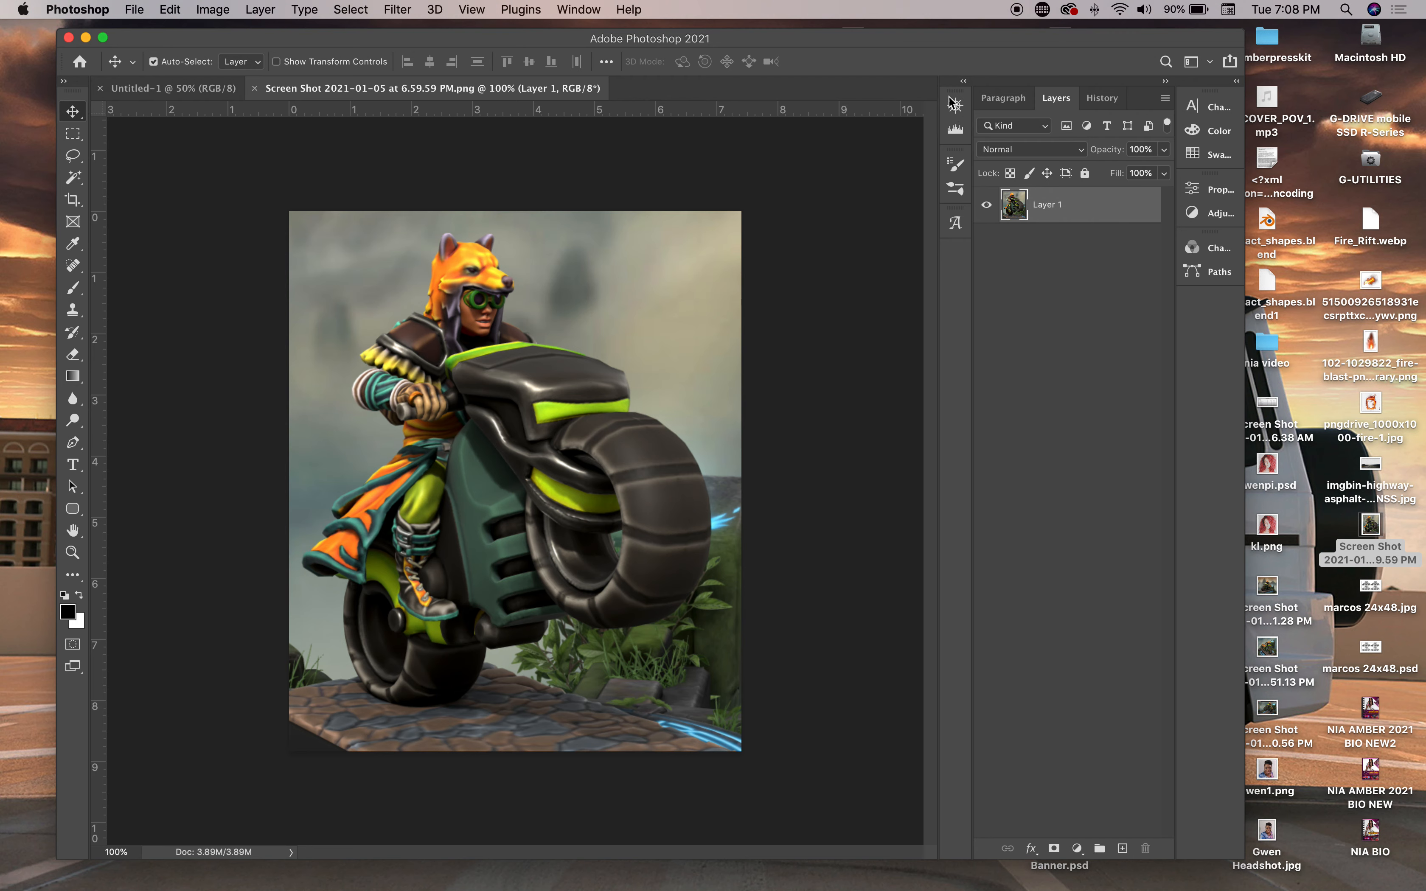
mouse_move(946, 100)
mouse_down()
mouse_move(890, 152)
mouse_move(942, 111)
mouse_move(963, 200)
mouse_move(946, 124)
mouse_up()
drag(375, 89, 778, 189)
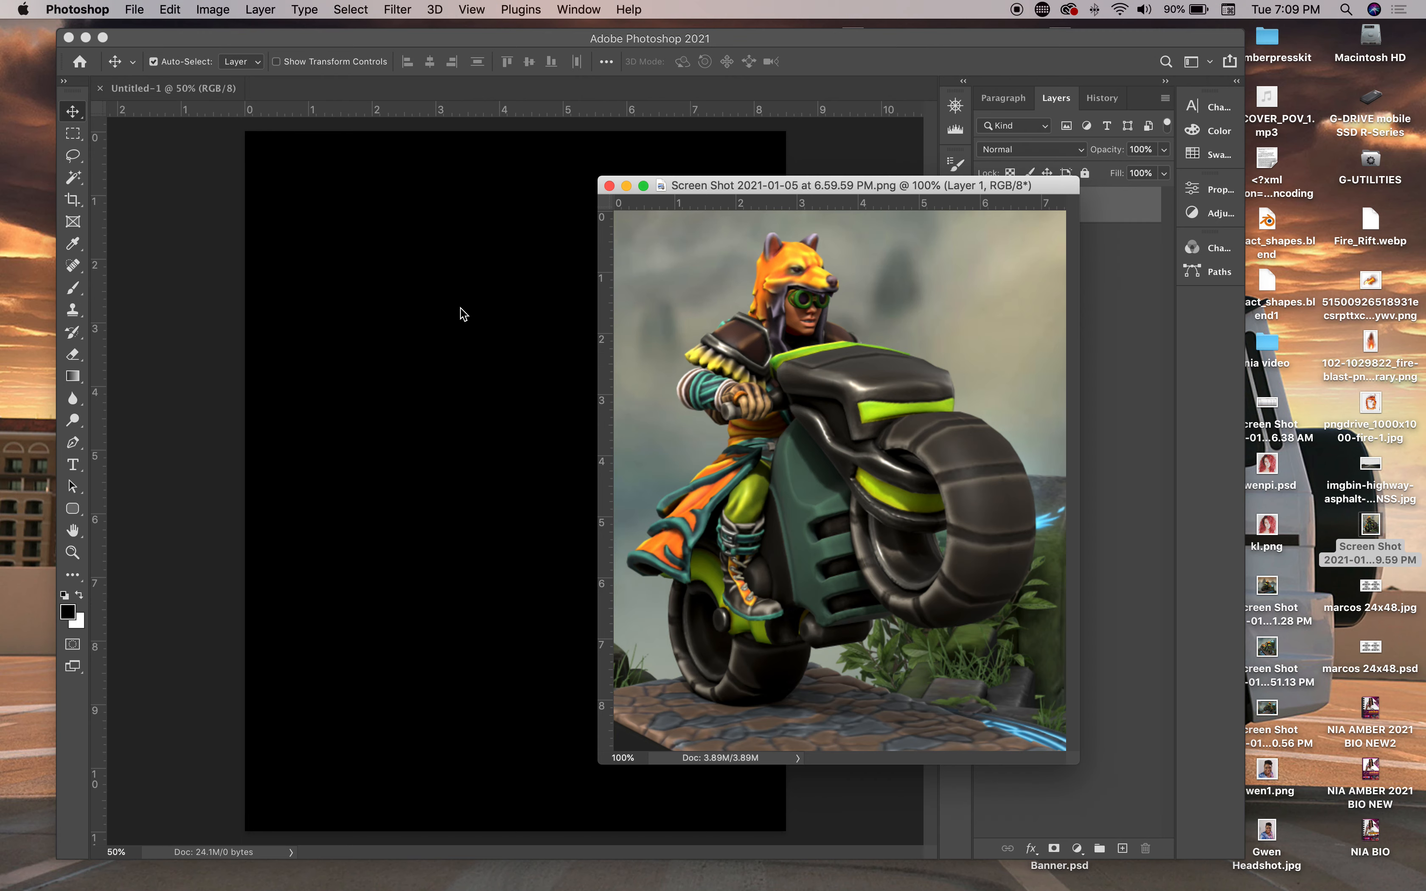
drag(688, 196, 845, 279)
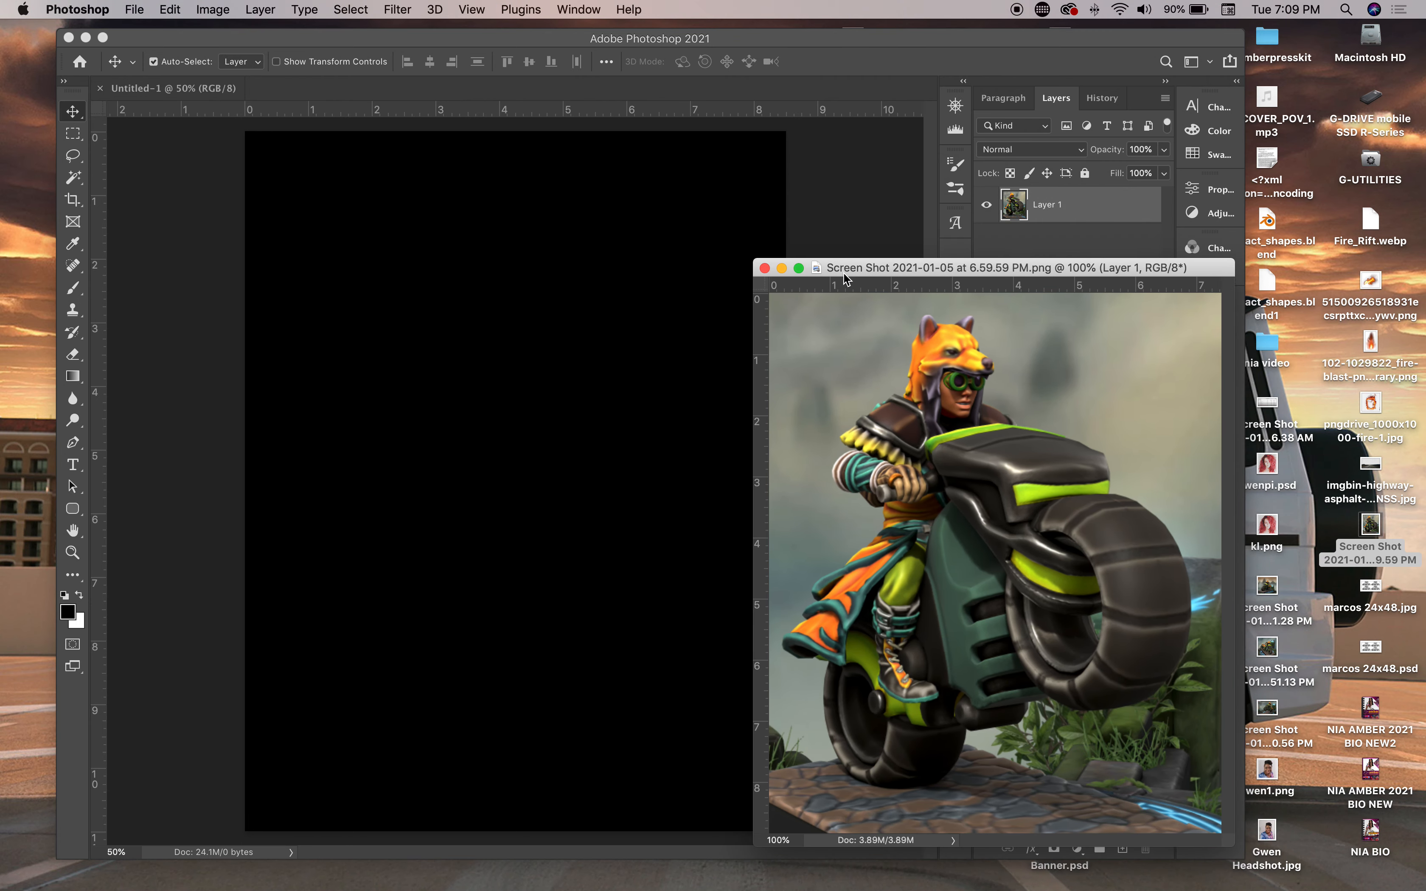
Select the entire rider image and copy it
click(213, 11)
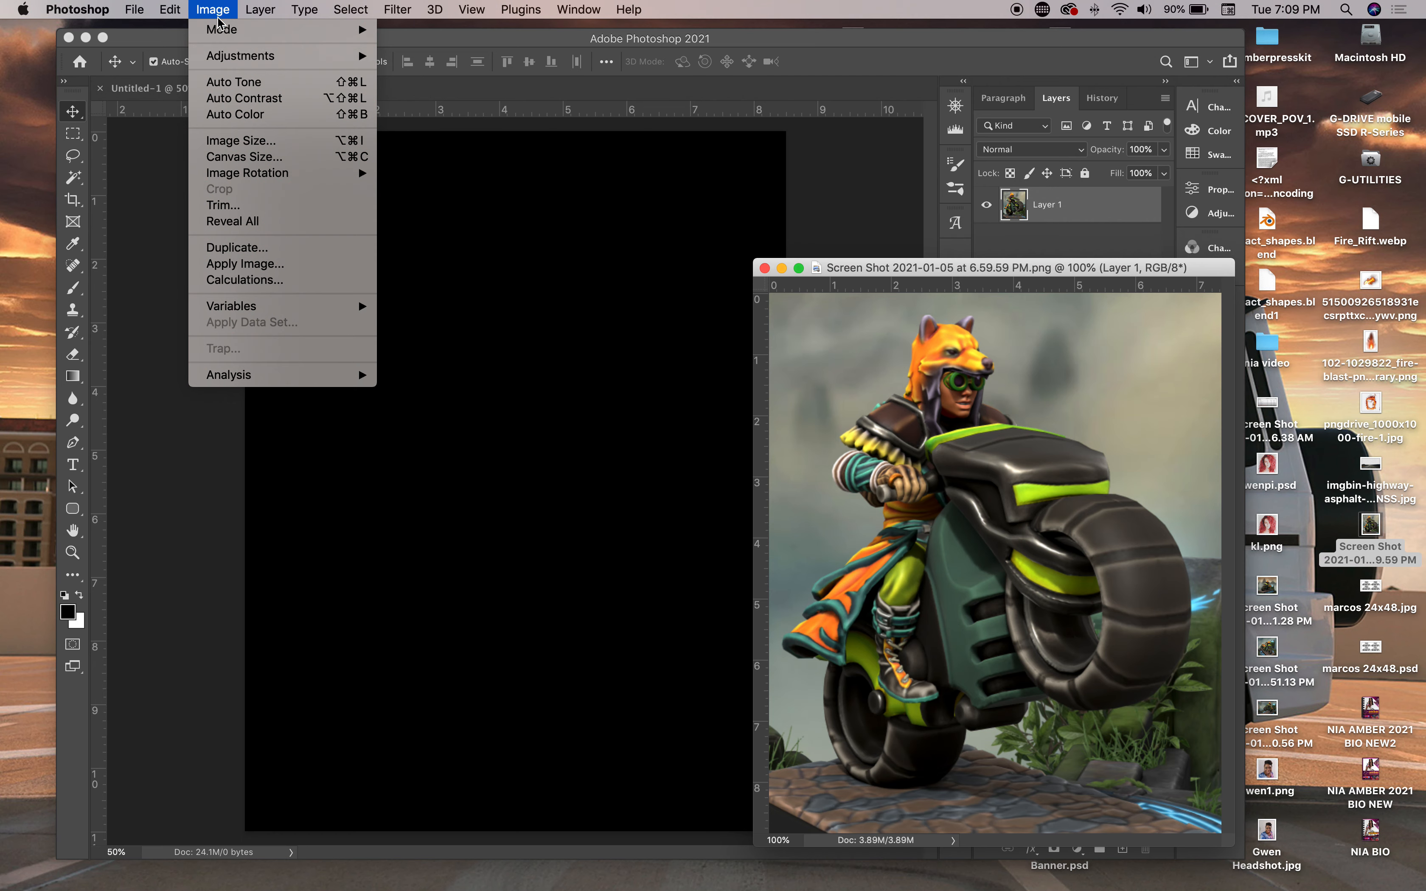
mouse_move(313, 10)
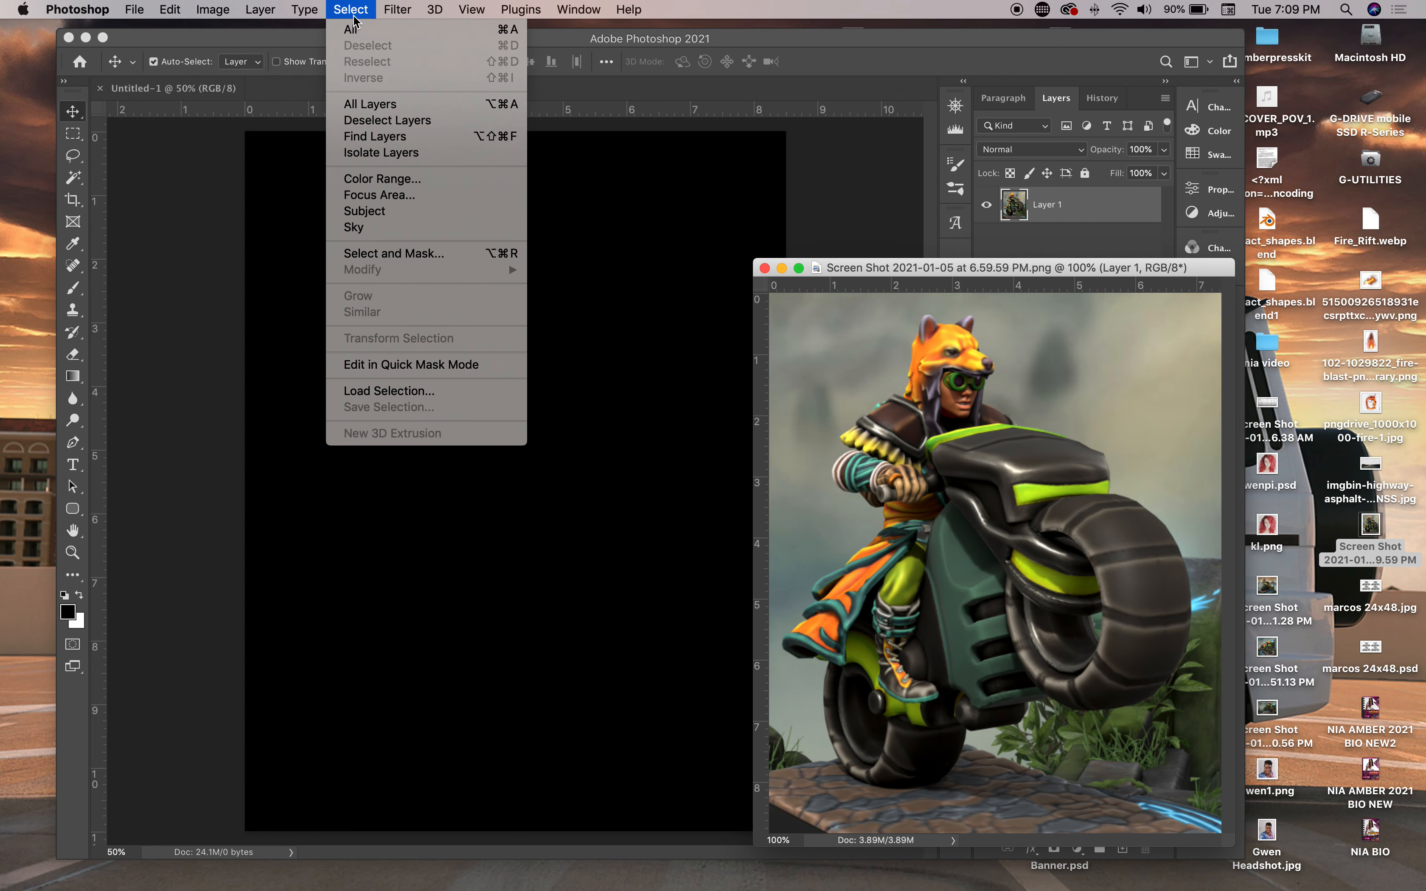
click(354, 29)
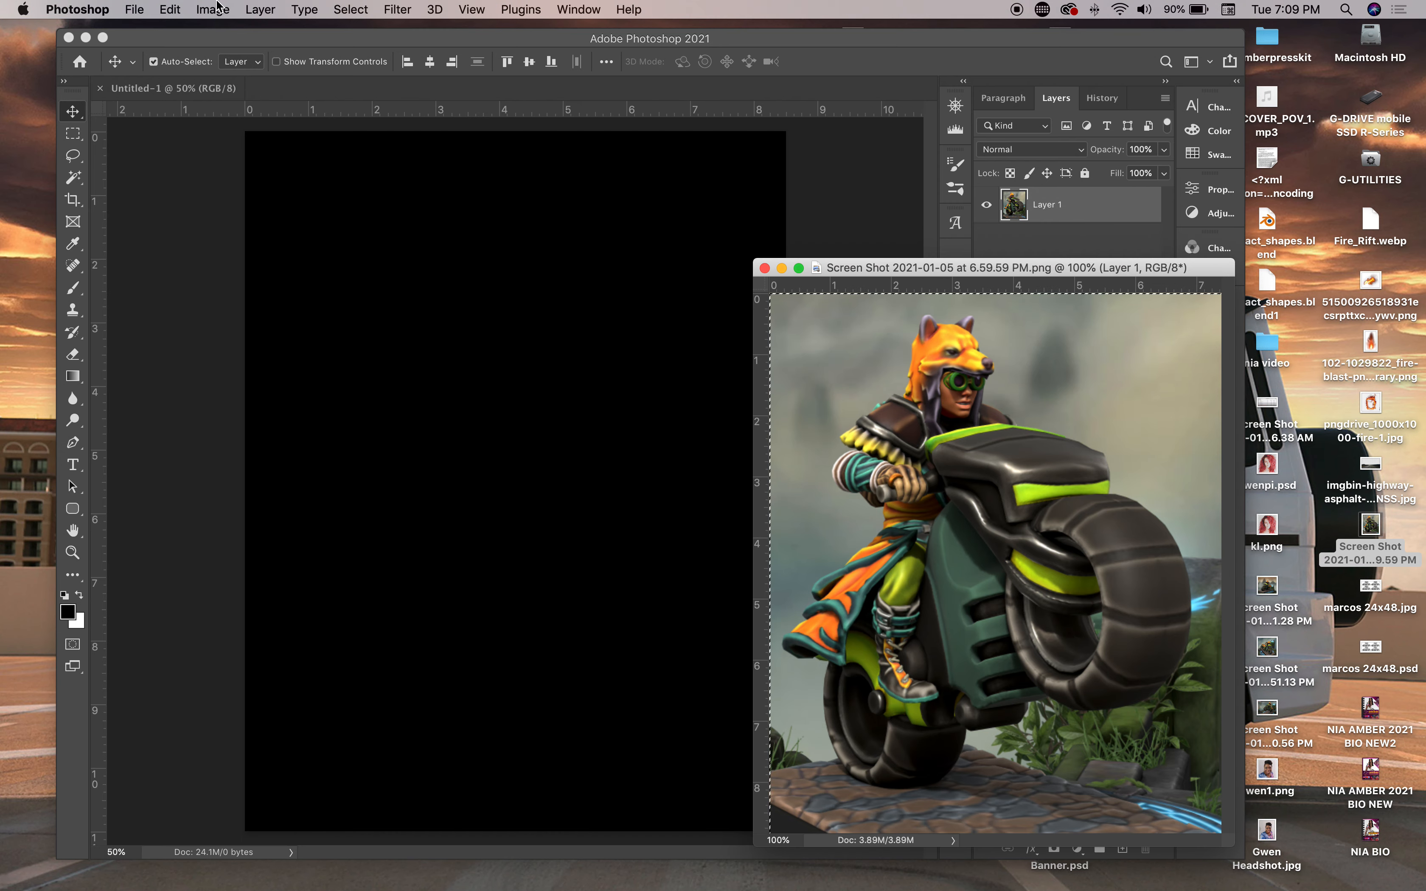
click(172, 10)
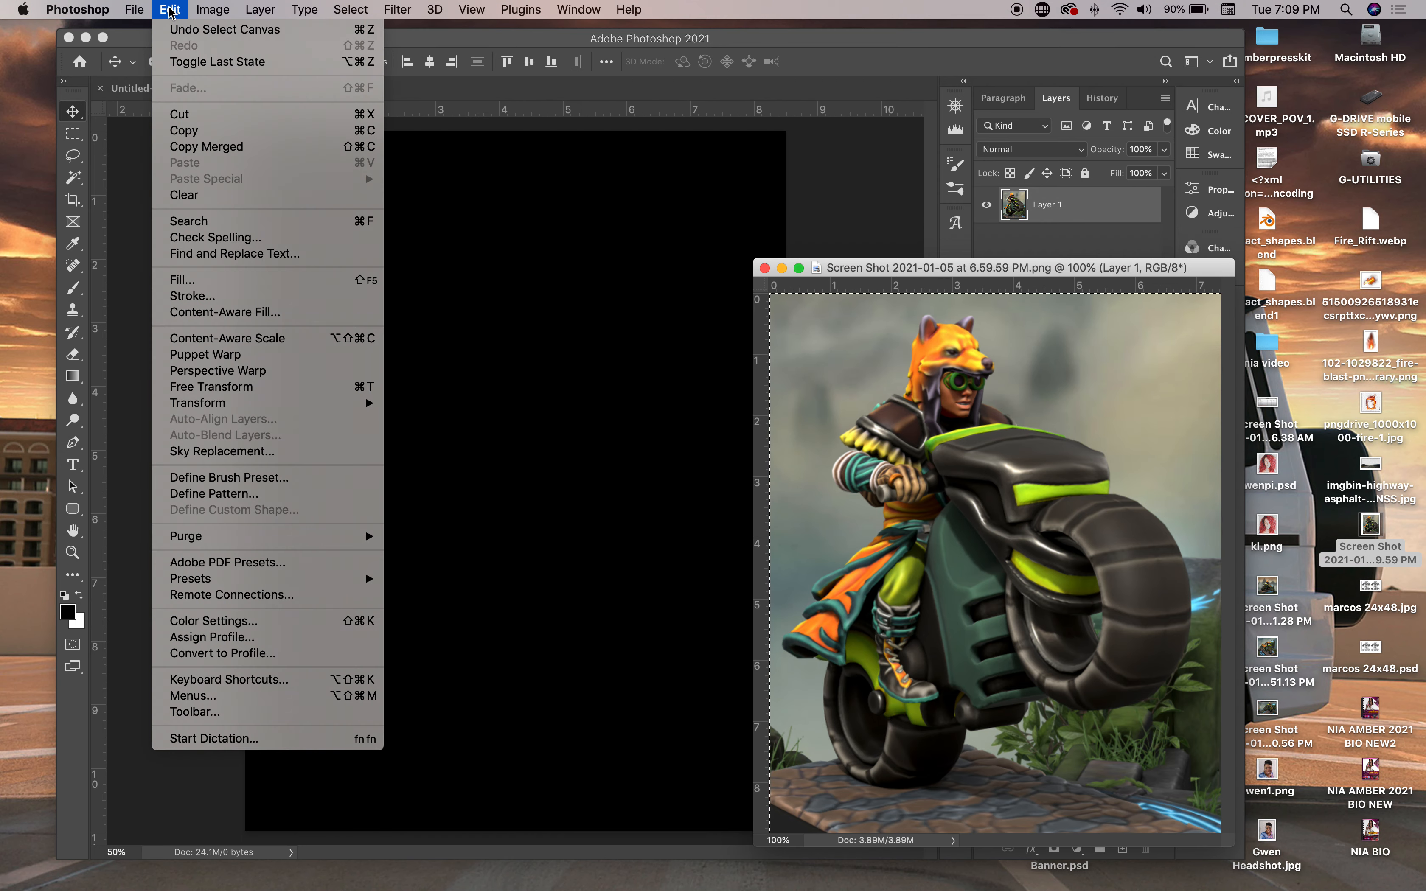
click(195, 130)
Paste the rider image into the black Untitled-1 document and place it slightly above the canvas centre
click(396, 224)
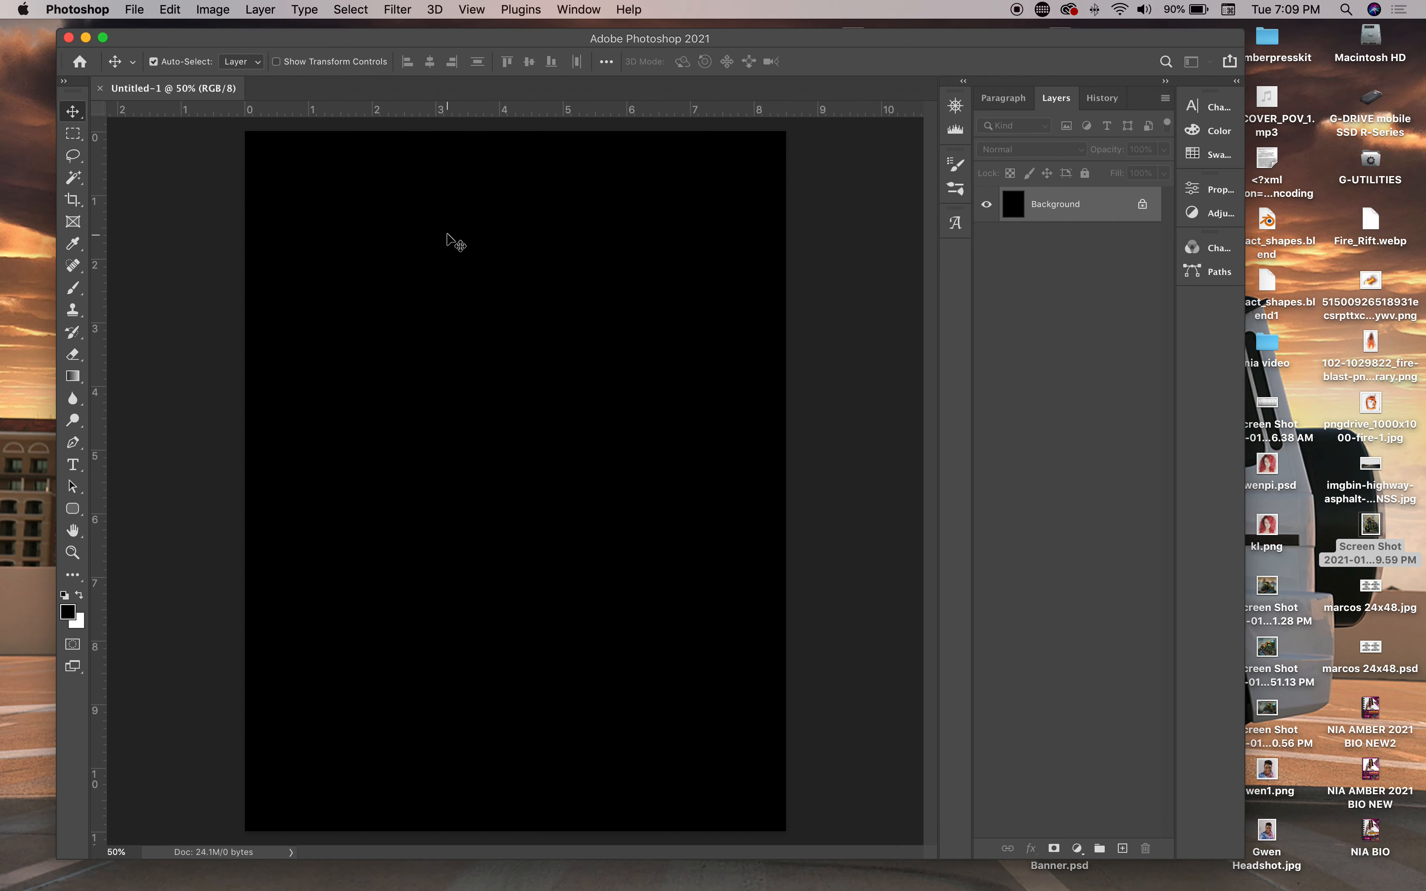
click(172, 11)
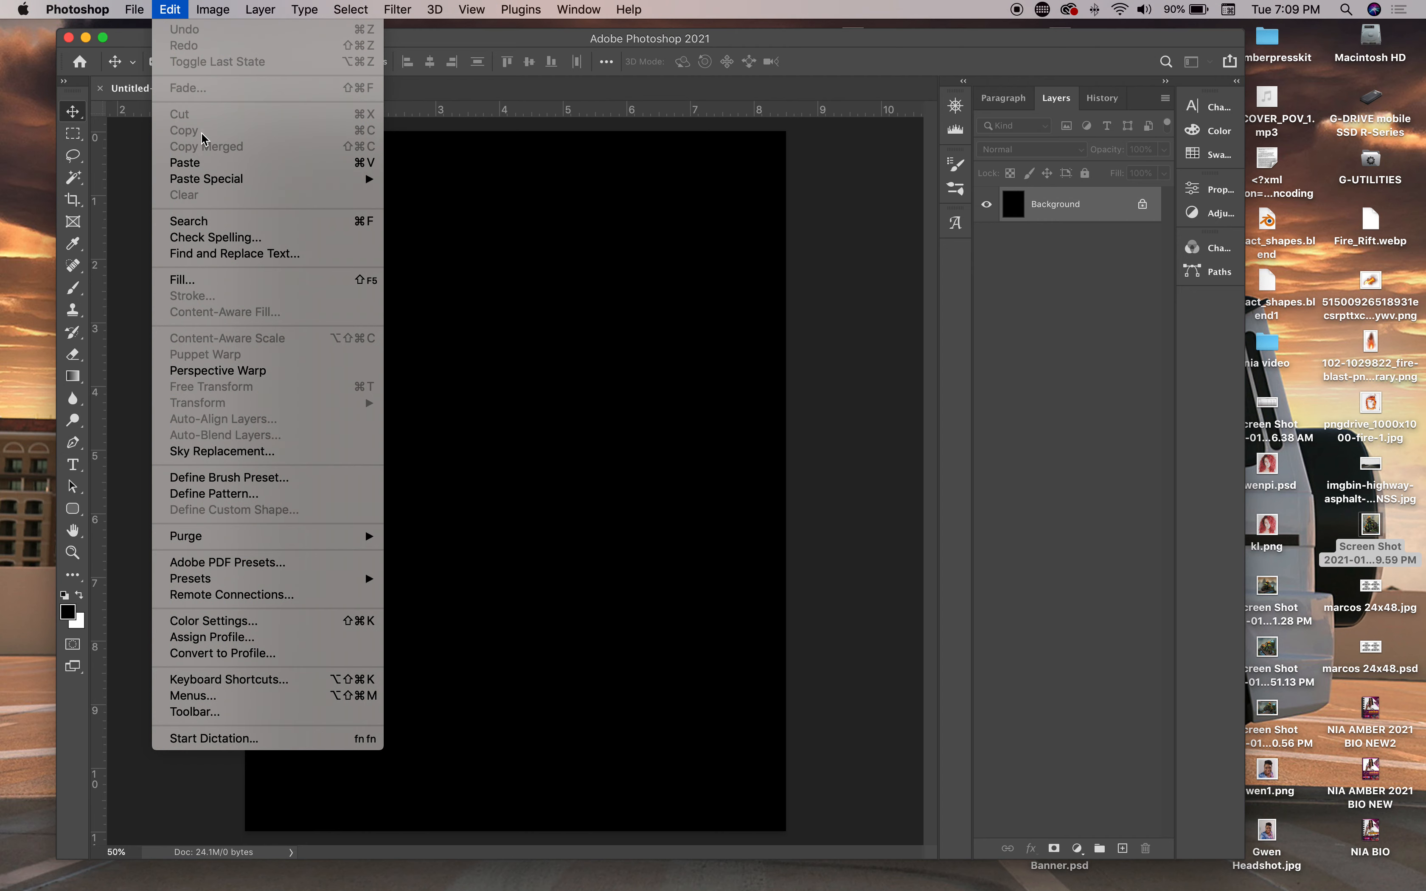
click(210, 163)
drag(513, 389, 567, 324)
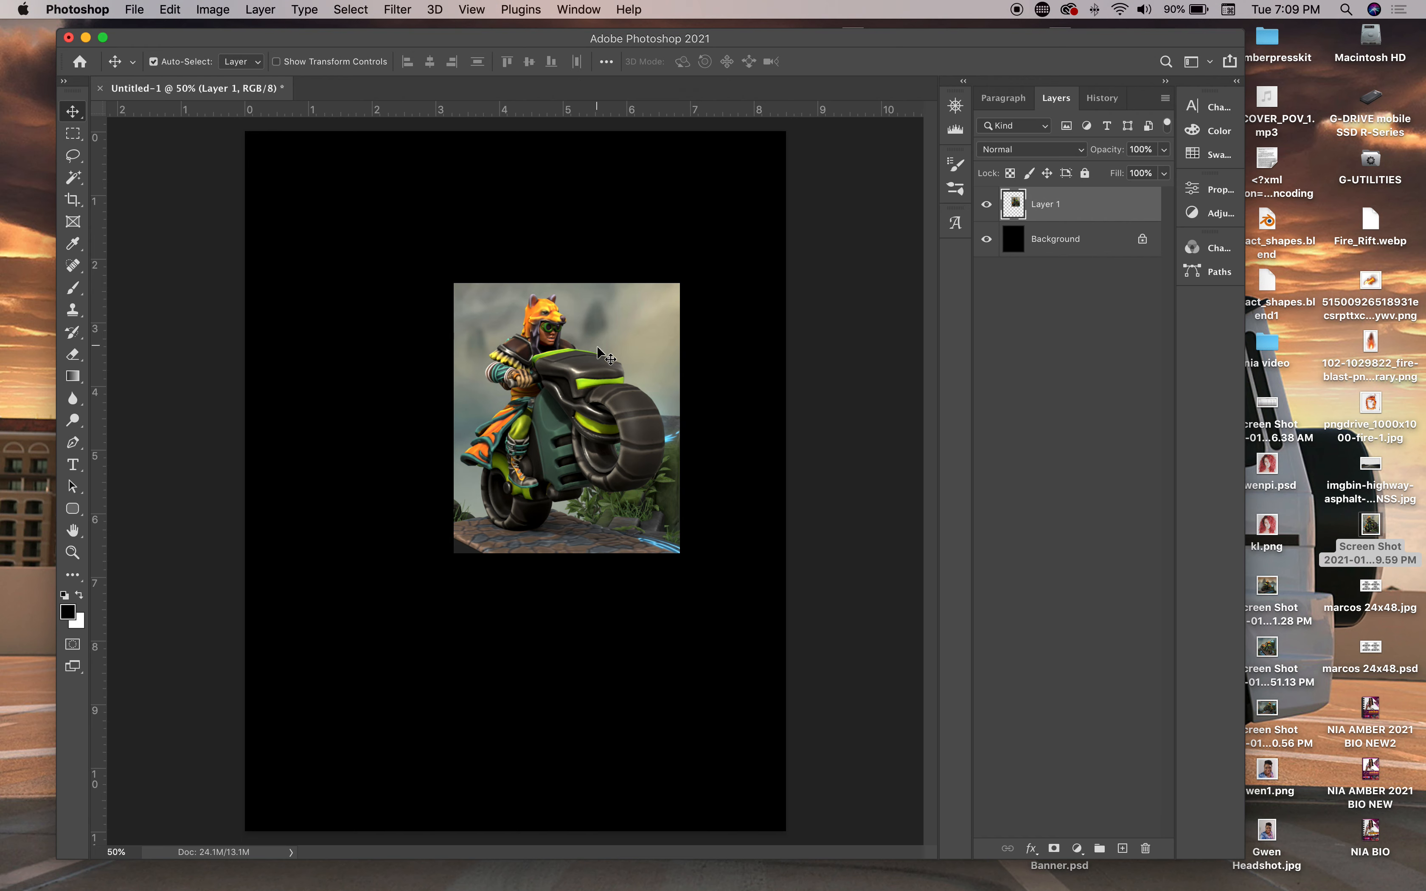
drag(604, 357, 561, 342)
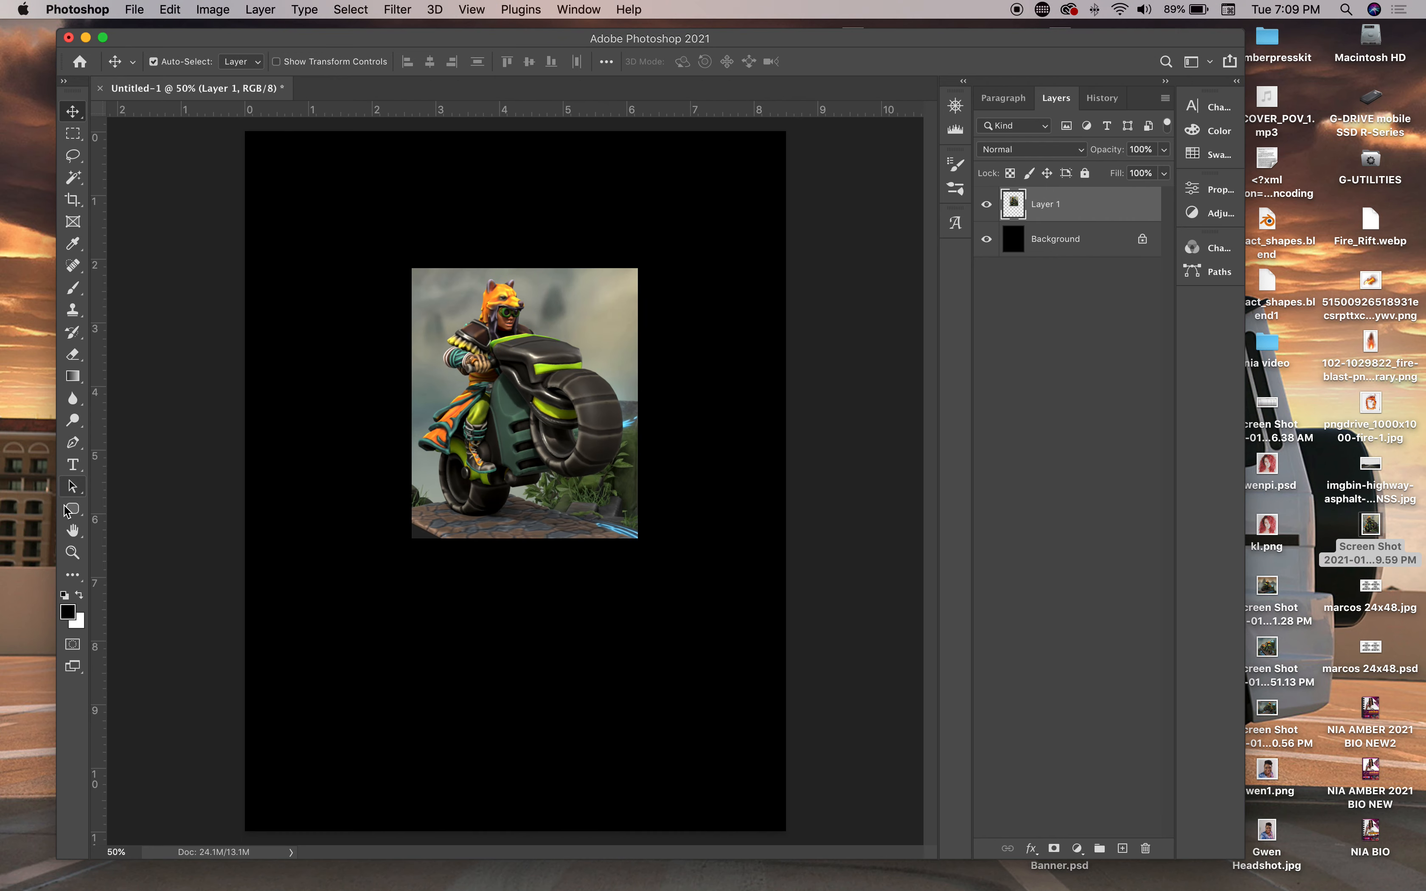
Try to select the grey sky behind the rider using the Magic Wand Tool with a tolerance of 100
click(73, 554)
click(510, 390)
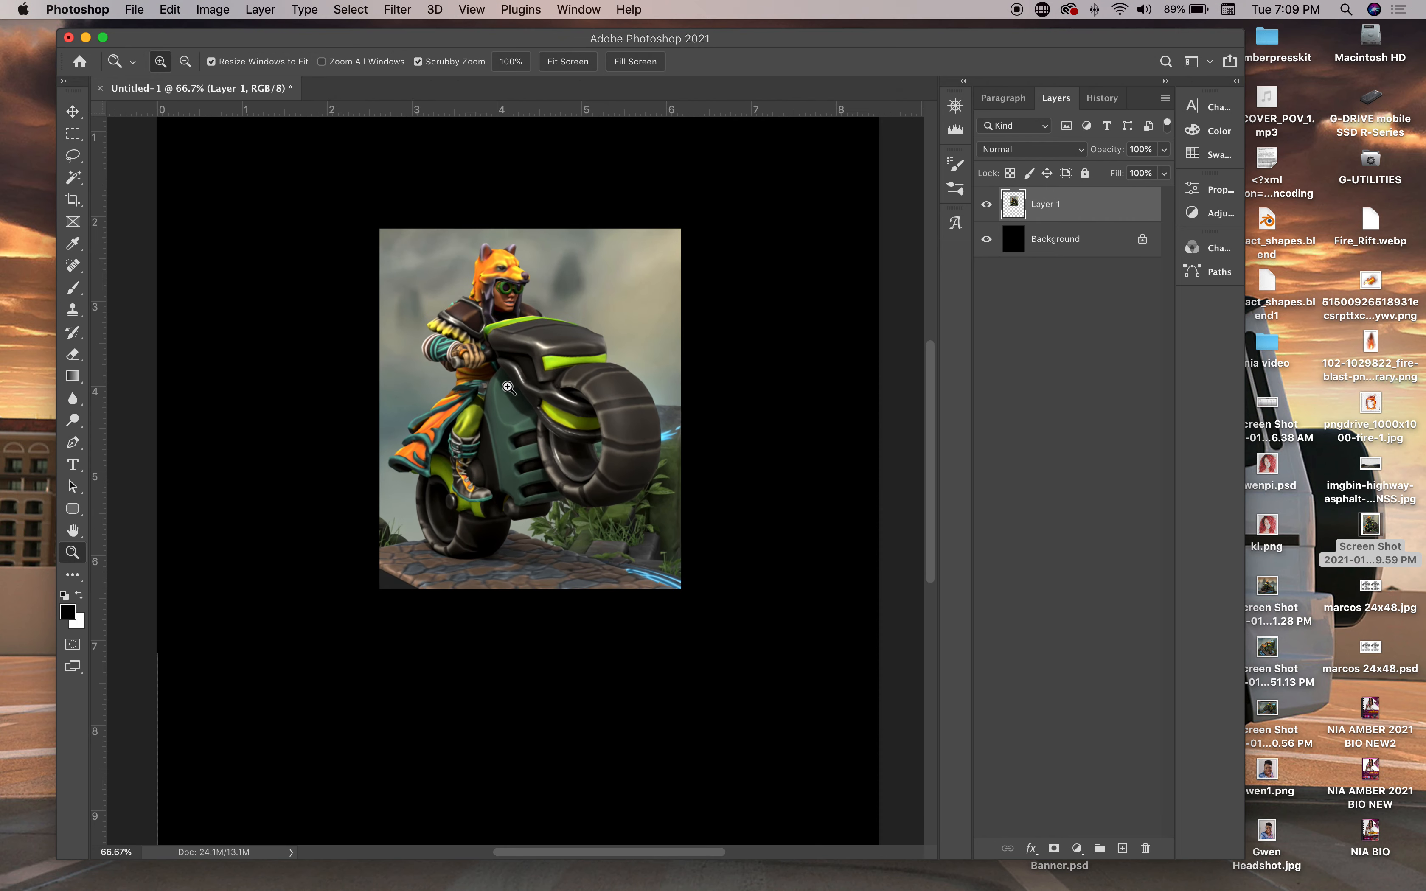
click(525, 399)
scroll(583, 416, up, 1)
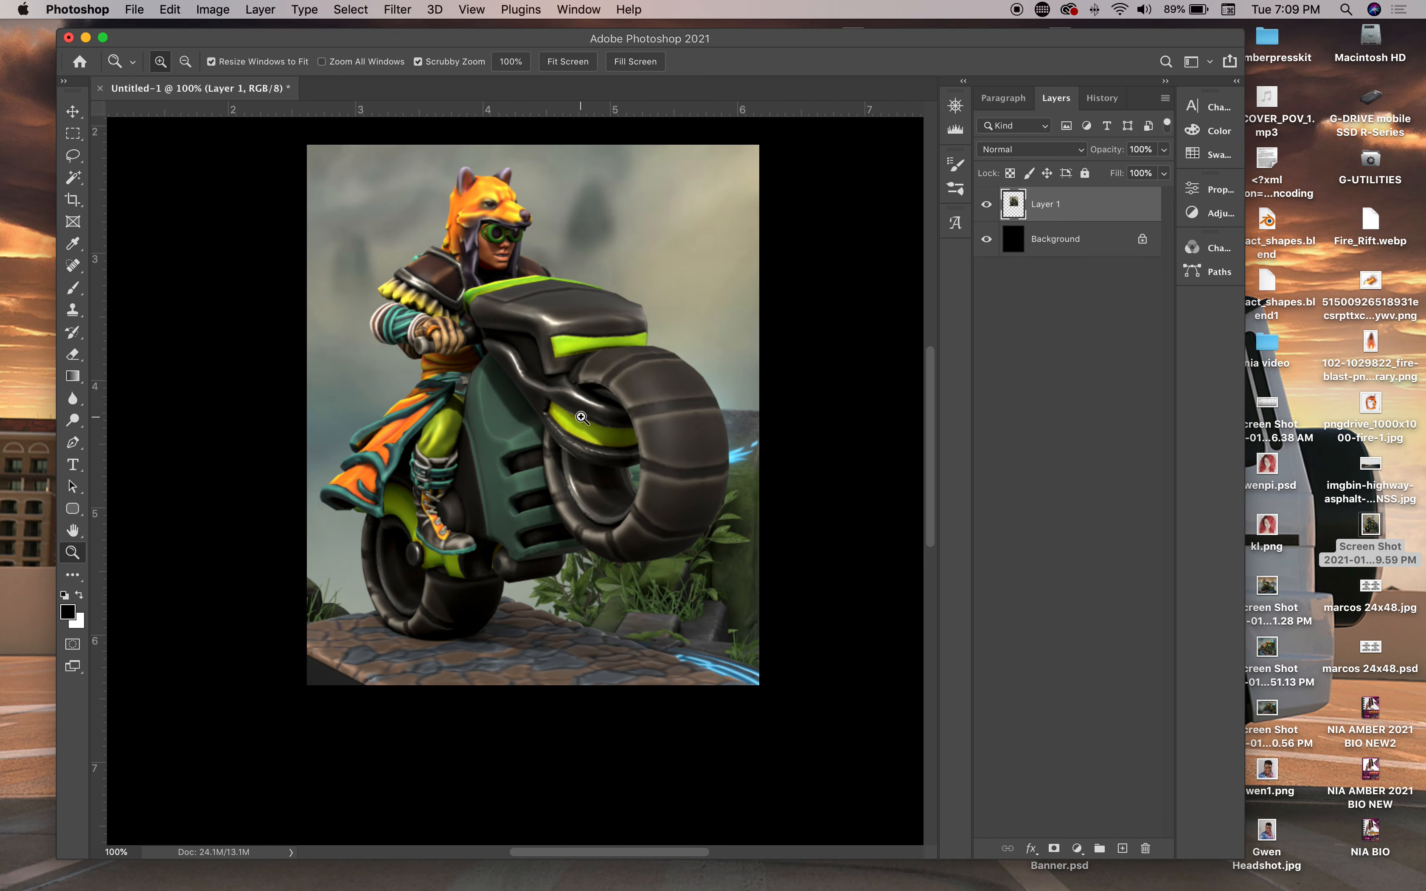
scroll(581, 418, up, 1)
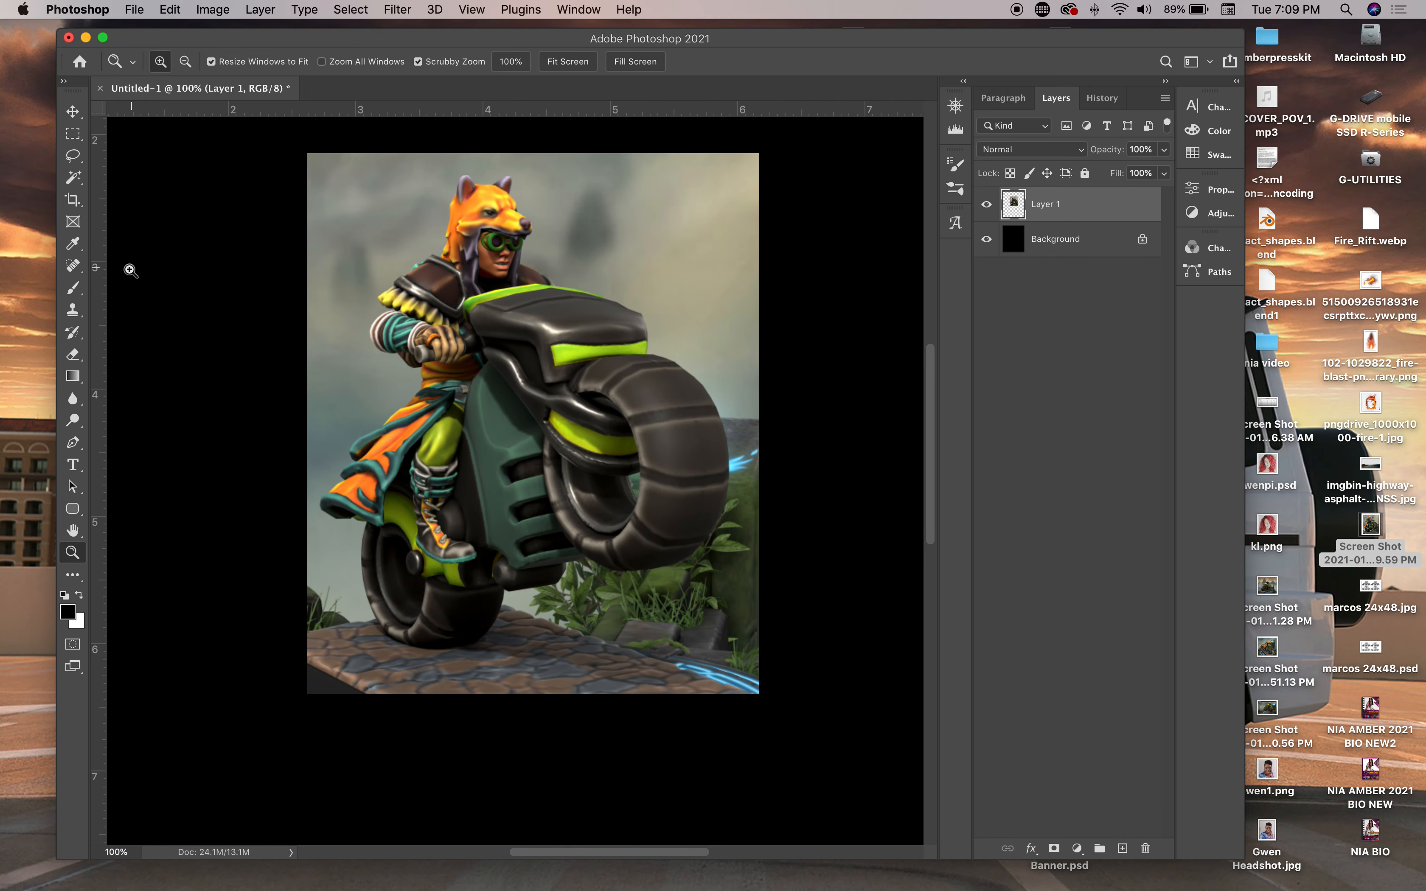
click(74, 179)
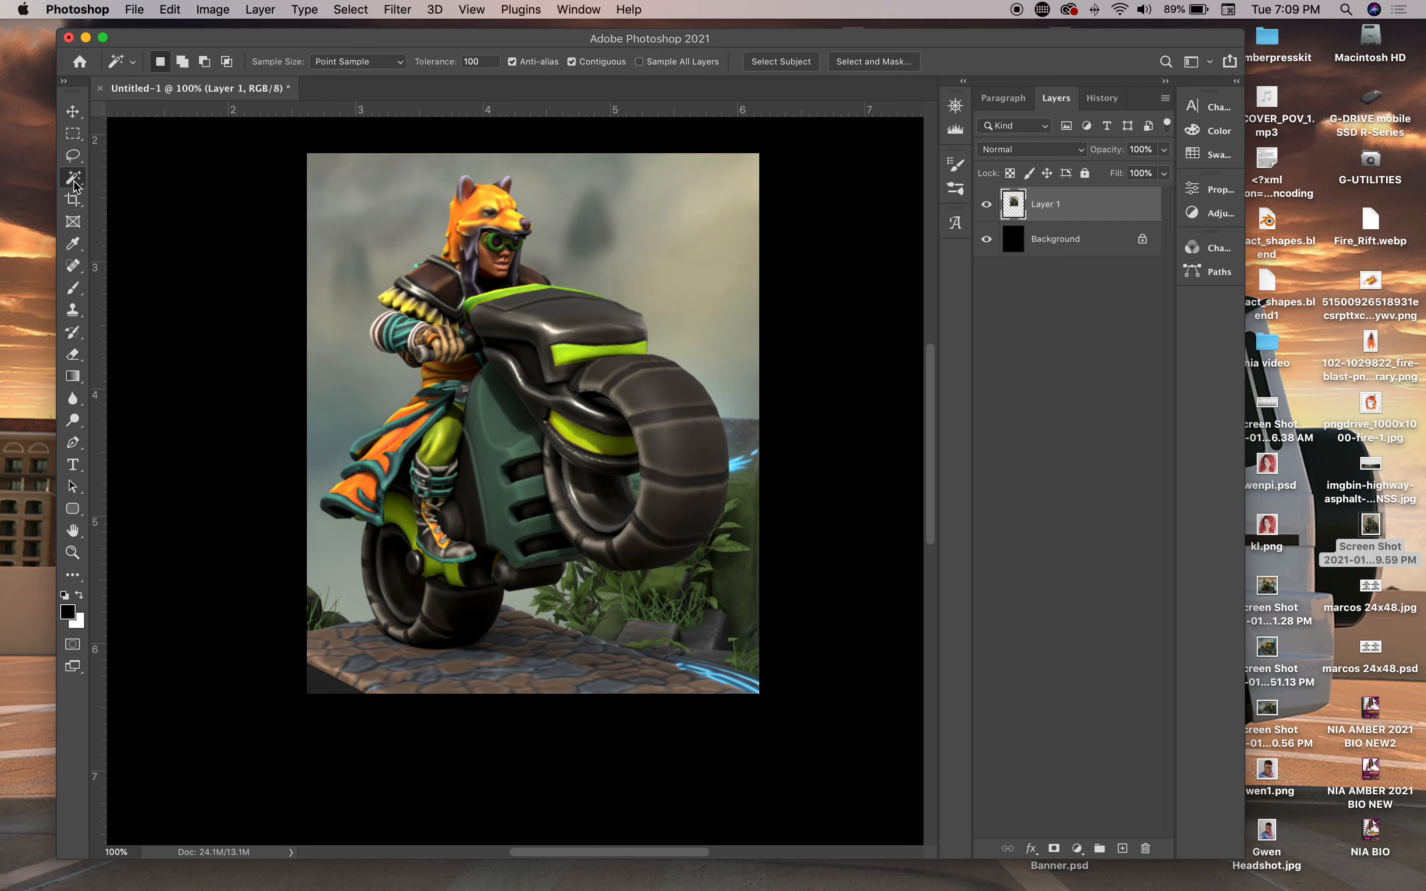
right_click(74, 184)
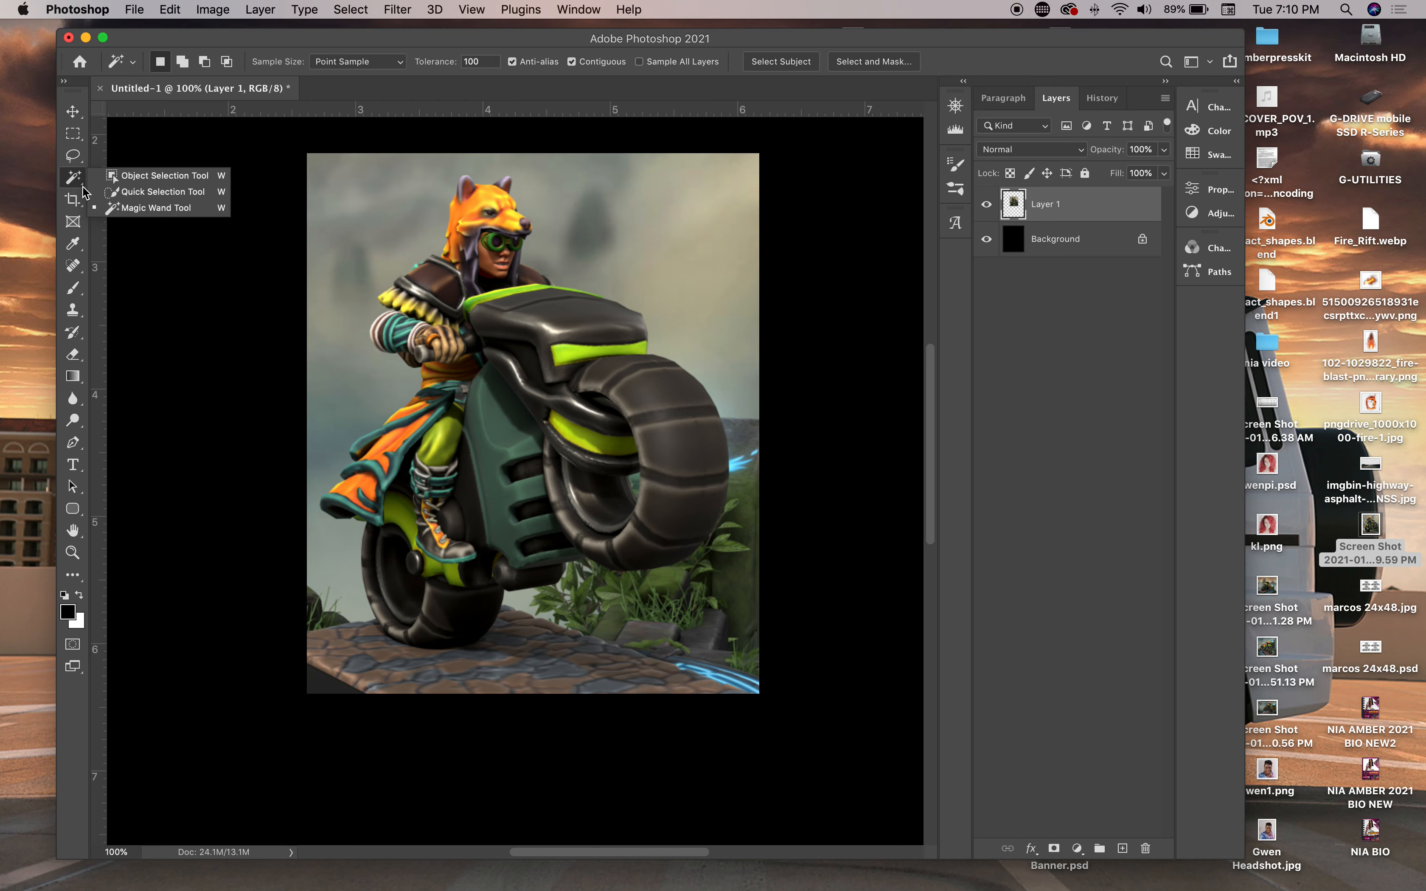
click(140, 209)
click(386, 271)
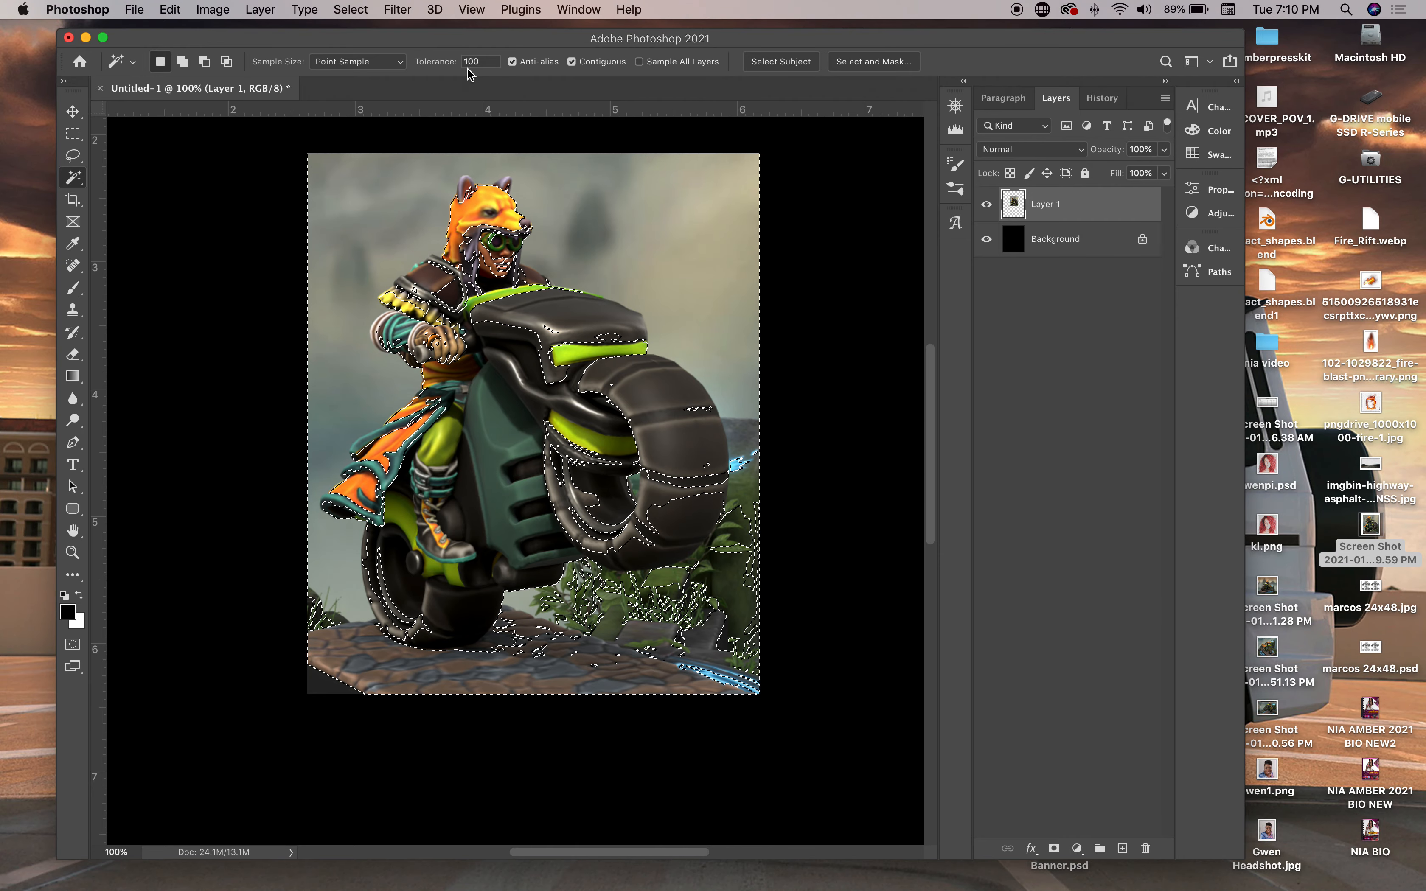
Set the Magic Wand tolerance to 20 and clear the current selection
click(484, 62)
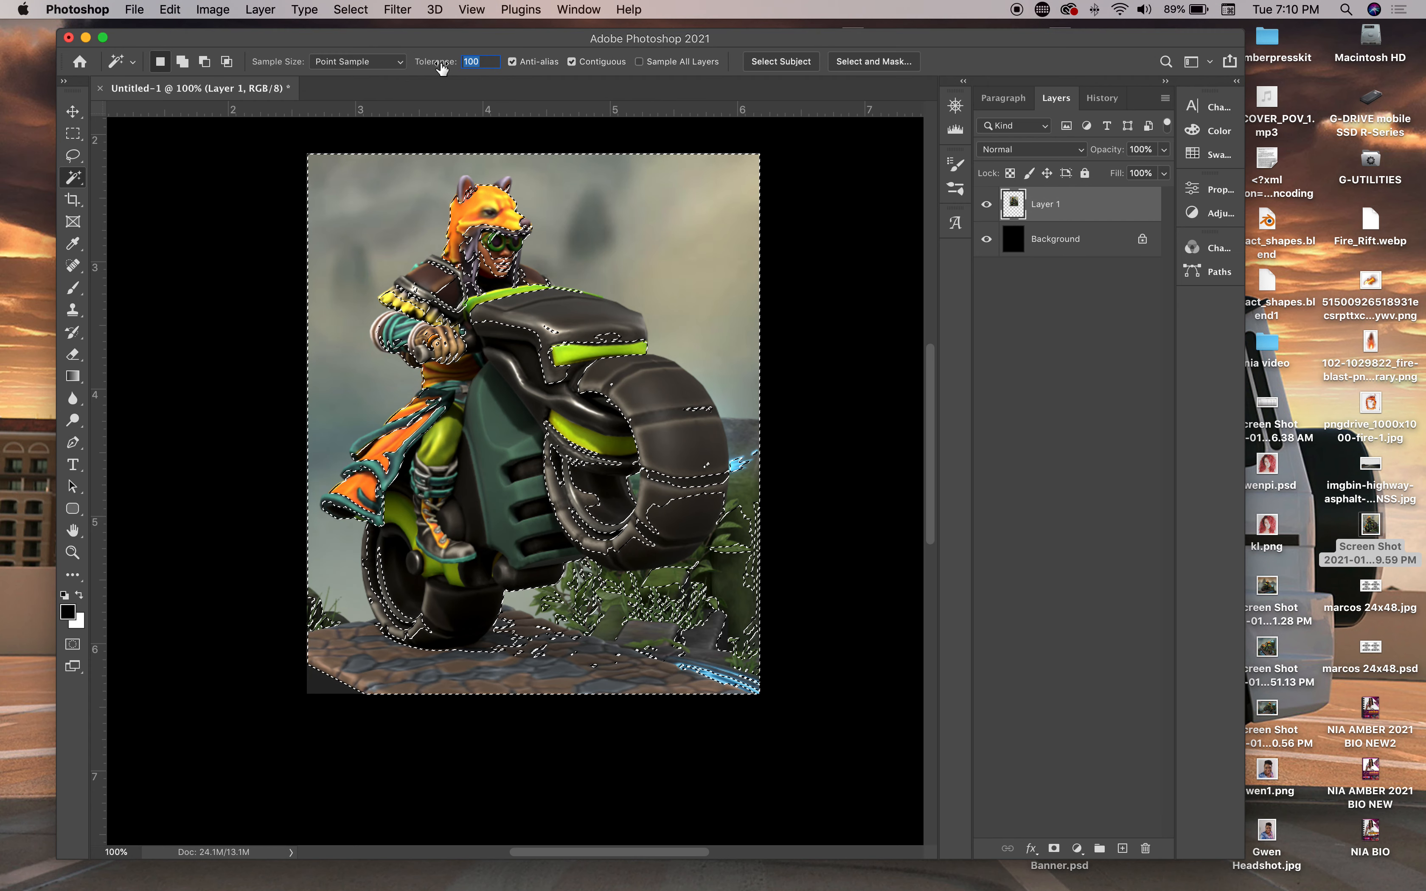
text(20)
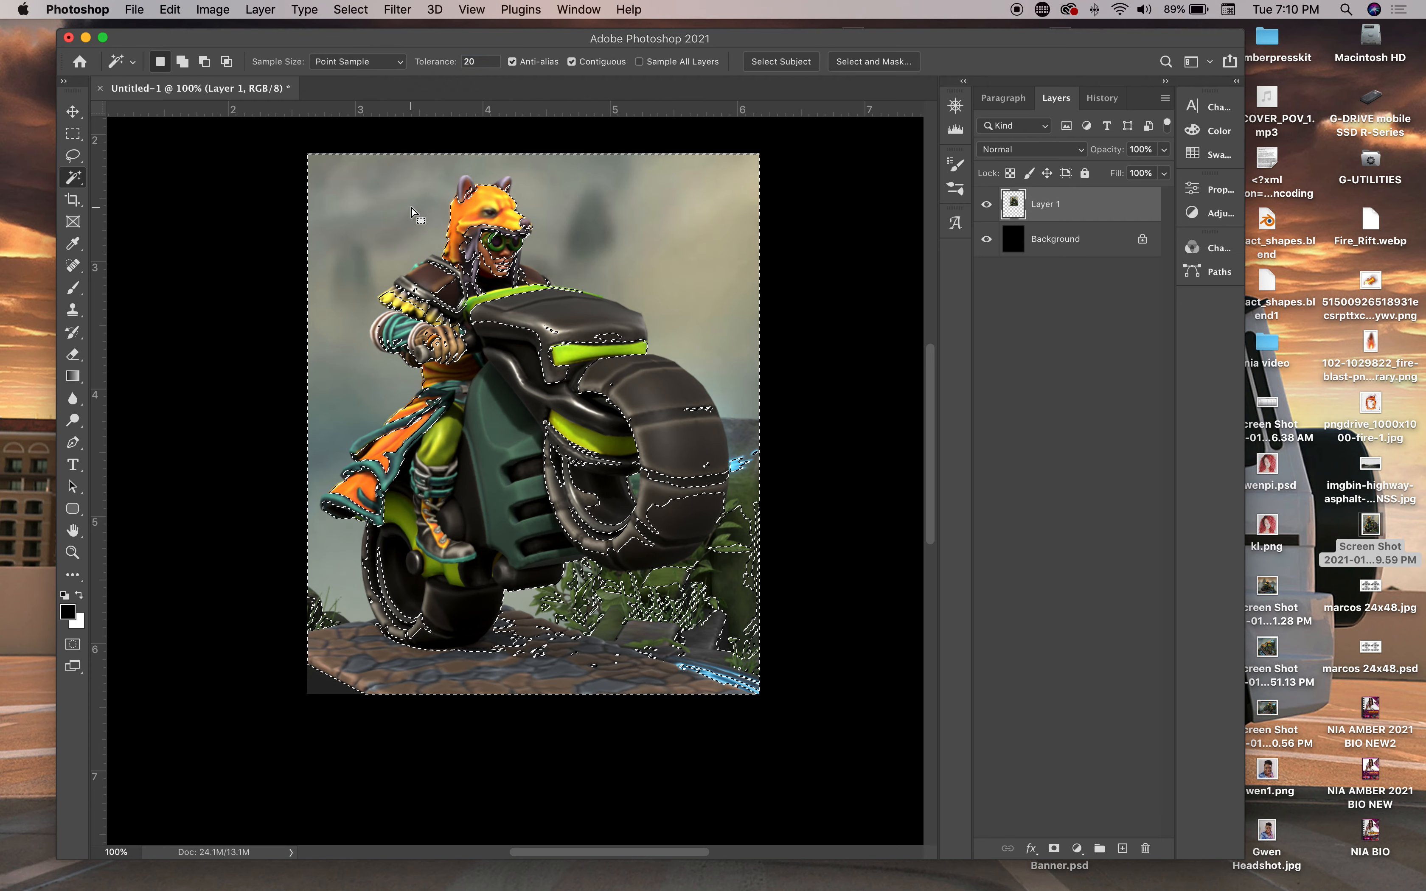
key(super+d)
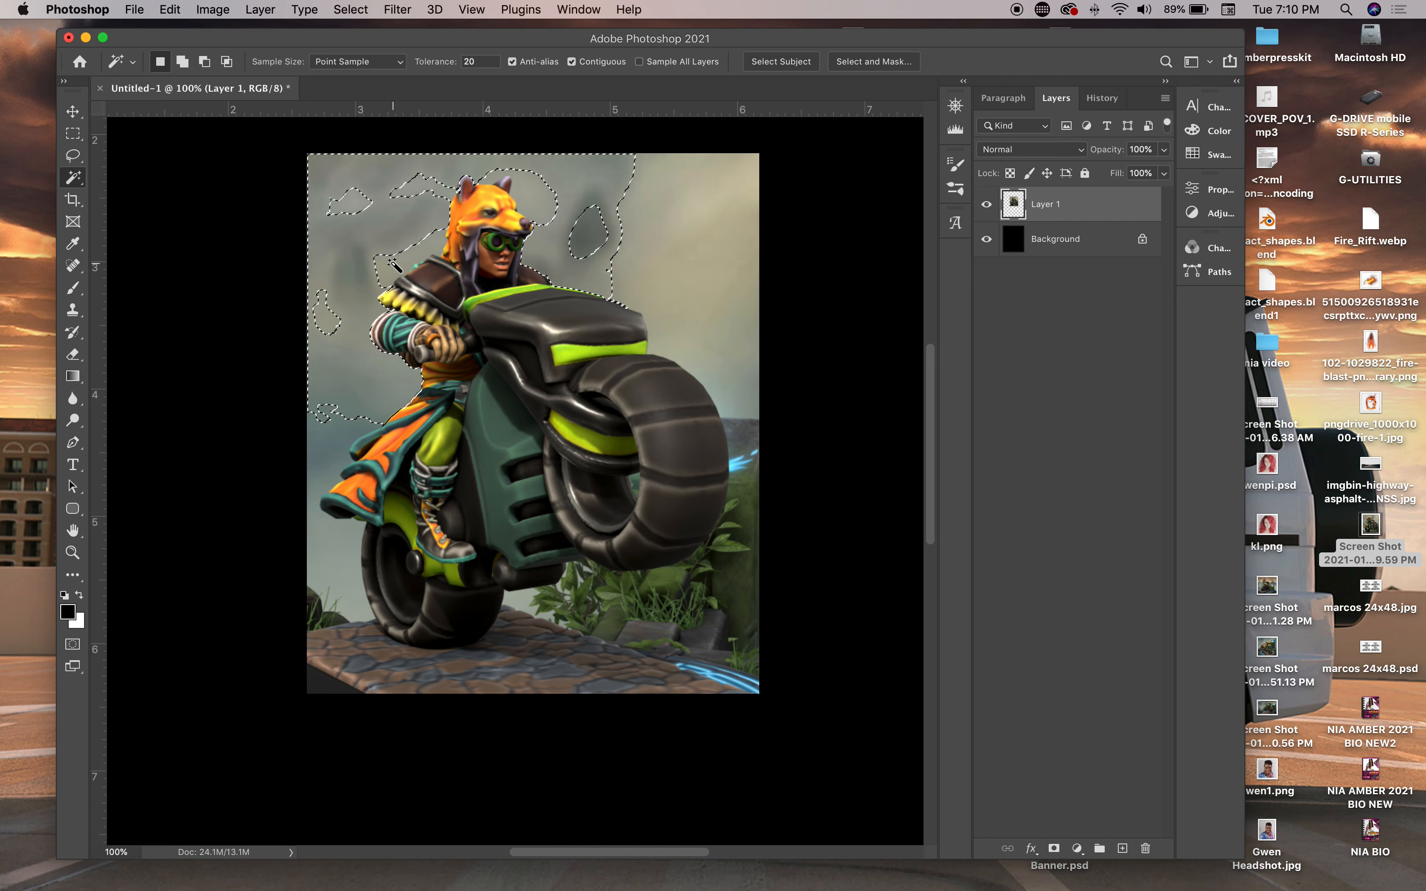
Select the grey sky around the rider with the Magic Wand, adding the remaining sky patches and the dark strip beside the front tyre
key(shift)
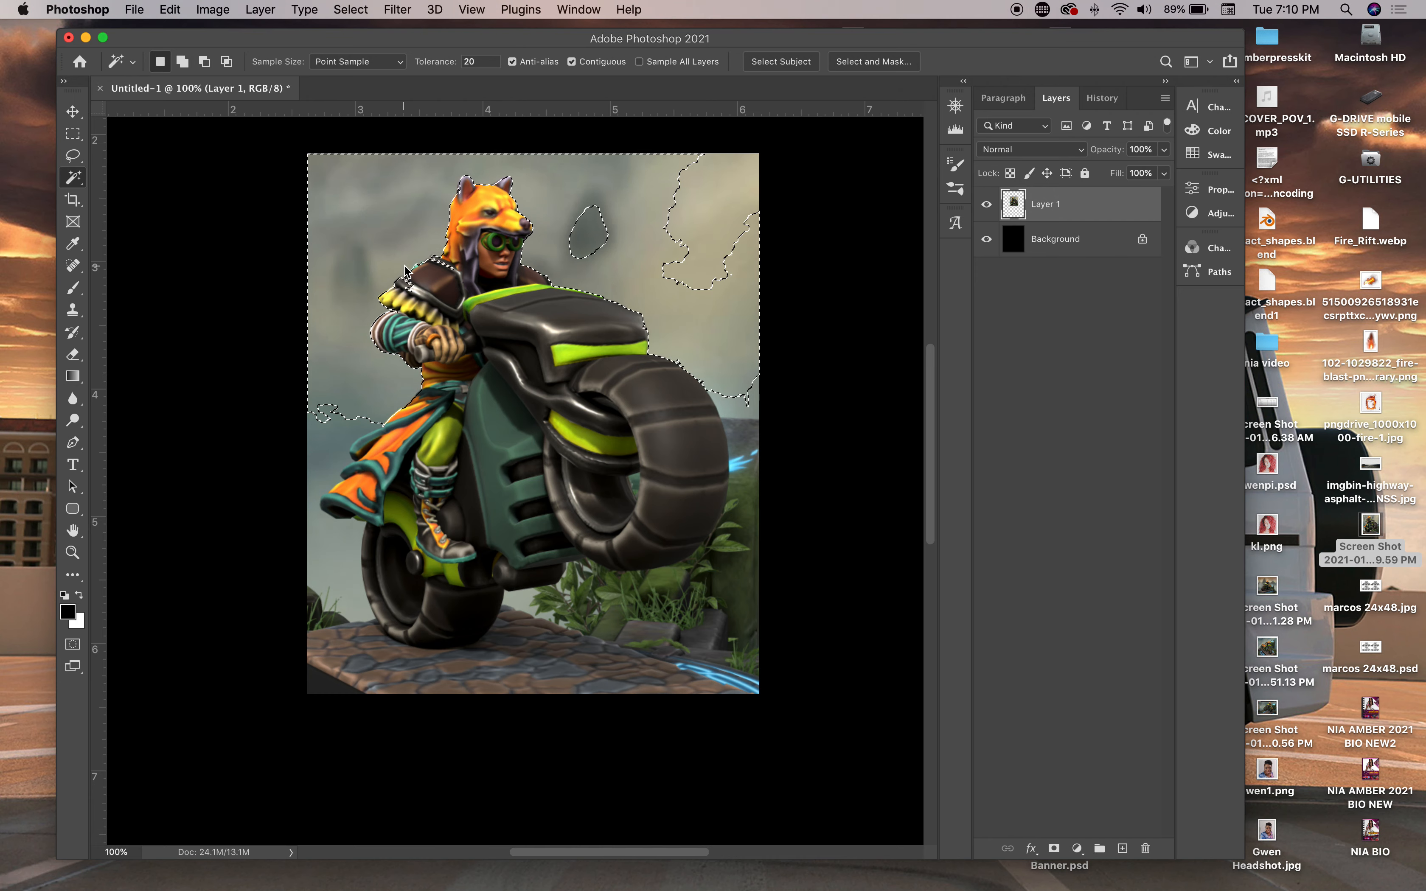
shift+click(444, 189)
shift+click(593, 241)
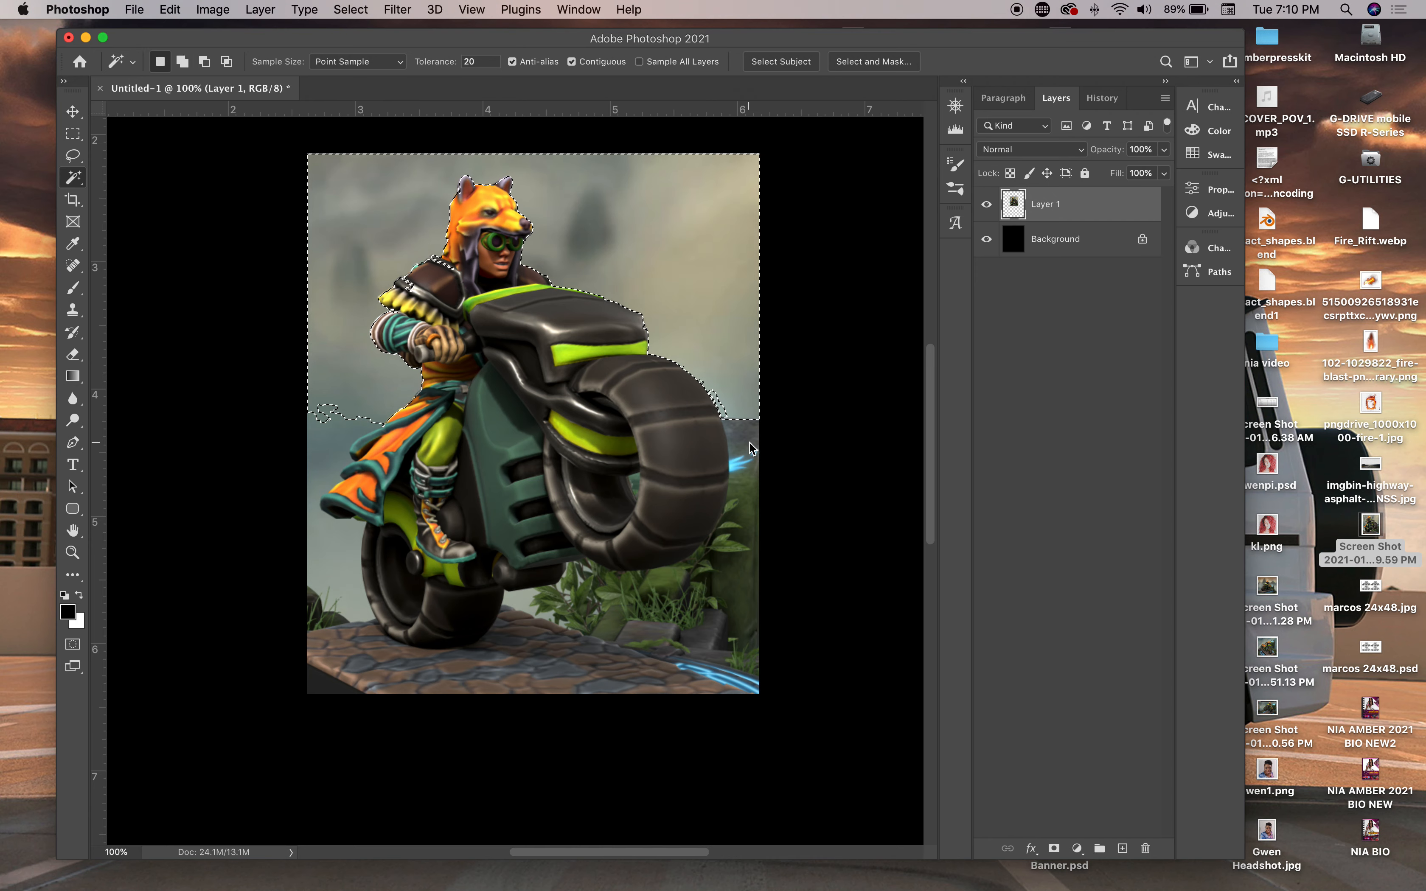
shift+click(731, 426)
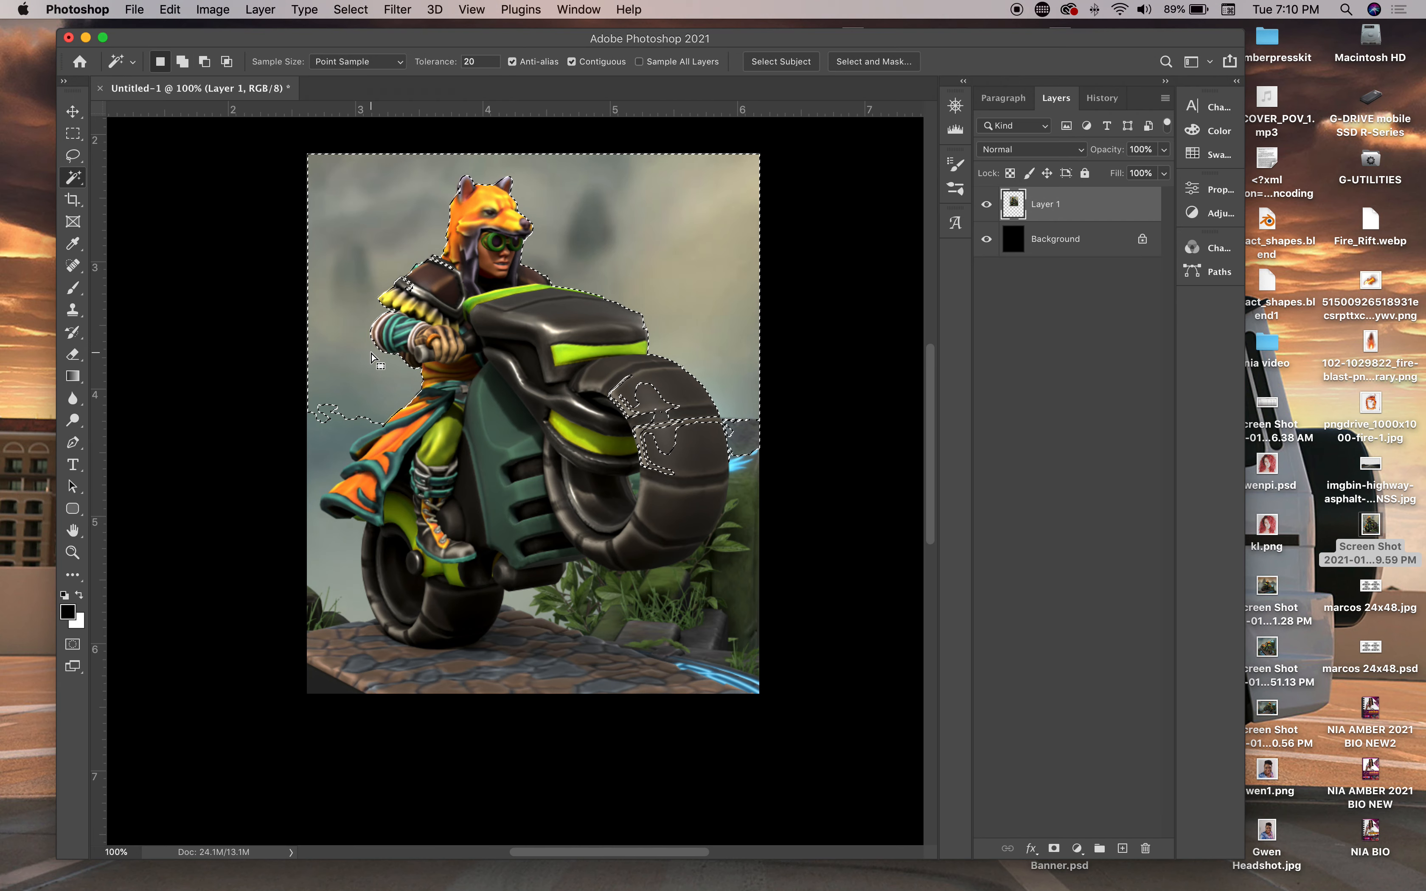
Extend the selection over the rest of the background, including the foliage and stone ground, with the Quick Selection Tool
click(74, 186)
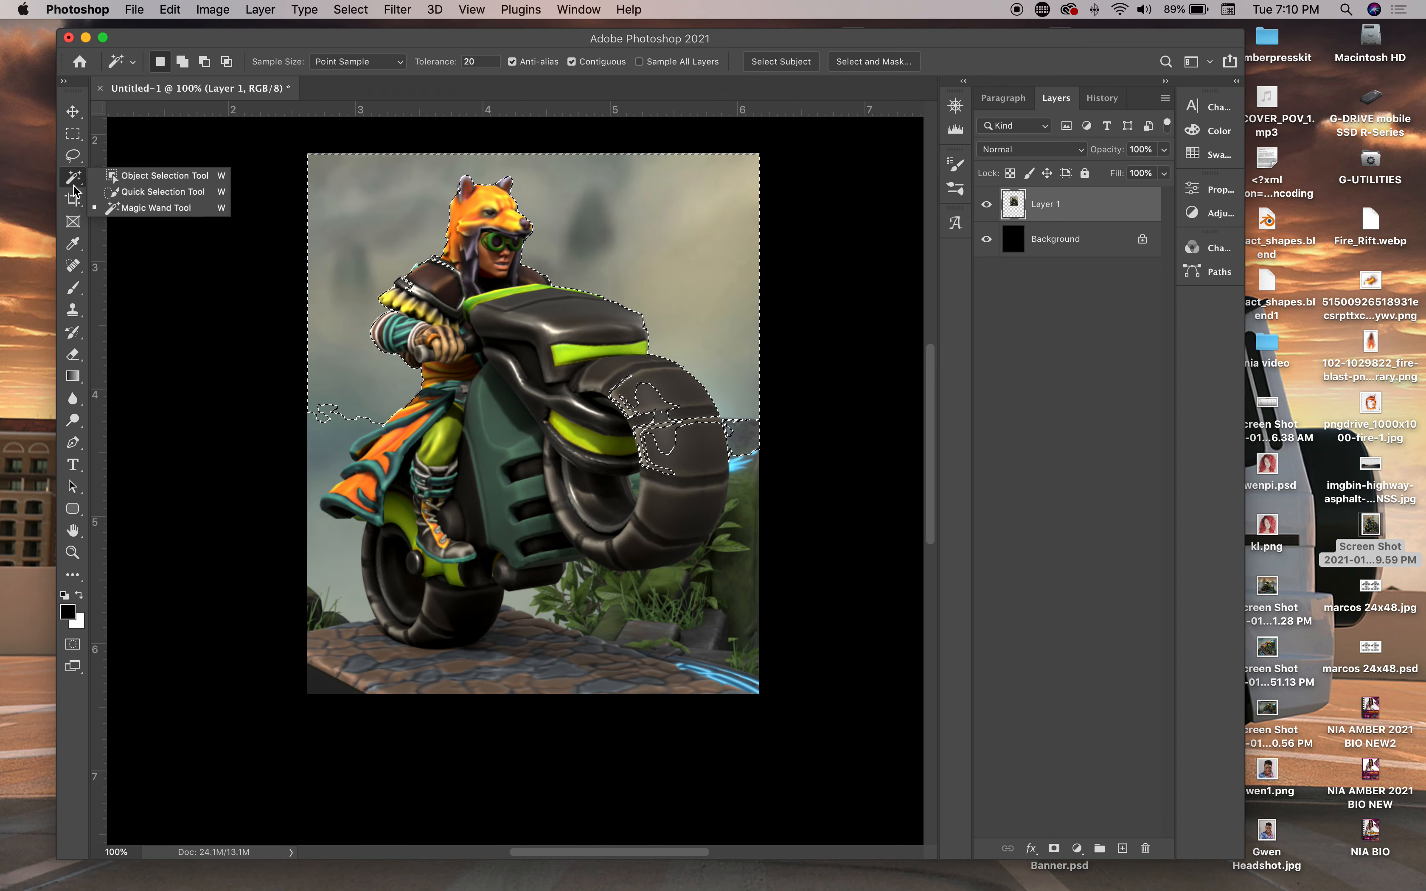
click(125, 194)
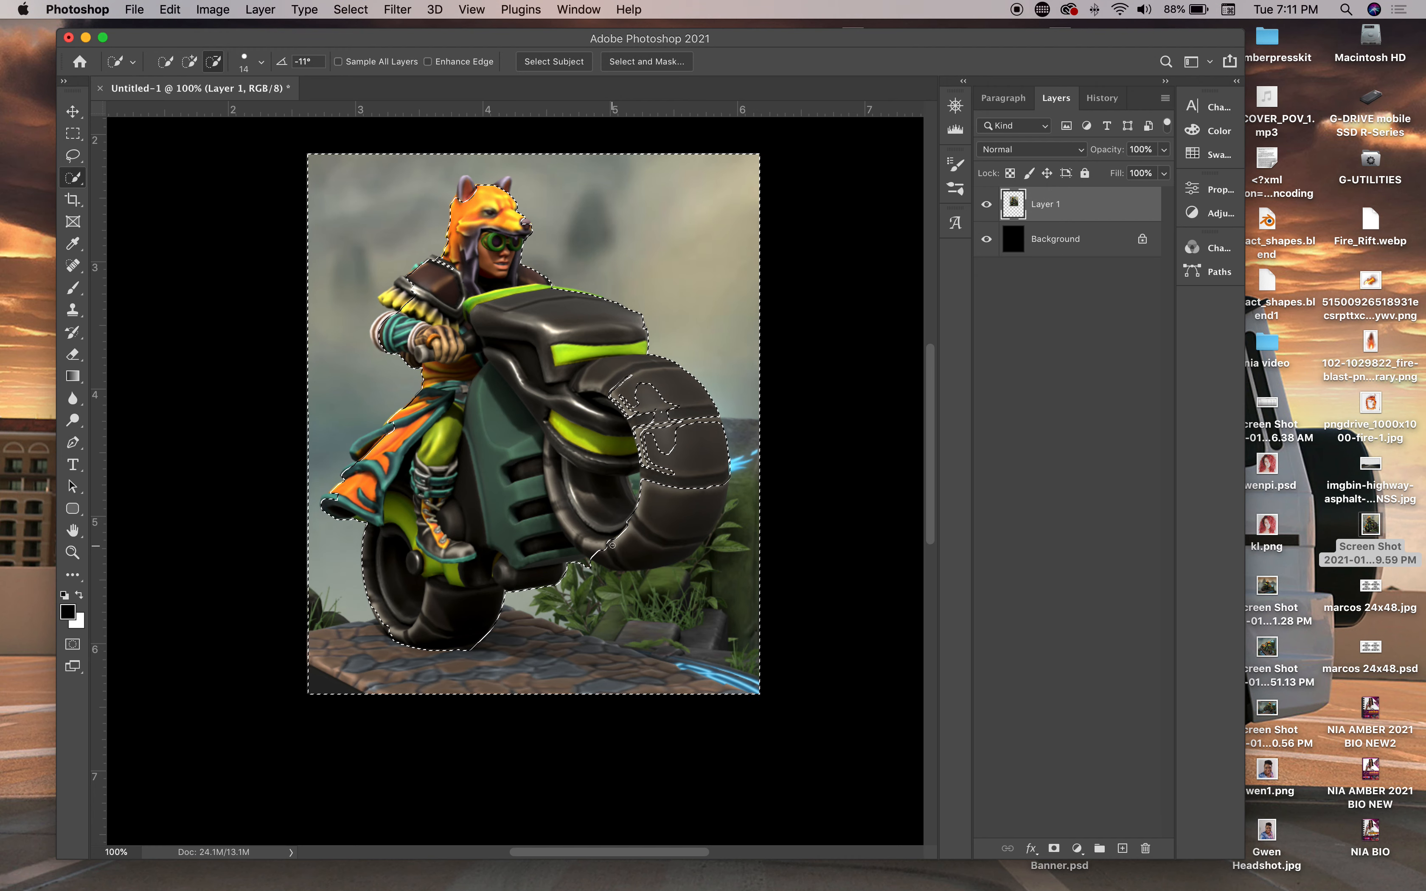
key(alt)
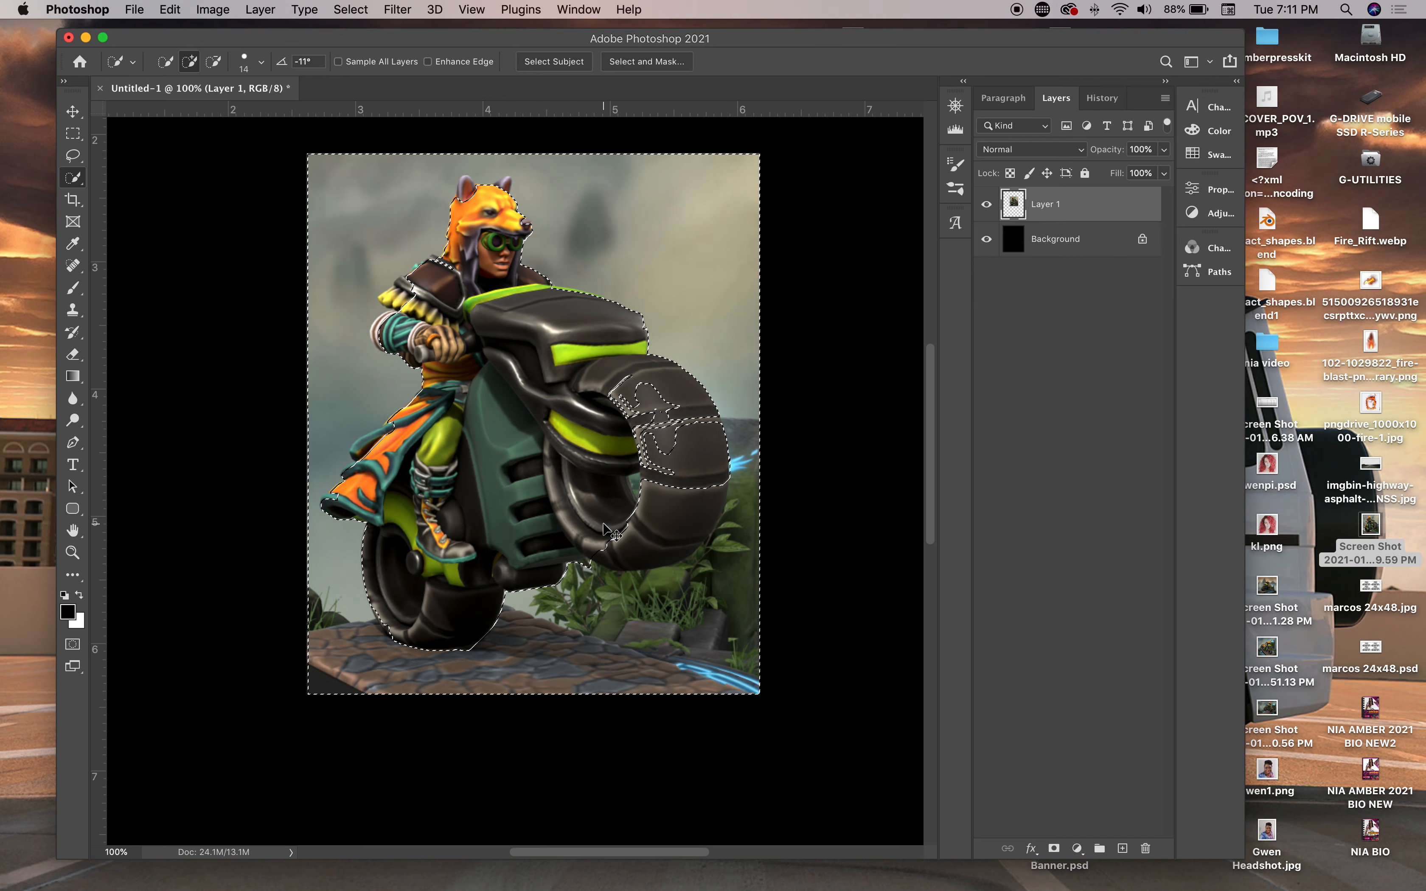
Subtract the lower part of the front tyre from the background selection
key(super+plus)
key(super+plus)
key(alt)
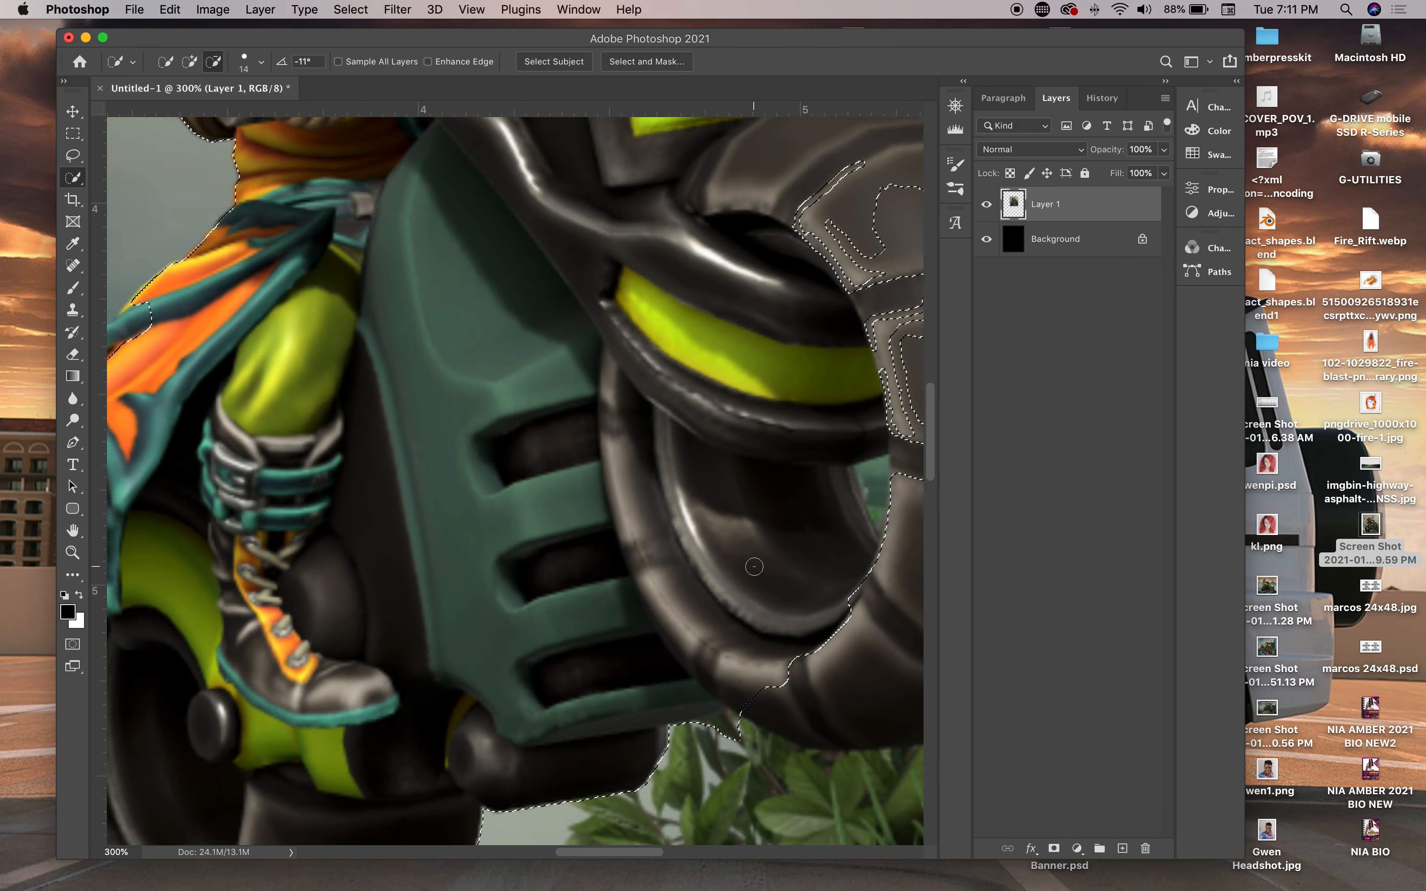
key(alt)
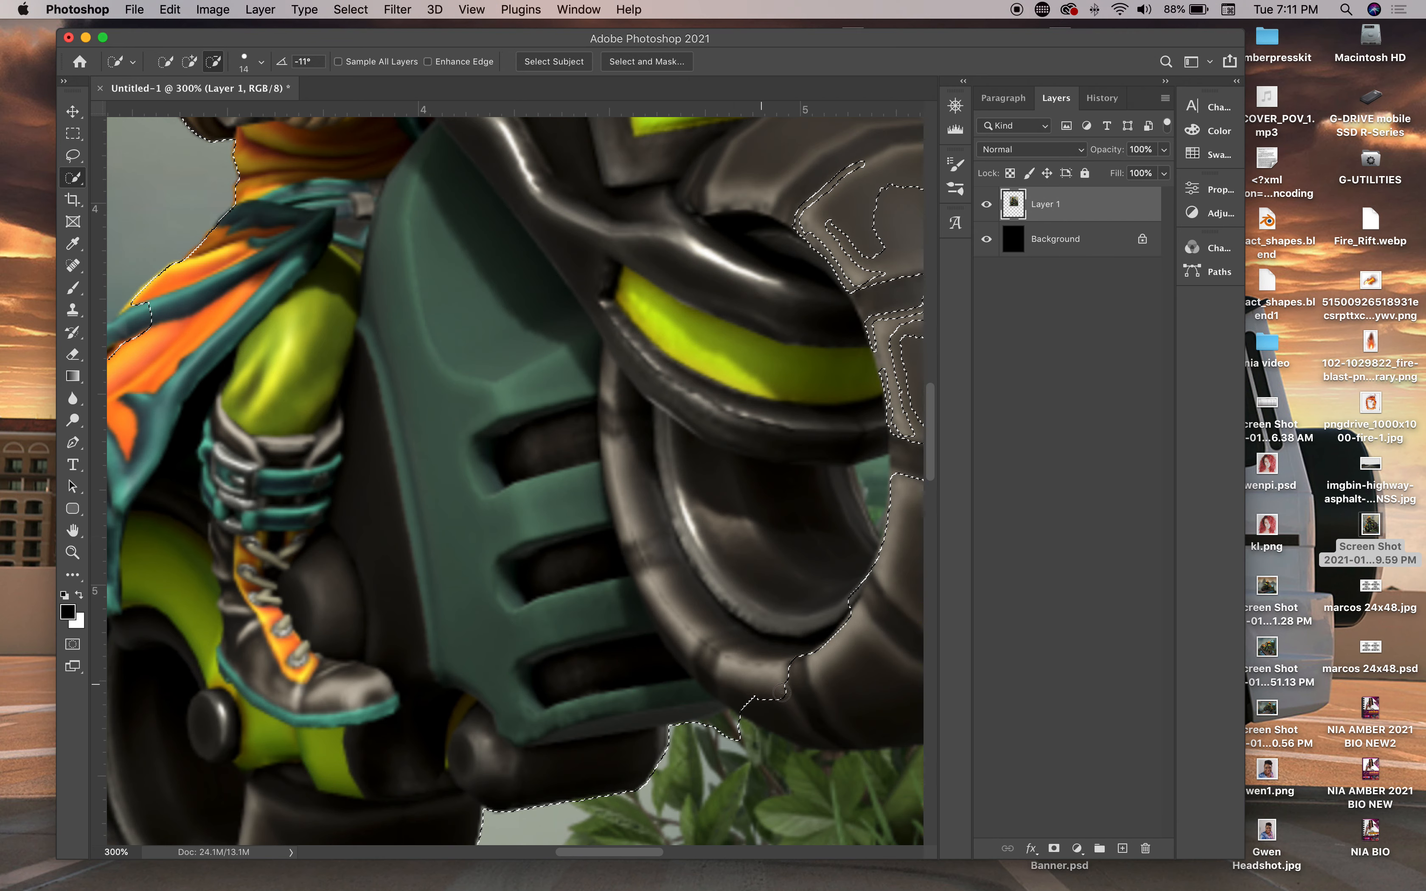
click(800, 686)
drag(805, 685, 853, 664)
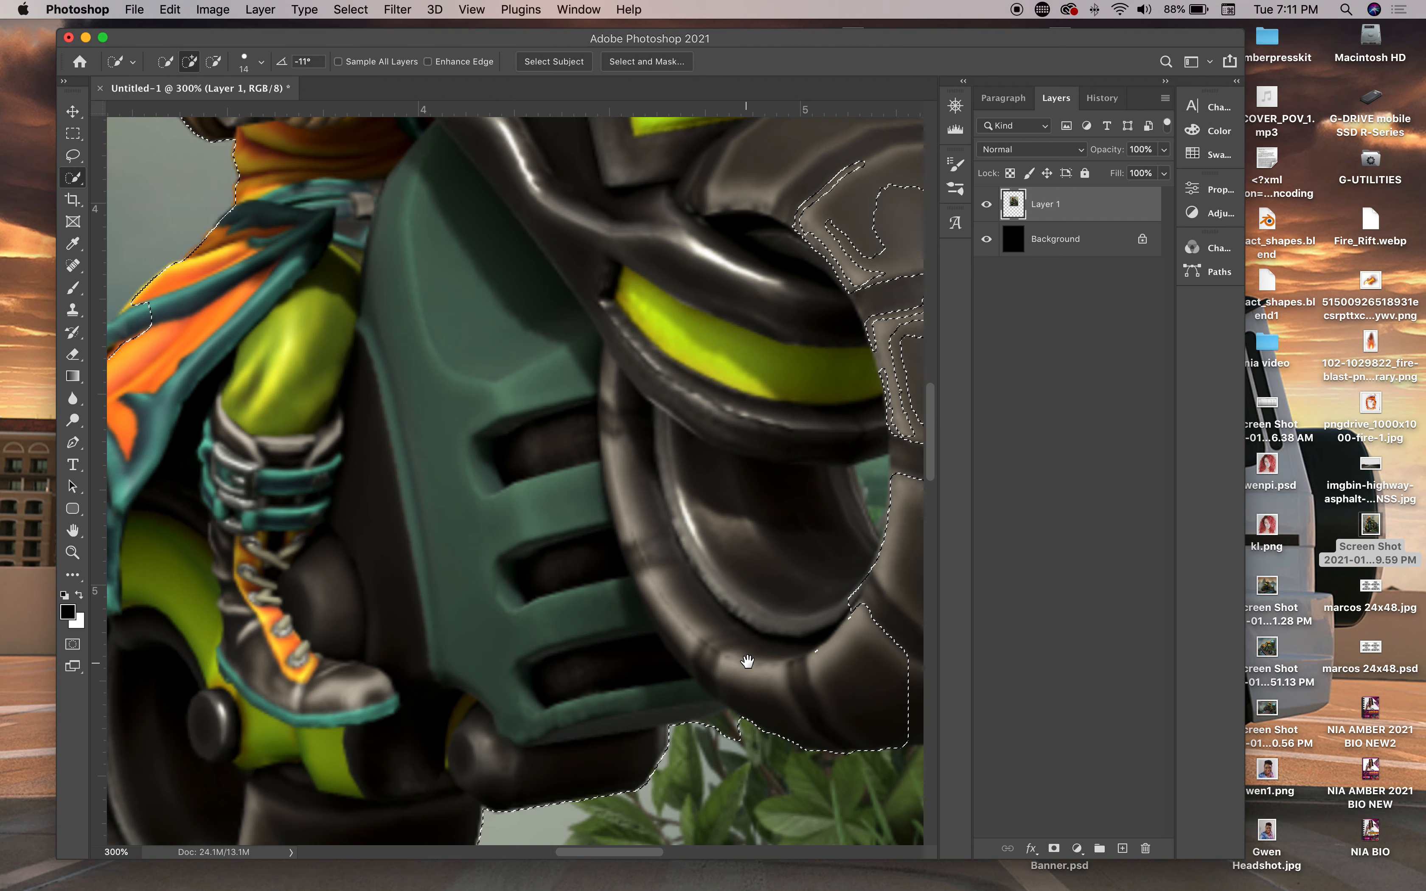
Subtract the outer side and middle tread sections of the front tyre from the background selection
drag(747, 663, 452, 527)
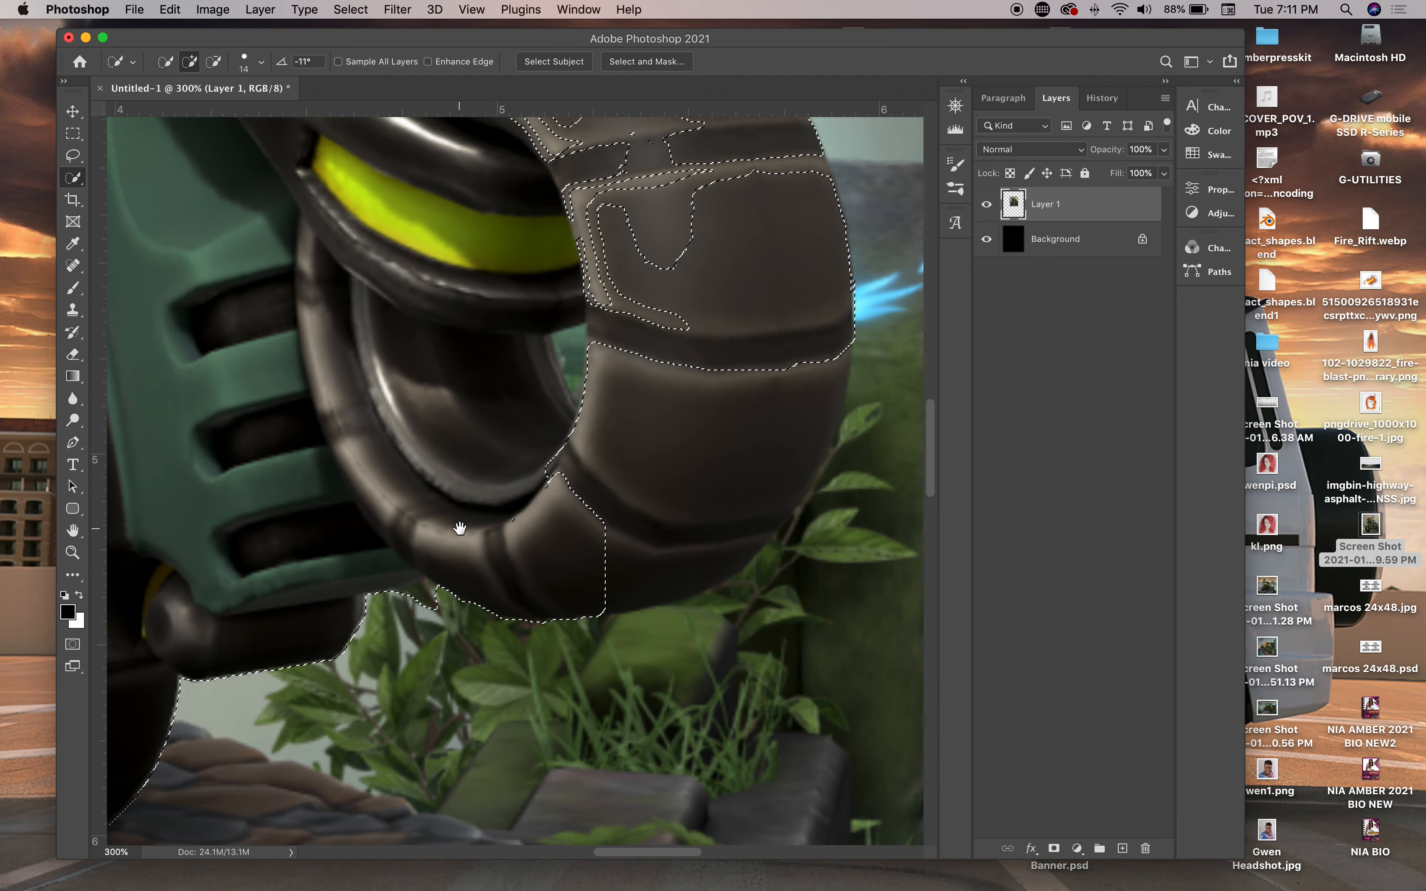
key(alt)
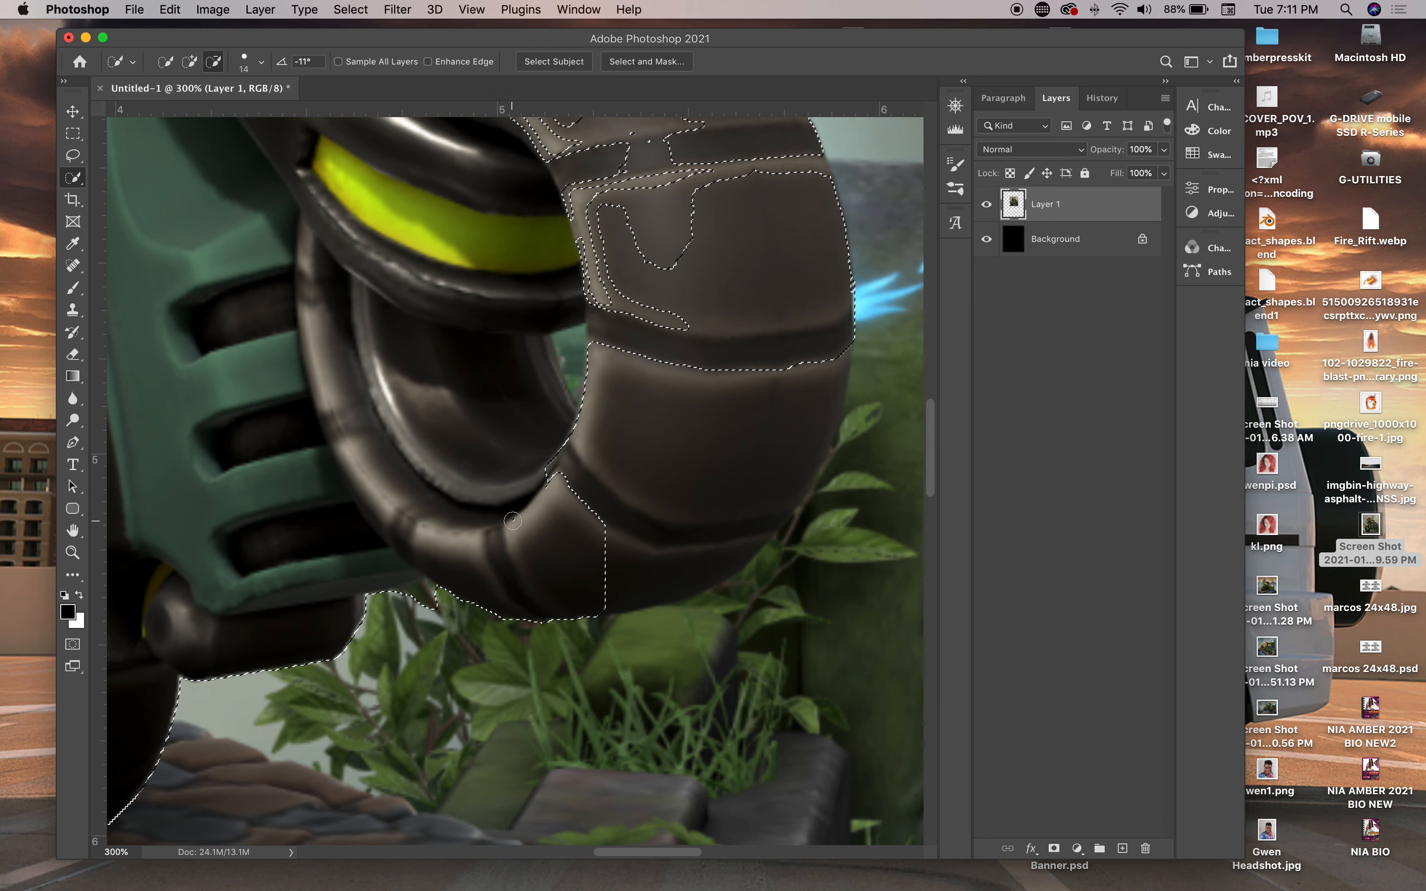
drag(513, 520, 523, 517)
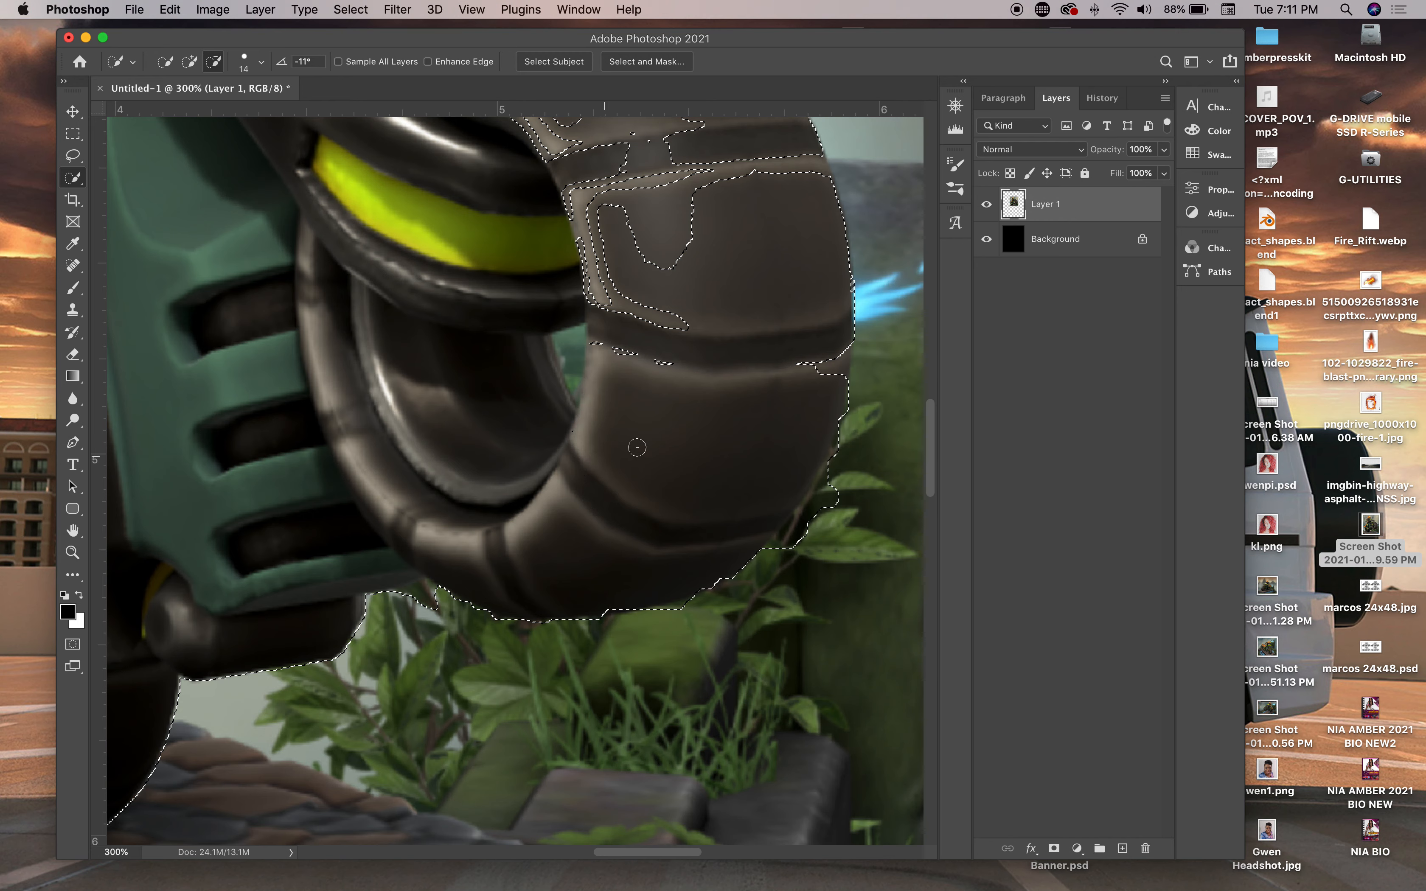
mouse_move(637, 447)
mouse_down()
mouse_move(681, 445)
mouse_move(703, 284)
mouse_up()
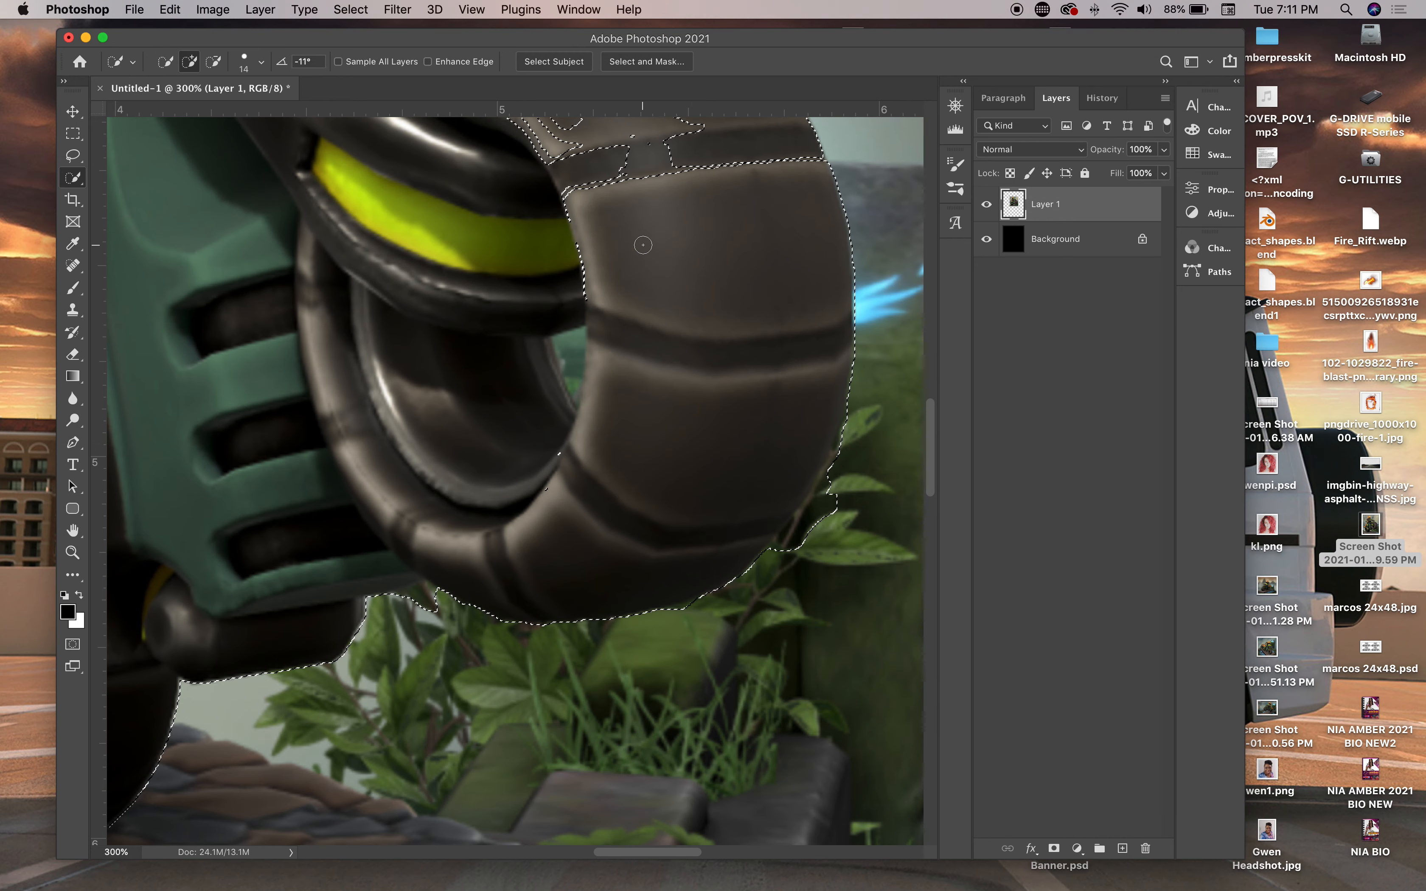
Subtract the remaining selected patches on the front tyre's upper tread
scroll(640, 241, up, 5)
scroll(643, 245, up, 1)
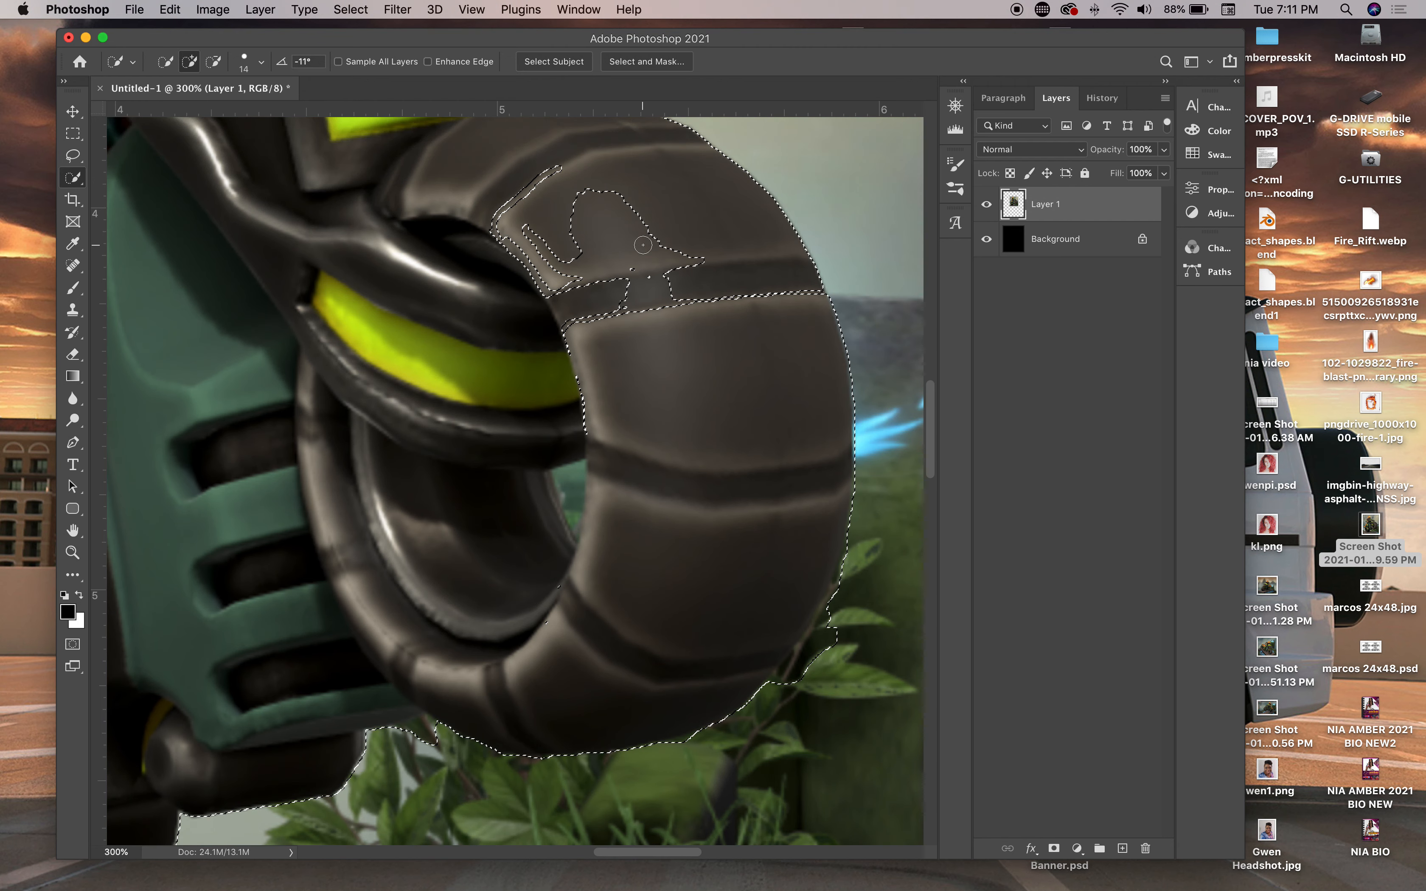
mouse_move(602, 229)
mouse_down()
mouse_move(545, 186)
mouse_move(527, 208)
mouse_up()
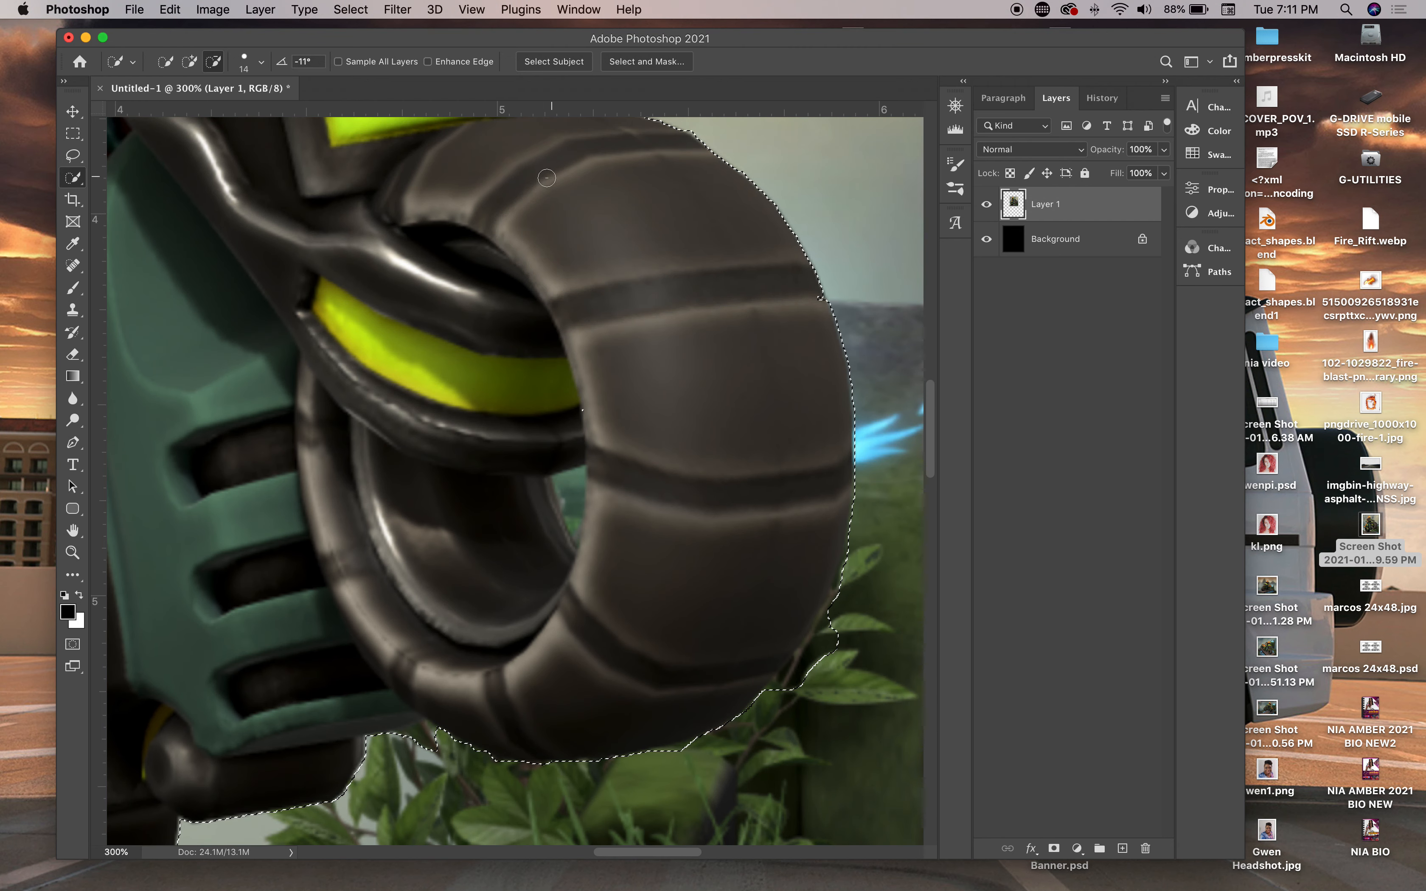
drag(590, 440, 550, 337)
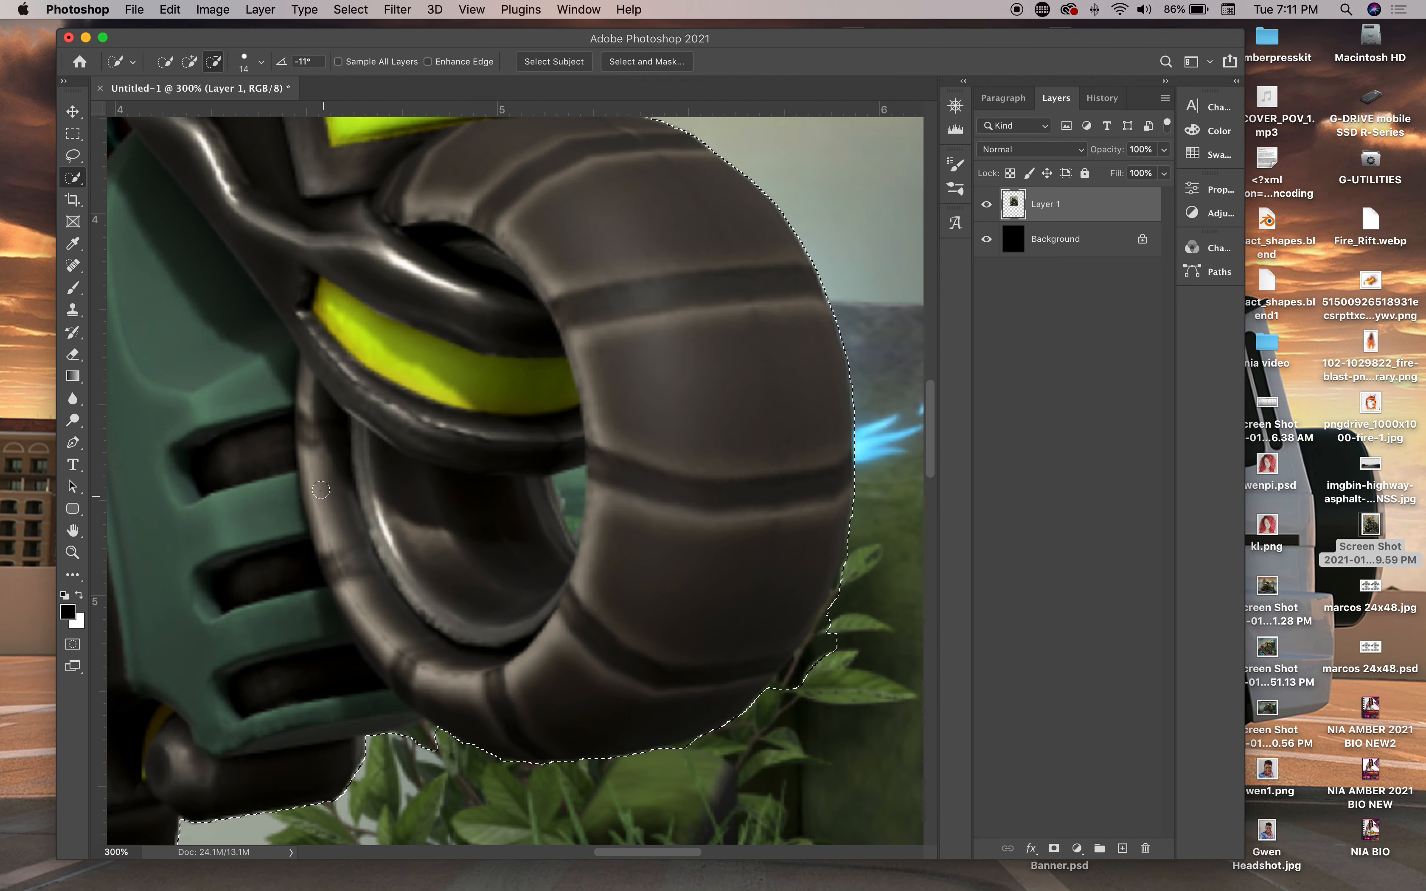
Refine the selection edge around the rider's animal hood, ears and wrapped forearm
scroll(589, 383, up, 4)
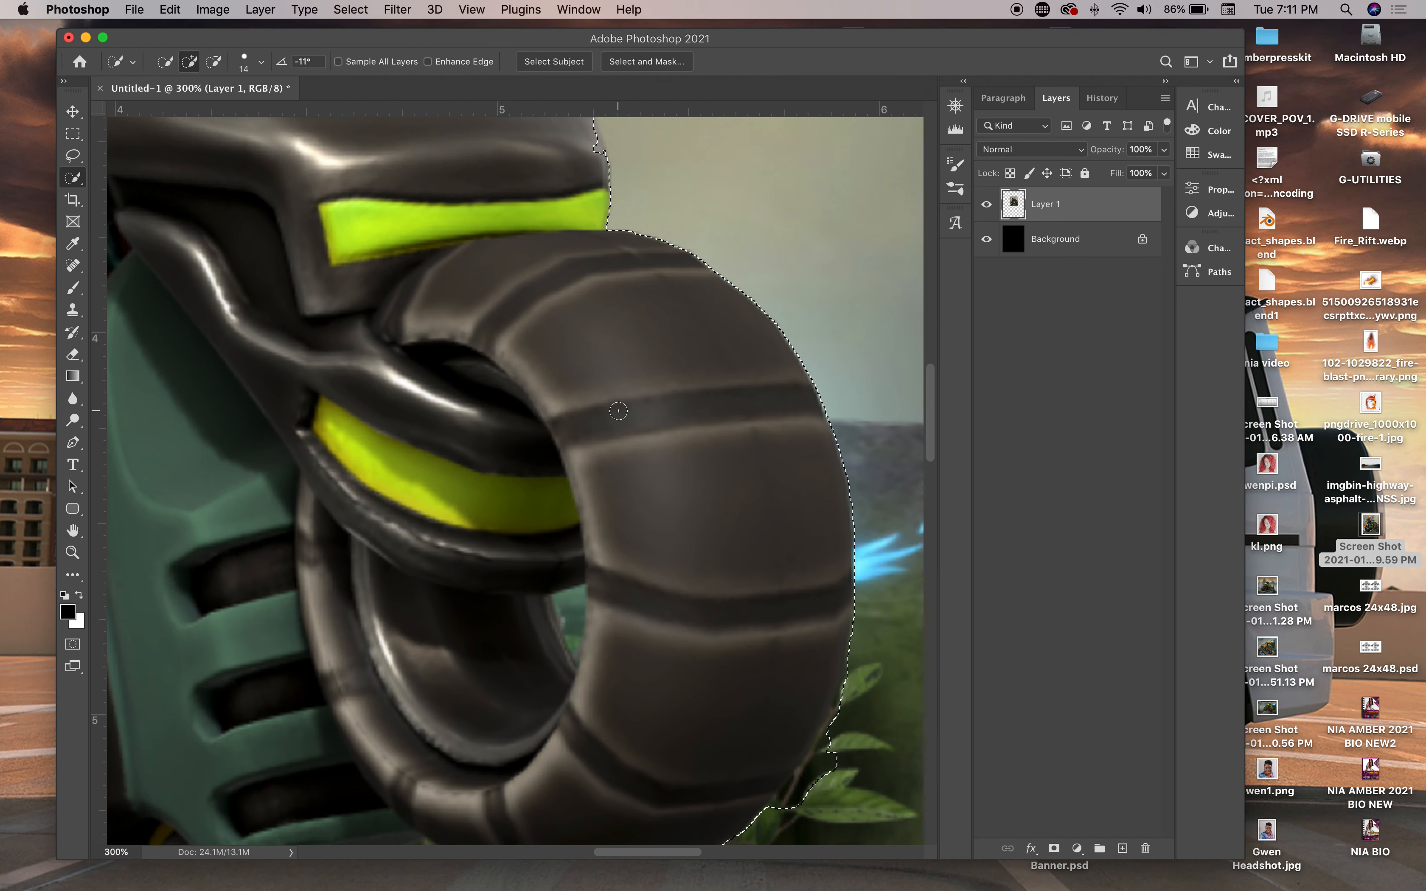
drag(549, 327, 706, 470)
key(alt)
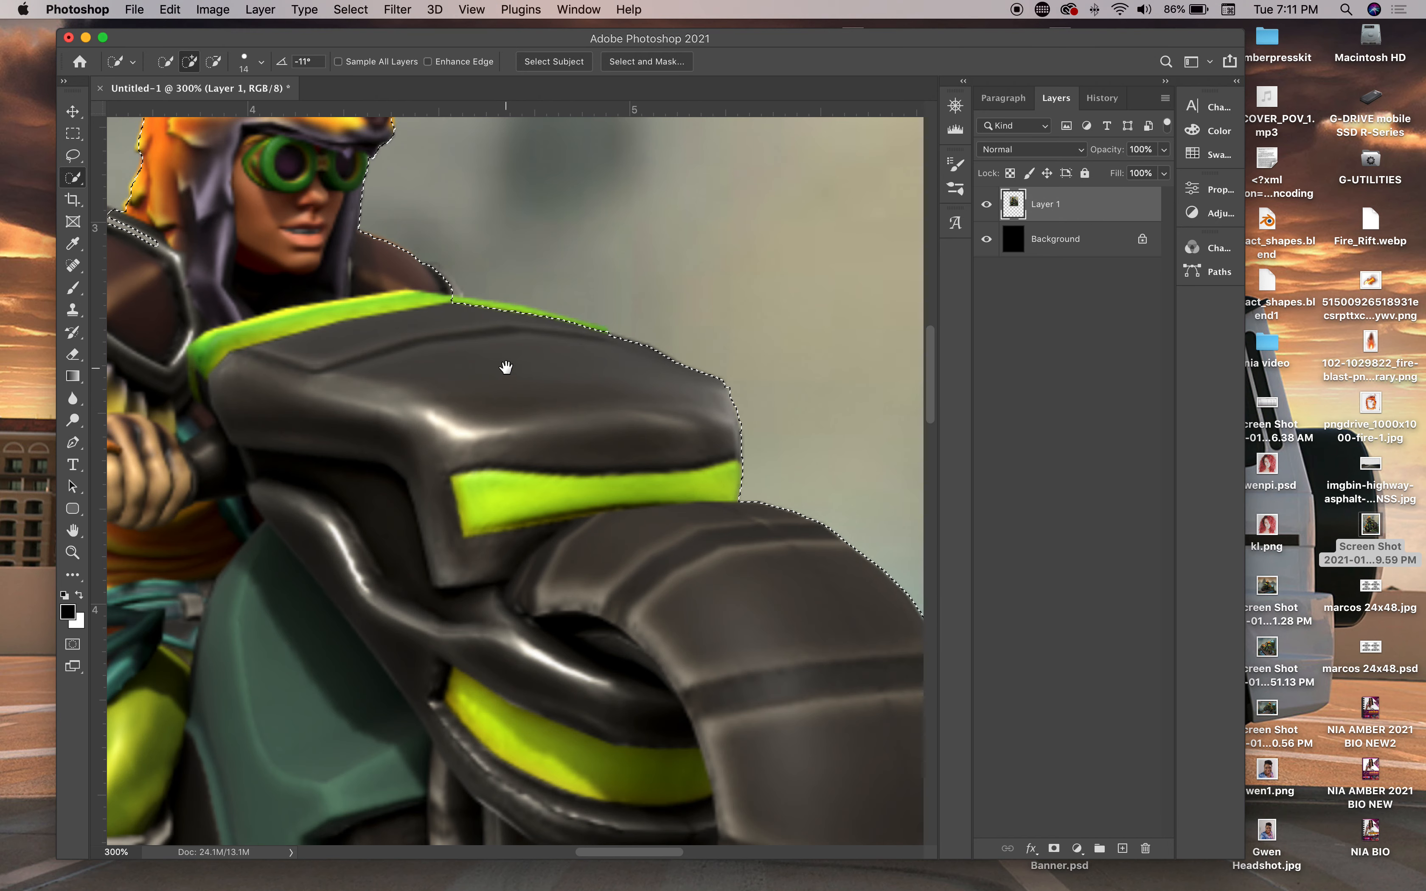
drag(516, 372, 772, 533)
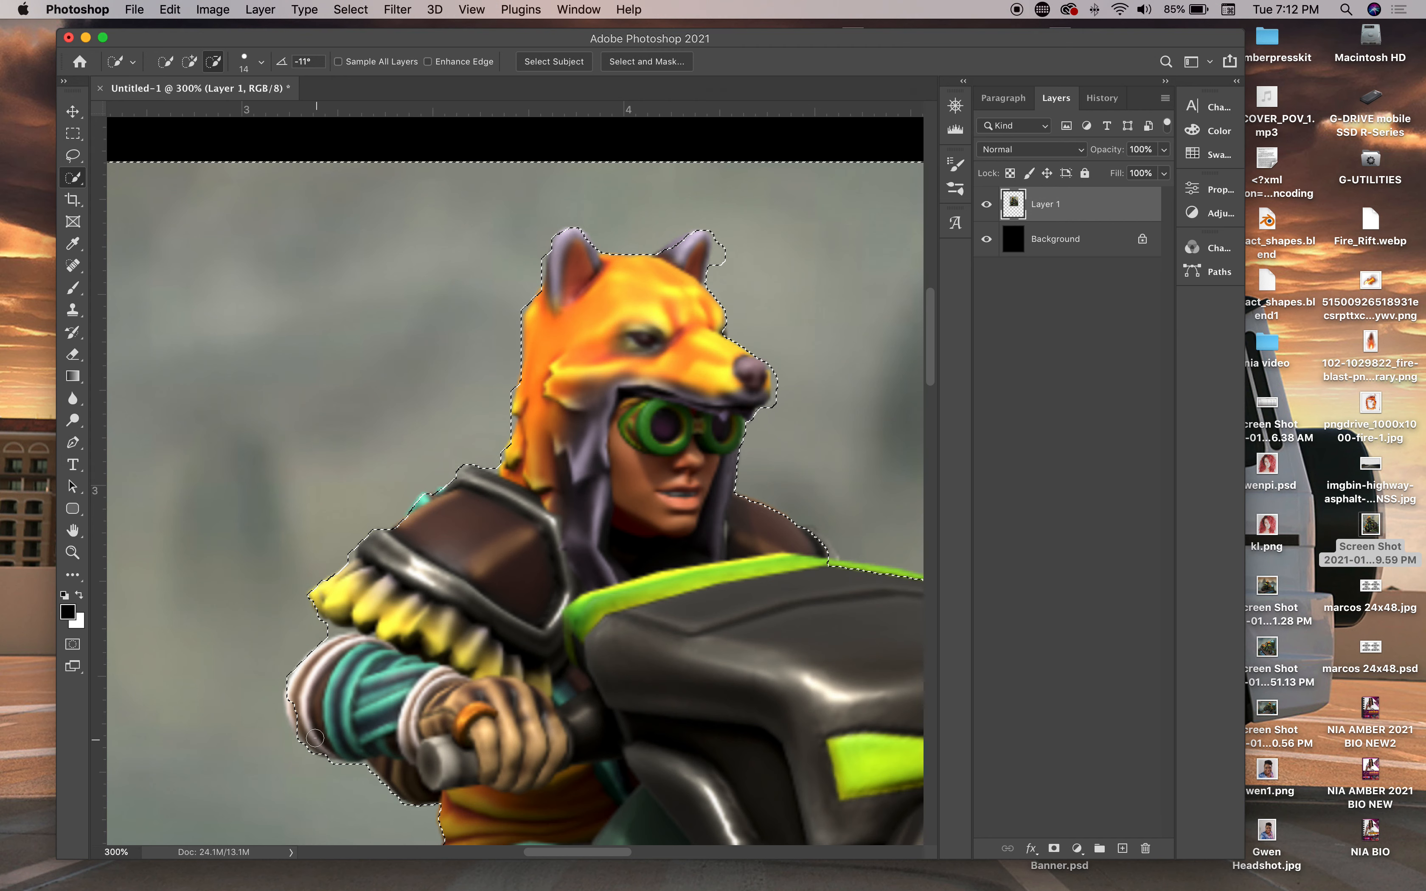
drag(299, 717, 297, 709)
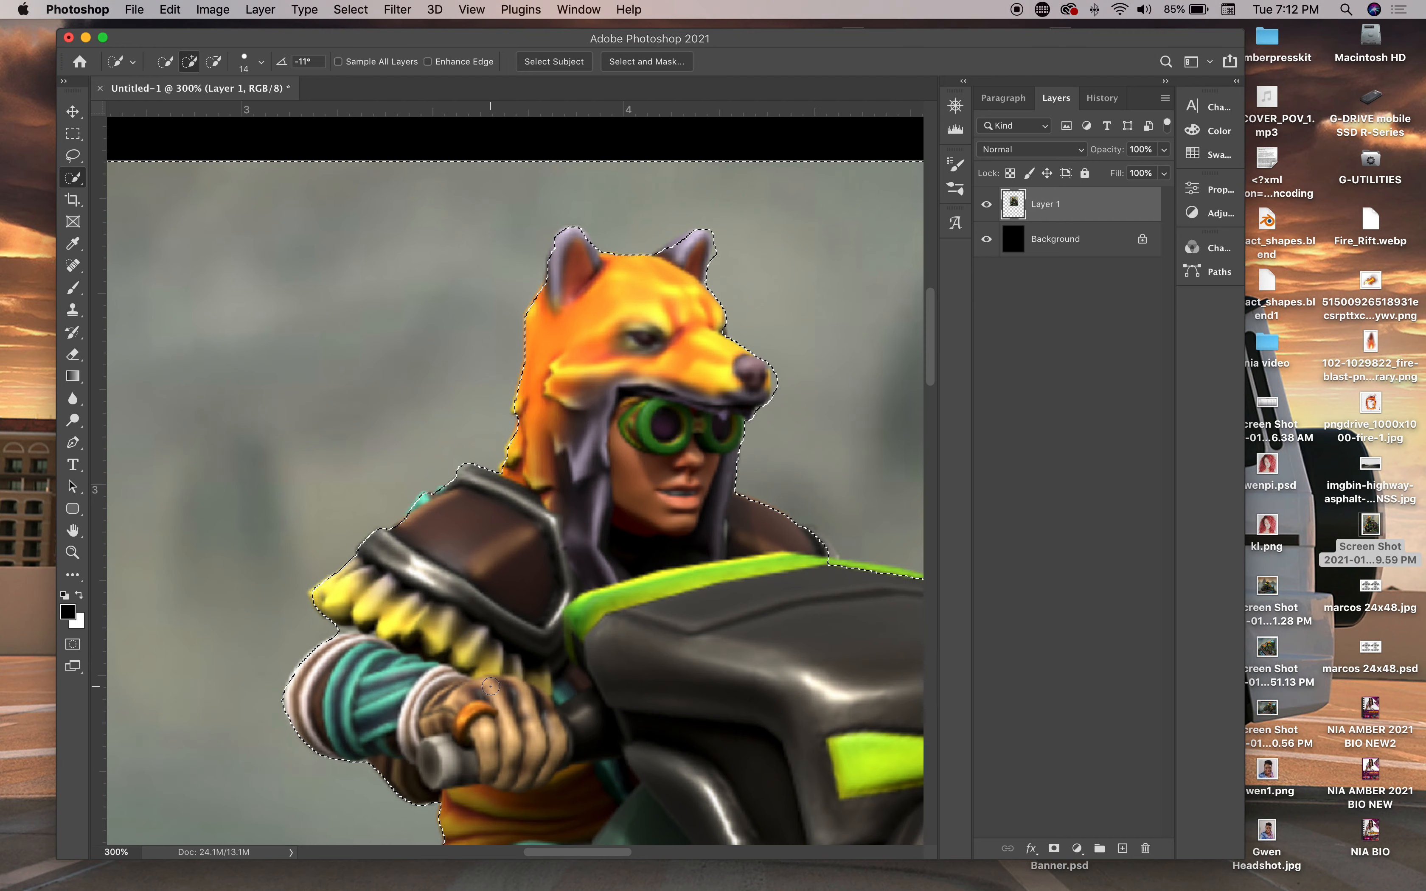
Subtract the upper teal-edged flap of the rider's orange garment from the background selection
scroll(491, 686, down, 3)
scroll(491, 686, down, 8)
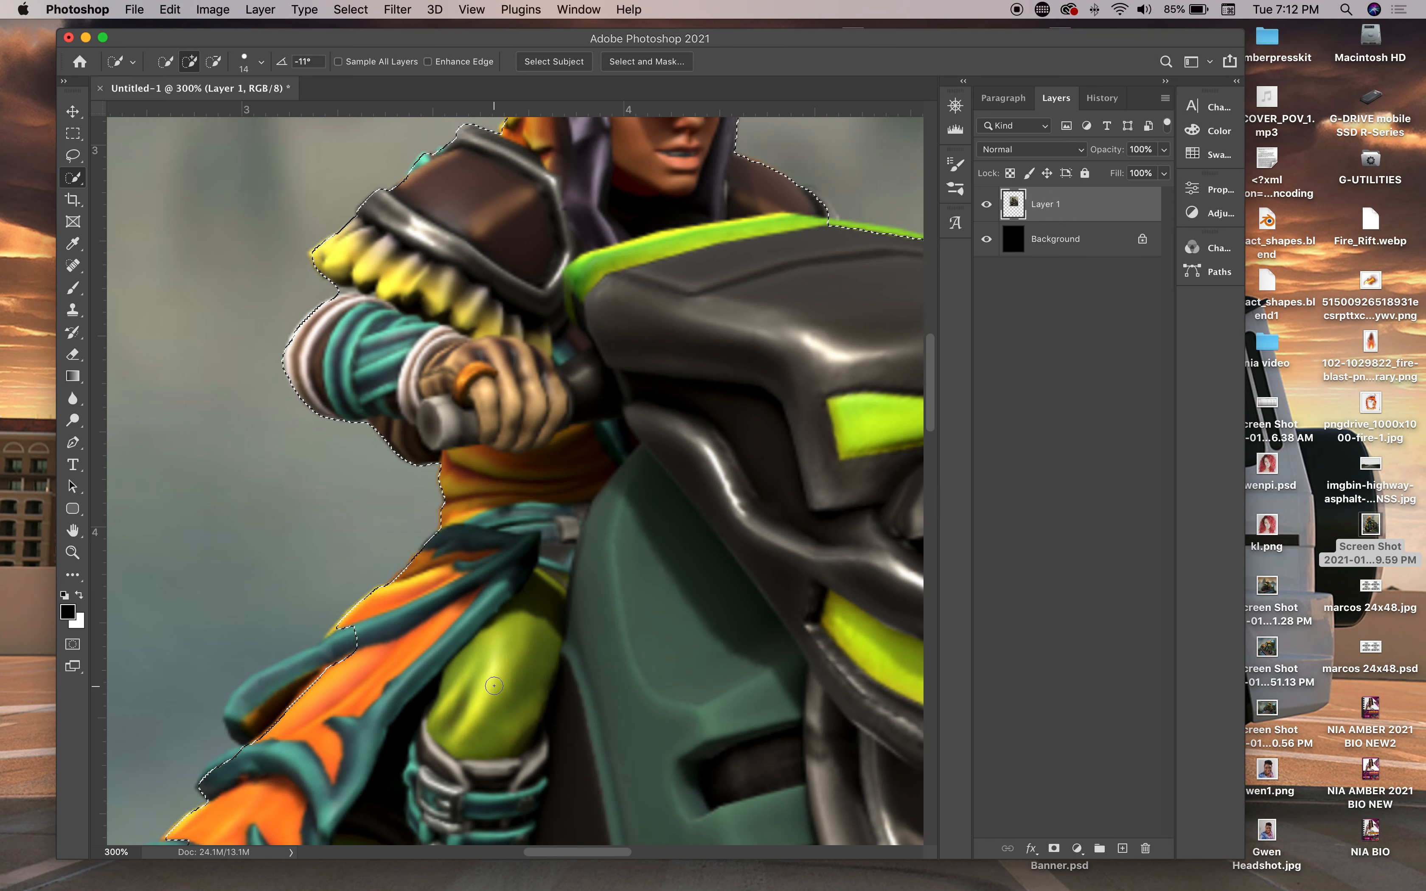
scroll(493, 685, down, 1)
key(alt)
drag(361, 635, 339, 622)
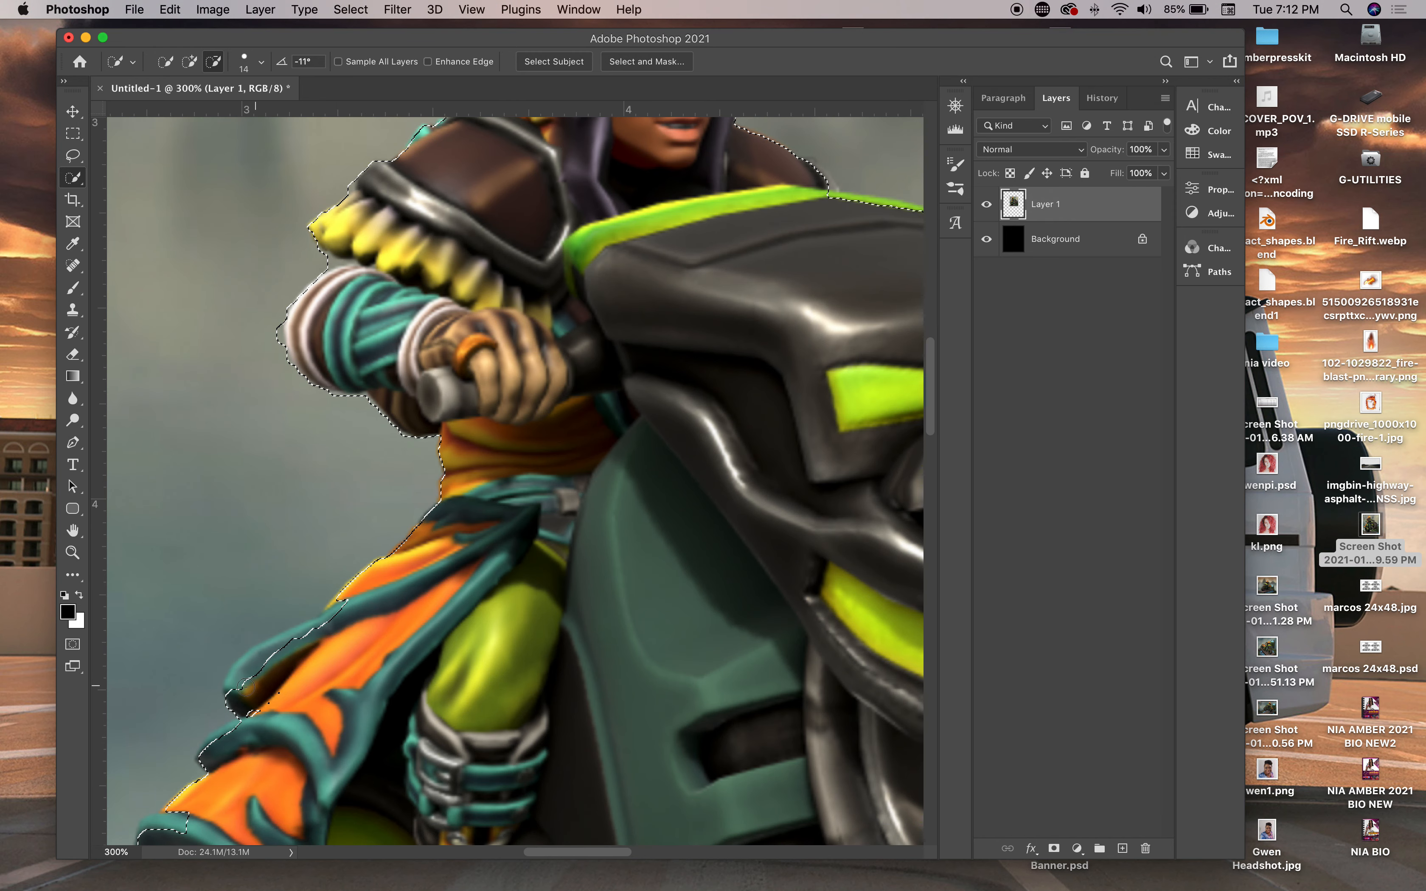
drag(239, 679, 245, 671)
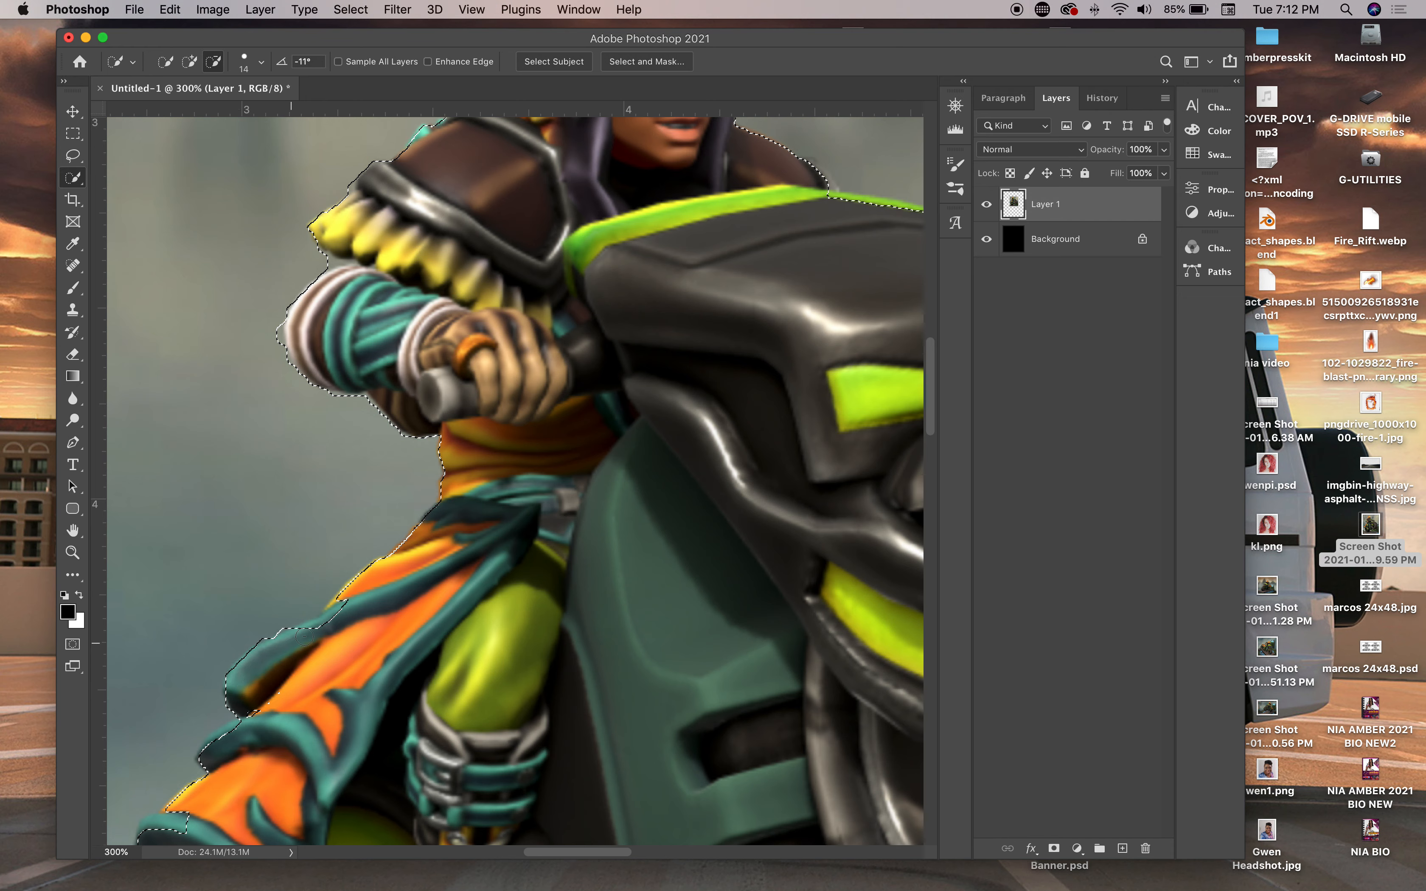
drag(340, 619, 346, 601)
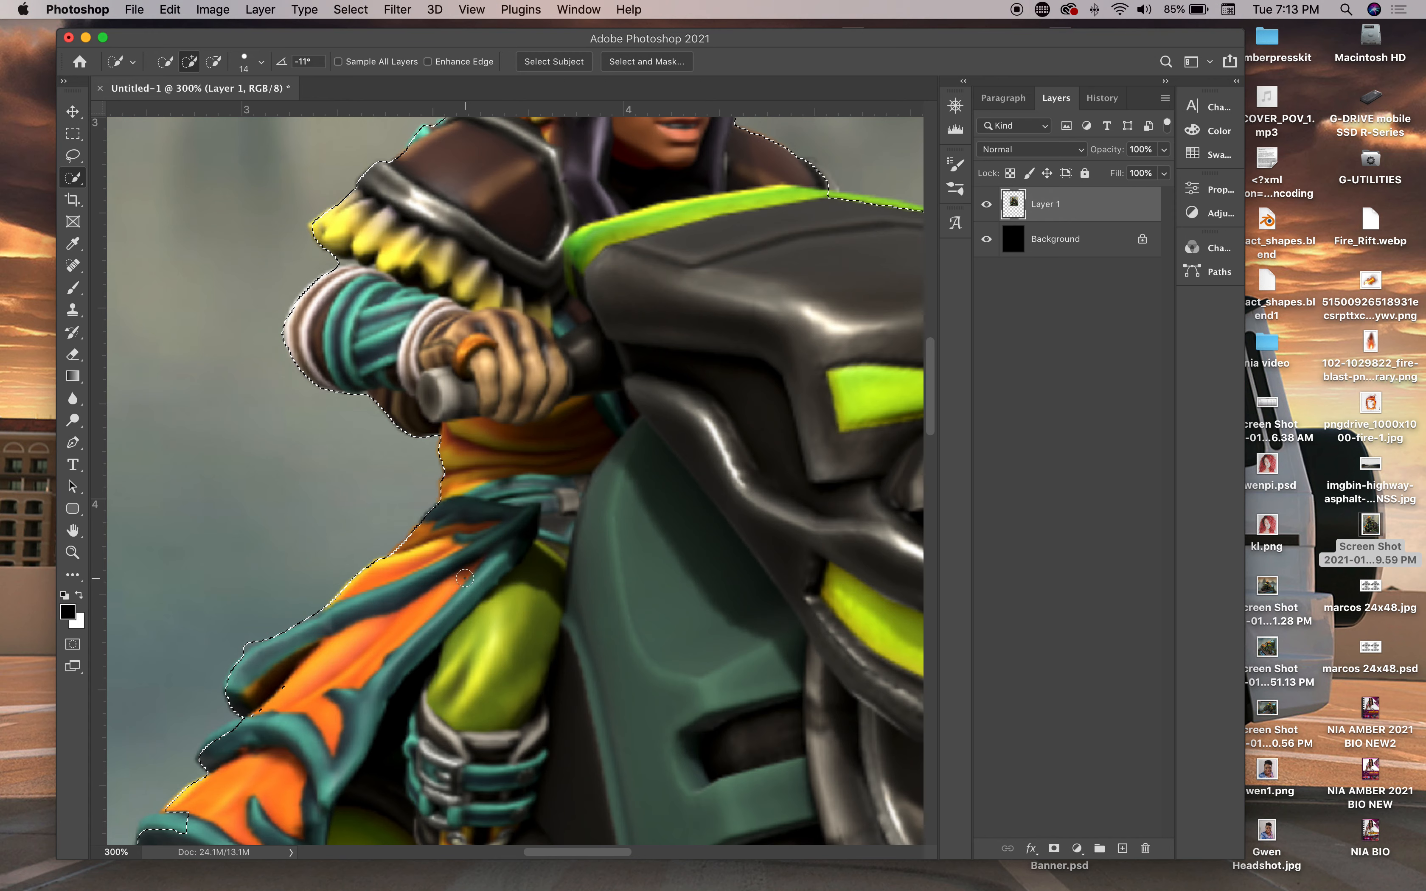
Correct the selection edge along the middle and lower folds of the rider's orange garment
scroll(413, 596, down, 3)
scroll(449, 589, down, 4)
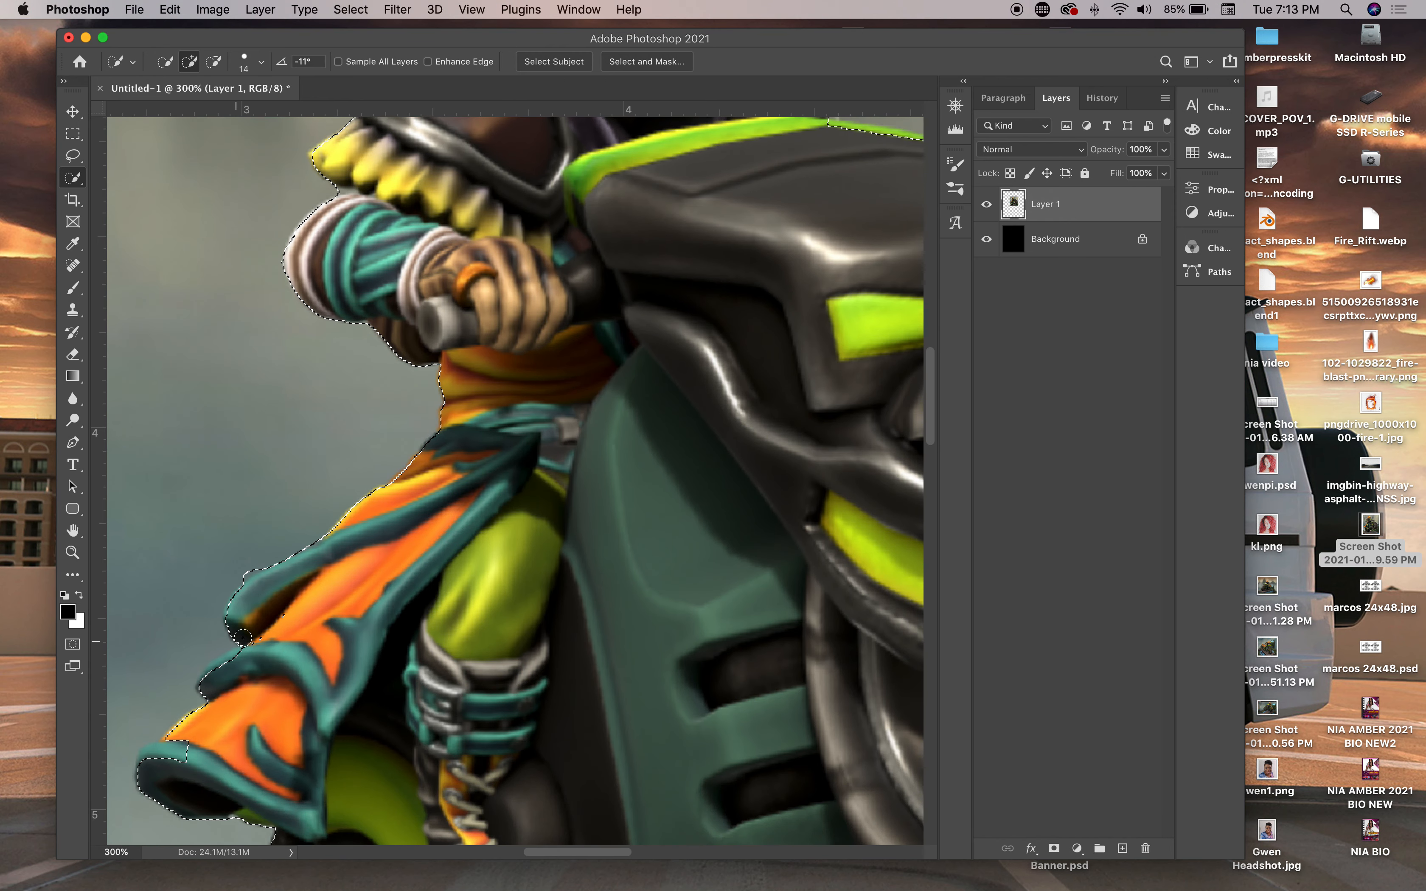
key(alt)
mouse_move(267, 651)
mouse_down()
mouse_move(216, 674)
mouse_move(230, 666)
mouse_up()
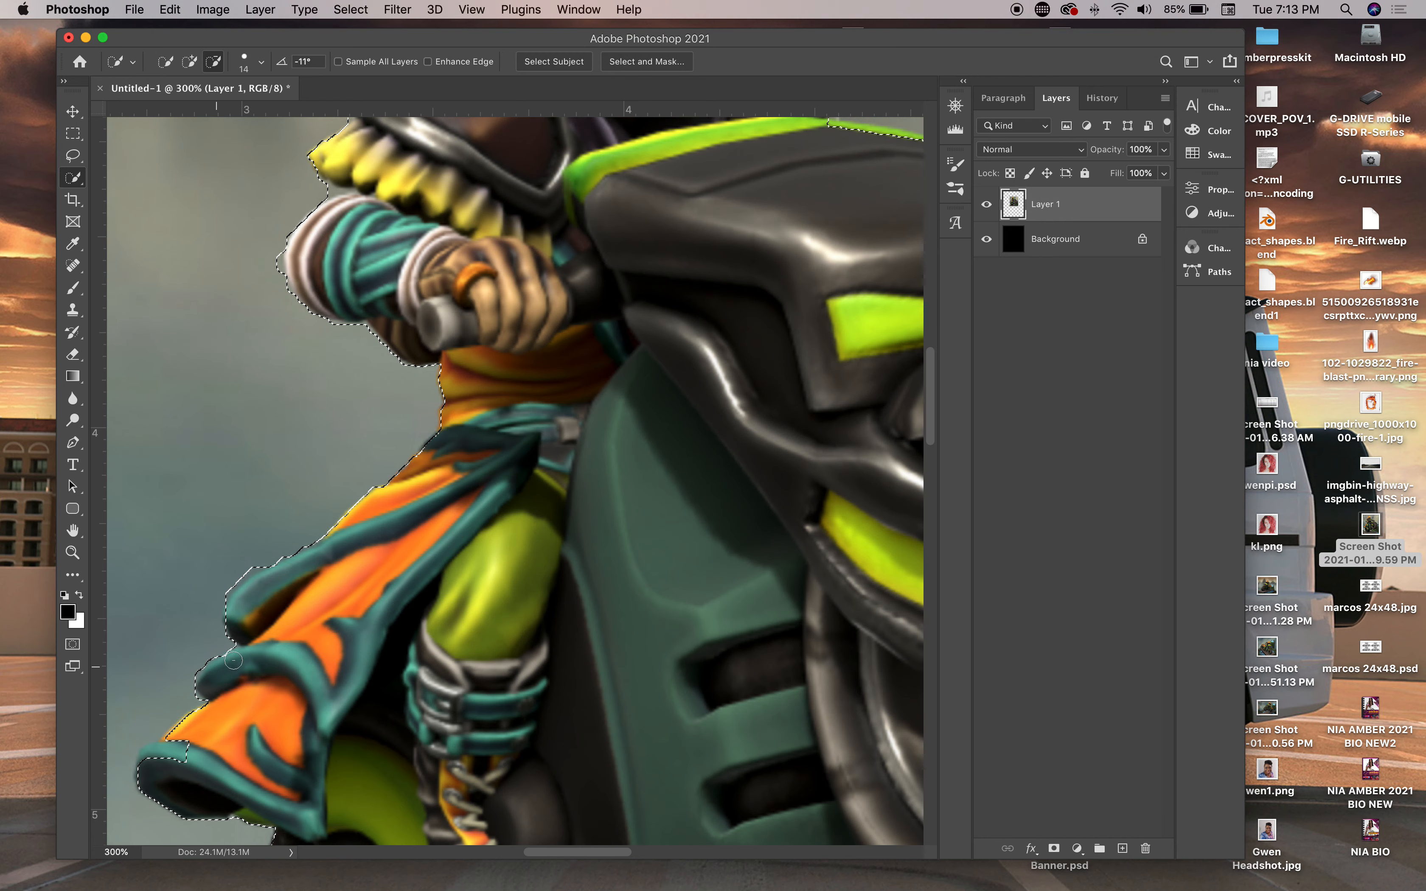
scroll(258, 701, down, 3)
scroll(258, 702, down, 5)
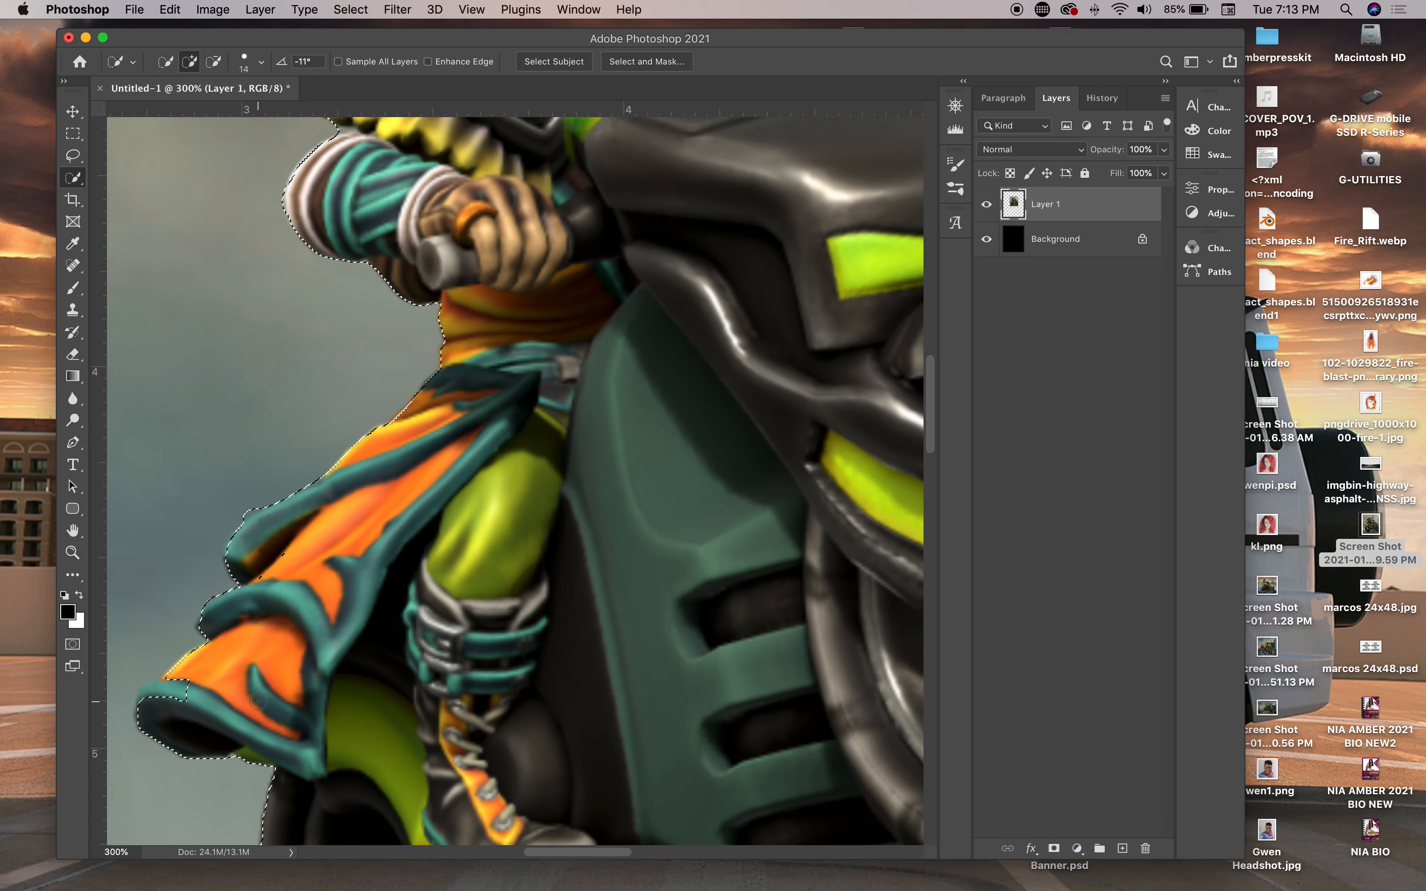
key(alt)
drag(181, 623, 211, 588)
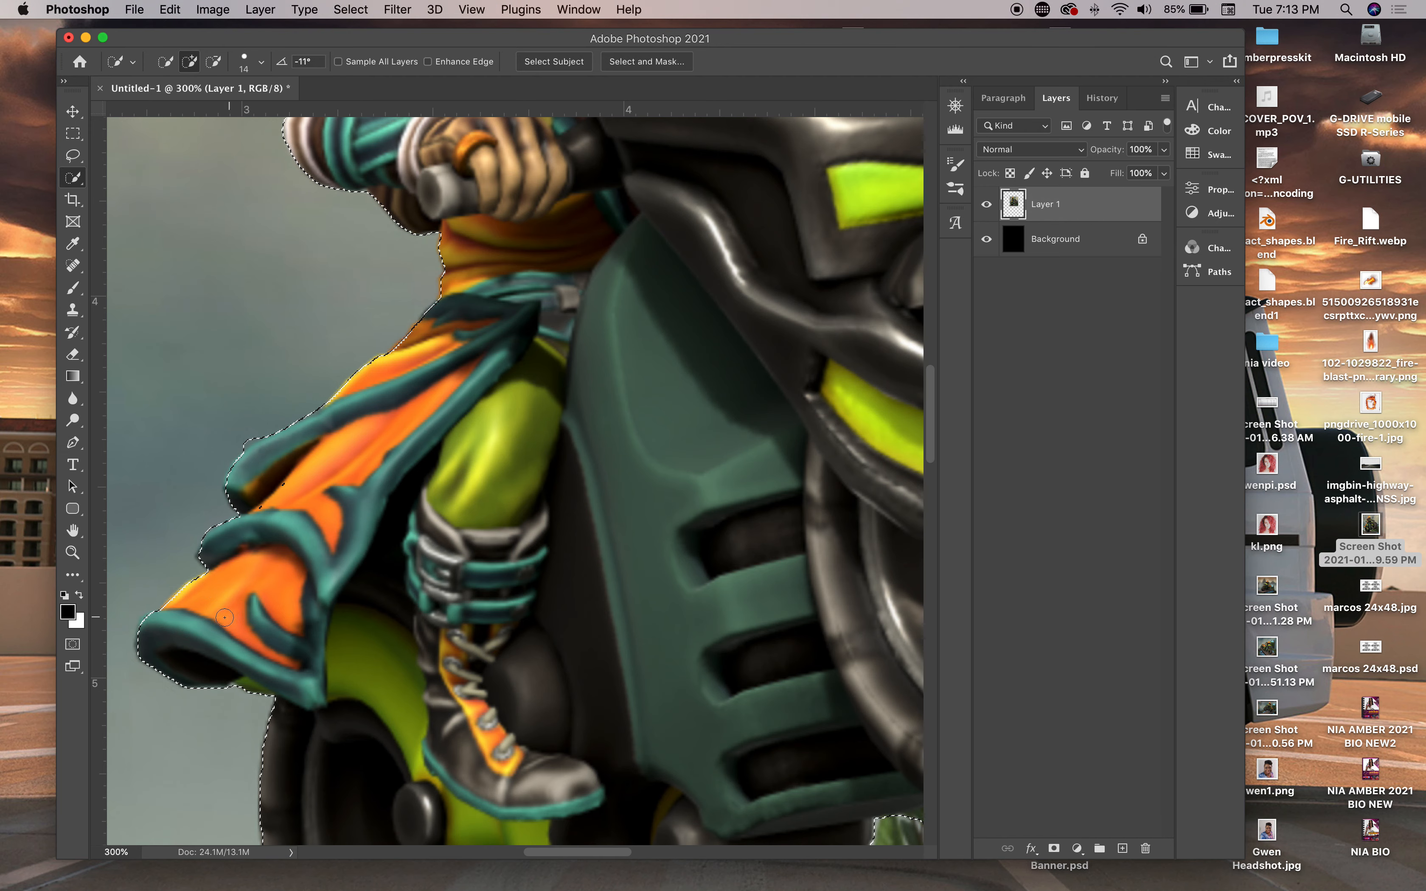
Subtract the lower outer edge of the rear tyre from the background selection
scroll(305, 637, down, 10)
scroll(305, 638, down, 5)
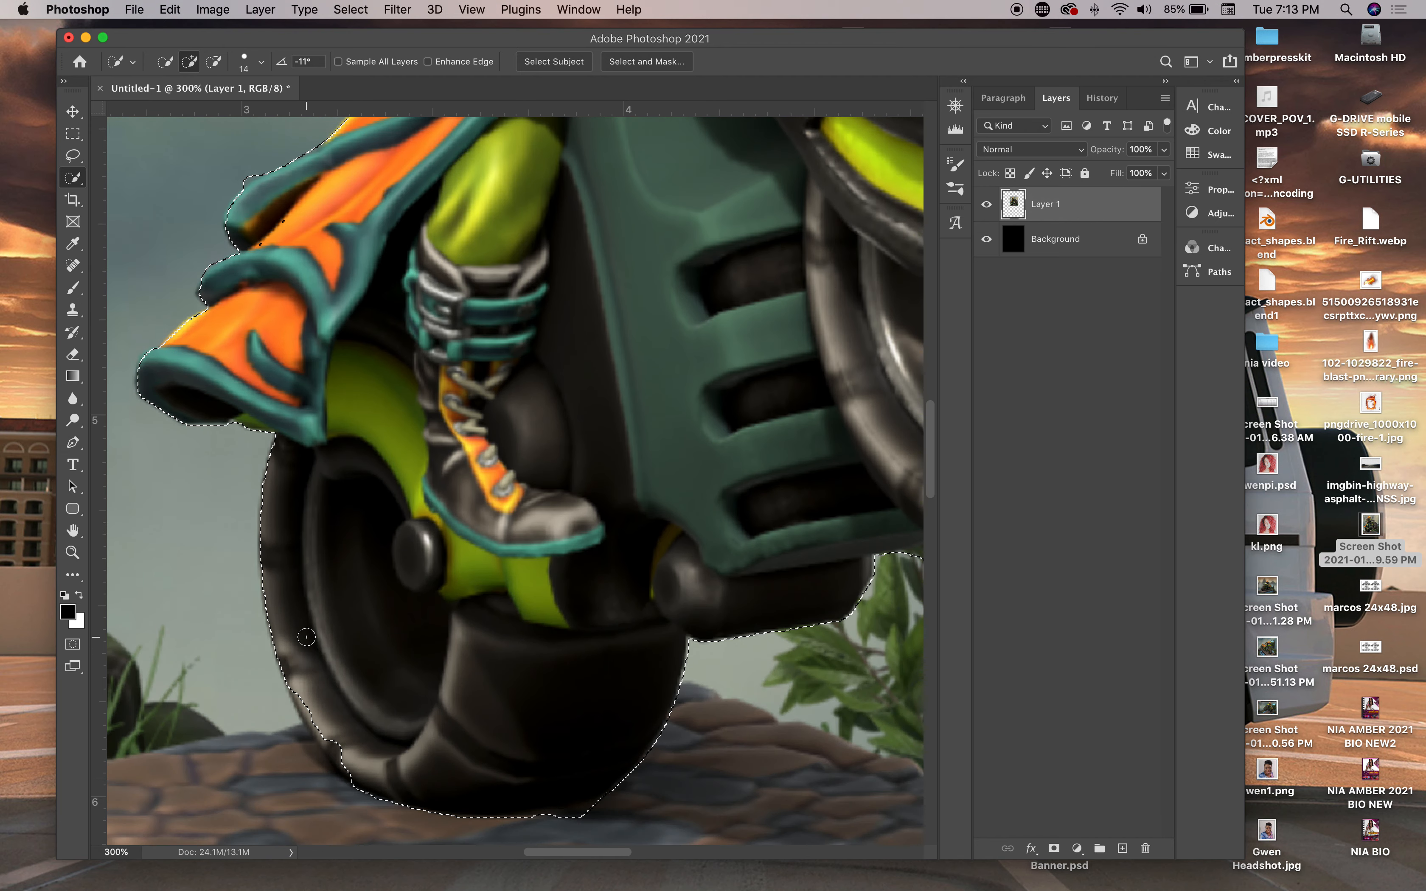
key(alt)
drag(355, 715, 348, 733)
drag(305, 660, 291, 618)
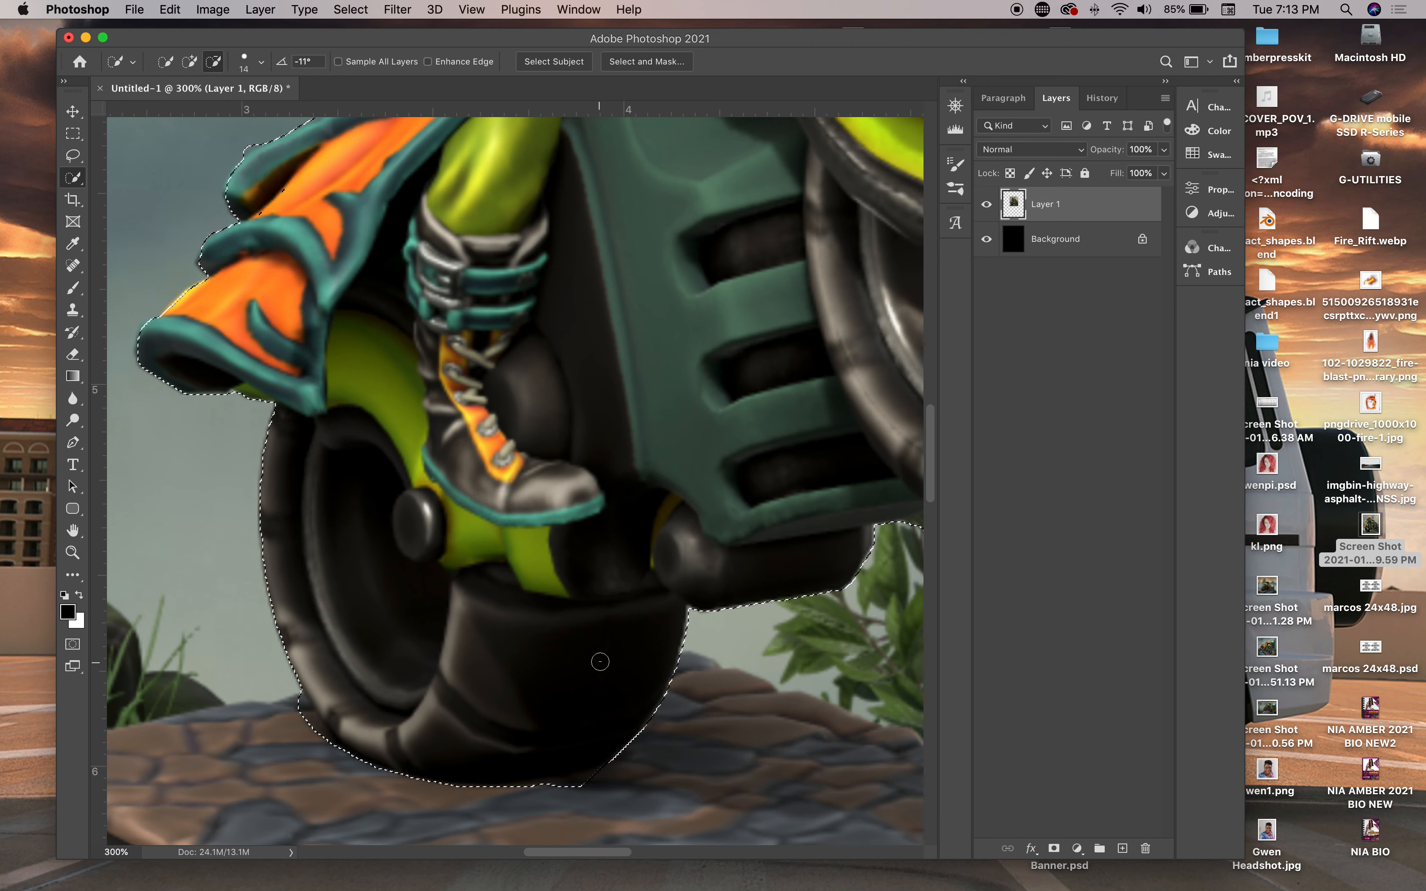
Delete the selected background around the rider and motorcycle on Layer 1, and clear the selection
mouse_move(768, 532)
mouse_down()
mouse_move(391, 583)
mouse_move(443, 568)
mouse_move(427, 568)
mouse_up()
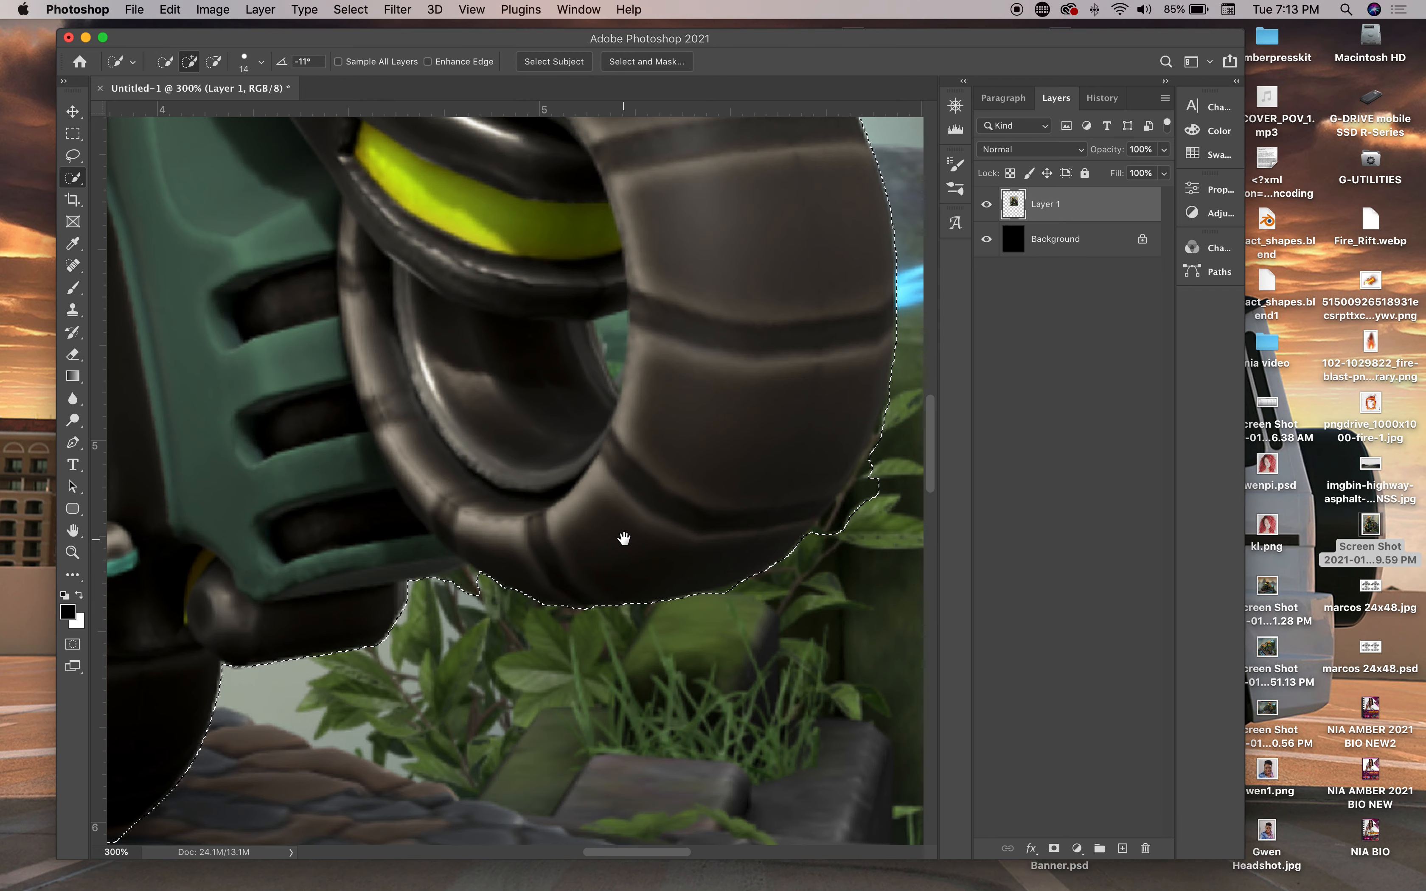
drag(624, 541, 478, 541)
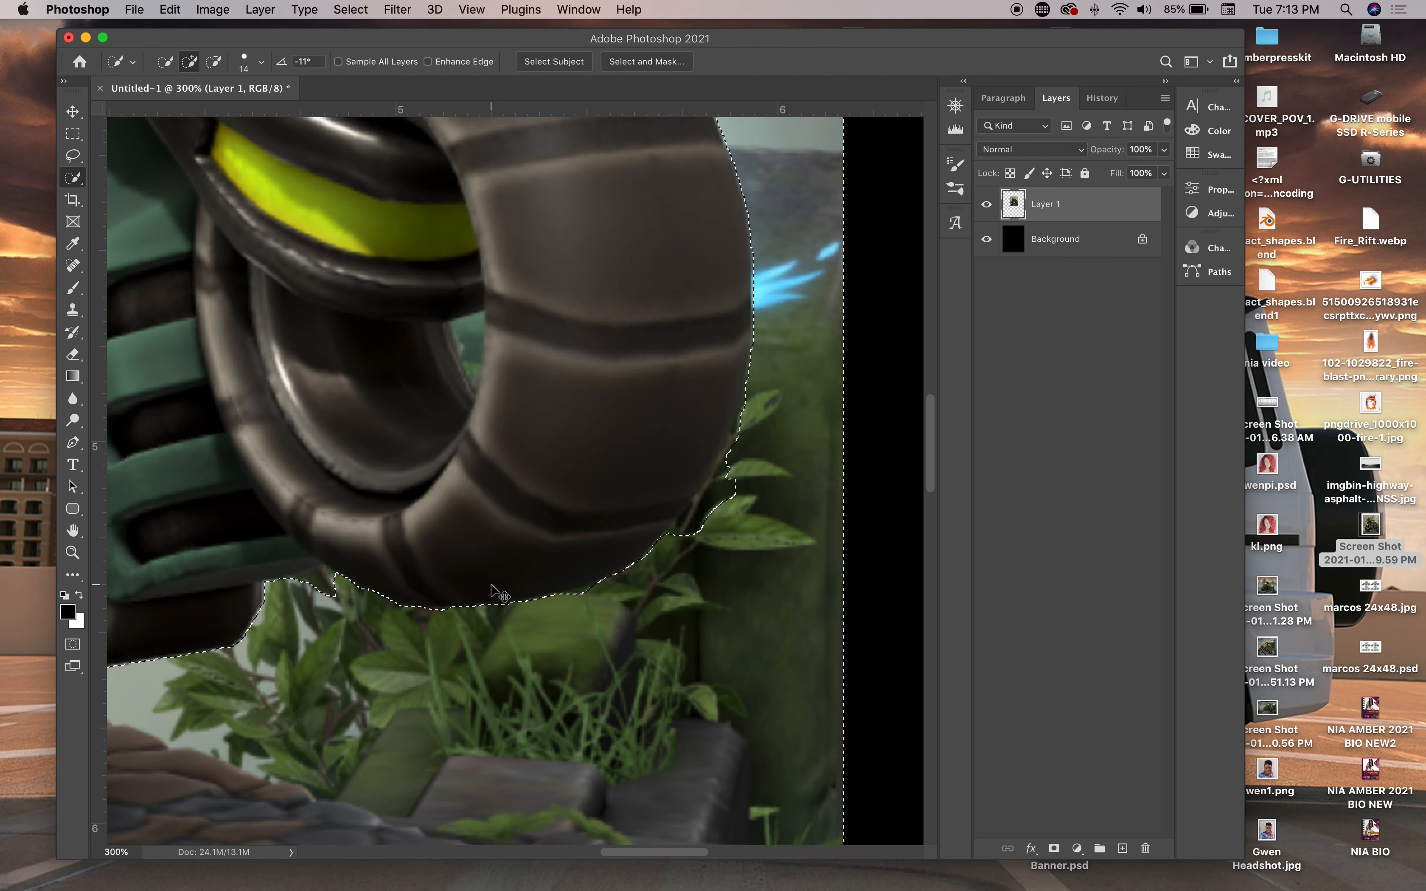
key(super+minus)
key(super+minus)
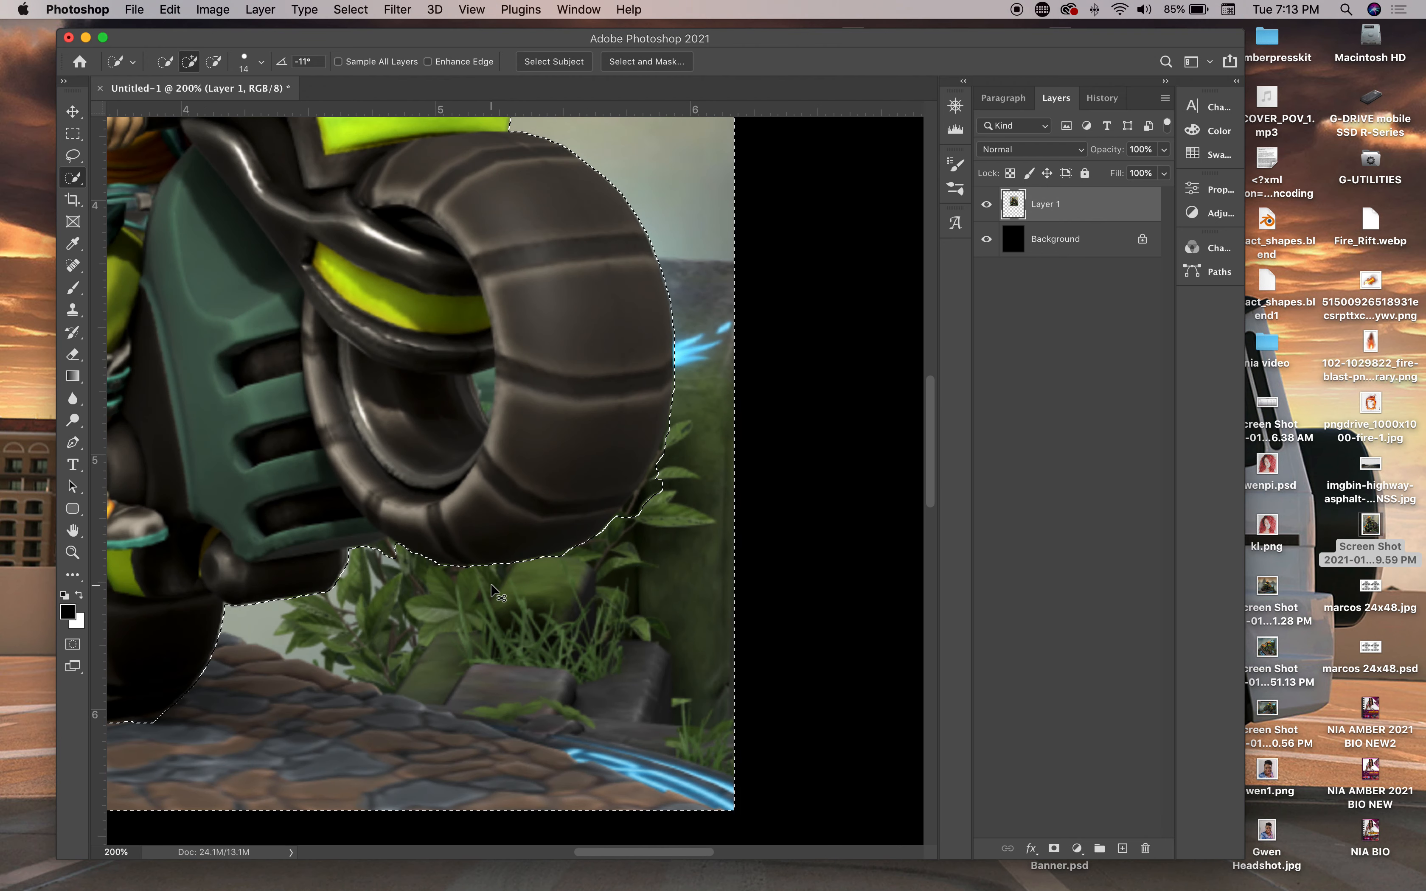
key(super+minus)
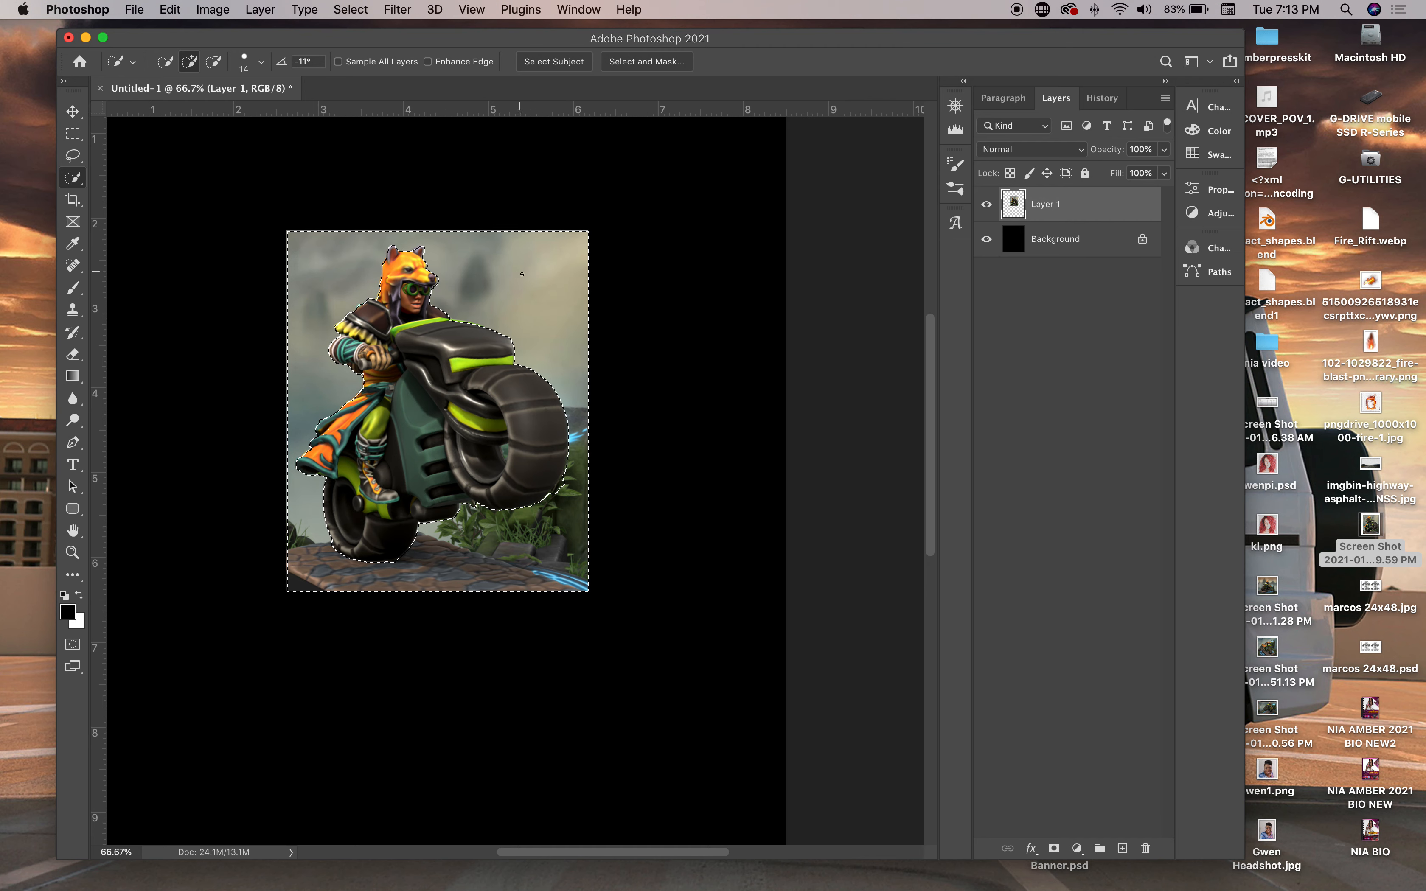
key(Delete)
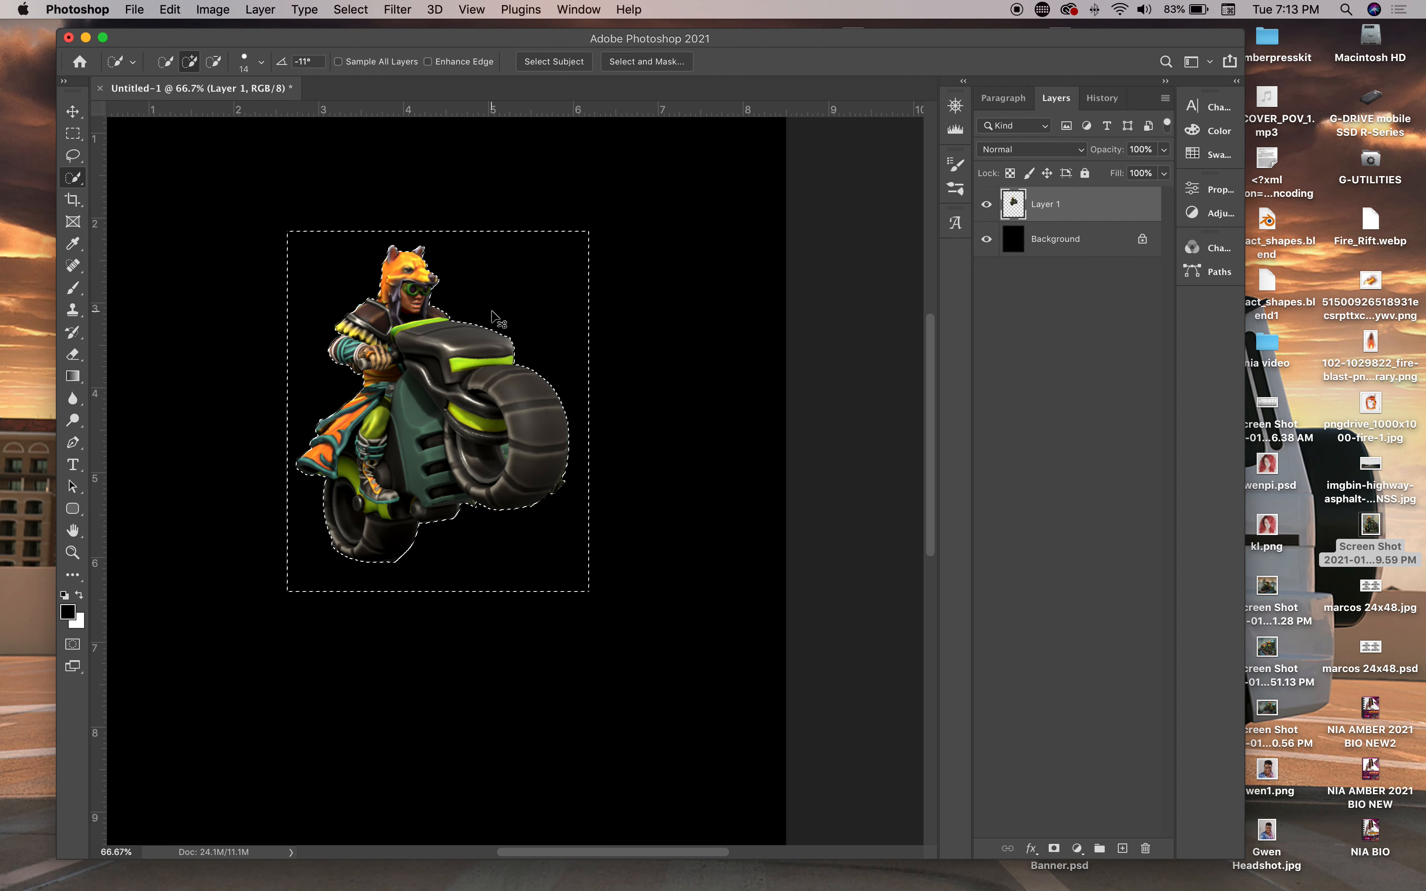
key(super+equal)
key(super+equal)
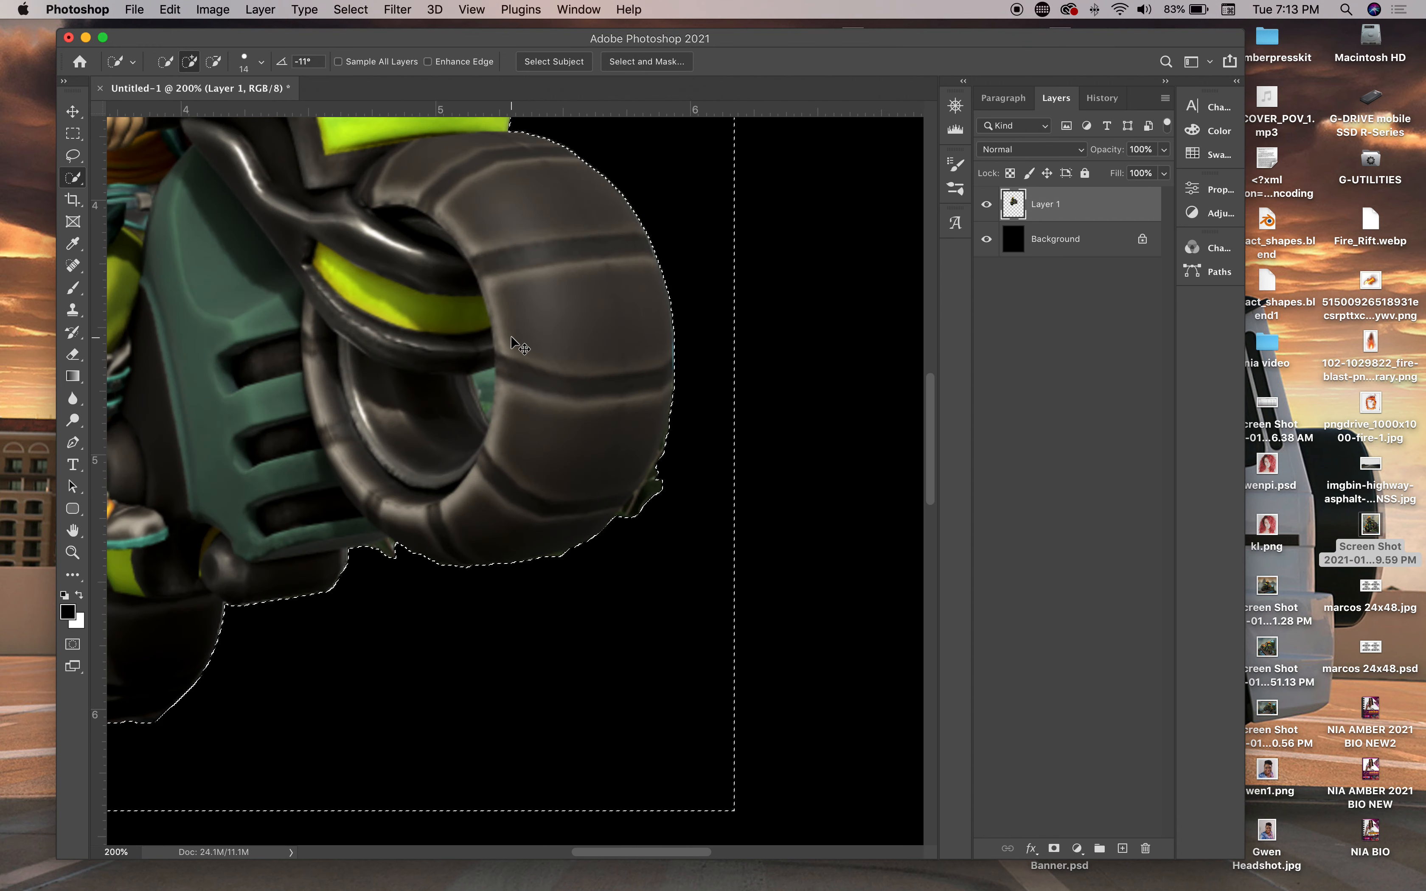
key(super+d)
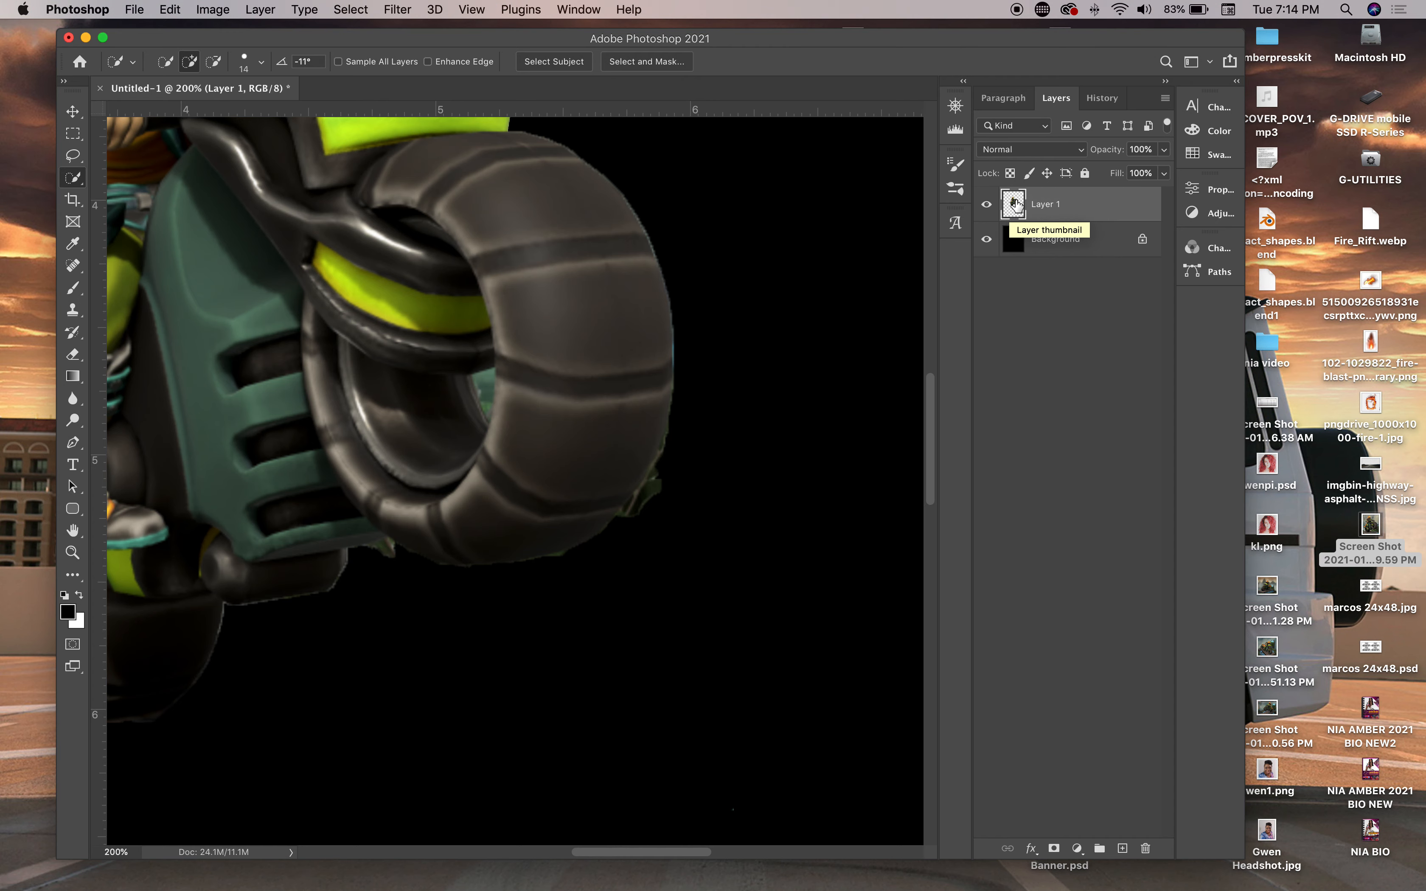
key(super+0)
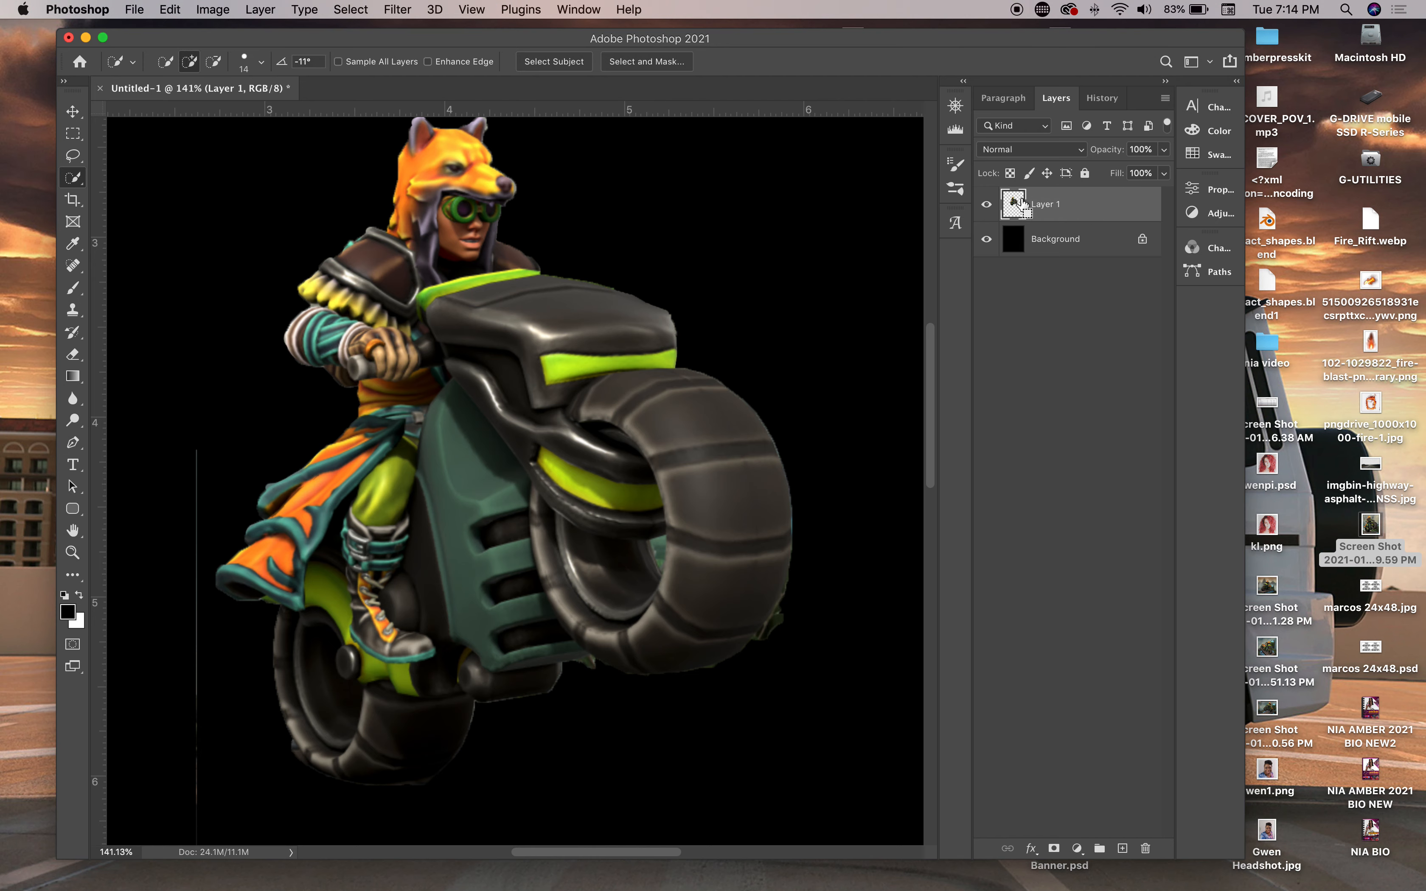
super+click(1014, 206)
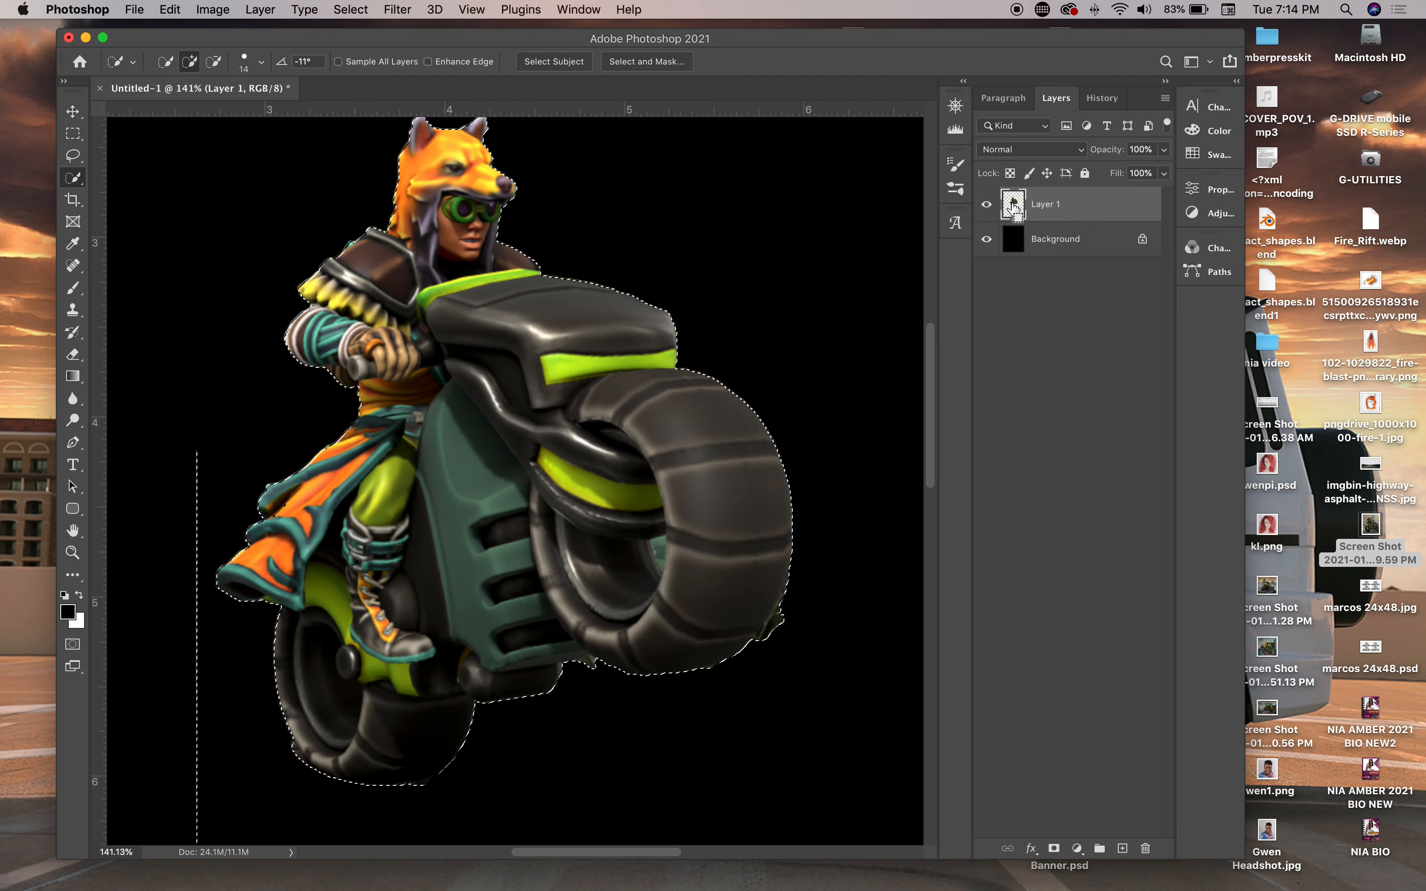
scroll(582, 337, down, 5)
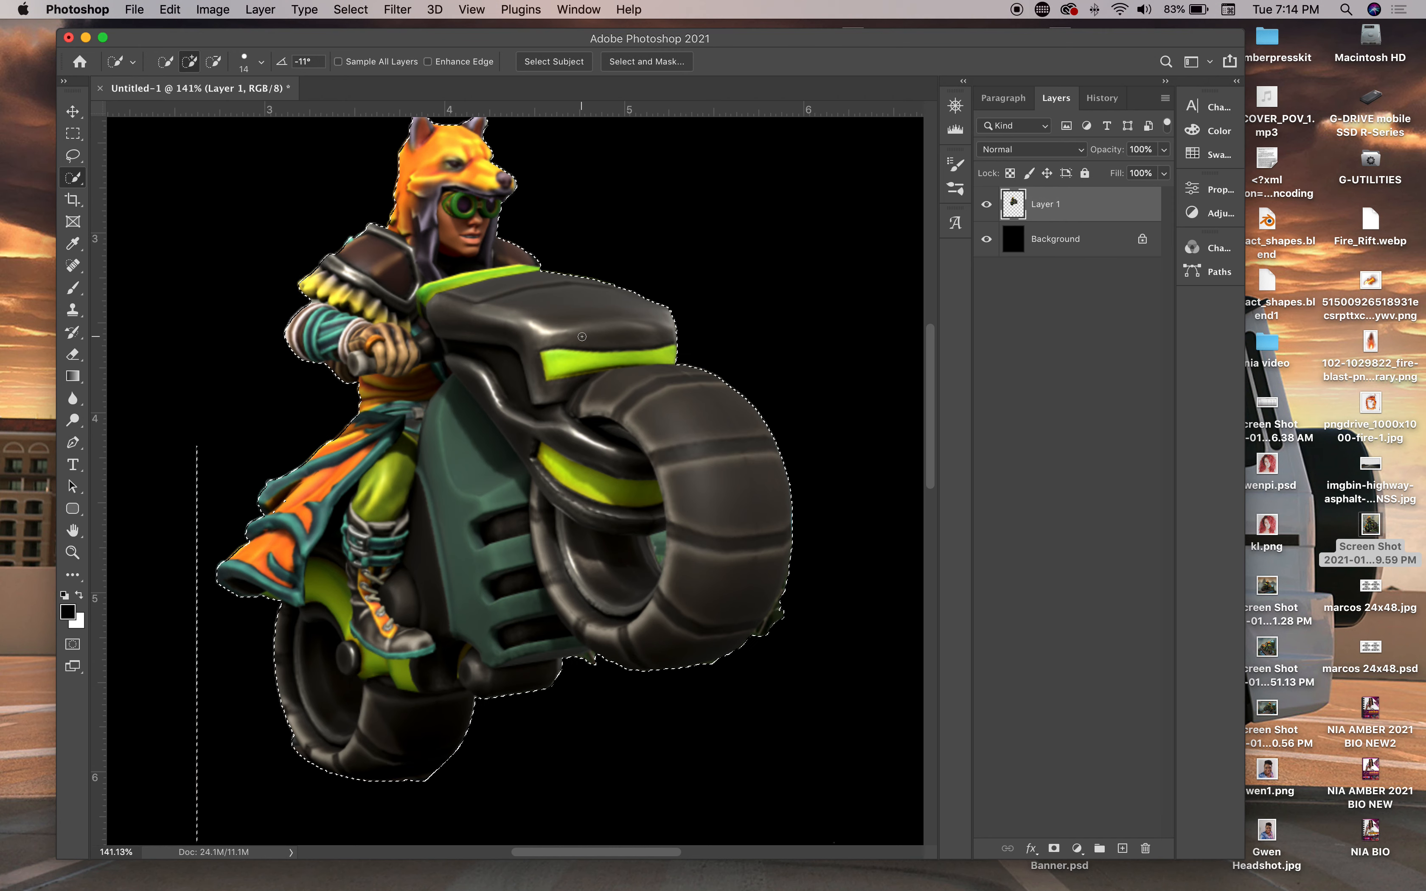
key(super+d)
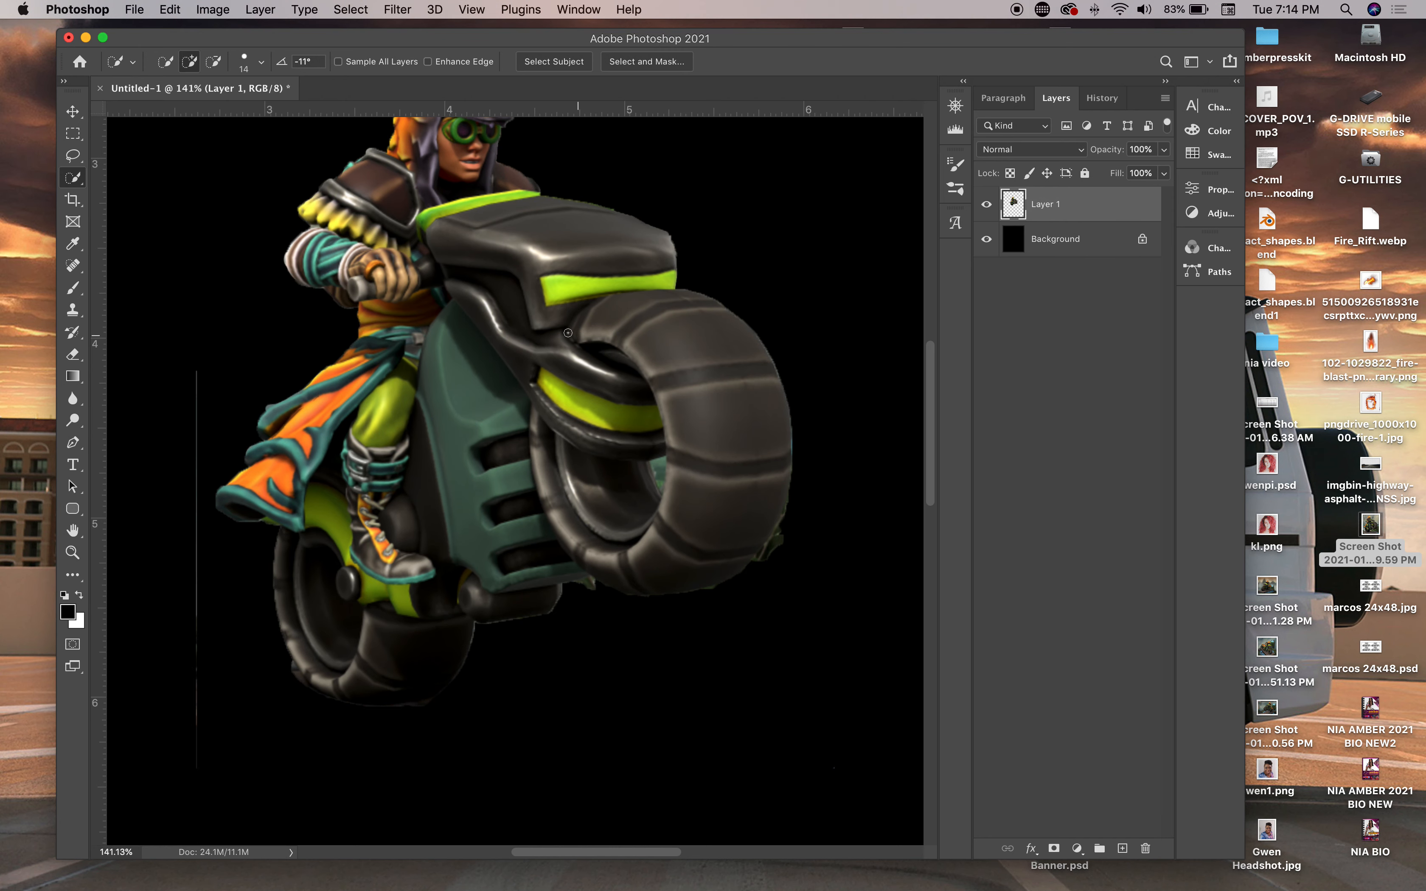
Remove the stray vertical line beside the rider's orange garment using a rectangular marquee, and clear the selection
click(73, 135)
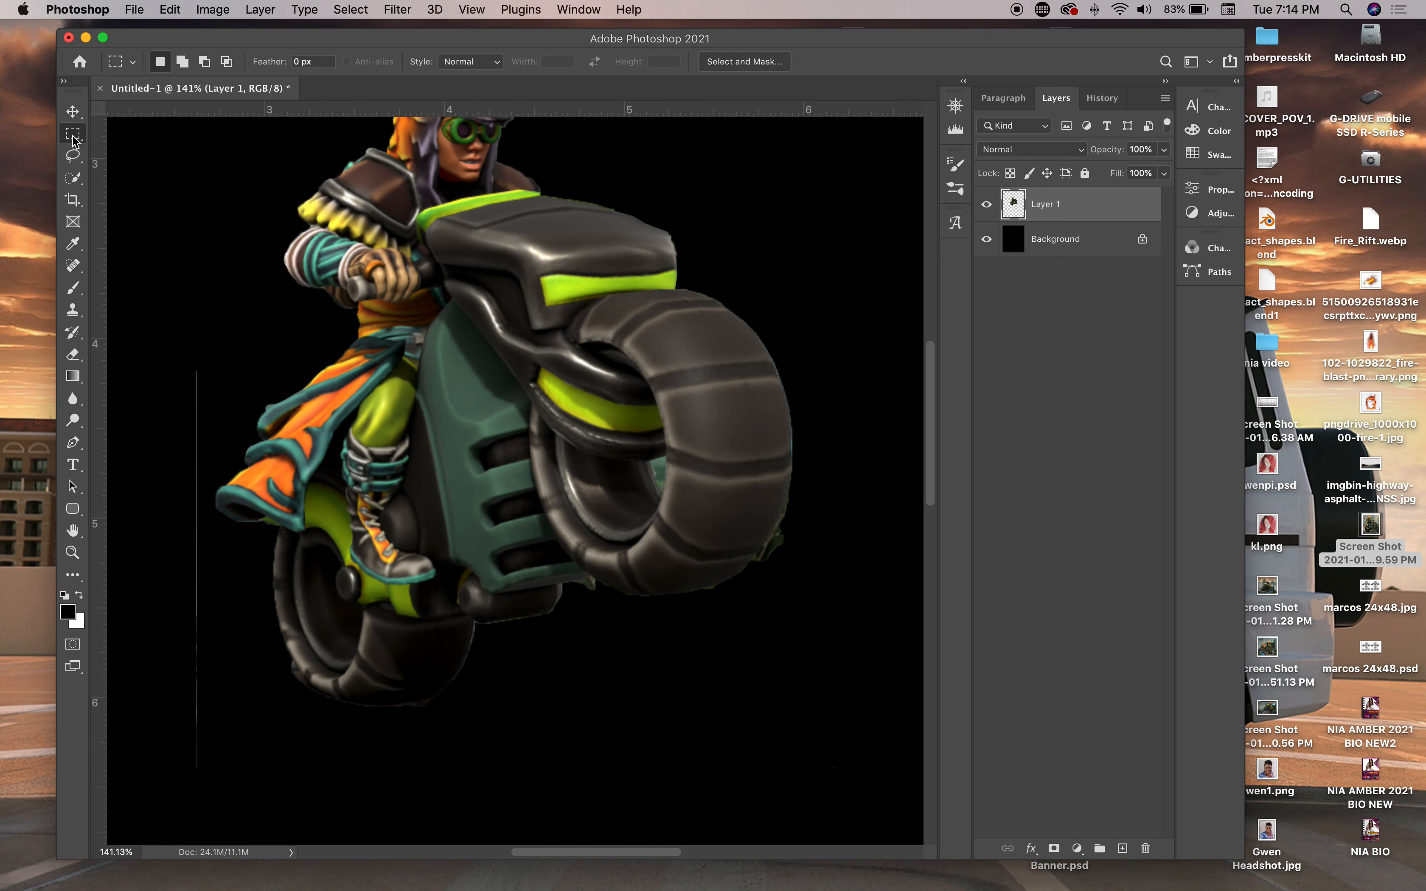
drag(171, 330, 208, 772)
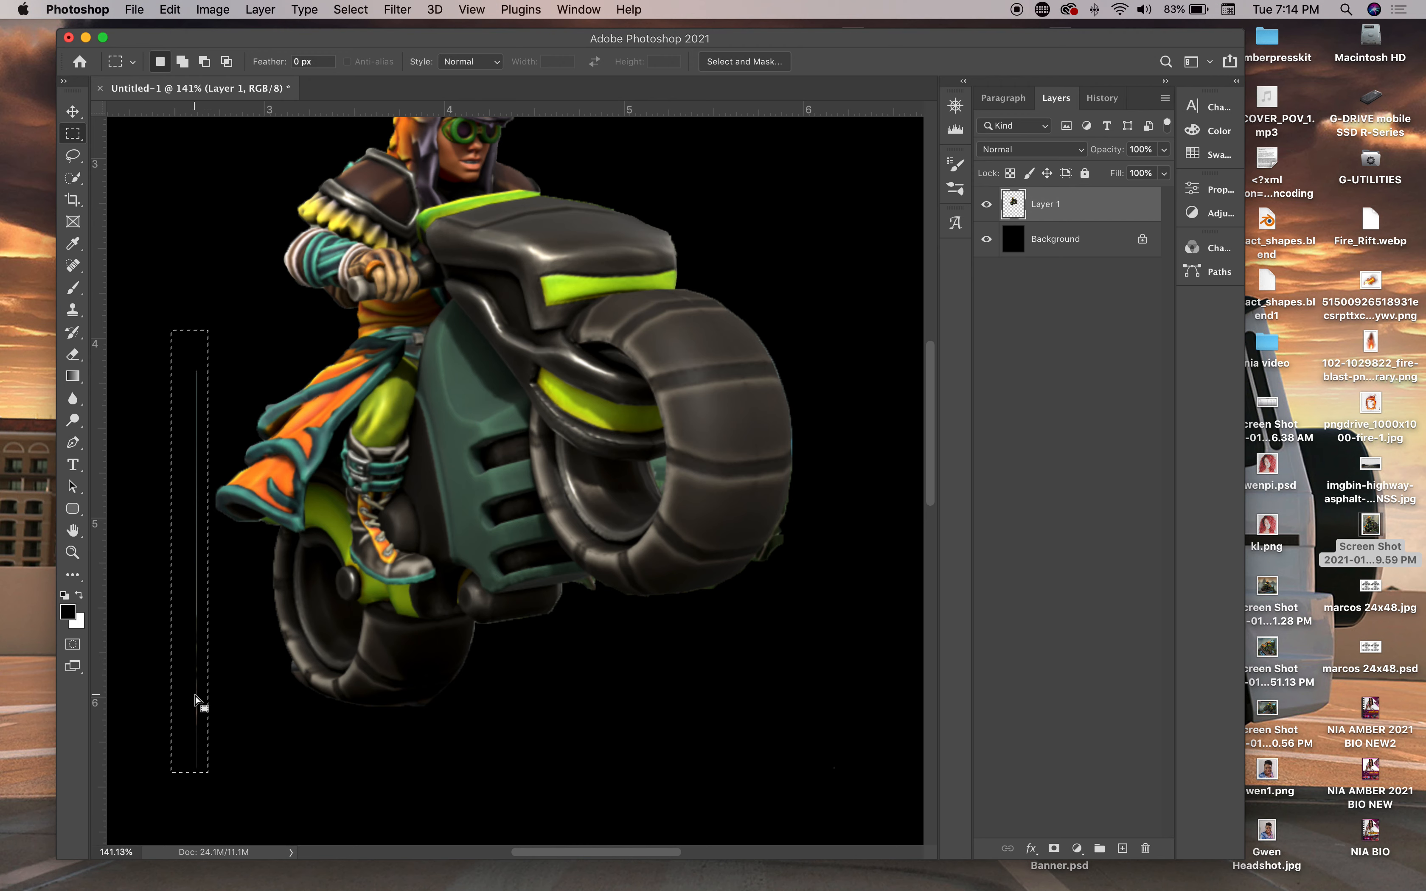
key(Delete)
key(super+d)
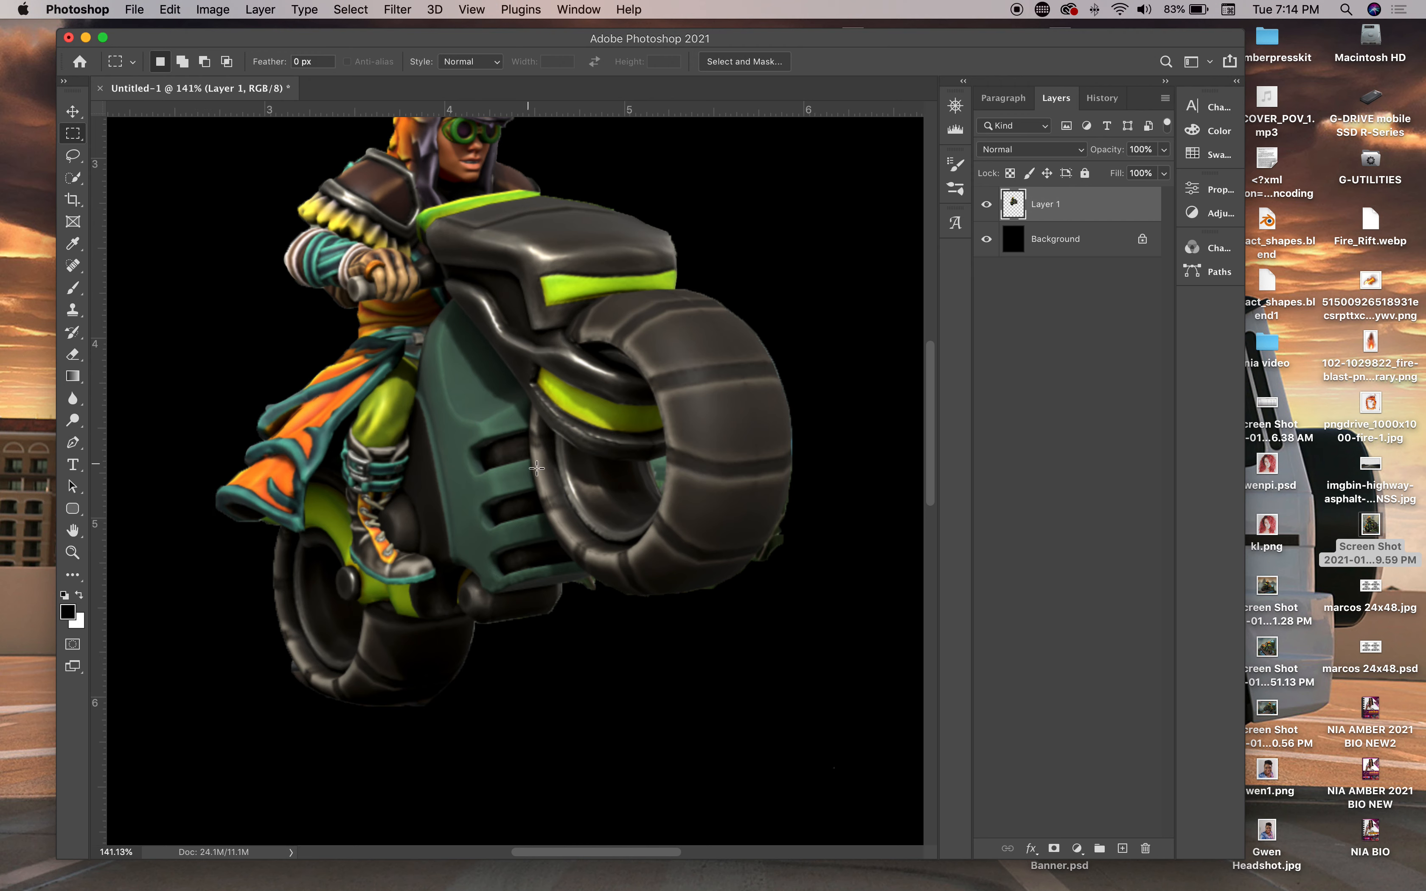
Load the outline of the Layer 1 rider cutout as a selection
scroll(537, 468, up, 3)
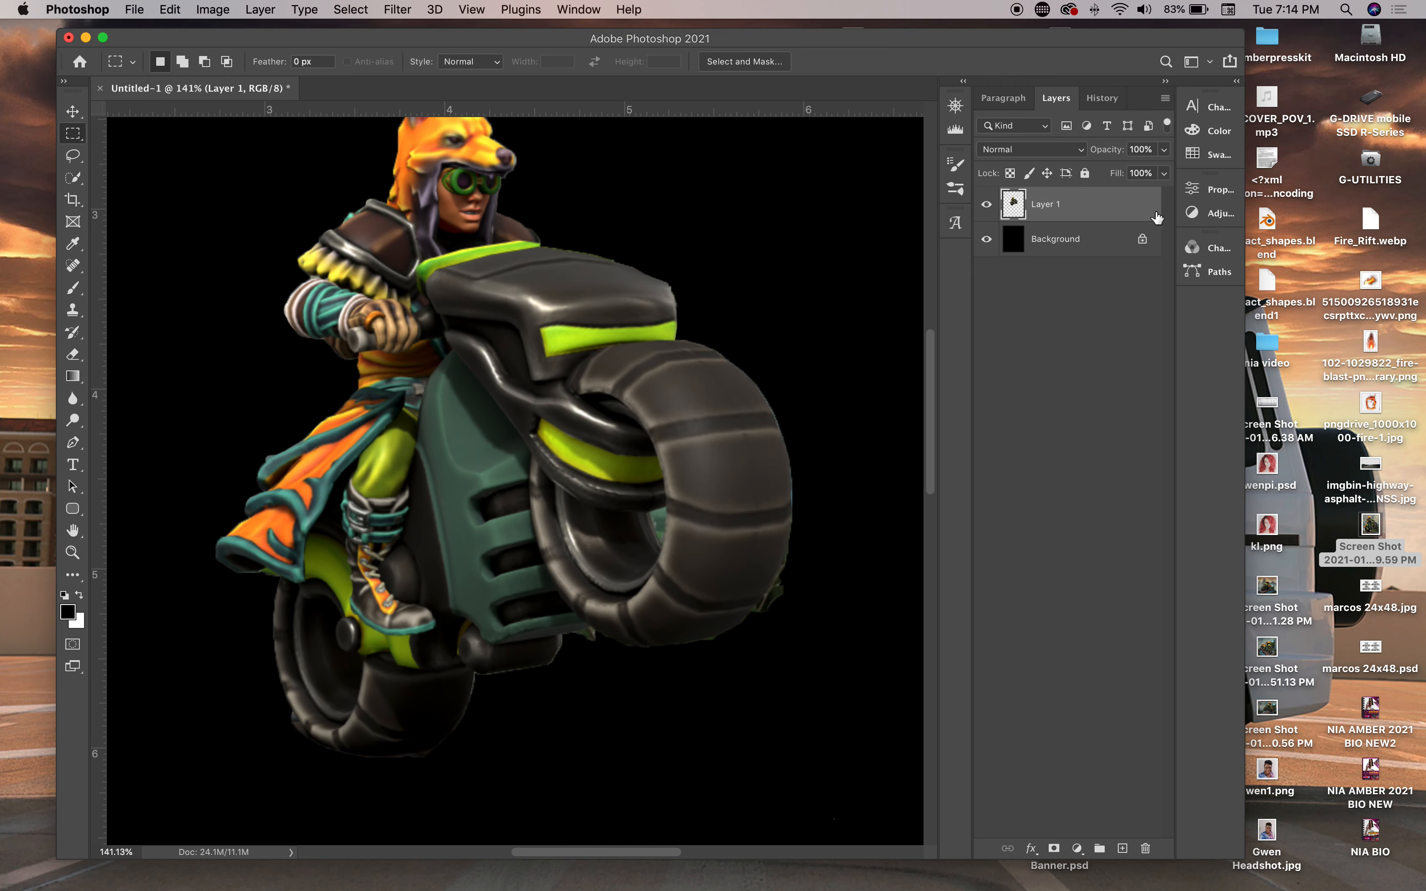
super+click(1015, 206)
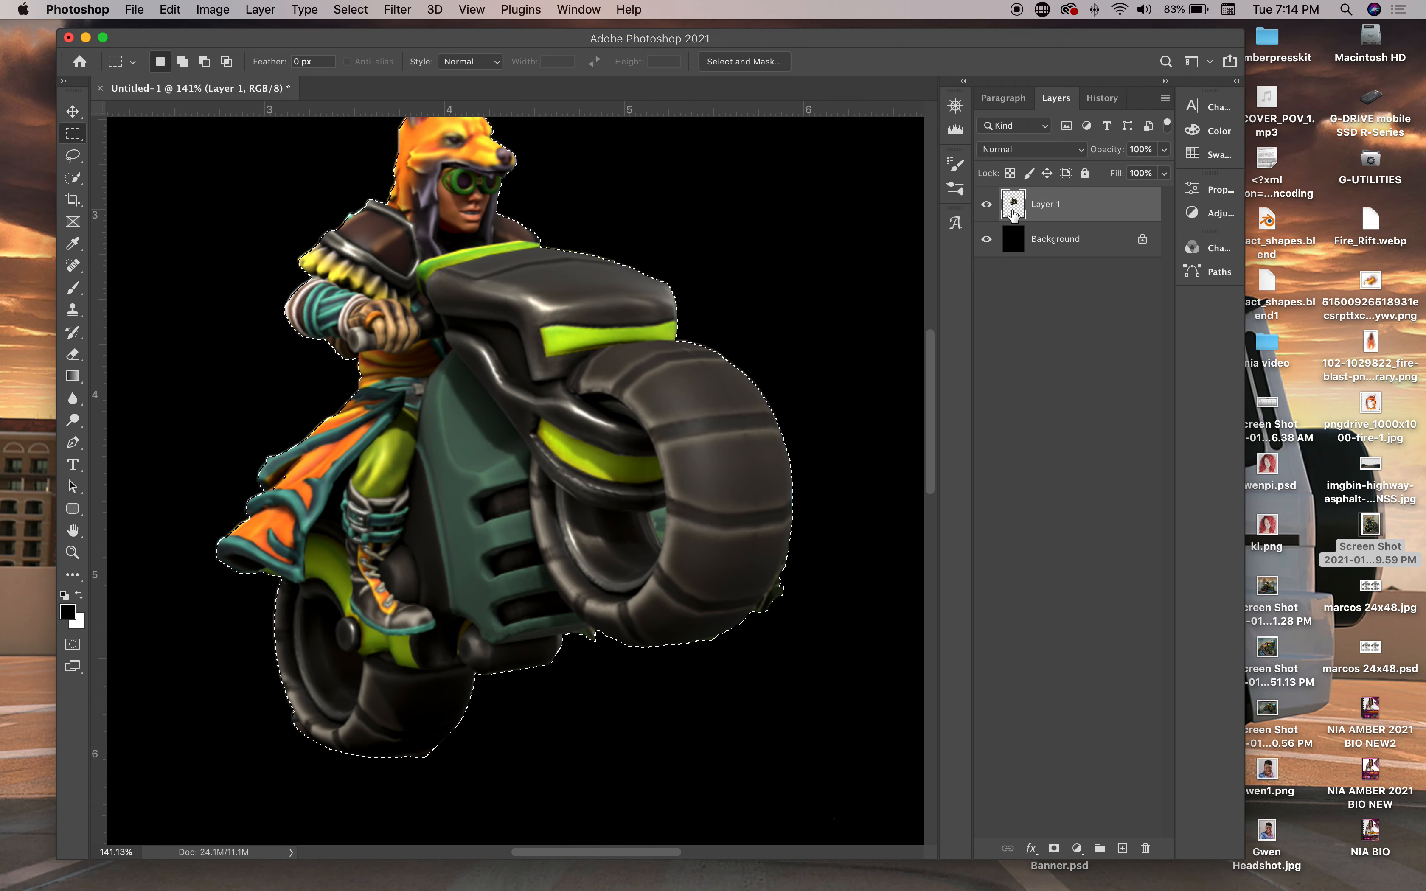
scroll(760, 321, up, 2)
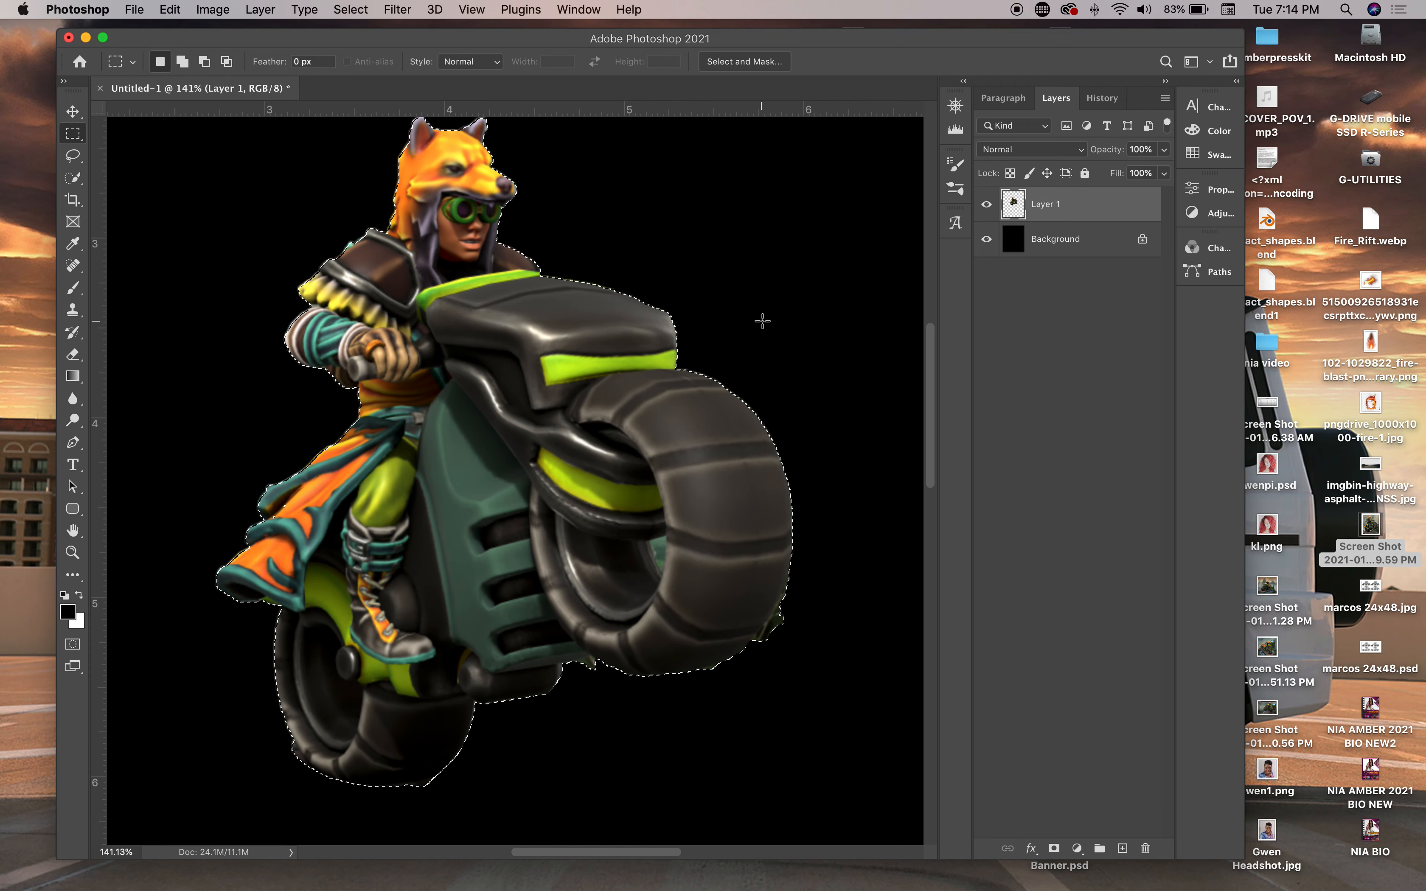
scroll(761, 321, up, 1)
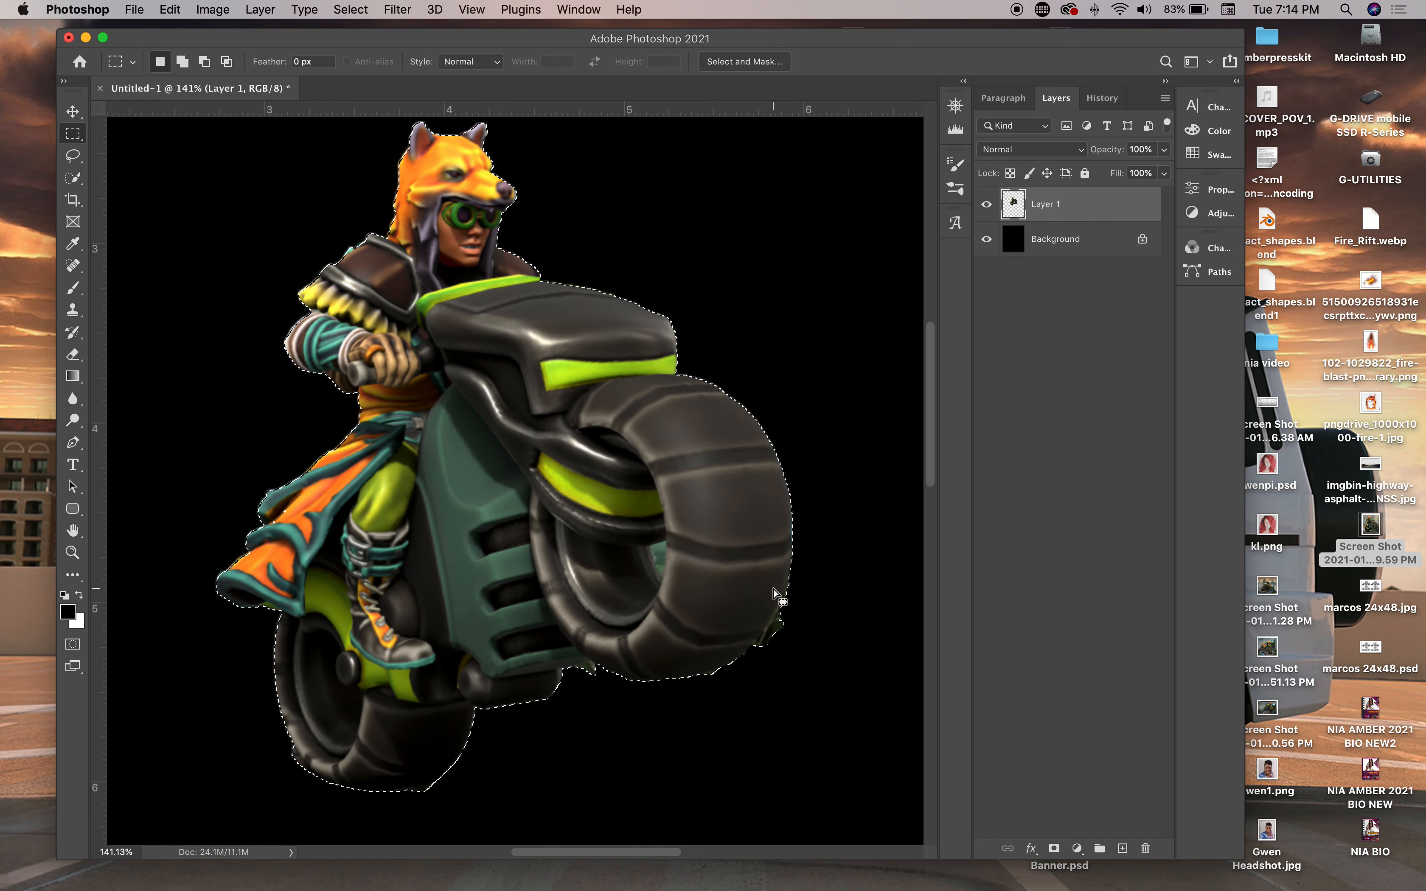
Try contracting the rider selection by 2 pixels, inspect the edge at the front tyre, and undo the contraction
click(352, 10)
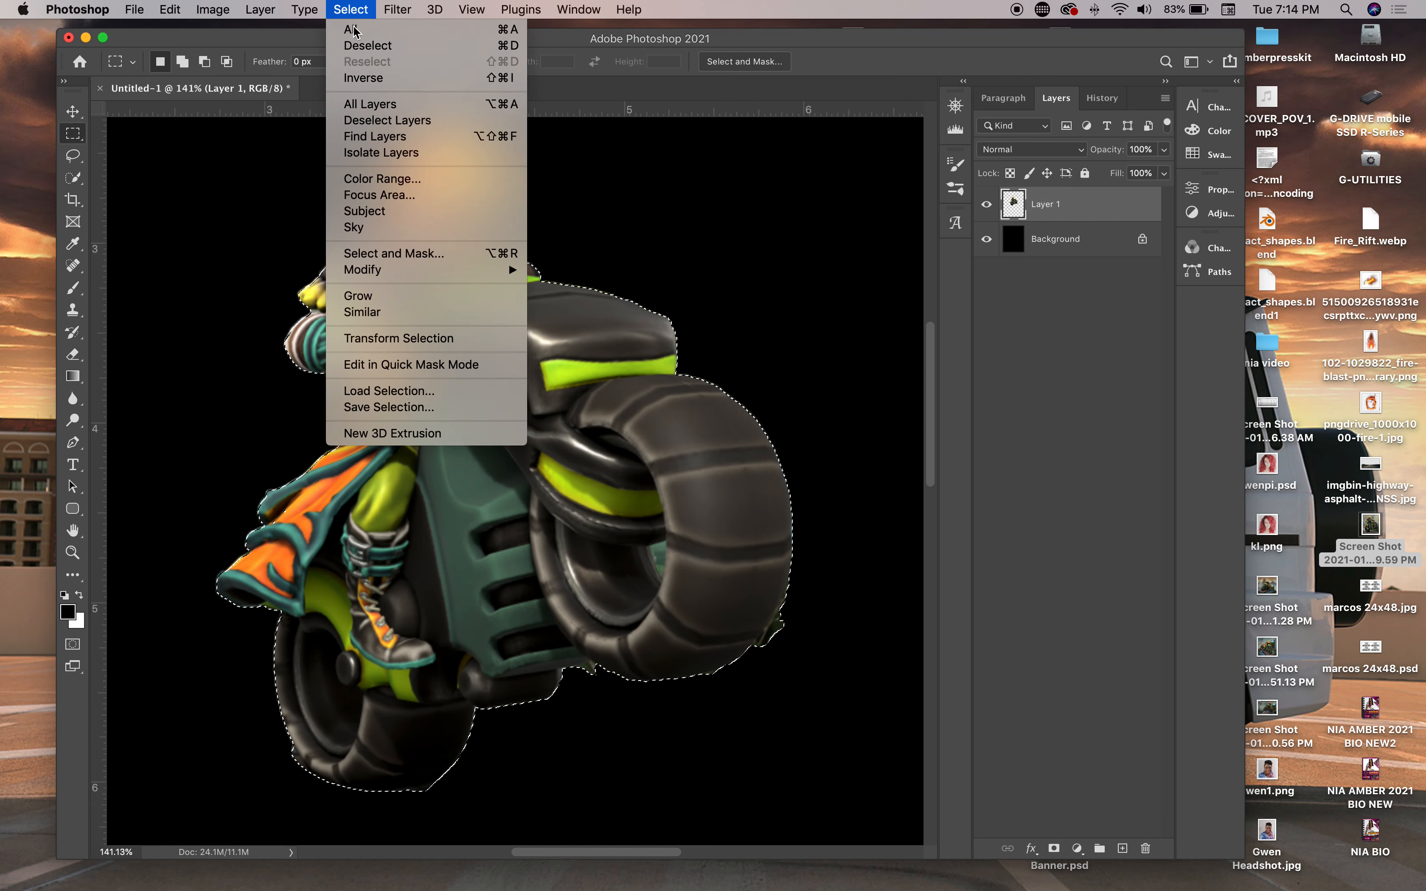
mouse_move(354, 270)
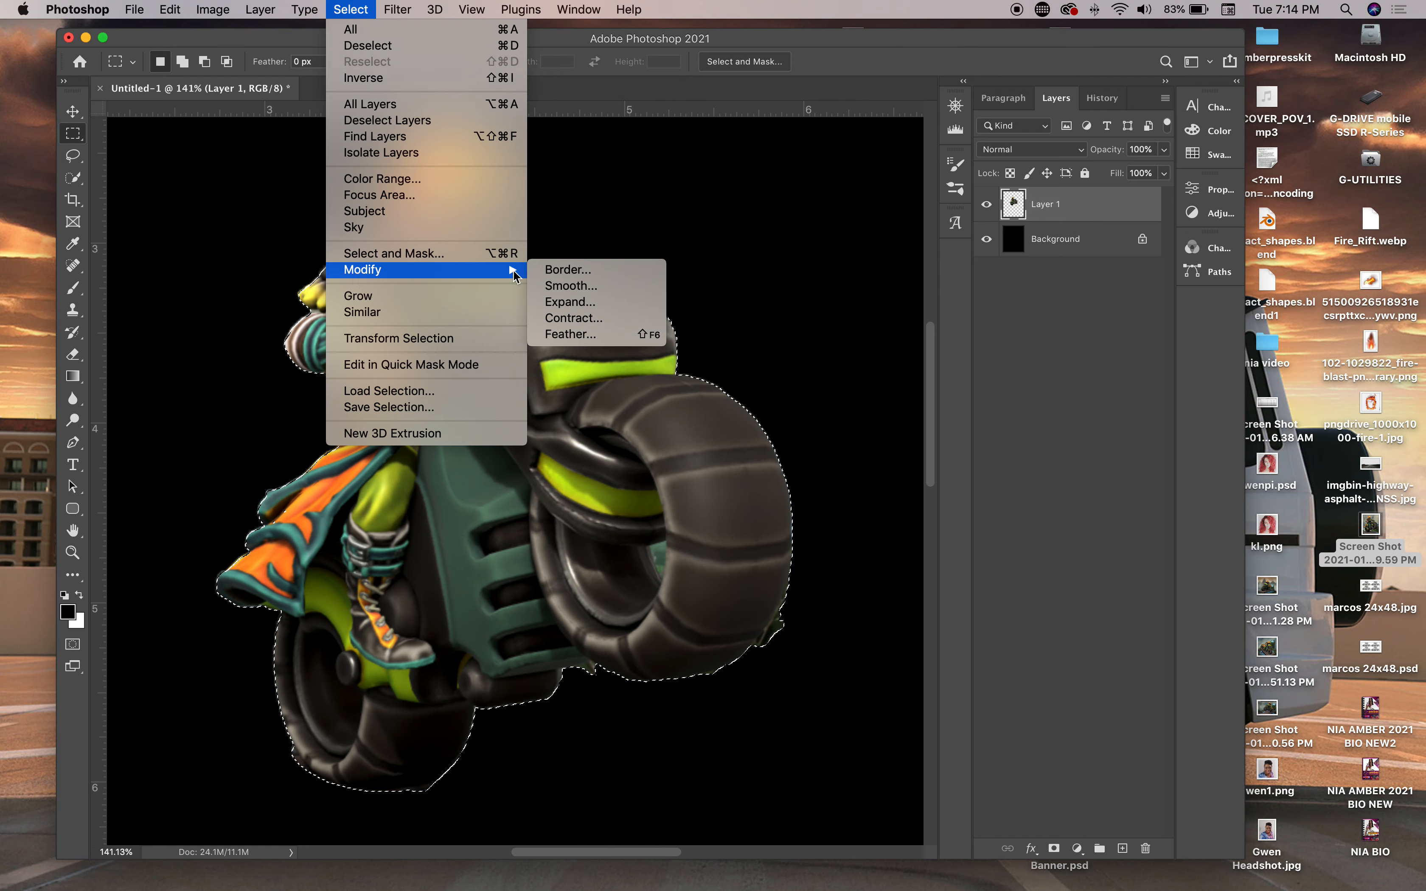
click(571, 318)
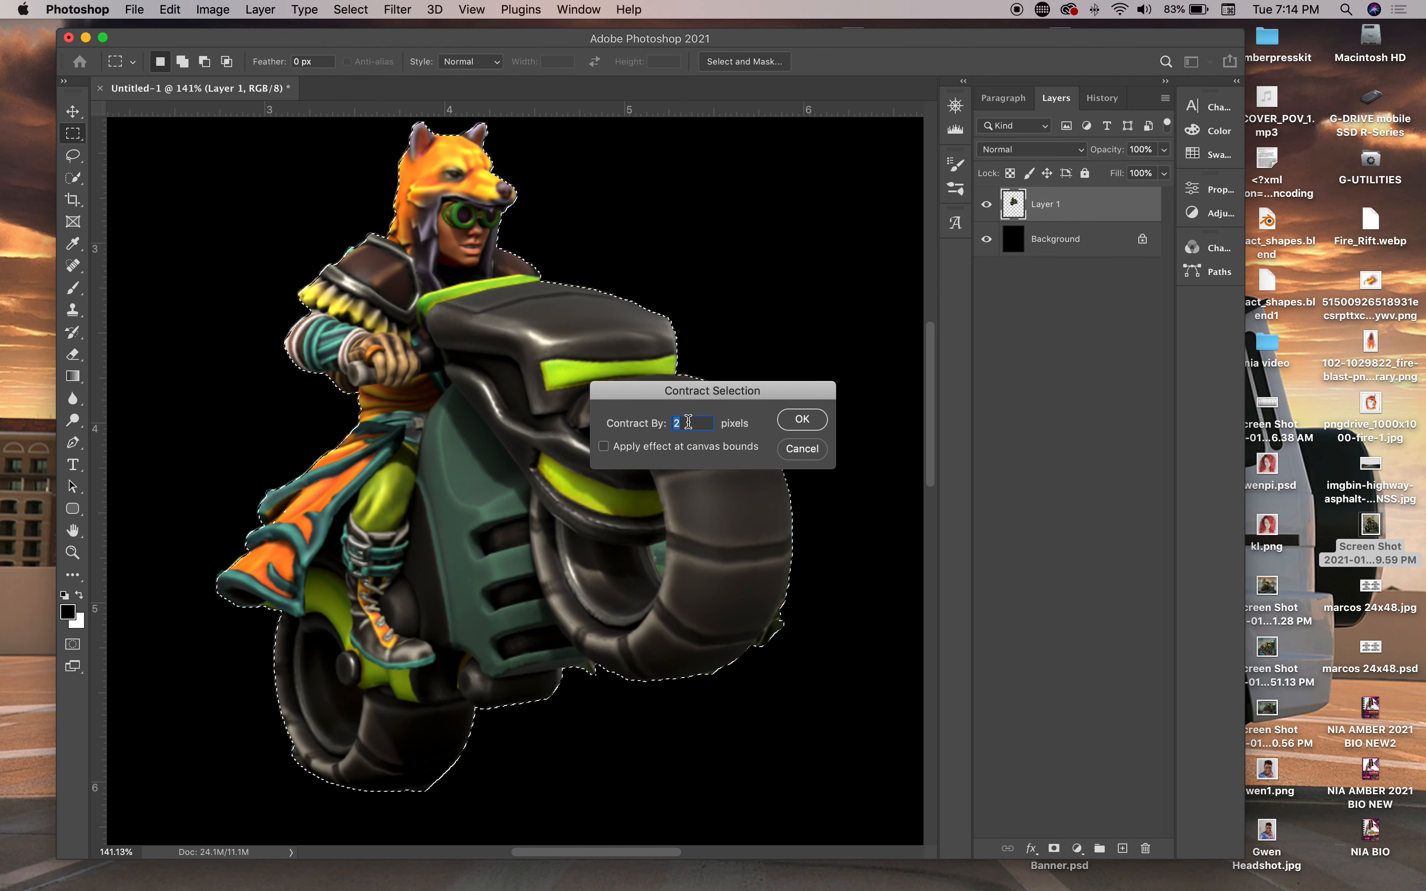
click(803, 419)
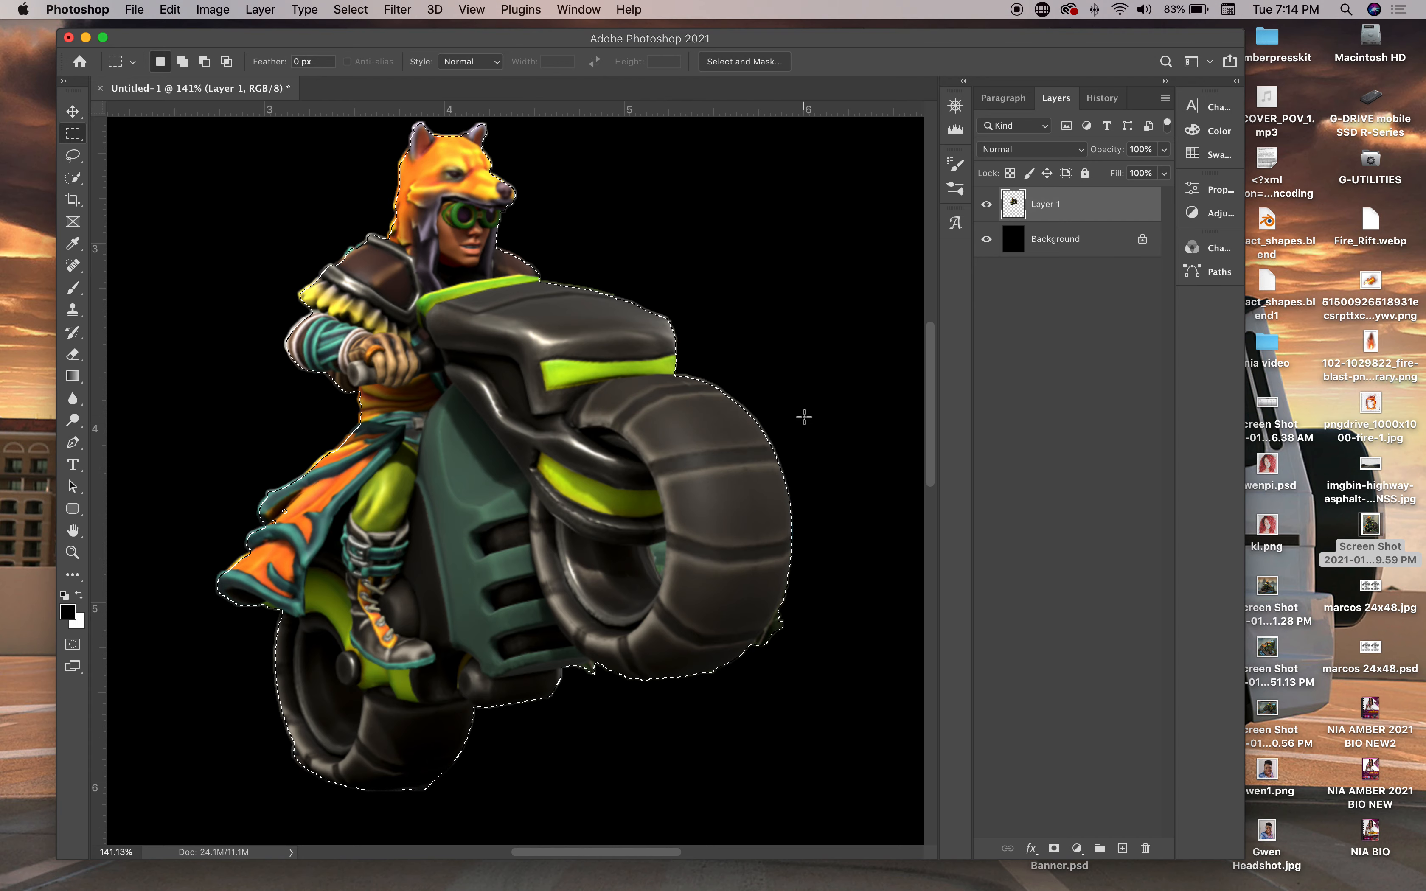
click(72, 554)
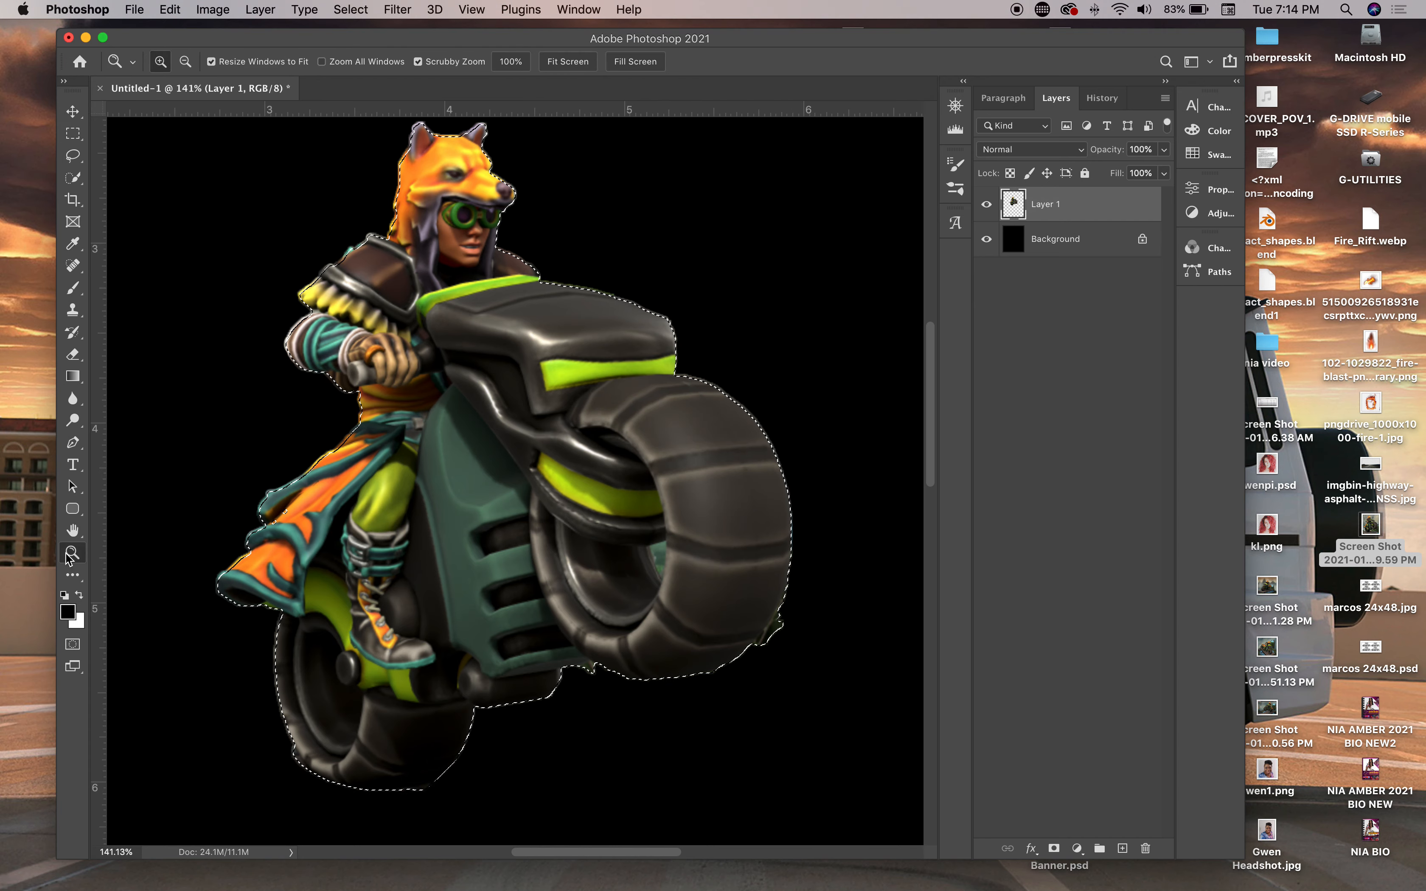
drag(748, 430, 790, 449)
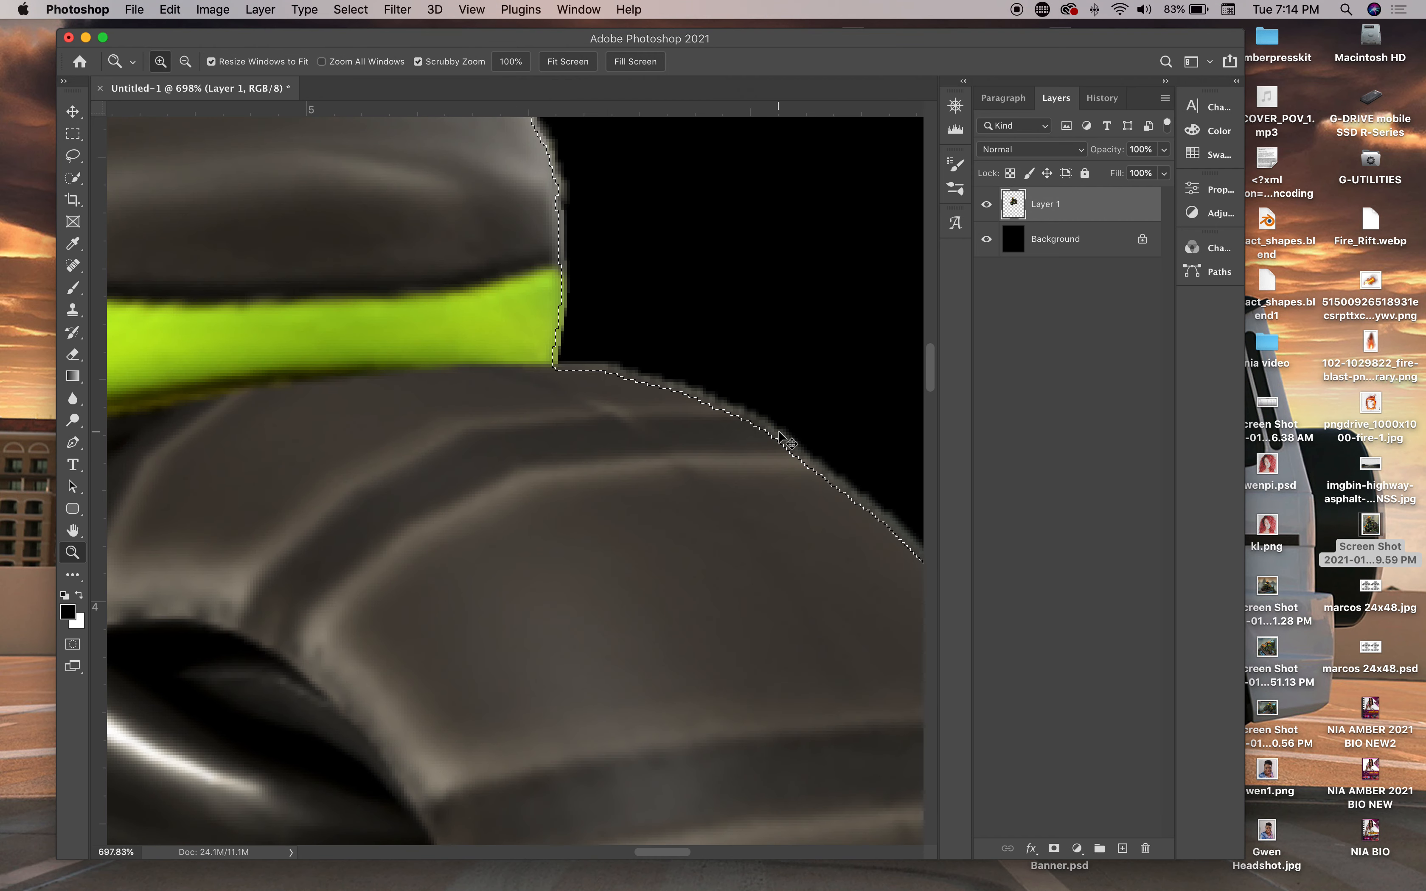
key(super+z)
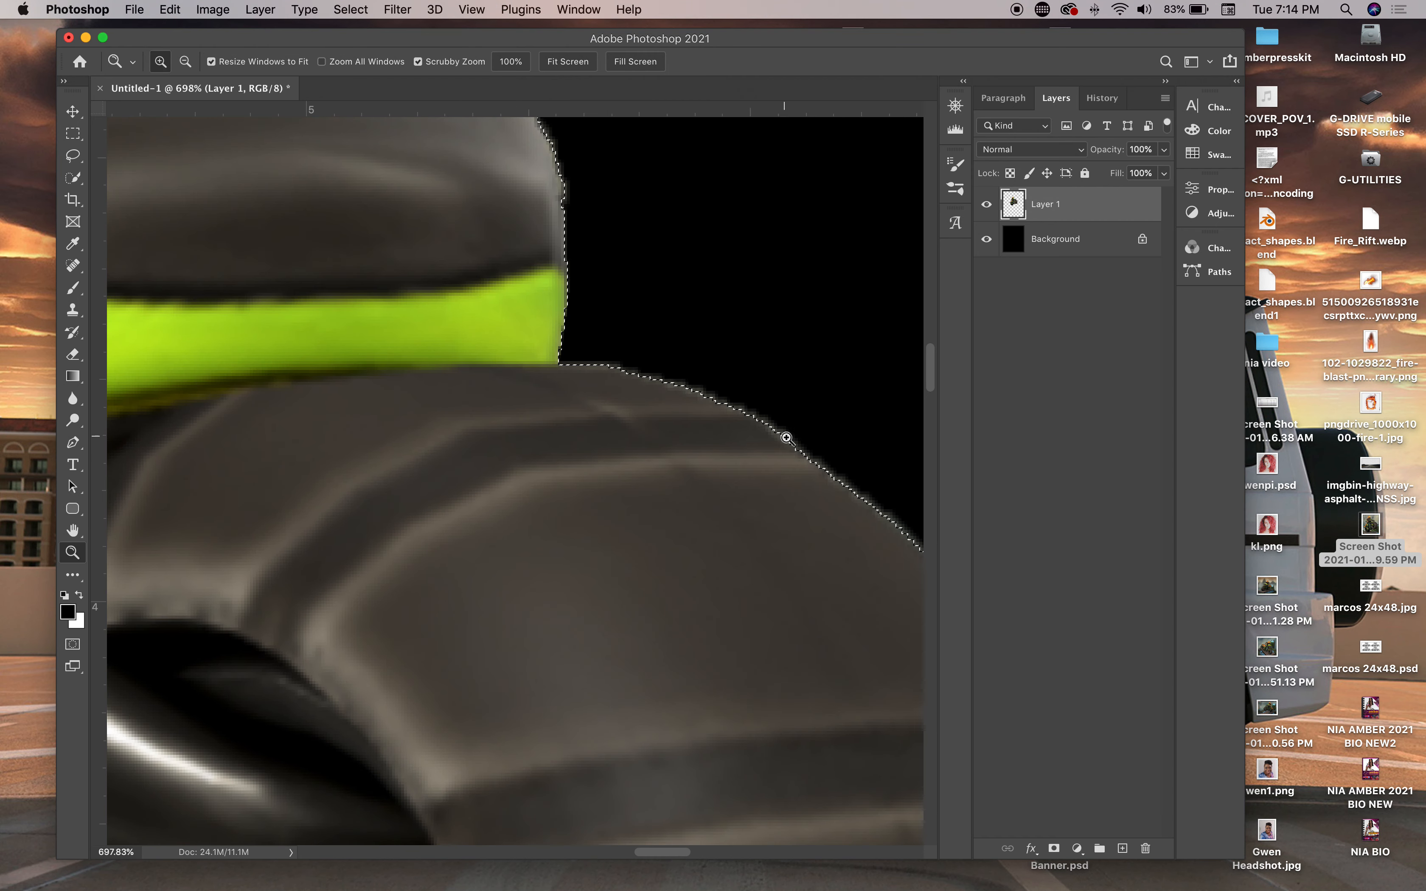
Contract the rider selection by 2 pixels
click(342, 8)
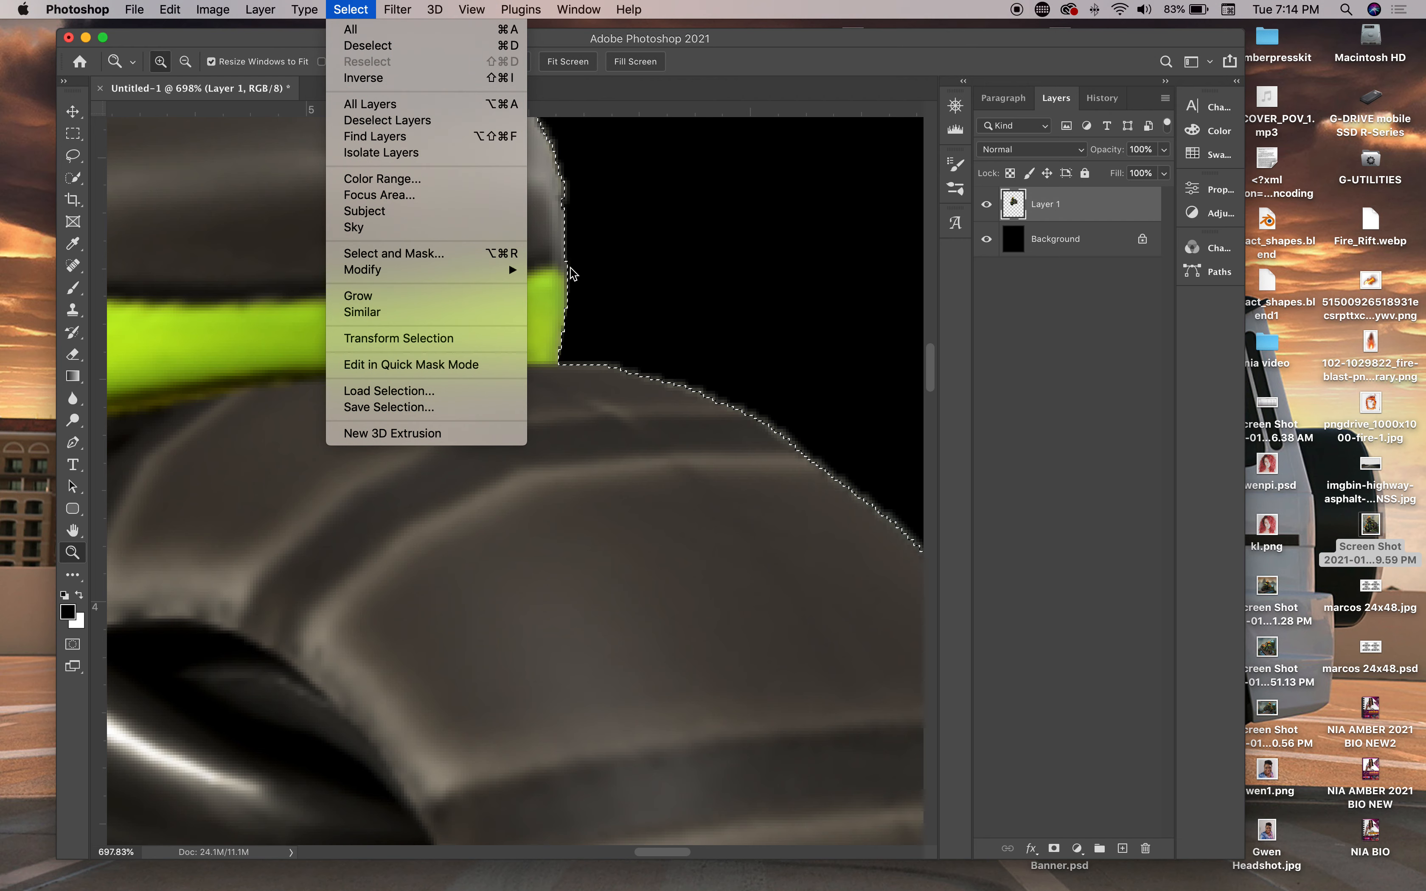
mouse_move(506, 270)
click(615, 317)
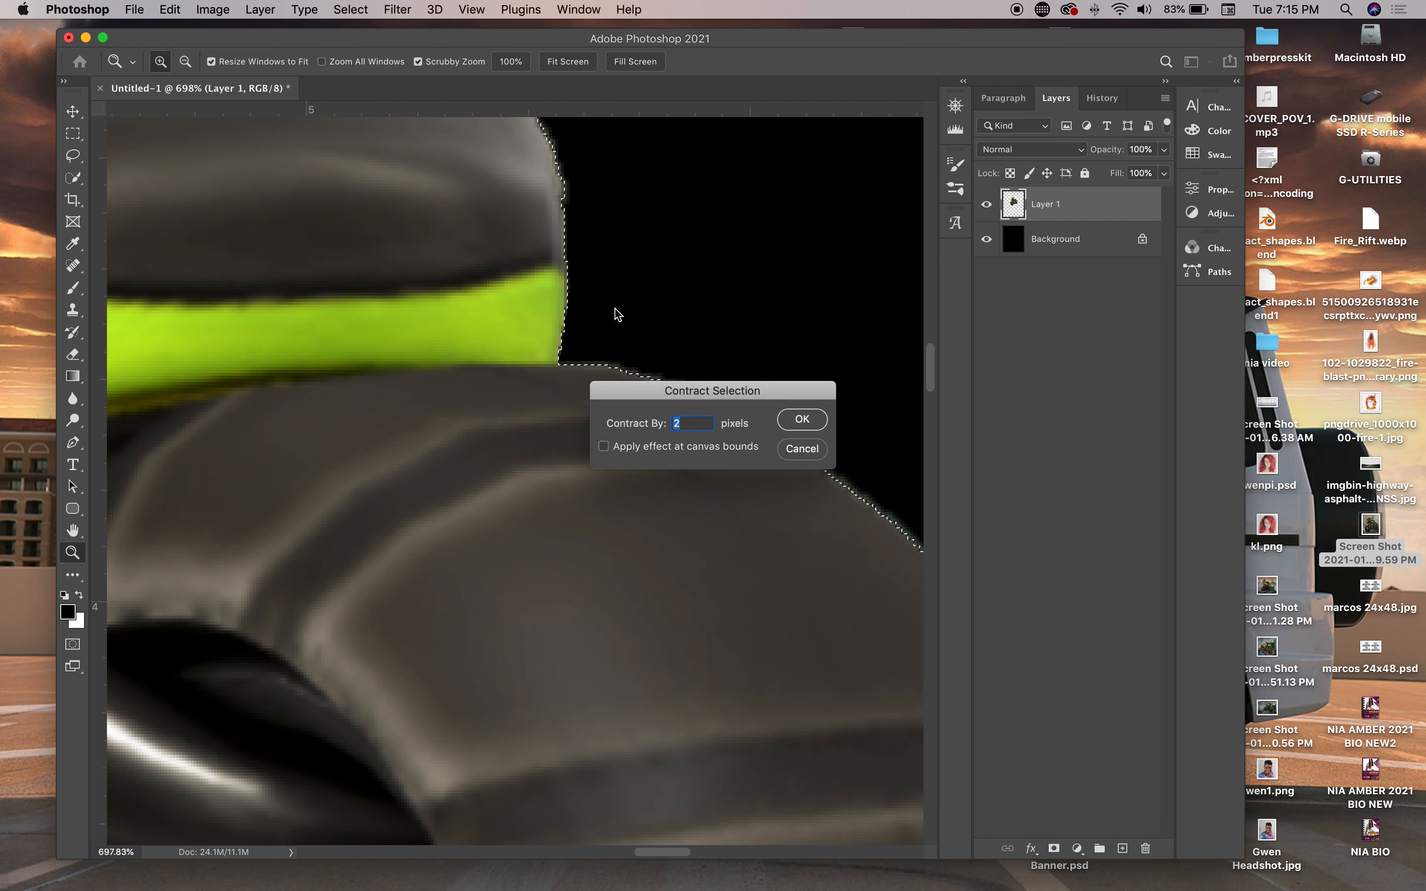
click(803, 419)
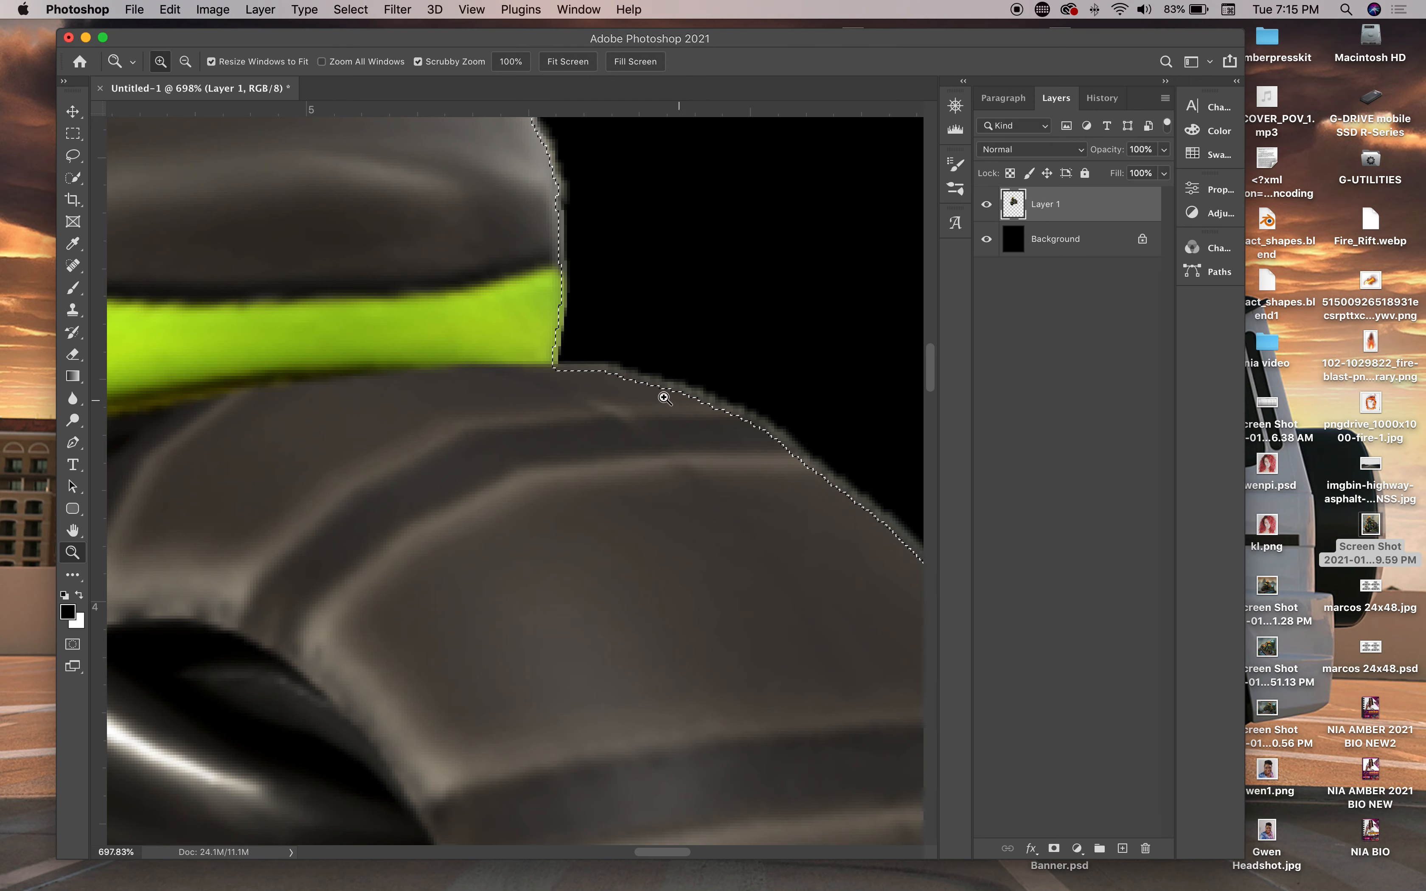
Feather the contracted rider selection with a radius of 2 pixels
click(344, 11)
mouse_move(373, 275)
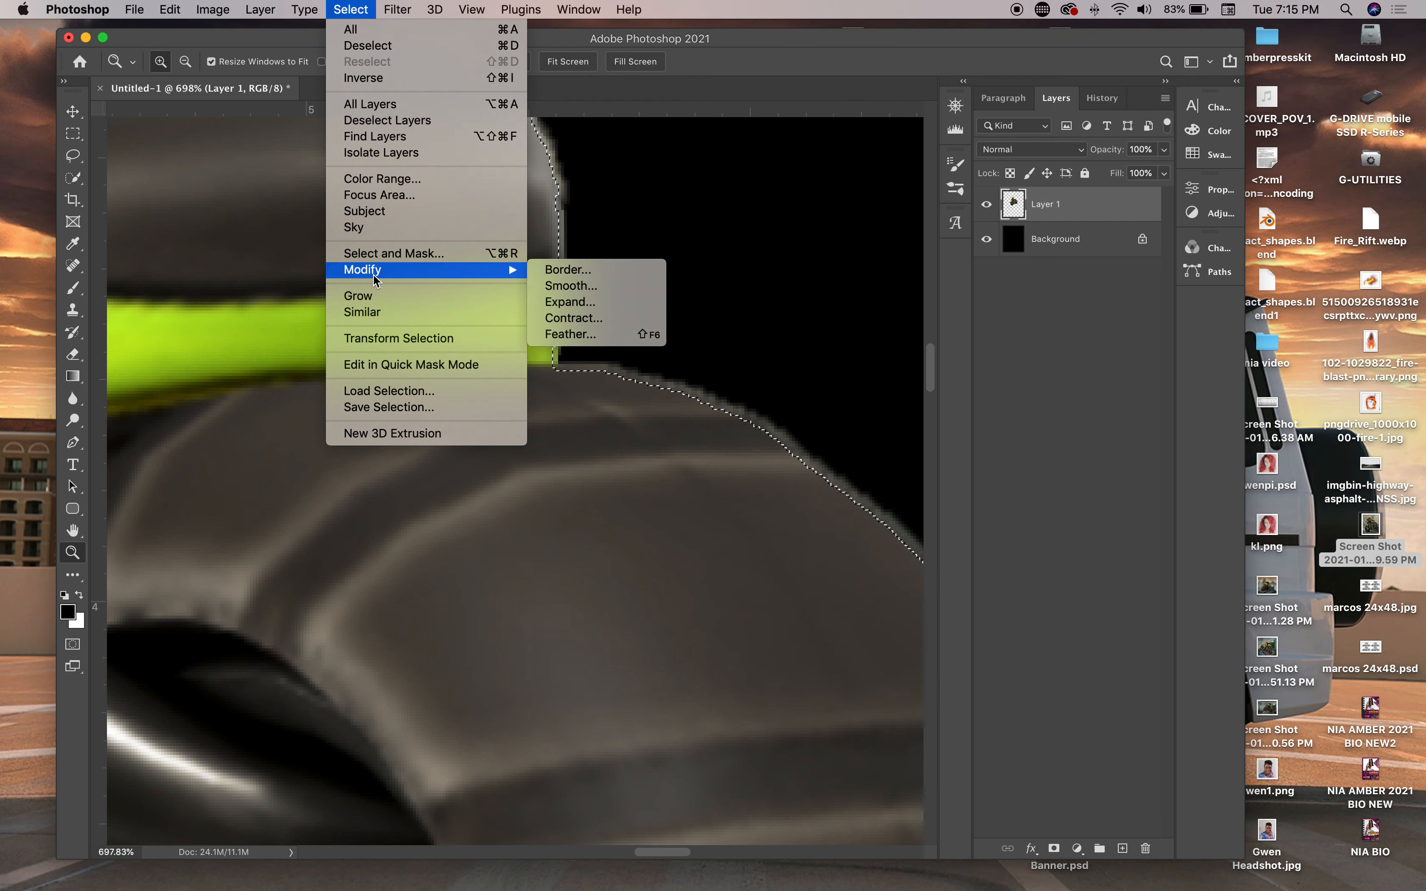
click(580, 334)
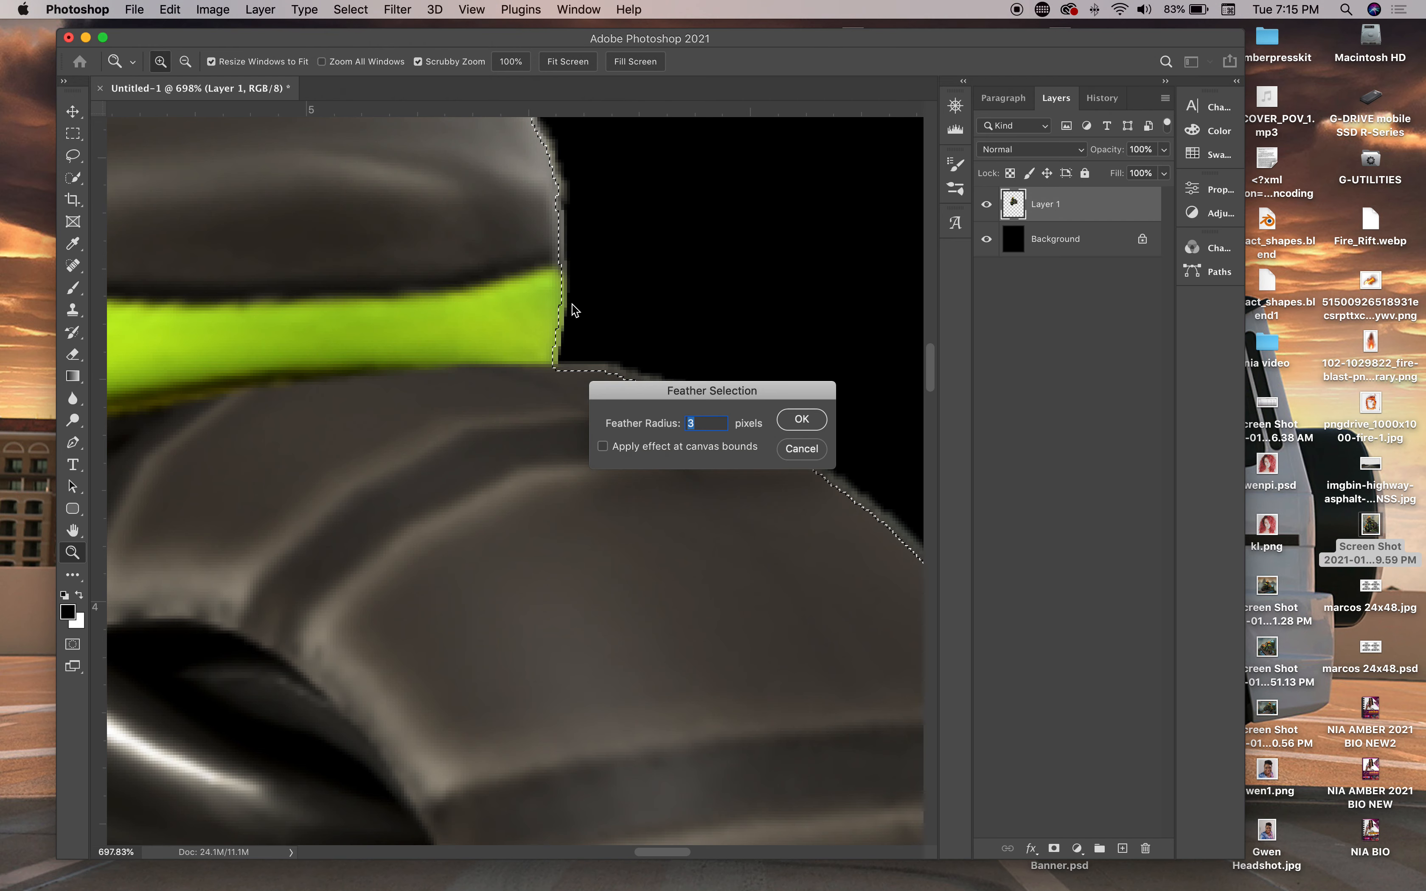
text(2)
click(793, 420)
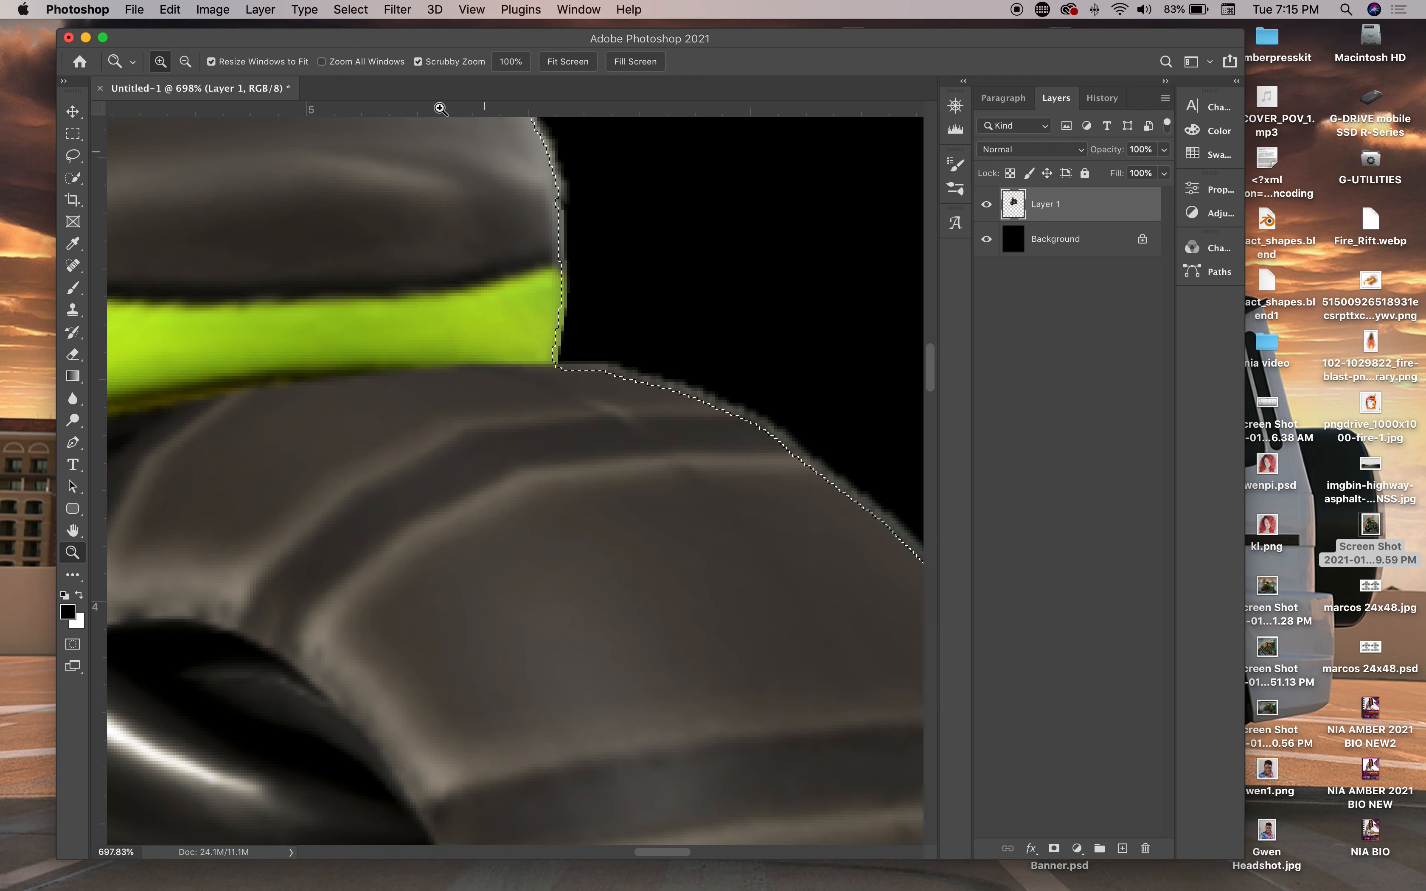
Invert the feathered selection to delete the leftover fringe around the rider and motorcycle, and clear the selection
click(348, 10)
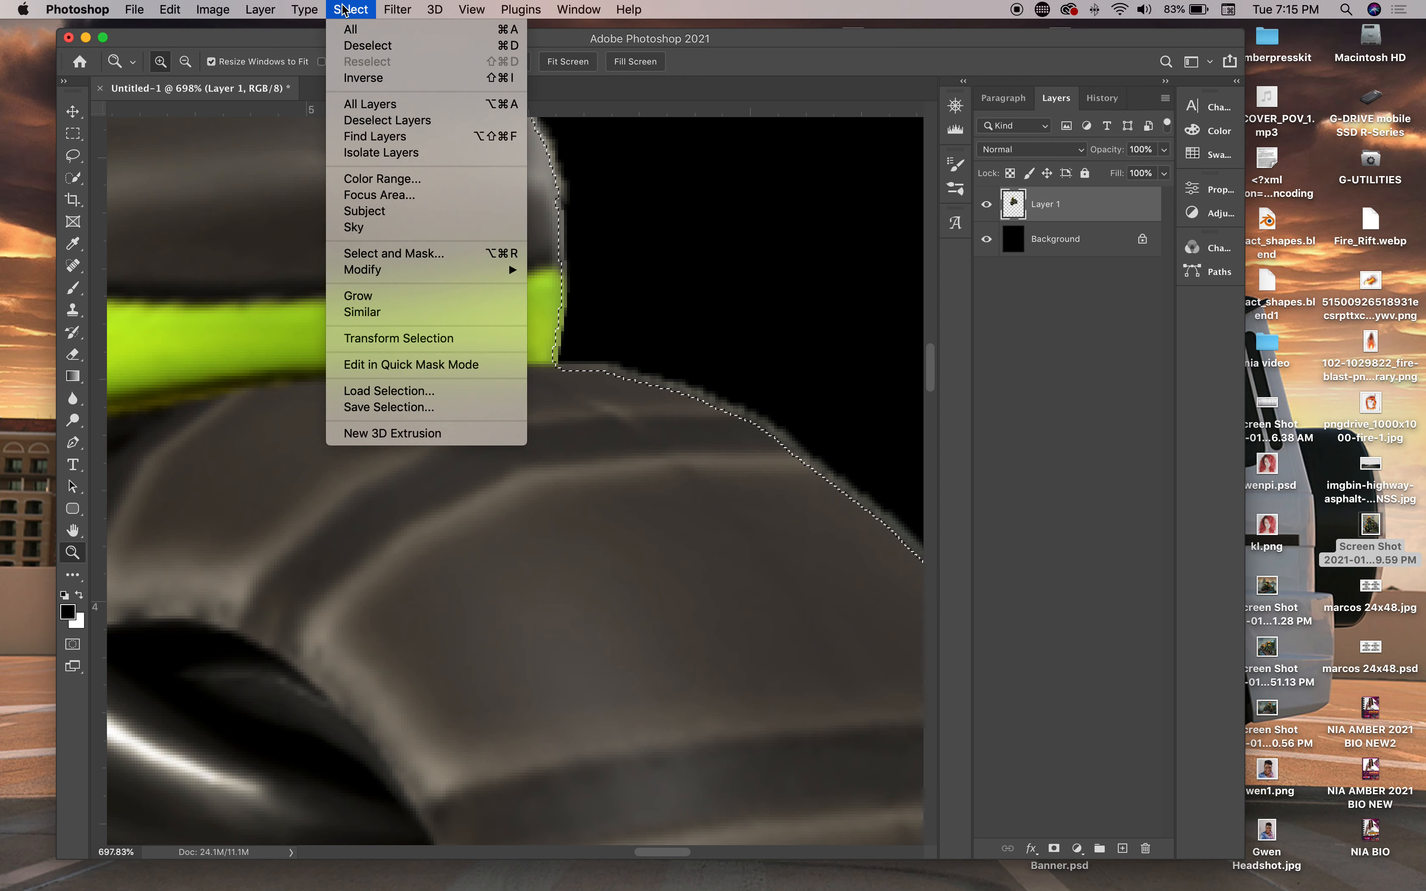
click(365, 78)
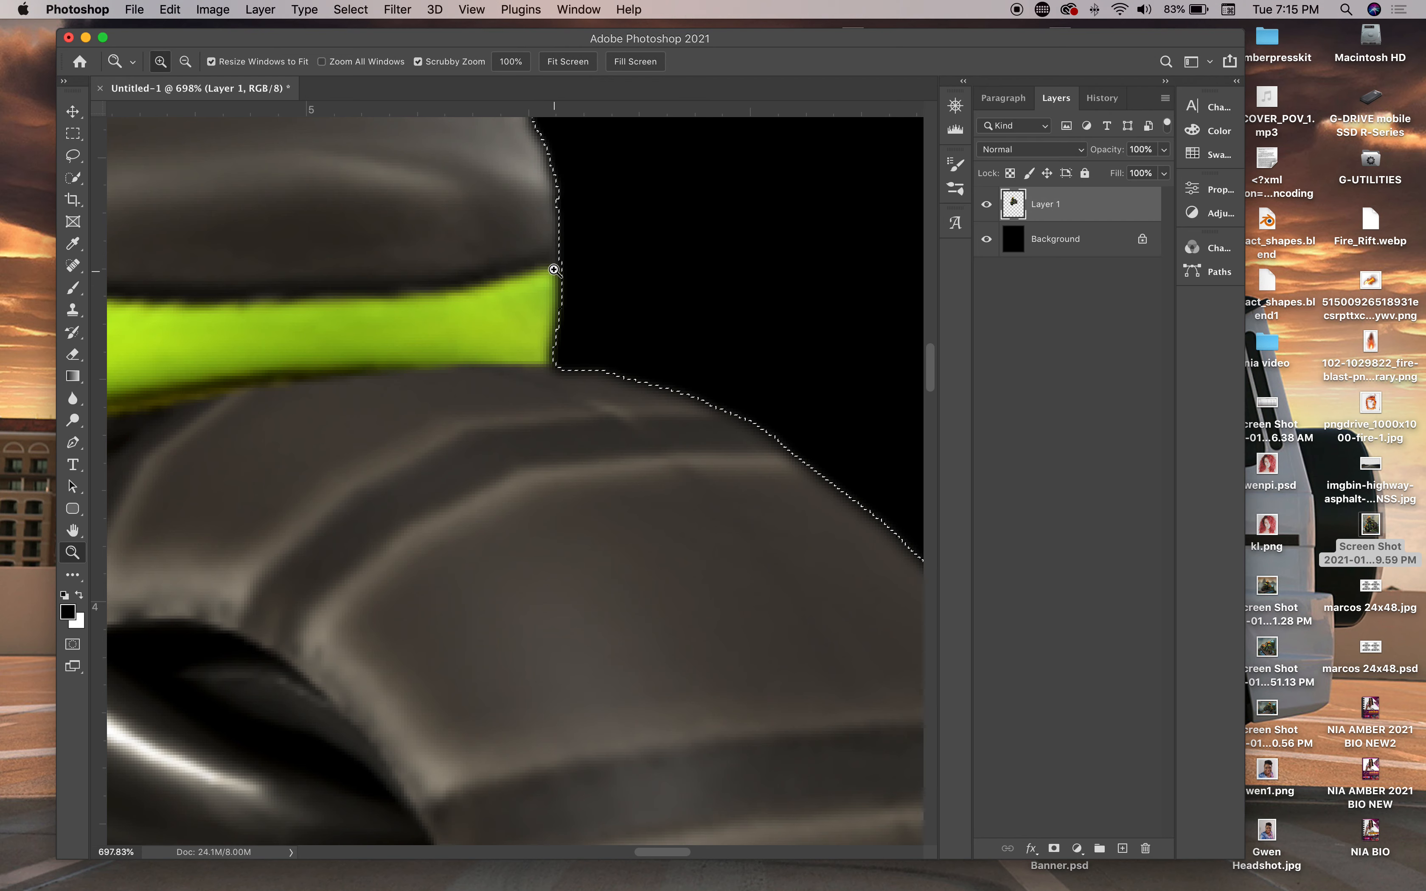
key(super+d)
alt+click(658, 341)
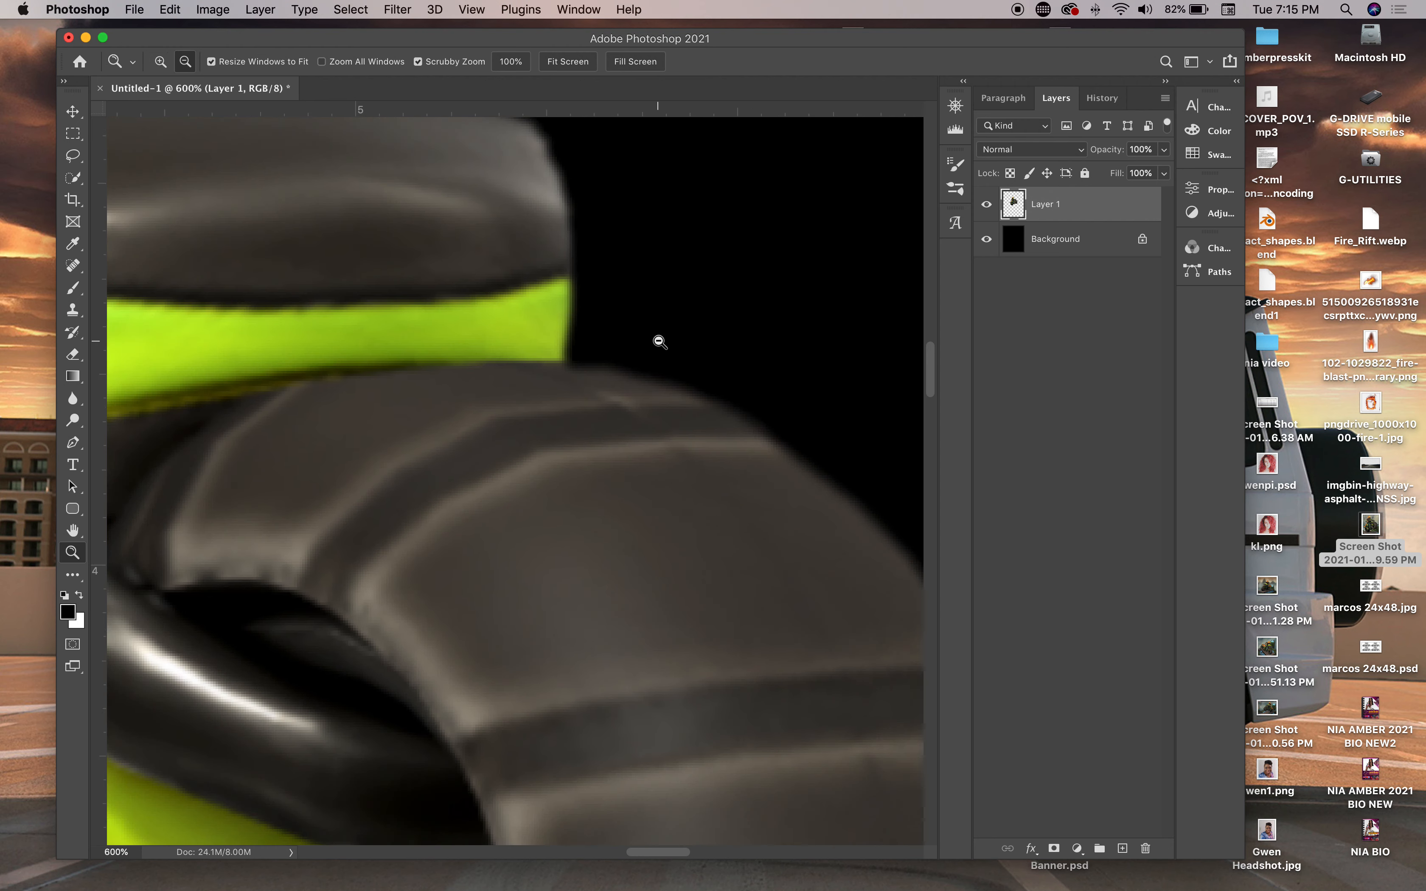
alt+click(658, 341)
alt+click(658, 341)
alt+click(658, 341)
alt+click(658, 342)
alt+click(659, 341)
alt+click(648, 336)
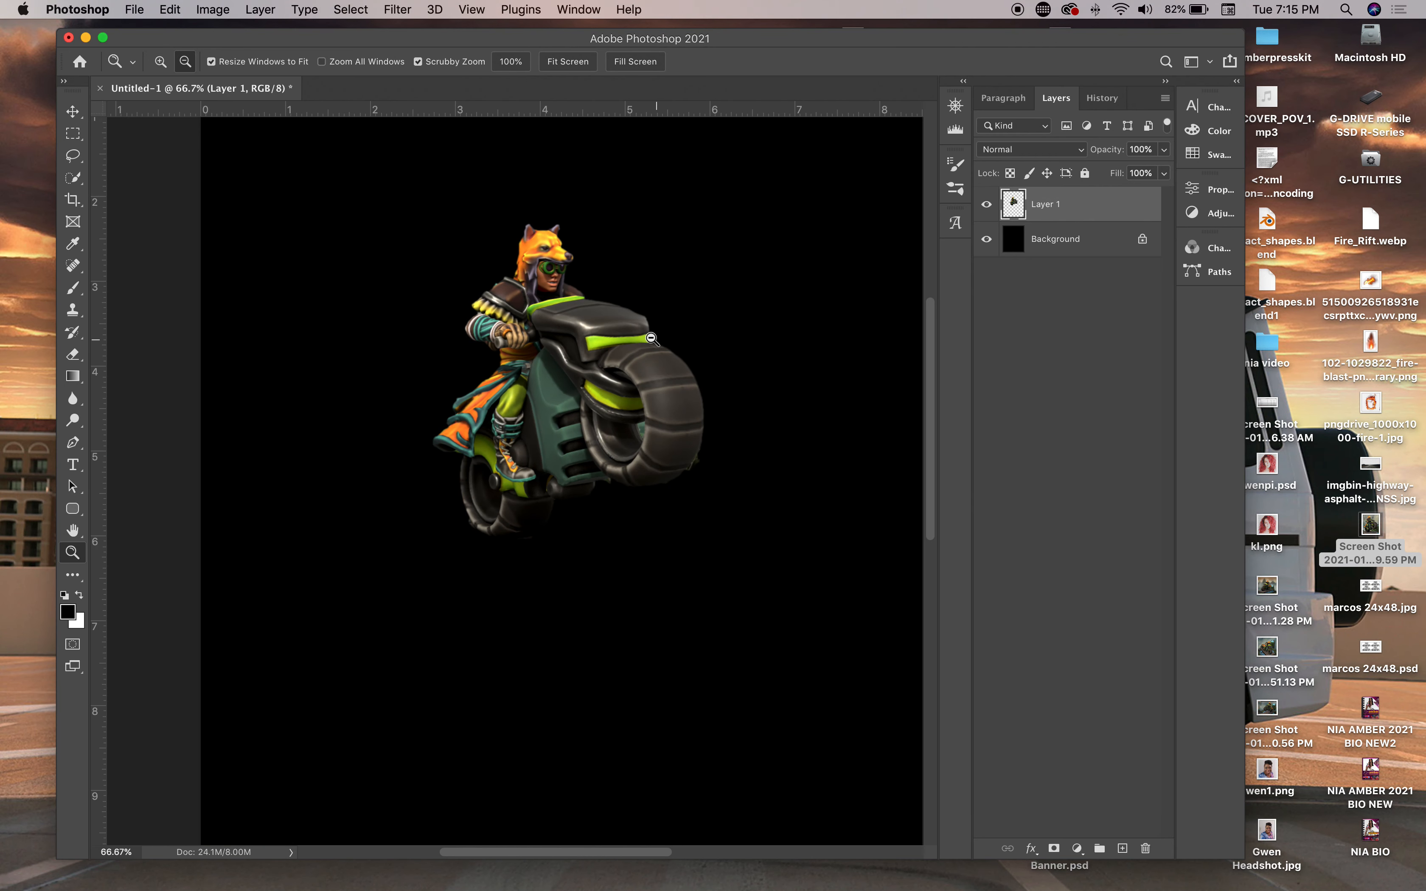
Move the motorcycle rider down to near the middle of the black canvas
click(72, 111)
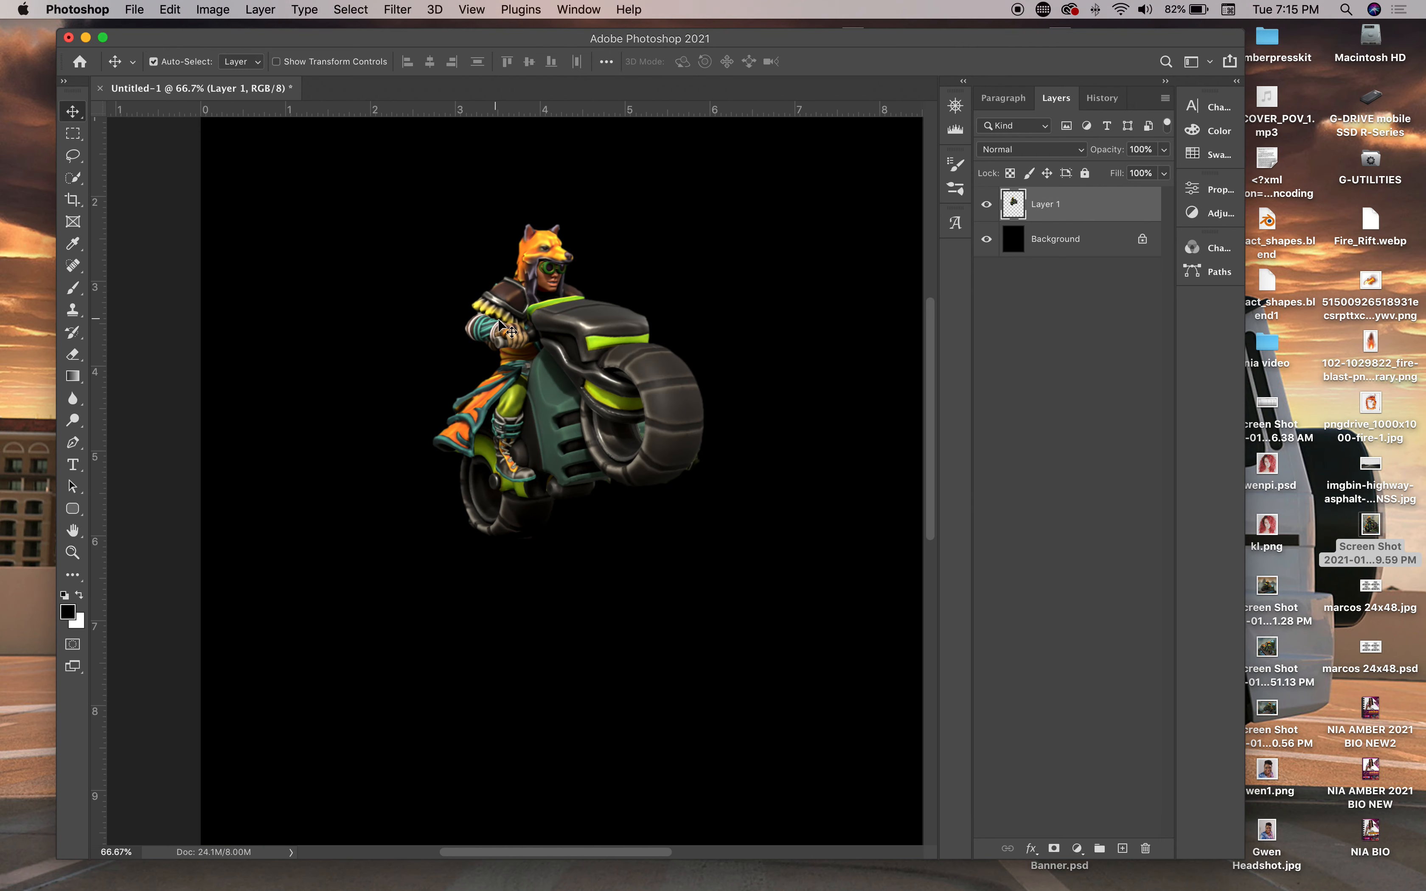
drag(552, 333, 539, 485)
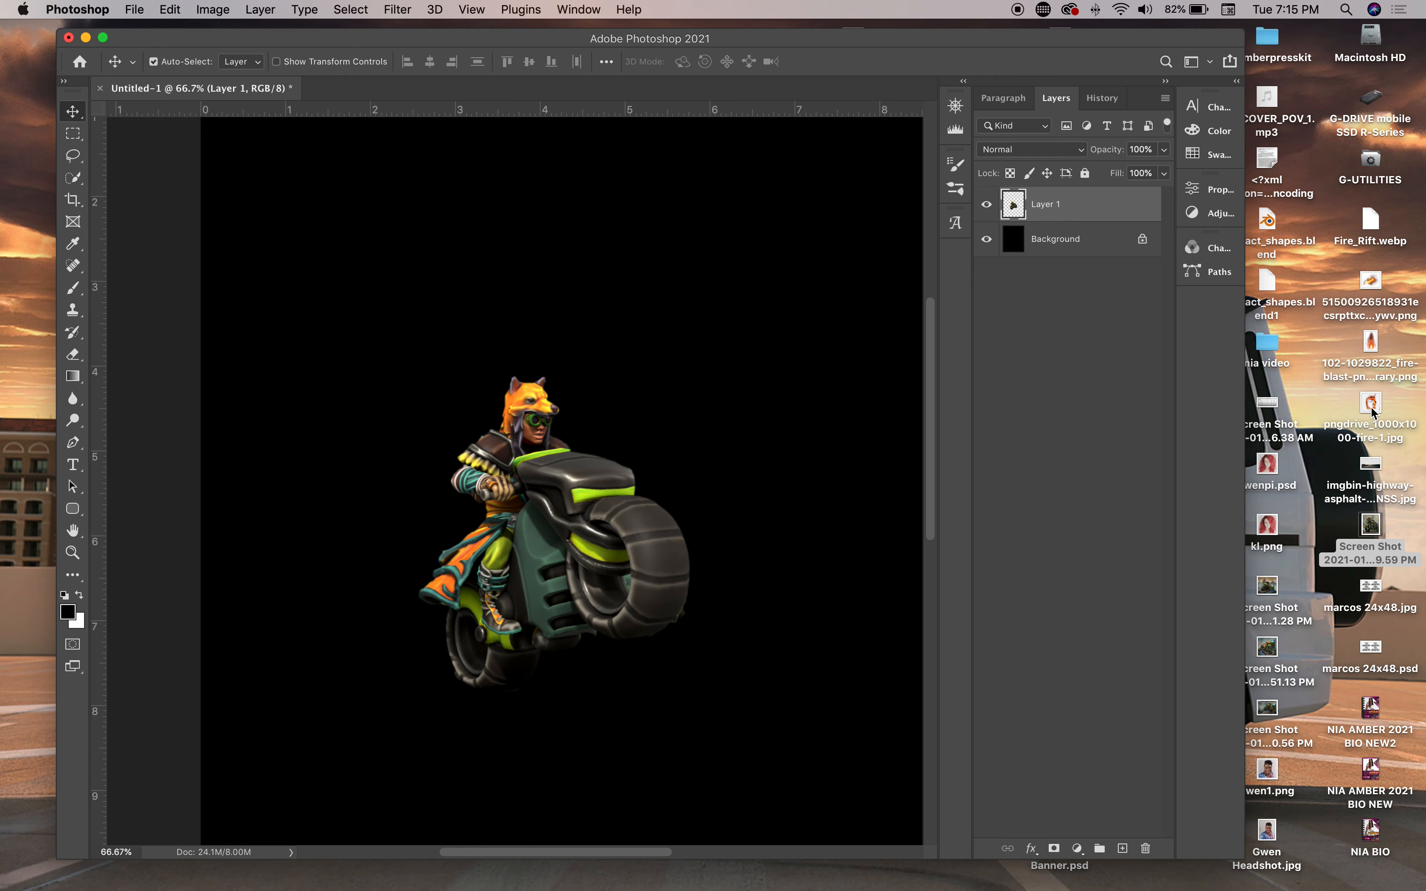
Place the pngdrive_1000x1000-fire-1 image on the canvas at its default size and rasterize its layer
drag(1372, 407, 552, 399)
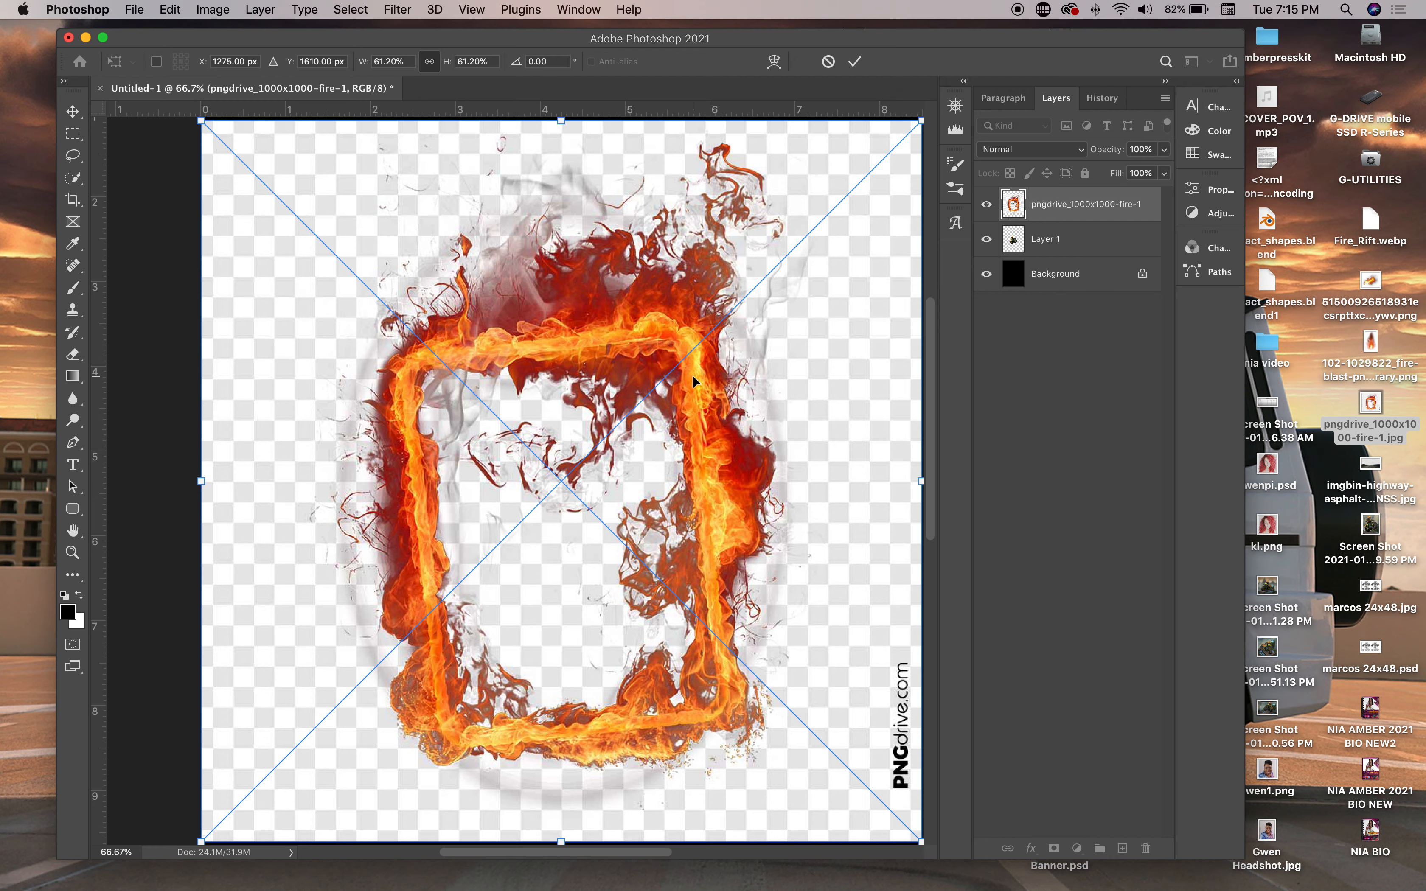
key(Return)
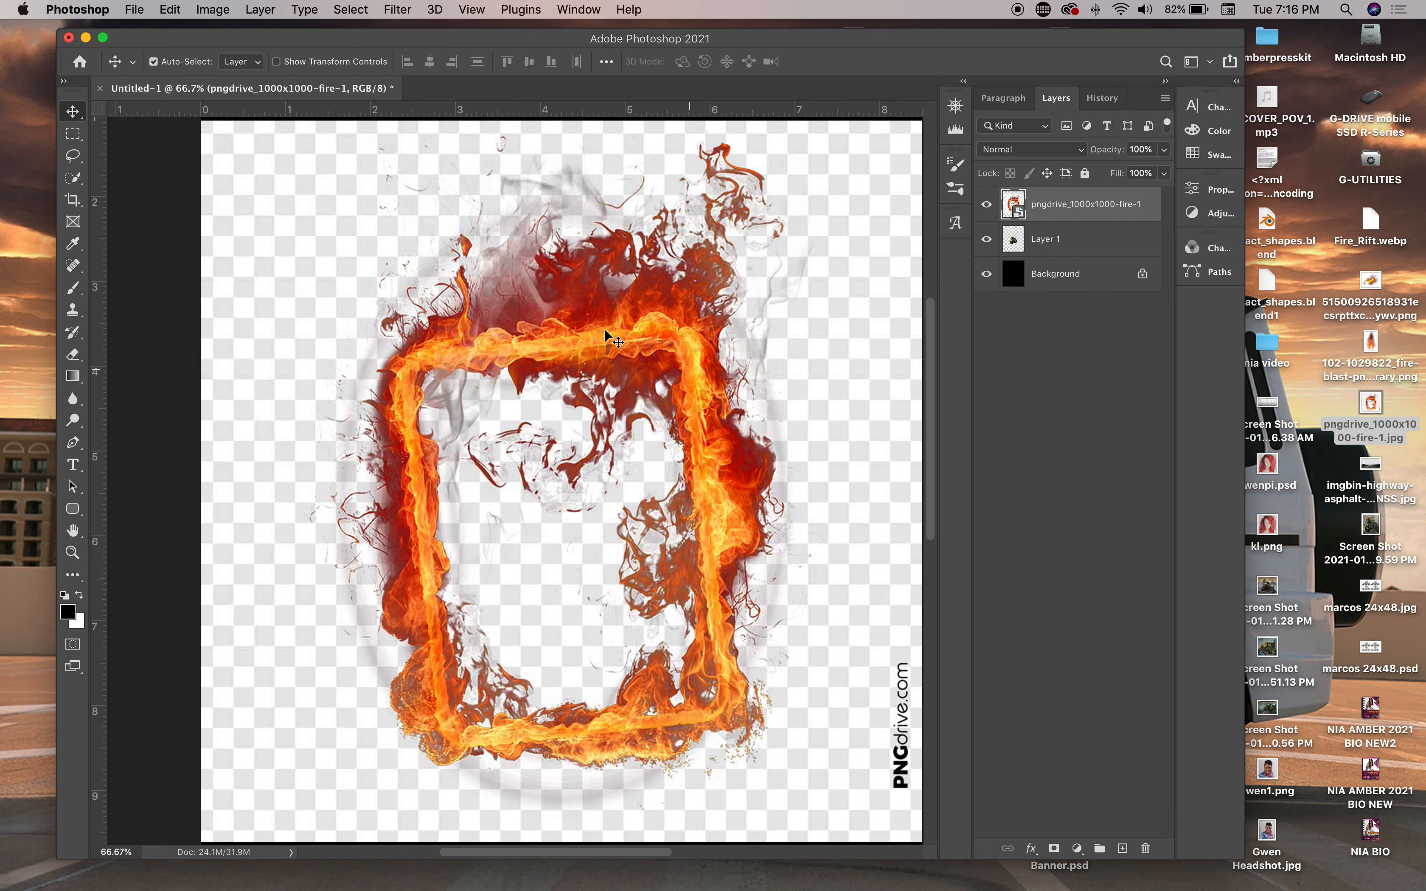
key(super+minus)
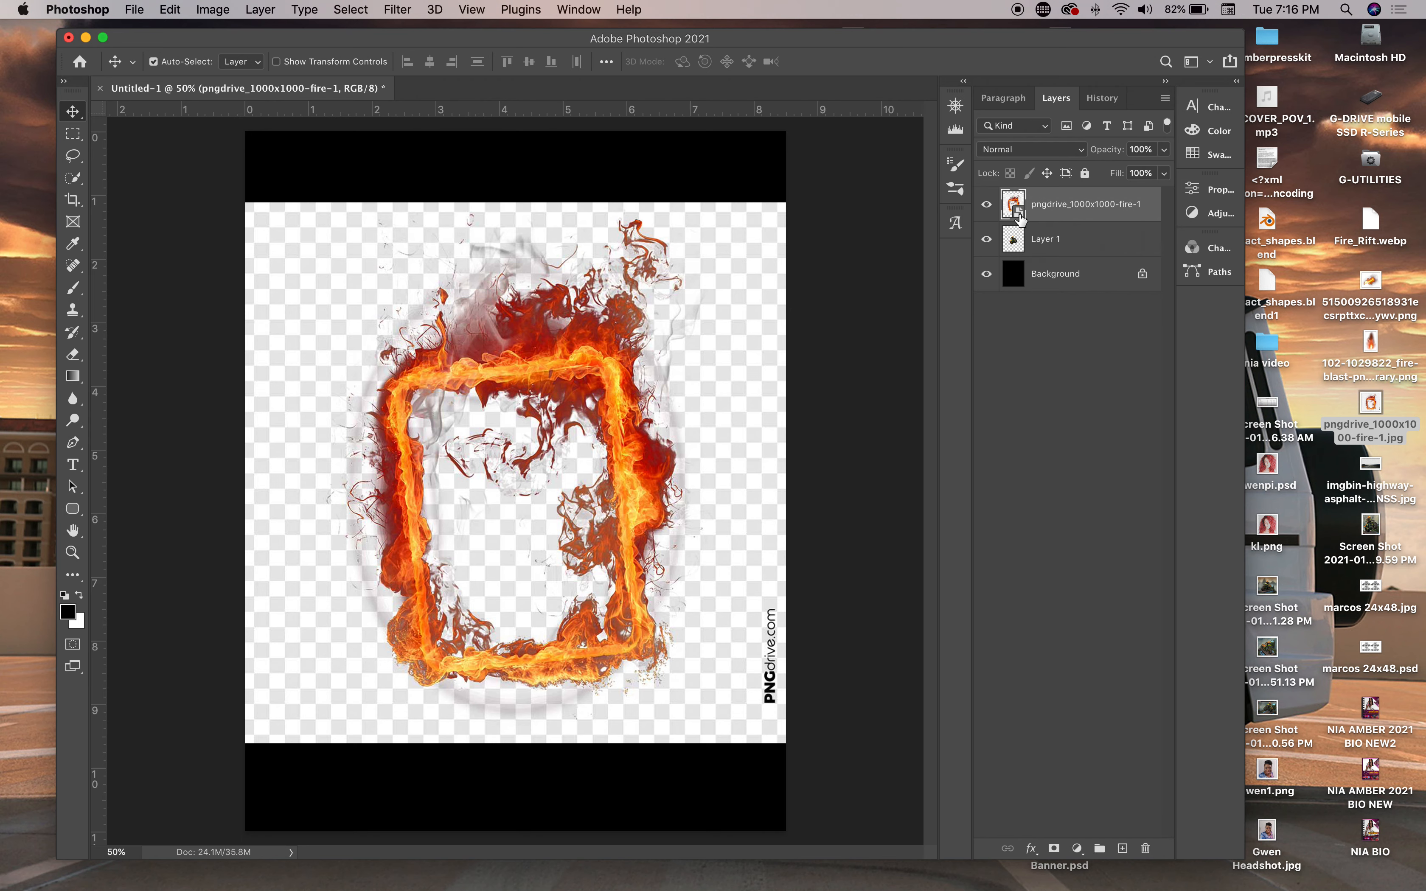
right_click(1043, 216)
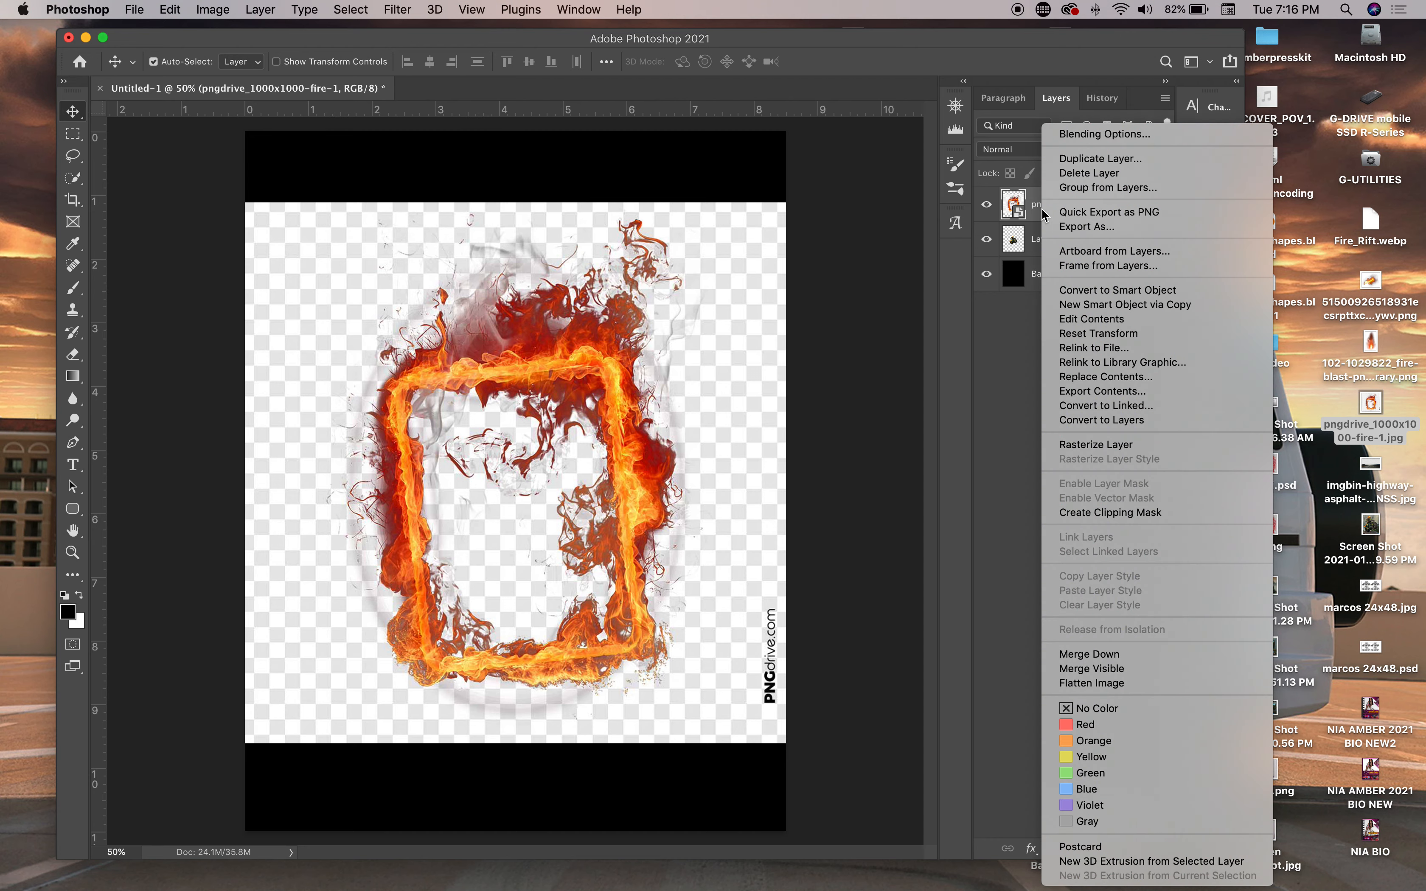
click(1090, 448)
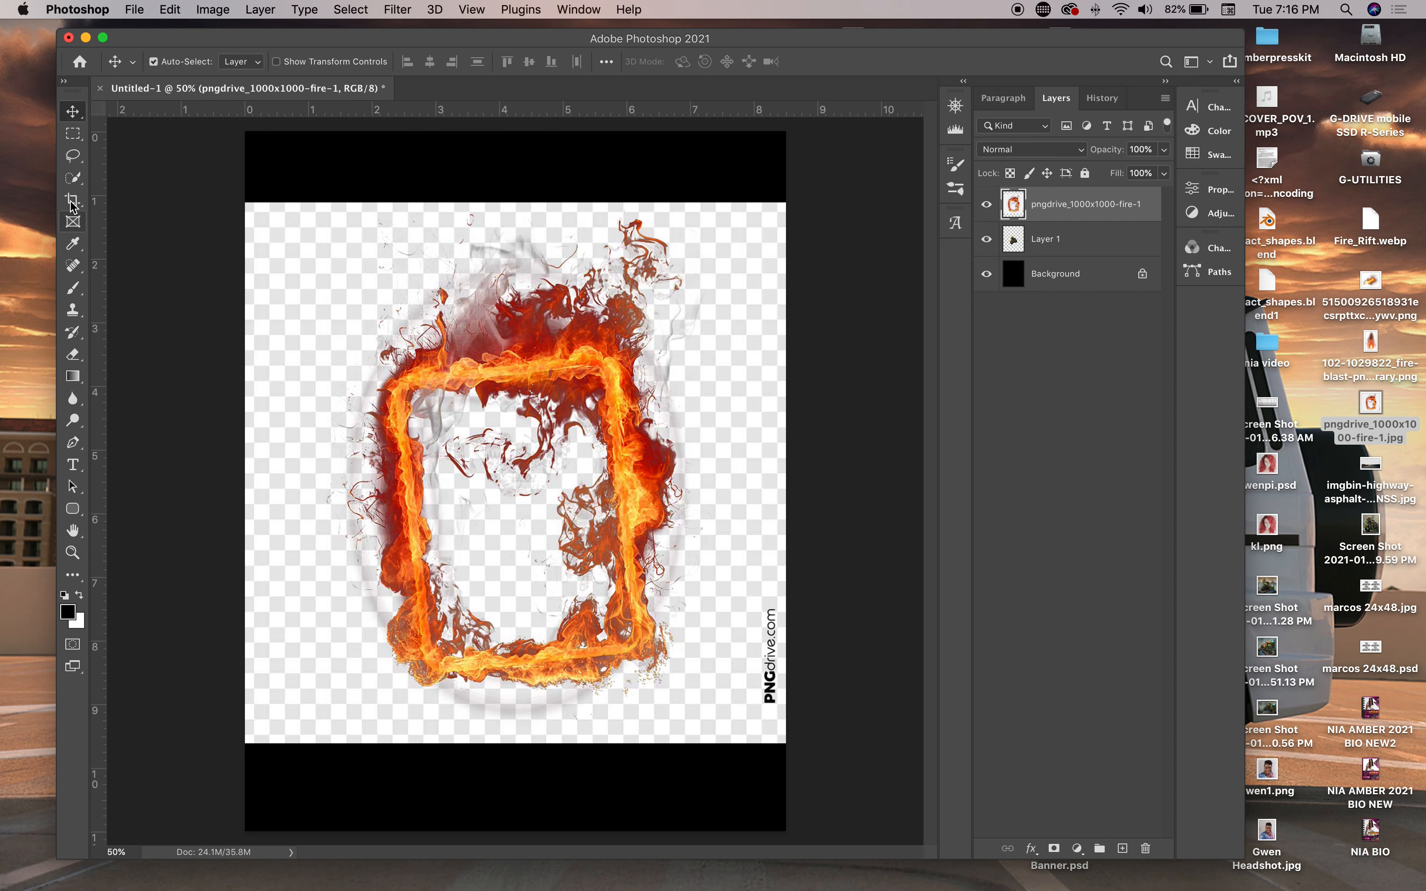
Select the checkered background outside and inside the fire frame with the Quick Selection tool and delete it
click(79, 183)
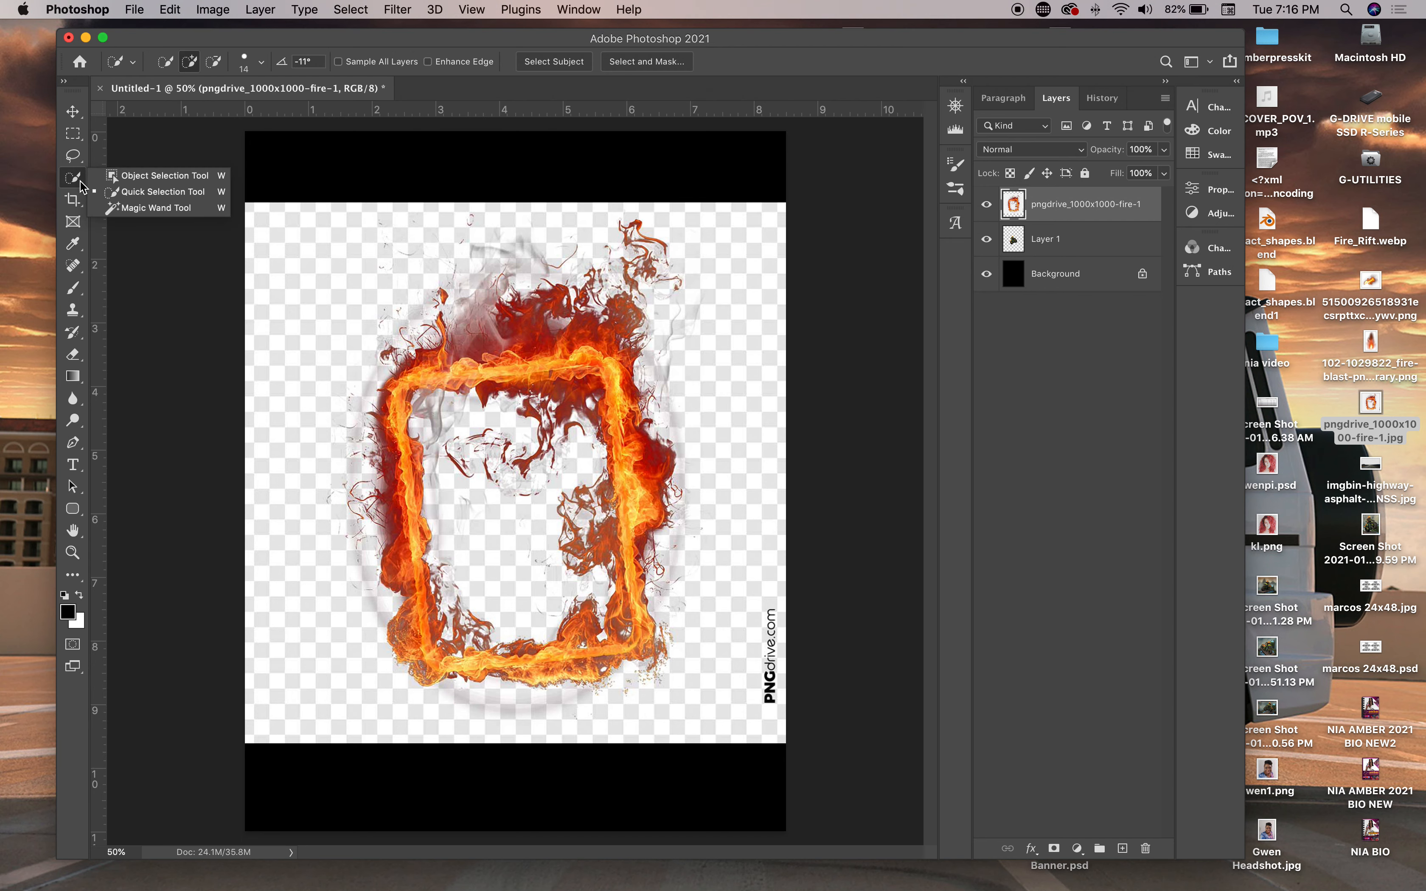
click(123, 197)
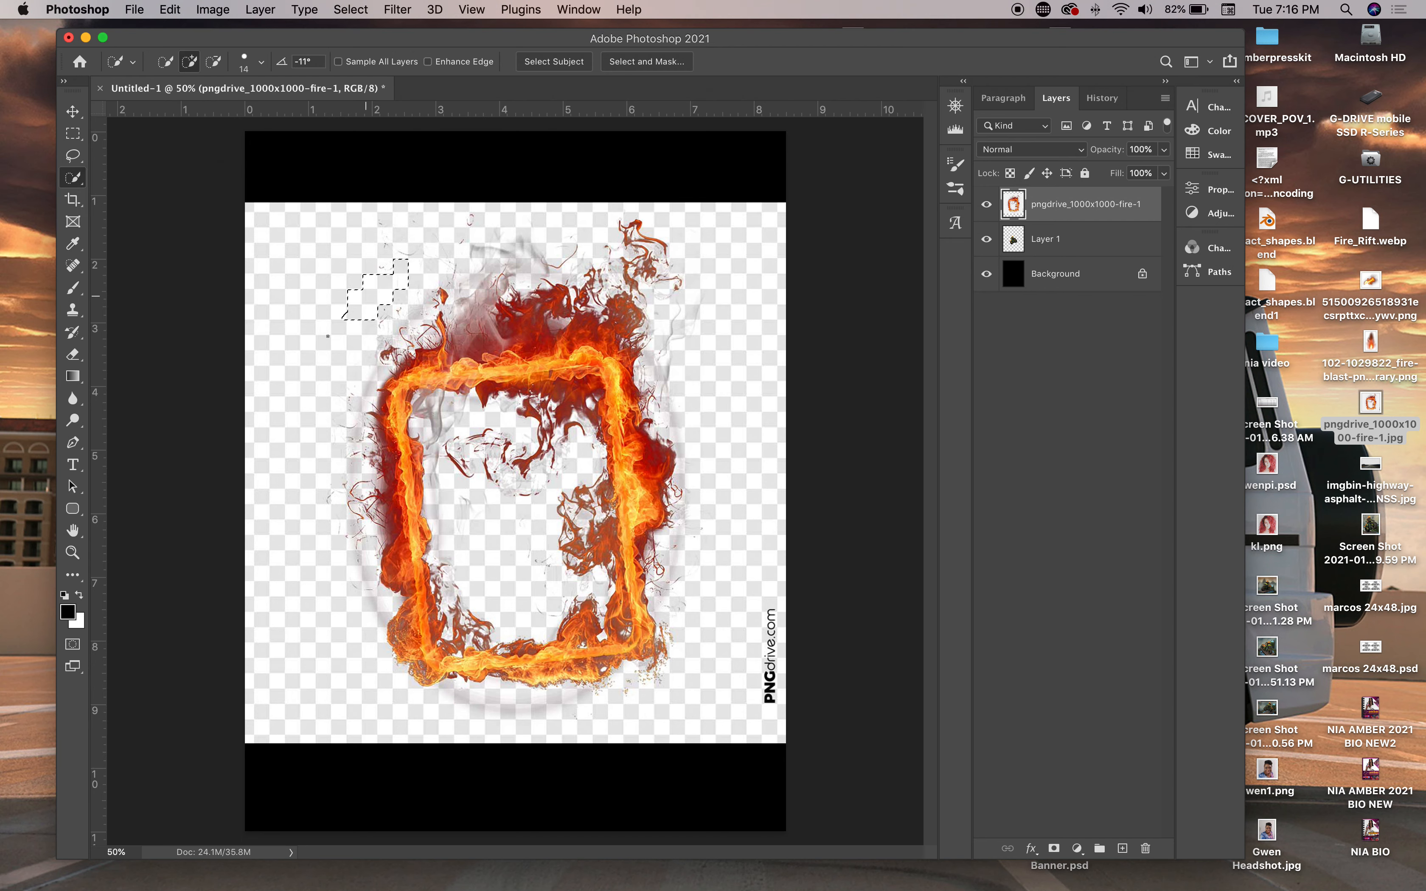
drag(328, 336, 425, 333)
mouse_move(306, 650)
mouse_down()
mouse_move(359, 744)
mouse_move(413, 750)
mouse_move(594, 727)
mouse_move(708, 678)
mouse_move(761, 508)
mouse_move(766, 265)
mouse_move(737, 189)
mouse_move(601, 173)
mouse_up()
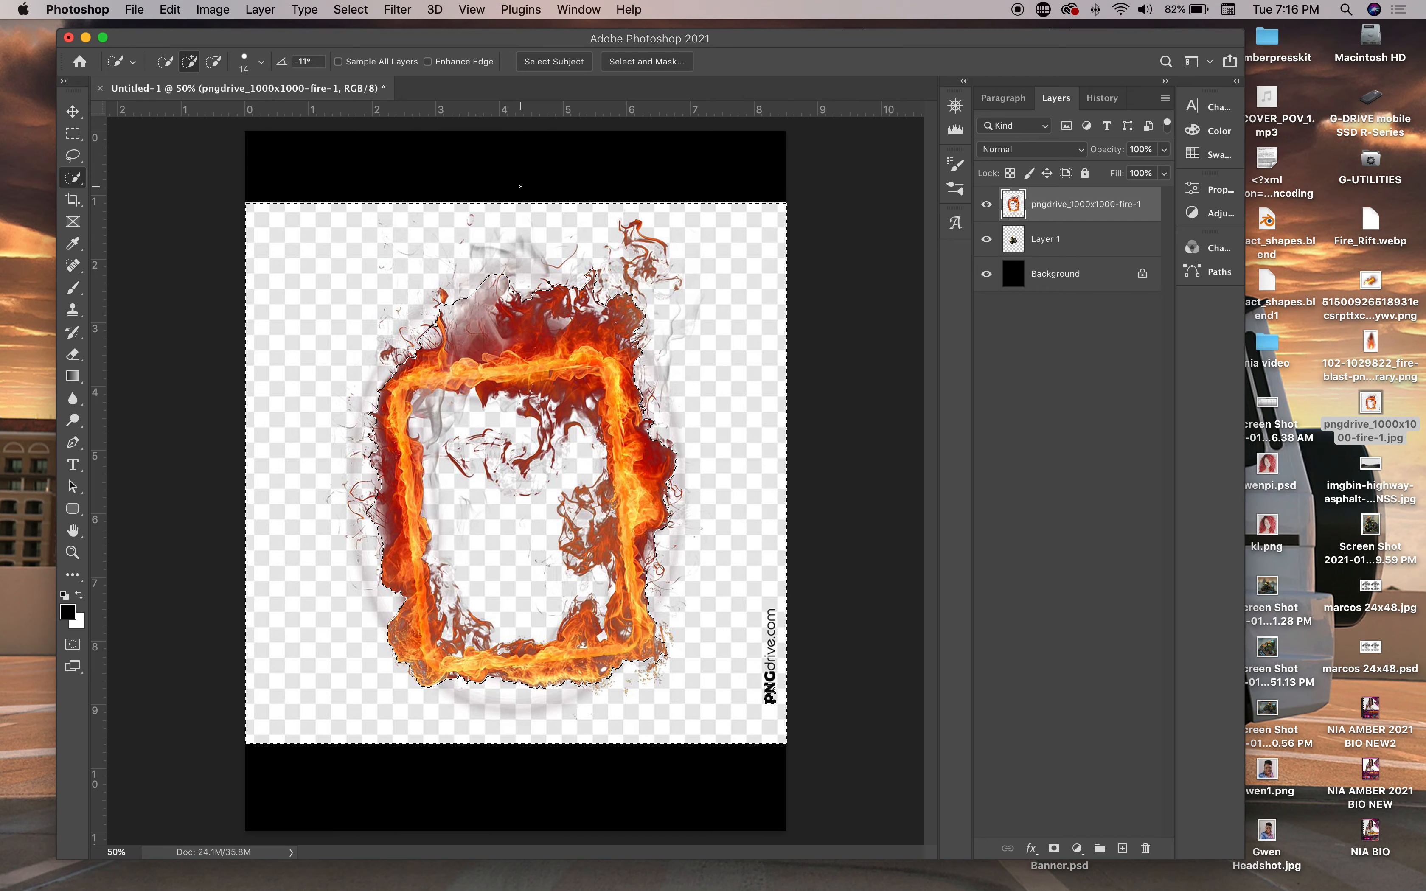
key(BackSpace)
click(470, 500)
key(BackSpace)
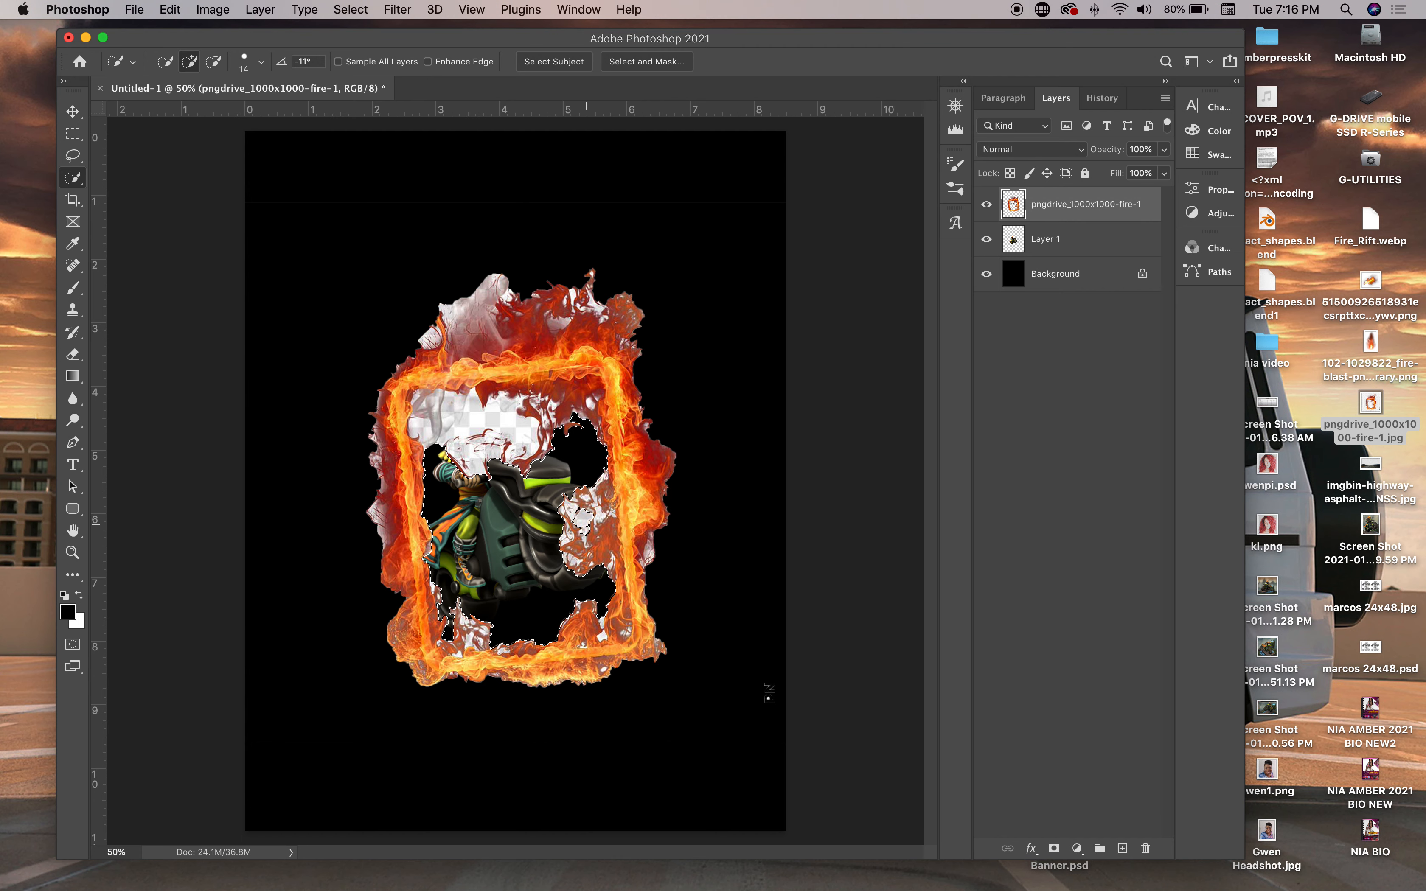
Try deleting all areas similar to a leftover light patch in the fire image, undo the deletion and clear the selection
click(576, 512)
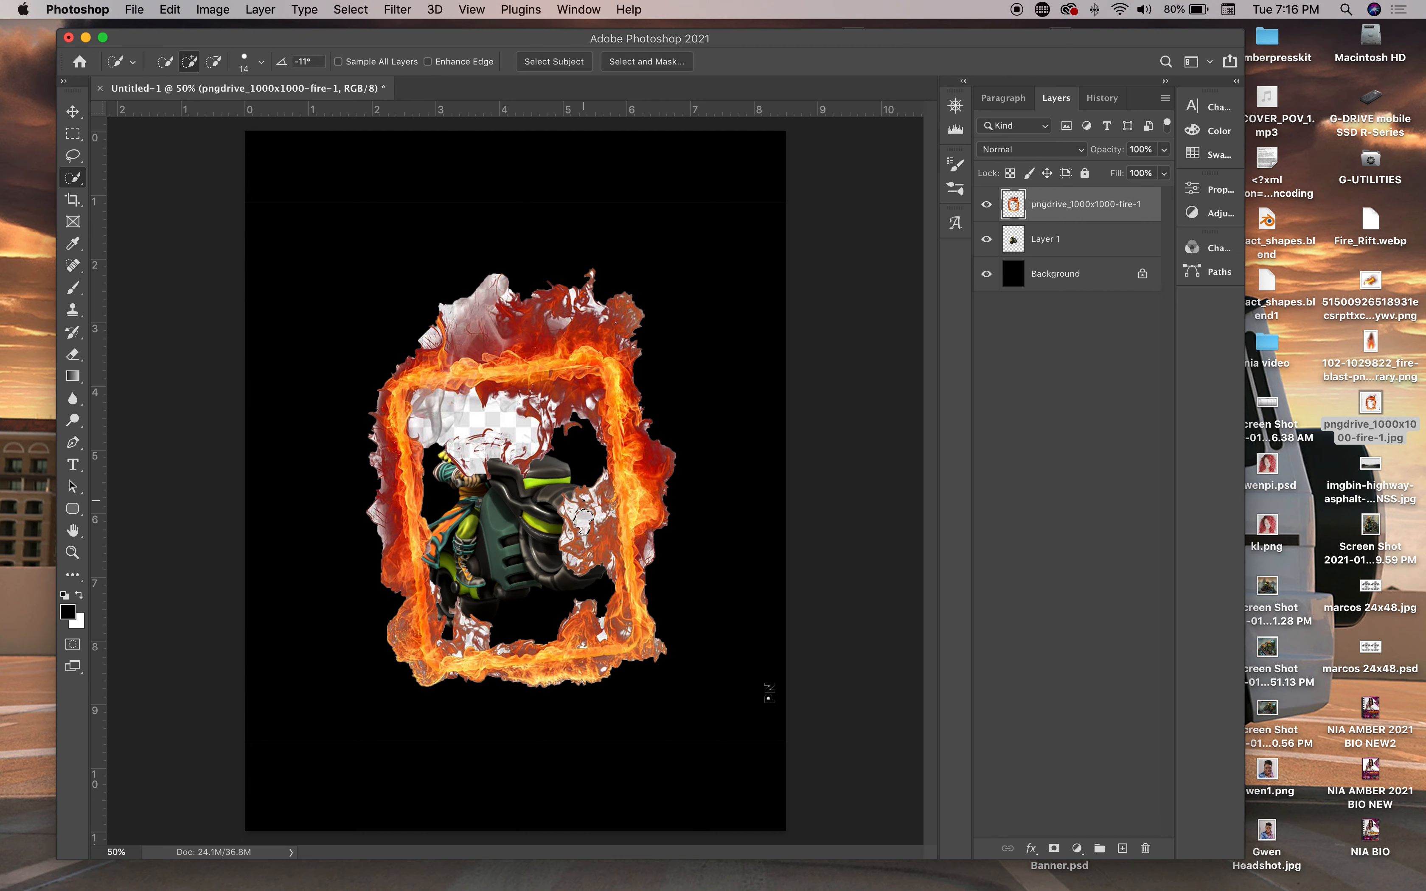
click(348, 10)
click(377, 312)
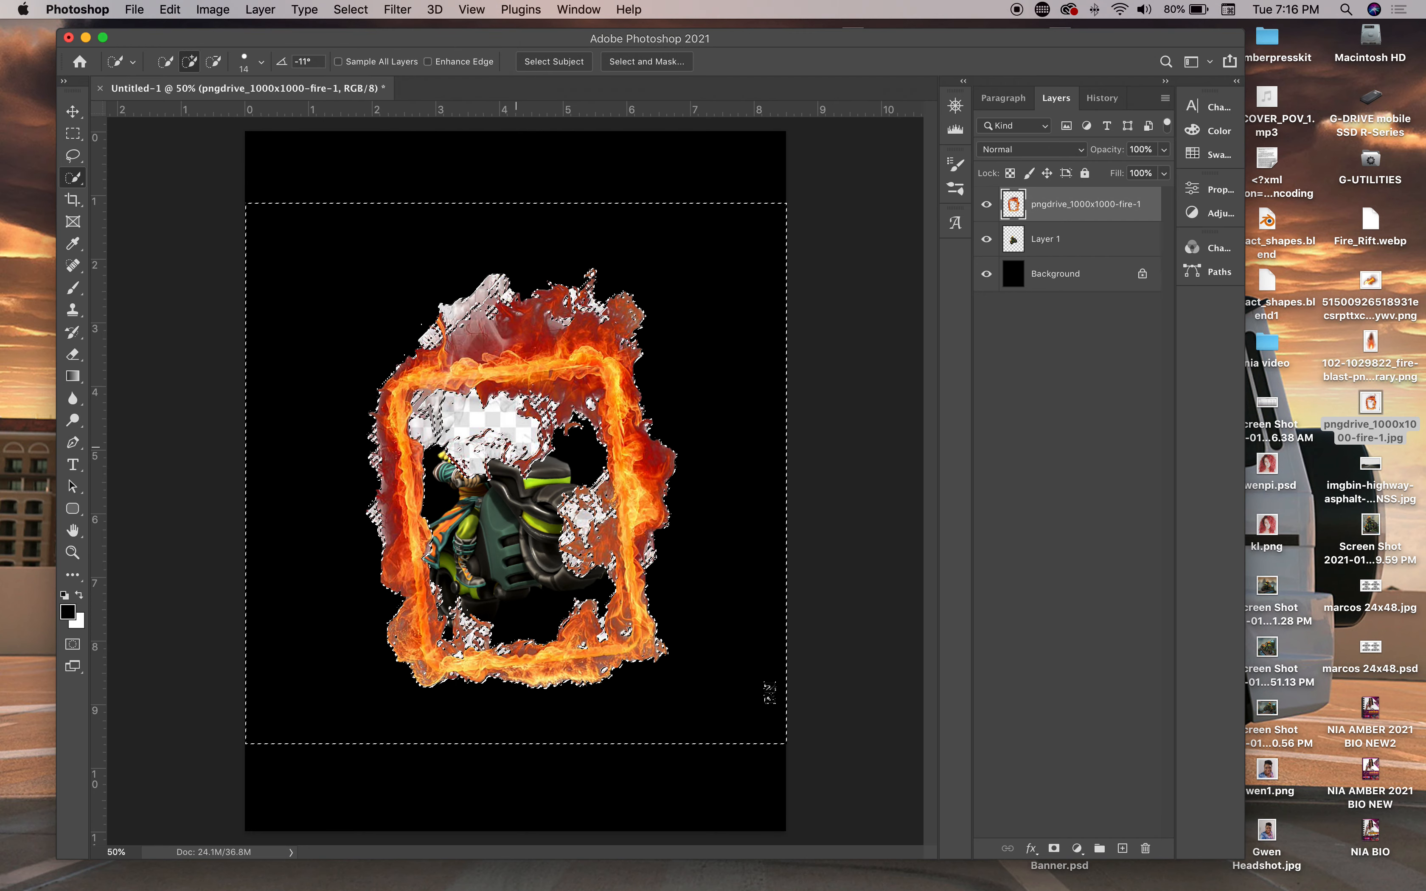
key(Delete)
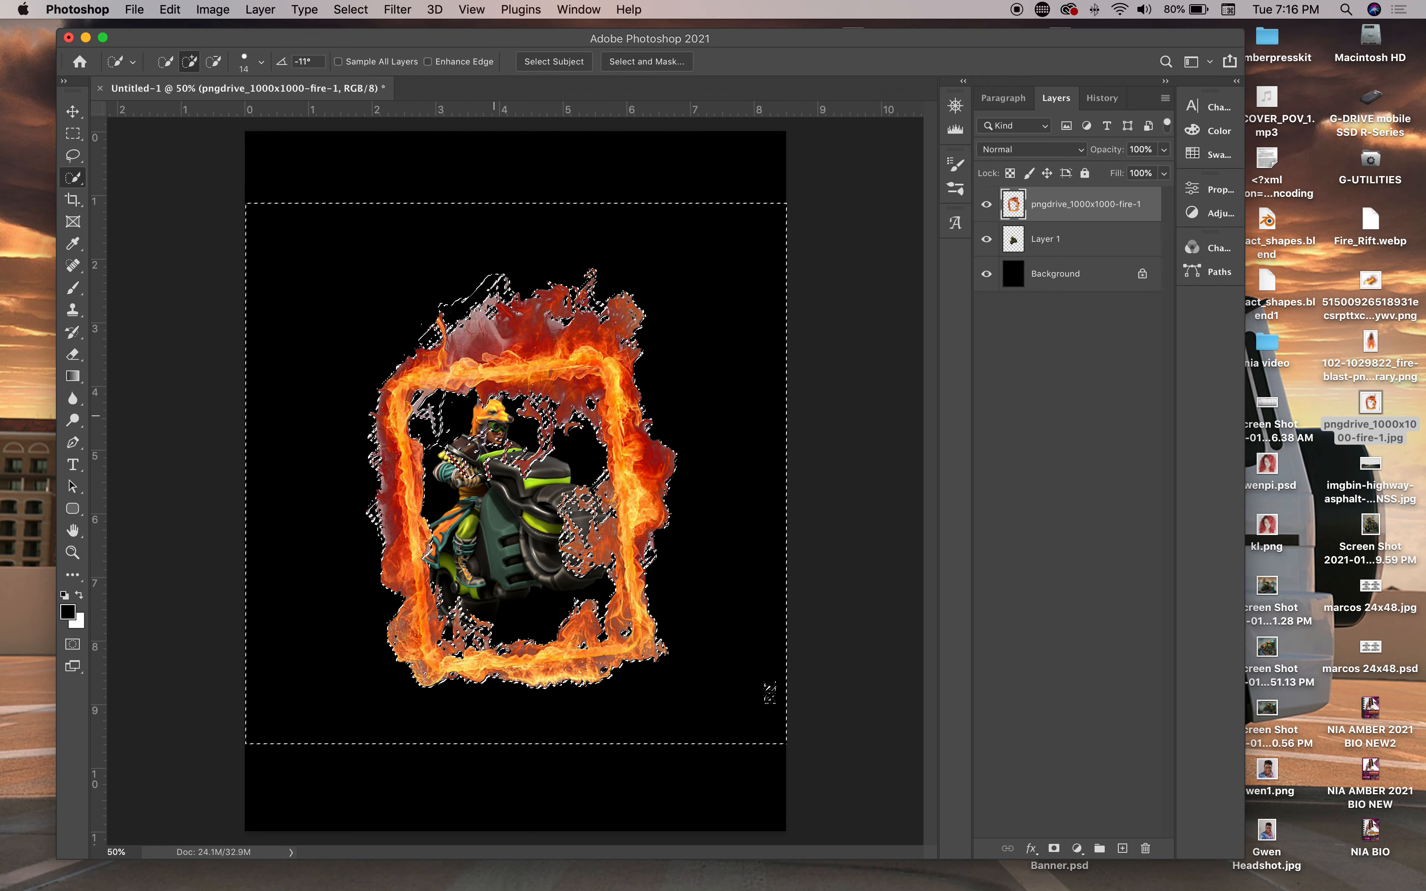
key(ctrl+d)
key(super+z)
key(super+z)
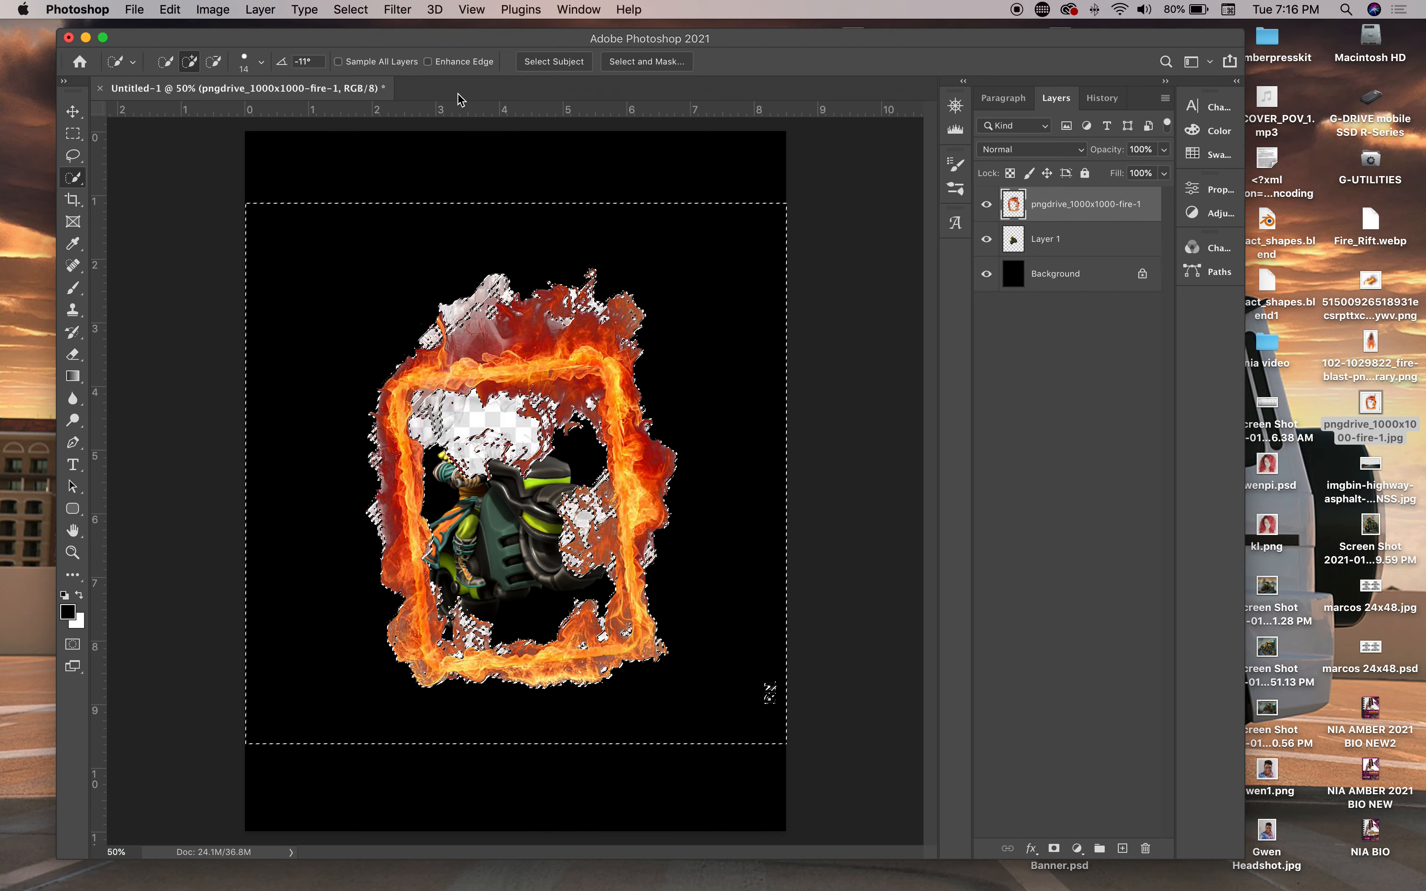
key(super+d)
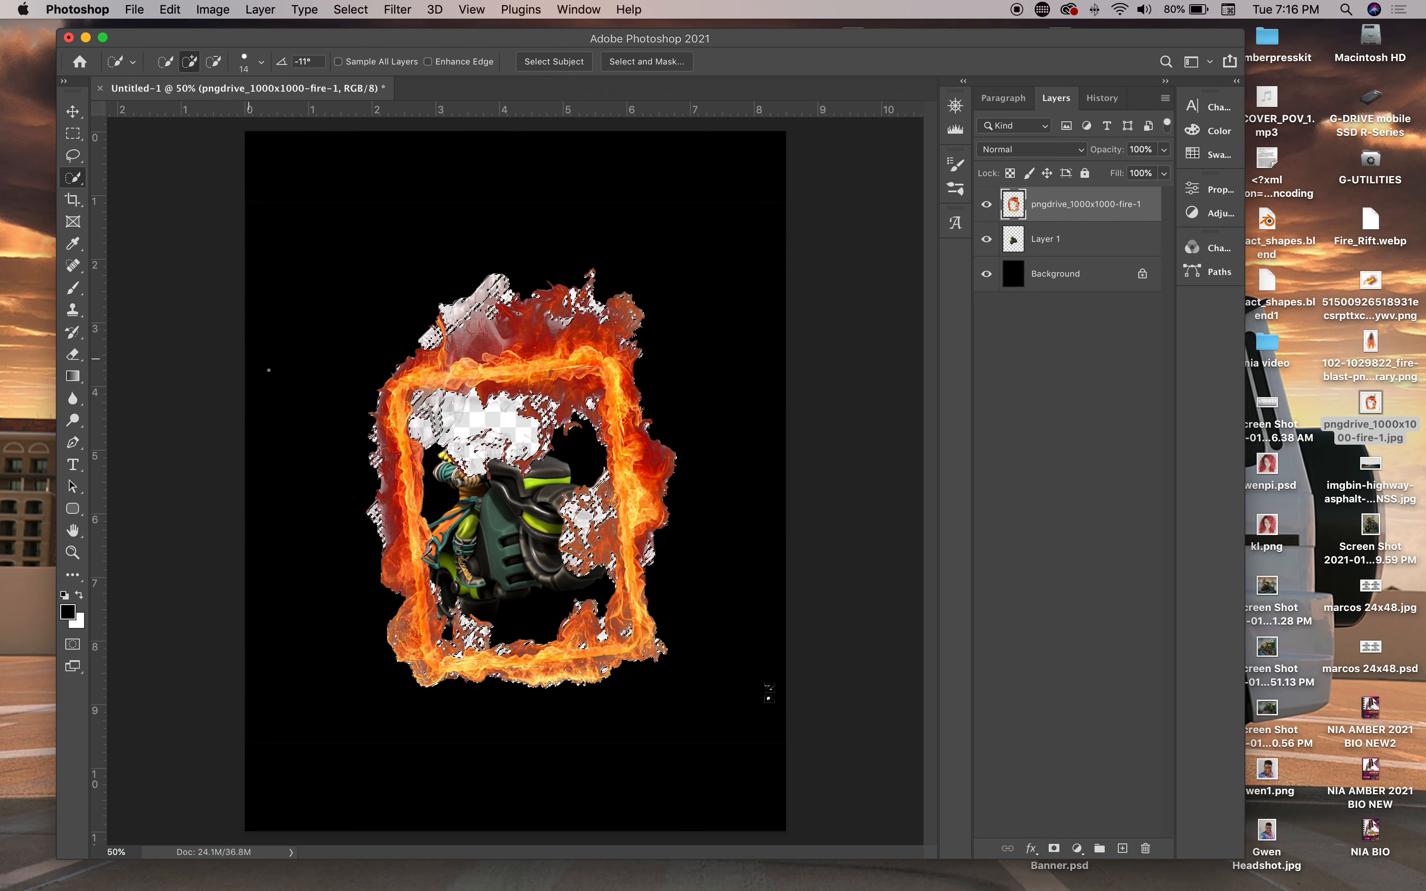
key(super+d)
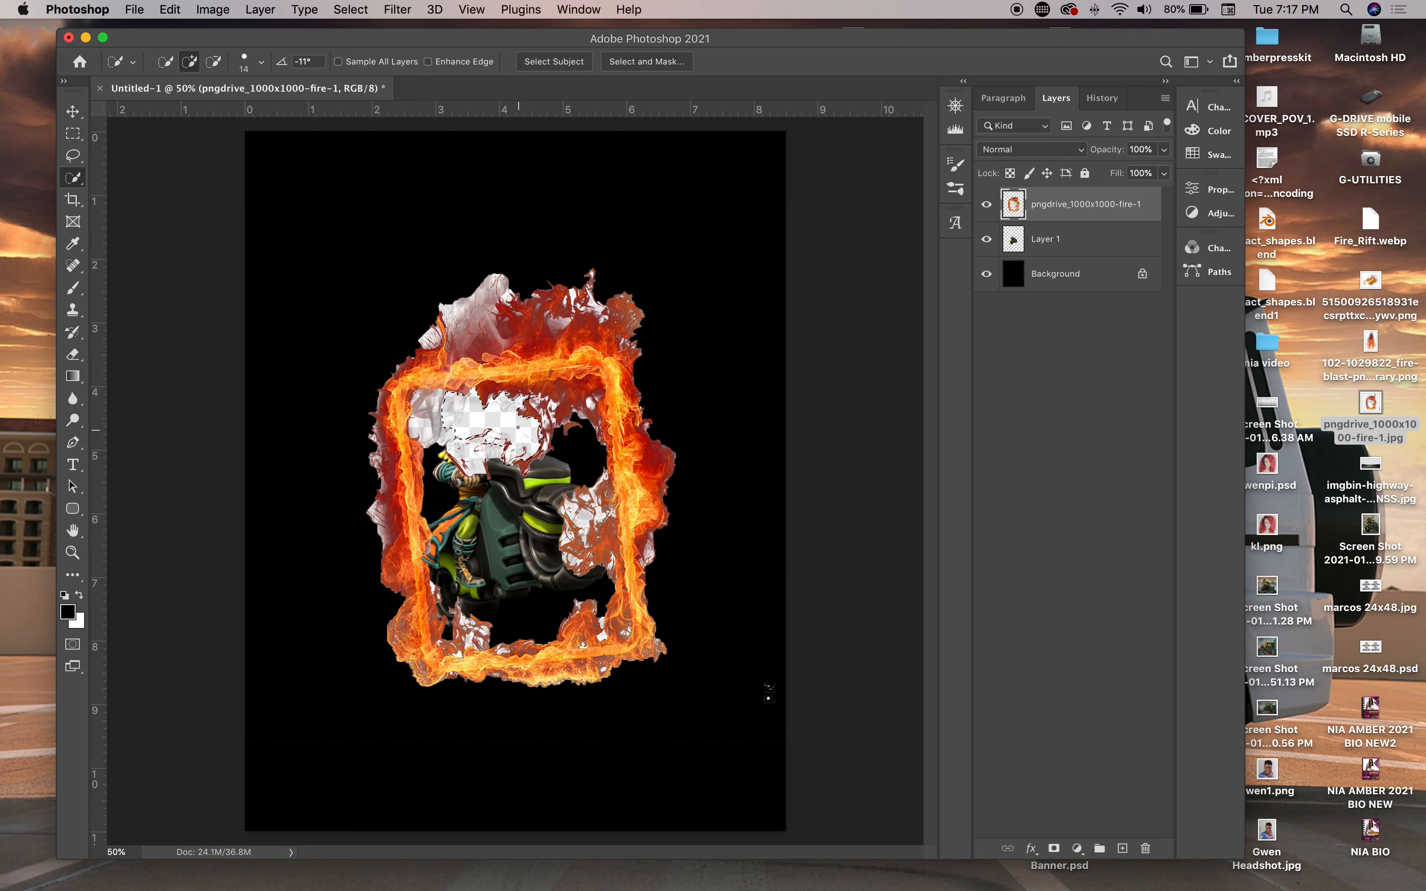
Extend the light patch selection to all similar areas of the fire layer, delete them and clear the selection
click(350, 10)
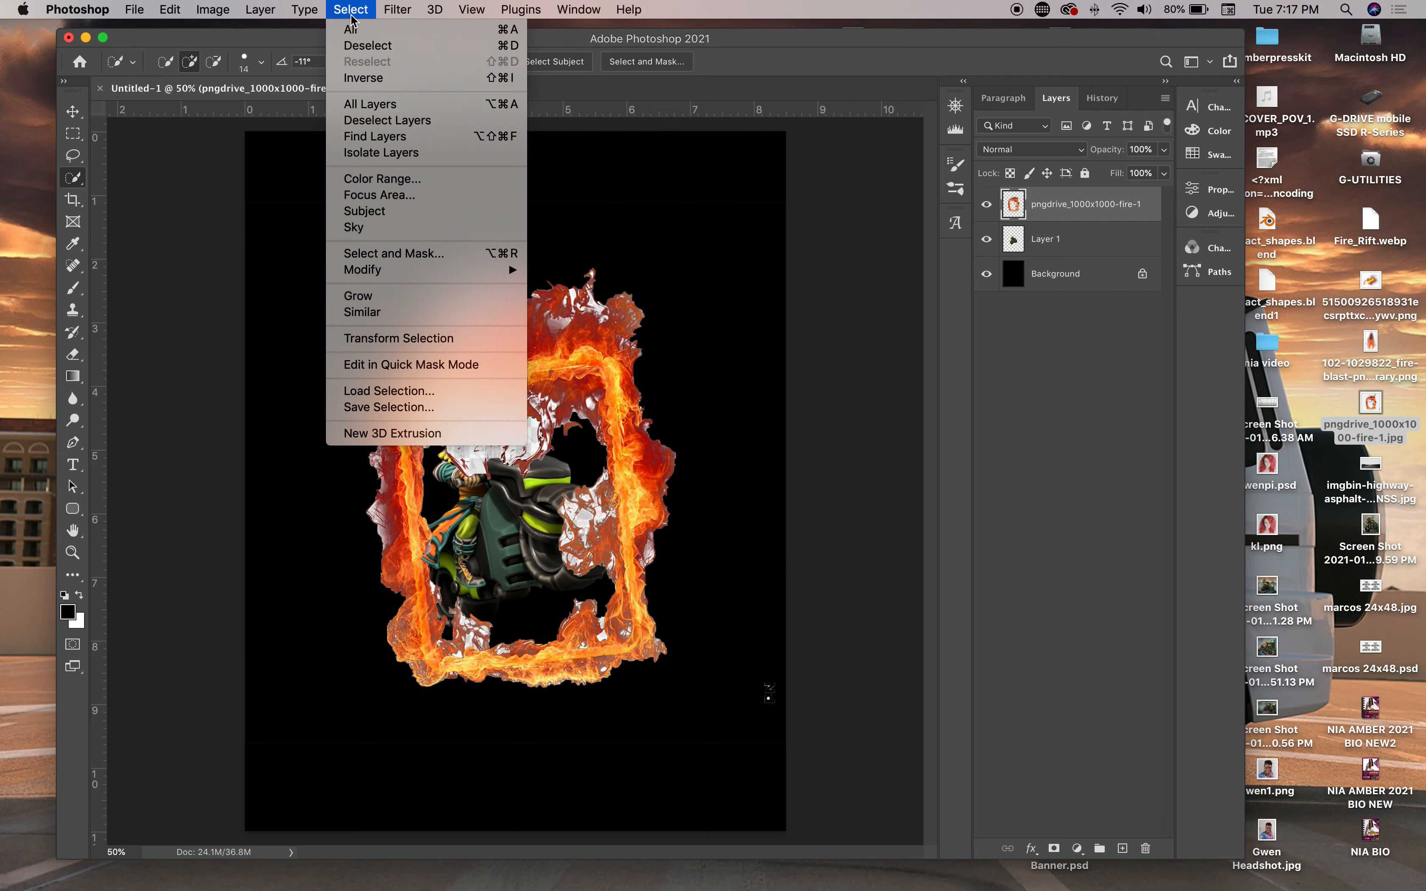
click(361, 312)
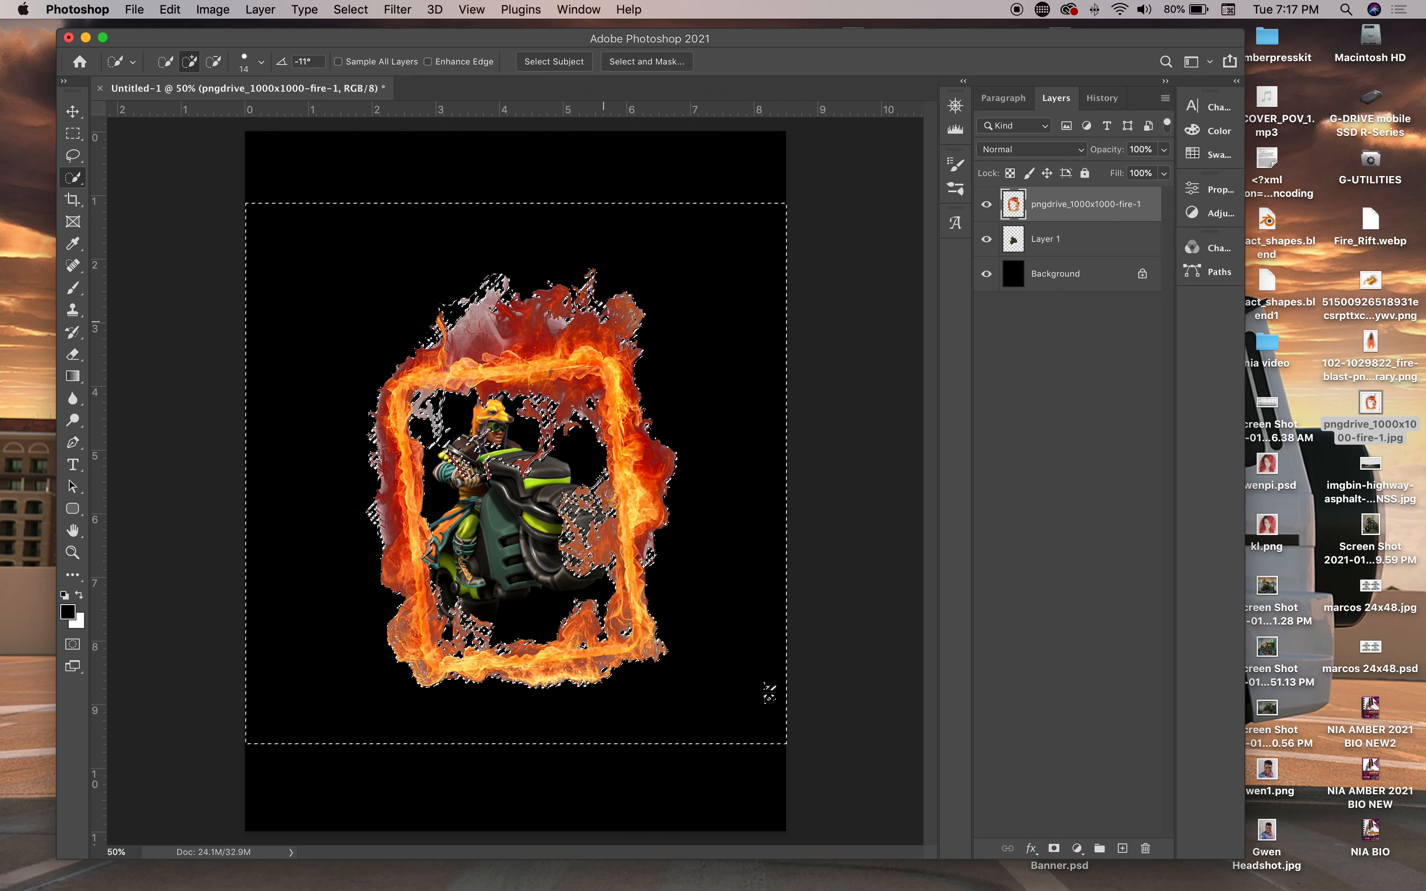
key(BackSpace)
key(super+d)
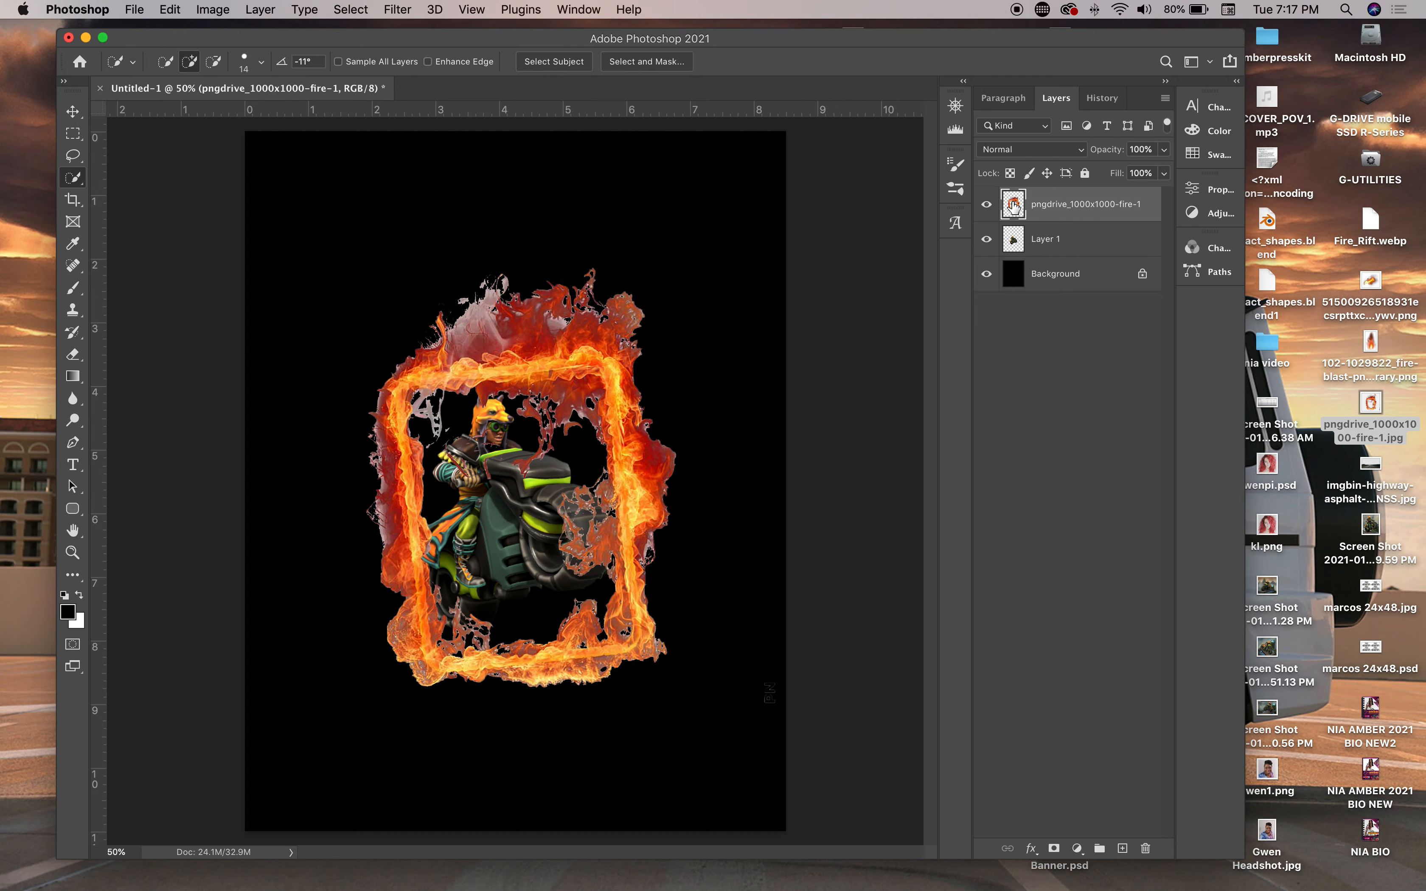
Load the fire layer's outline as a selection and contract it by 2 pixels
super+click(1013, 205)
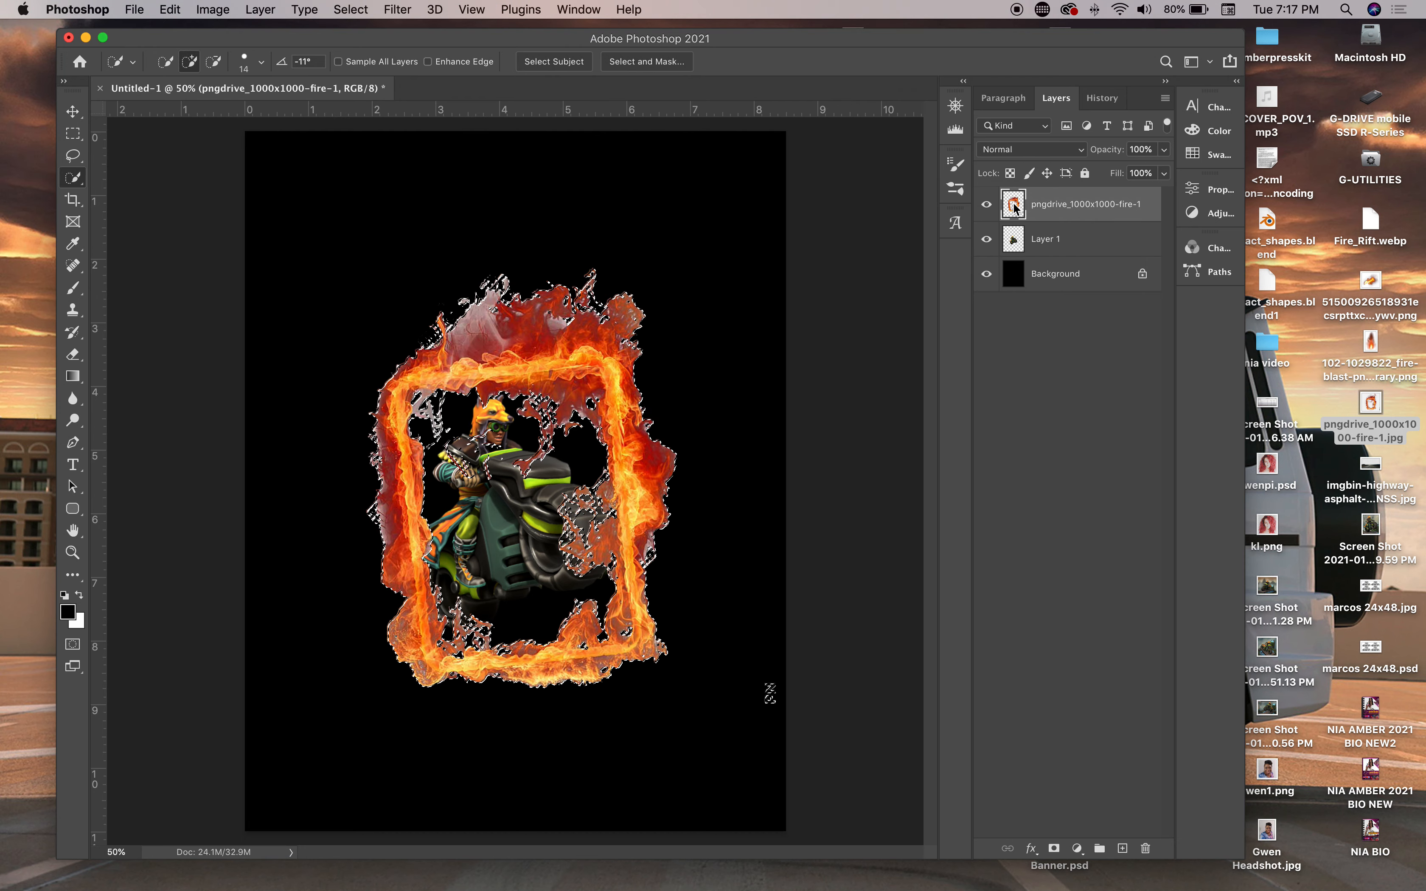
click(350, 10)
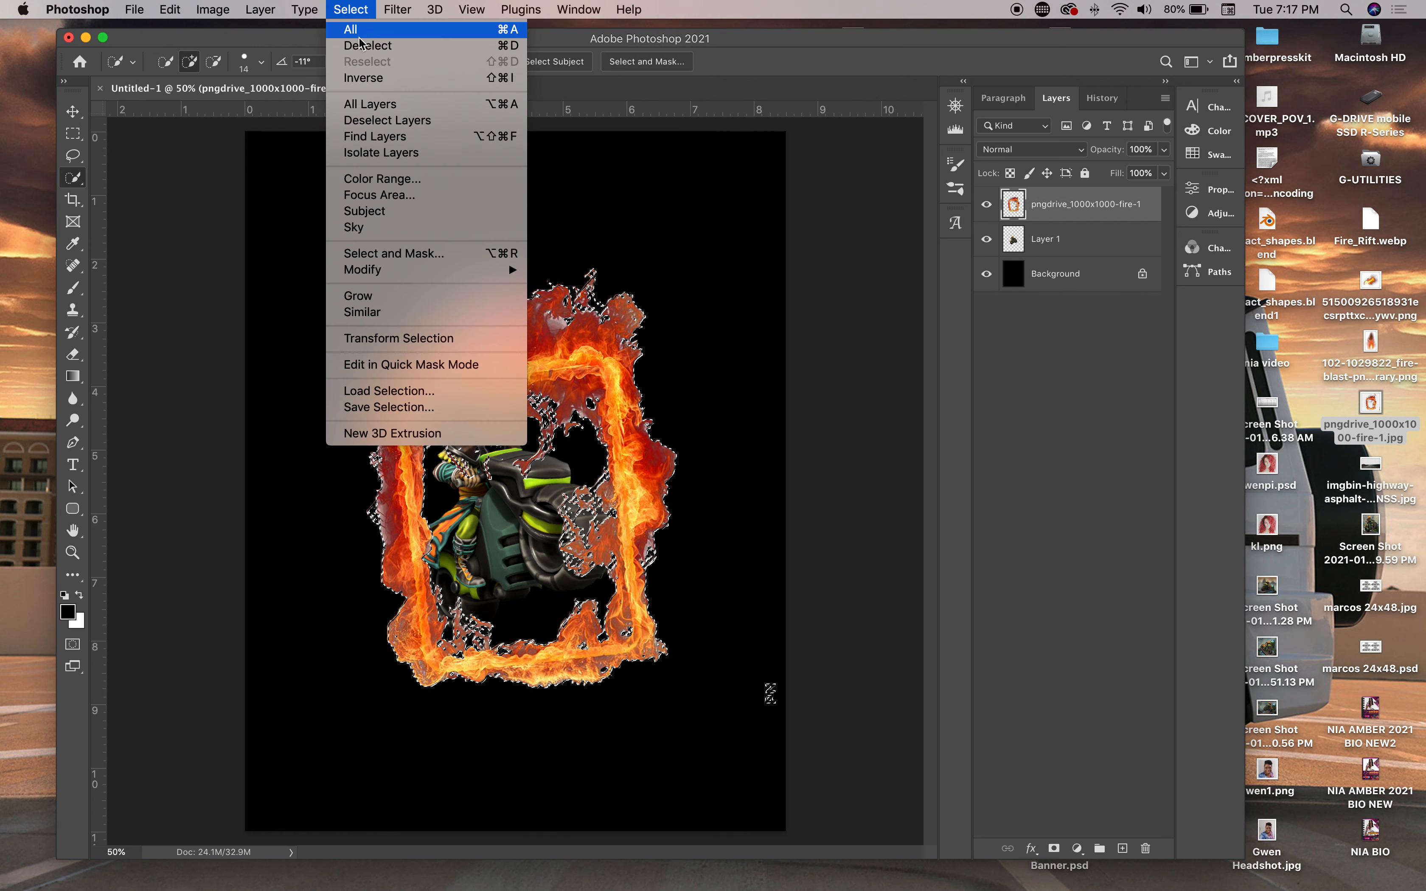
mouse_move(361, 282)
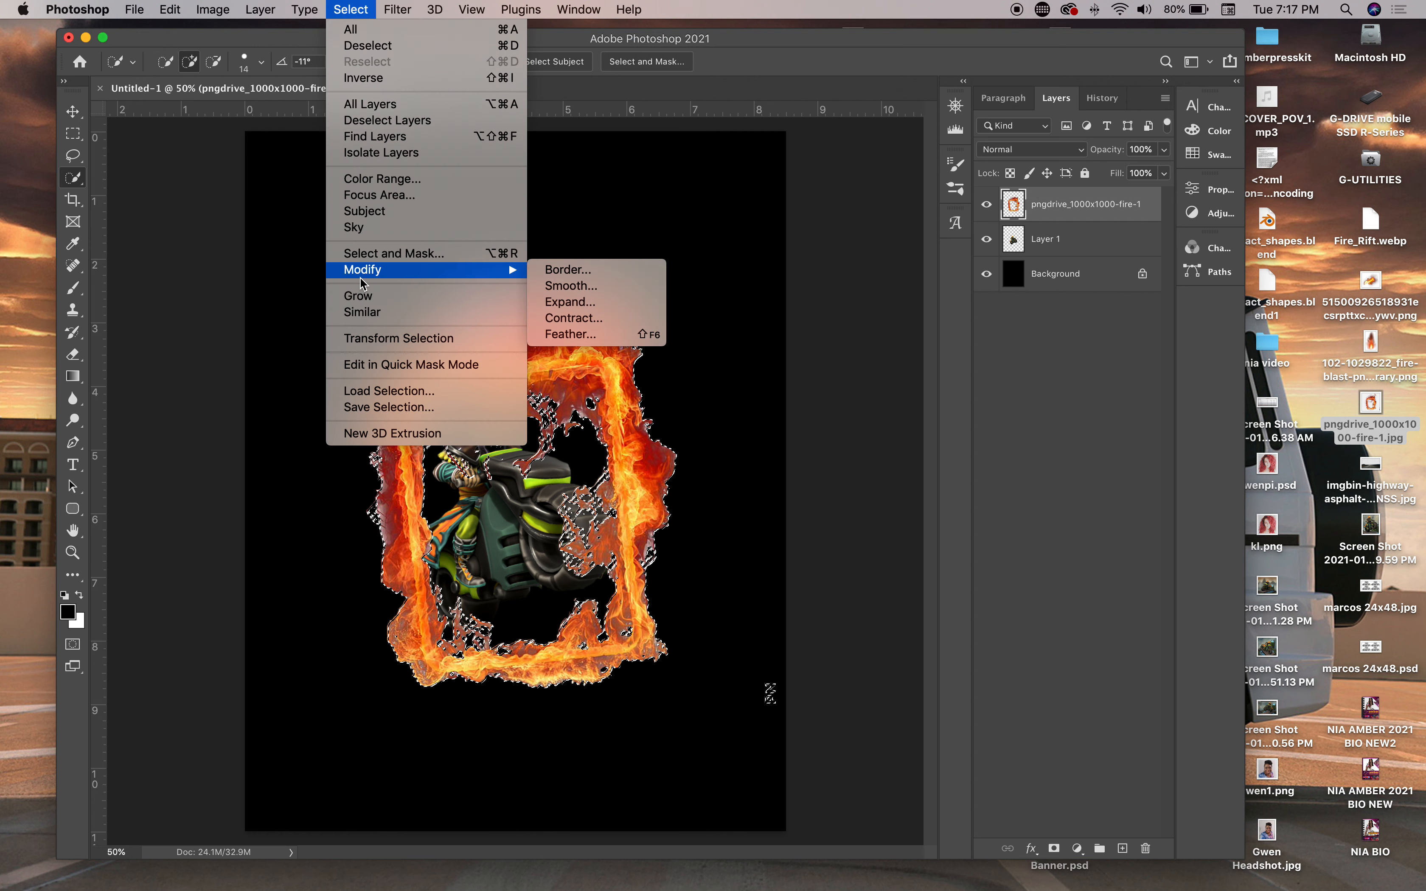
click(560, 318)
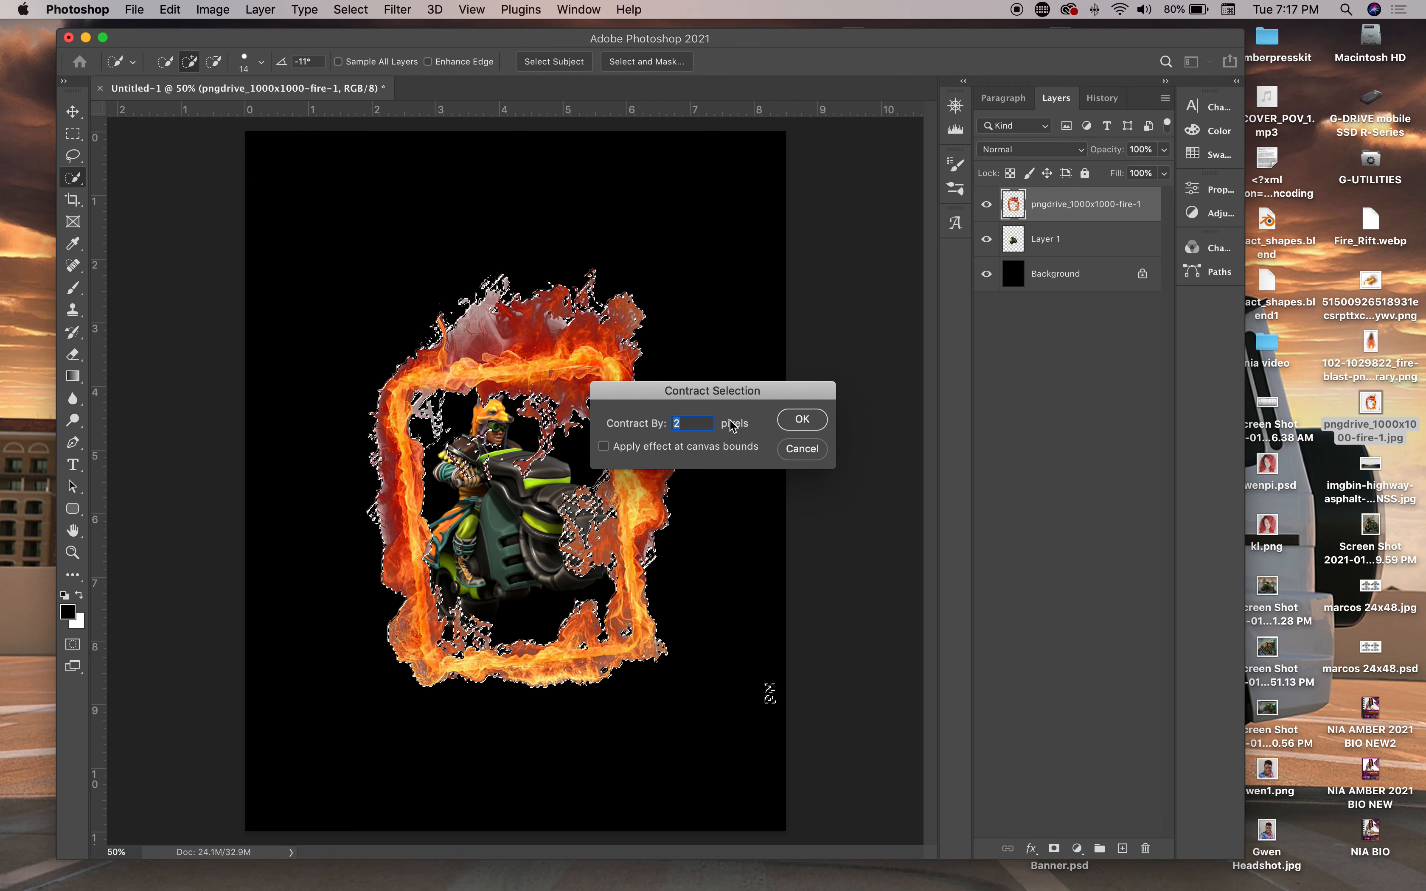
click(803, 419)
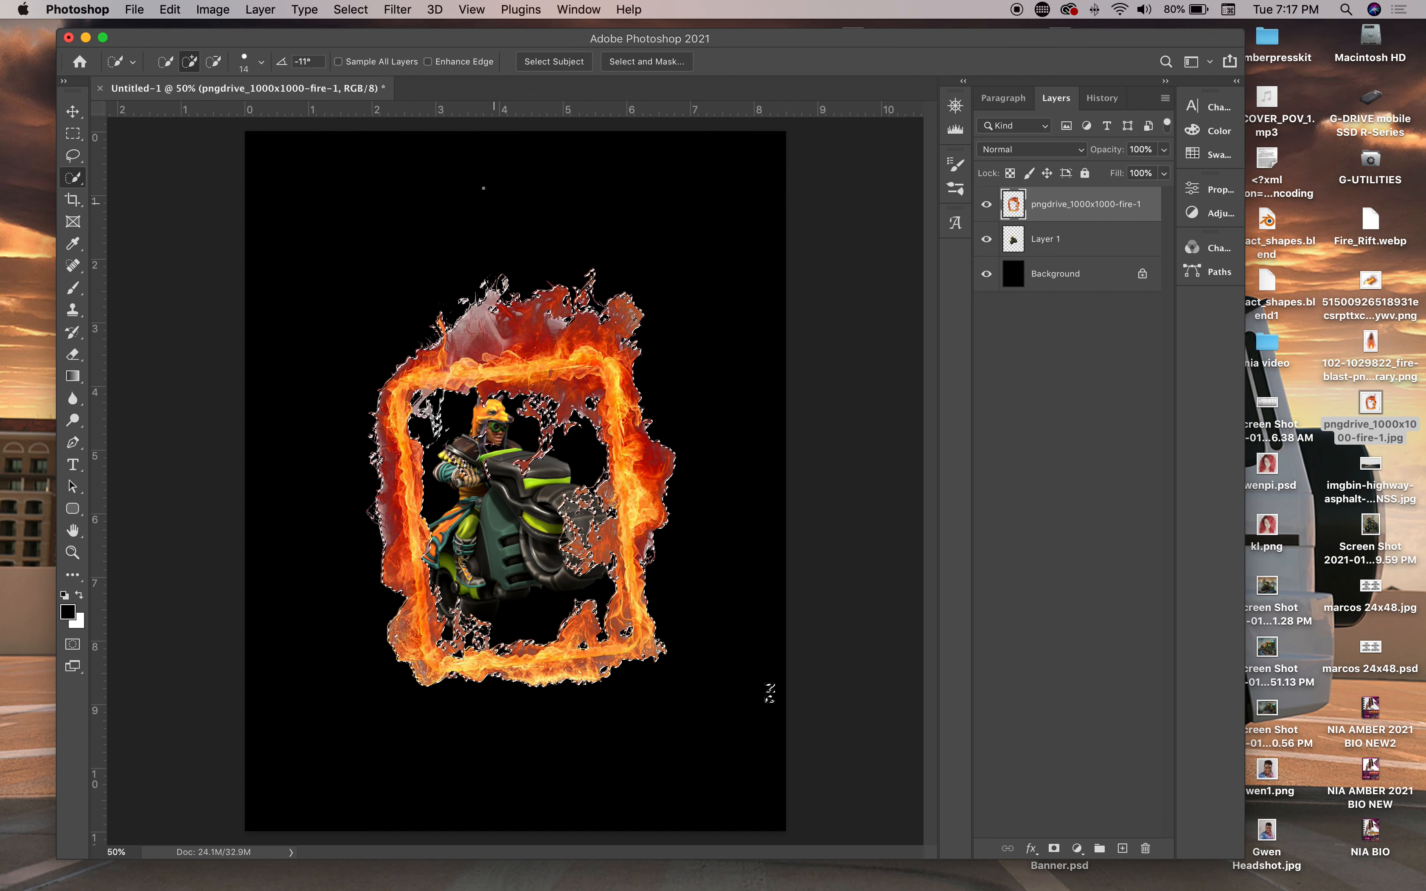
Feather the contracted fire selection with a radius of 2 pixels
click(353, 10)
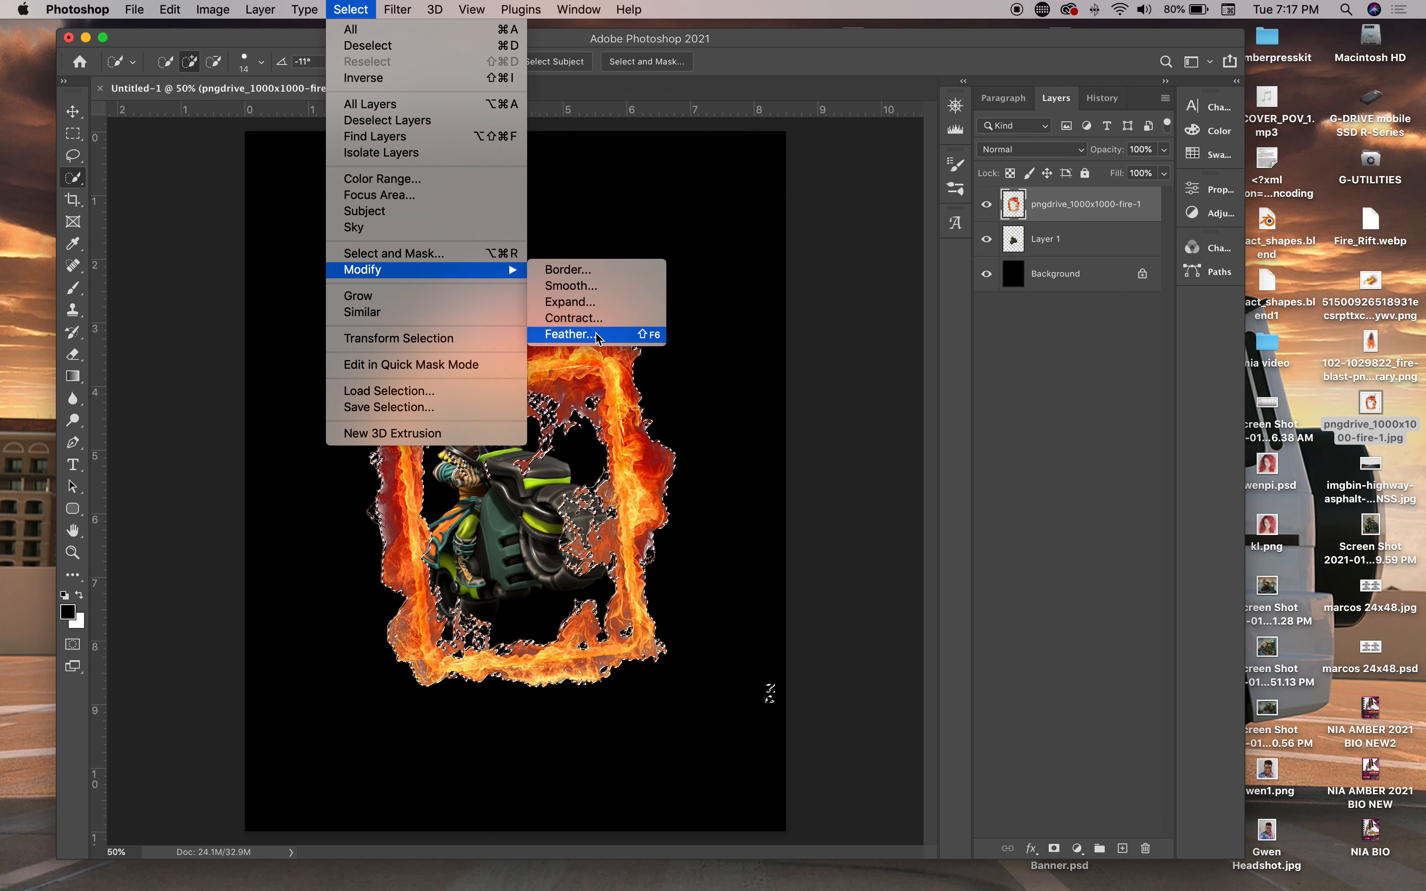
click(596, 335)
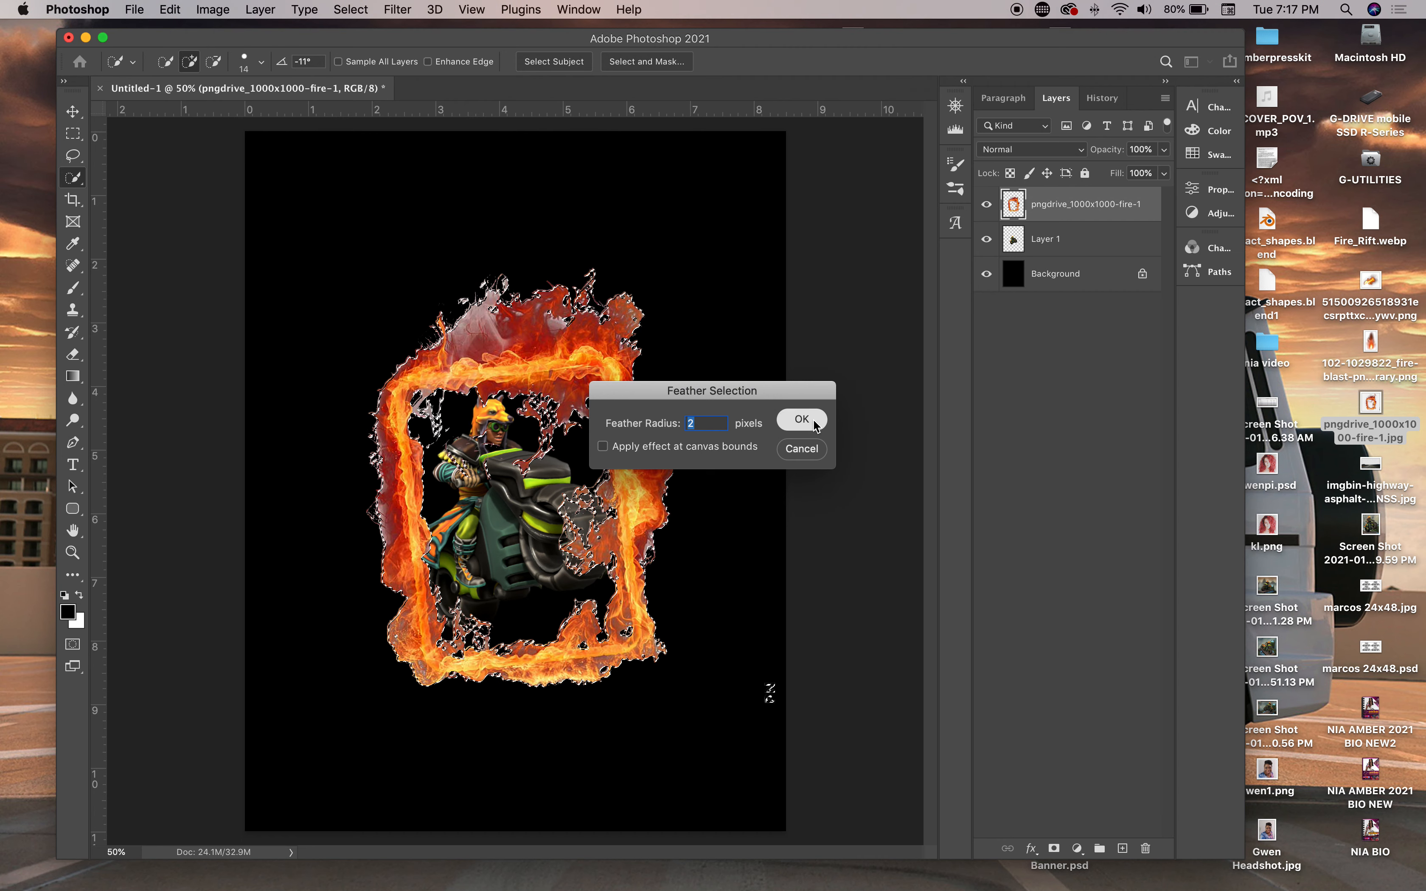
click(804, 420)
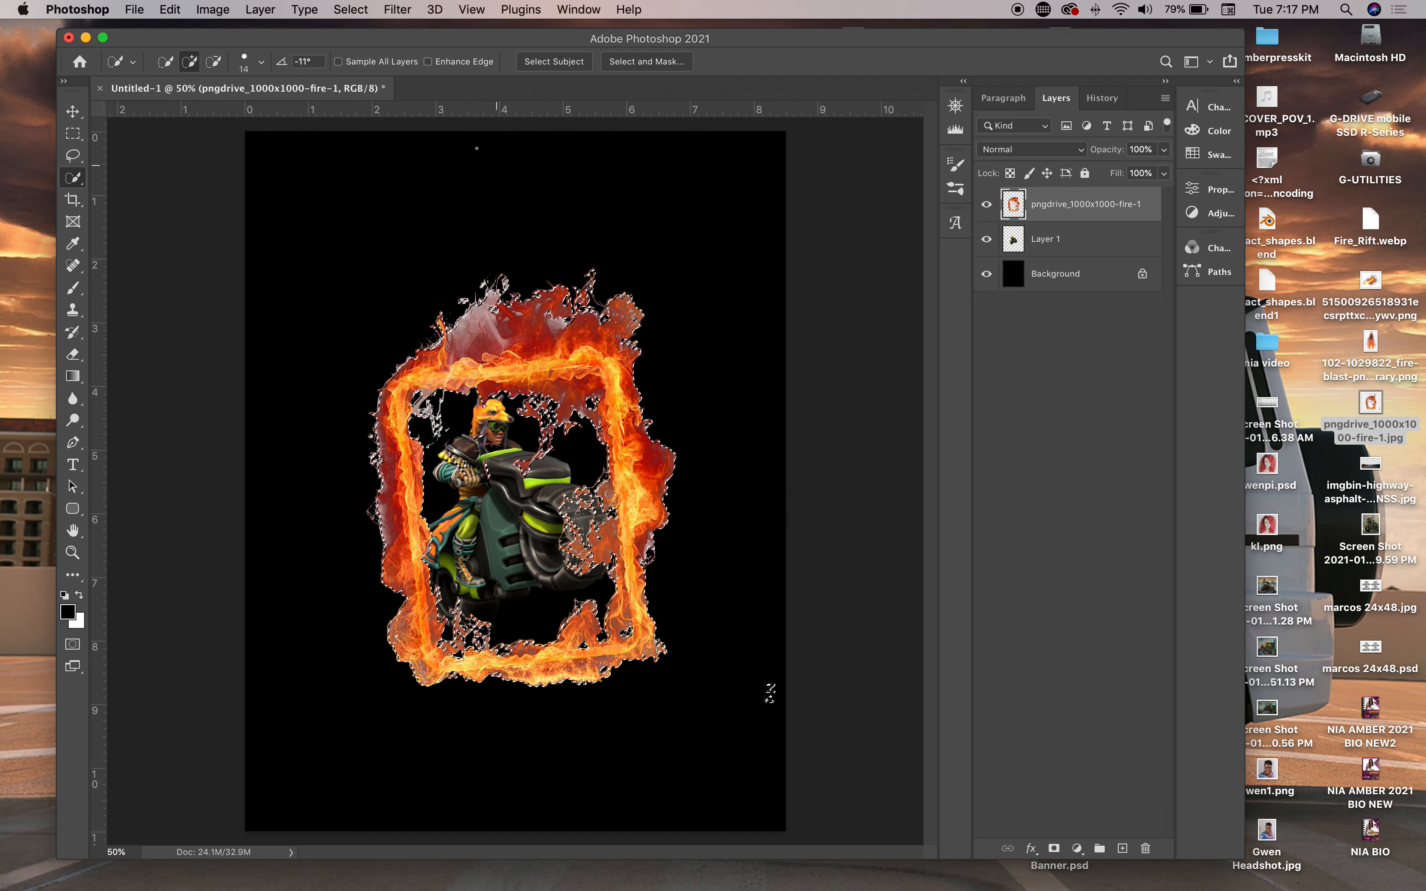
Invert the feathered fire selection to delete the leftover fringe around the flames, and clear the selection
click(335, 10)
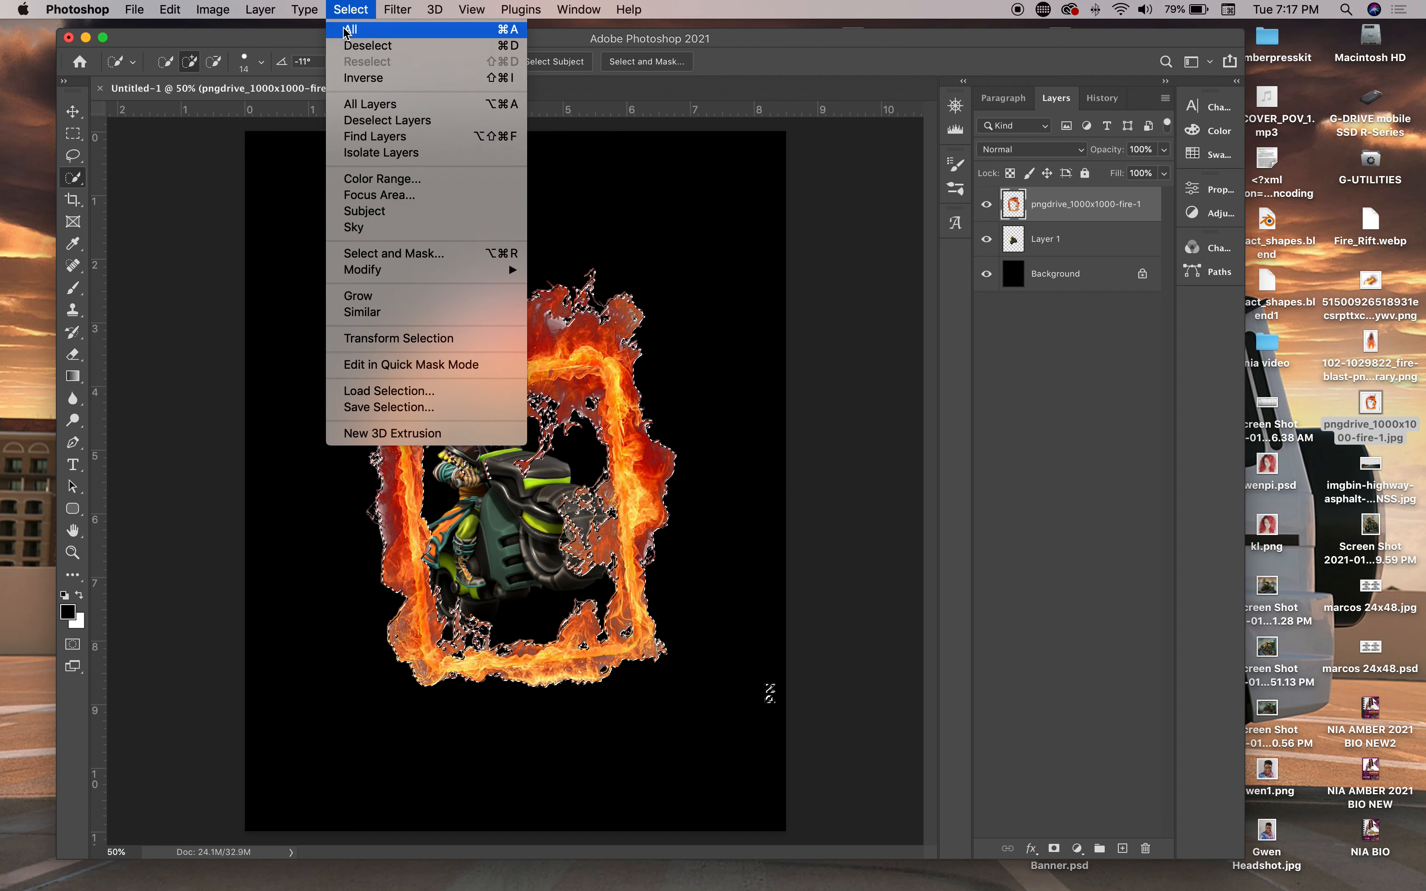
click(352, 75)
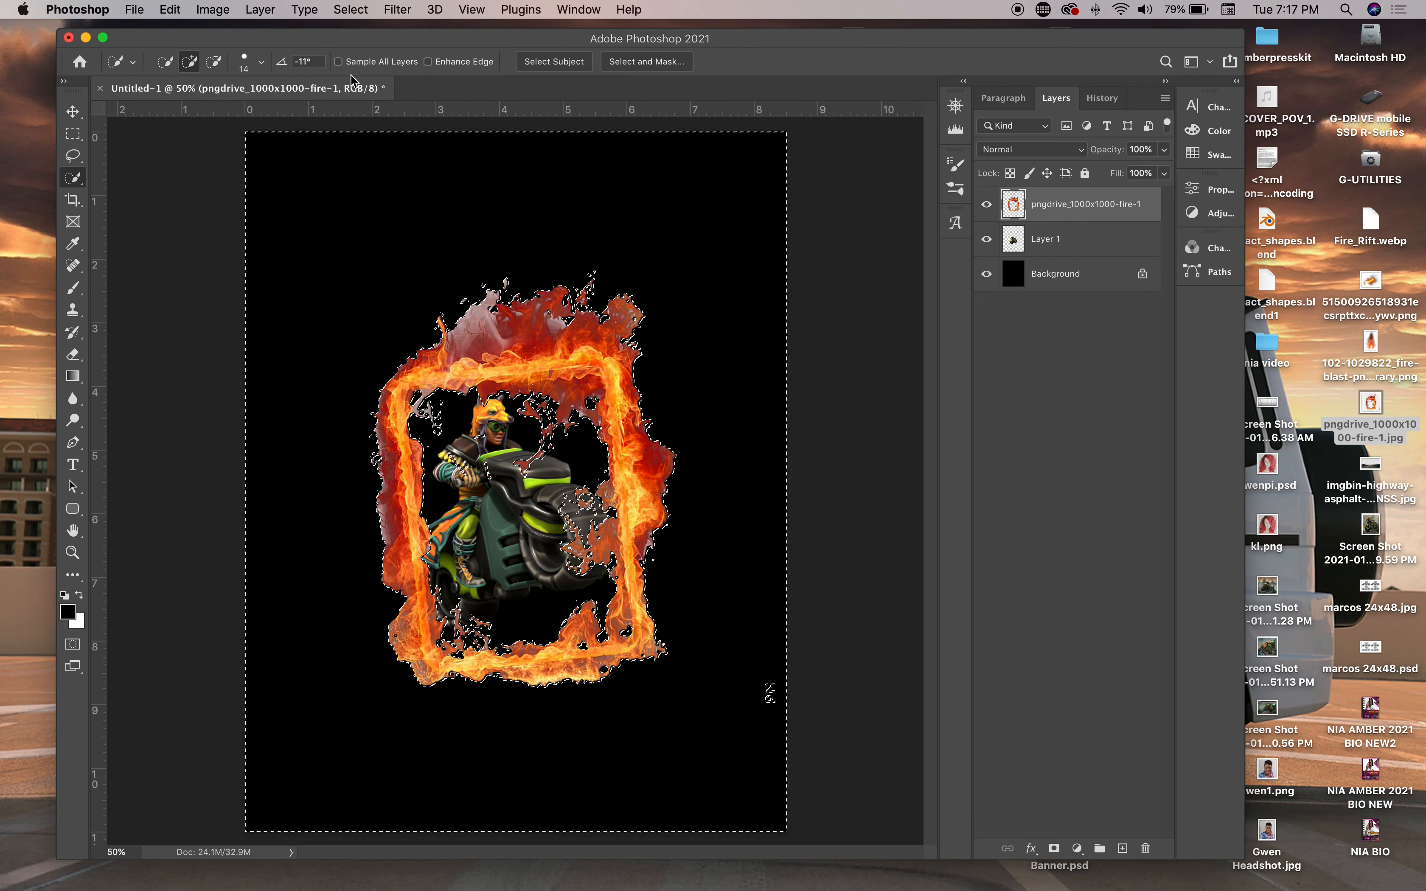
key(super+d)
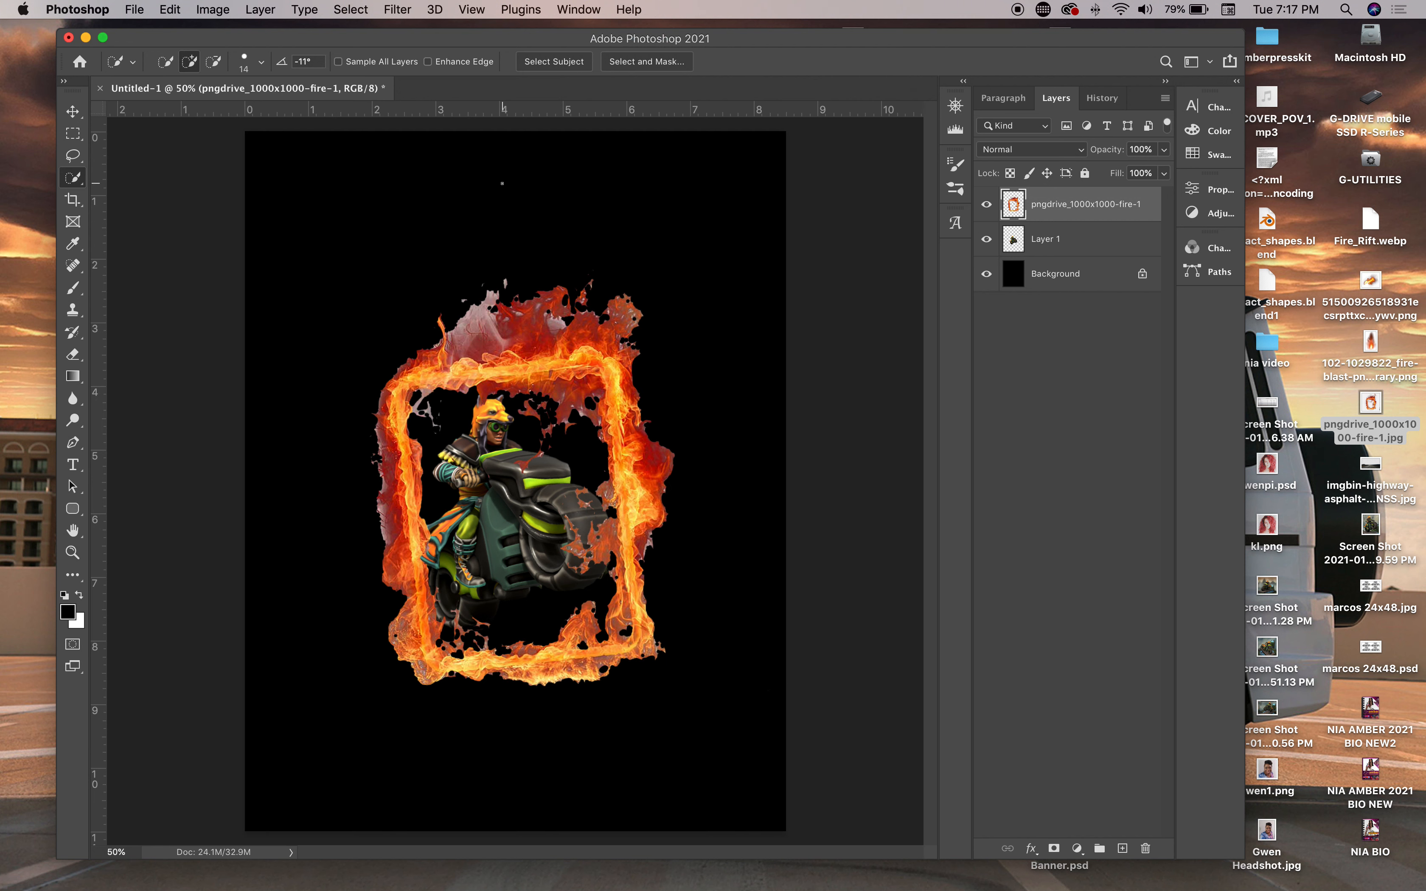
Straighten the fire frame with a rotation of about 3.4° and enlarge it to about 114% around the rider
click(71, 112)
drag(504, 354, 513, 341)
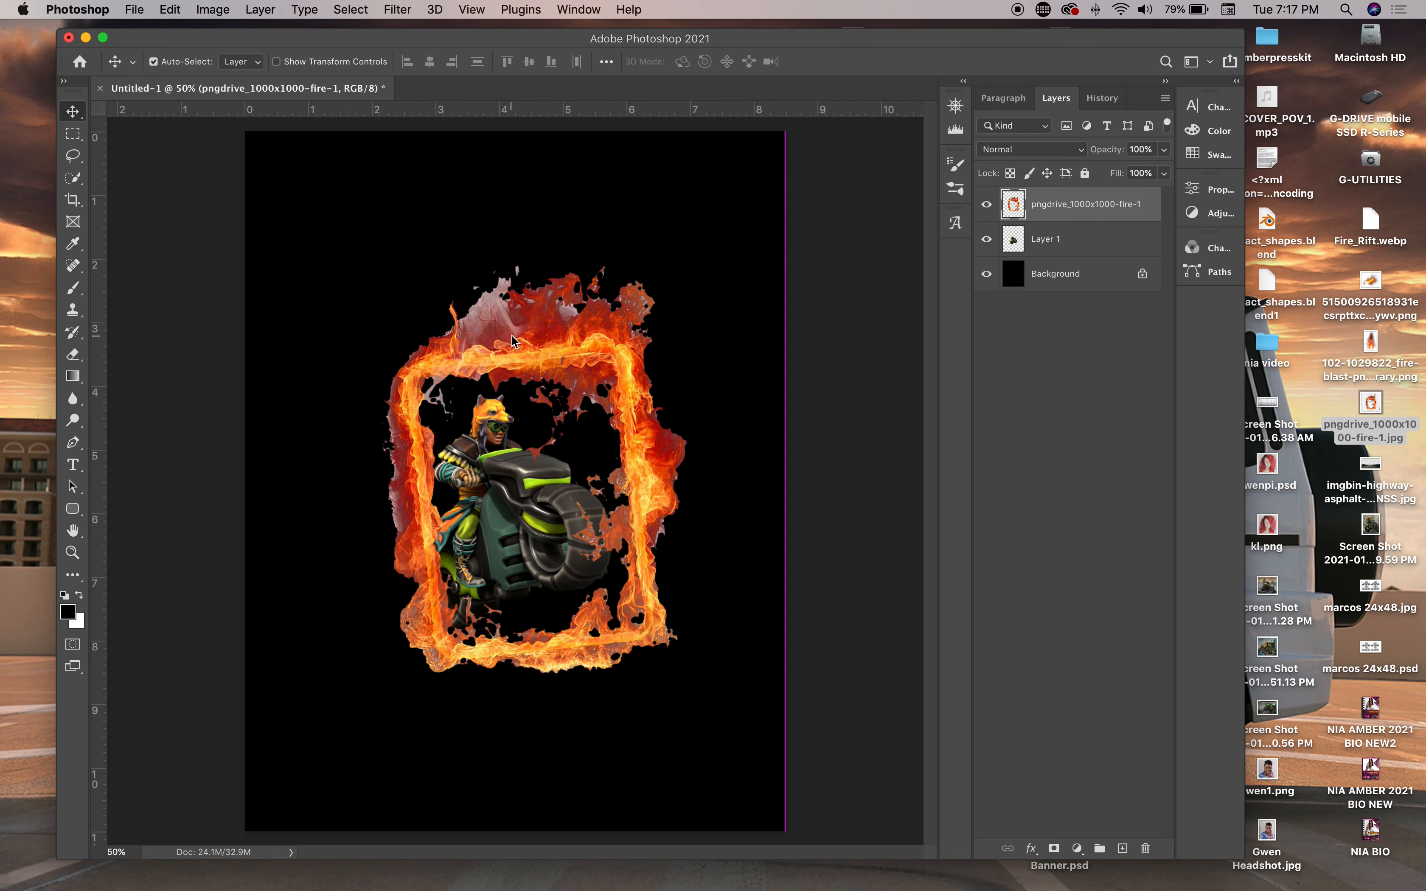
key(super+t)
mouse_move(801, 236)
mouse_down()
mouse_move(831, 262)
mouse_move(819, 253)
mouse_up()
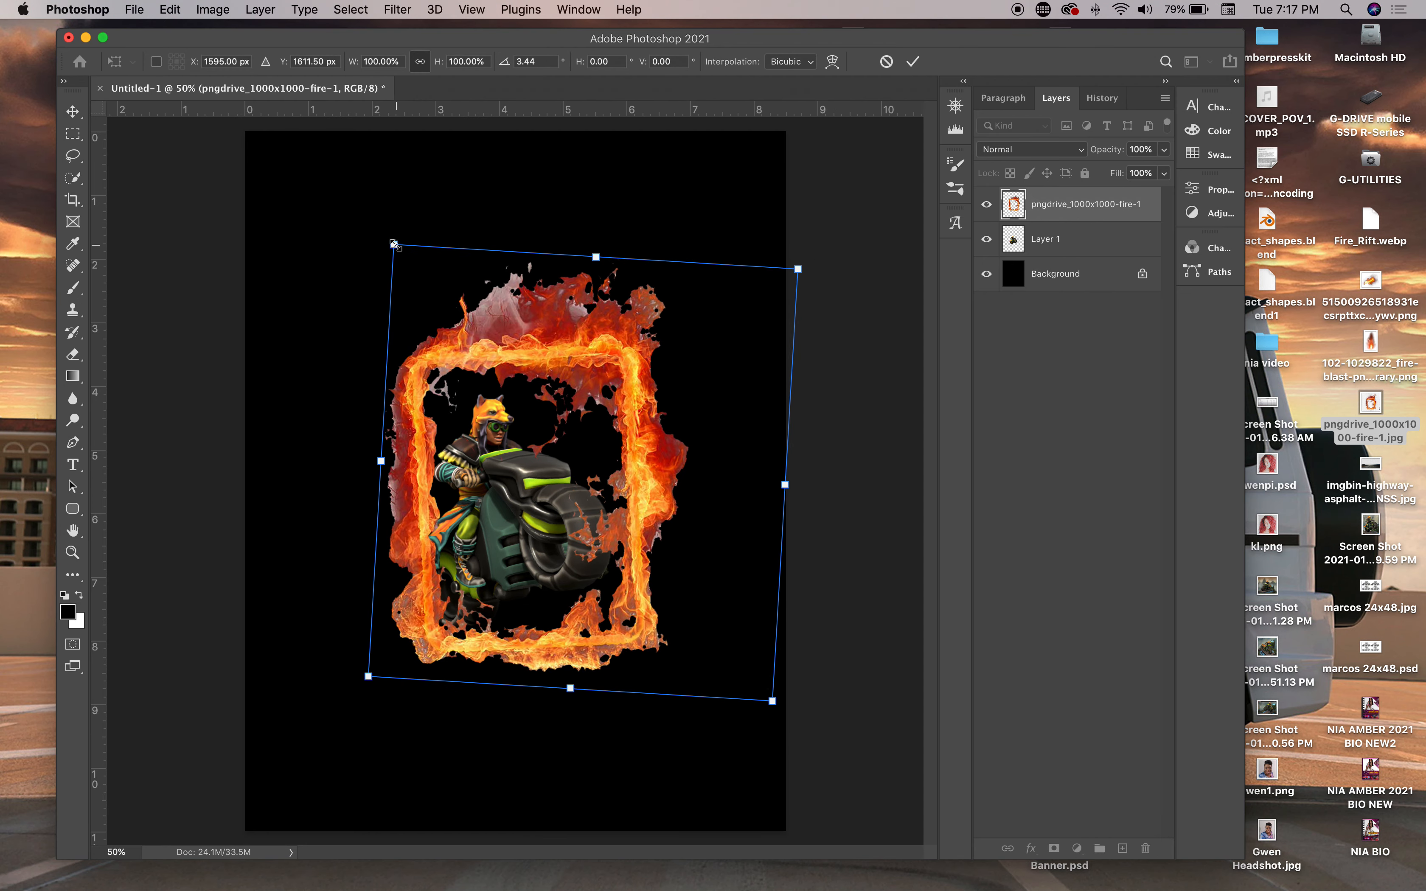
drag(391, 243, 341, 181)
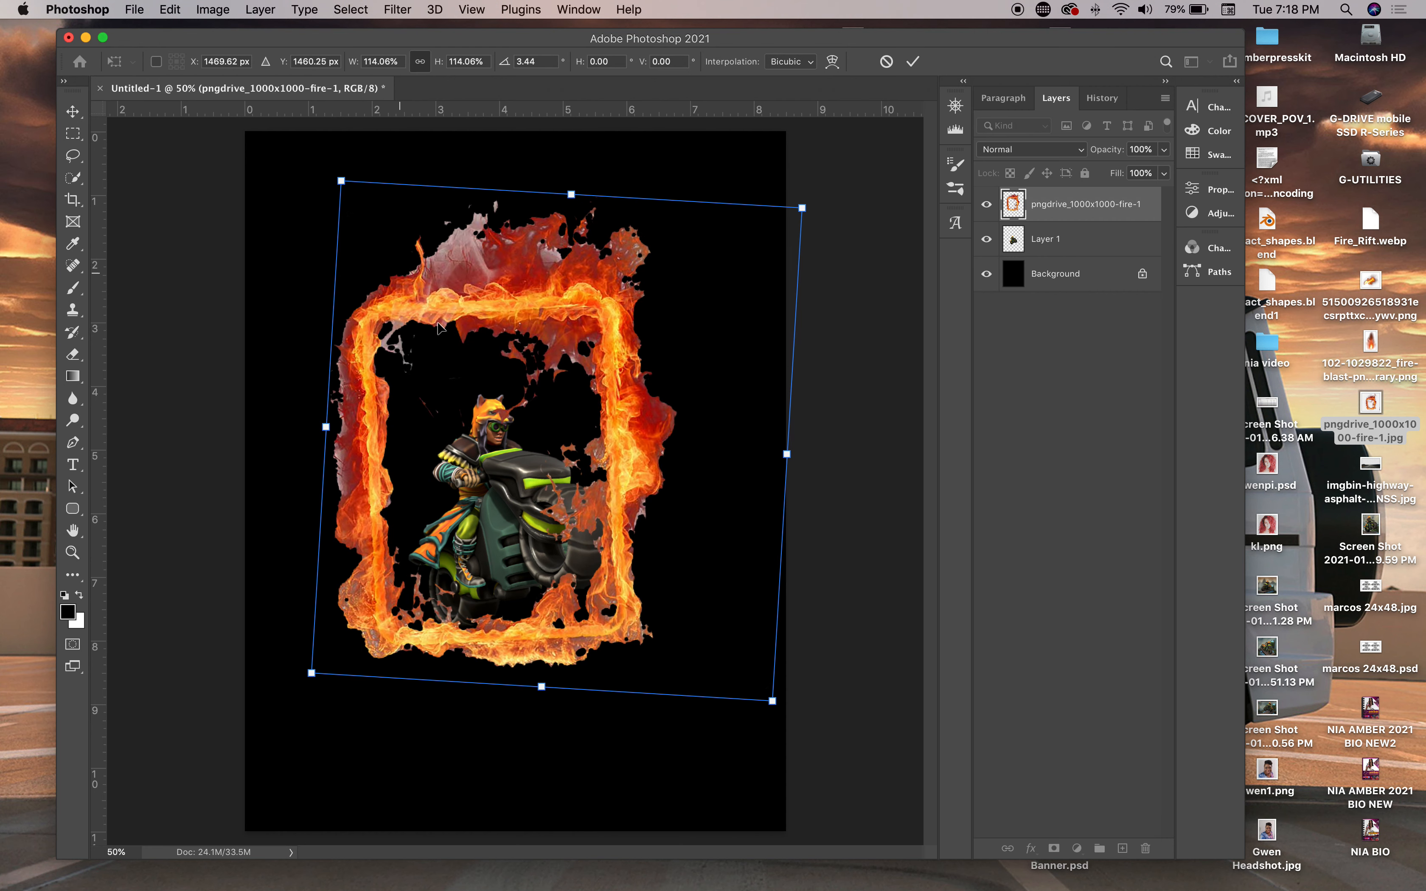
drag(633, 420, 634, 442)
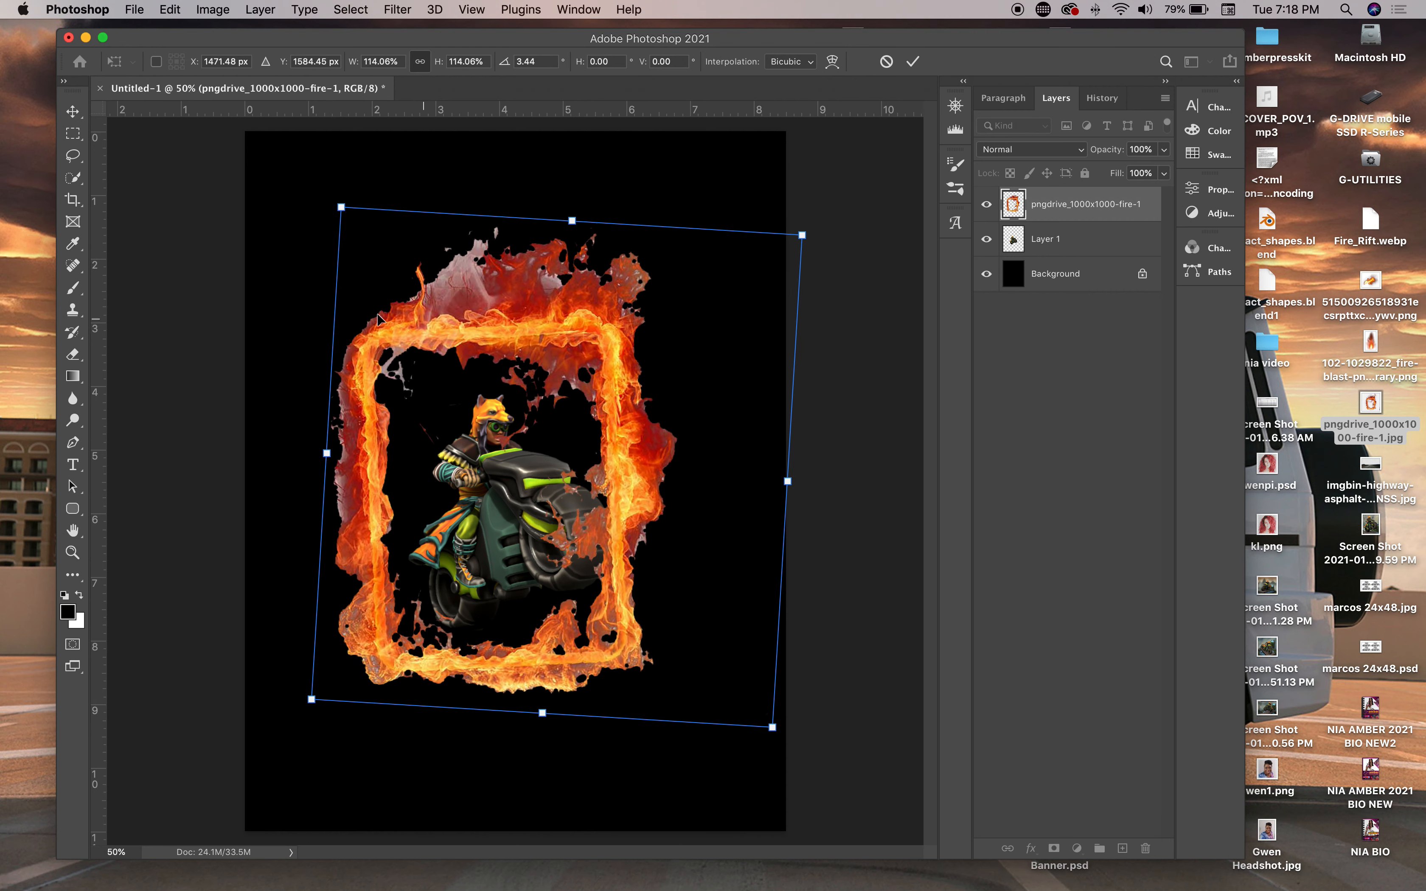
click(71, 118)
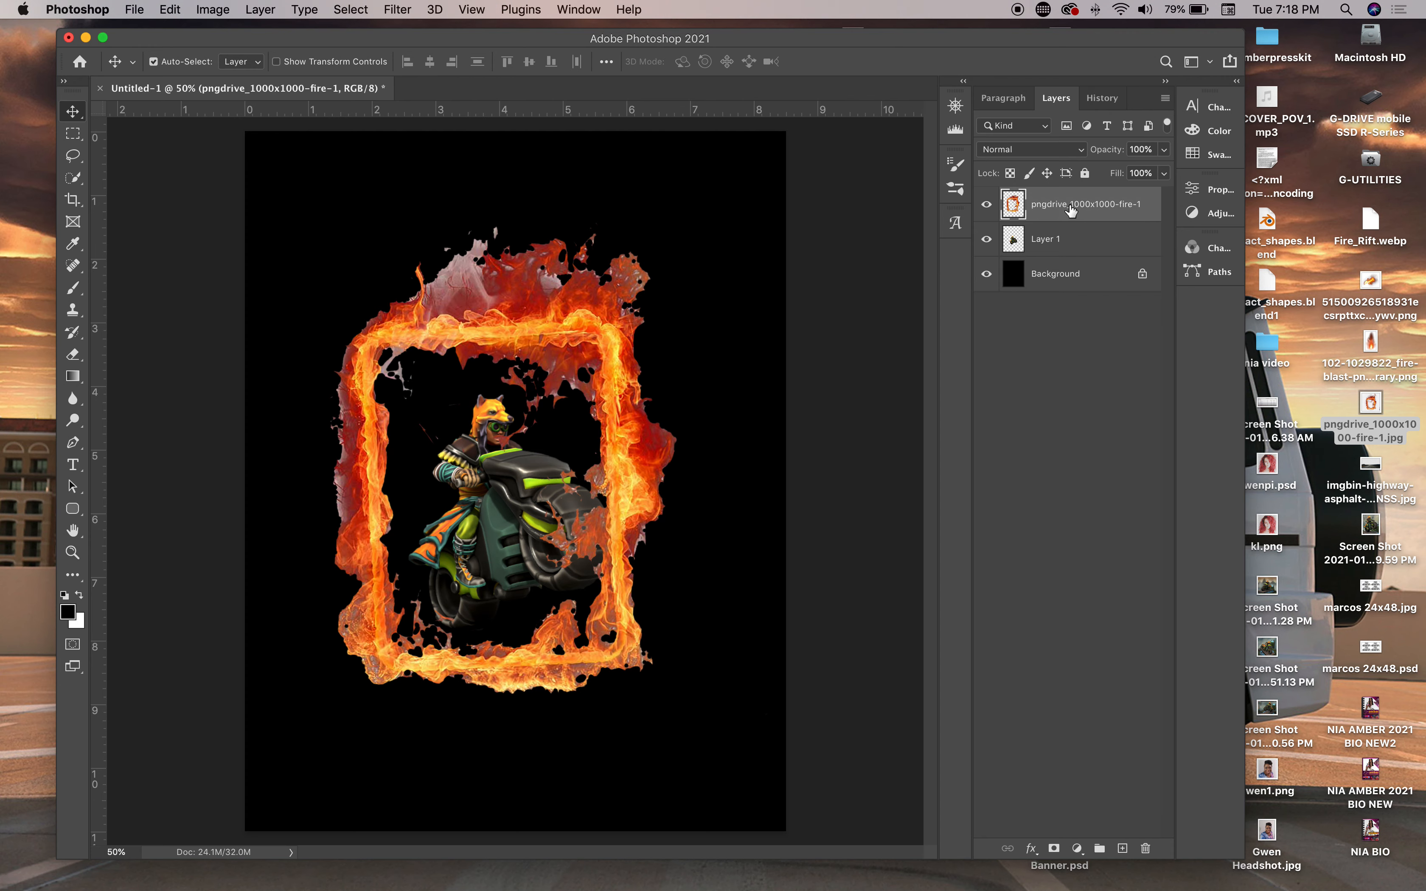
Rename the flame image's layer as "fire" and the rider's layer as "bike"
double_click(1080, 205)
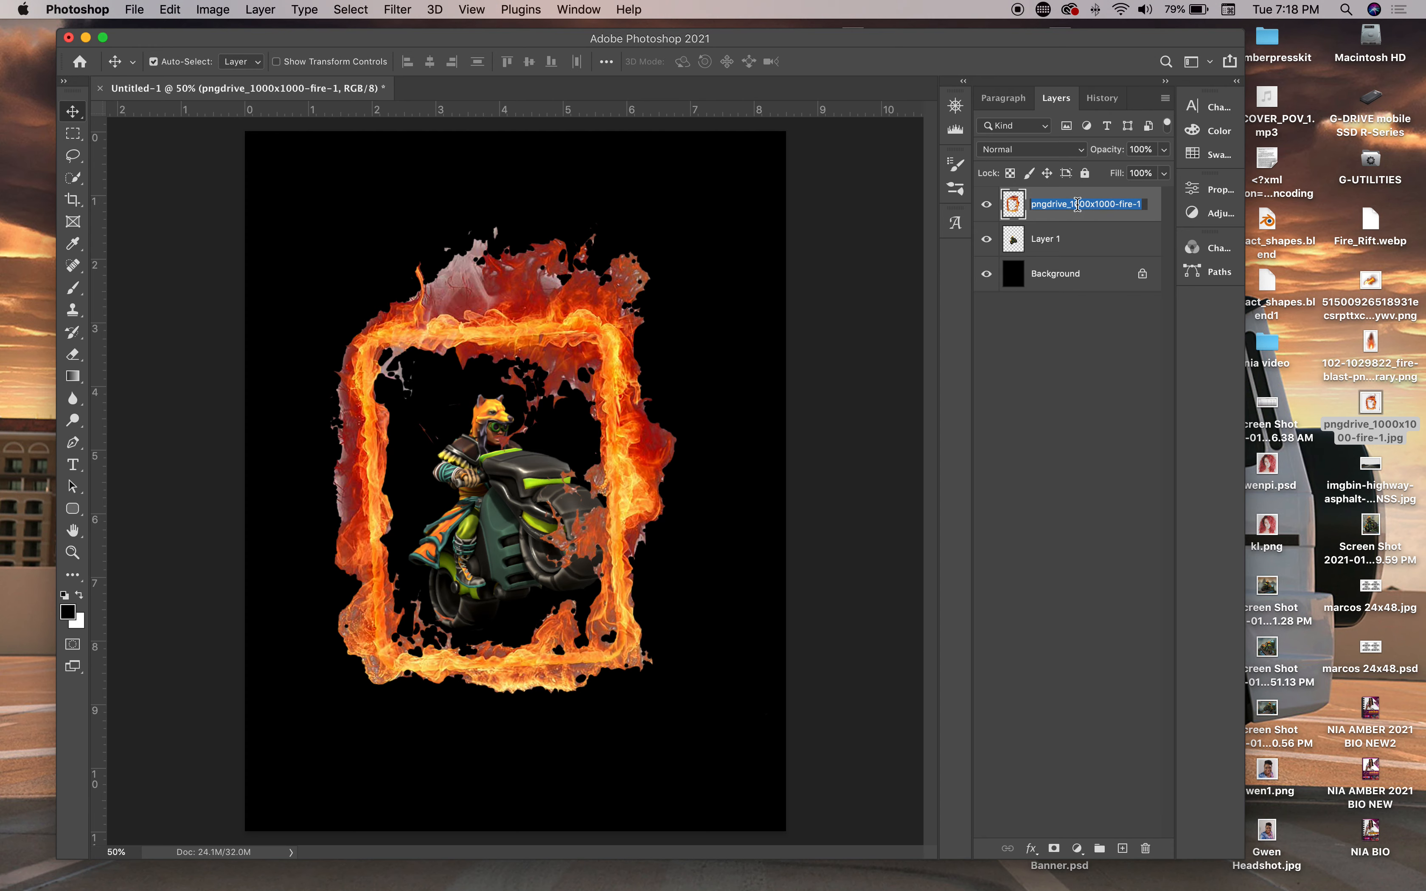
text(fire)
key(Return)
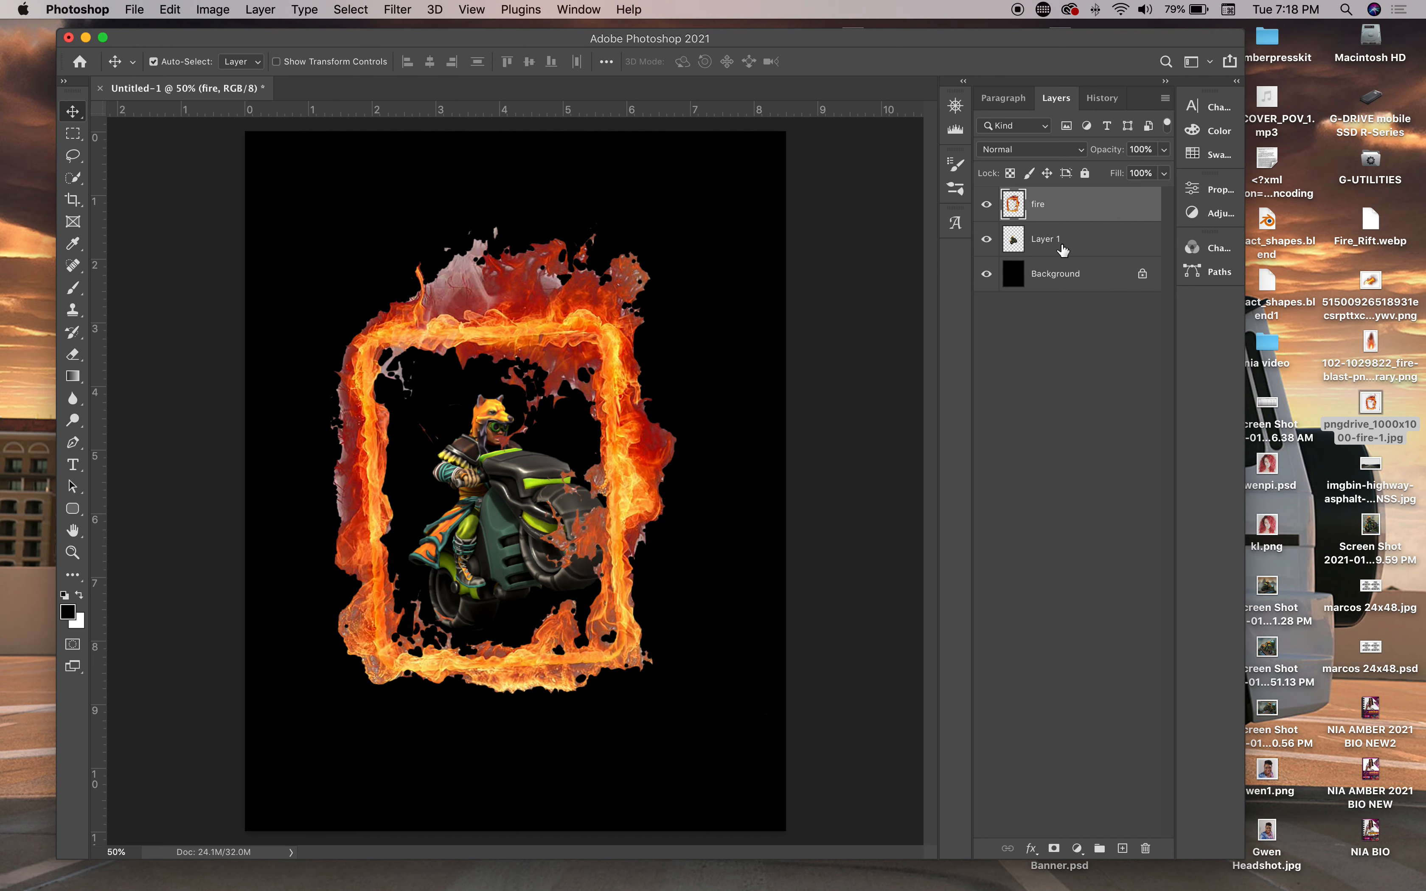
click(1054, 246)
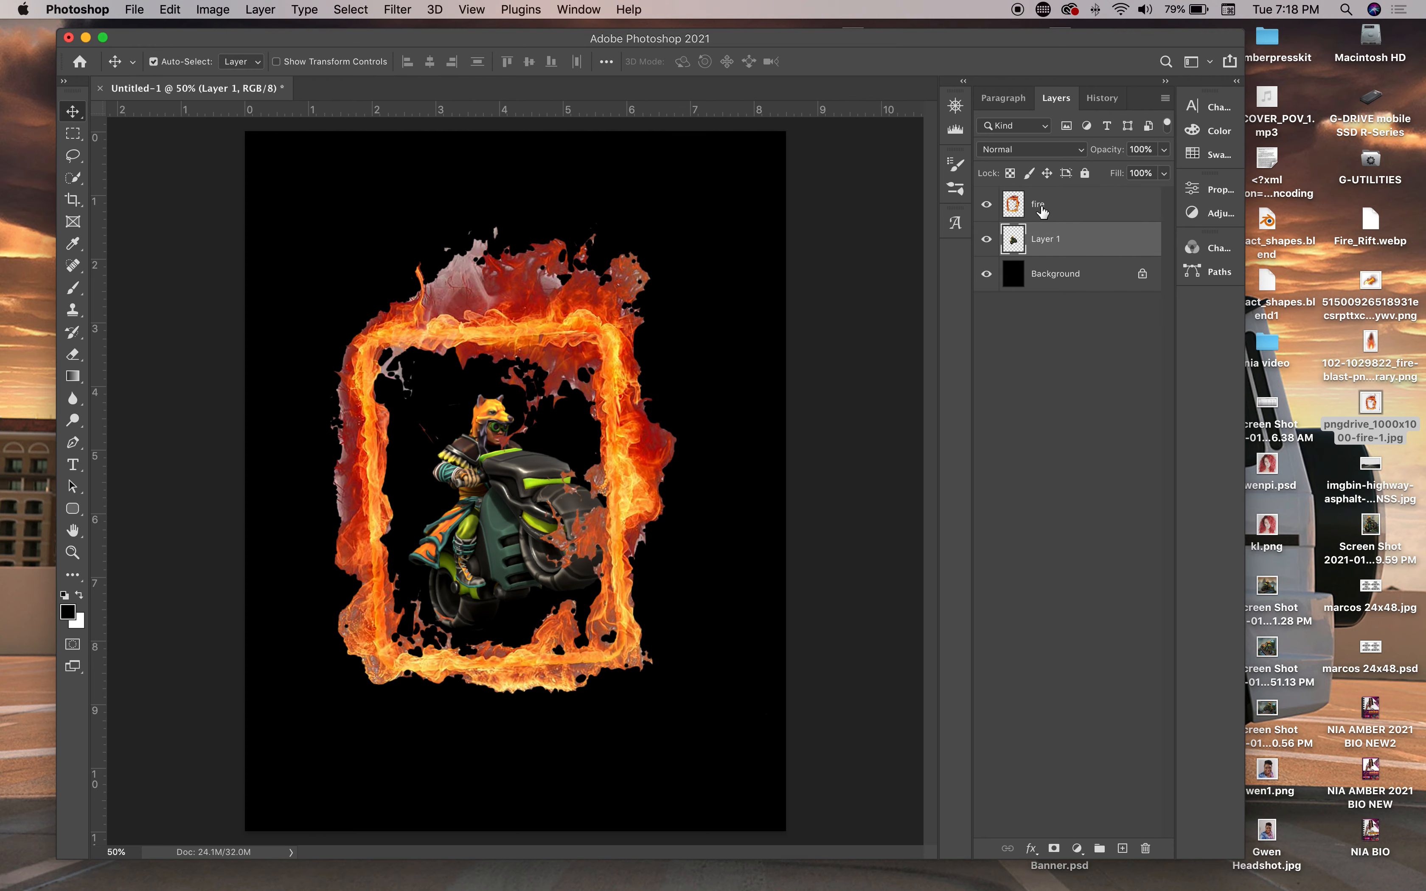
double_click(1055, 241)
text(bike)
key(Return)
Move the fire frame up and to the left, closer to the page's upper-left corner
drag(470, 313, 416, 277)
key(super+t)
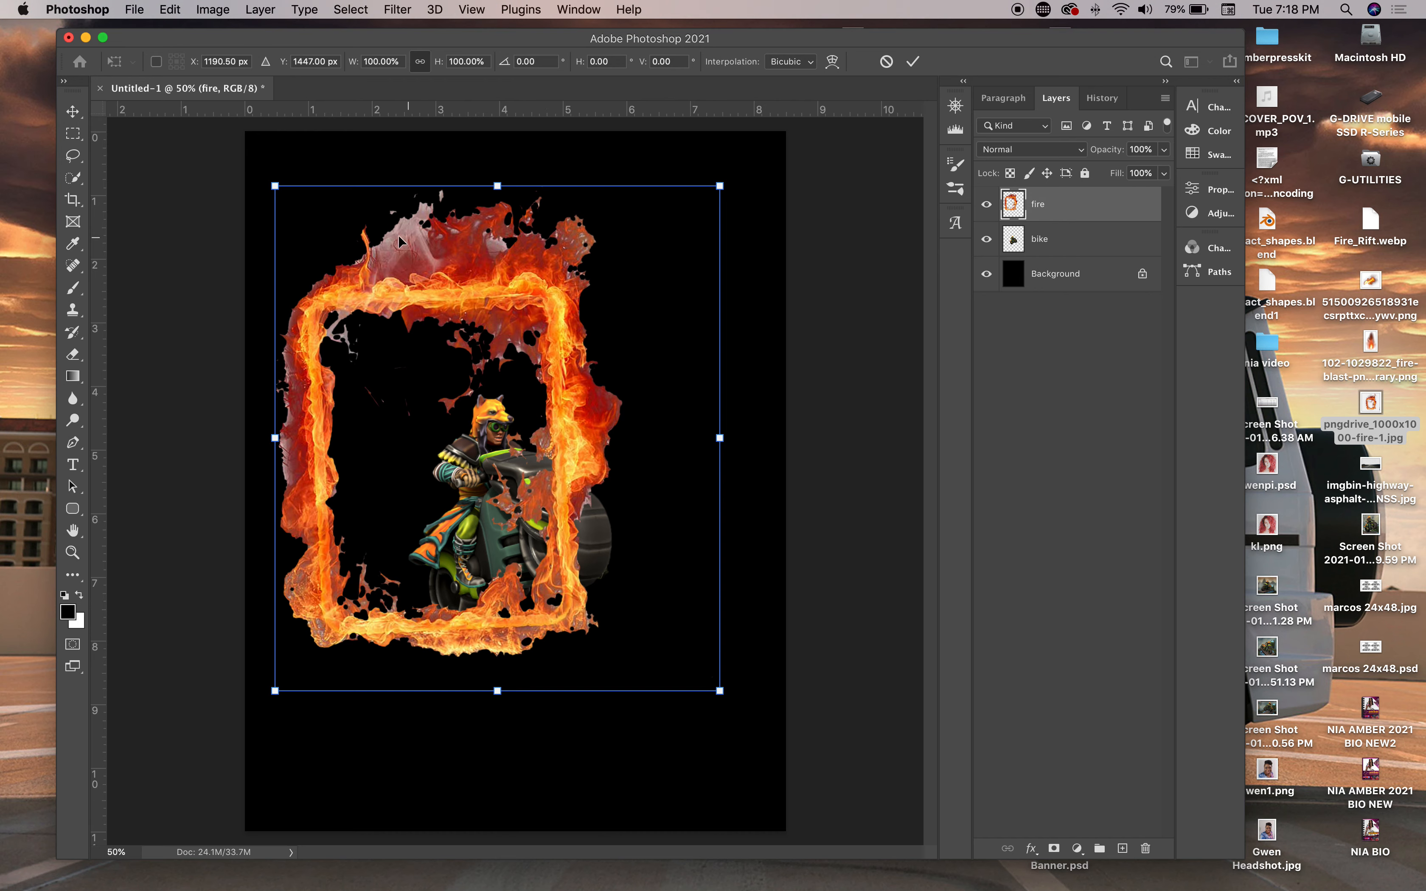
click(169, 10)
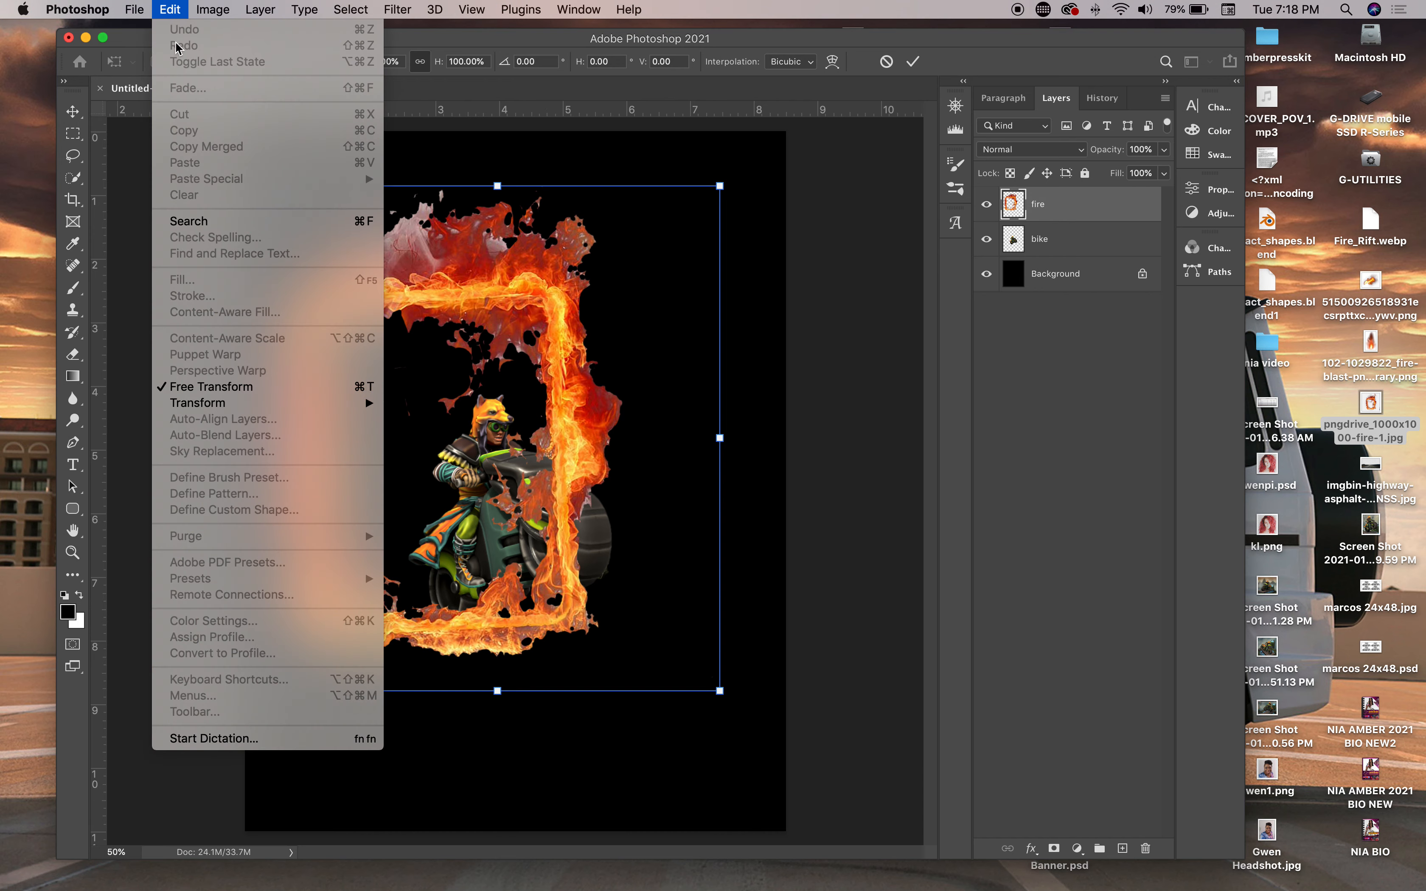
click(678, 234)
key(Return)
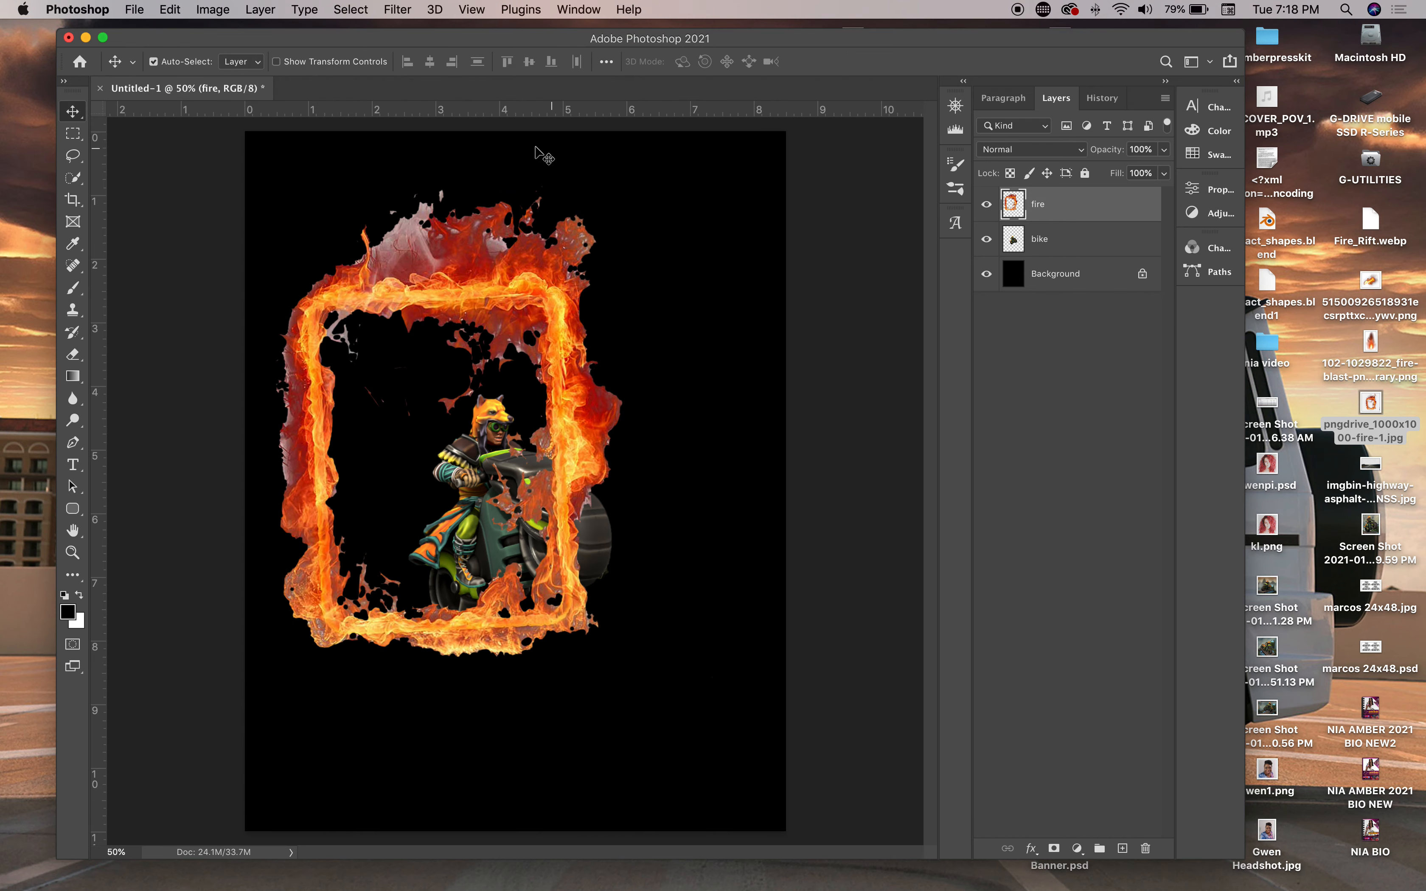
Scale the fire layer proportionally to about 207% so its frame surrounds the rider along the page edges
click(170, 10)
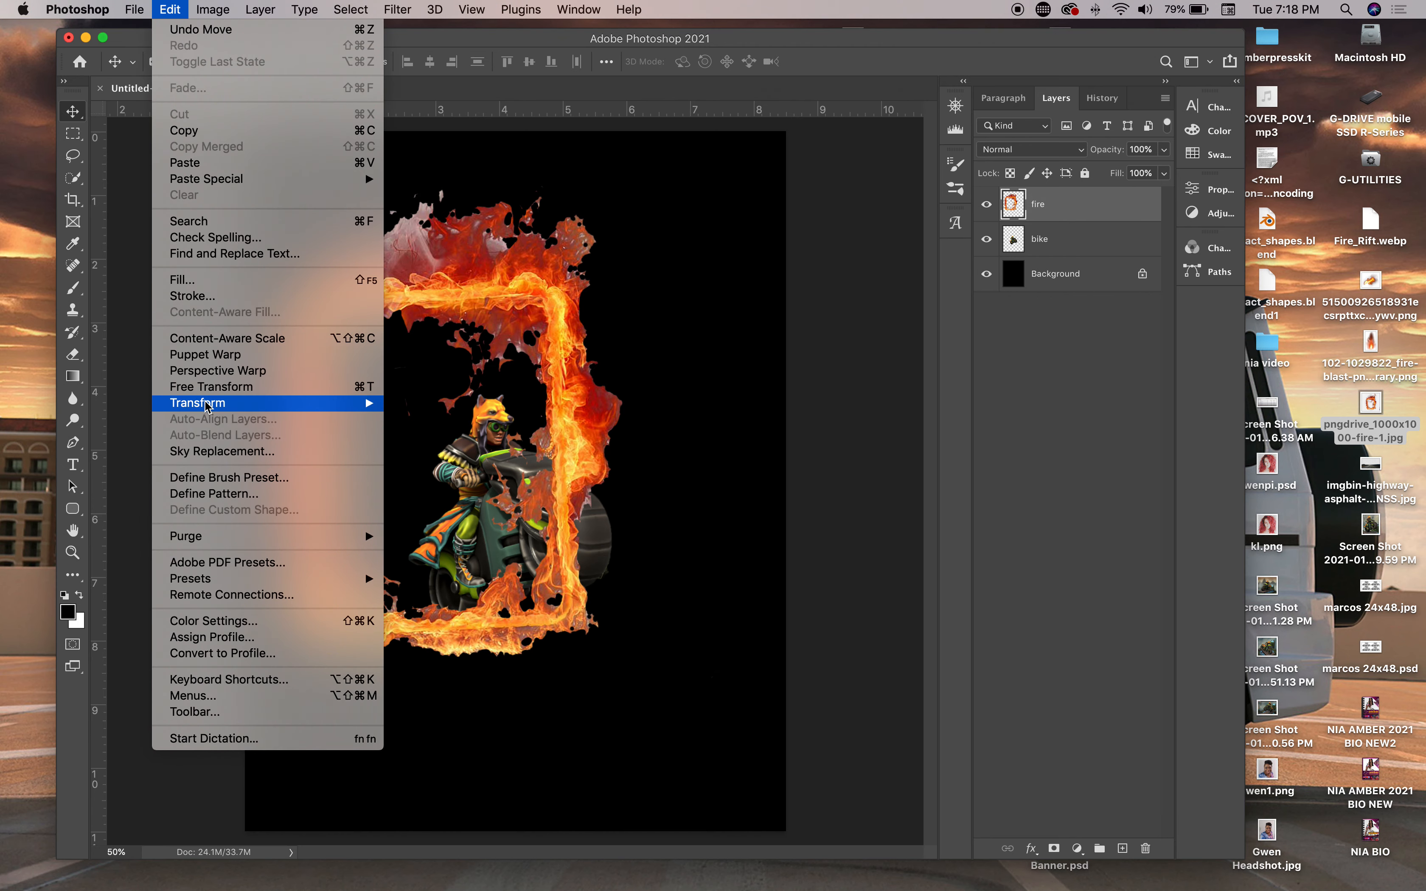
mouse_move(207, 406)
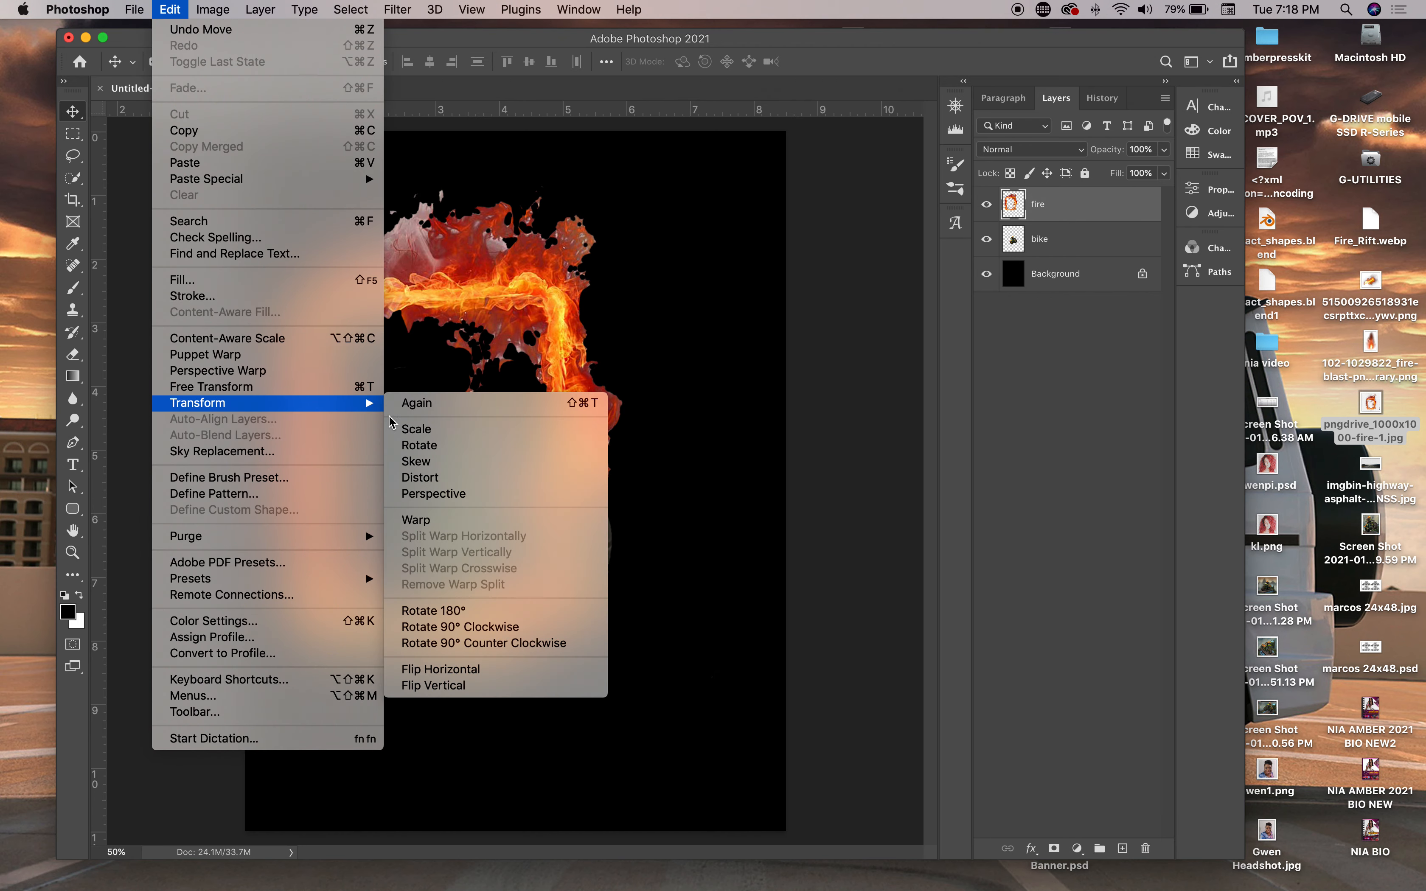
click(451, 436)
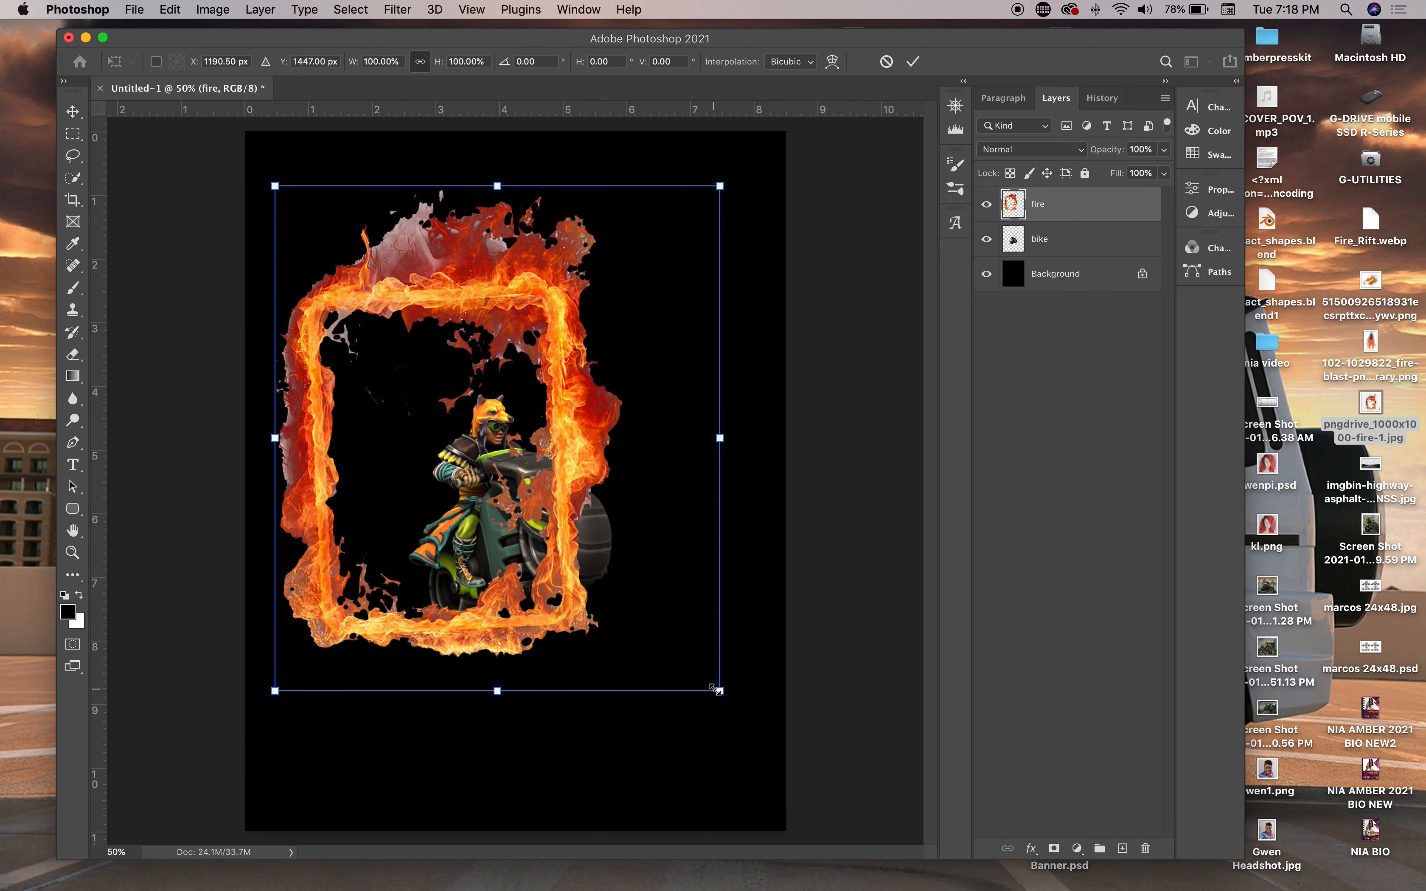
drag(719, 691, 781, 761)
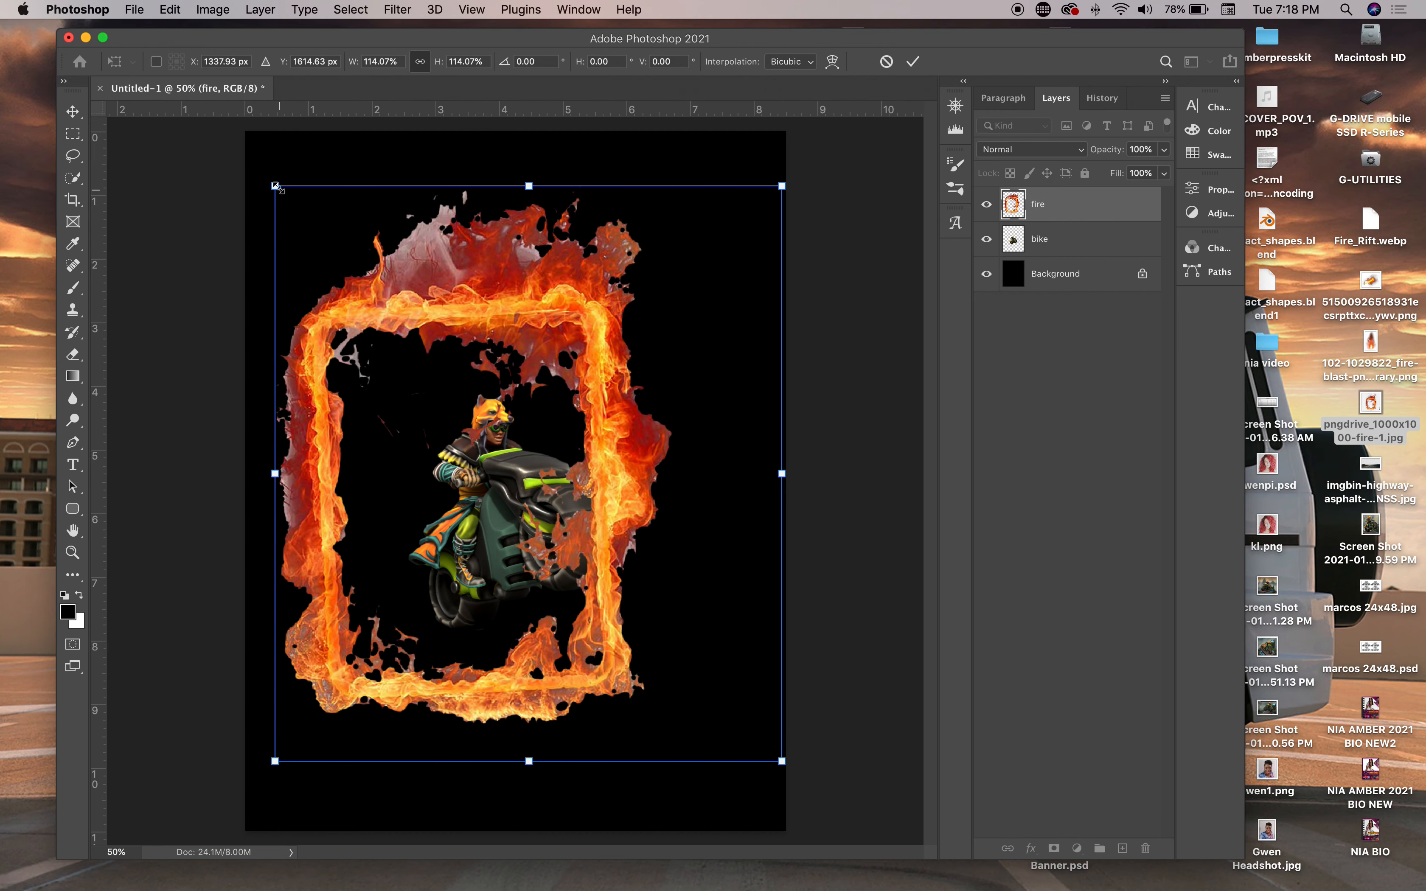
drag(275, 186, 214, 118)
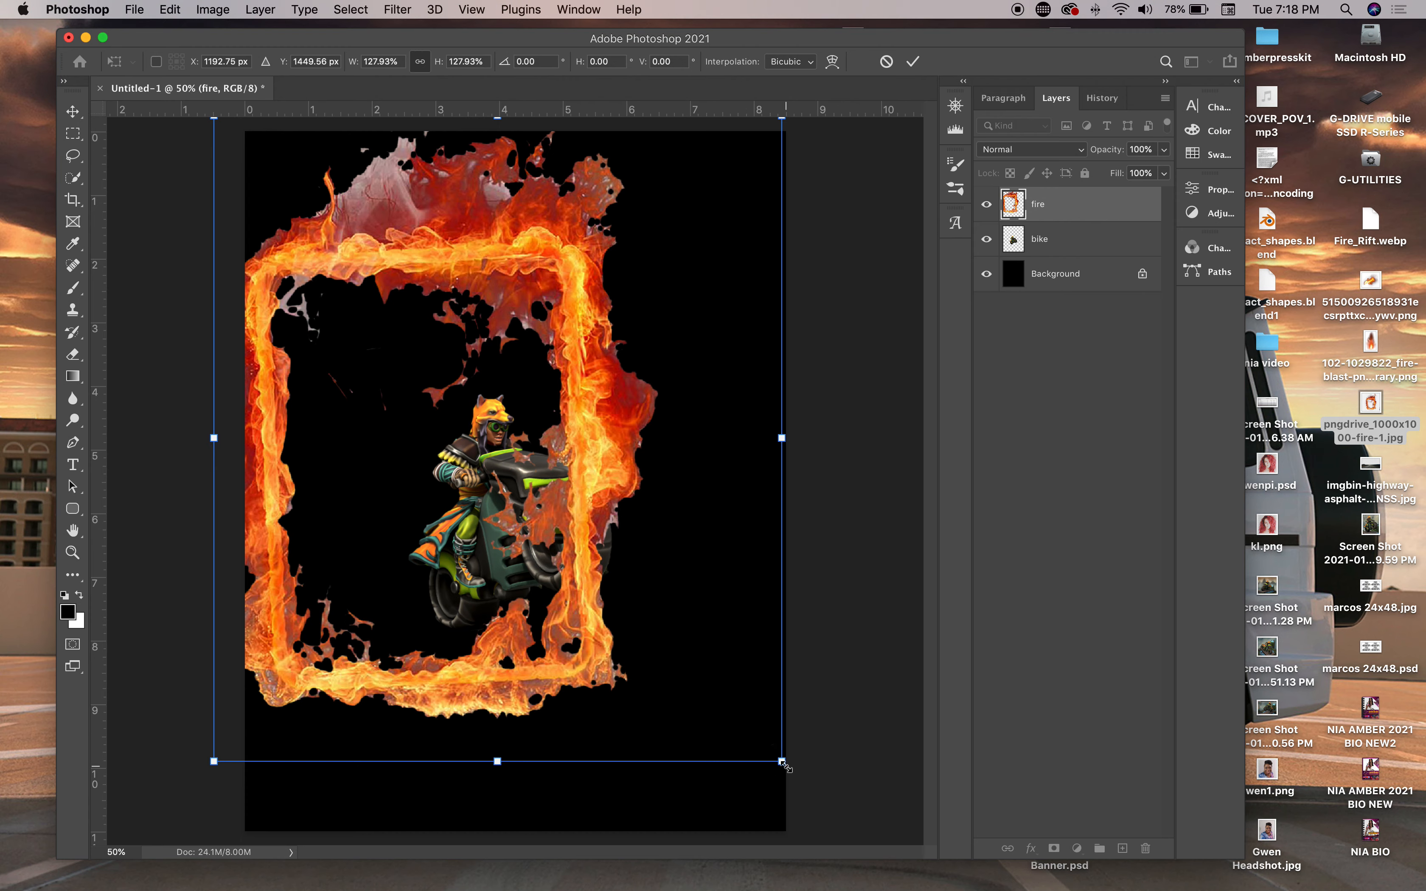
drag(782, 762, 907, 794)
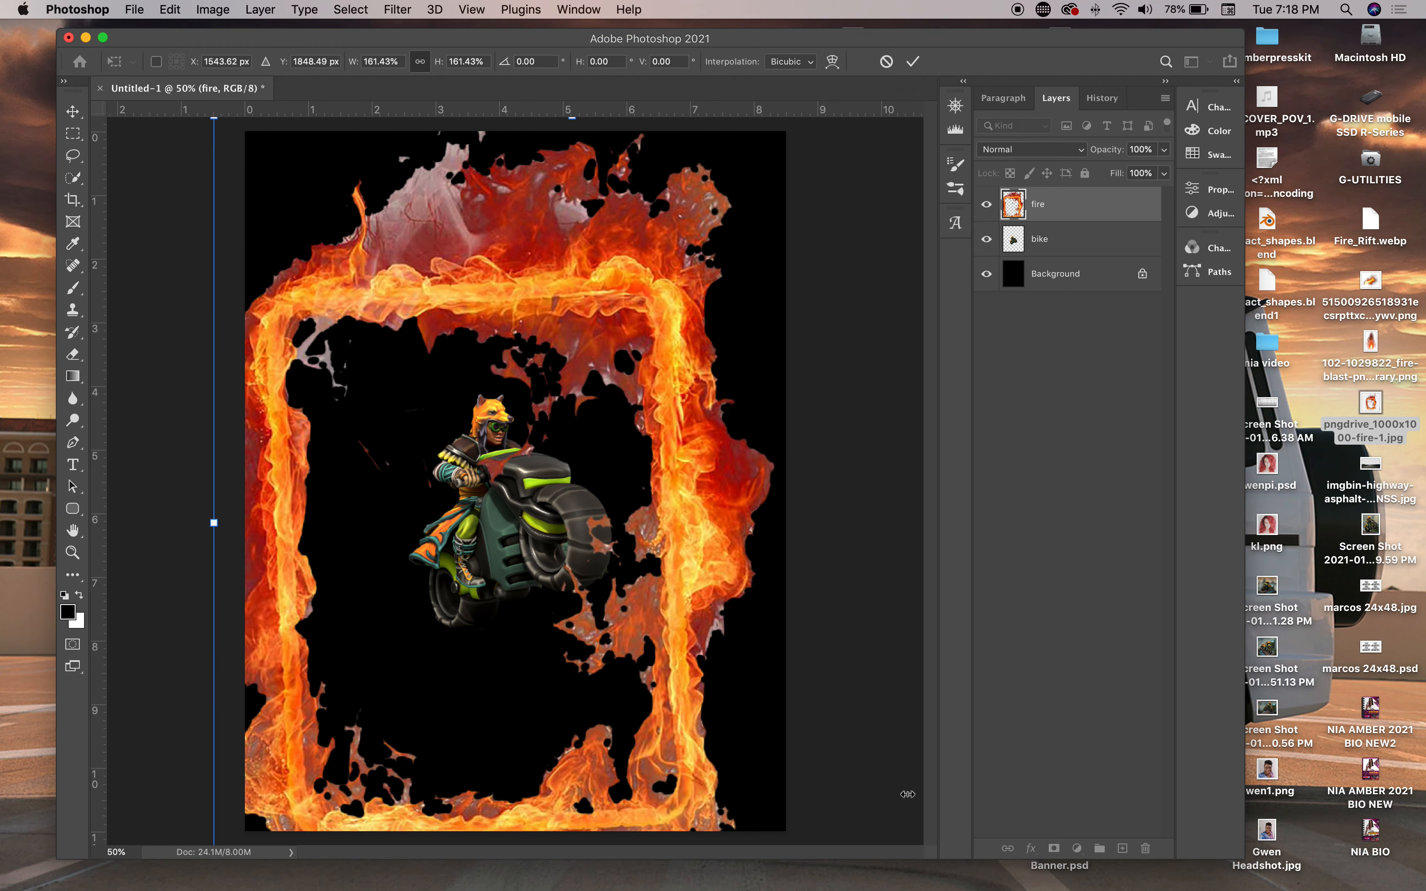
key(super+minus)
key(super+minus)
key(super+minus)
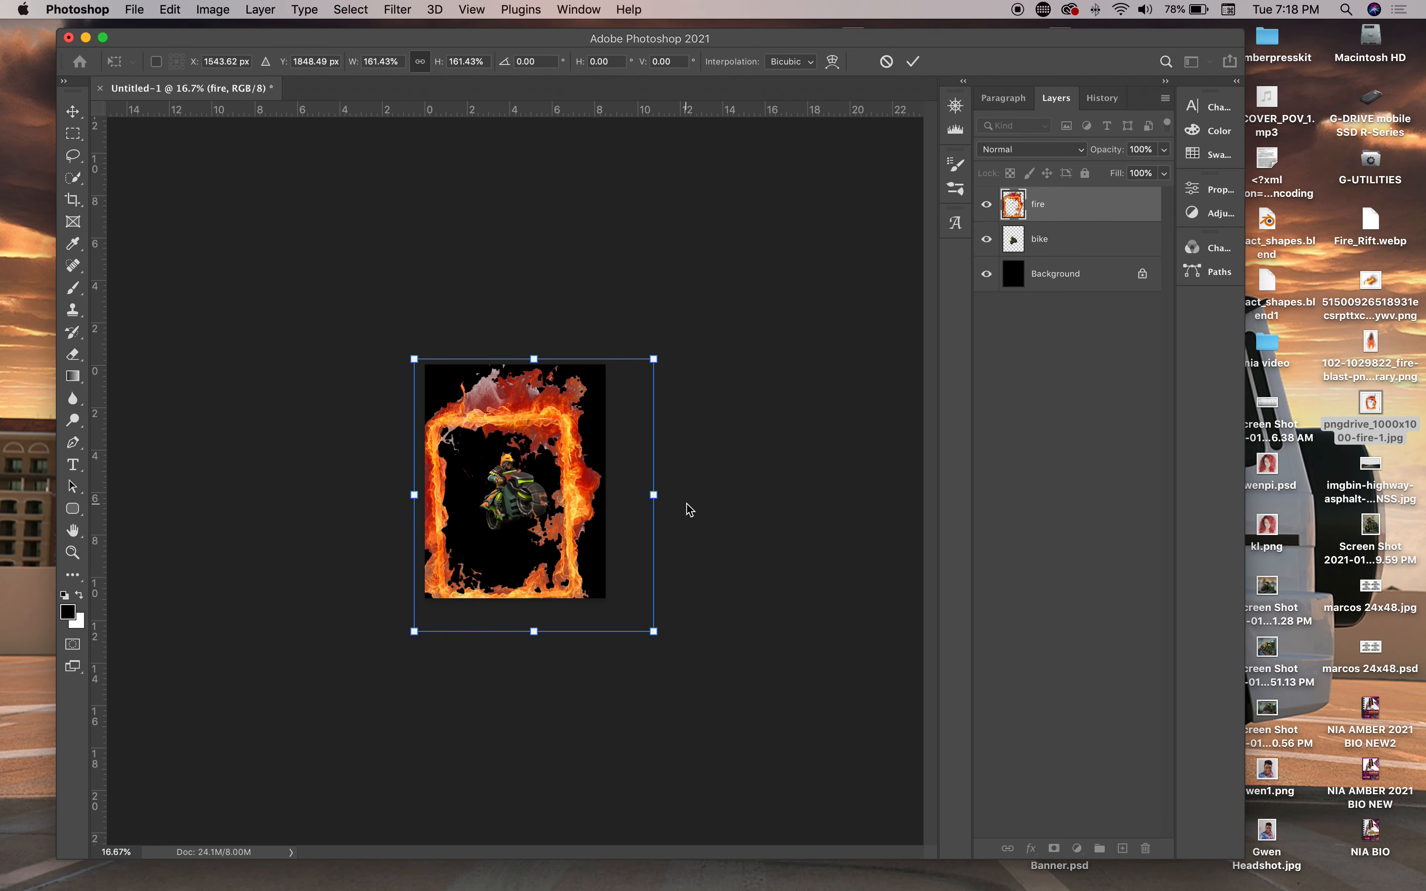
drag(655, 360, 705, 302)
drag(411, 636, 394, 652)
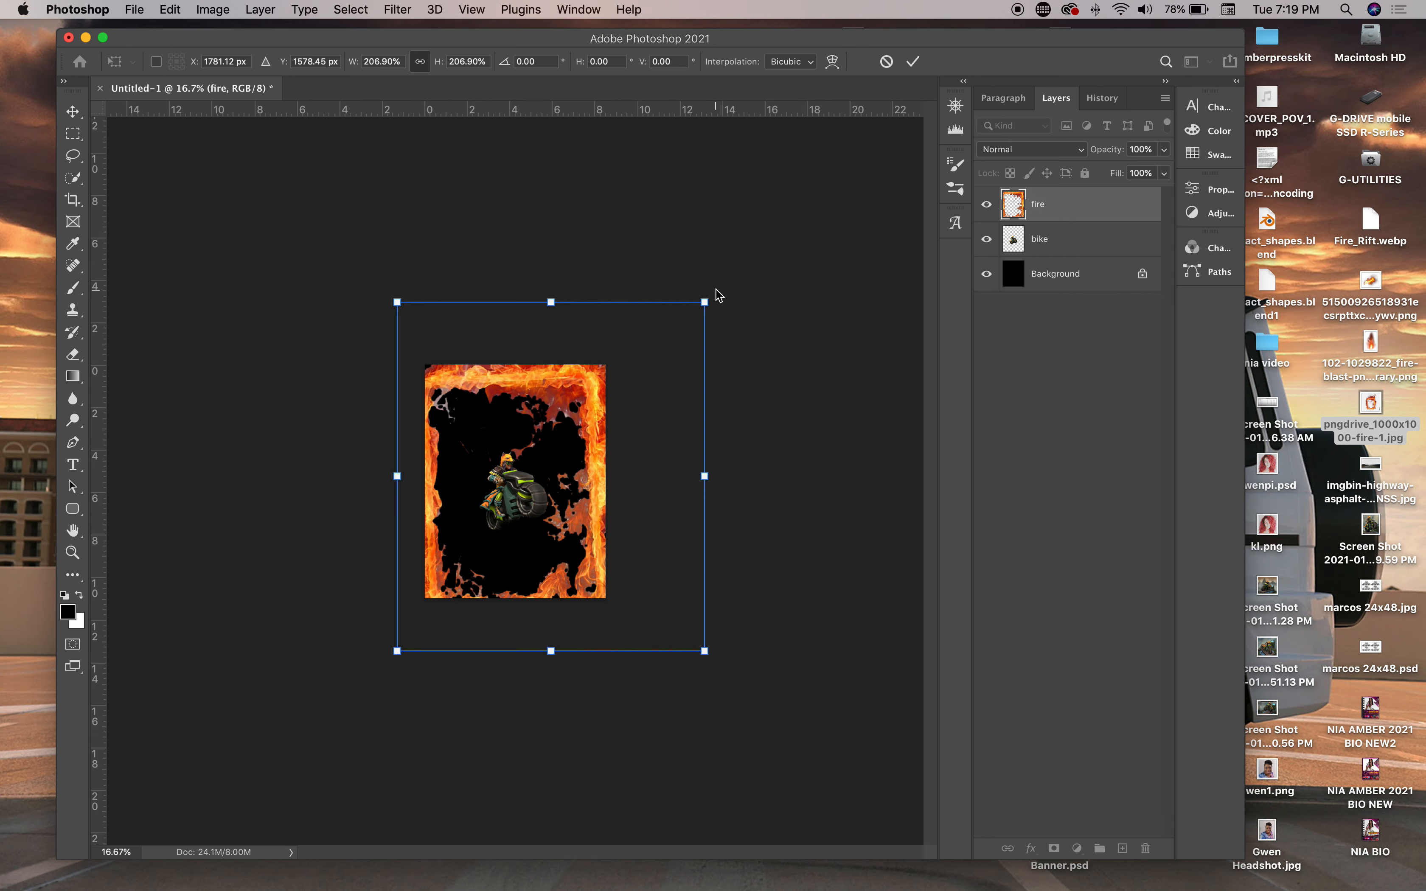
Rotate the enlarged fire frame slightly clockwise and shift it up and left to line the page edges
key(super+equal)
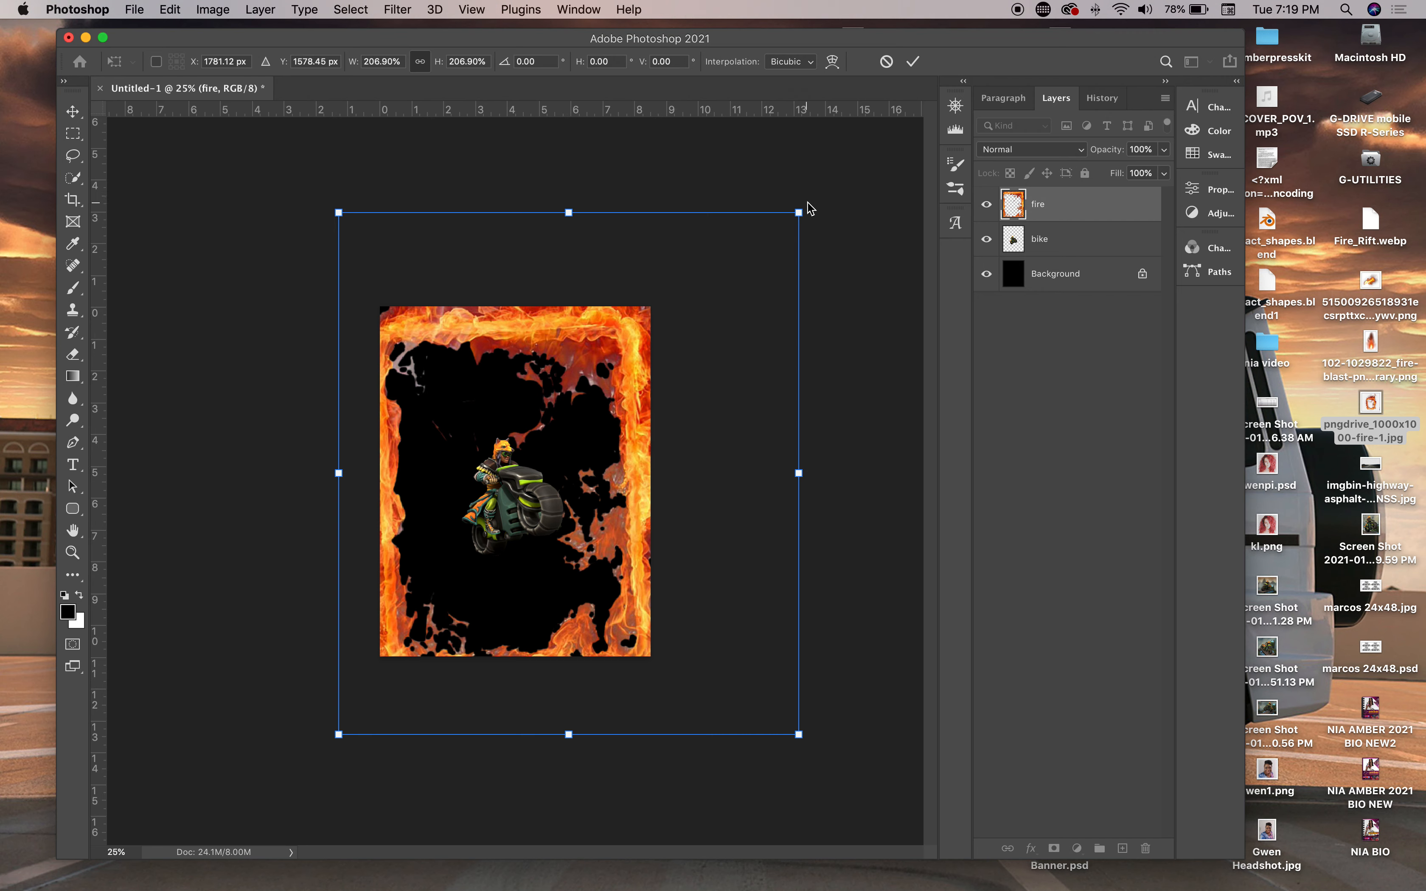
click(169, 9)
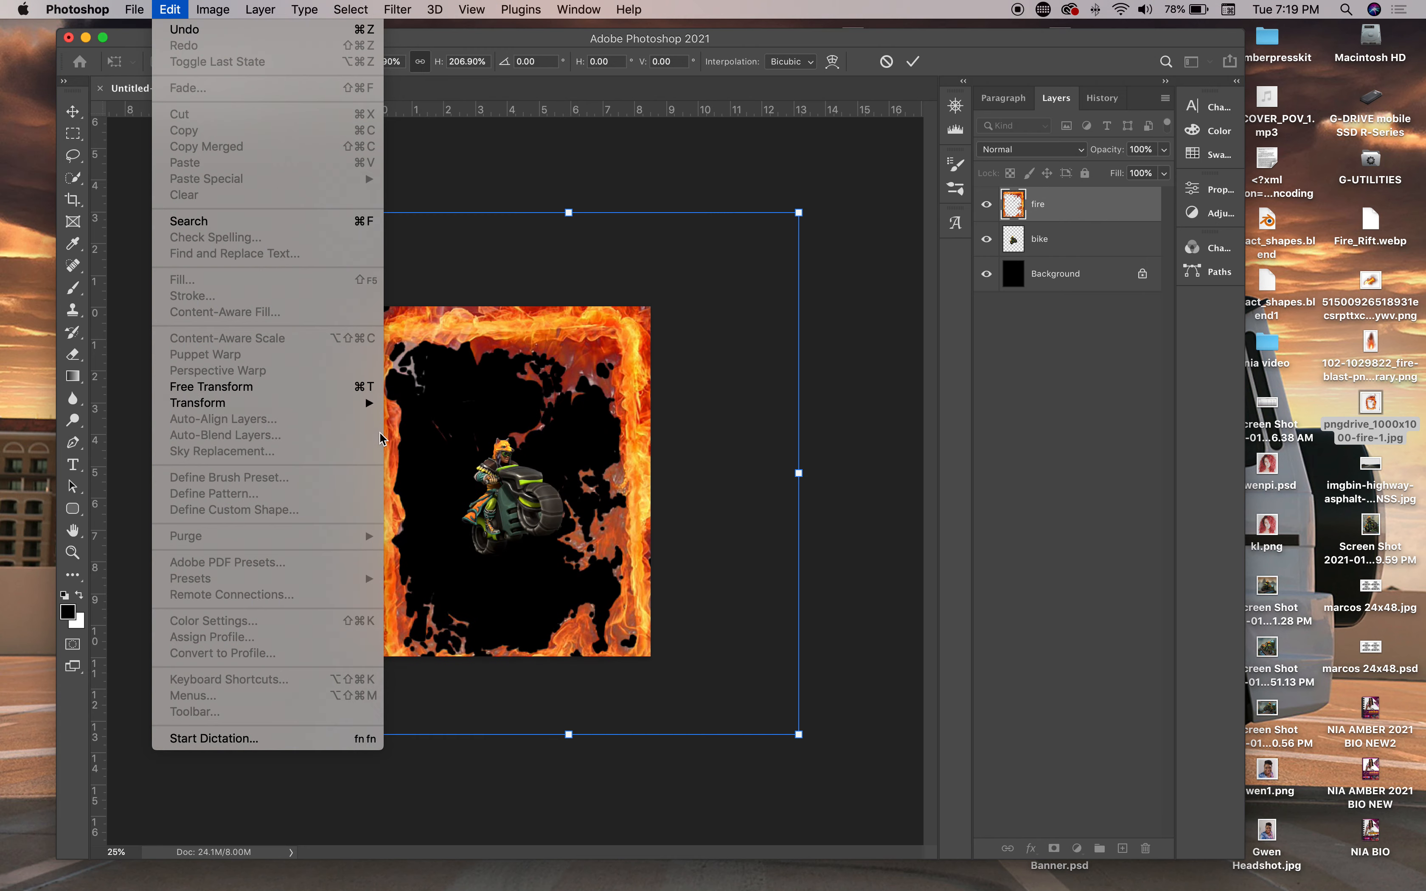
mouse_move(362, 406)
click(418, 445)
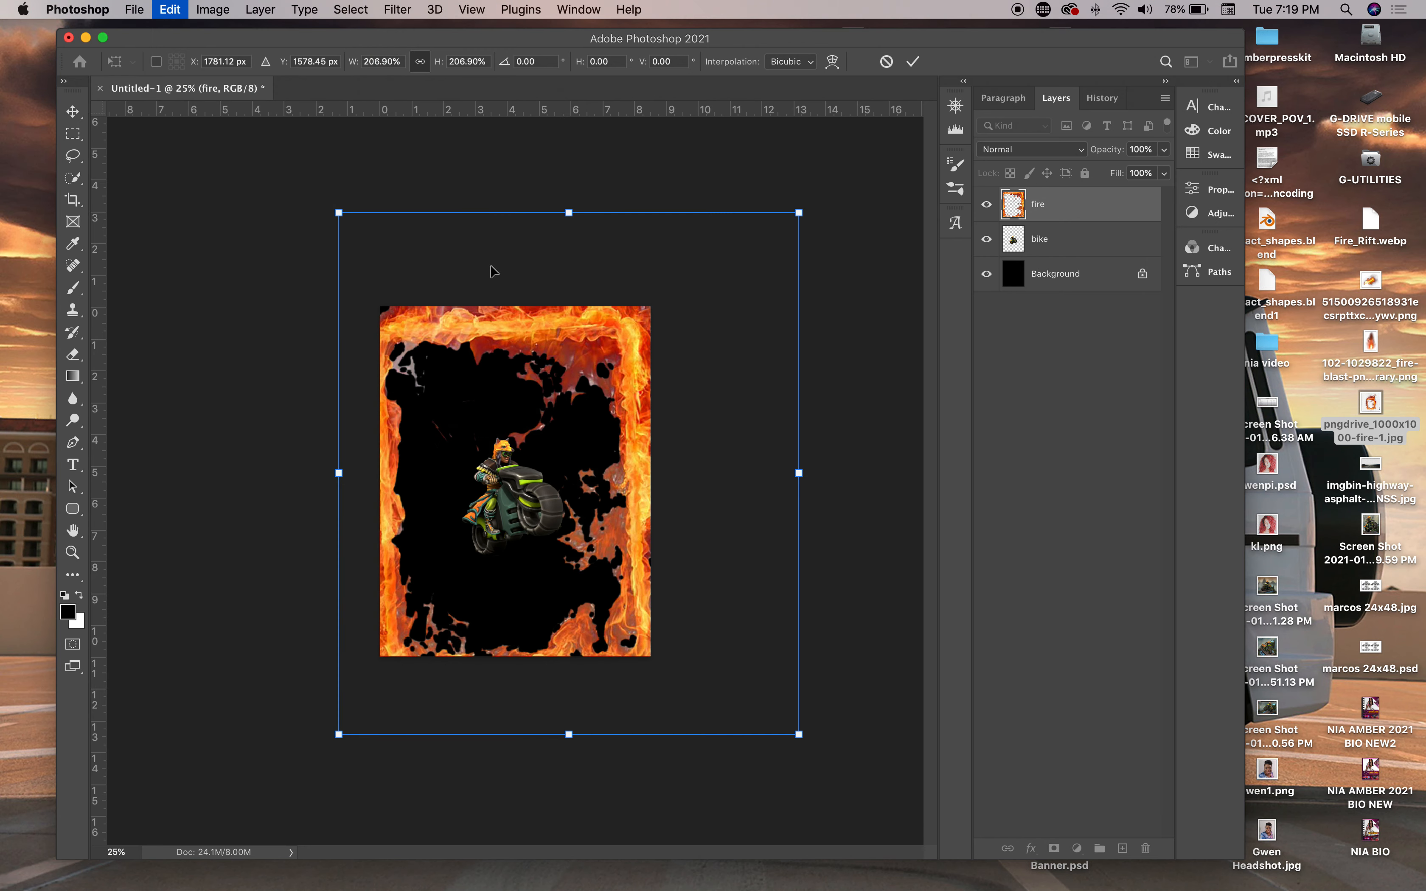
drag(813, 209, 822, 207)
key(Return)
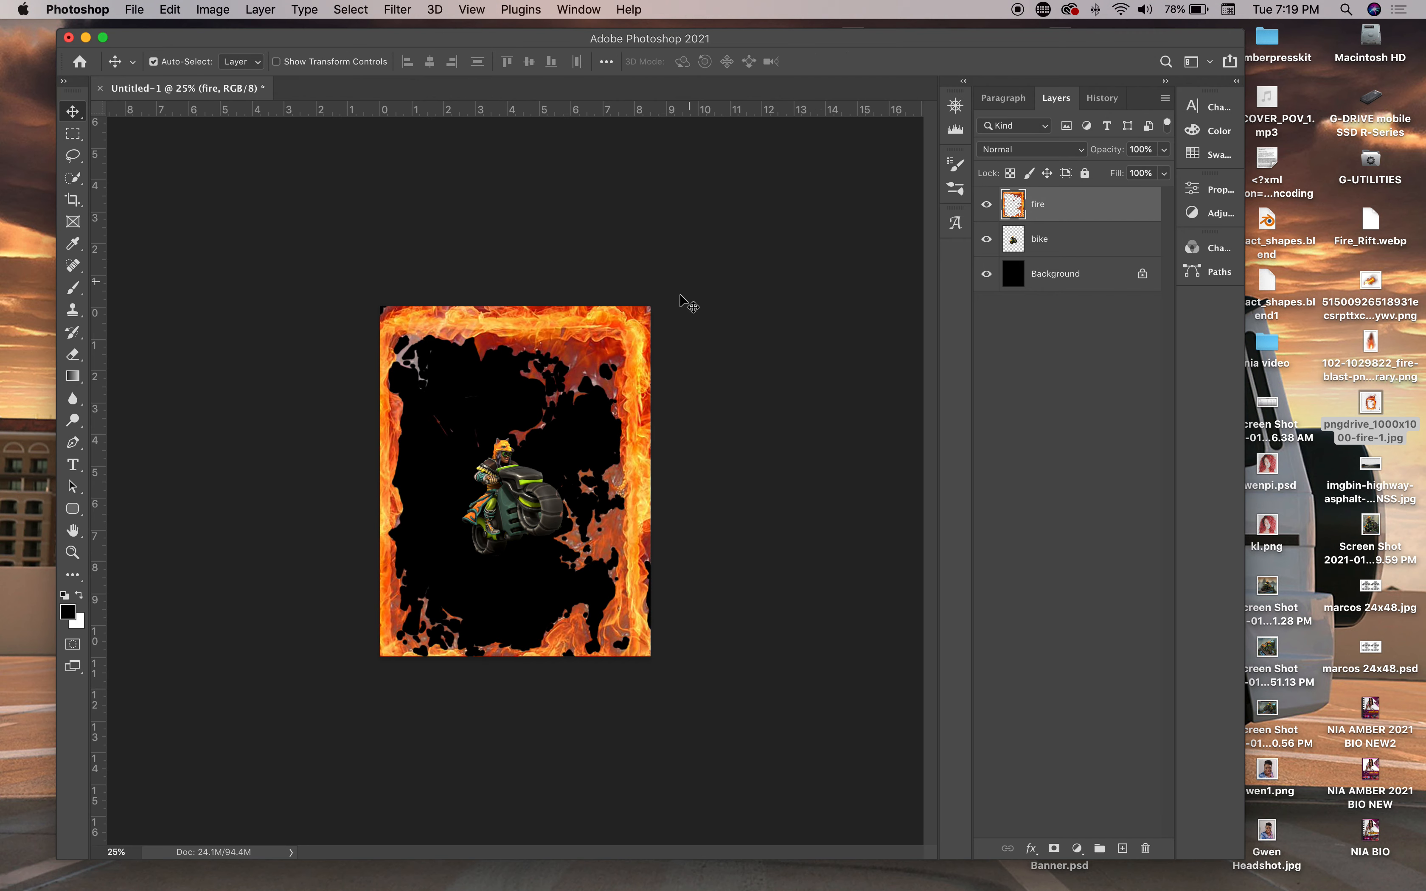
drag(611, 353, 602, 337)
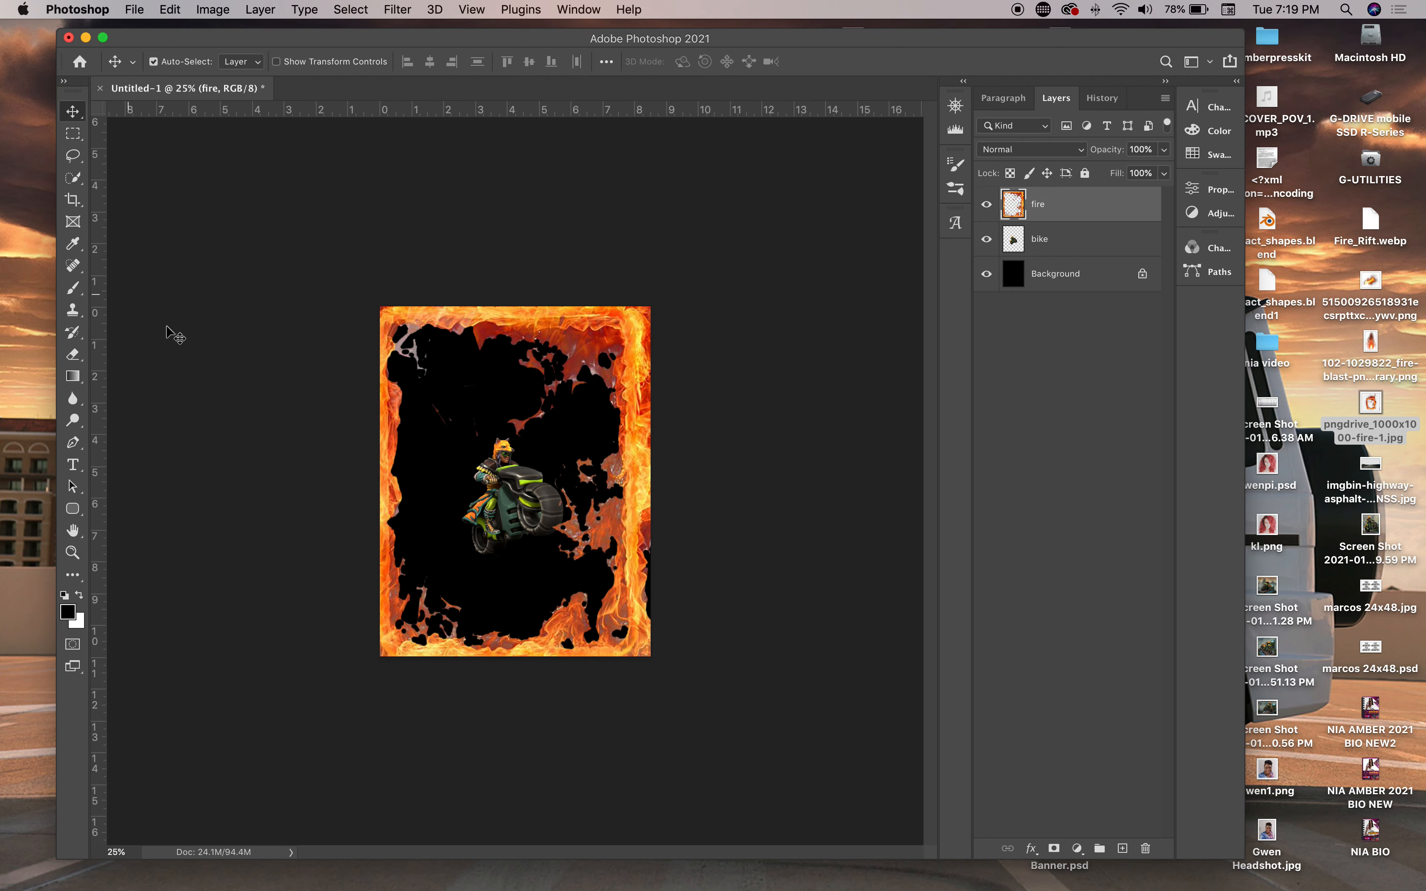
Set up the Eraser in Brush mode with a 268 px soft brush and 48% opacity
click(73, 355)
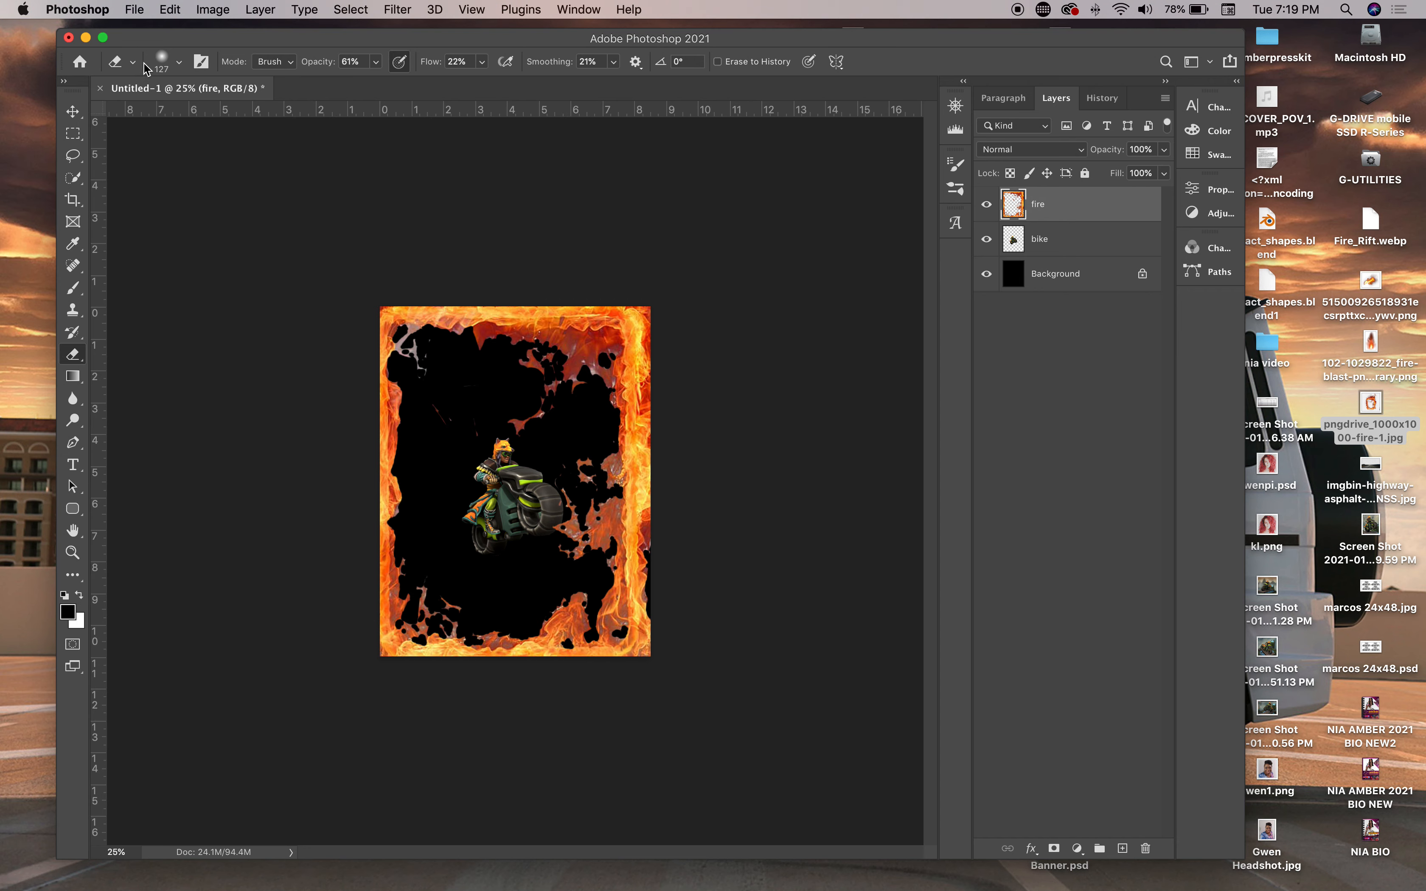
click(163, 64)
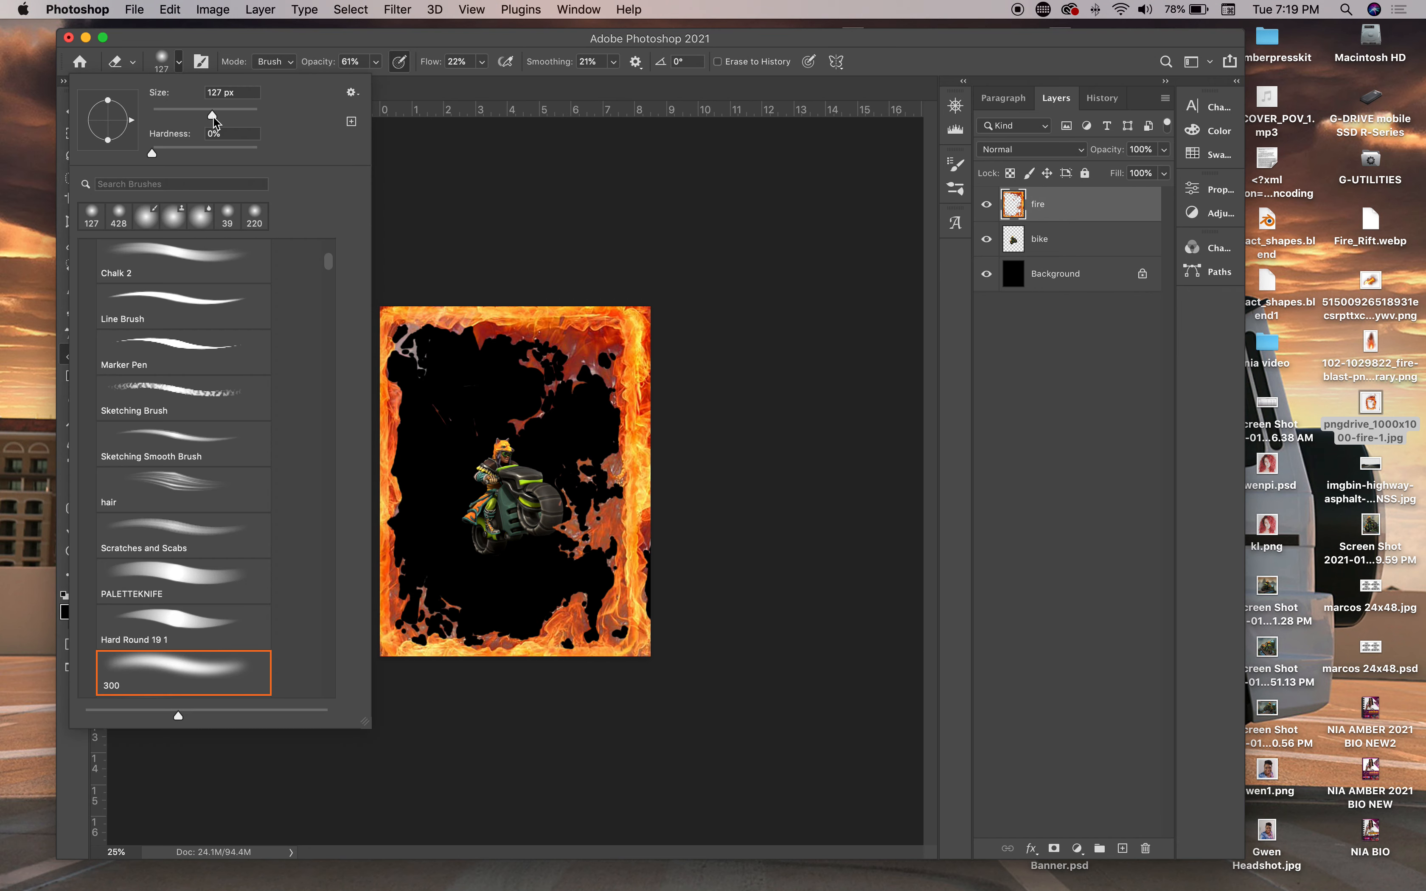
drag(213, 116, 215, 117)
click(288, 66)
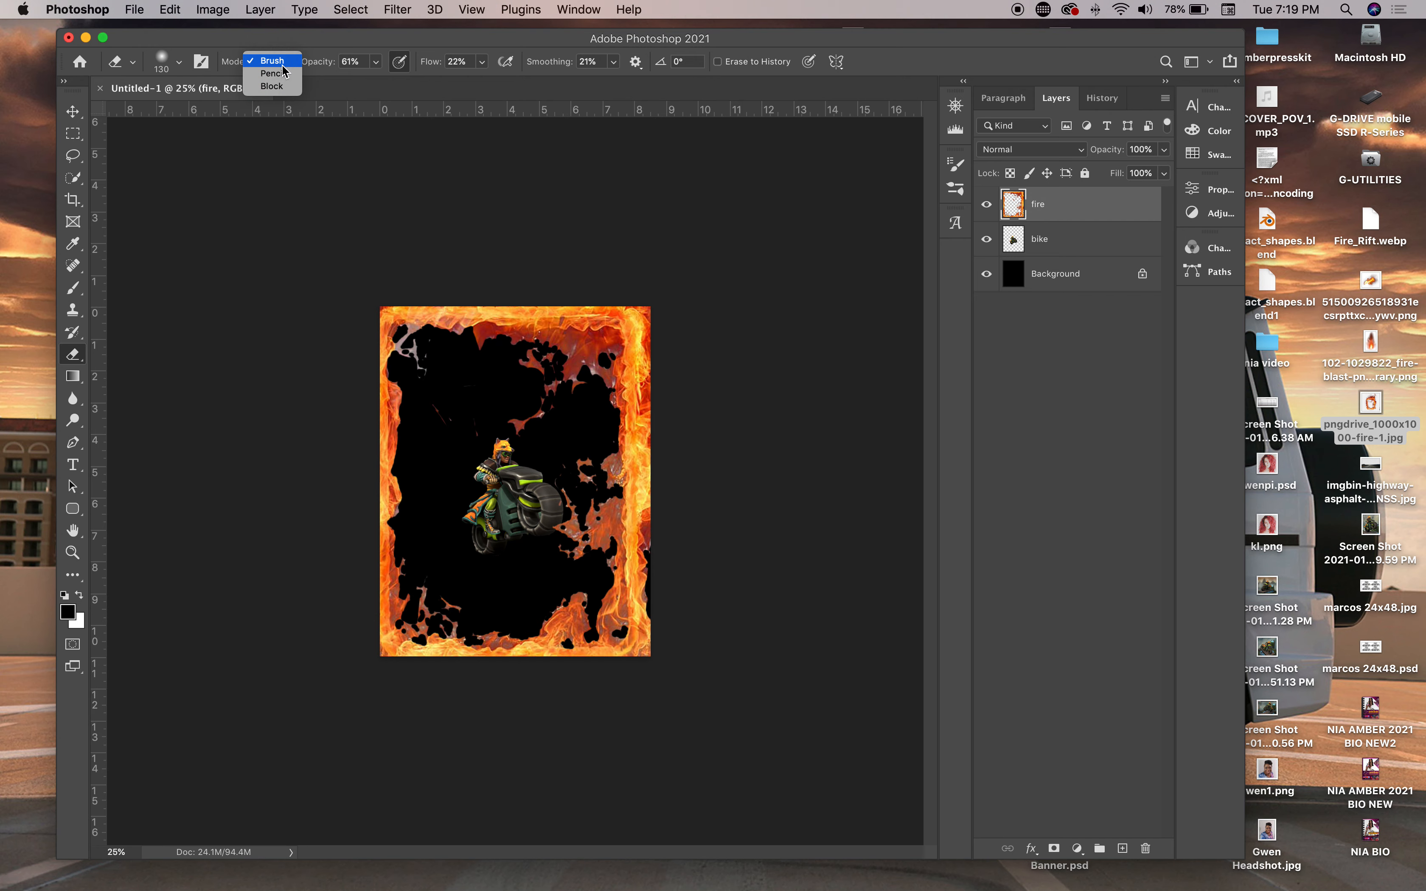
click(283, 65)
click(374, 62)
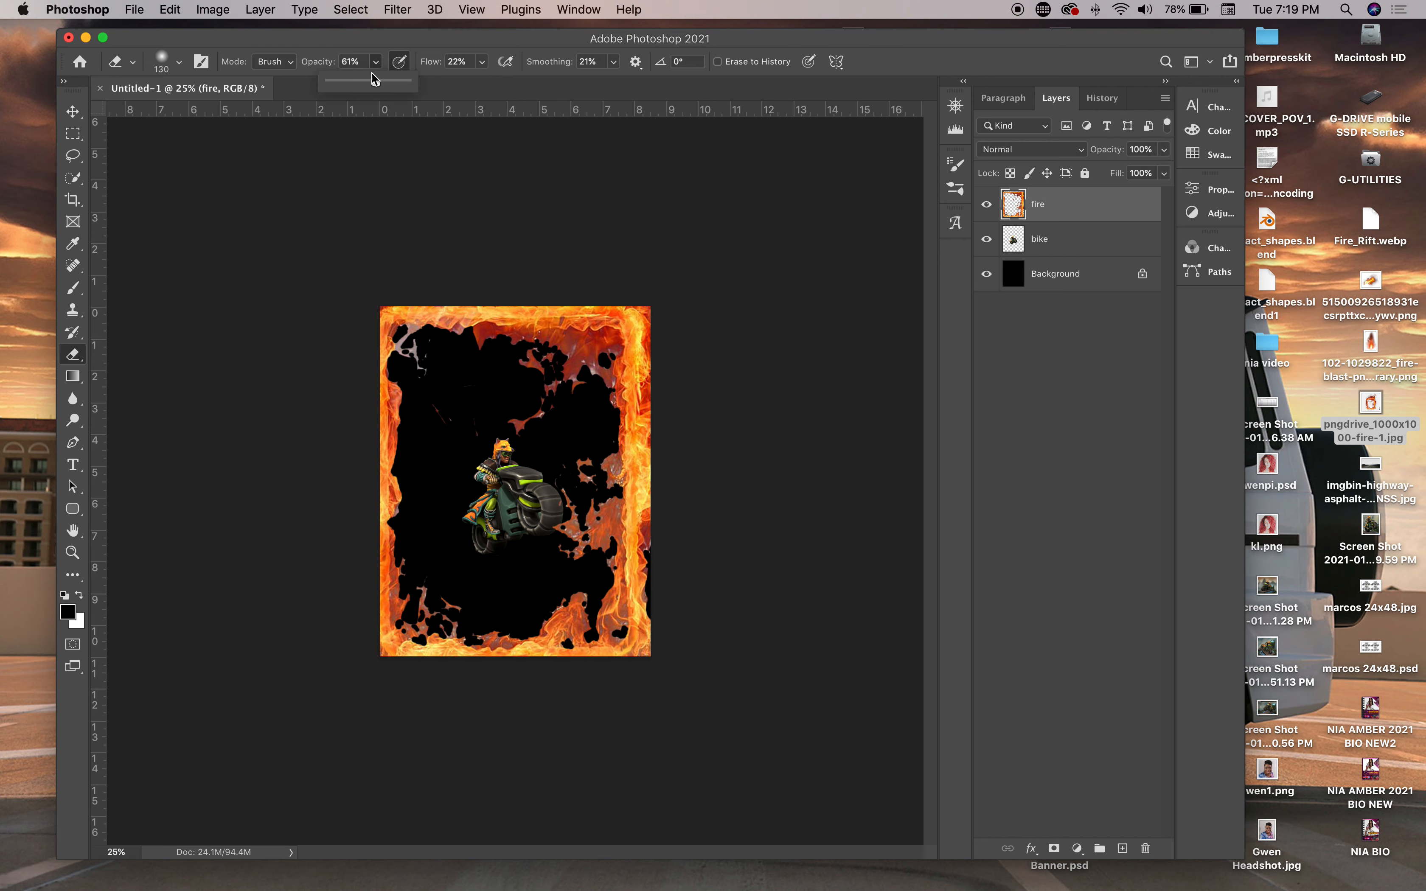
drag(374, 84, 367, 81)
click(179, 63)
drag(227, 114, 232, 116)
Fade the grey wisps and stray flames inside the fire frame's upper-left area, raising the Eraser opacity to 71%
mouse_move(468, 369)
mouse_down()
mouse_move(404, 345)
mouse_move(458, 338)
mouse_move(396, 331)
mouse_move(419, 374)
mouse_move(423, 353)
mouse_move(429, 364)
mouse_up()
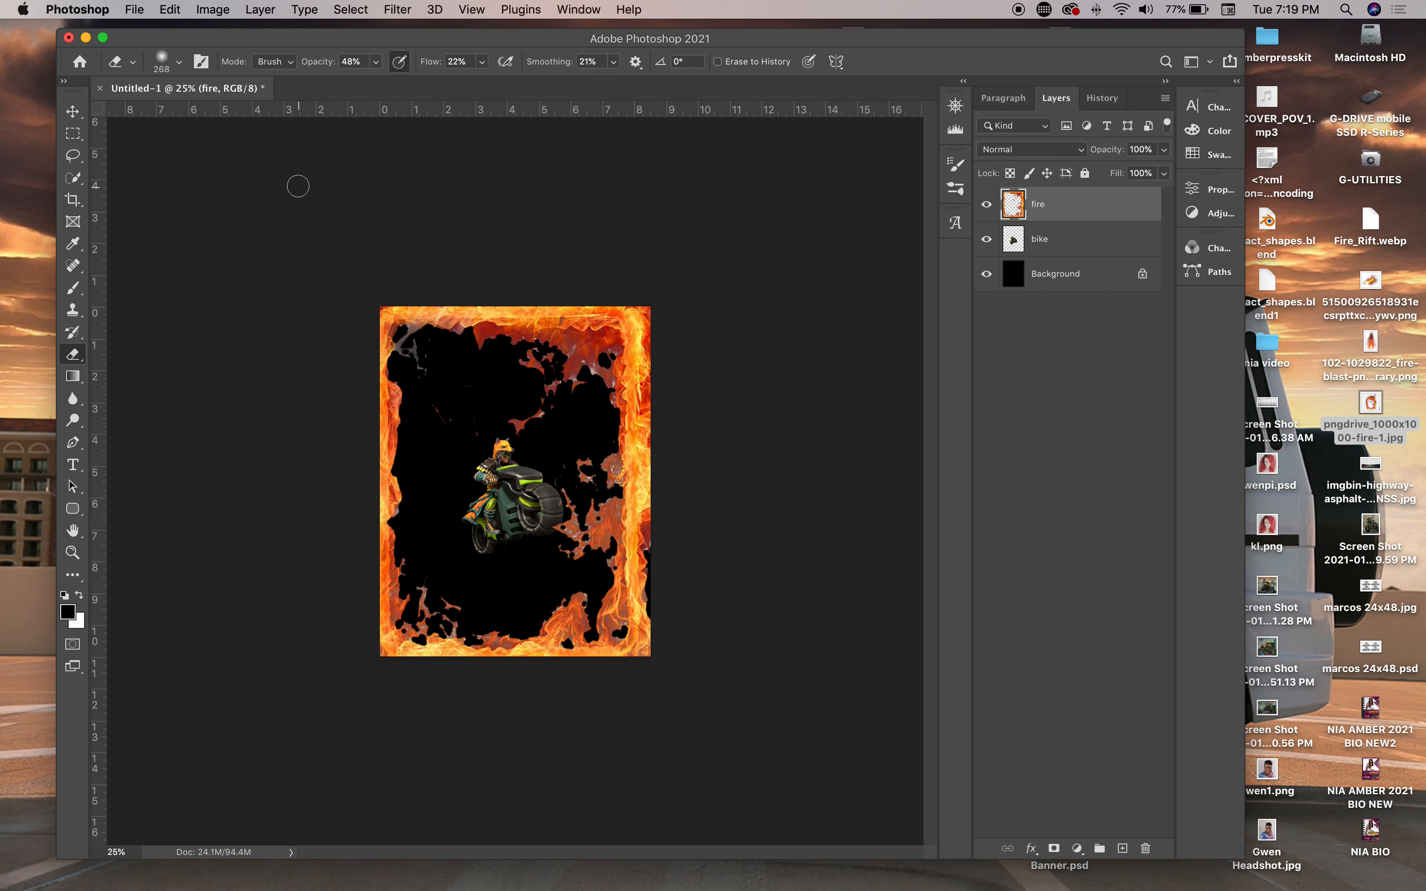
click(373, 62)
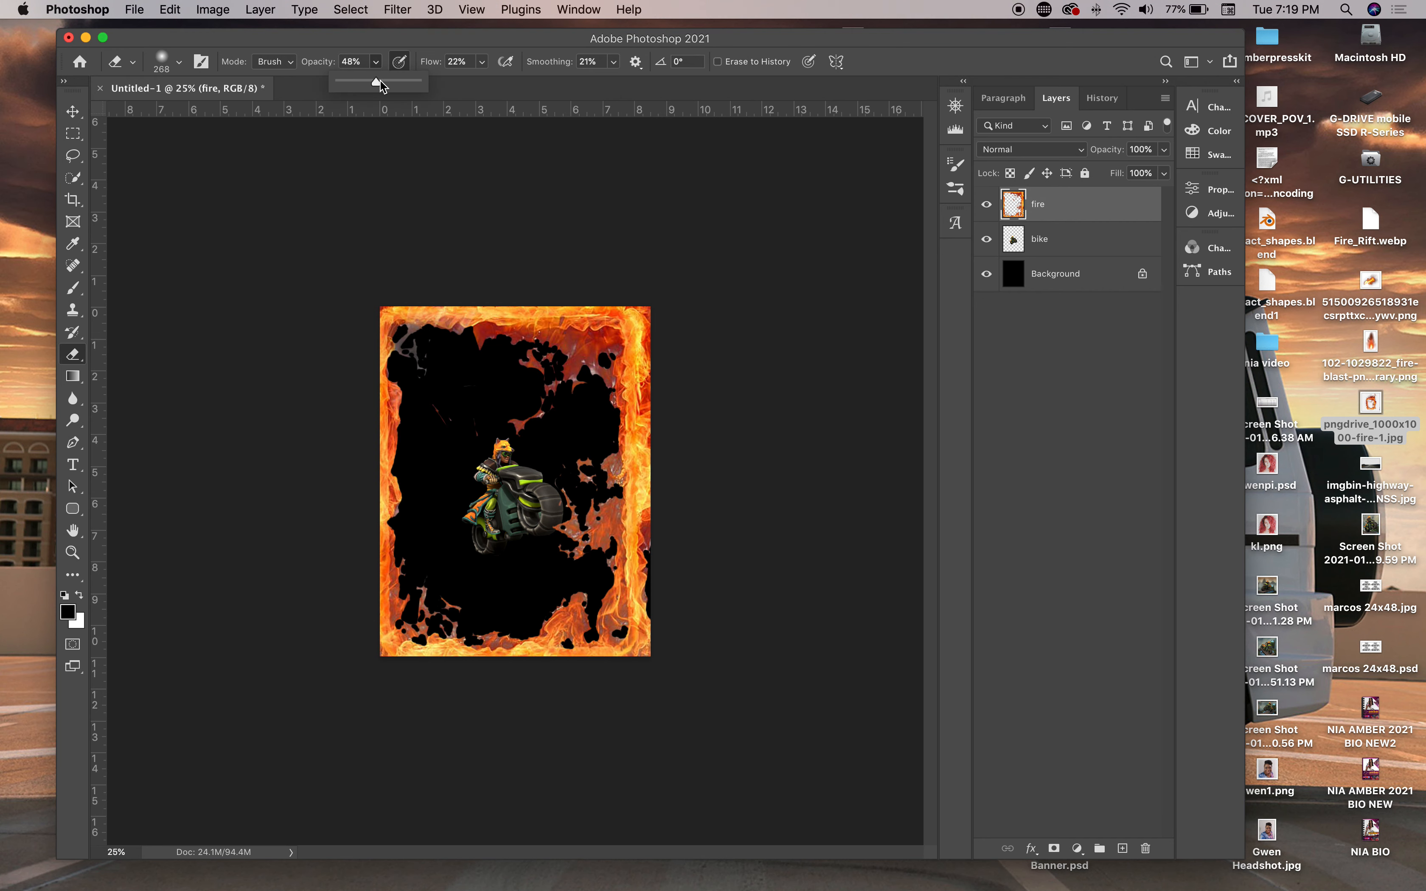
drag(378, 81, 393, 81)
mouse_move(439, 359)
mouse_down()
mouse_move(415, 343)
mouse_move(396, 369)
mouse_move(386, 363)
mouse_move(409, 338)
mouse_move(422, 420)
mouse_up()
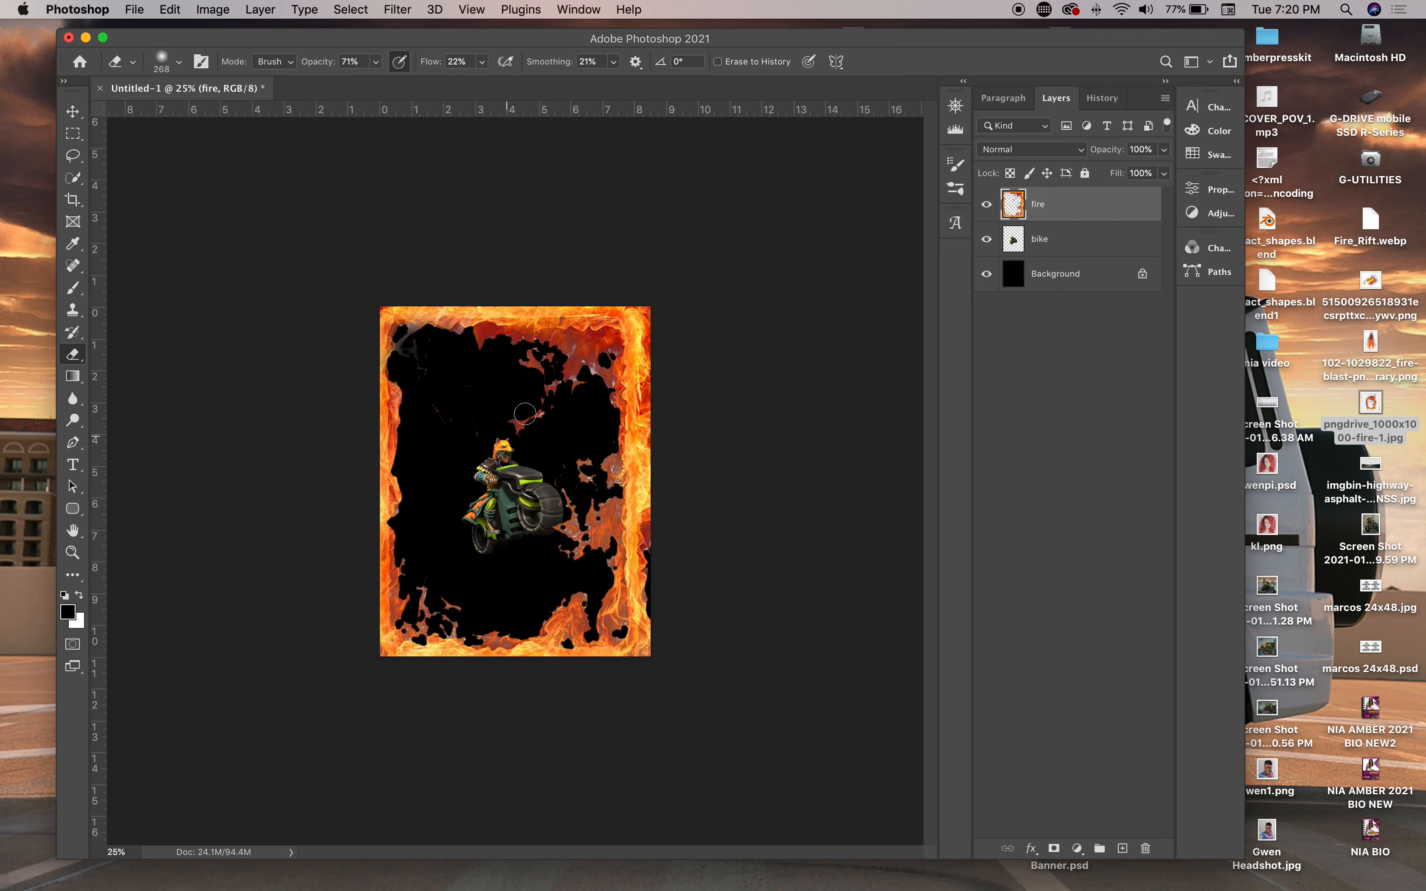
mouse_move(488, 327)
mouse_down()
mouse_move(478, 344)
mouse_move(565, 362)
mouse_move(421, 339)
mouse_move(493, 350)
mouse_up()
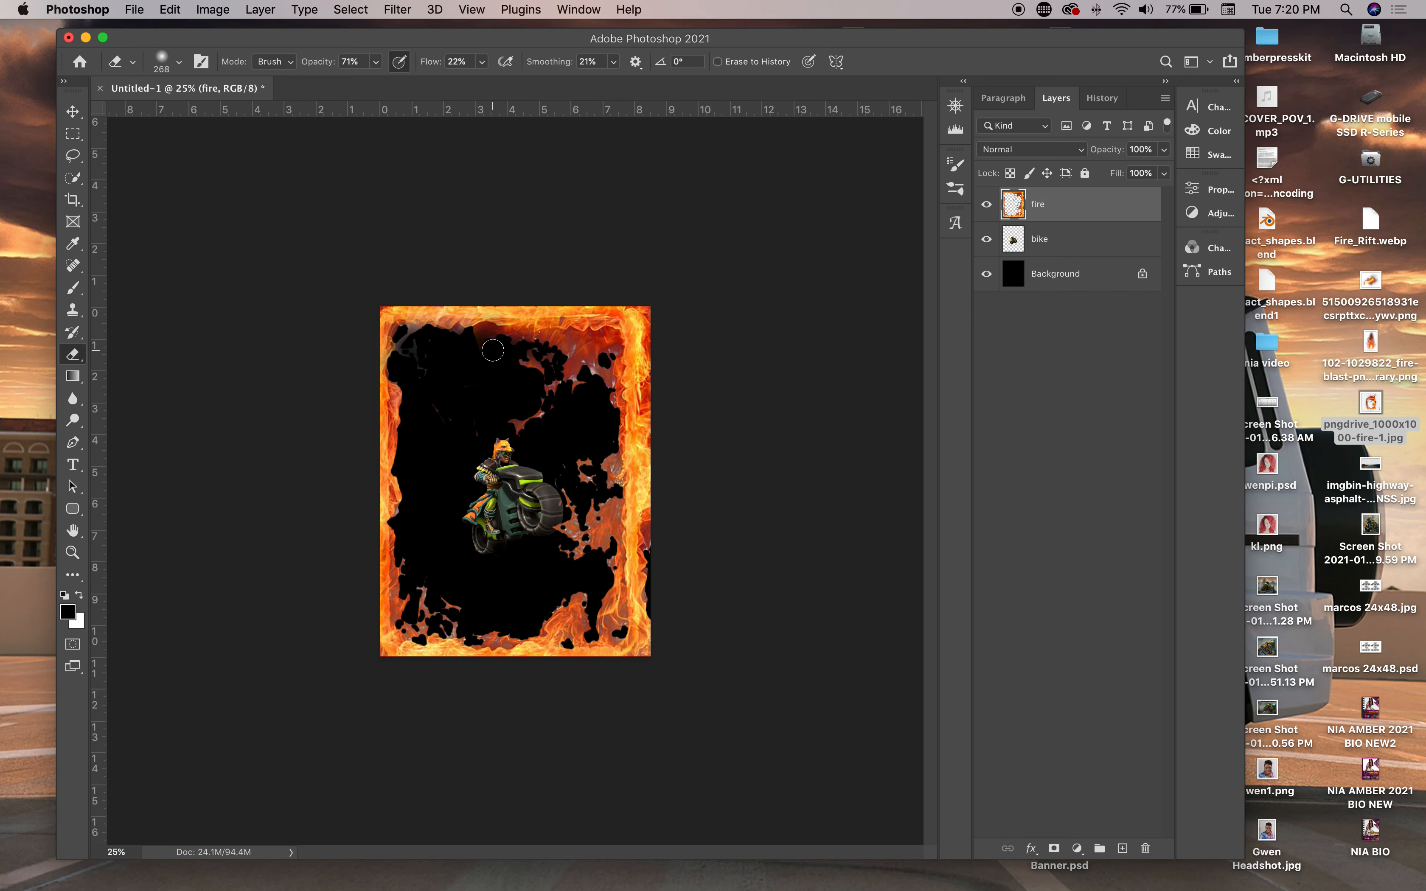
Fade the stray flames inside the fire frame's upper-right area with the soft Eraser at 71% opacity
key(super+equal)
key(super+equal)
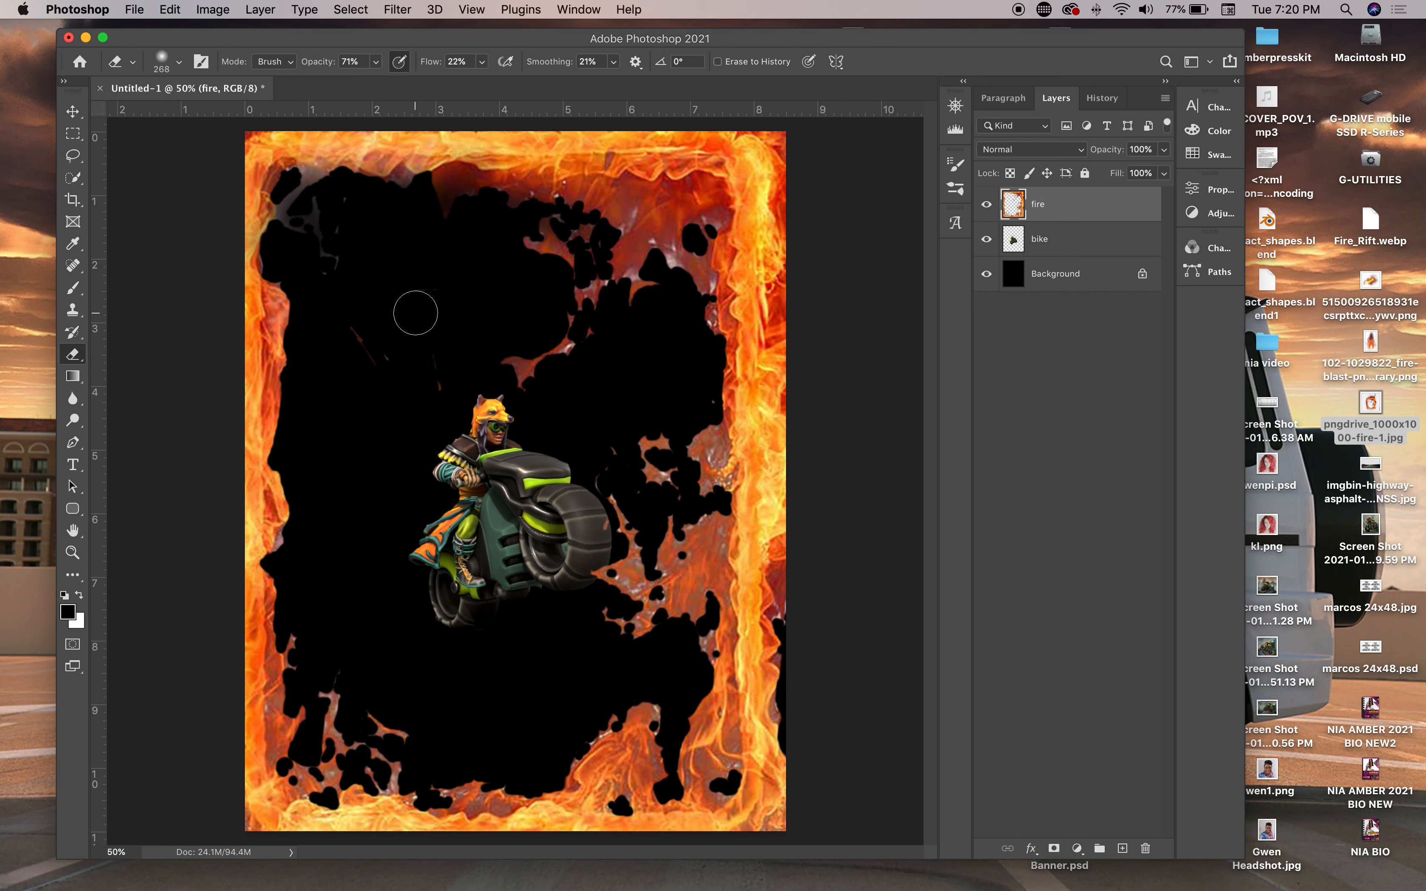
mouse_move(553, 196)
mouse_down()
mouse_move(479, 192)
mouse_move(592, 237)
mouse_move(634, 230)
mouse_move(617, 237)
mouse_move(560, 191)
mouse_move(347, 208)
mouse_up()
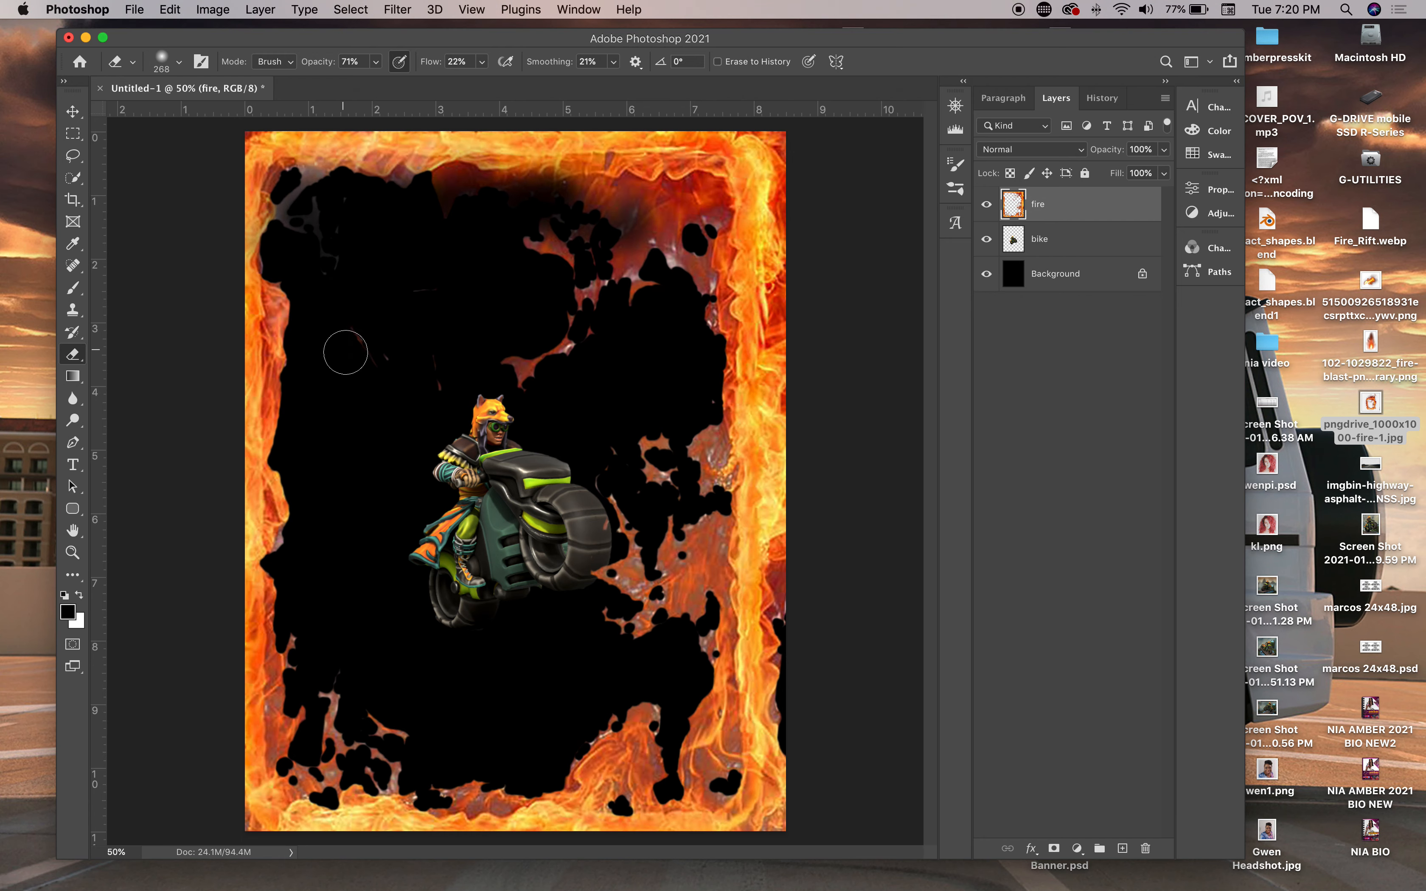
drag(580, 347, 581, 373)
mouse_move(592, 291)
mouse_down()
mouse_move(601, 300)
mouse_move(560, 317)
mouse_move(600, 300)
mouse_move(598, 260)
mouse_move(642, 286)
mouse_move(672, 259)
mouse_move(703, 290)
mouse_move(645, 227)
mouse_move(670, 282)
mouse_up()
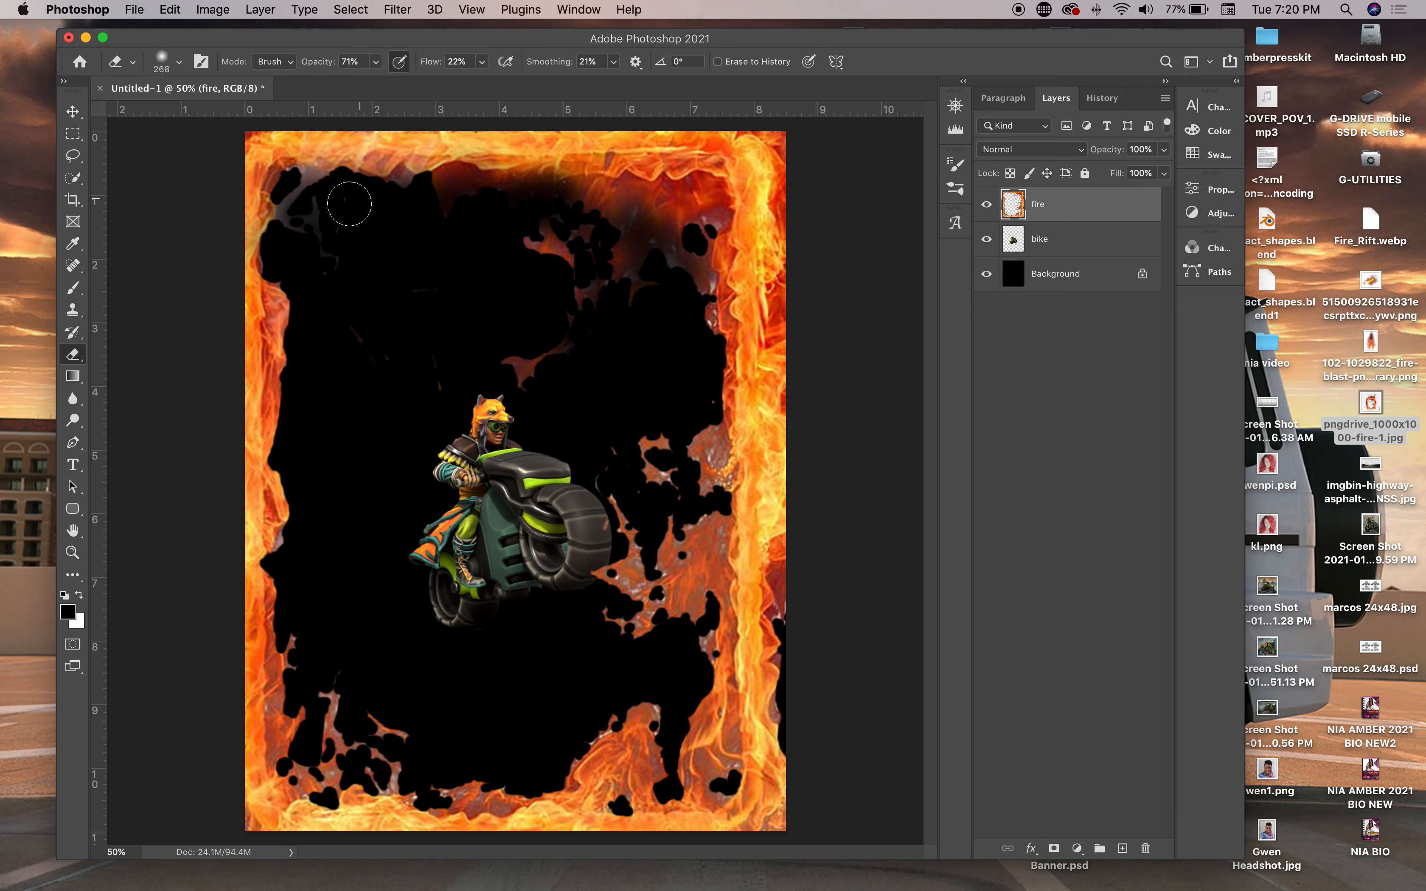
Lasso the area inside the fire frame on the fire layer, delete the stray flame fragments within it, and deselect
click(74, 162)
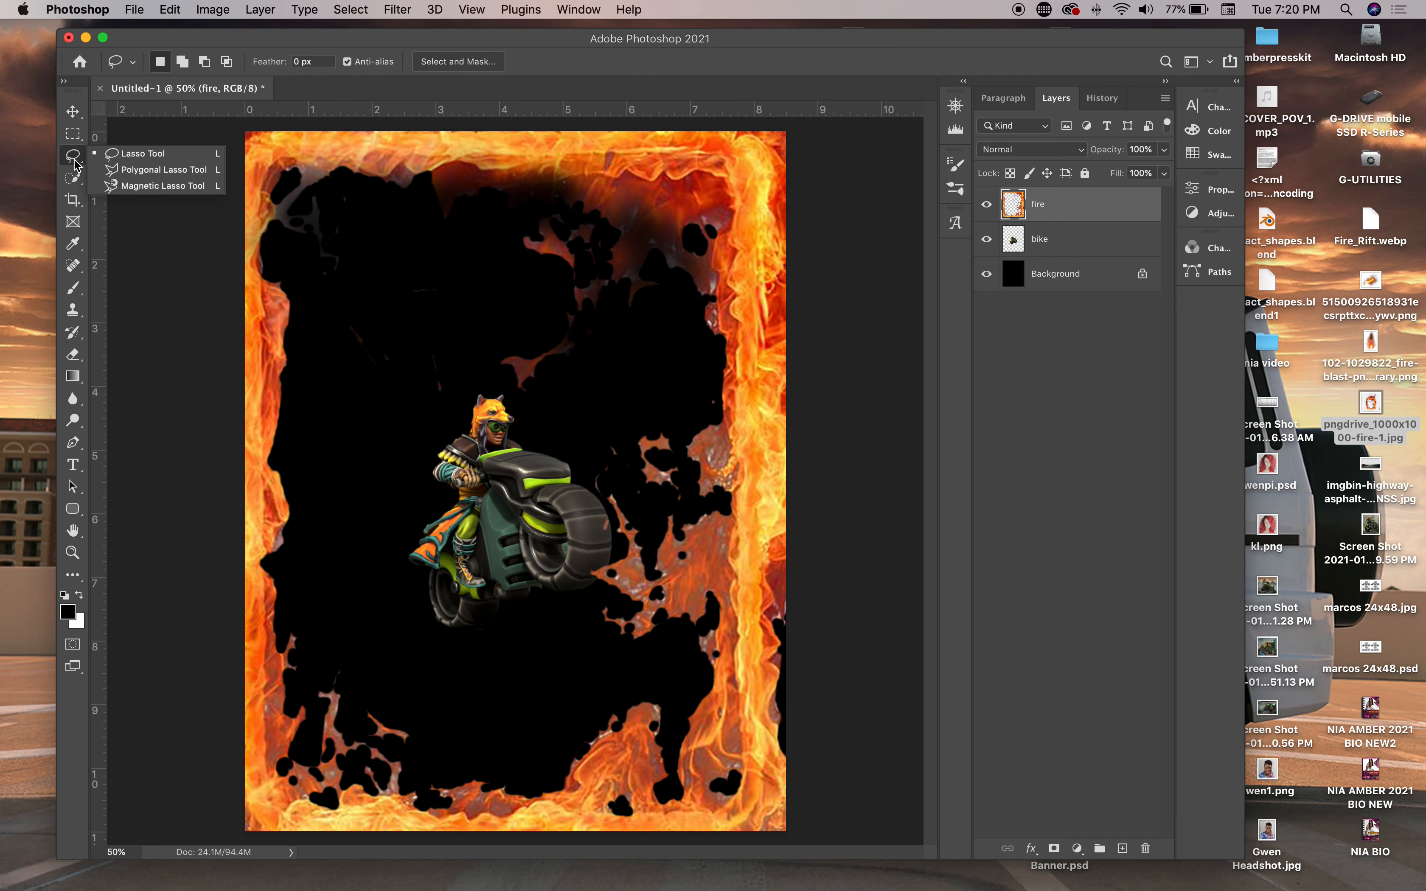
click(118, 154)
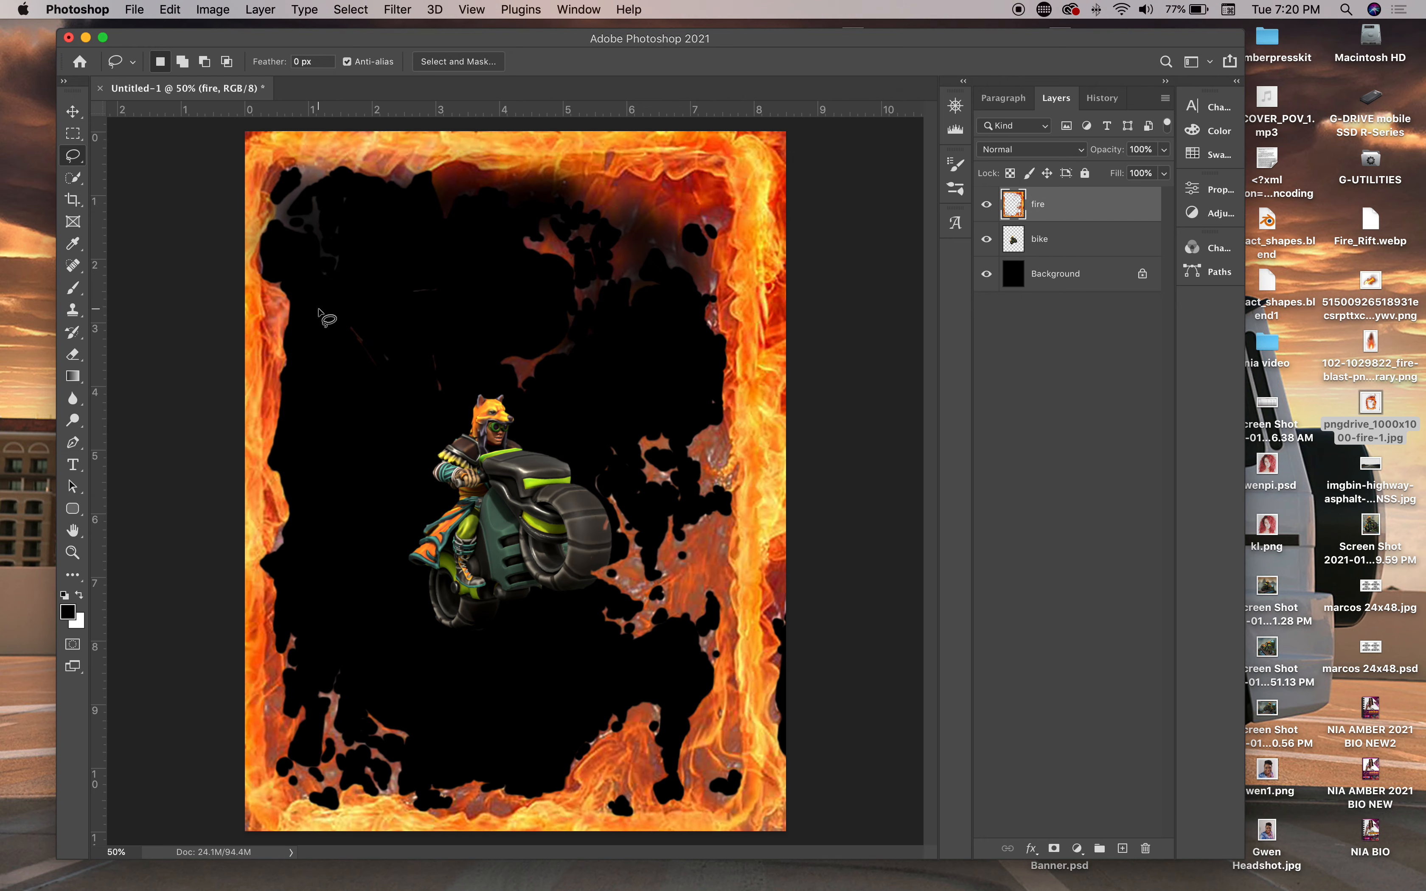
mouse_move(313, 308)
mouse_down()
mouse_move(310, 248)
mouse_move(341, 232)
mouse_move(666, 203)
mouse_move(723, 301)
mouse_move(713, 494)
mouse_move(669, 517)
mouse_move(657, 562)
mouse_move(672, 643)
mouse_move(694, 666)
mouse_move(665, 747)
mouse_move(637, 742)
mouse_move(484, 819)
mouse_move(391, 787)
mouse_up()
mouse_move(324, 779)
mouse_down()
mouse_move(299, 748)
mouse_move(267, 625)
mouse_move(262, 516)
mouse_move(313, 305)
mouse_up()
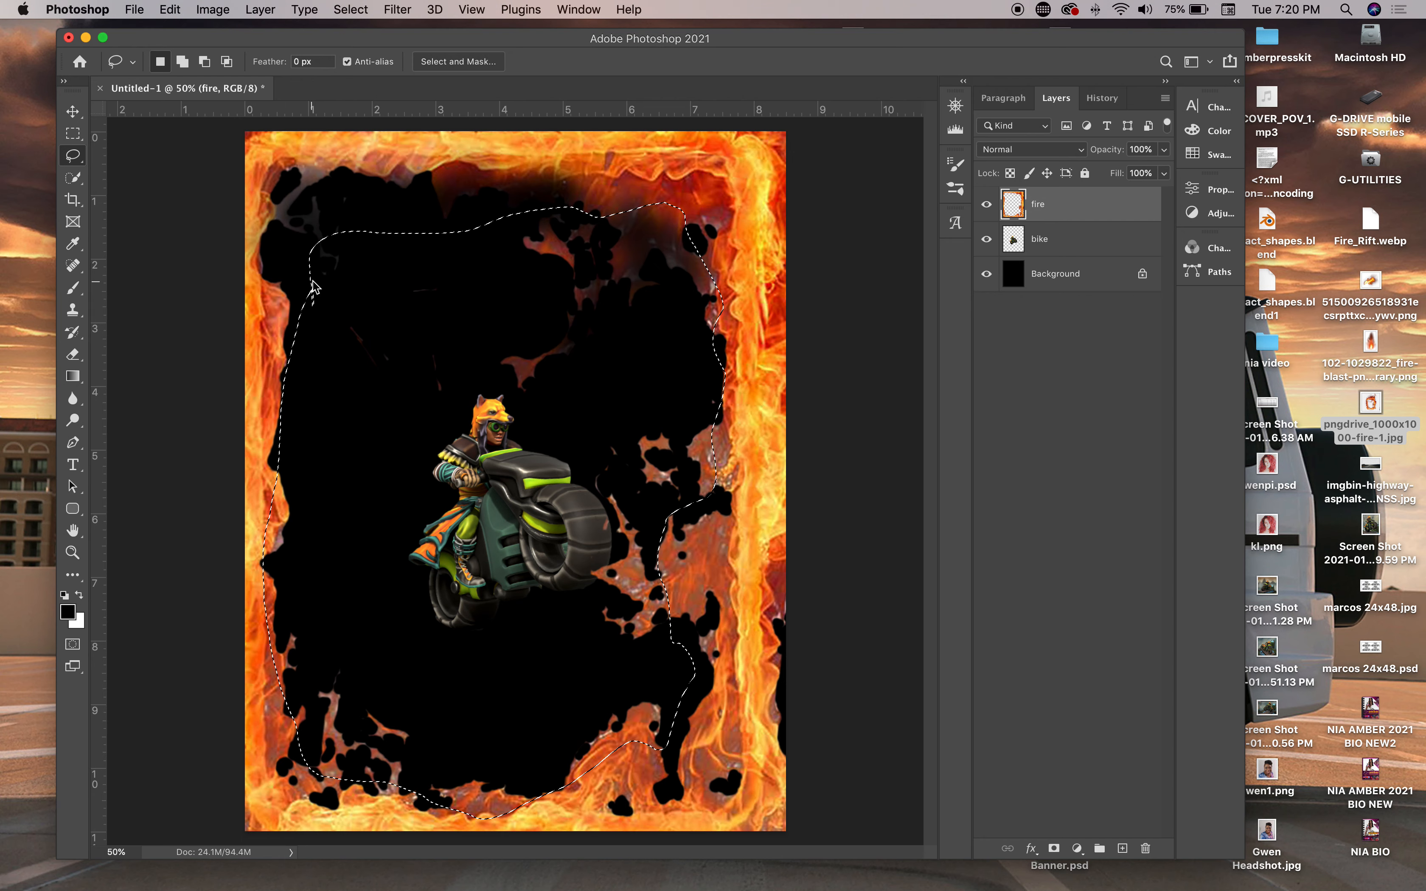
key(Delete)
key(super+d)
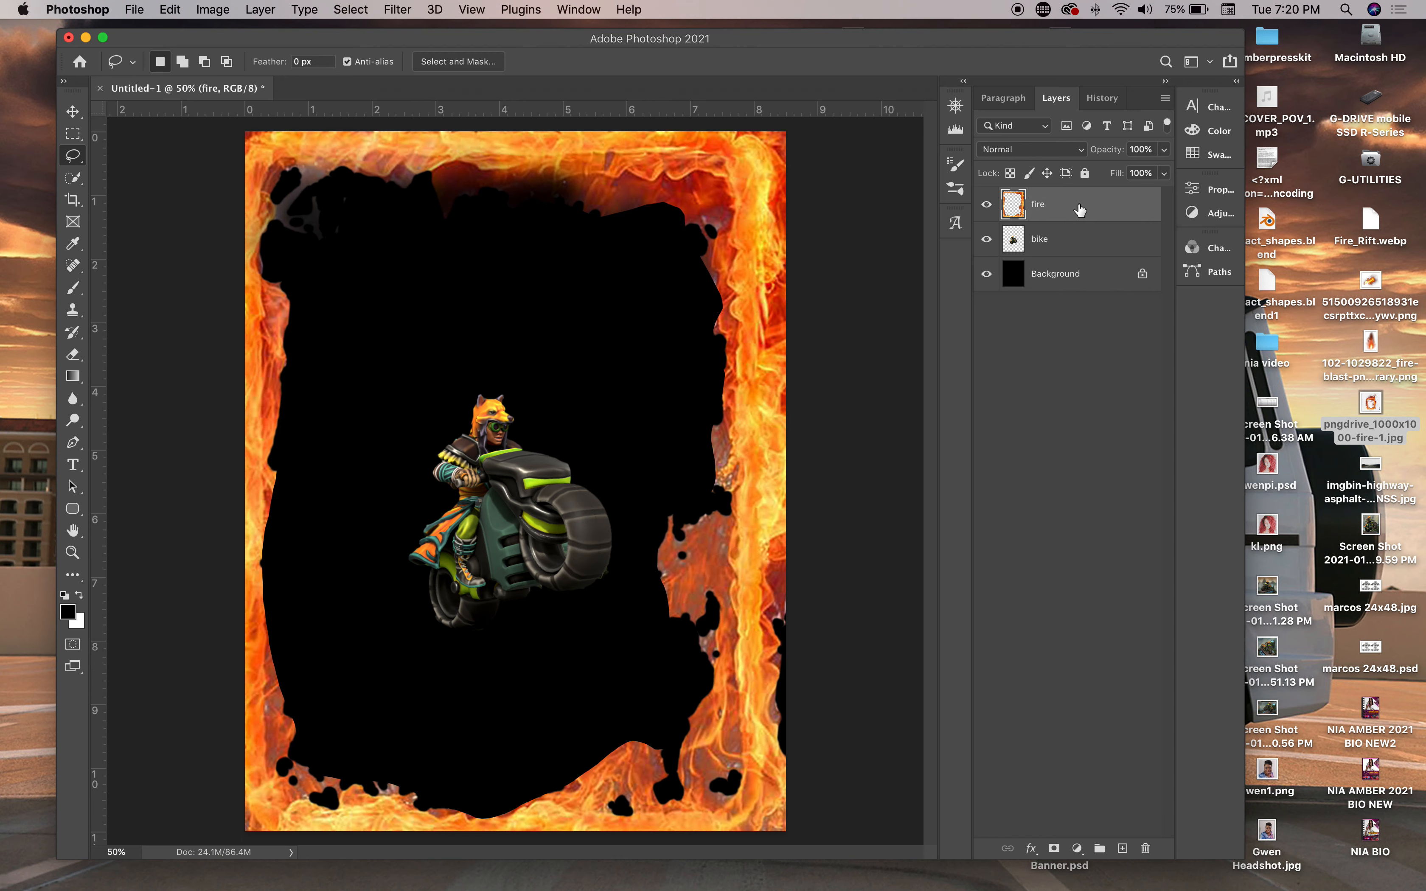
Enlarge the rider proportionally to about 225% to fill the frame's interior and stack the bike layer above the fire layer
click(73, 111)
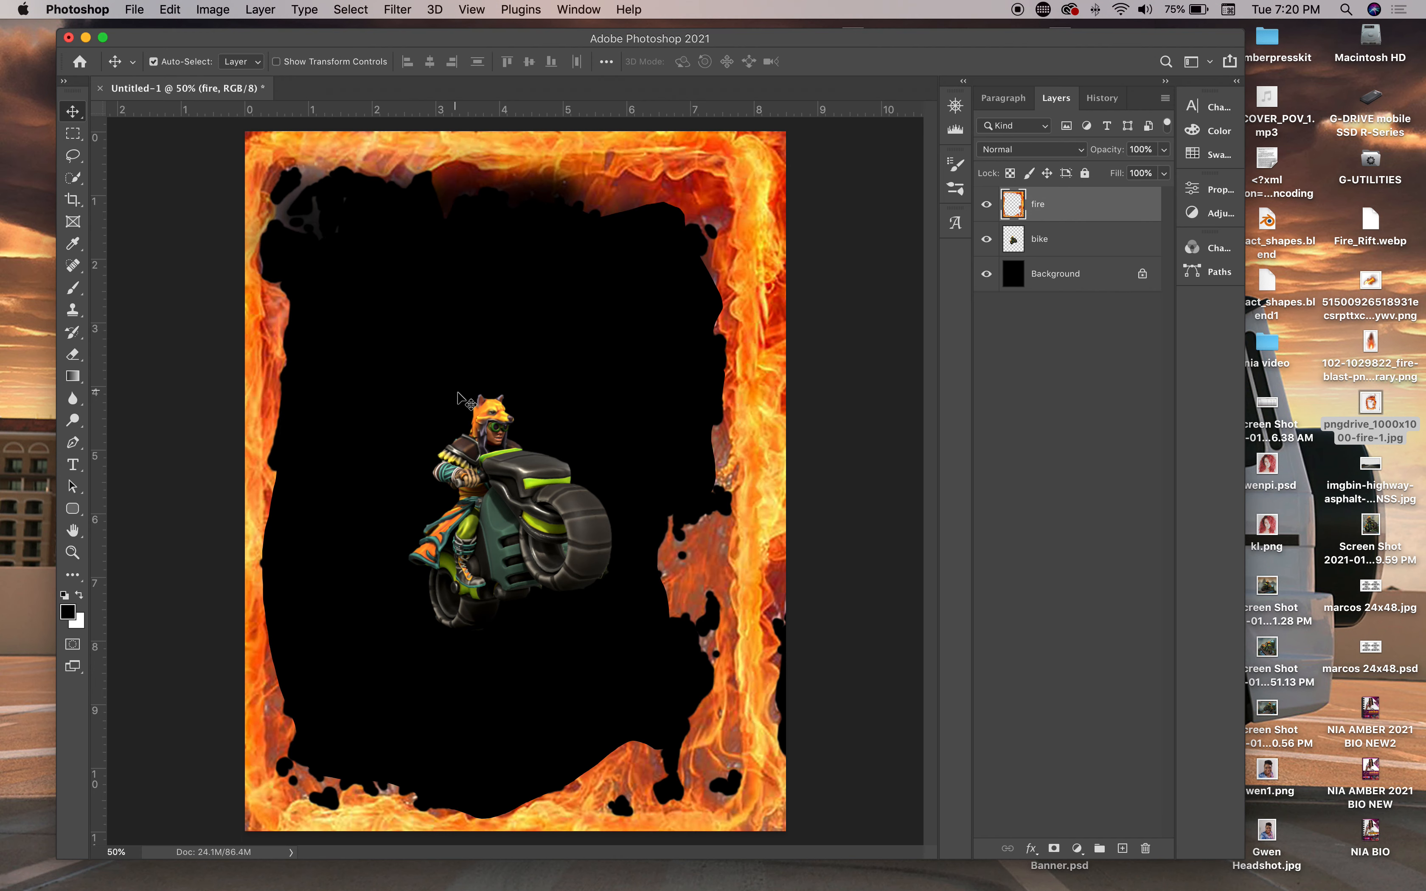
mouse_move(520, 505)
mouse_down()
mouse_move(458, 575)
mouse_move(416, 745)
mouse_move(423, 672)
mouse_up()
key(super+t)
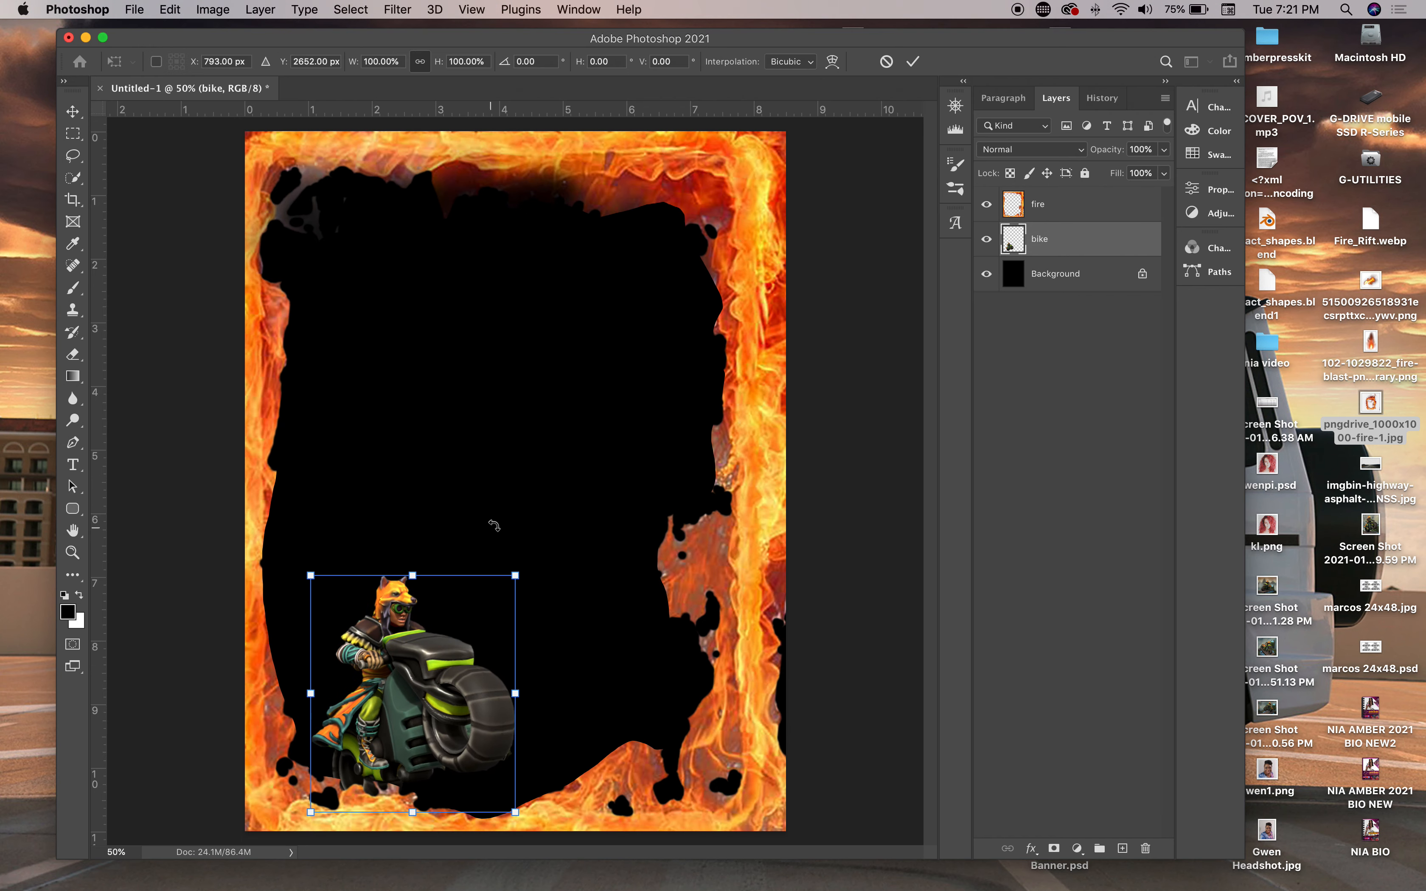
drag(516, 575, 781, 289)
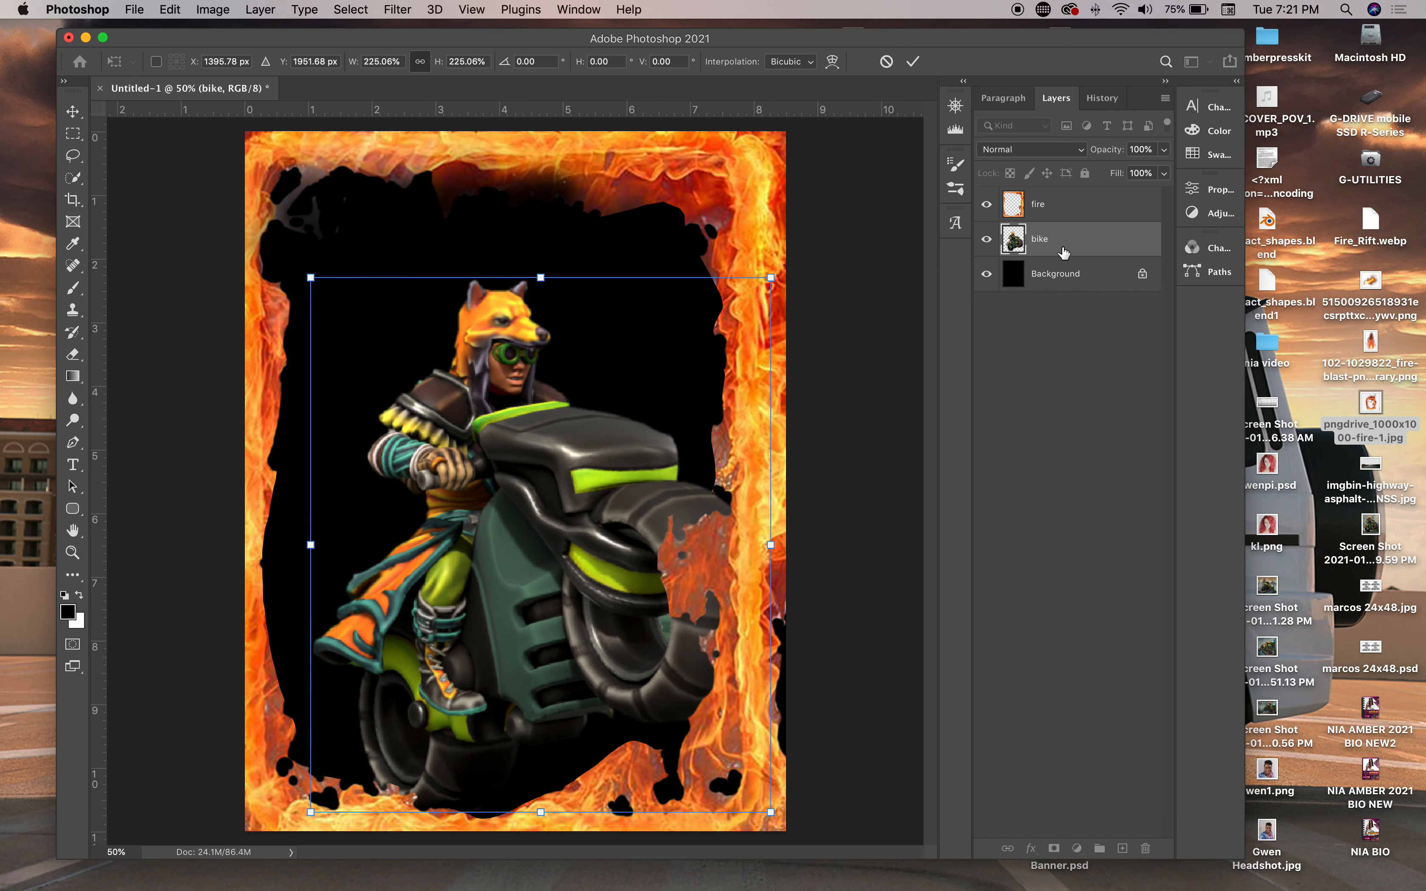
key(Return)
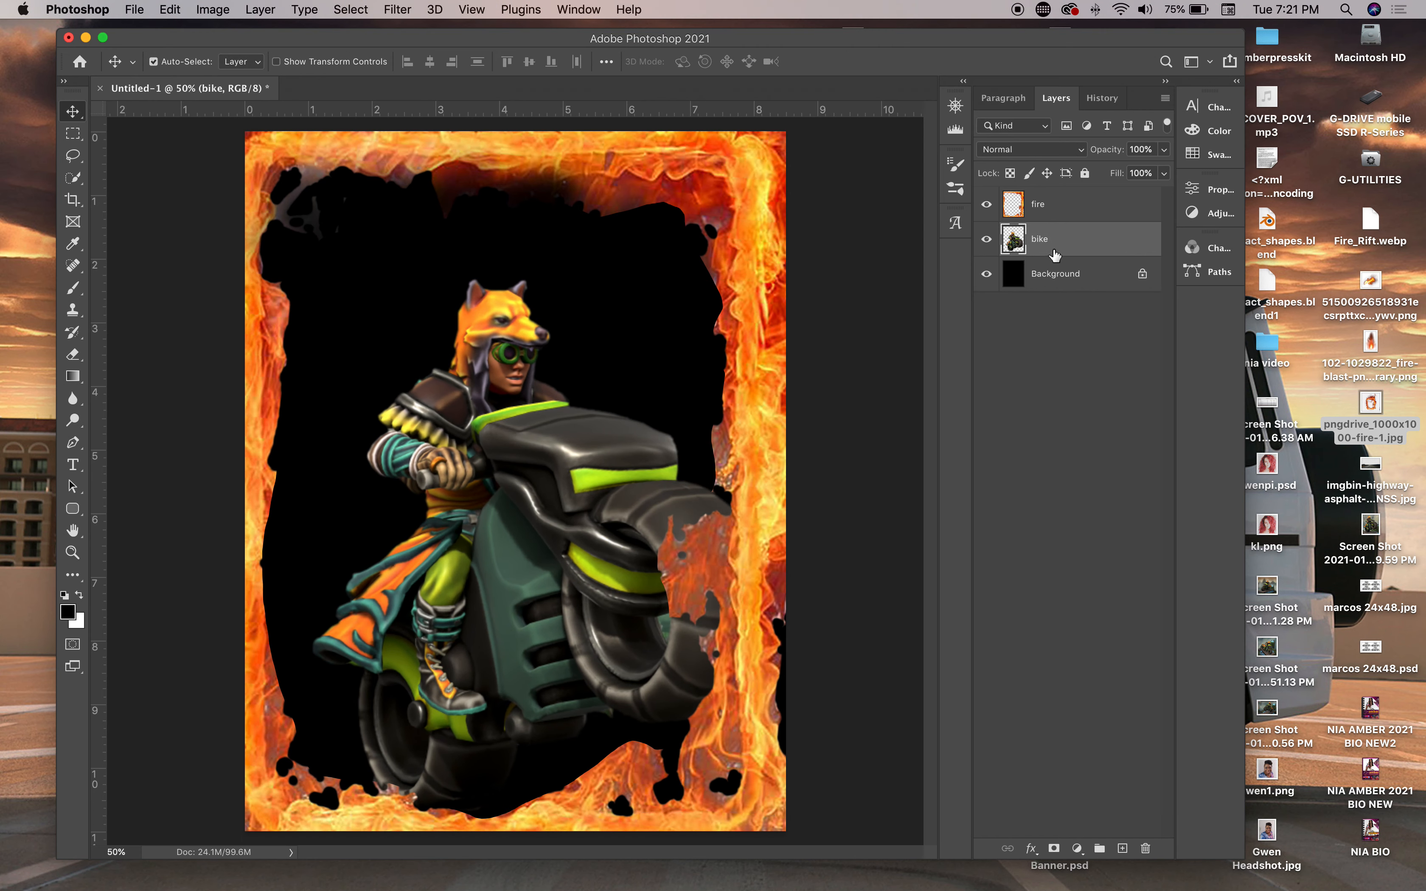
drag(1055, 254, 1055, 205)
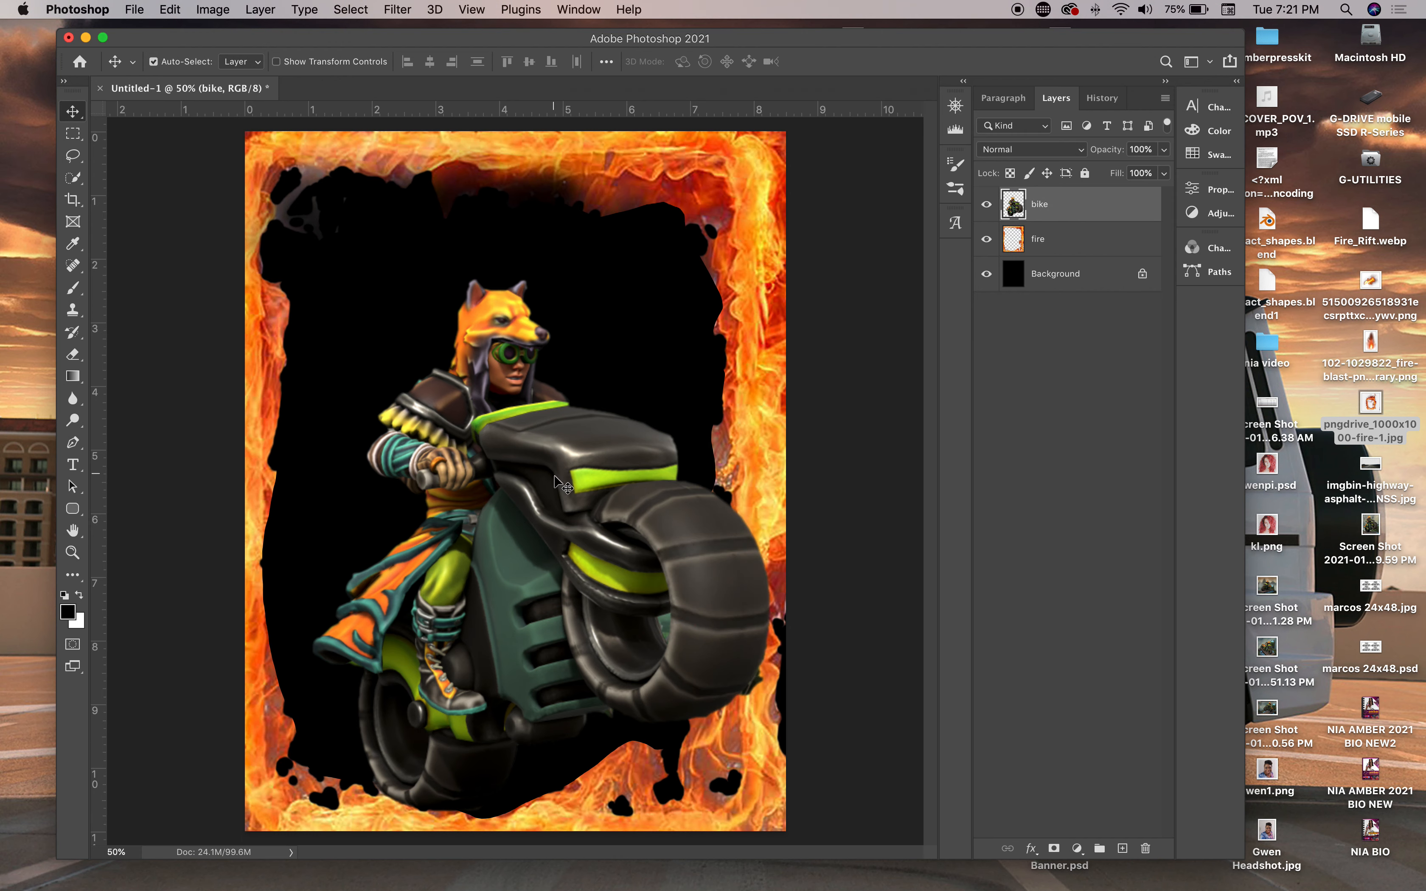
mouse_move(560, 458)
mouse_down()
mouse_move(530, 506)
mouse_move(509, 425)
mouse_move(508, 463)
mouse_move(501, 451)
mouse_move(543, 471)
mouse_up()
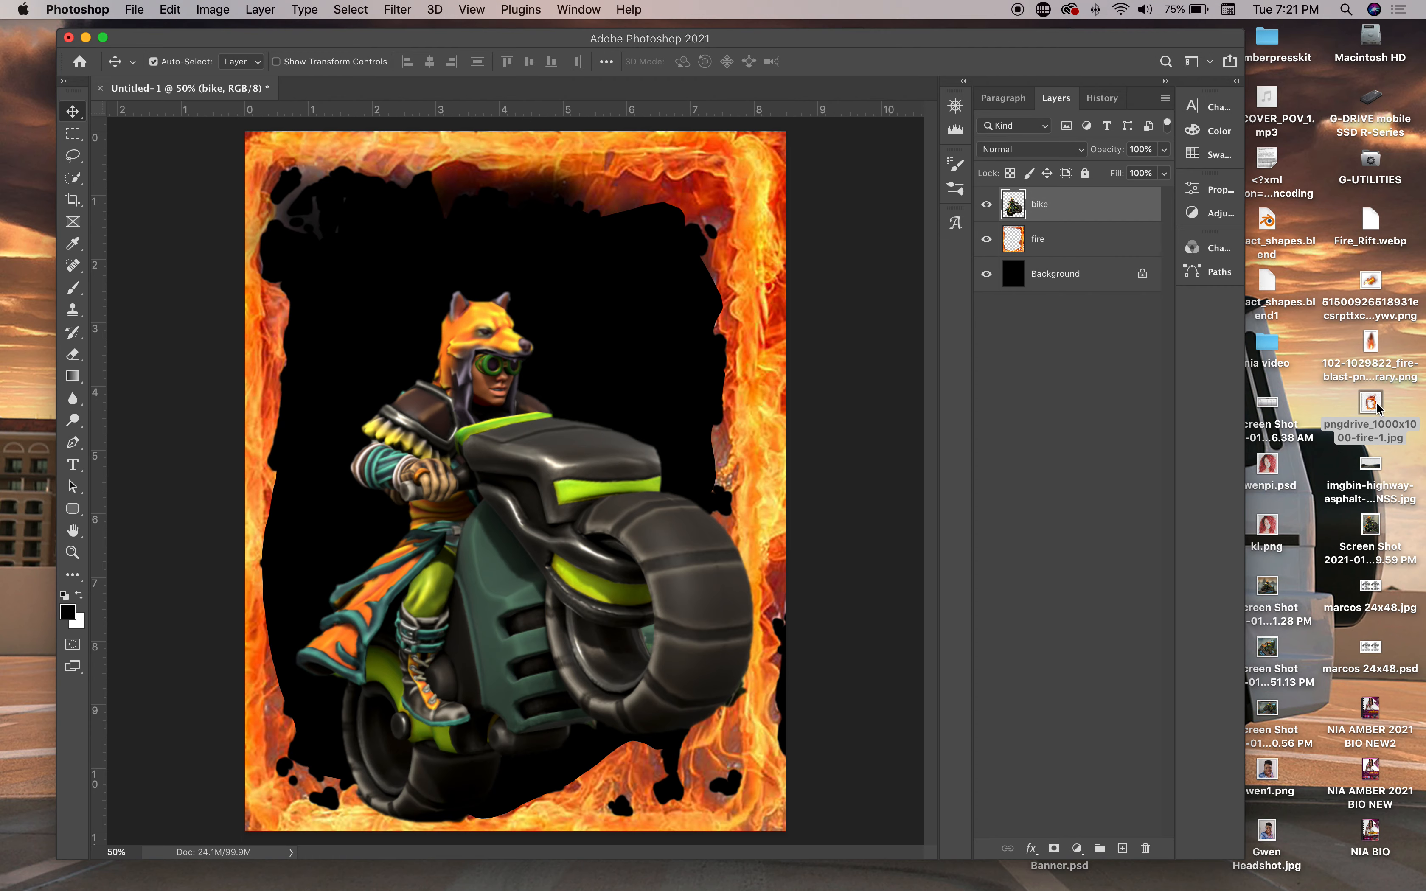
Switch to Chrome, search Google Images for "fire png", and preview the PNGitem flame image
drag(1043, 46, 1006, 37)
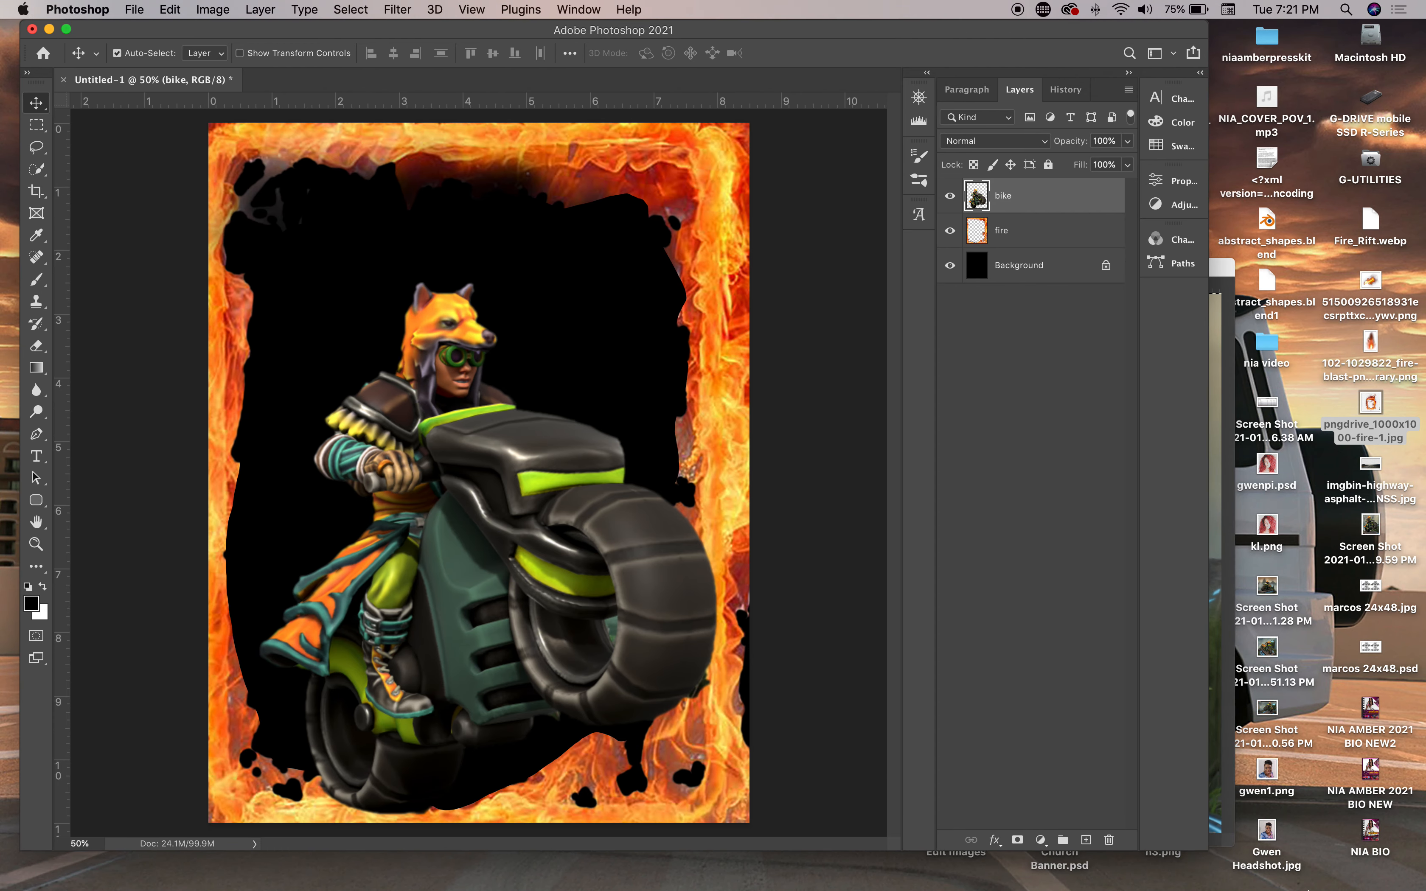
mouse_move(1108, 879)
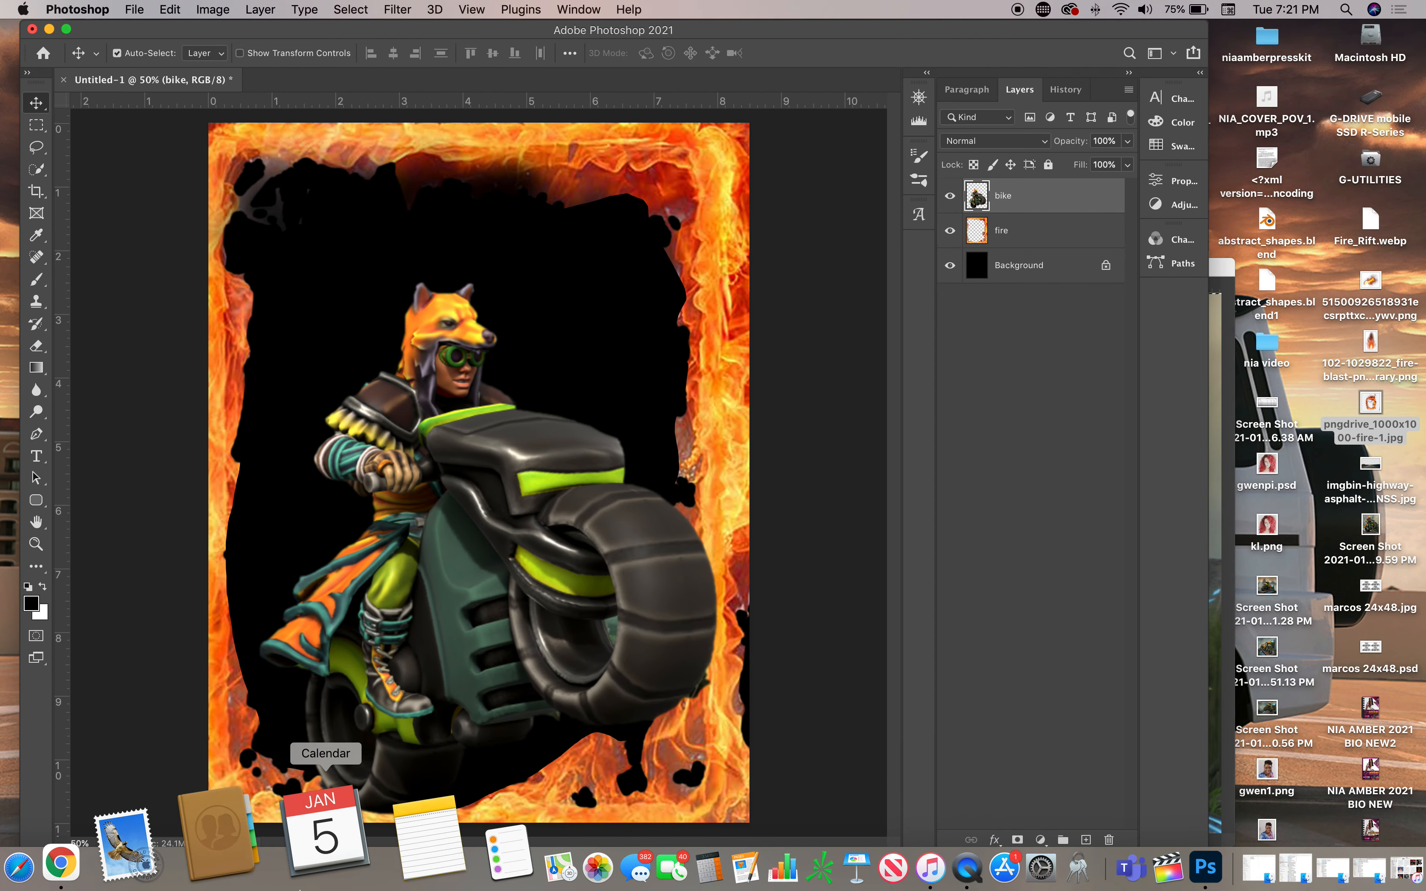
click(186, 831)
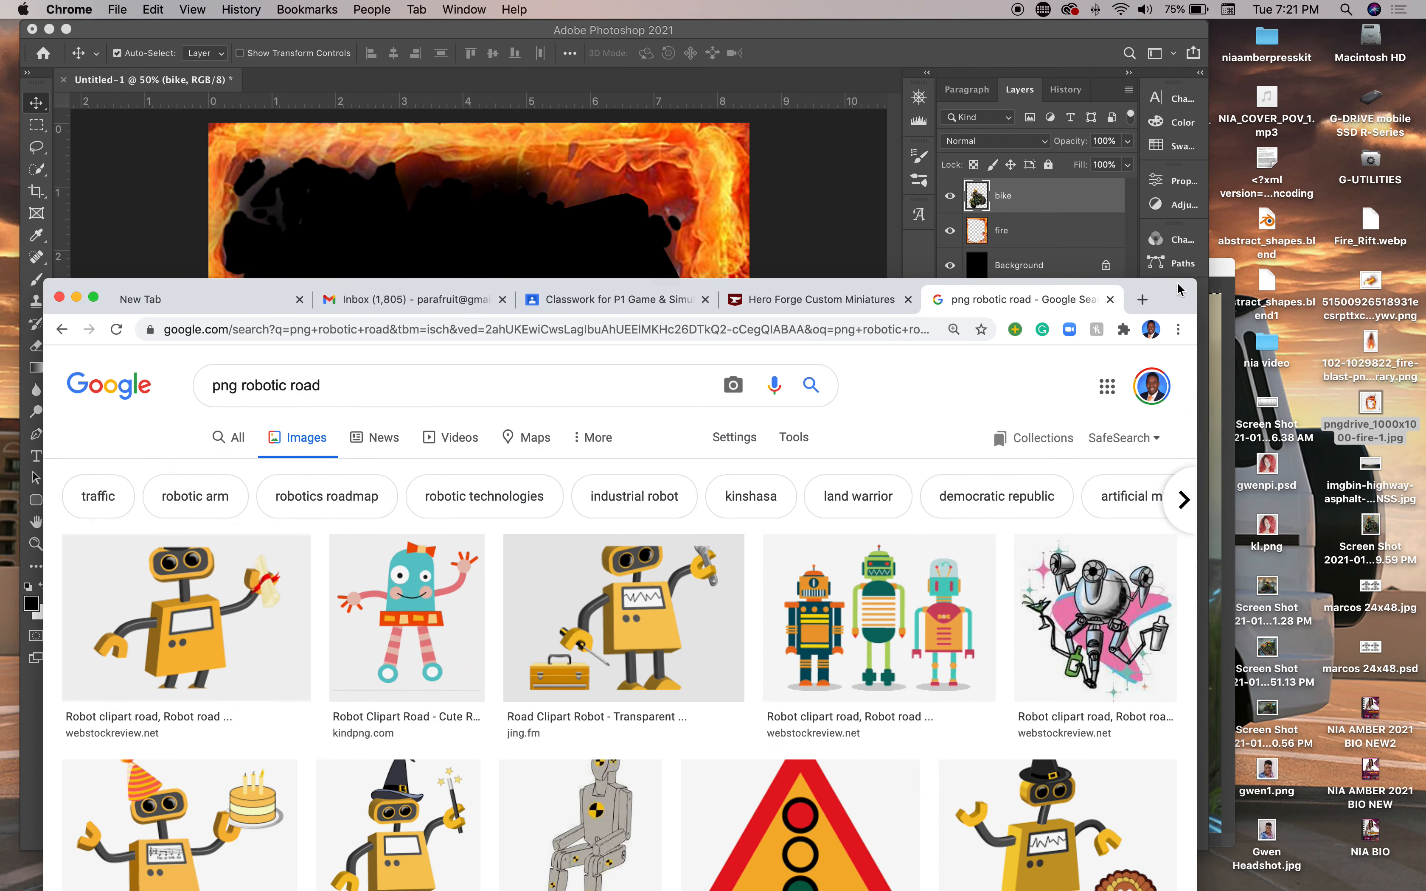
drag(1181, 290, 1196, 219)
click(257, 324)
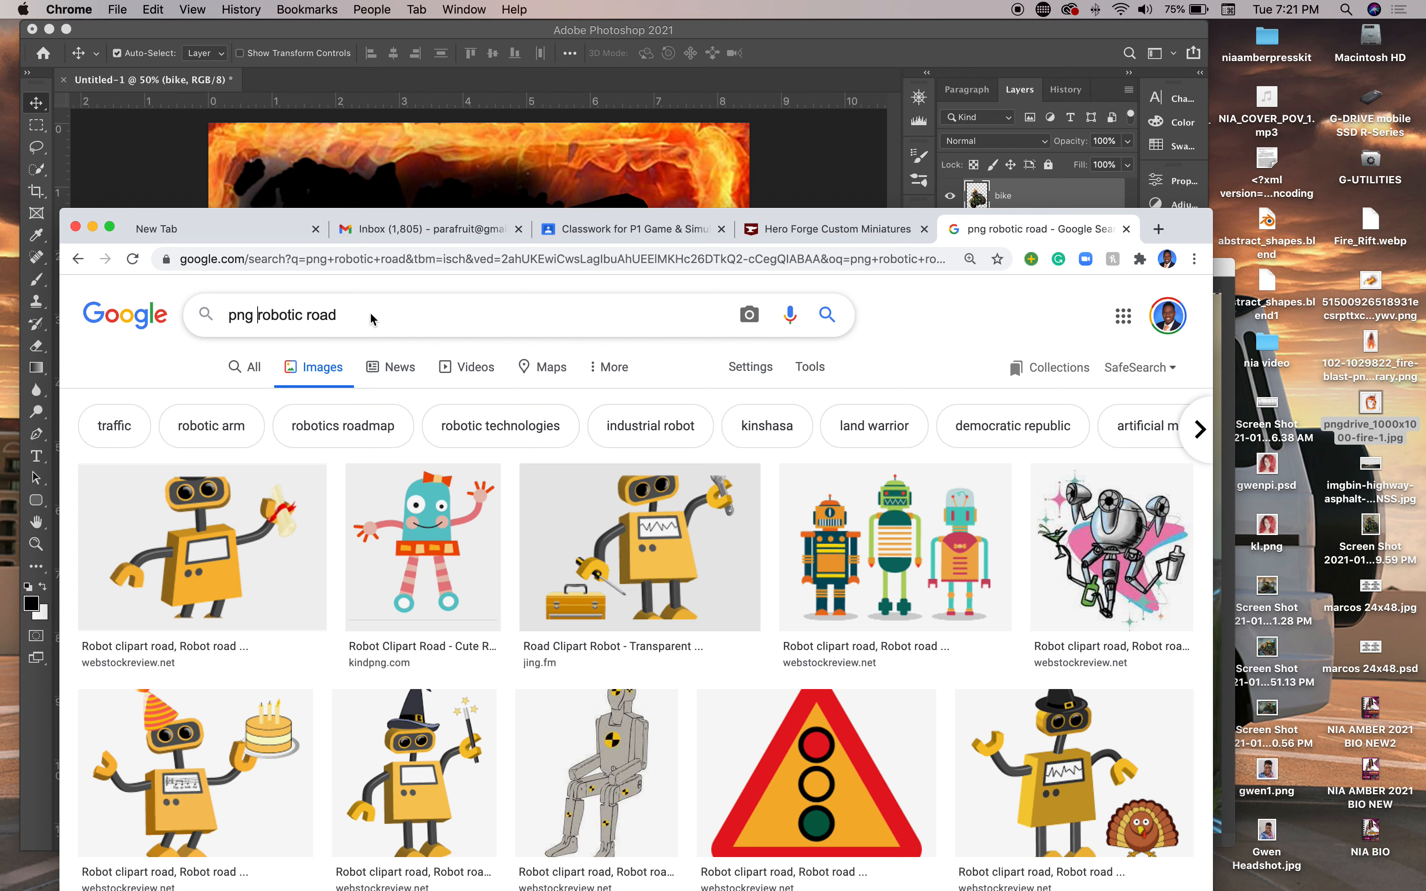
drag(371, 320, 207, 322)
text(fire )
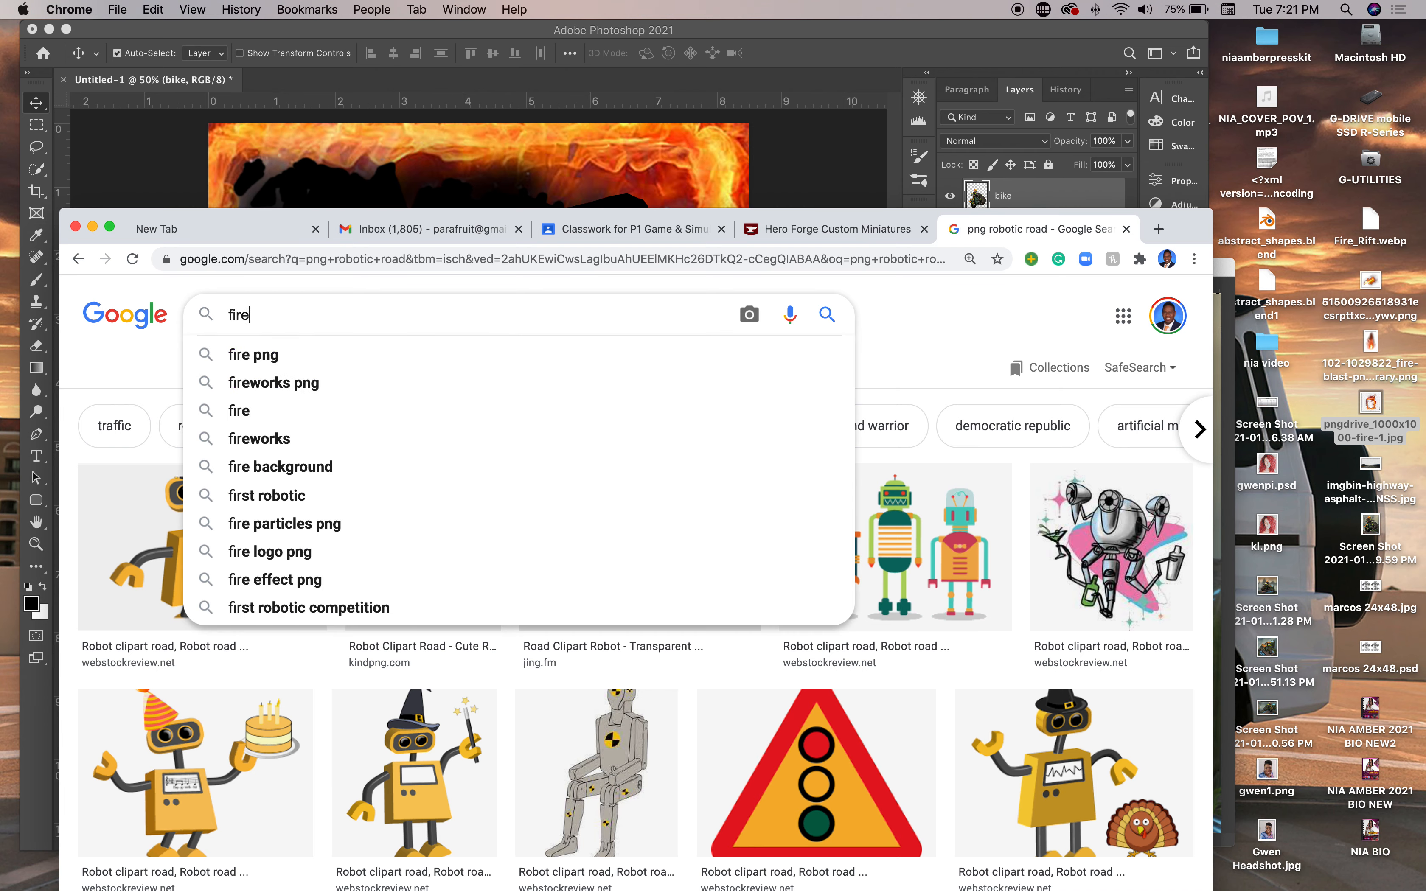
text(p)
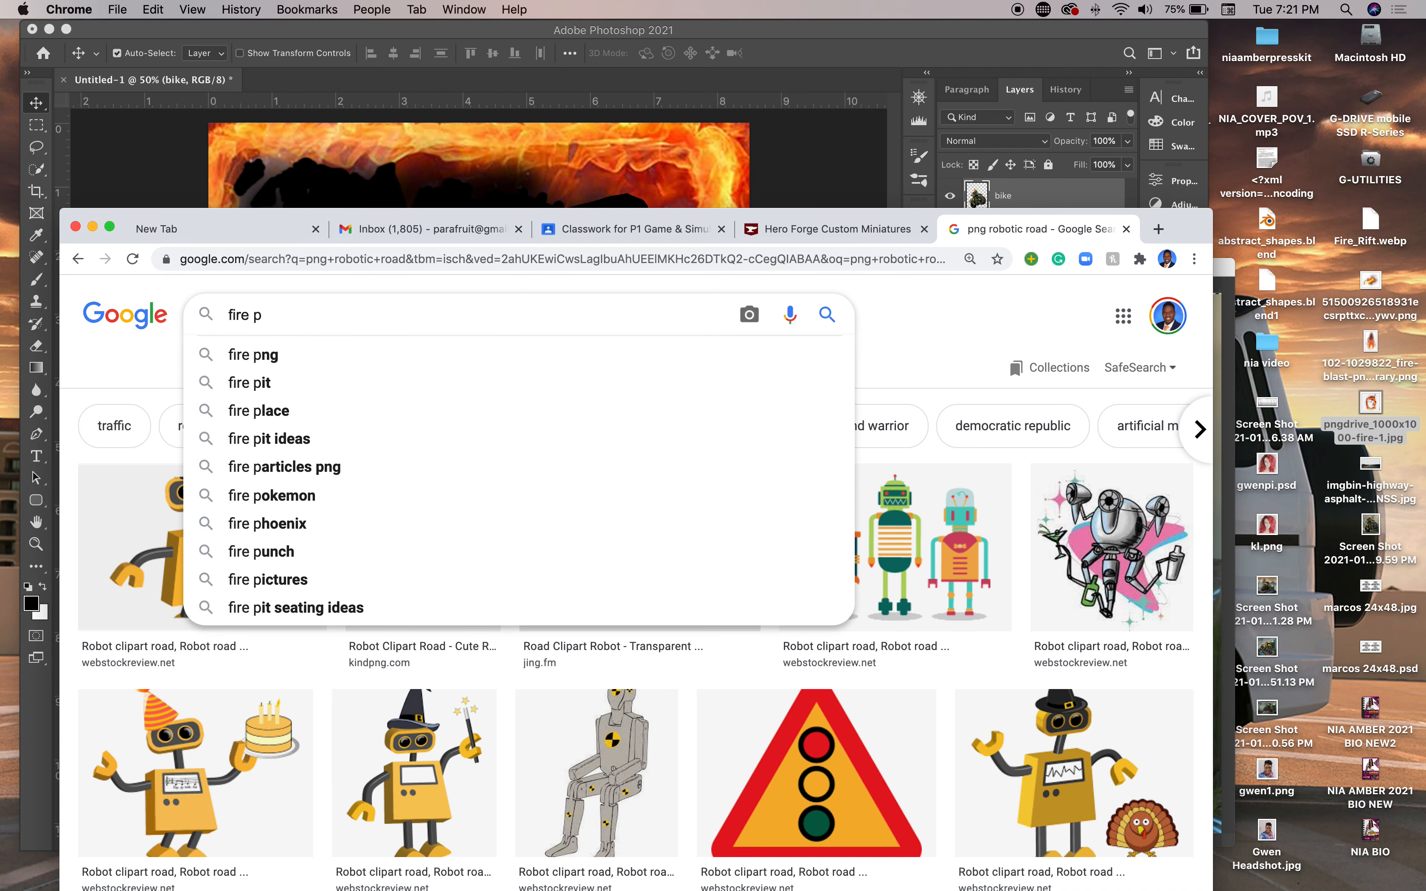
text(ng)
key(Return)
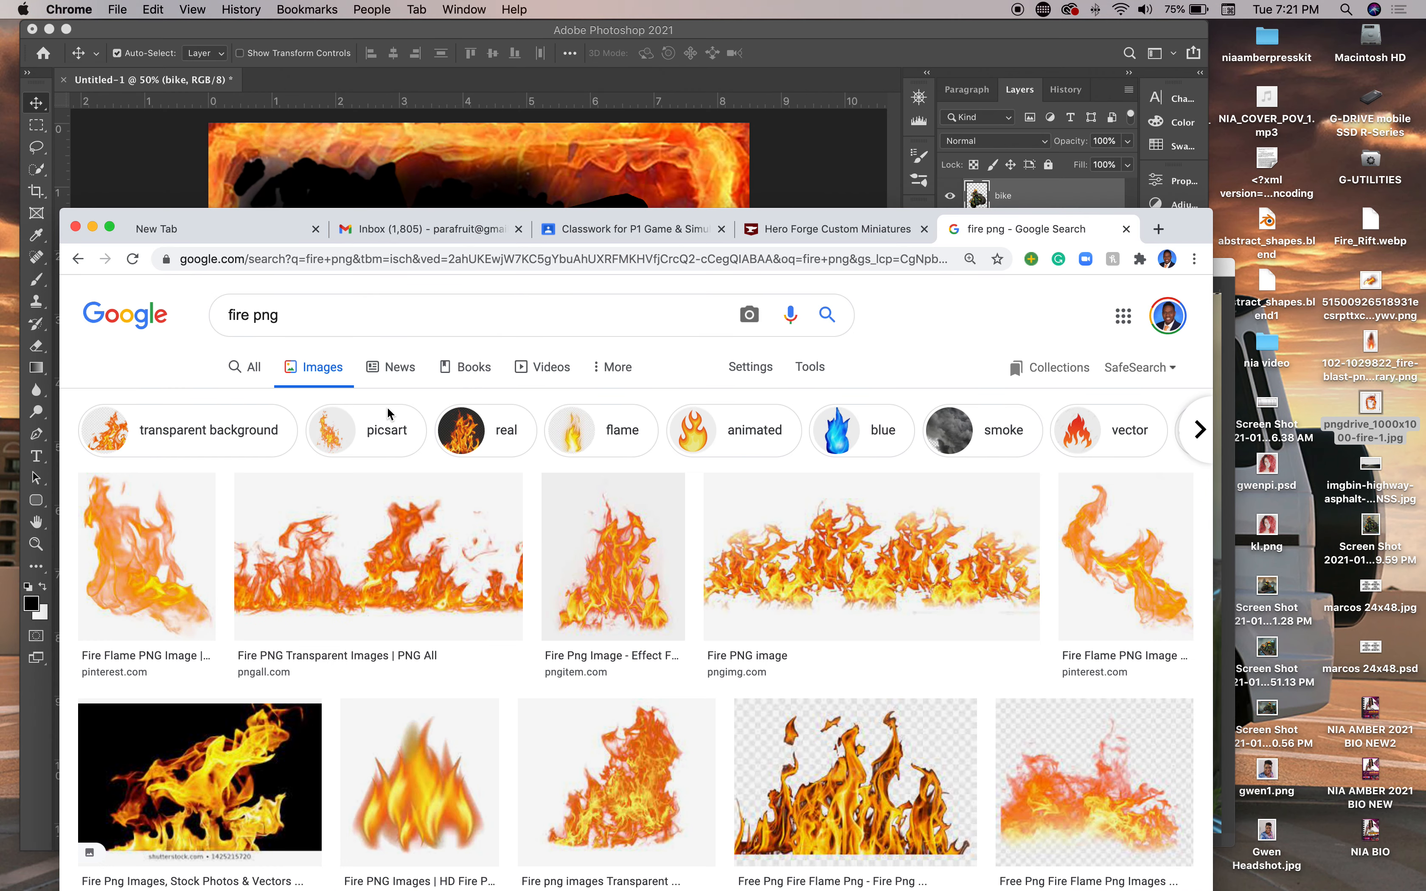
click(610, 594)
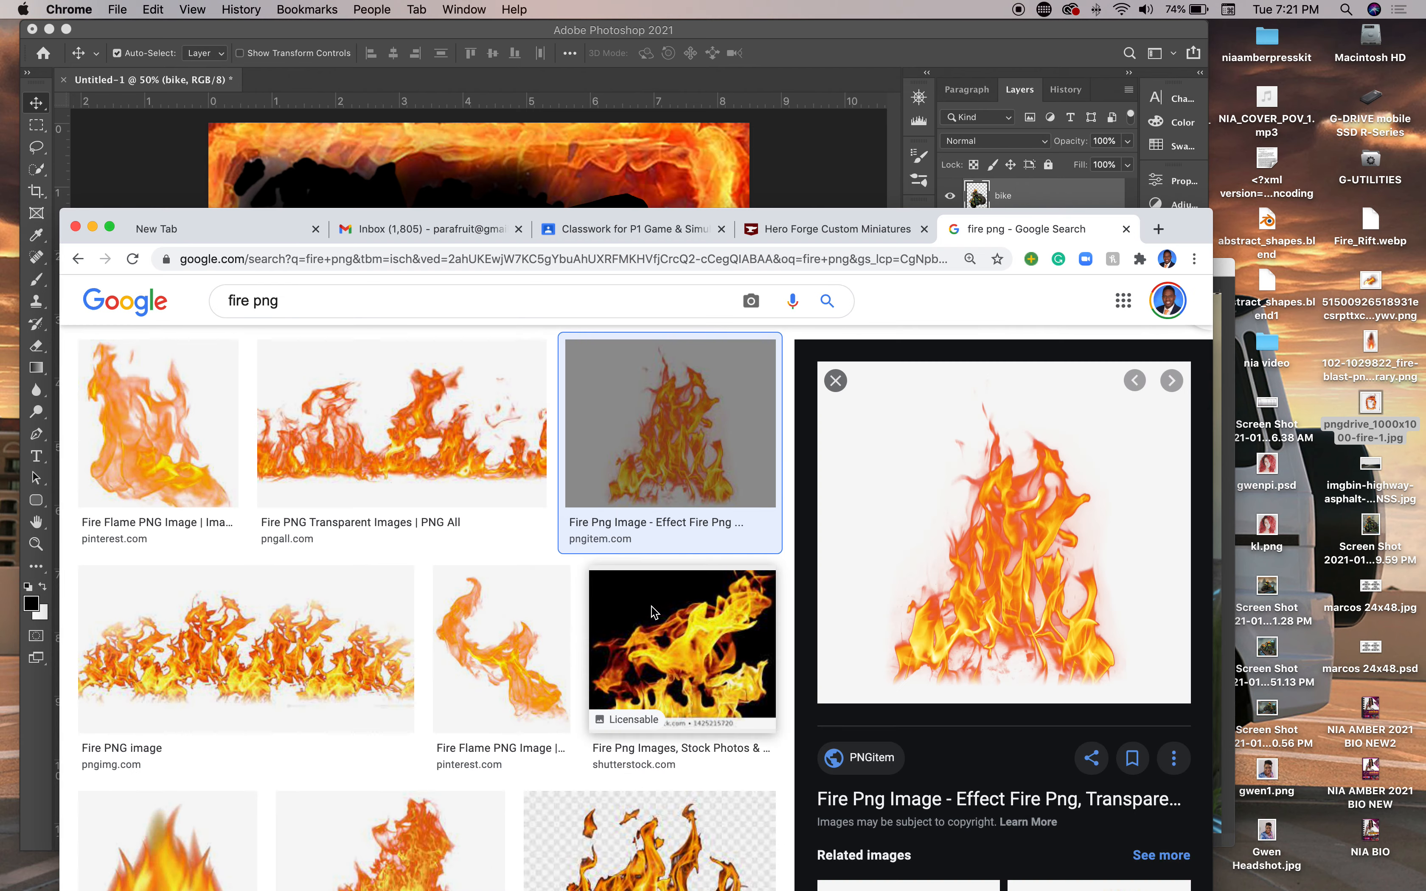
drag(1205, 222, 1217, 537)
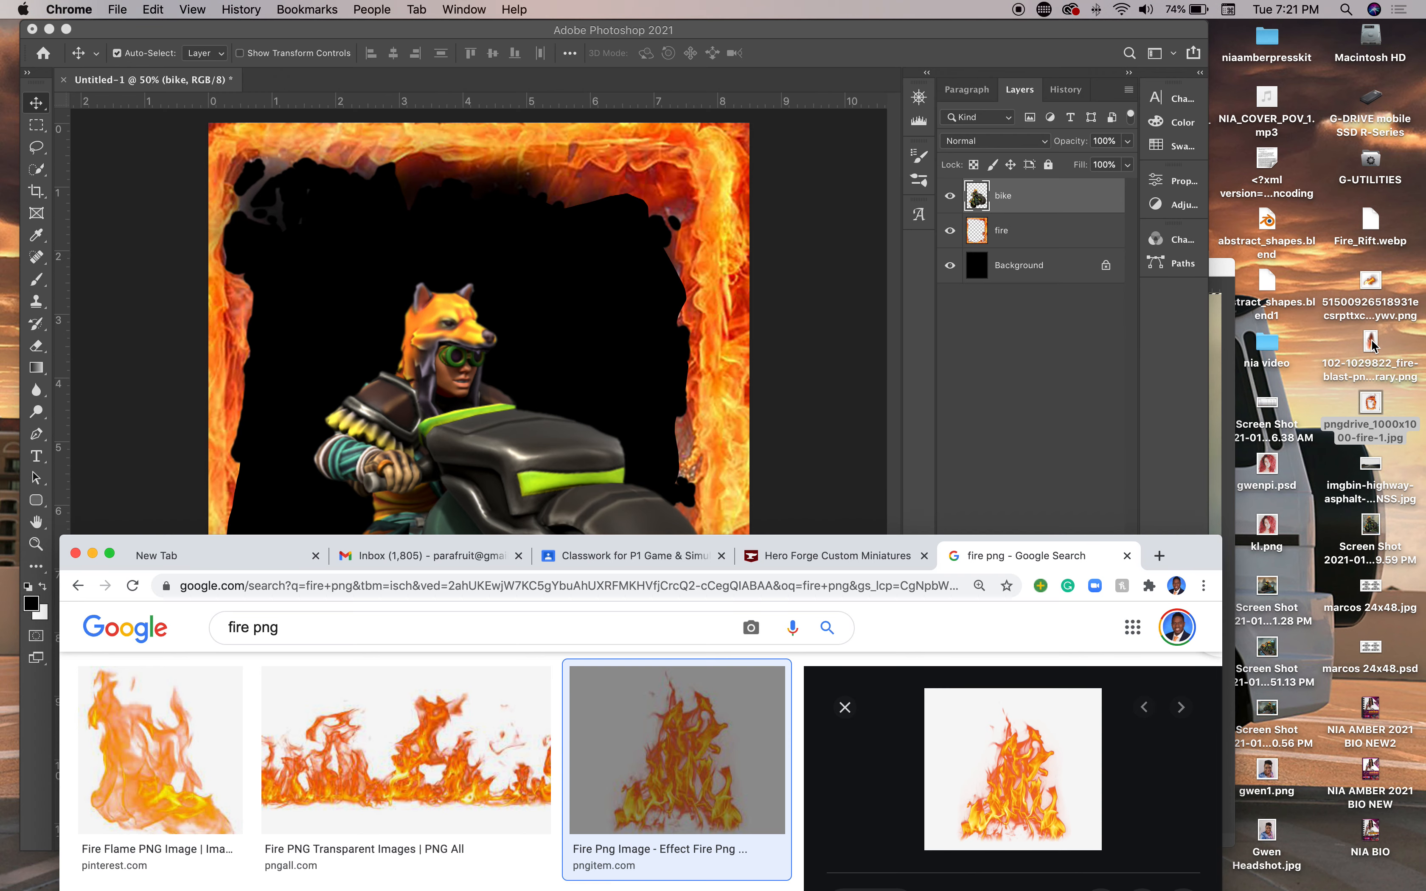
drag(1368, 286, 576, 338)
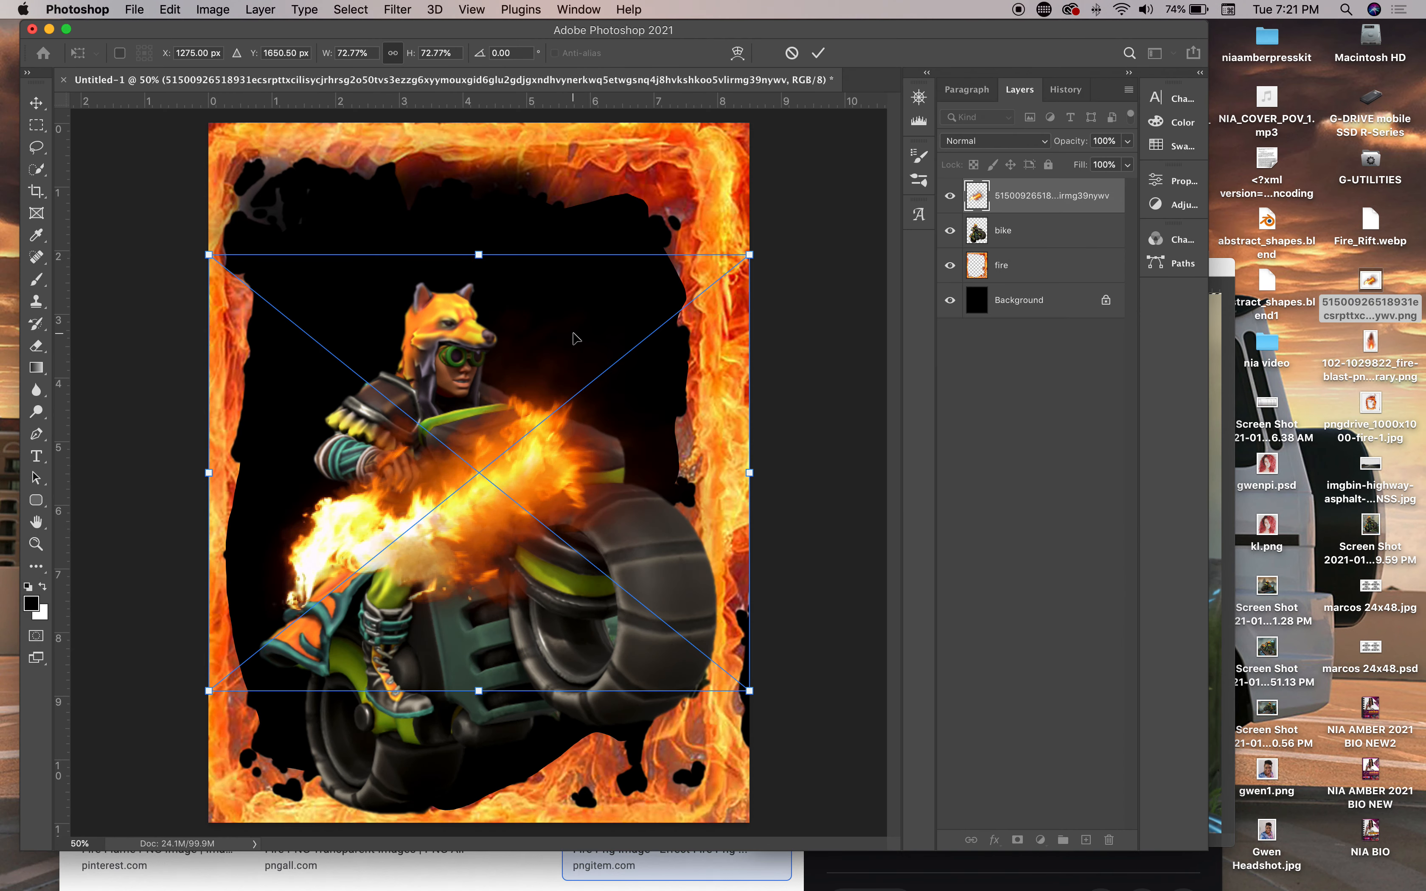
key(Return)
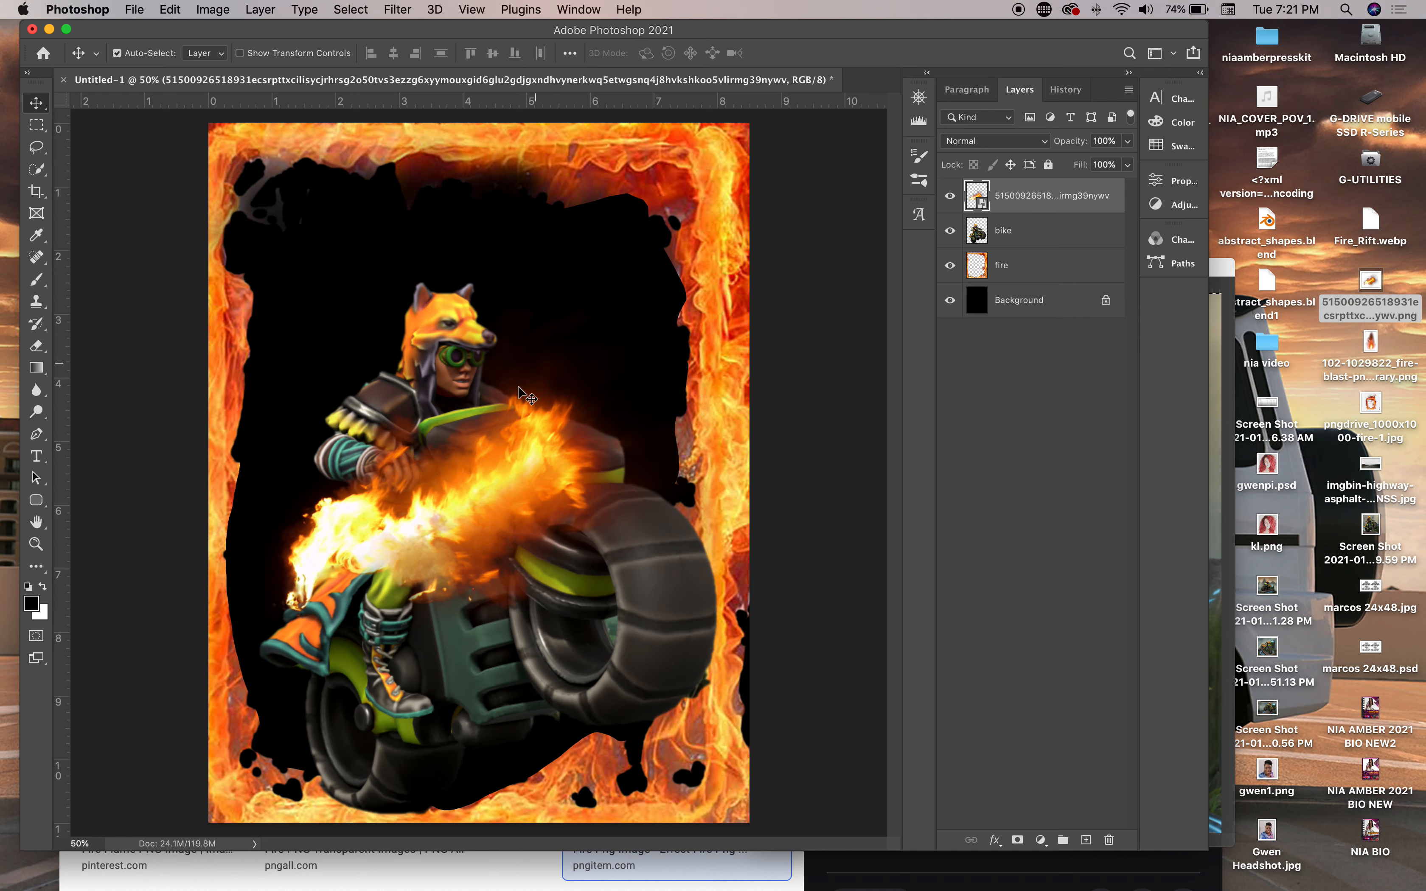
drag(494, 485, 578, 505)
Rotate the placed flame to about -167°, scale it to about 41%, and position it beneath the bike between the wheels
key(super+t)
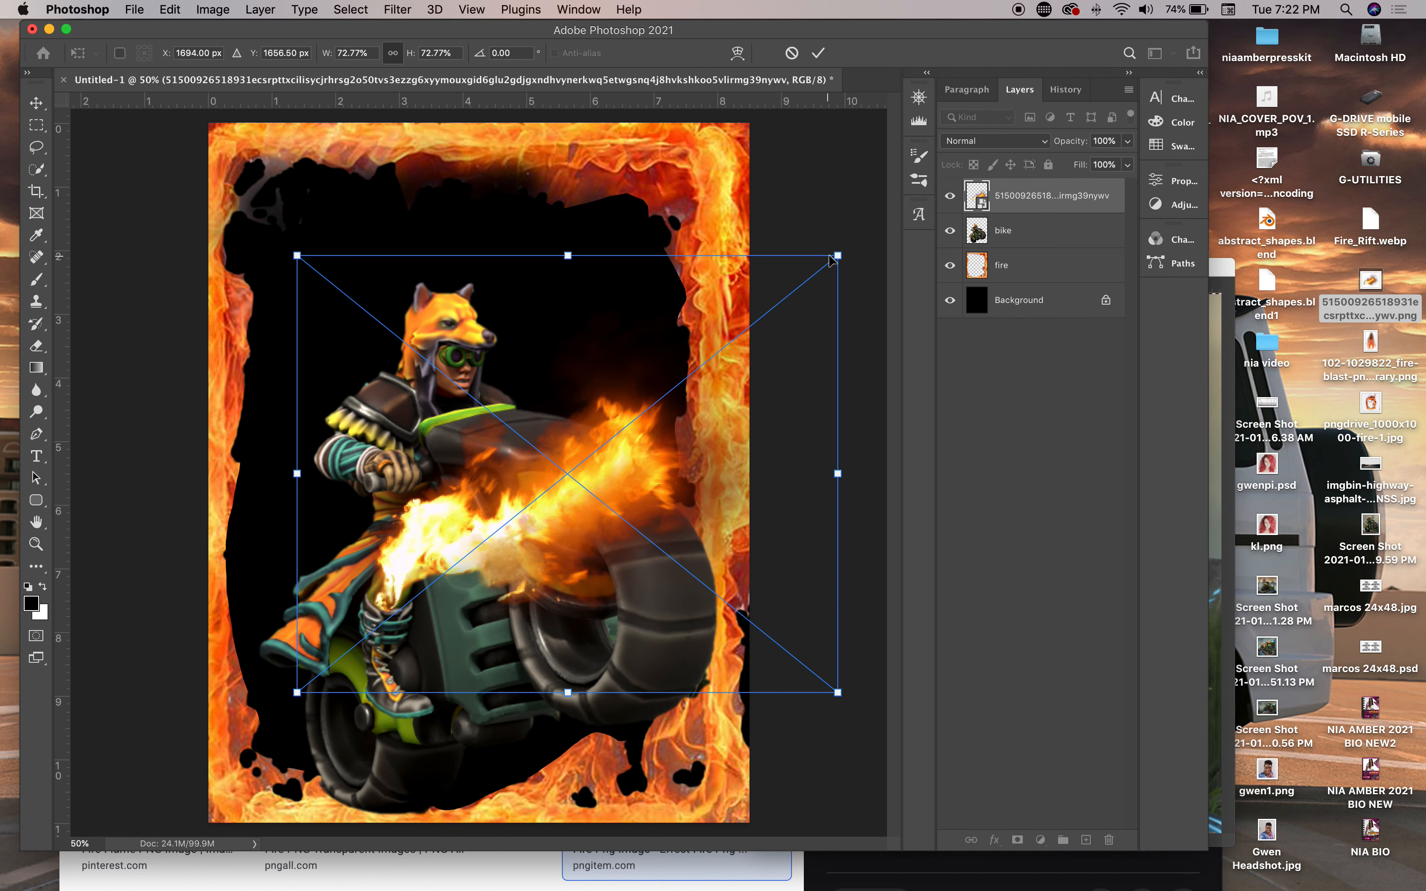
drag(837, 255, 259, 669)
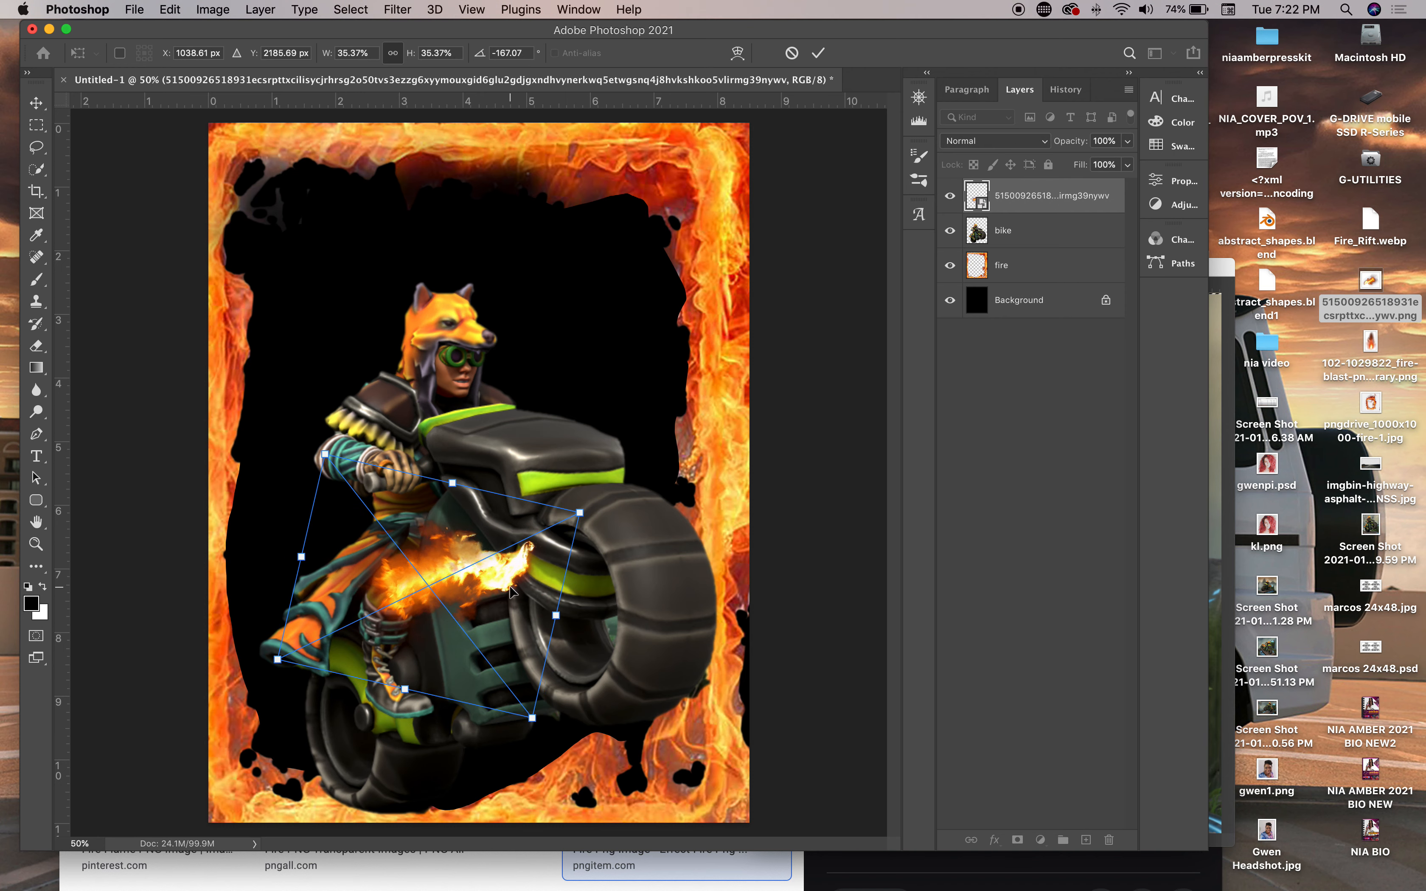
drag(499, 587, 577, 716)
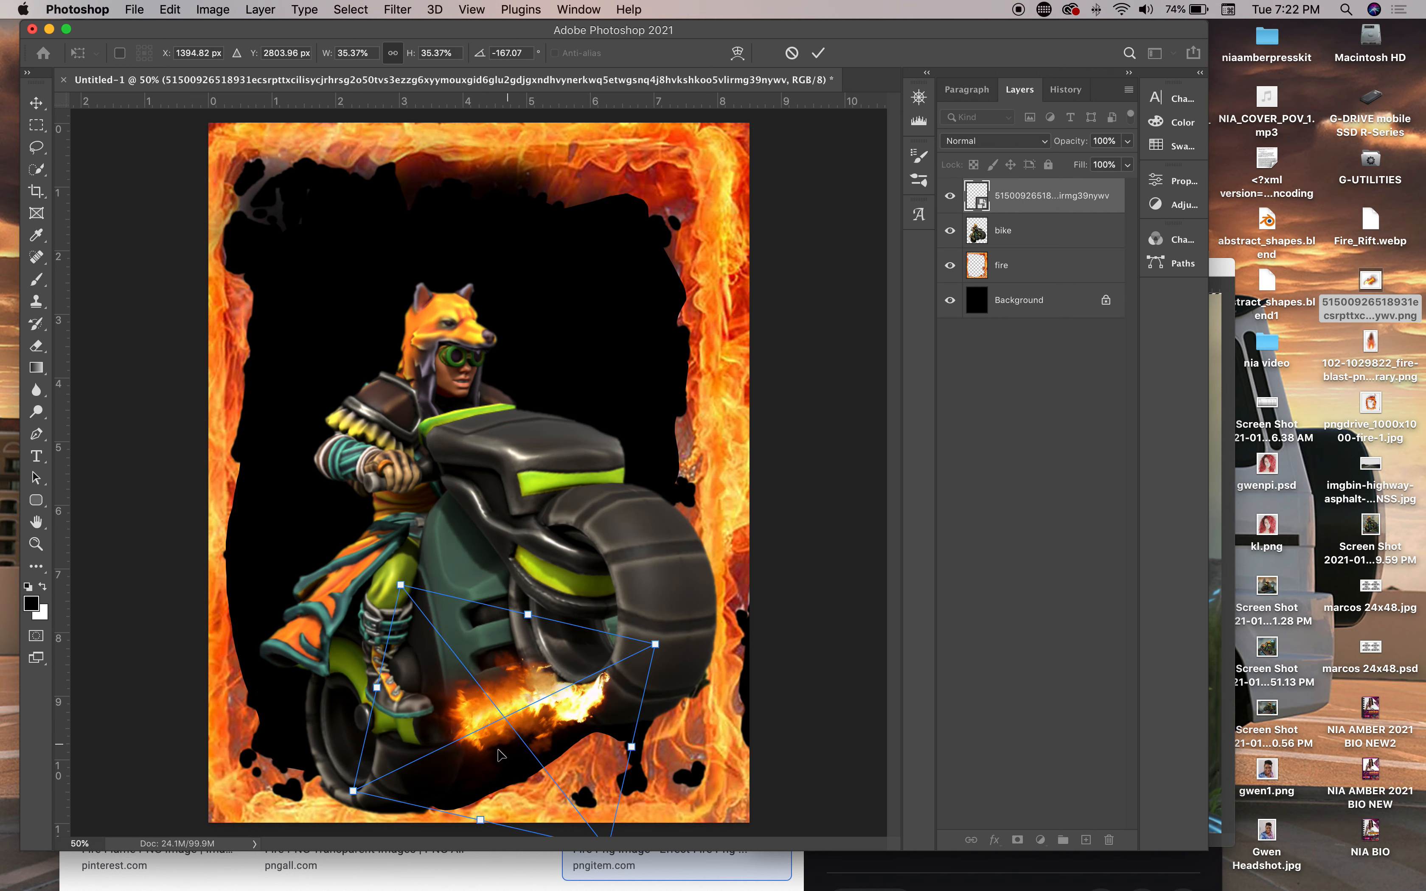
drag(354, 791, 303, 814)
drag(579, 711, 587, 714)
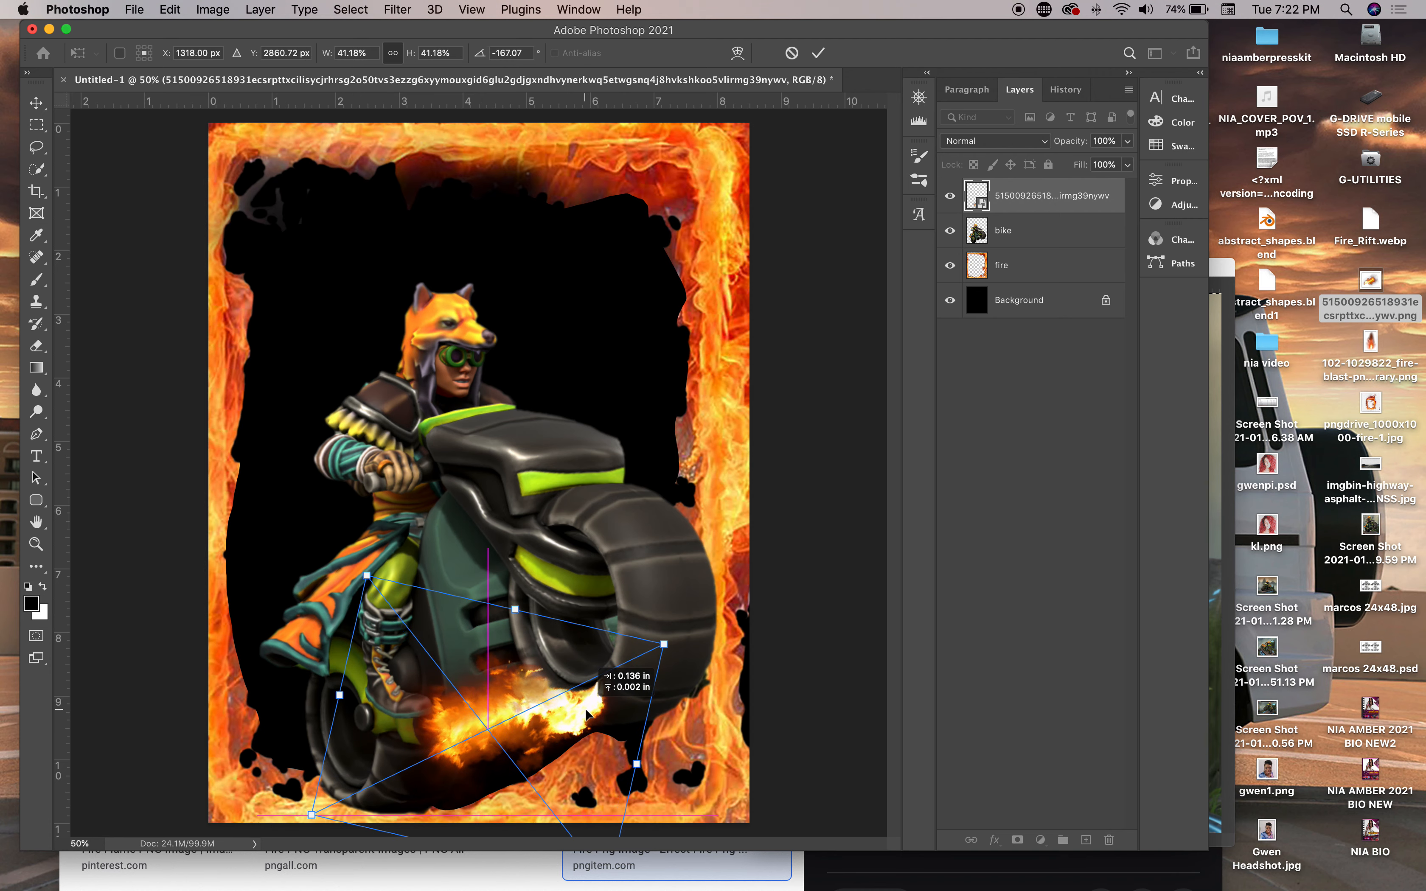
key(Return)
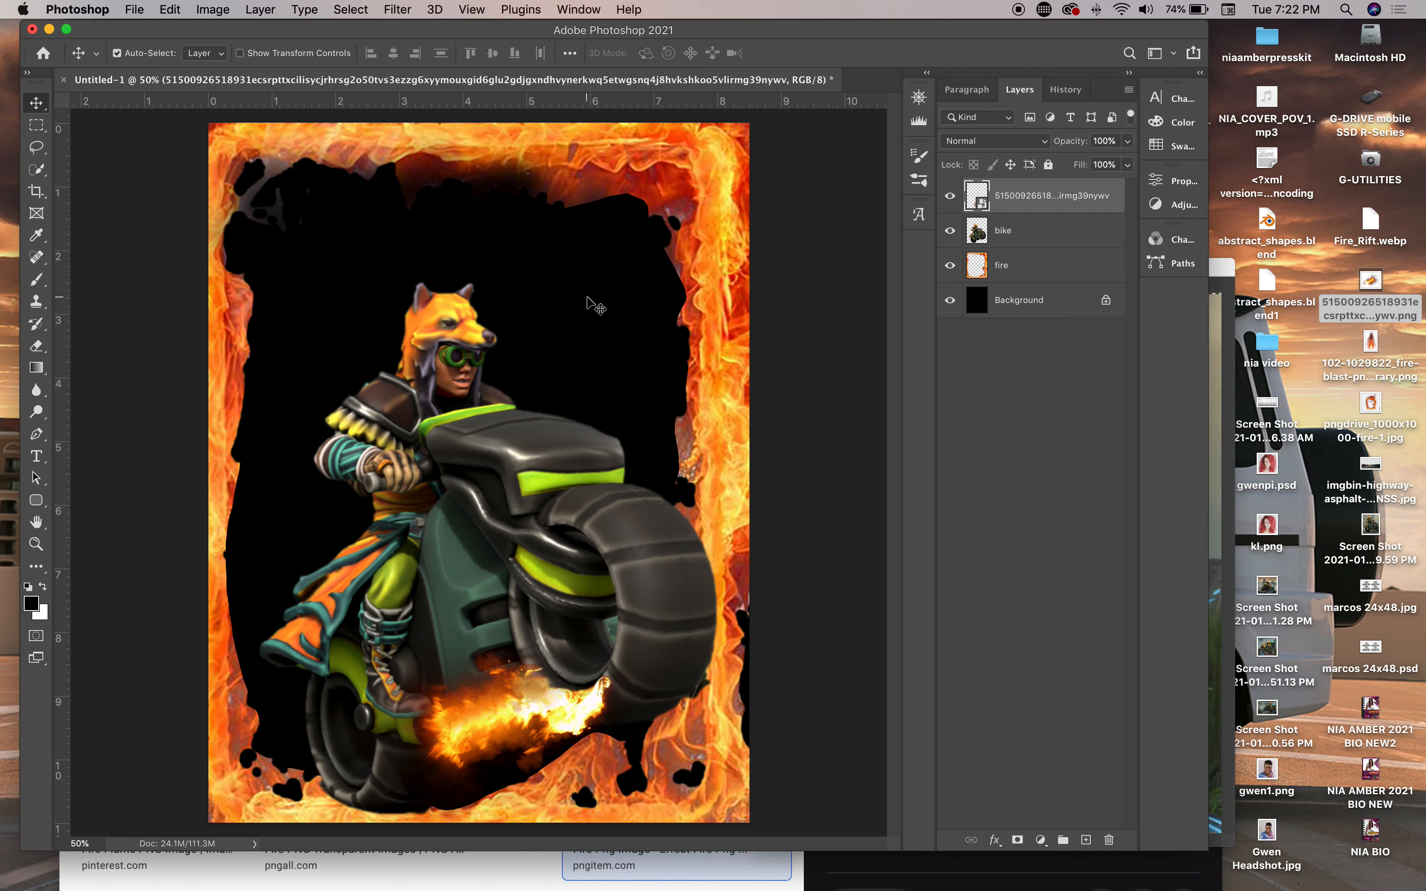
Preview the imgbin-highway-asphalt road image on the desktop and place it at 100% as a new top layer
click(1375, 467)
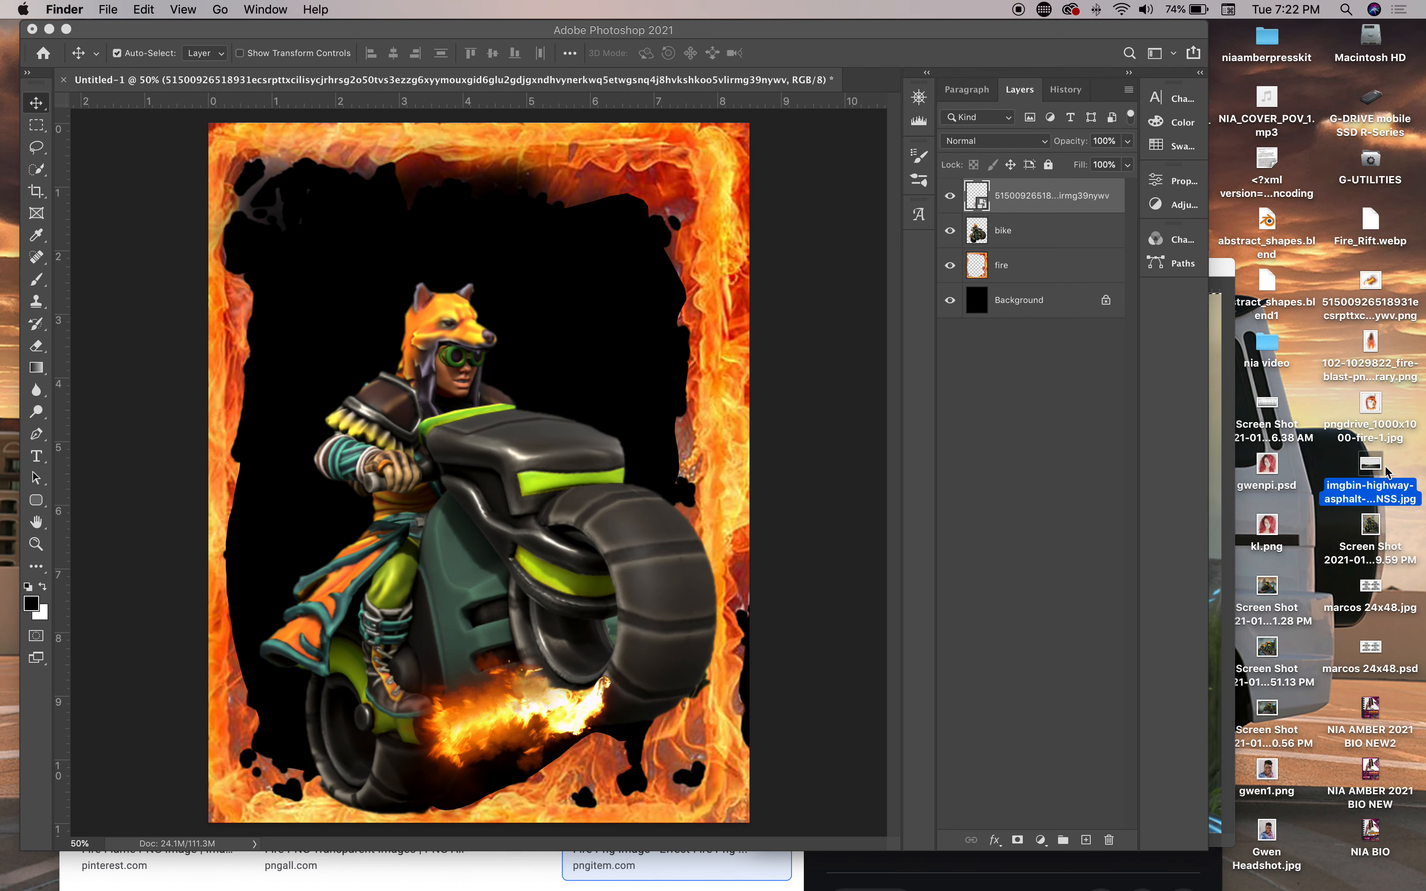
key(space)
key(space)
drag(1373, 467, 616, 511)
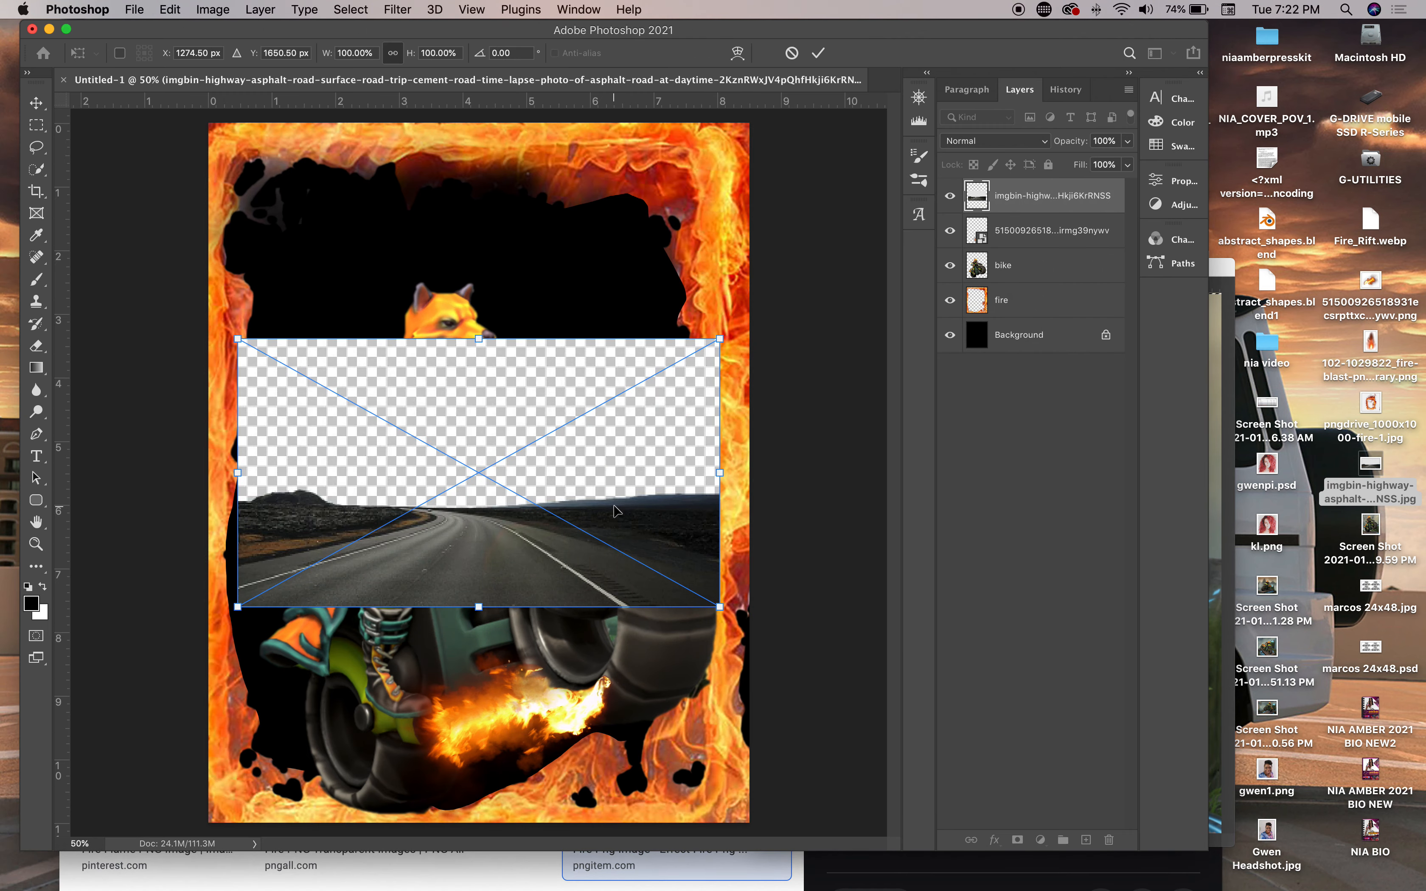
key(Return)
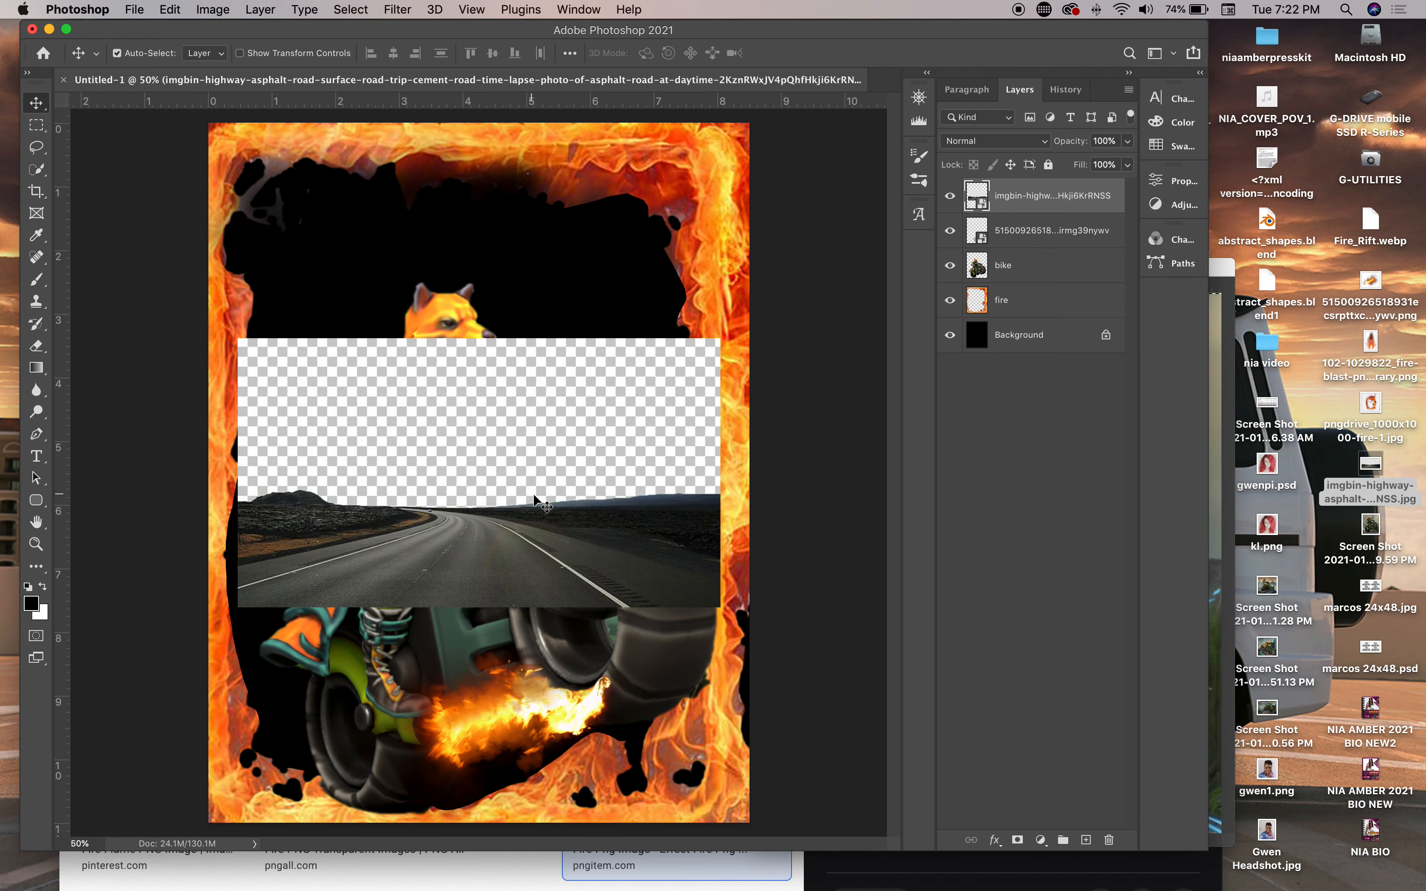
Move the road image to the bottom of the page and scale it up until it spans the full page width
drag(534, 495, 512, 694)
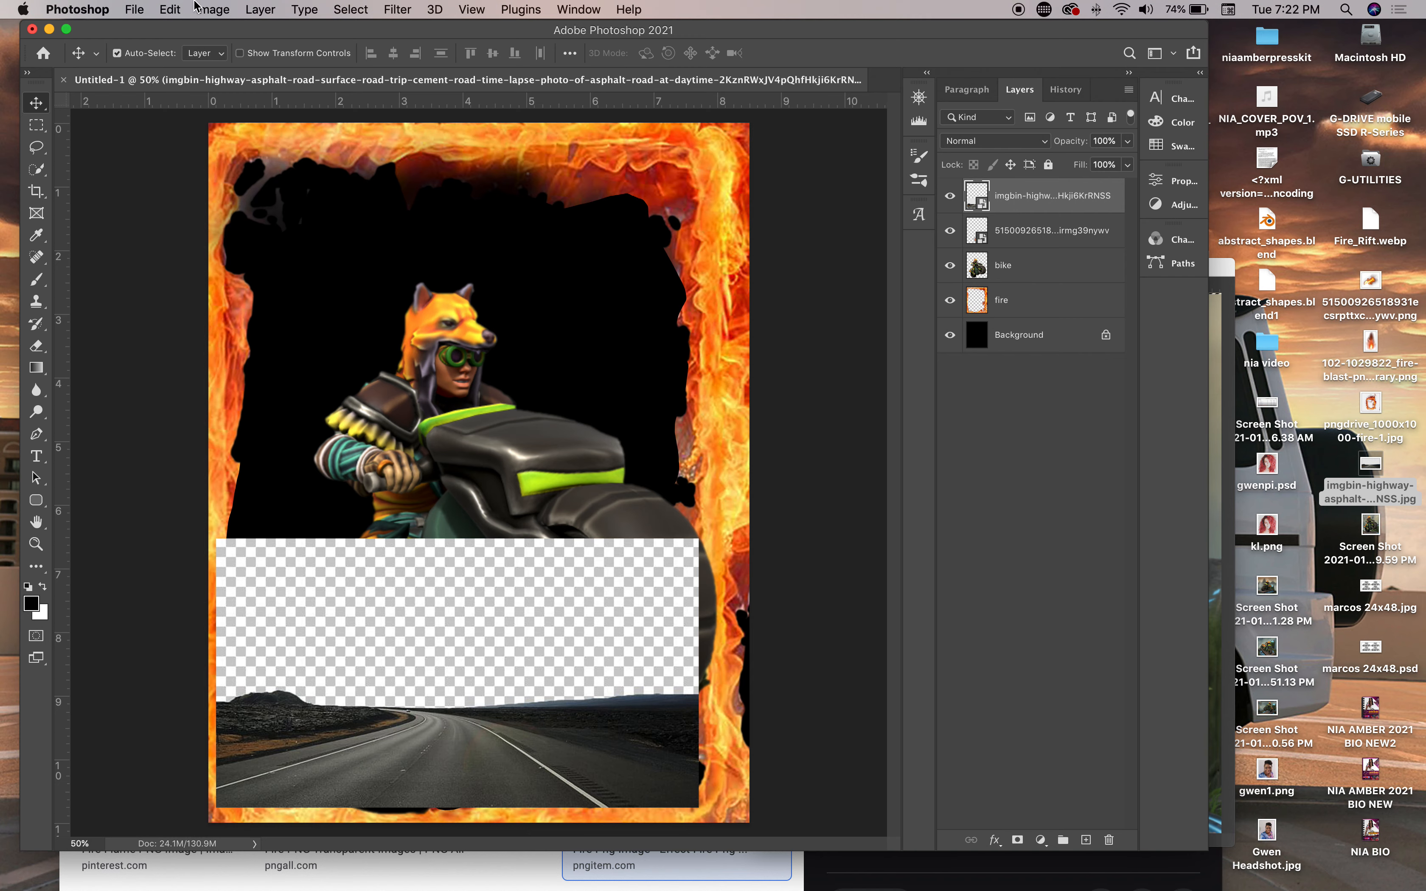
click(178, 11)
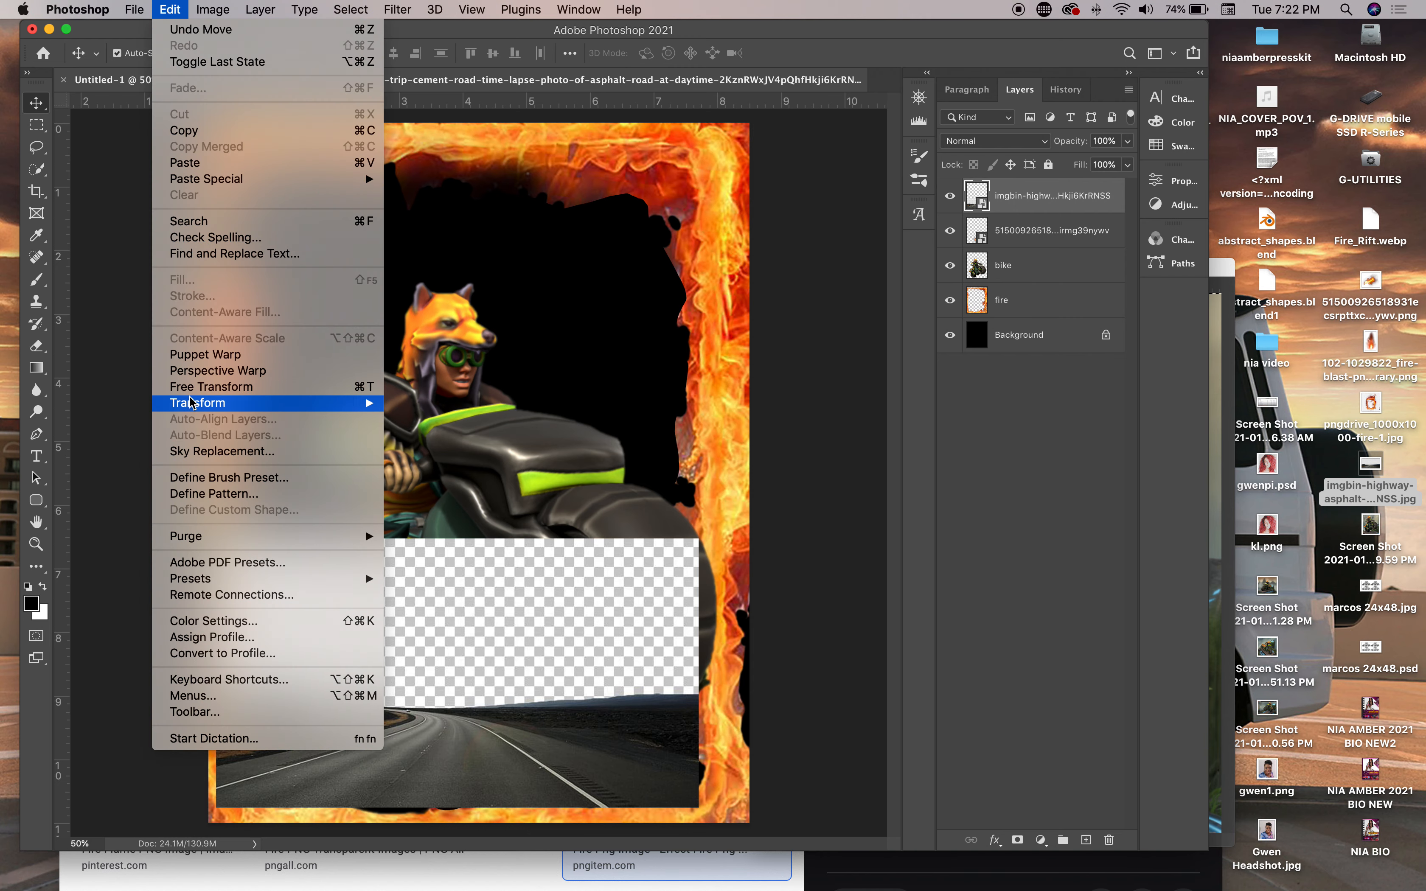
mouse_move(192, 403)
click(423, 410)
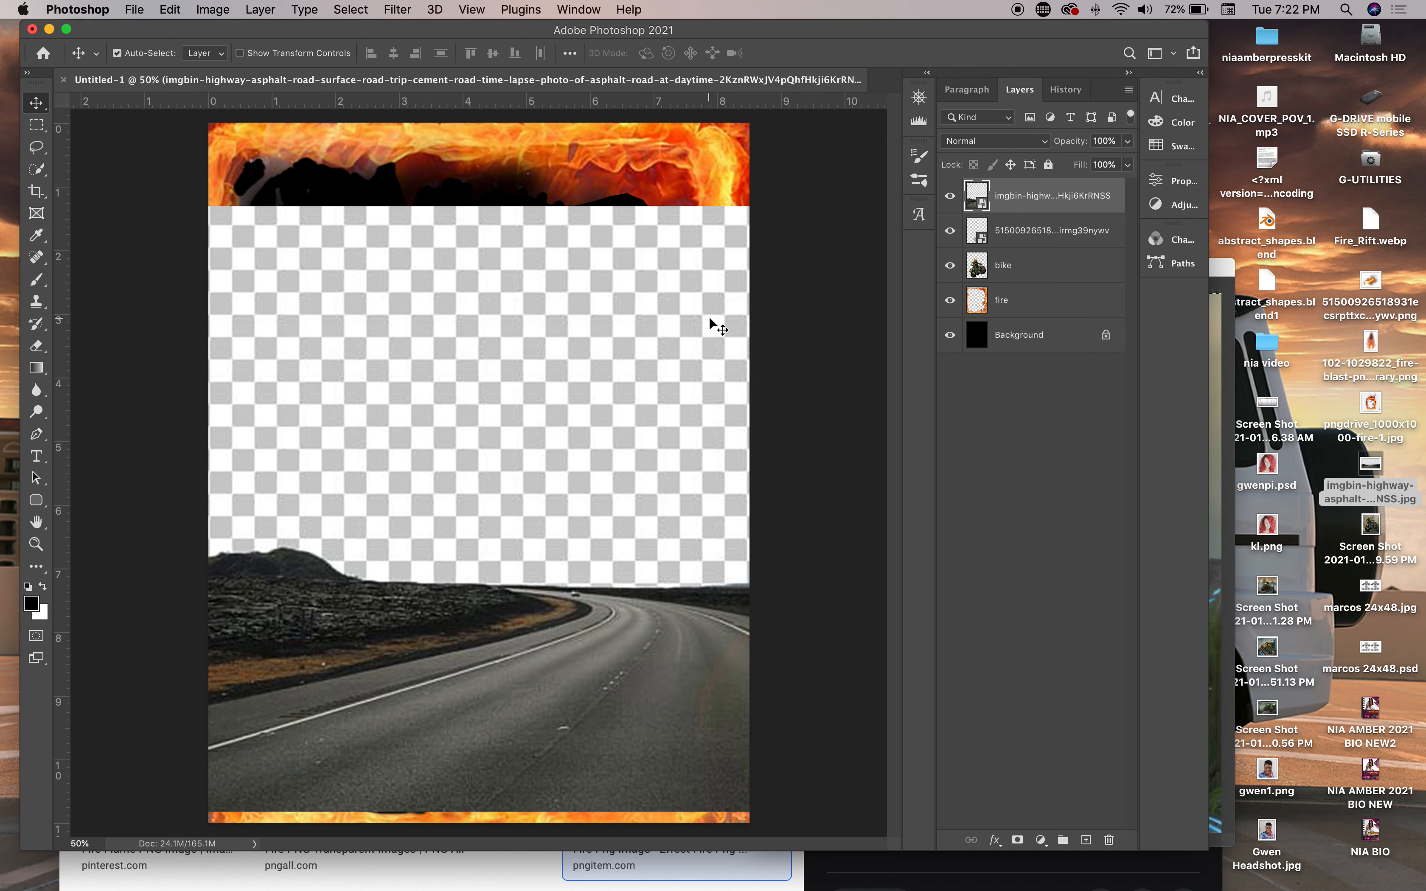
Move the road layer directly above the Background and enclose everything above the road and hills in a polygonal lasso selection
drag(995, 218, 1025, 301)
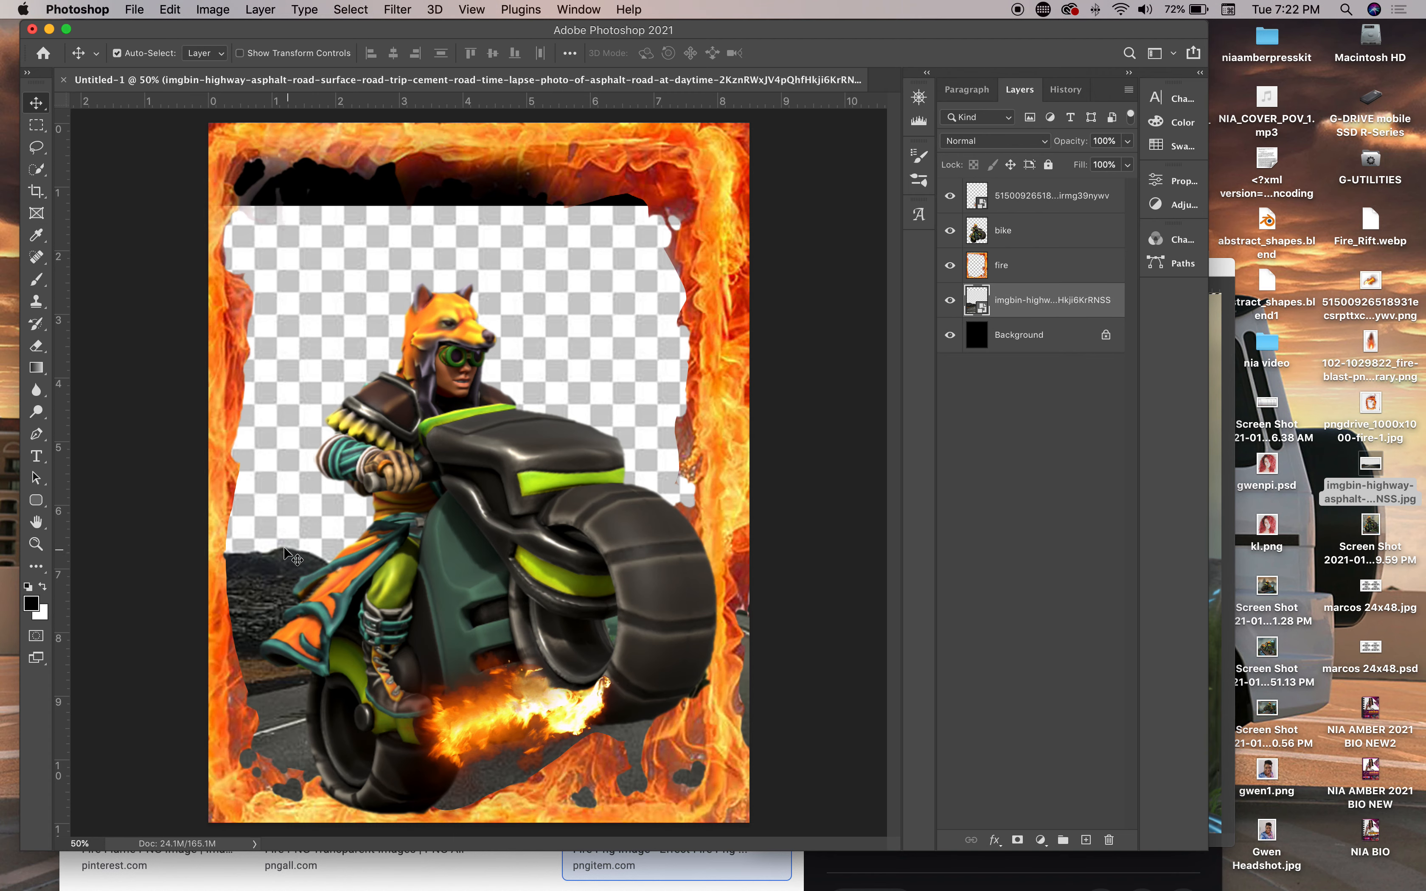
drag(37, 152, 82, 169)
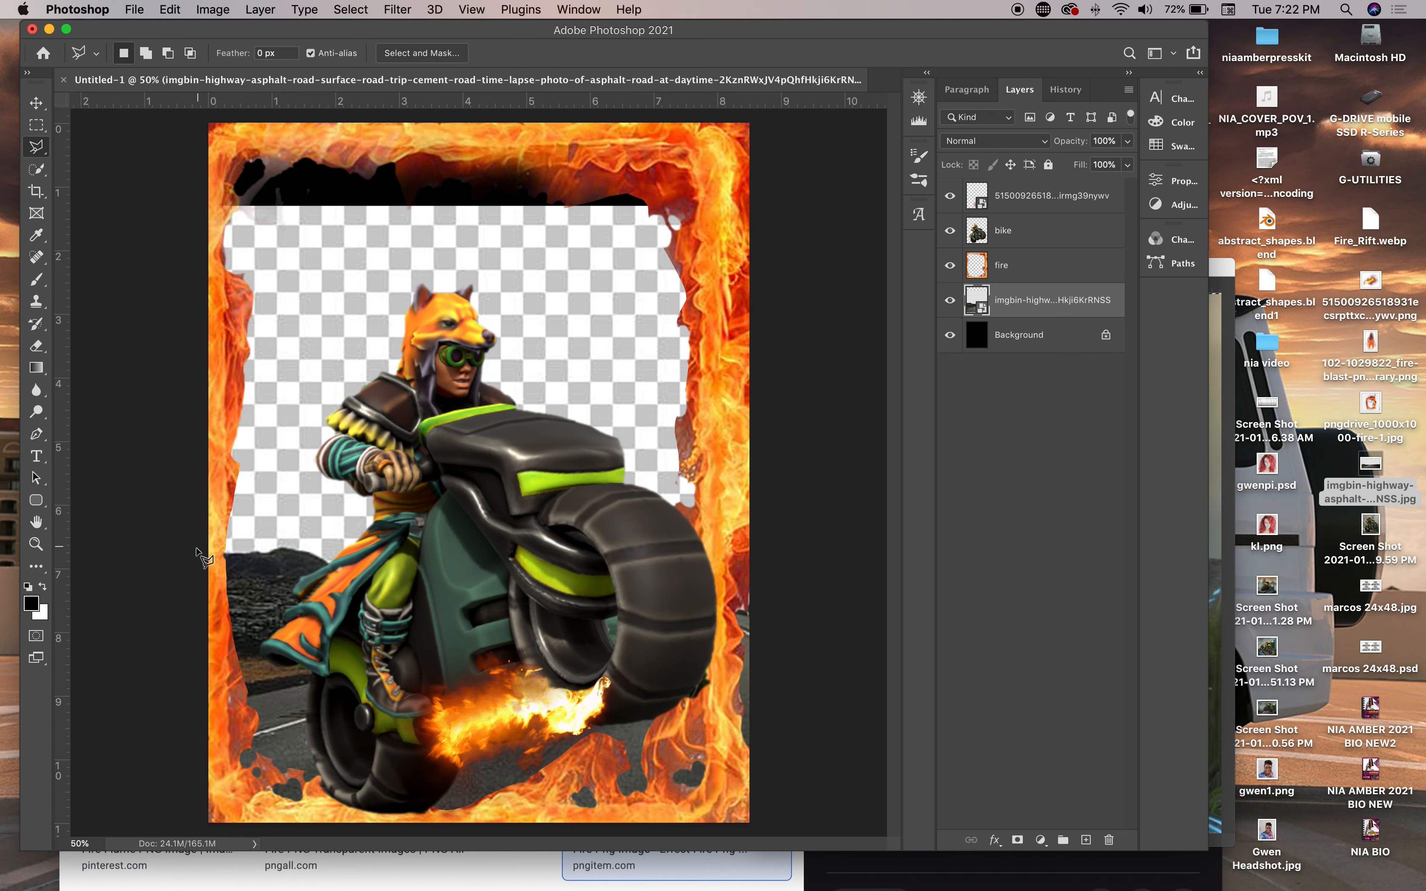
click(275, 554)
click(407, 622)
click(465, 641)
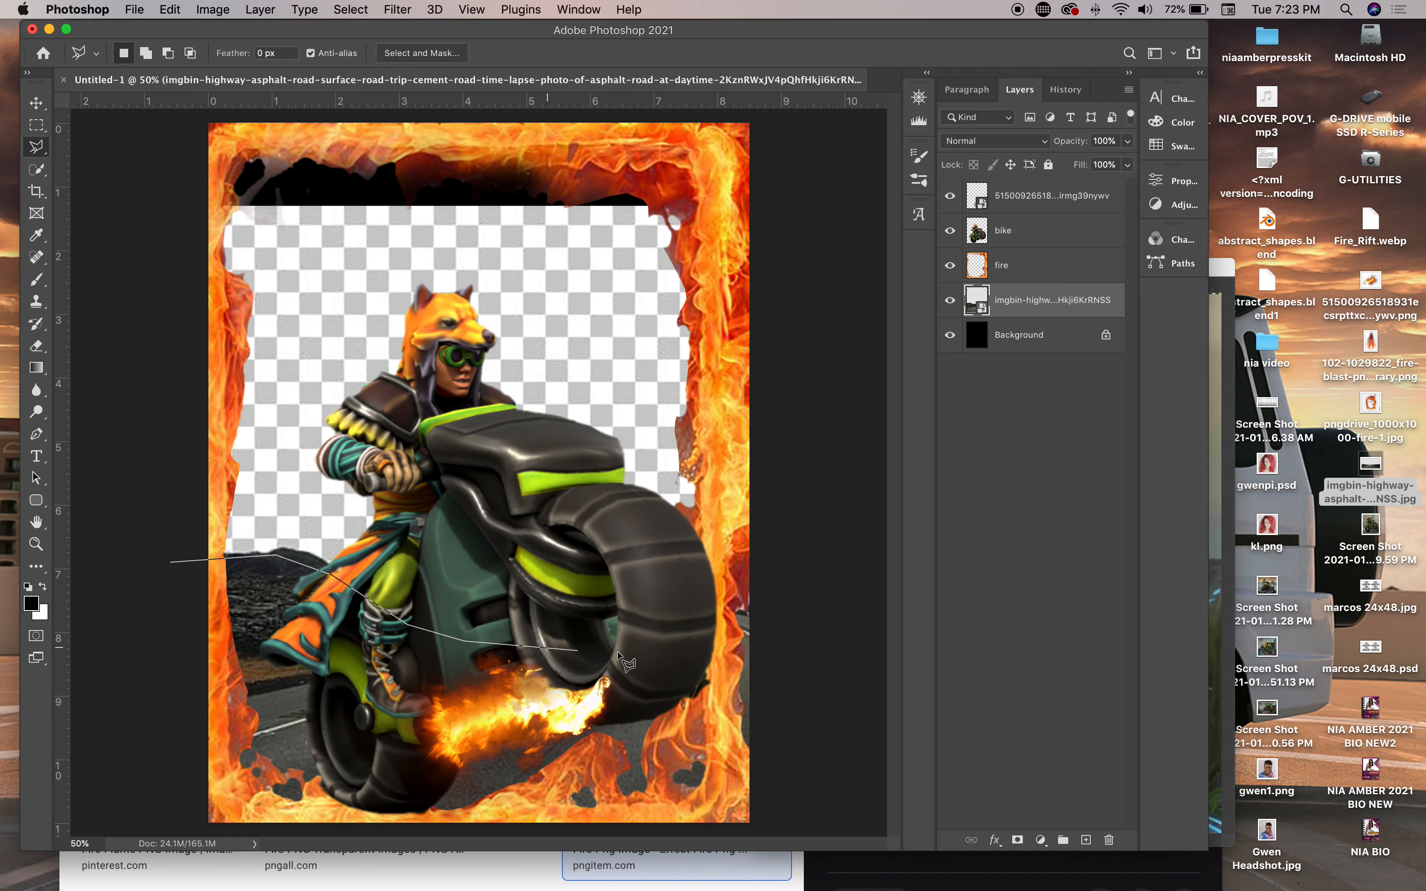
click(648, 647)
click(701, 619)
click(737, 607)
click(820, 588)
click(862, 513)
click(856, 190)
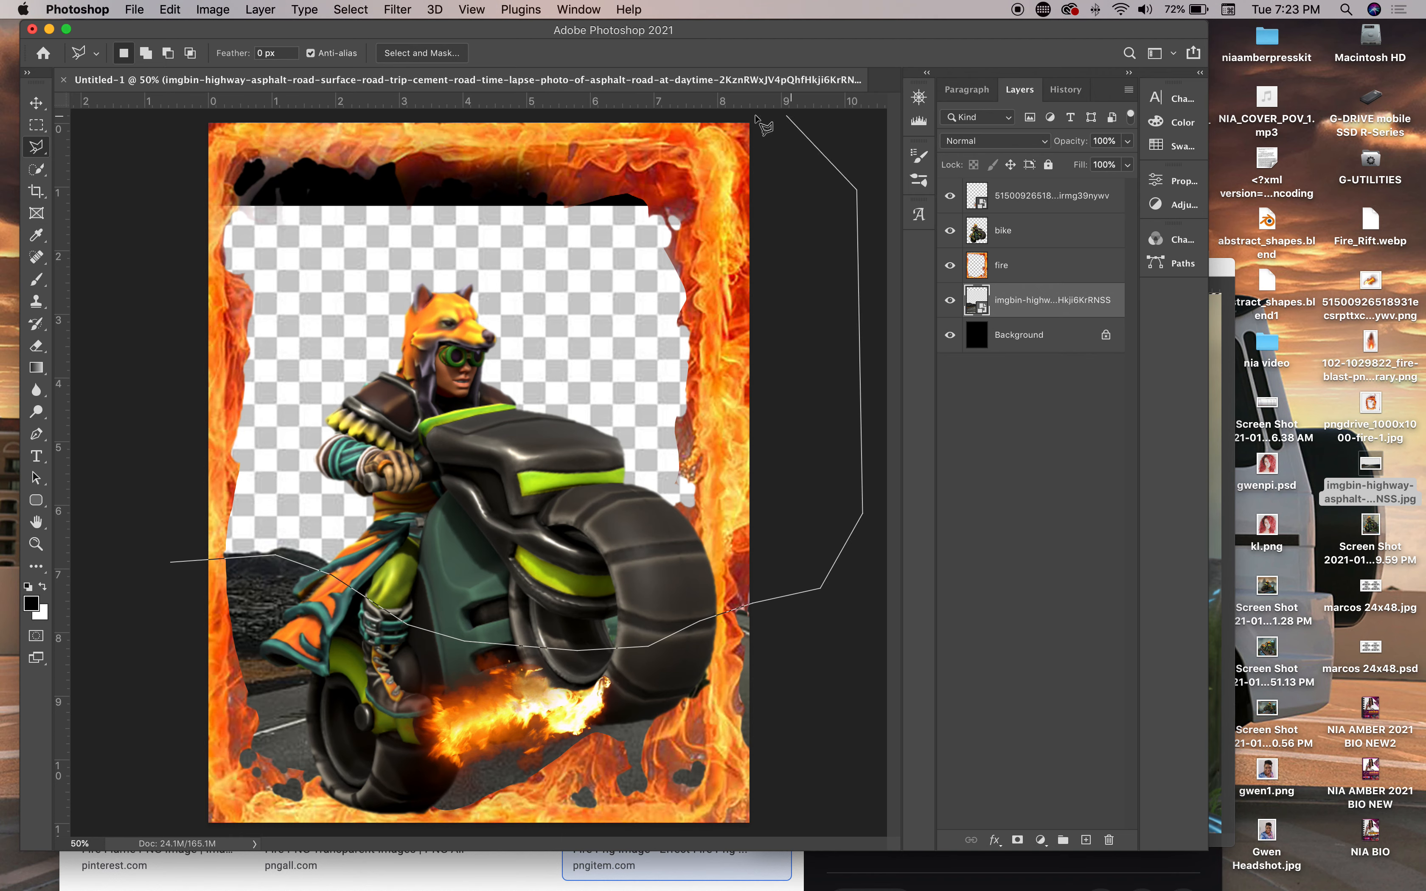
click(767, 116)
click(173, 161)
click(112, 218)
click(87, 342)
click(136, 521)
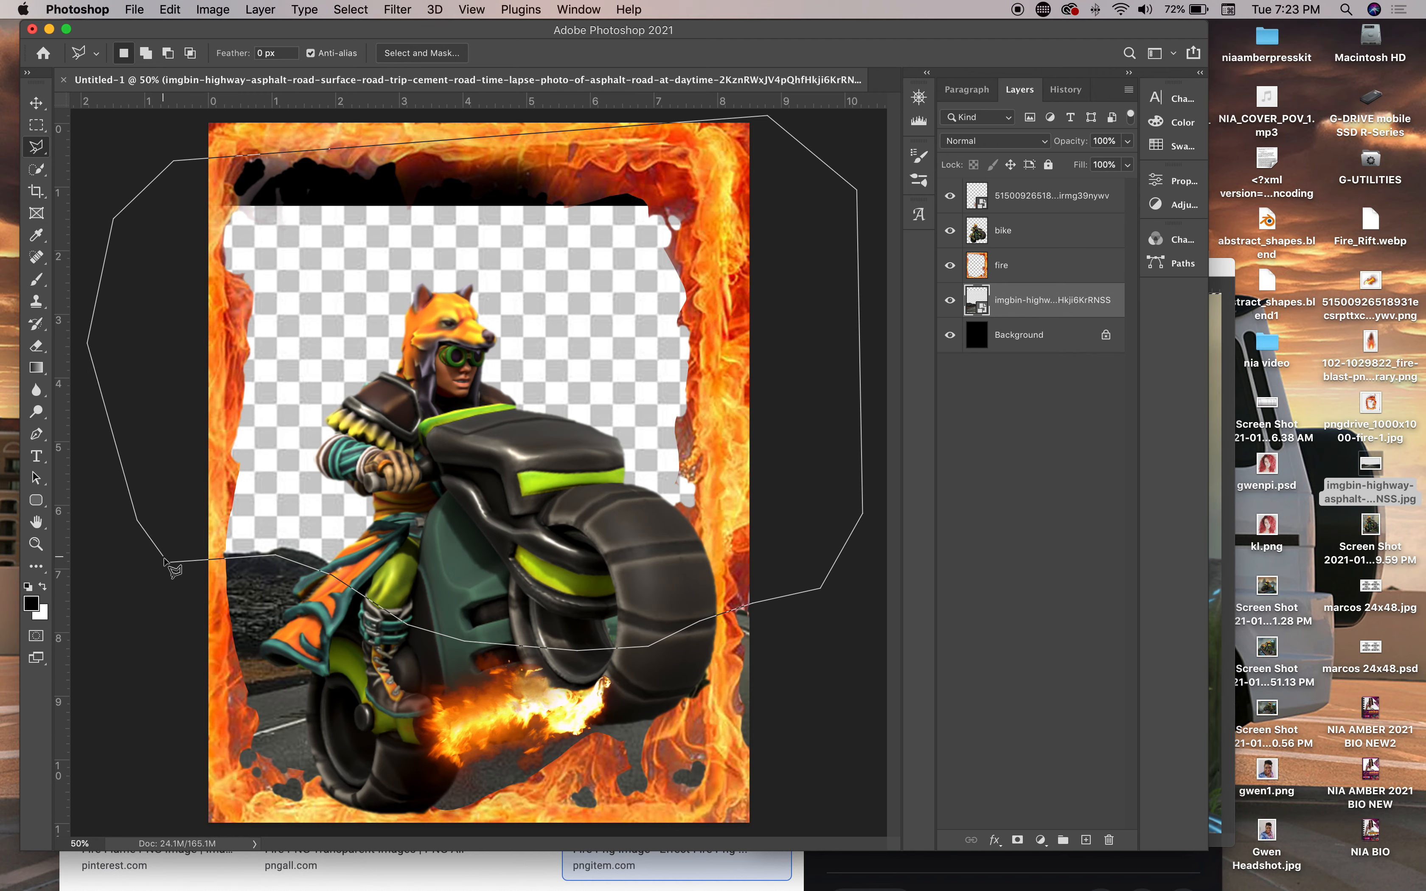
click(169, 564)
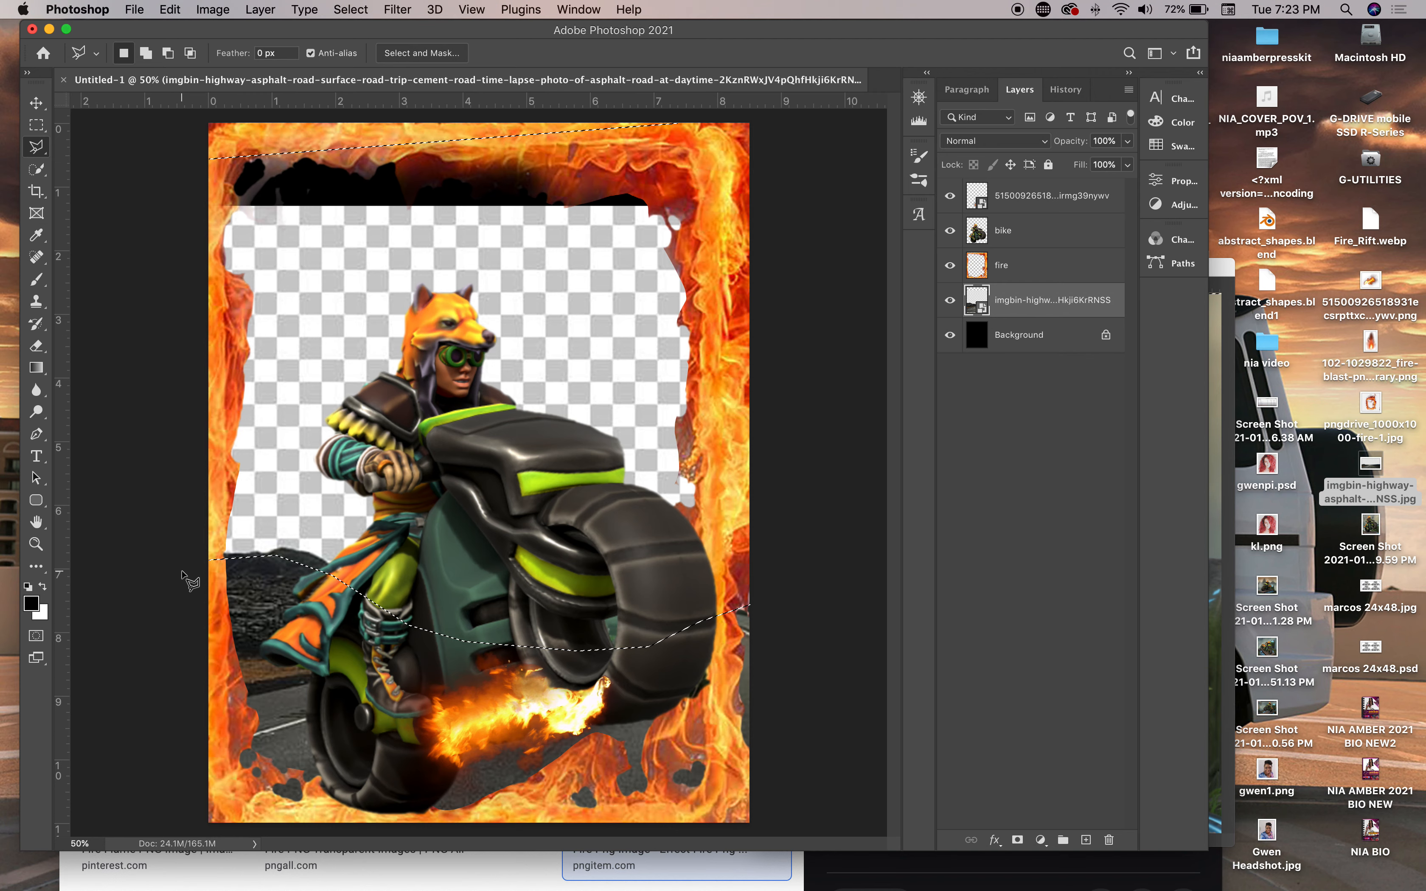
Rasterize the imgbin-highway road layer and delete its selected area above the road and hills
key(BackSpace)
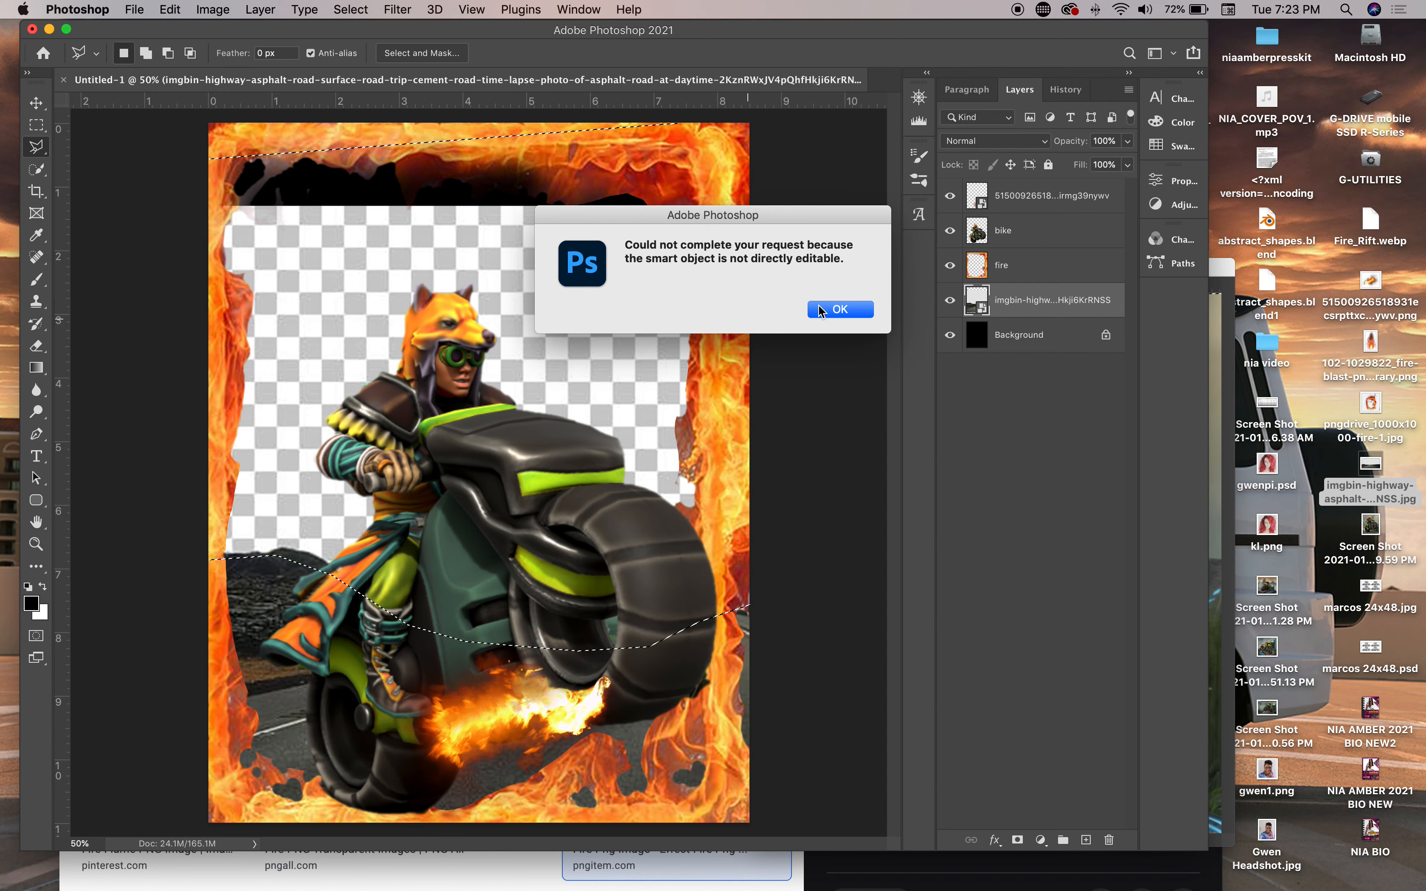
click(844, 311)
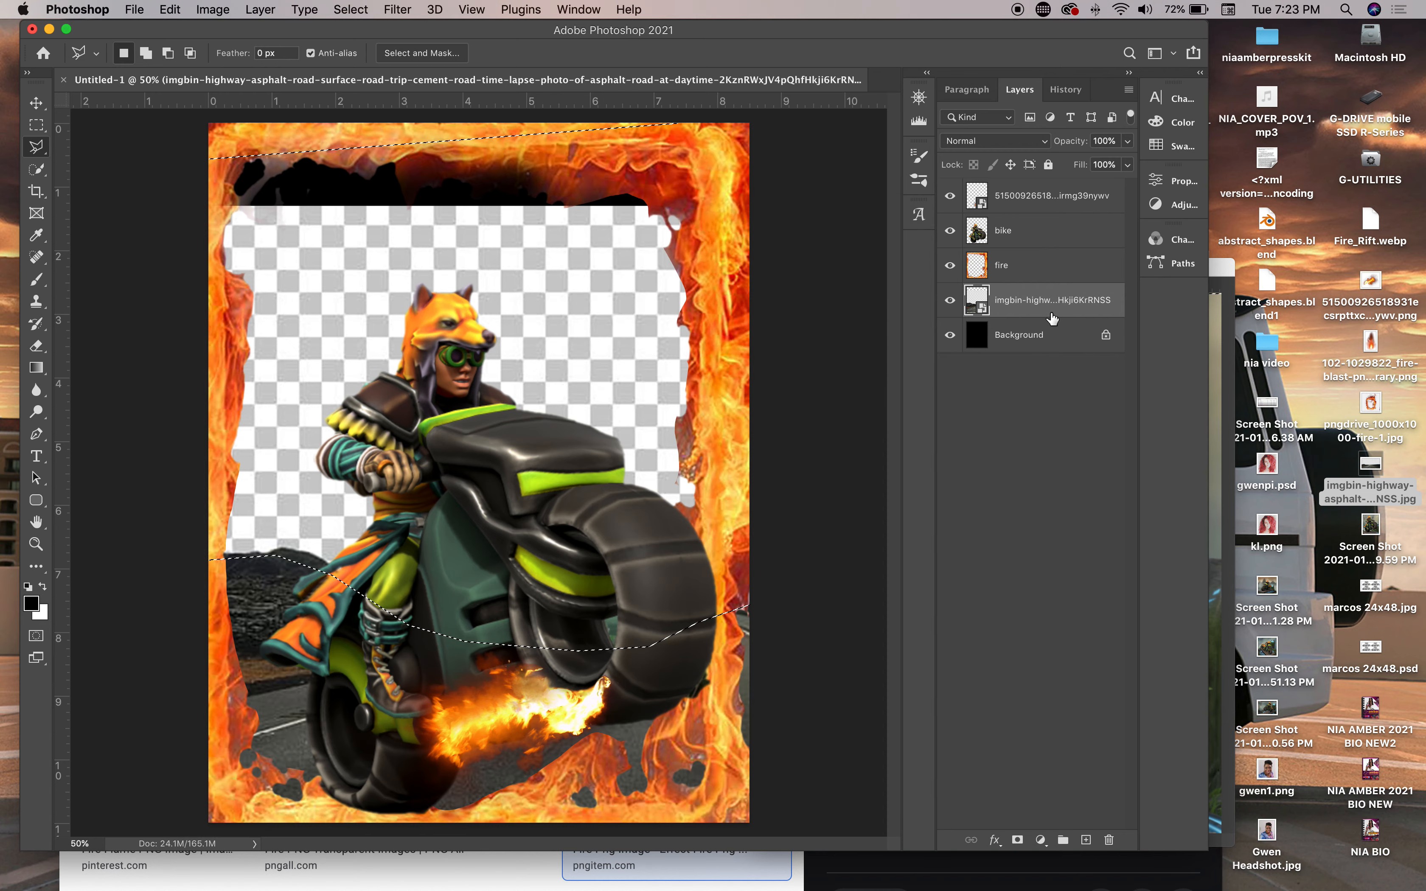
right_click(1098, 305)
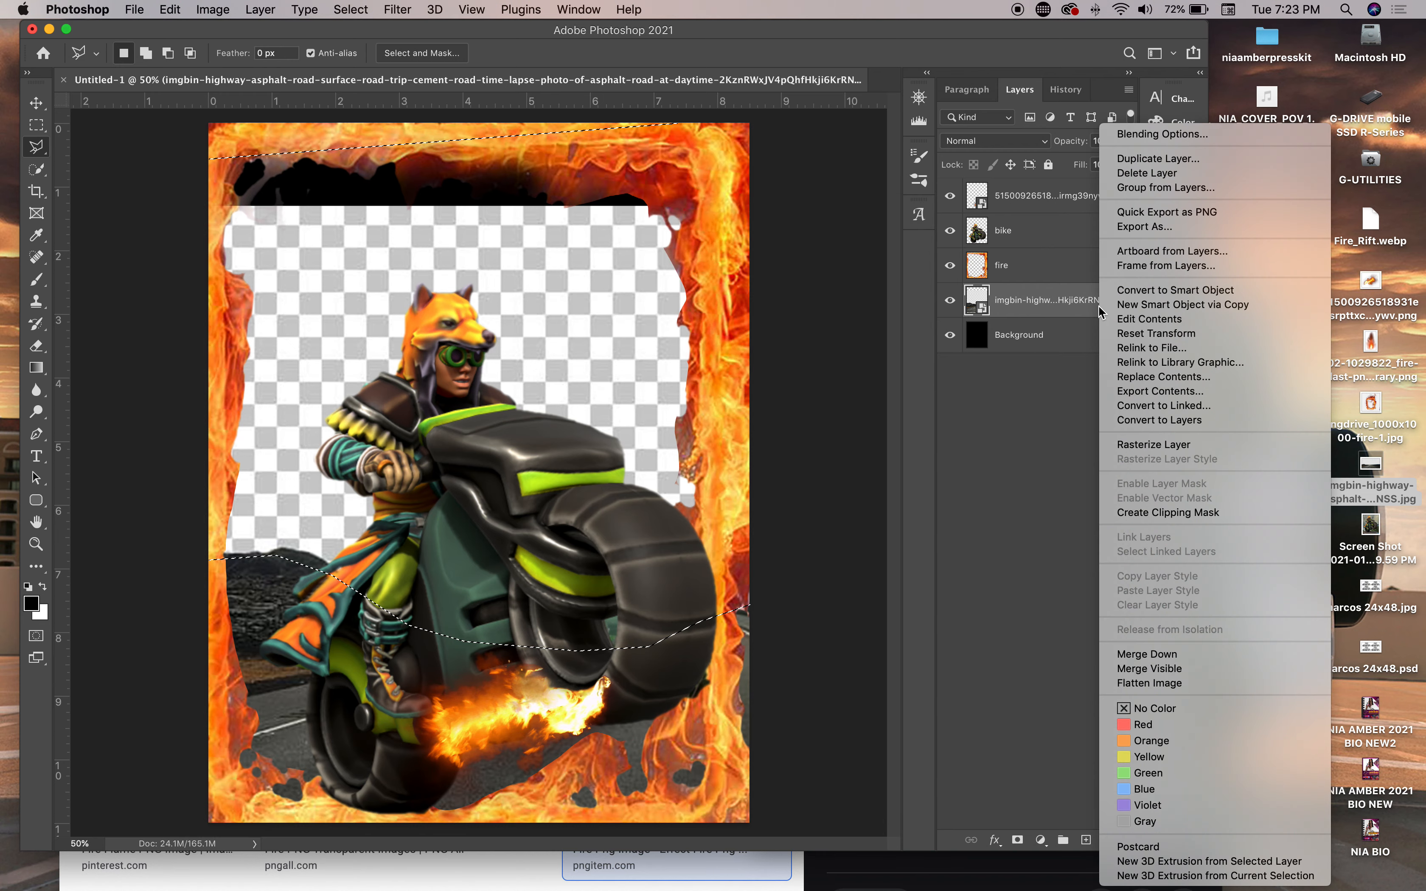
click(1162, 447)
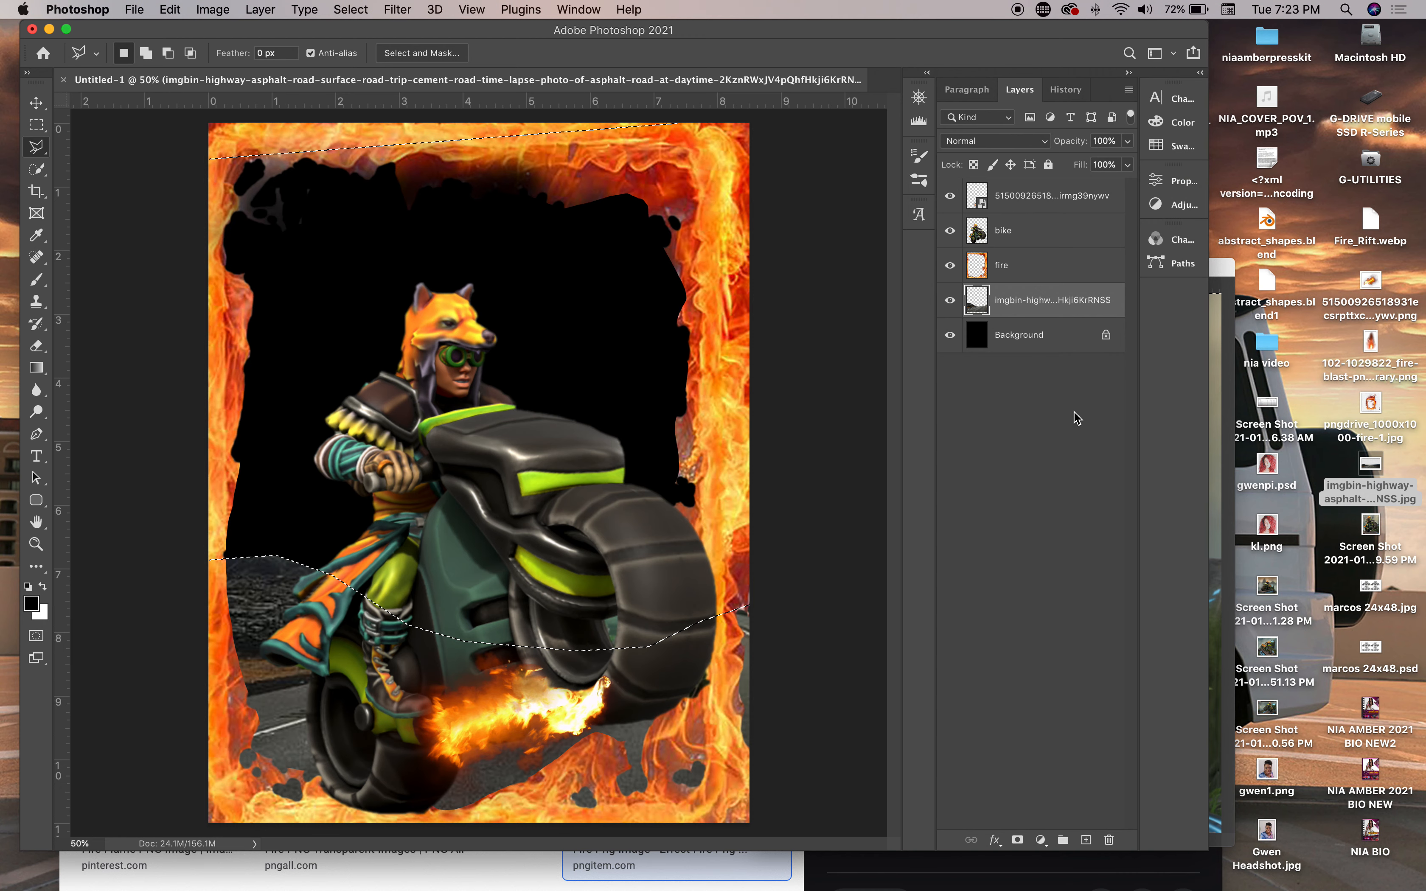
Clear the selection and shift the road layer to the left behind the fire frame
key(super+d)
click(37, 104)
drag(262, 590, 188, 582)
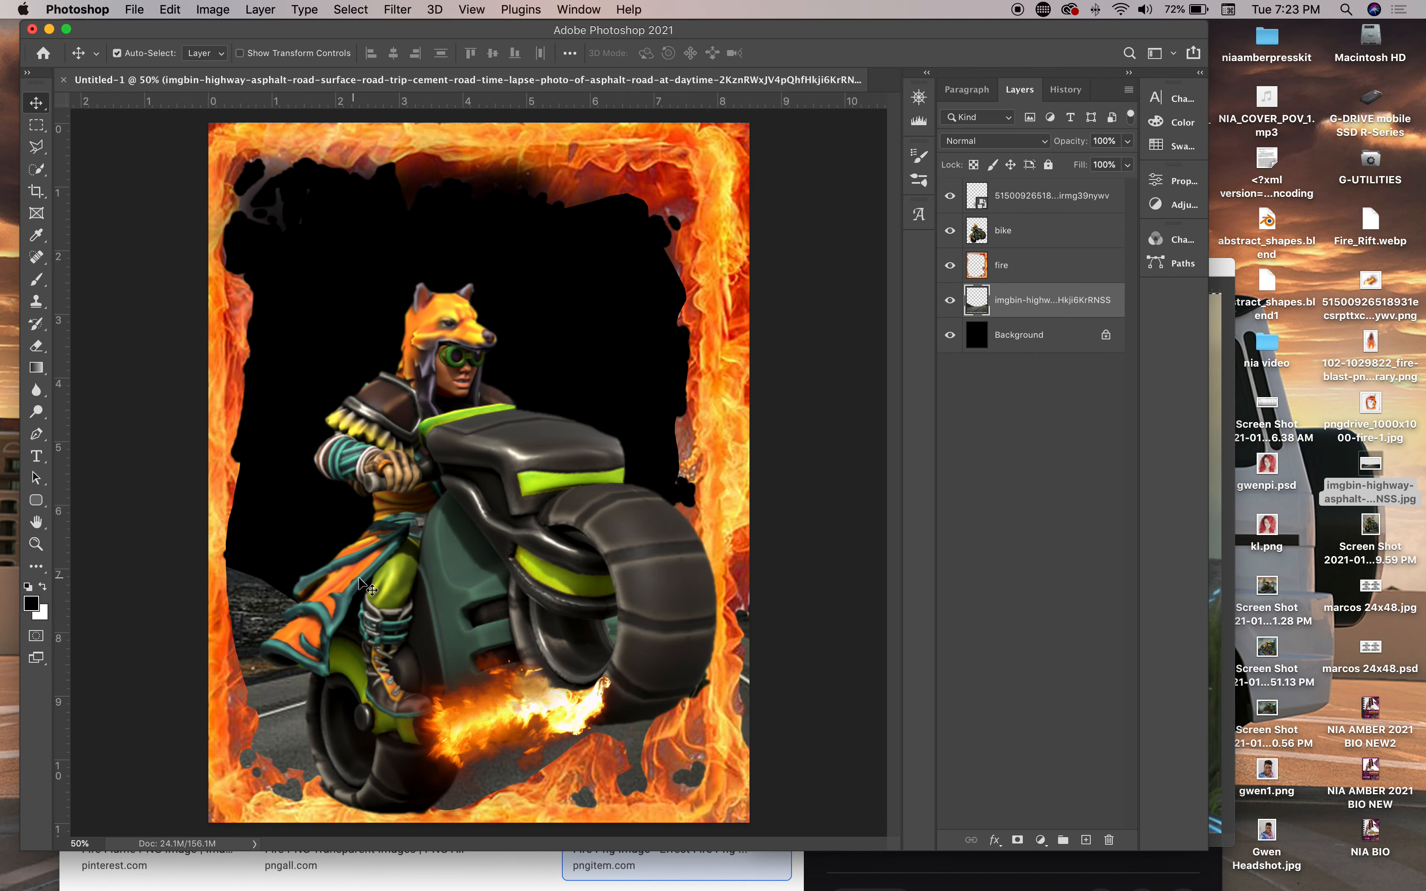
Nudge the bike layer slightly right and the fire frame slightly right and down
drag(478, 566, 527, 695)
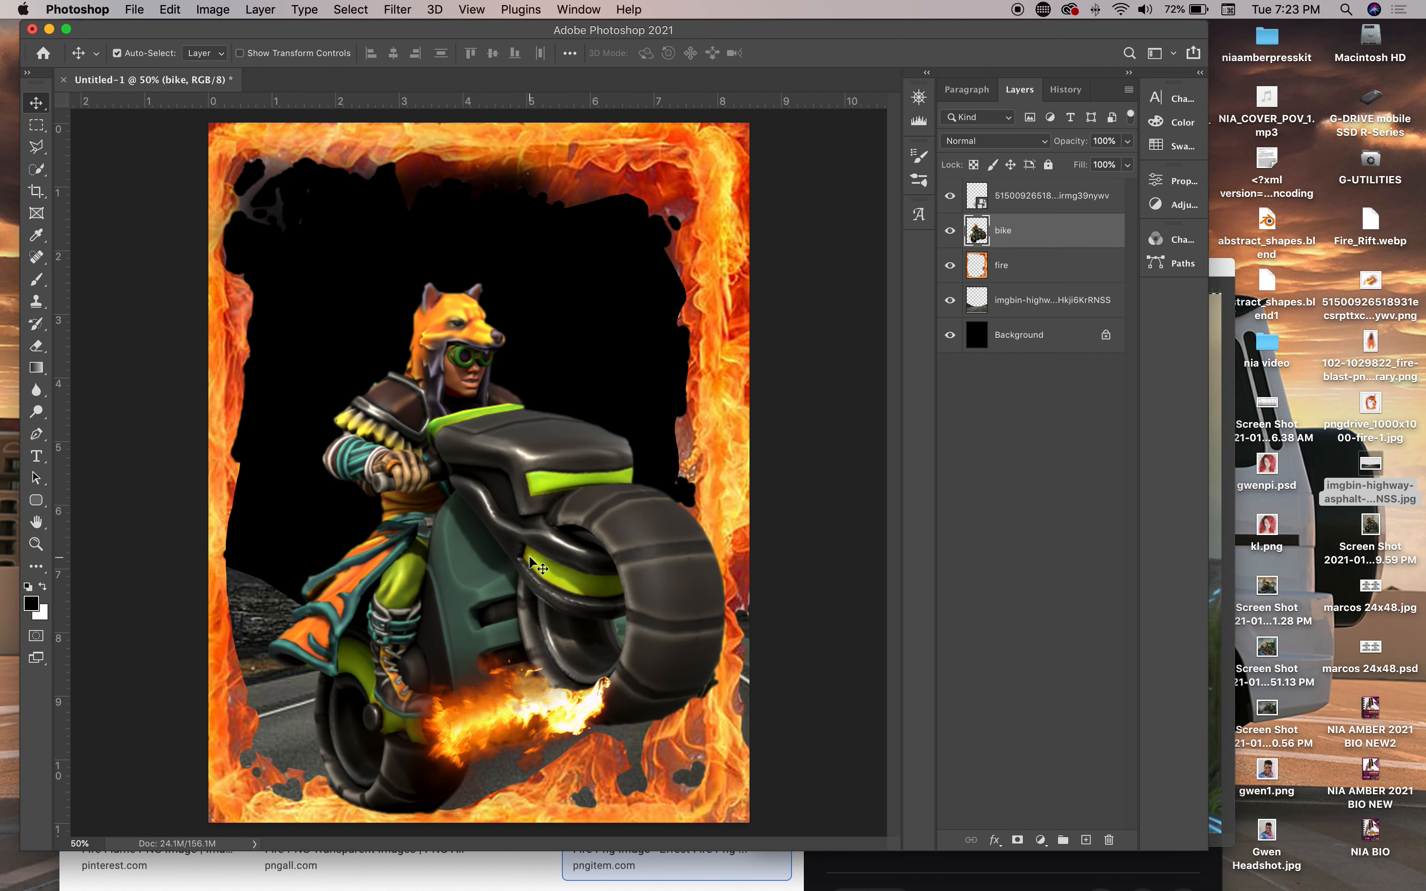
click(655, 154)
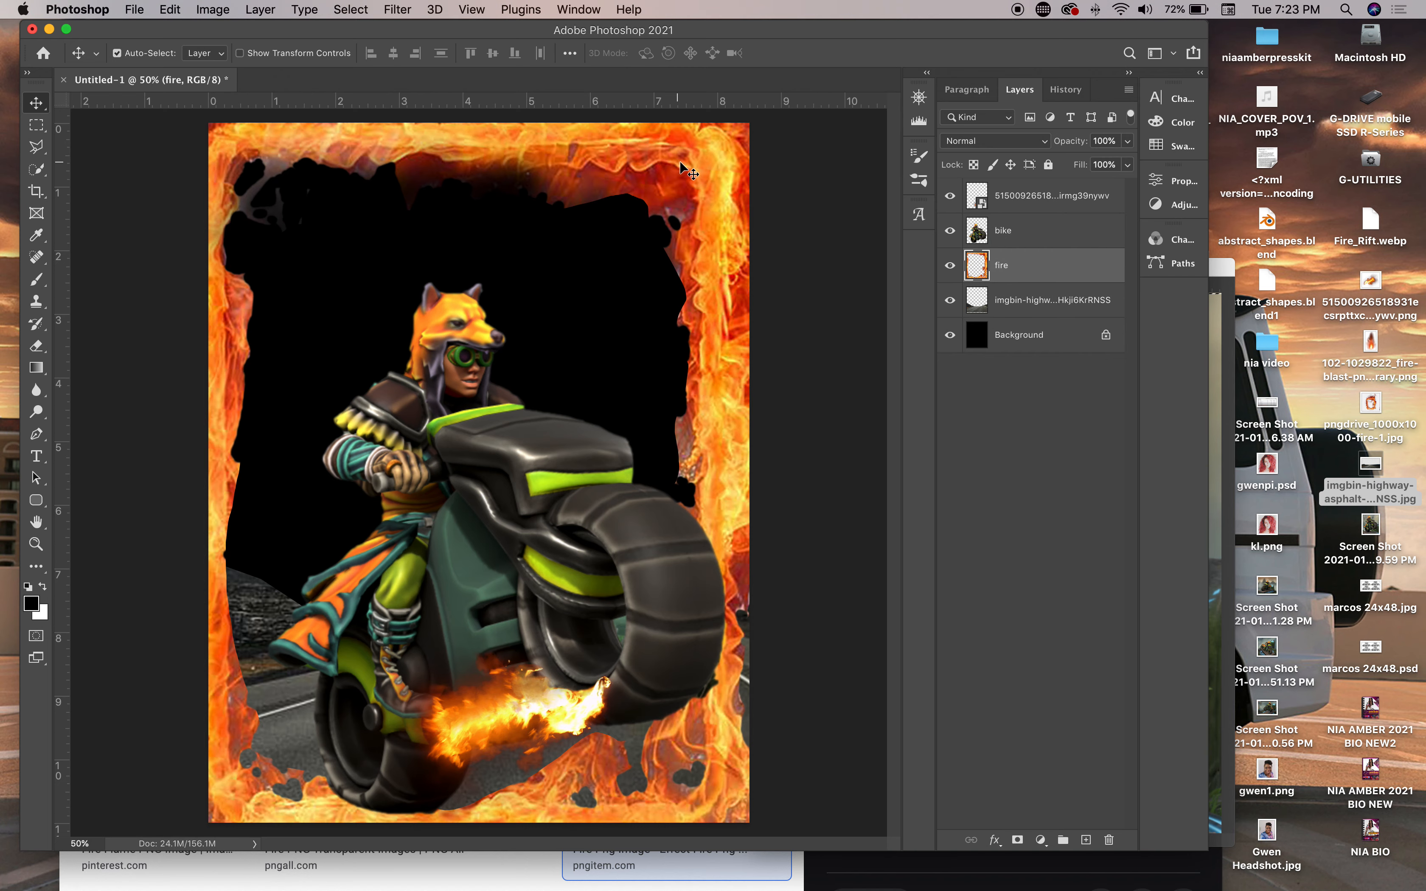
drag(684, 170, 695, 179)
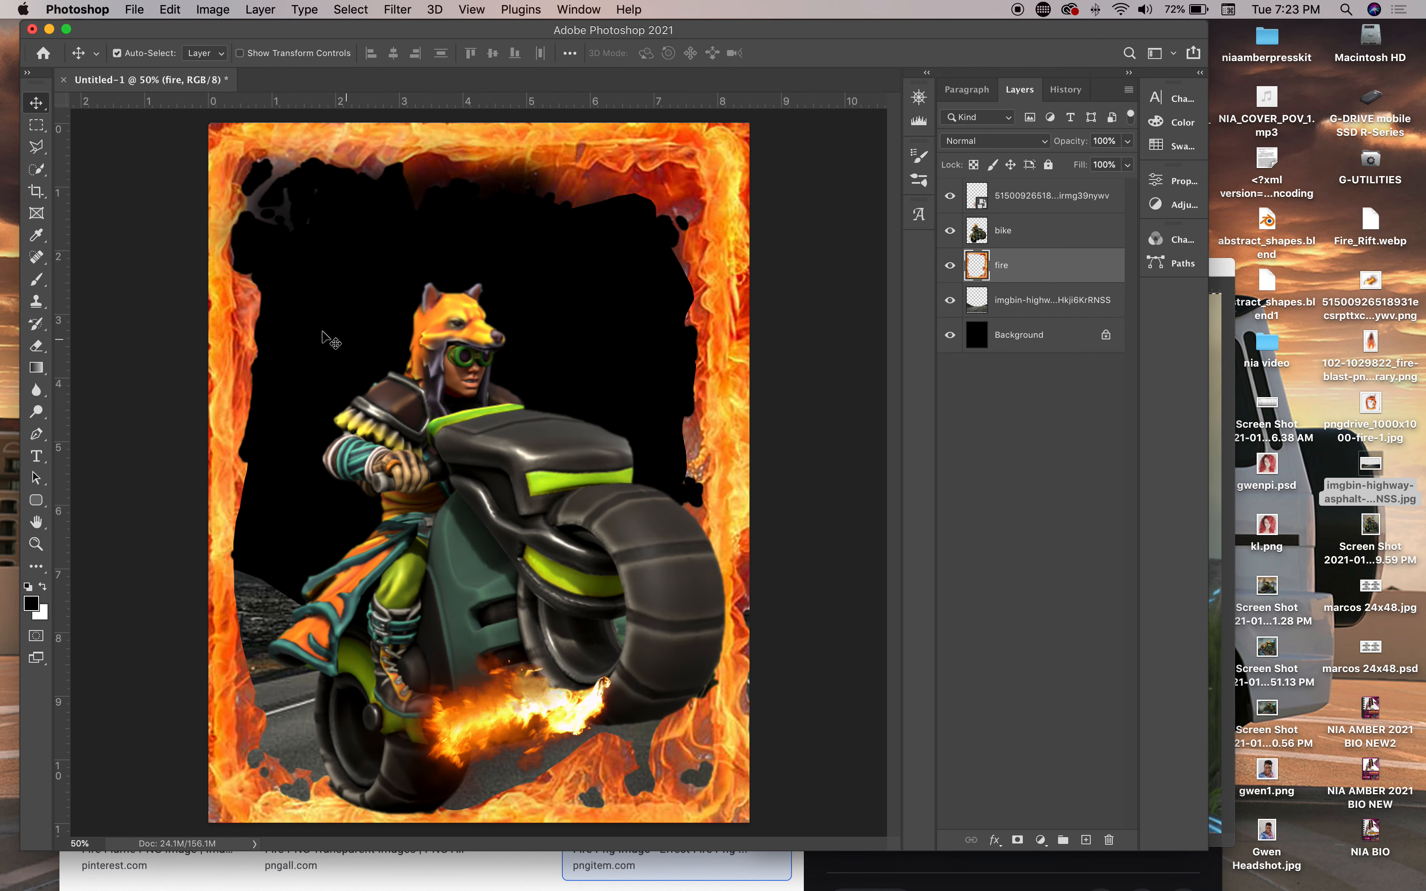
Select the upper flame border on the fire layer with the Polygonal Lasso, closing the outline across the rider and bike
click(39, 155)
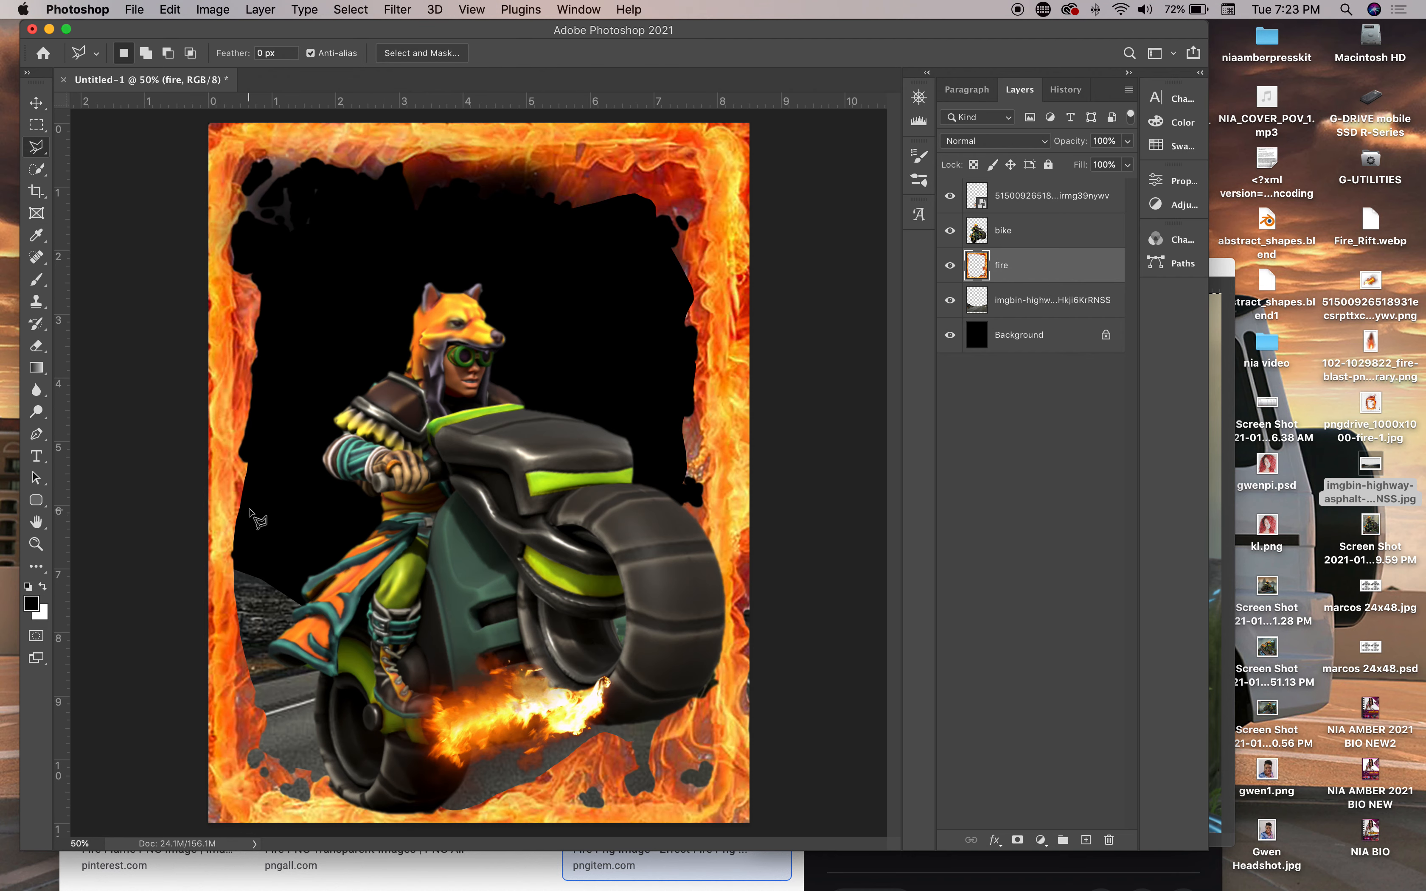
drag(244, 535, 225, 277)
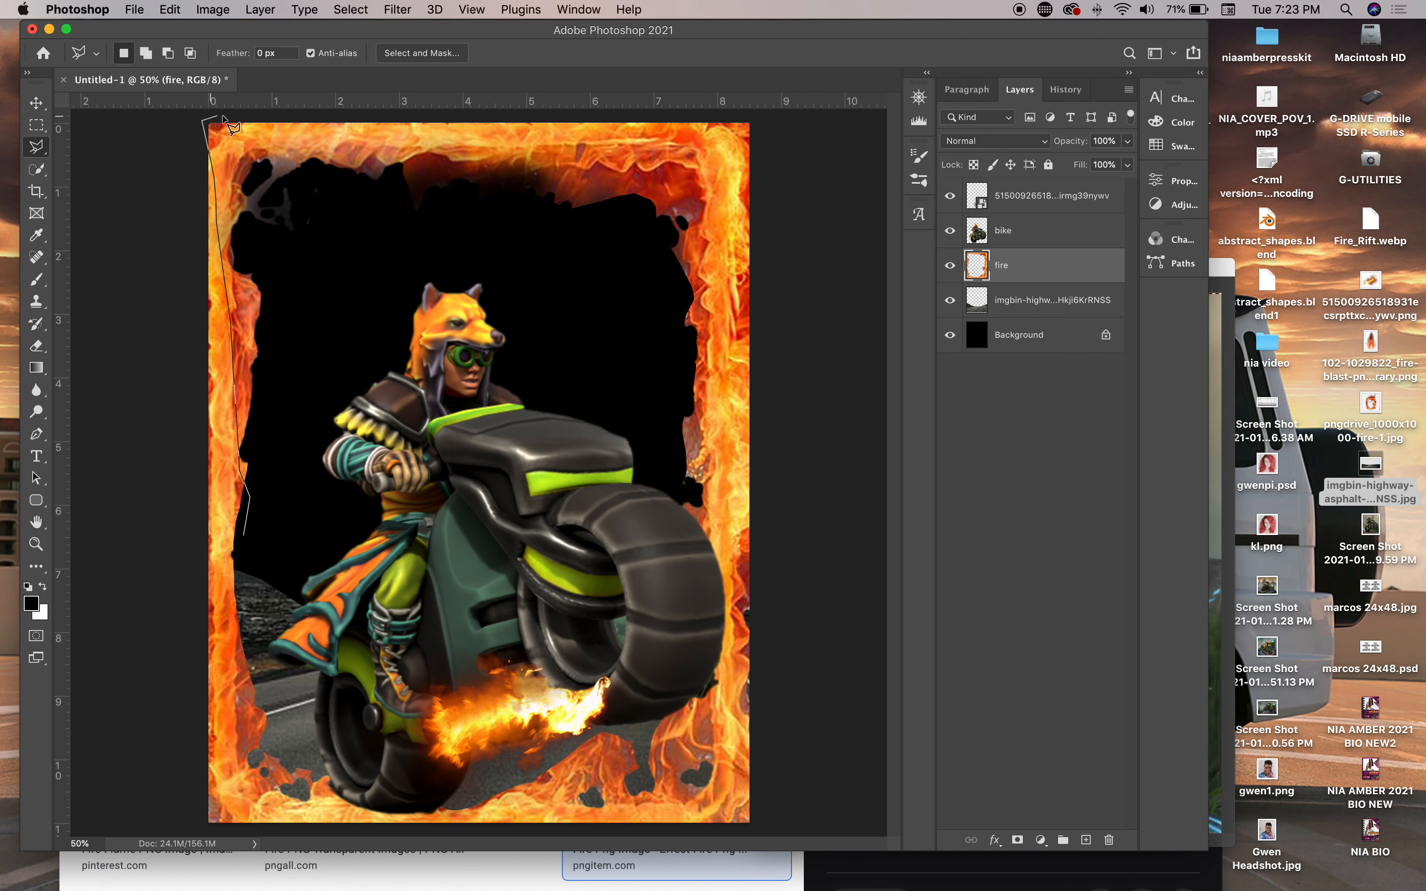
mouse_move(223, 117)
mouse_down()
mouse_move(741, 117)
mouse_move(721, 121)
mouse_move(721, 133)
mouse_move(750, 123)
mouse_move(735, 202)
mouse_up()
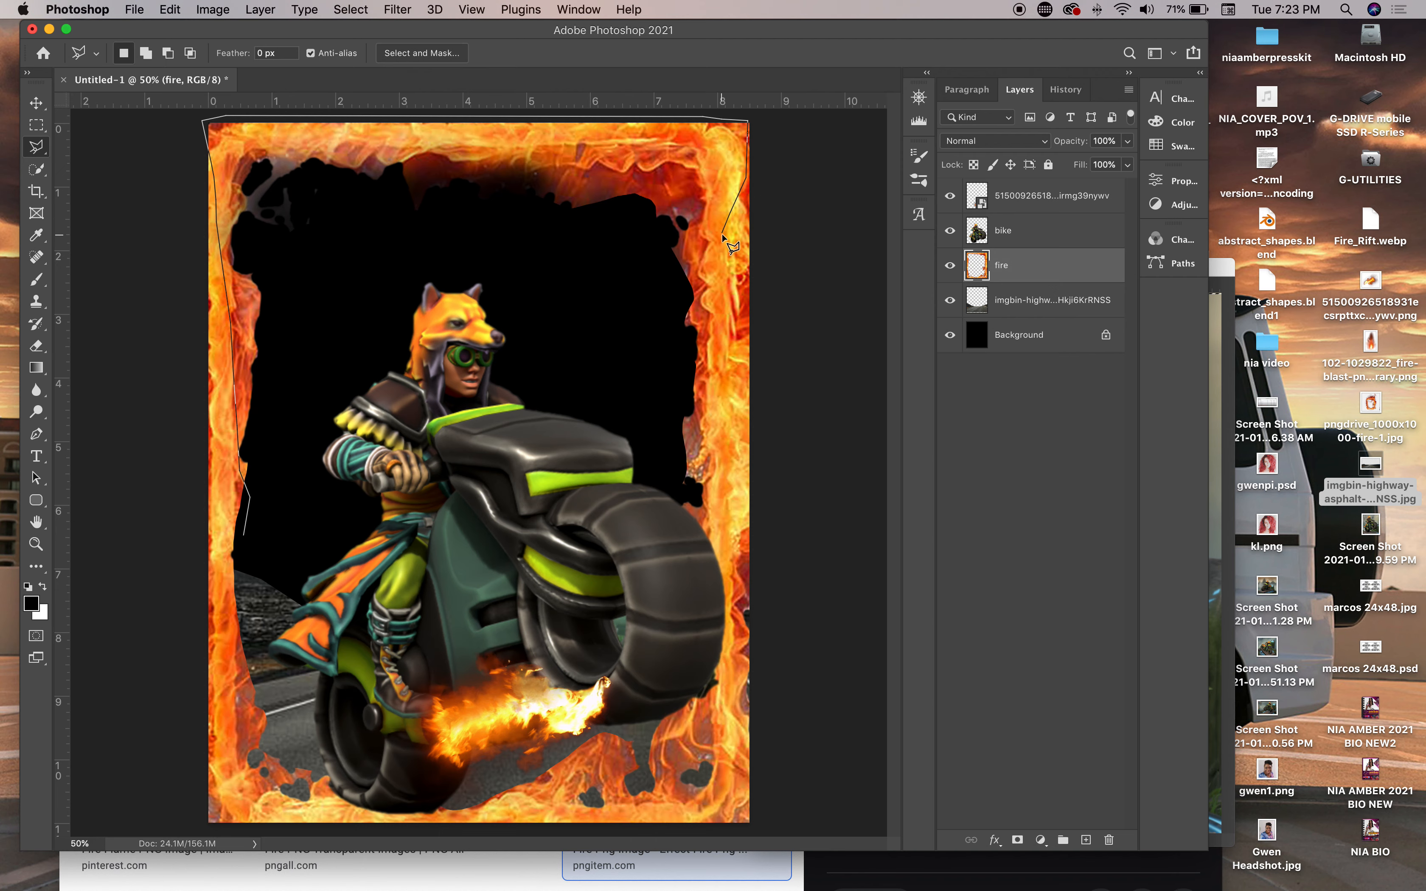
drag(722, 281, 718, 350)
mouse_move(723, 407)
mouse_down()
mouse_move(707, 480)
mouse_move(696, 499)
mouse_move(669, 487)
mouse_up()
click(645, 440)
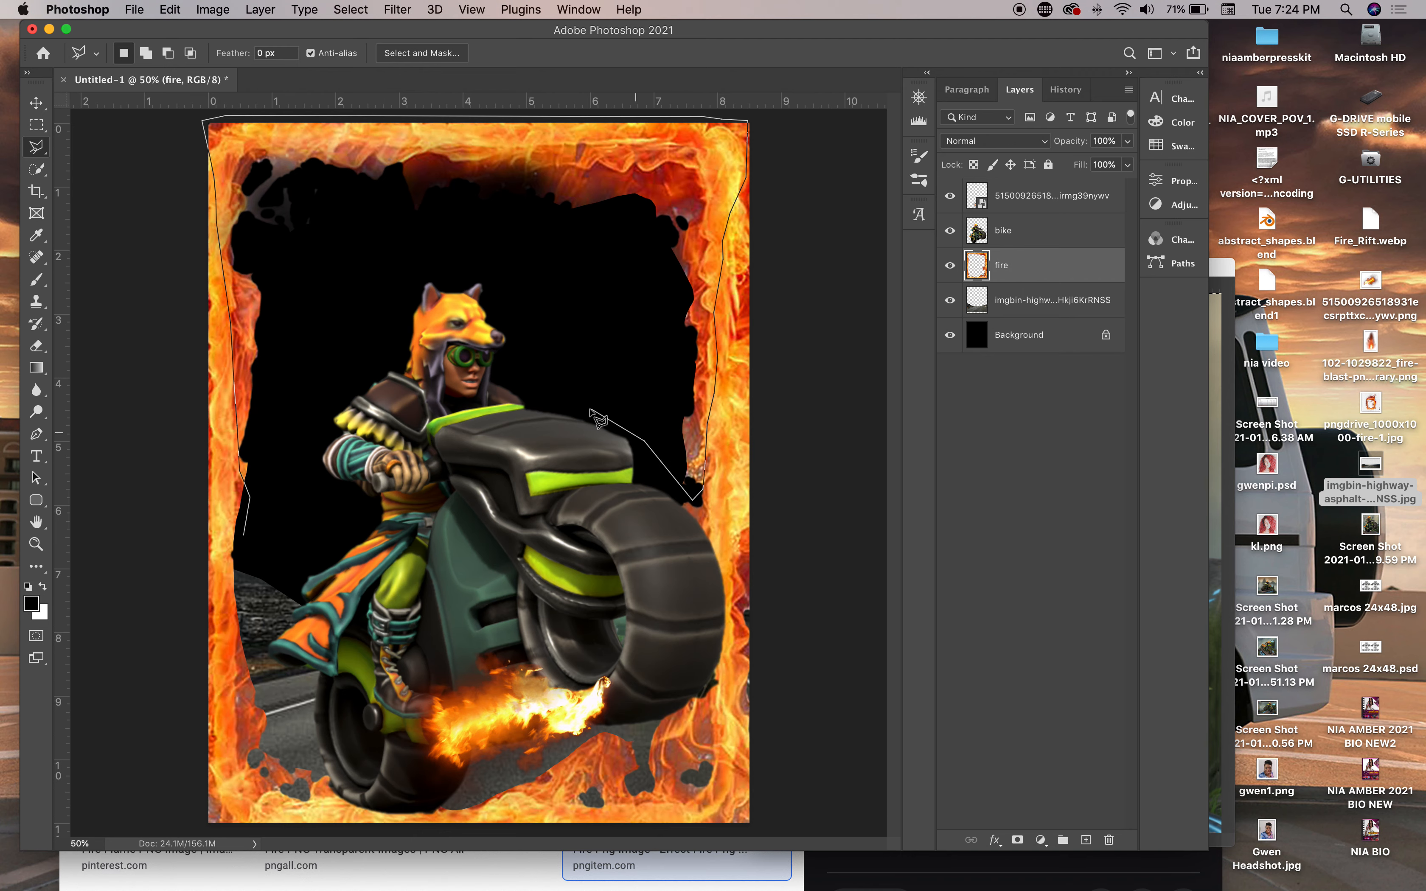
click(576, 407)
click(396, 412)
click(281, 532)
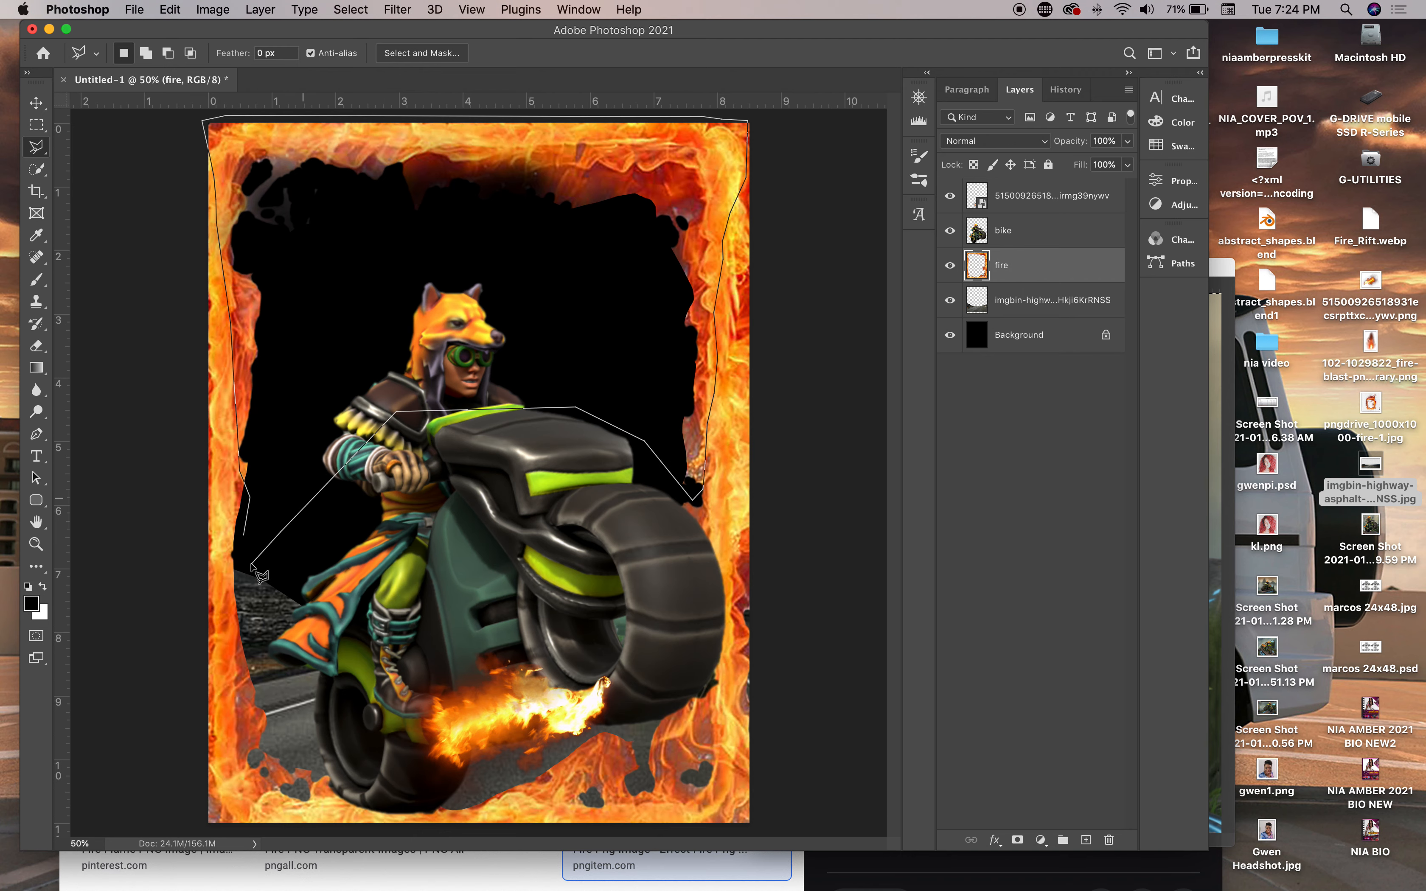
click(243, 537)
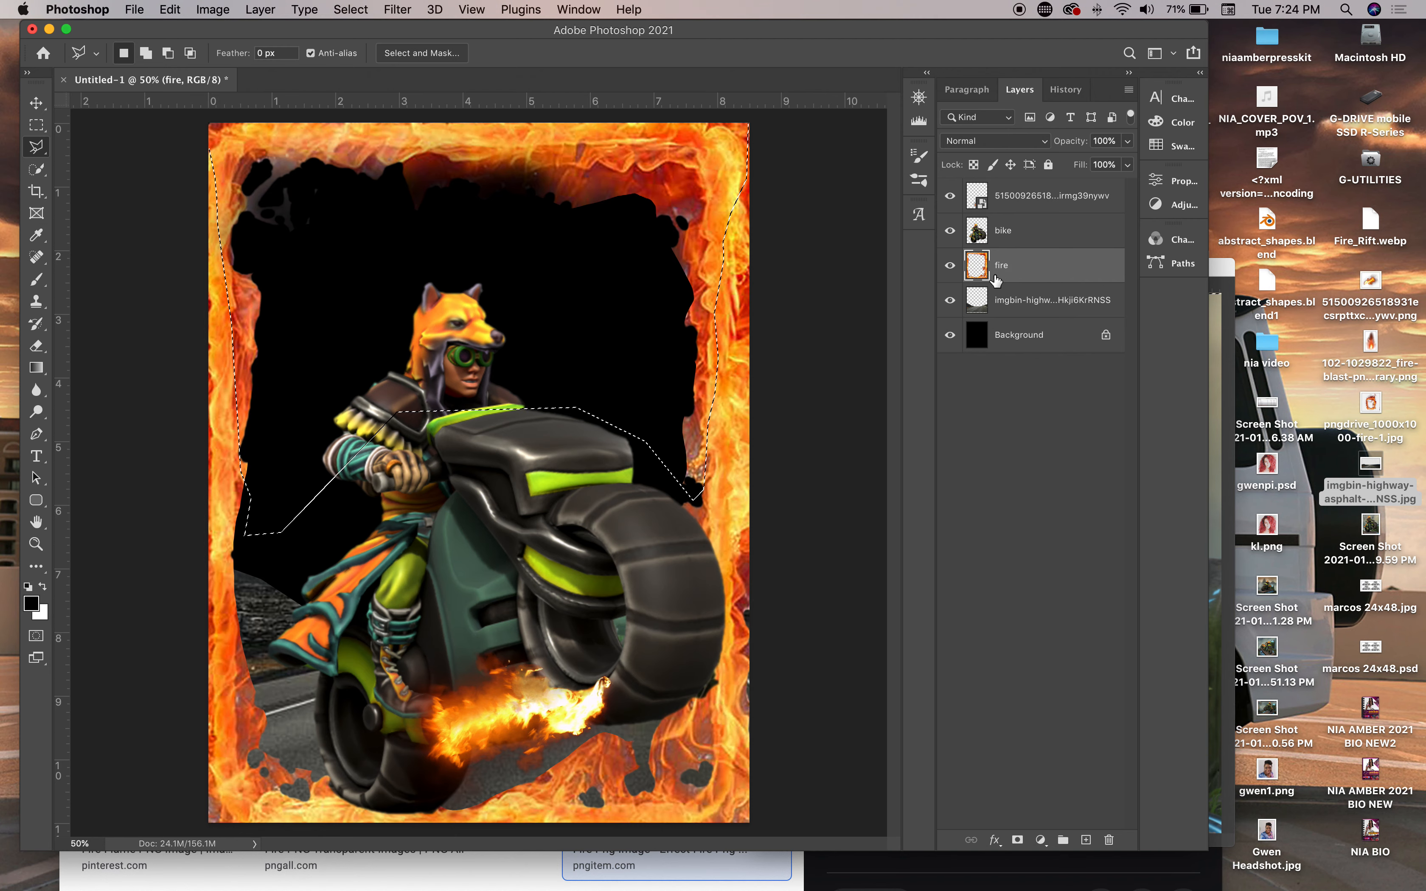
Cut the selected flames, paste them onto a new layer, and position them back along the poster's upper edge
key(Delete)
key(ctrl+d)
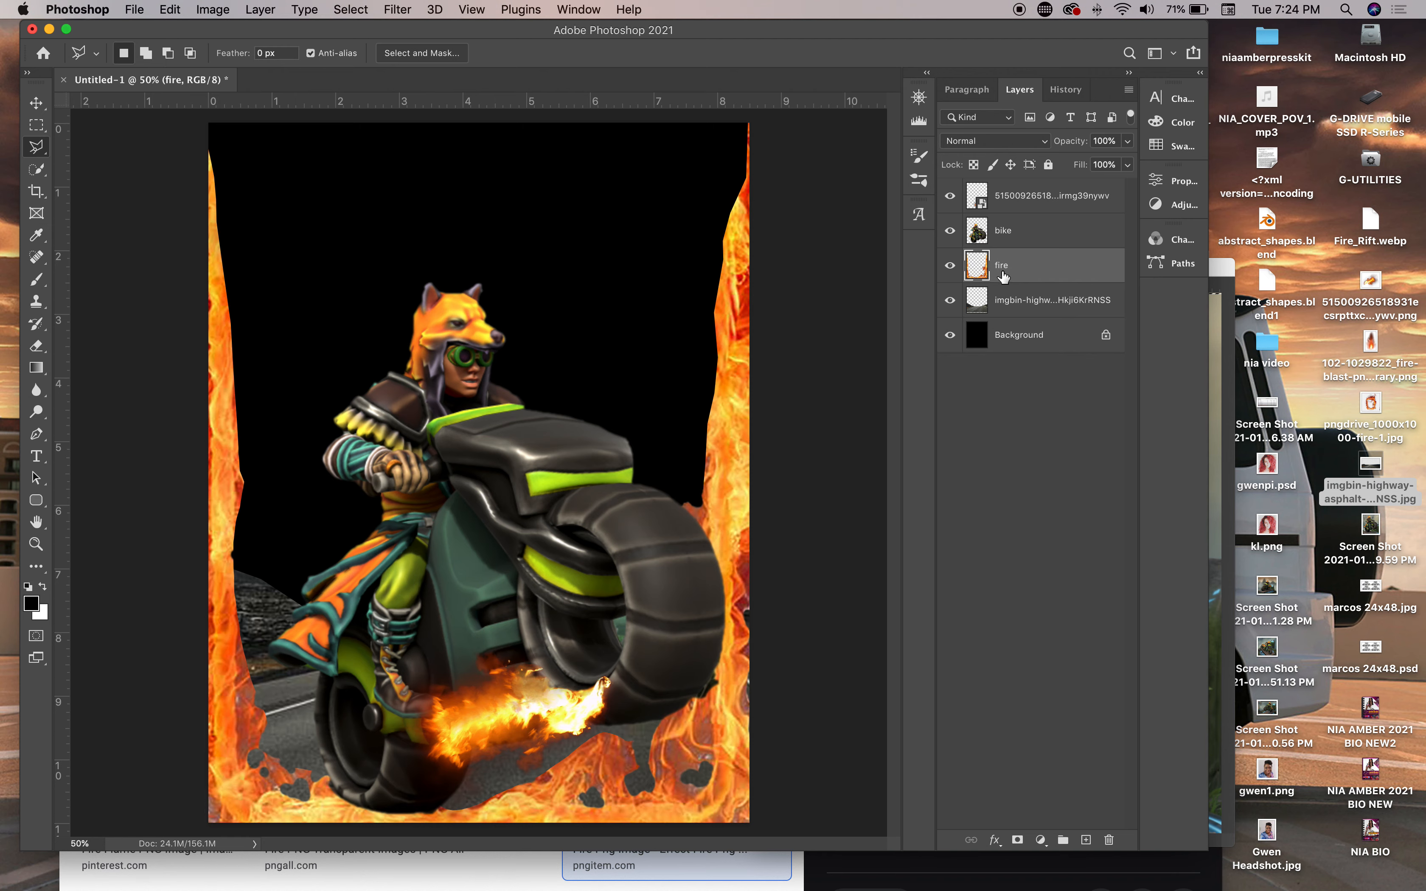
key(super+v)
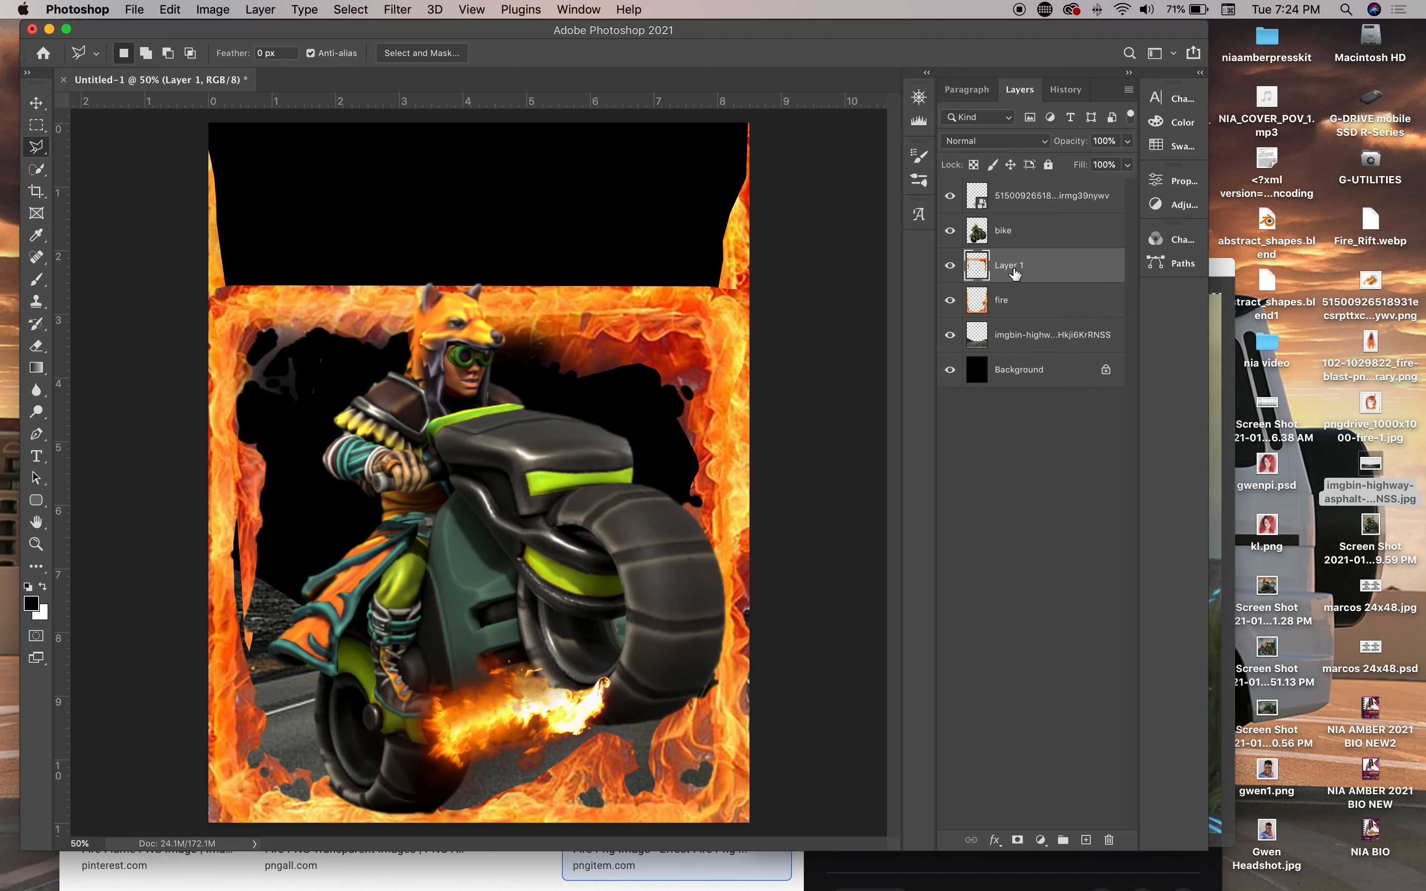
click(36, 103)
drag(534, 312, 531, 150)
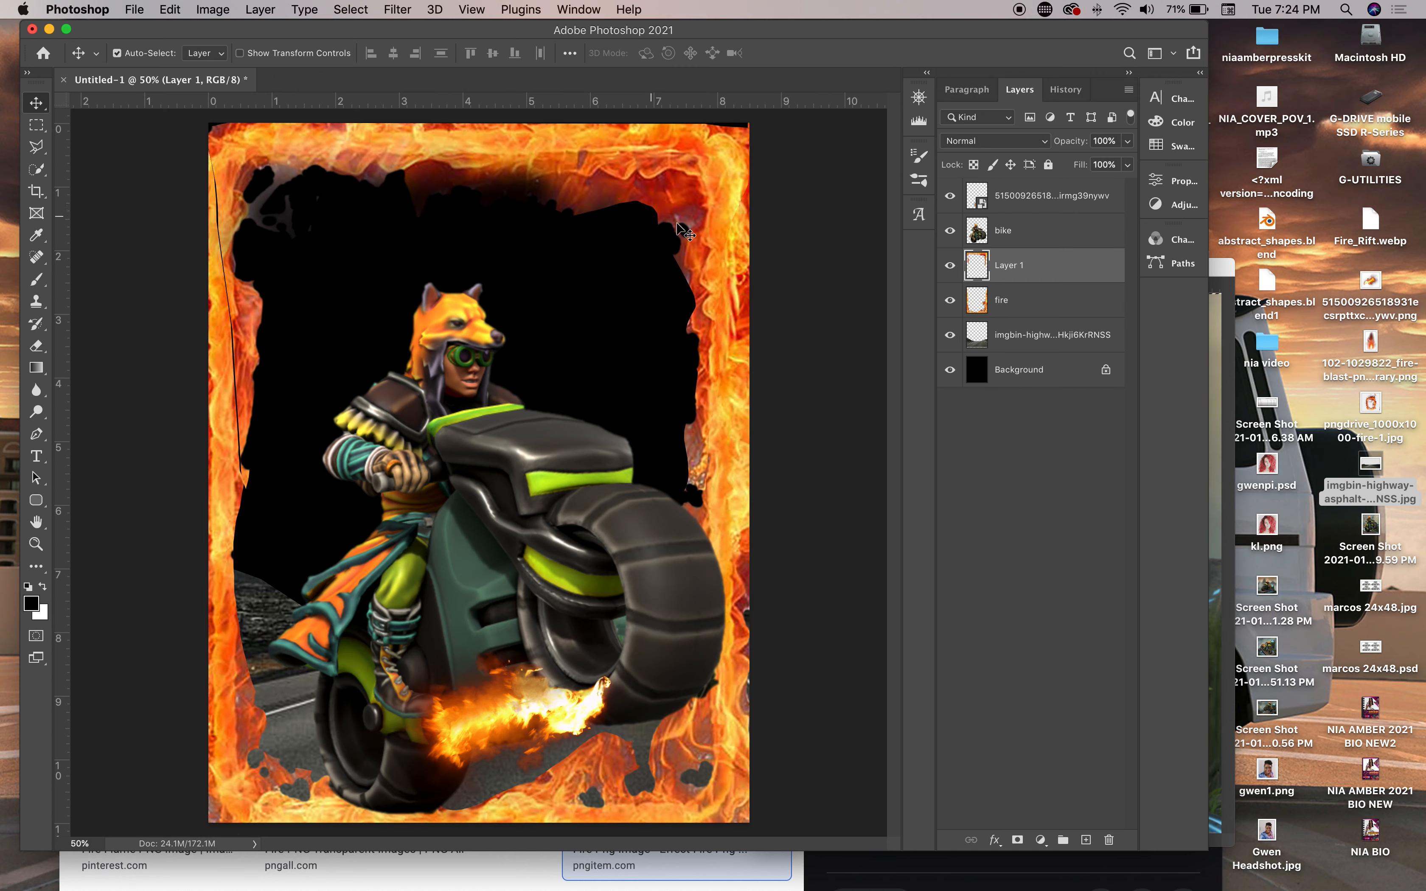
Hide the pasted flame layer, Layer 1, and place it beneath the fire layer
click(950, 266)
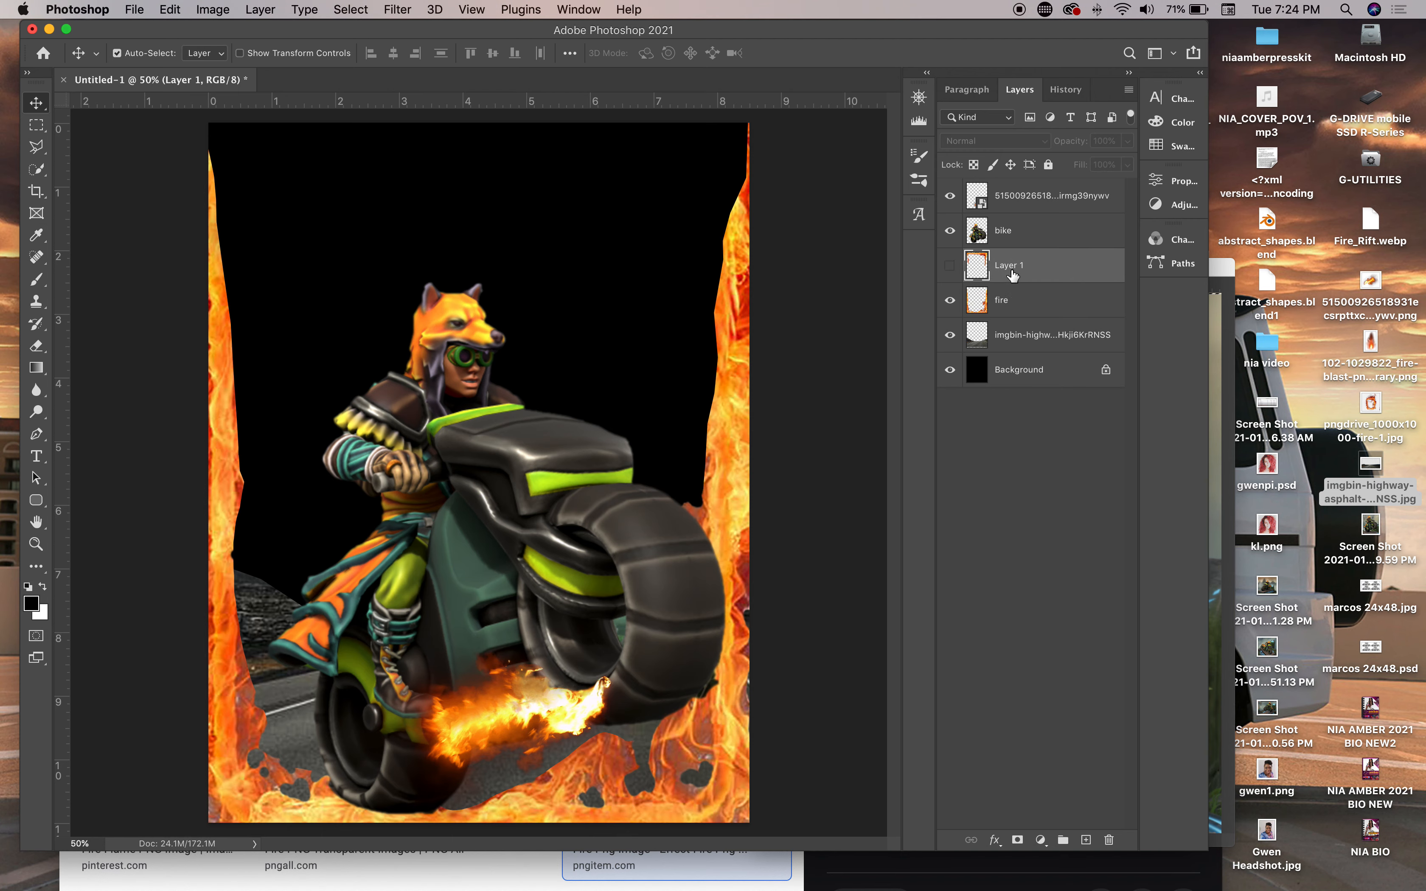
drag(1025, 271, 1010, 318)
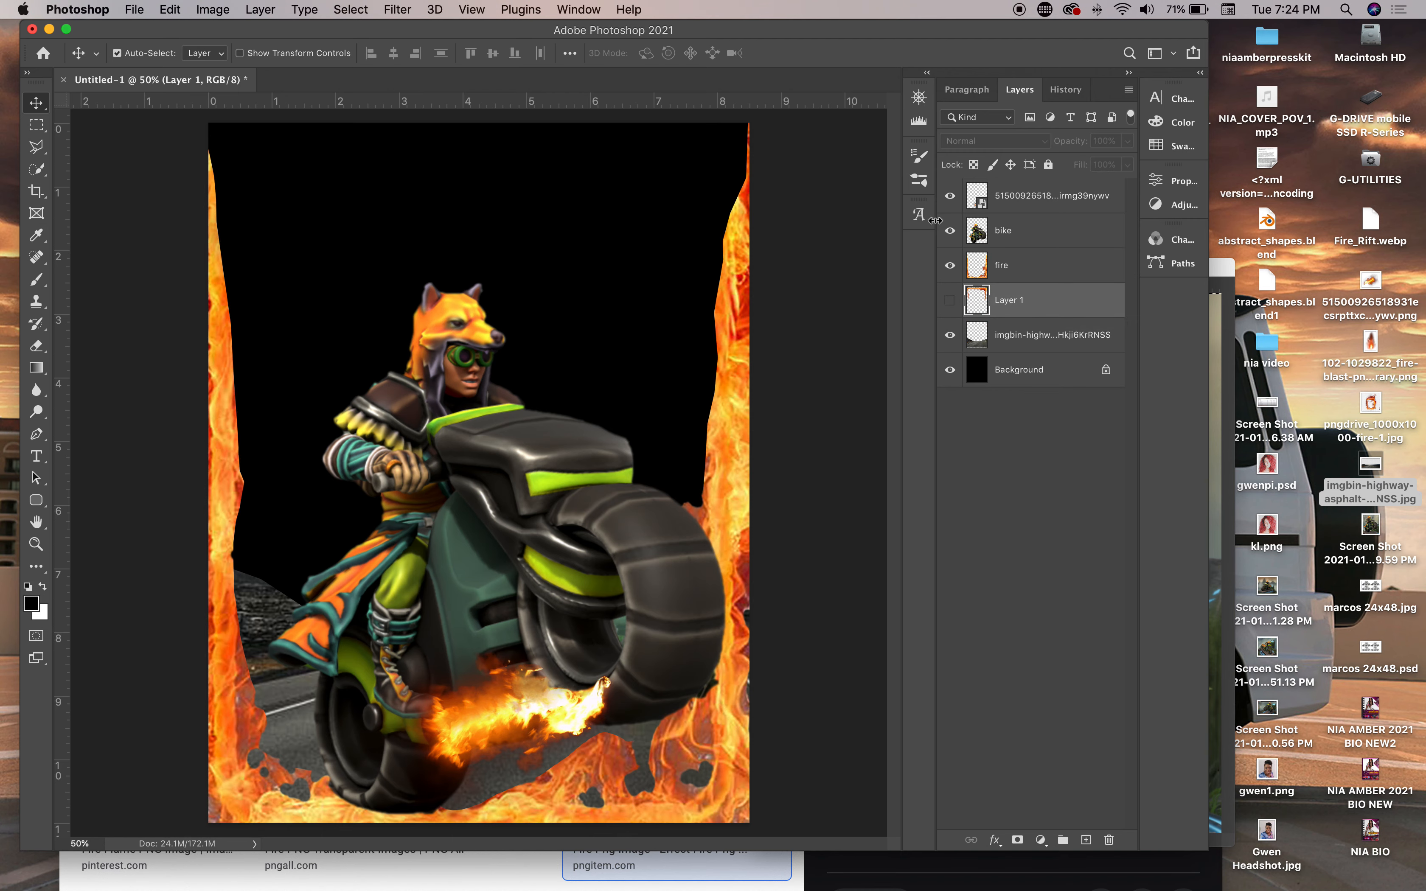
Add a text line reading "CRETIVITY" in the black area above the rider
click(37, 457)
click(289, 202)
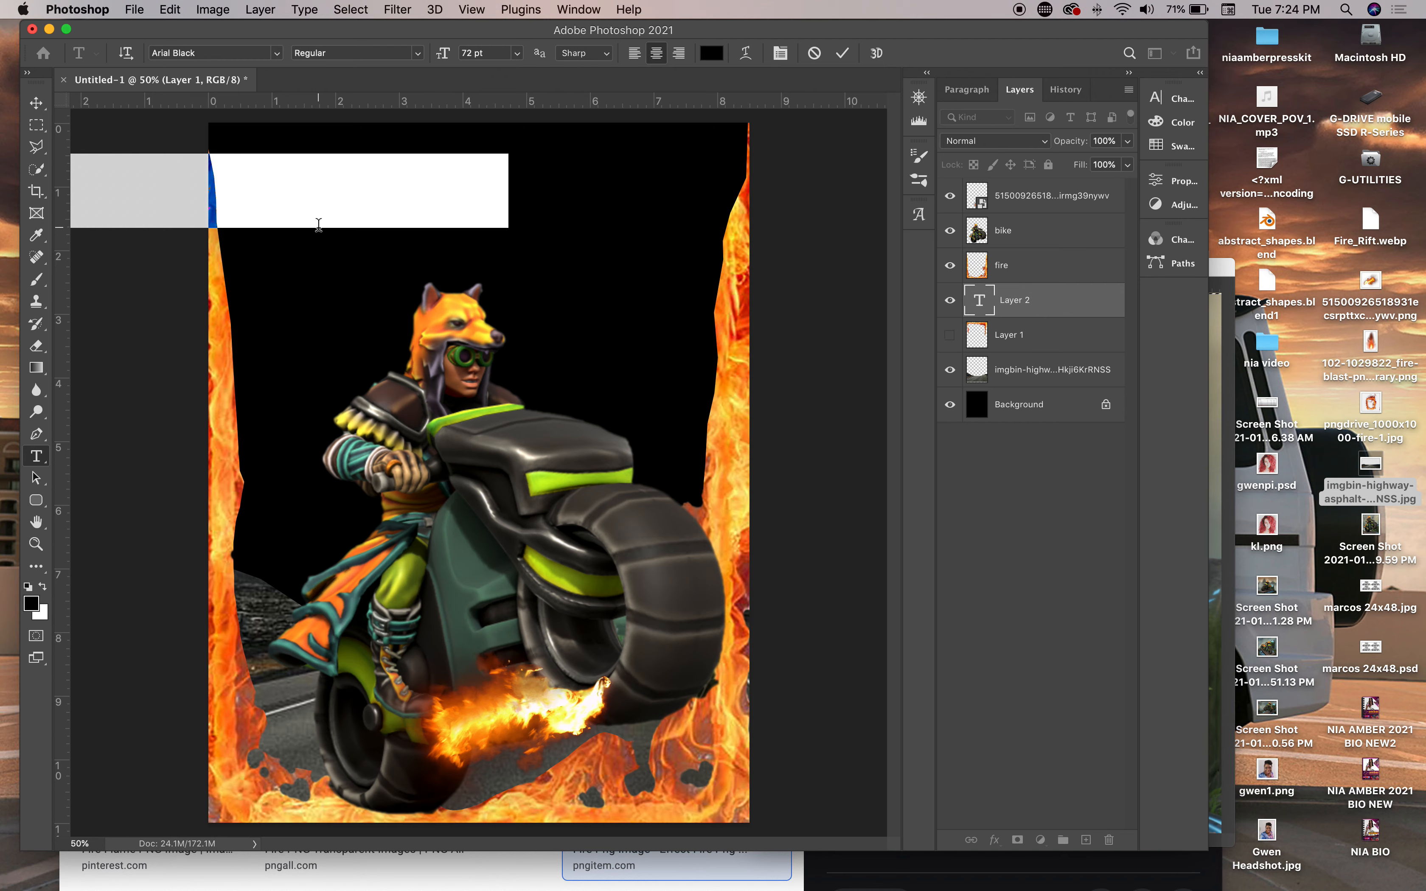
text(BLAZIN)
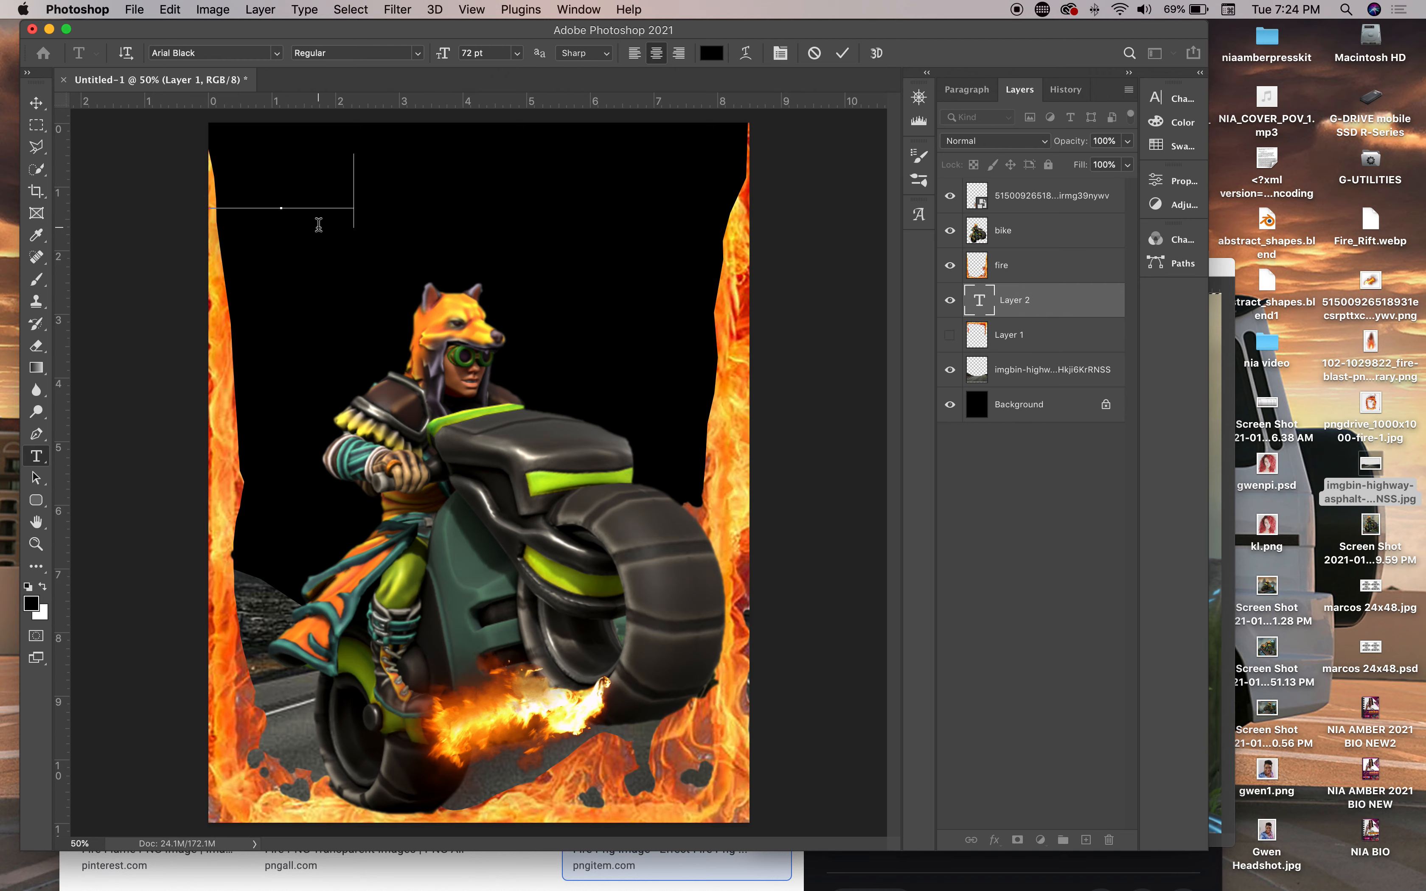
text(ITY)
Set the color of the whole CRETIVITY title to white (ffffff)
key(super+a)
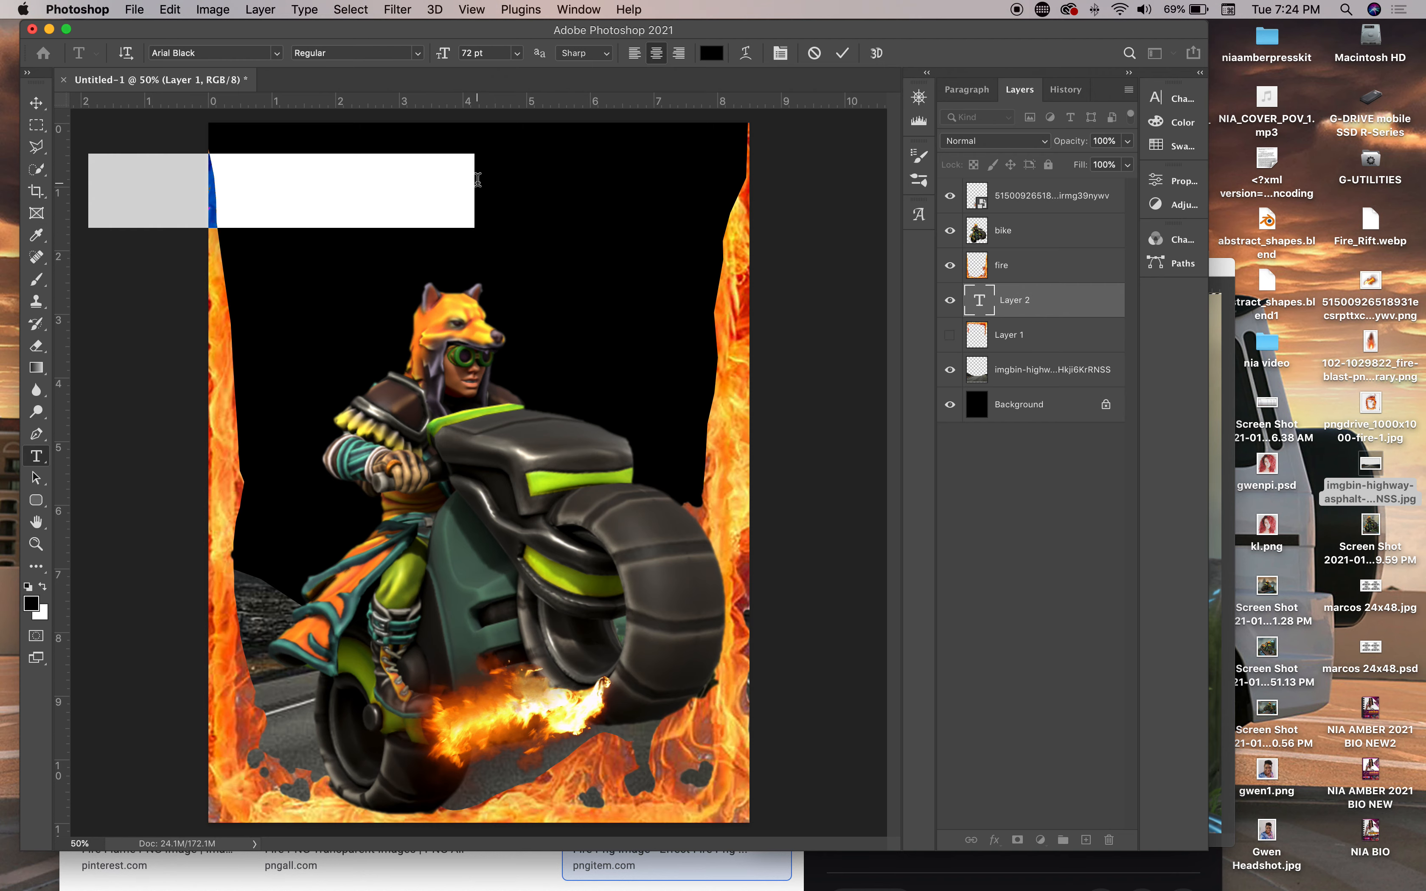
click(710, 54)
drag(1041, 723, 983, 566)
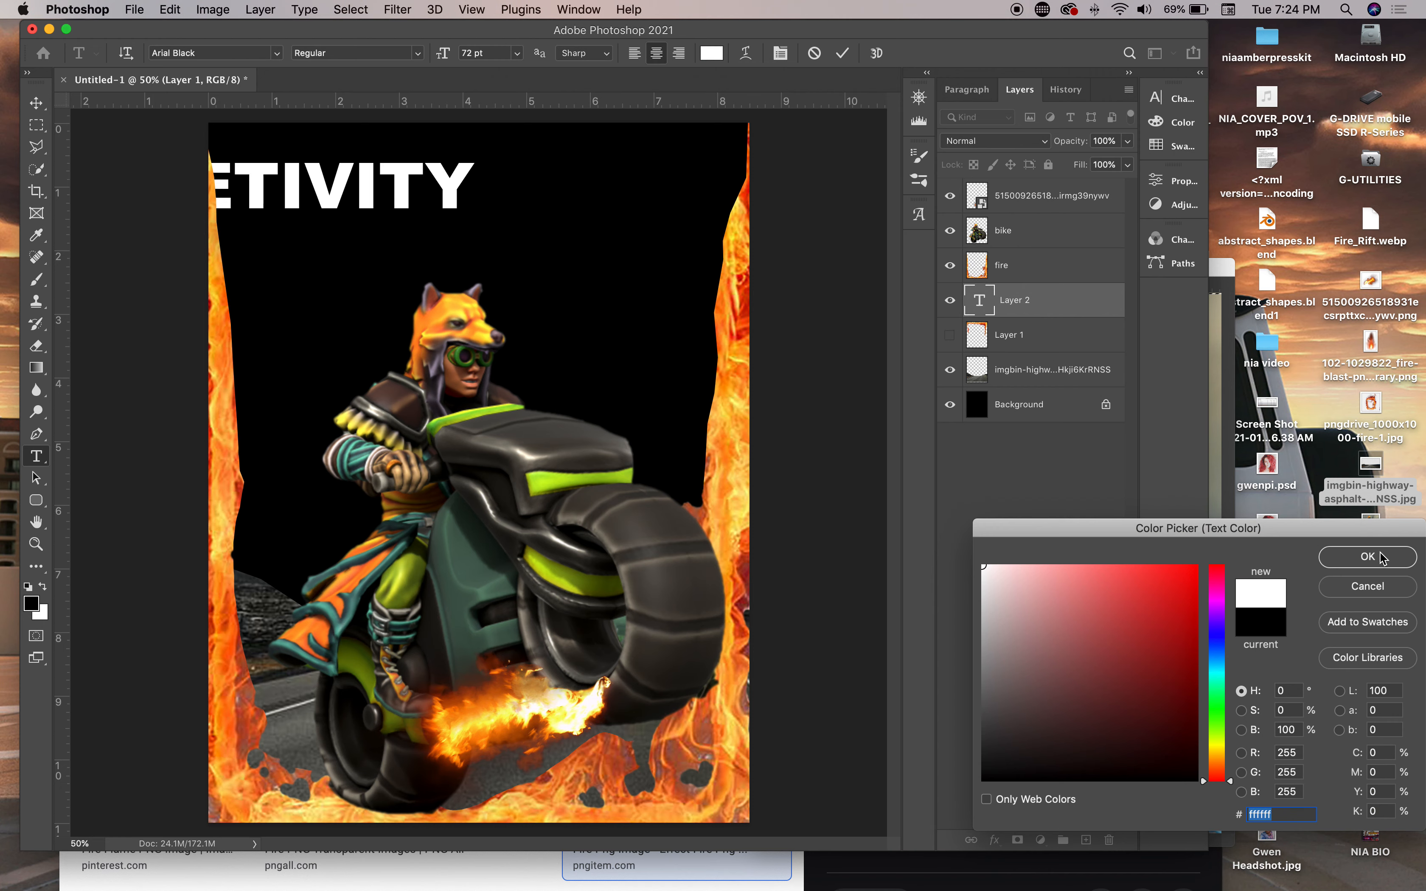
click(1367, 556)
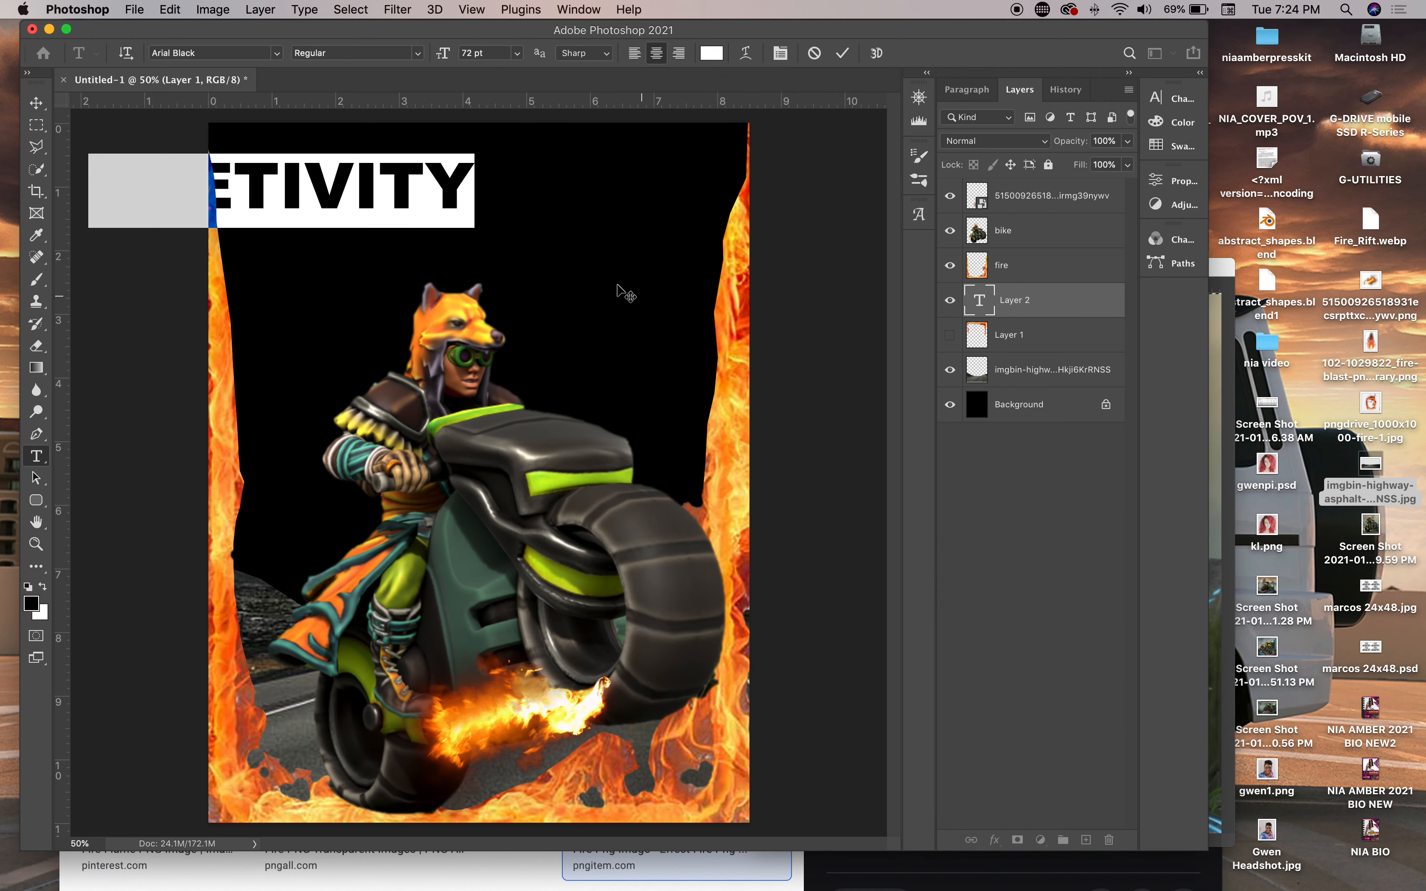
Move the CRETIVITY title fully onto the poster and scale it to about 129% so it spans between the flames
click(36, 103)
drag(370, 217, 510, 212)
key(super+t)
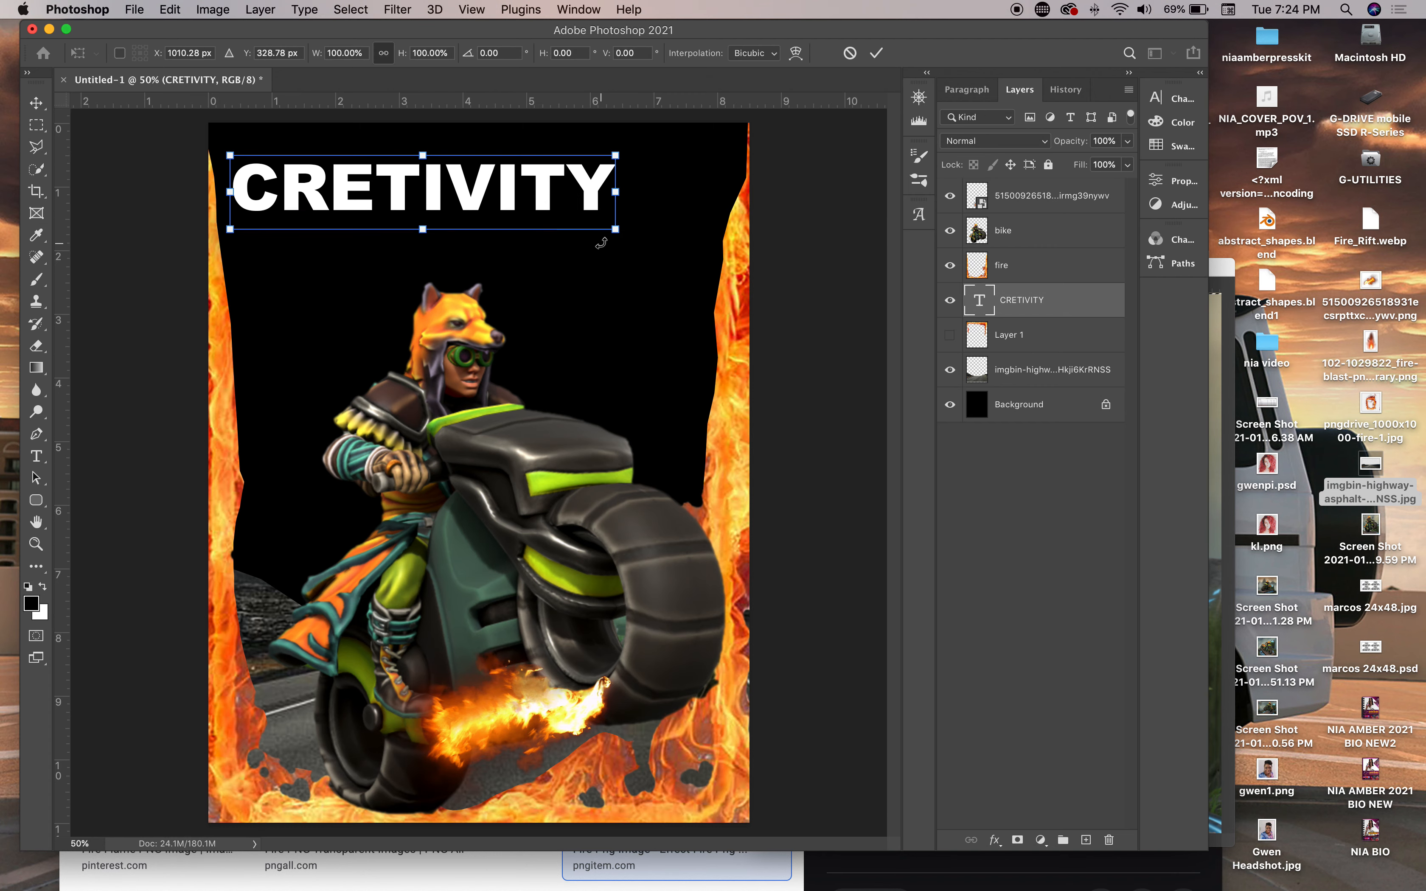
drag(614, 230, 720, 288)
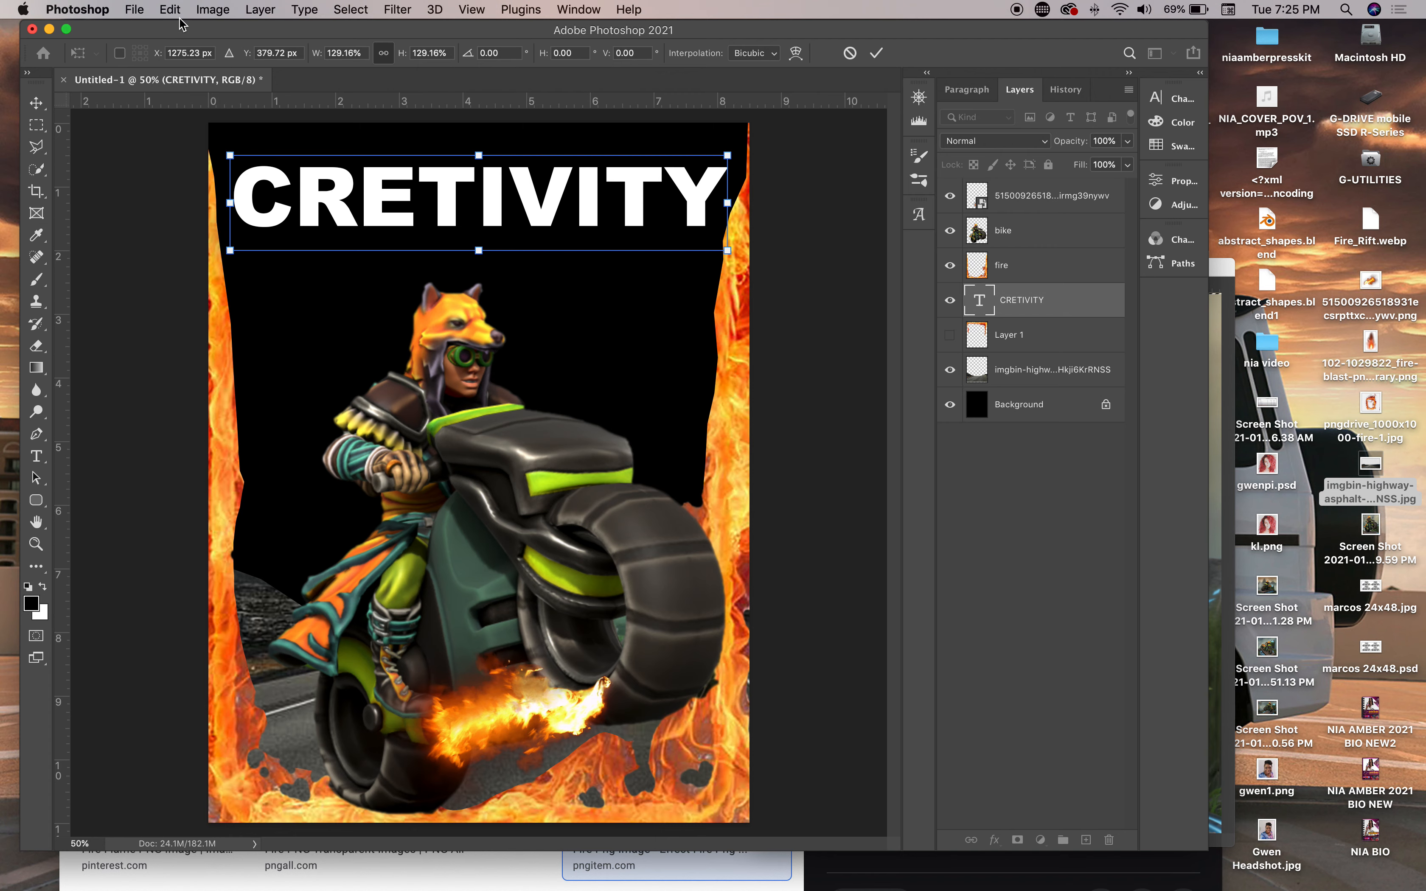
key(Return)
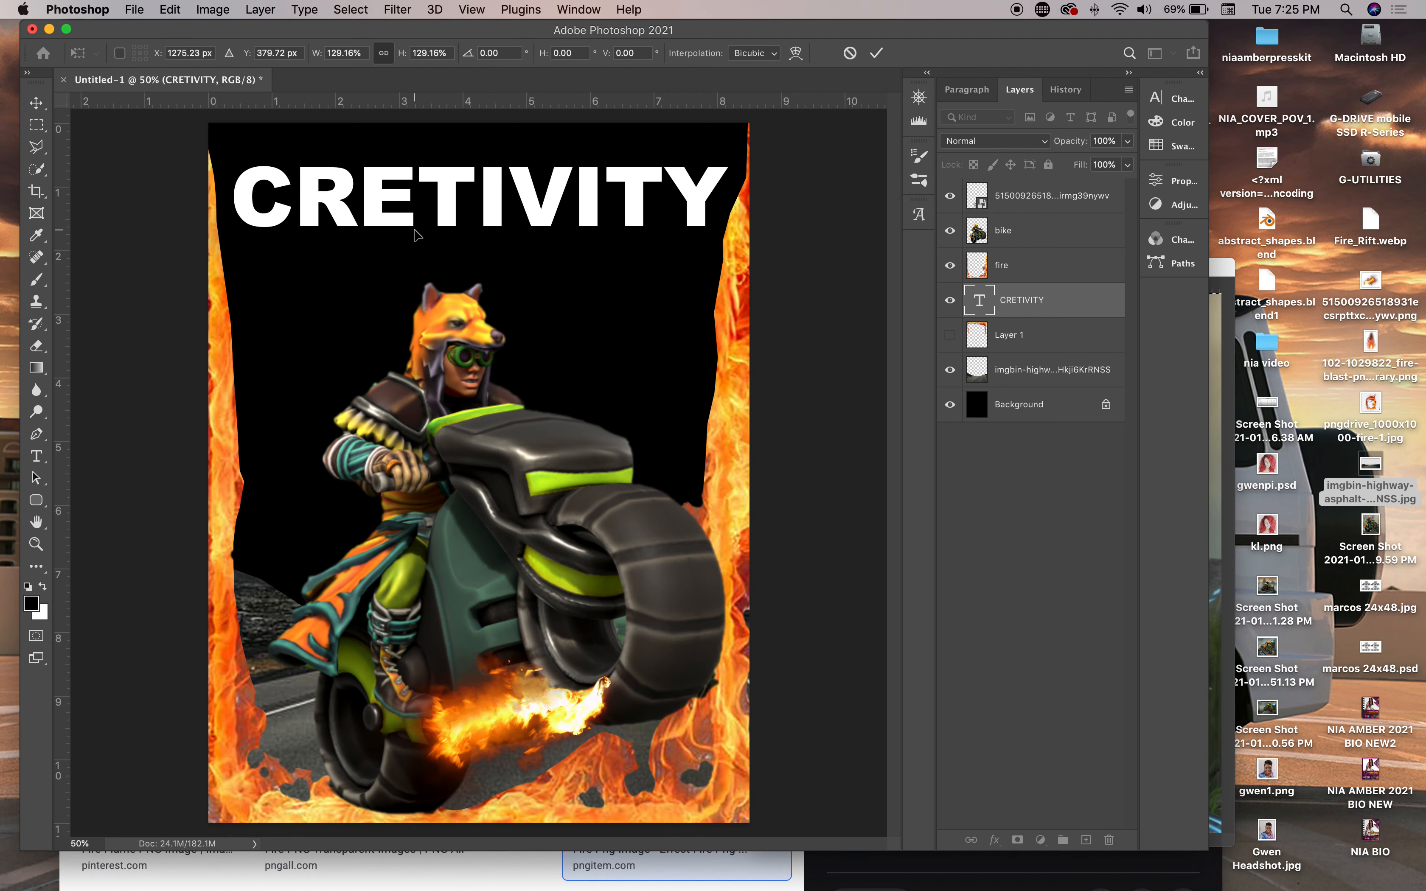
Change the CRETIVITY title's font to ObelixProBroken and shift the title slightly down
click(44, 463)
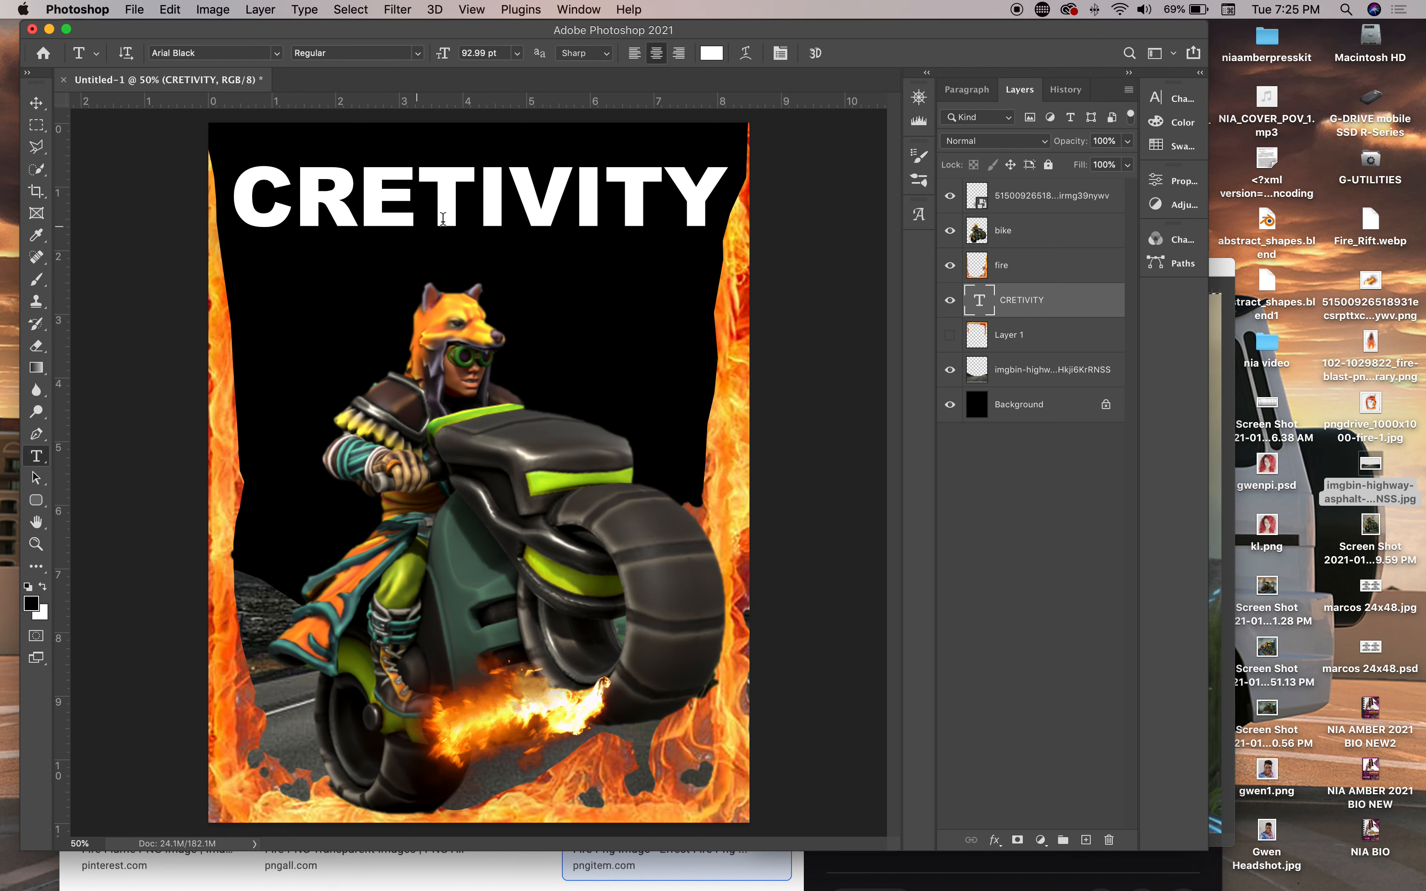
click(508, 197)
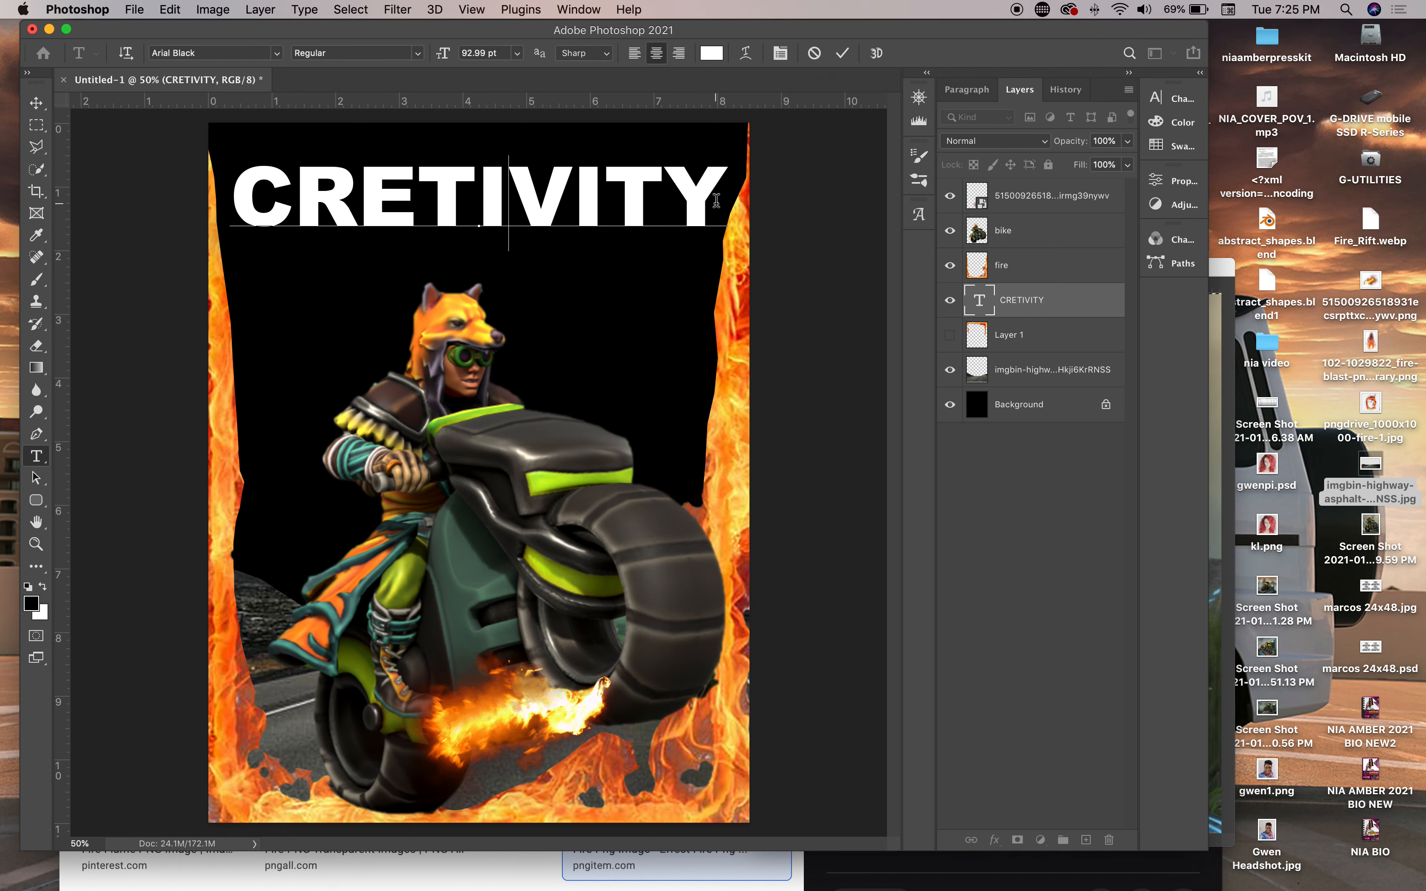
drag(716, 200, 102, 203)
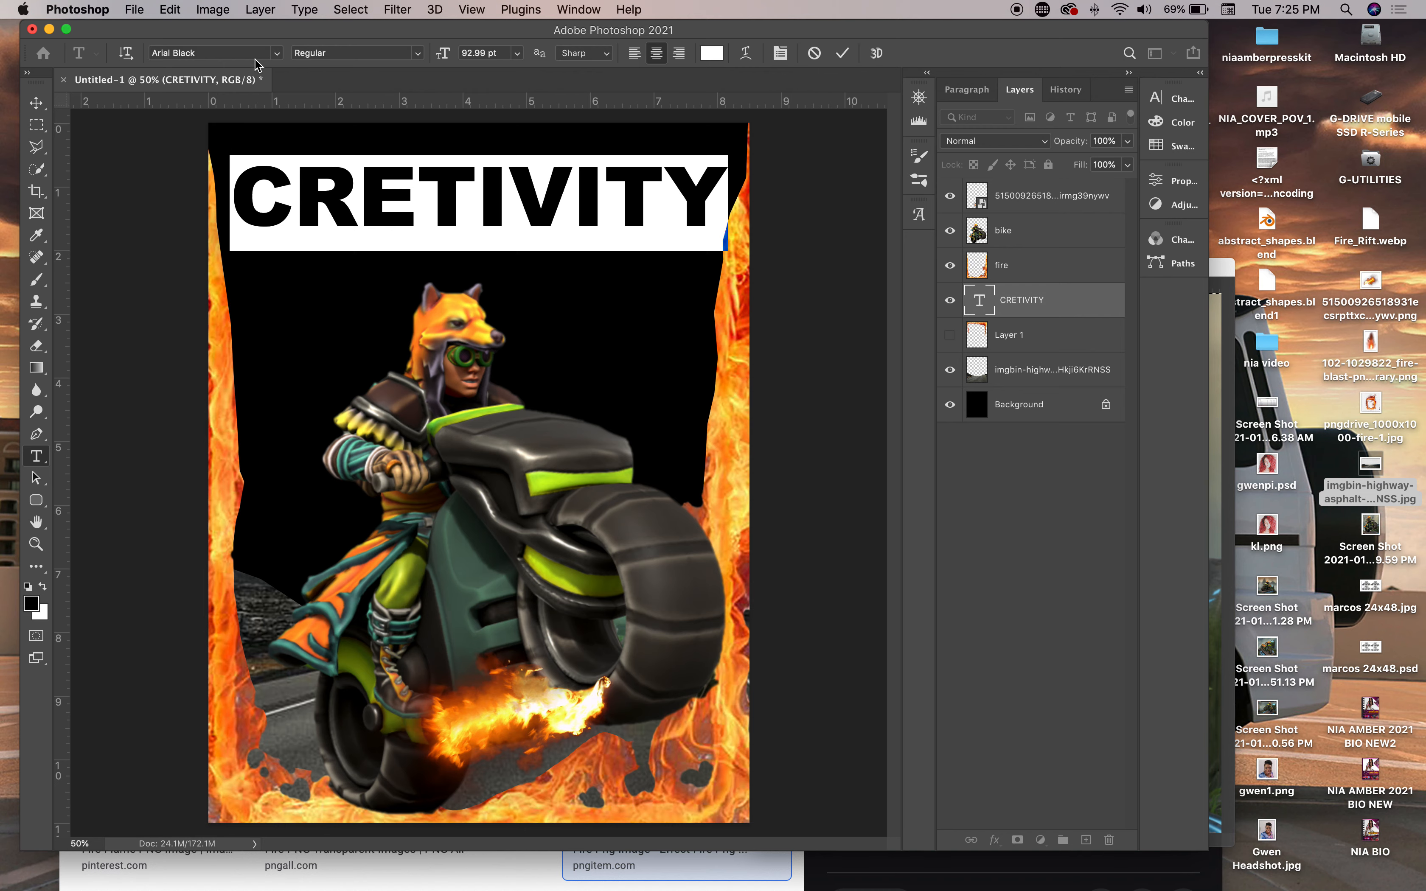
click(278, 54)
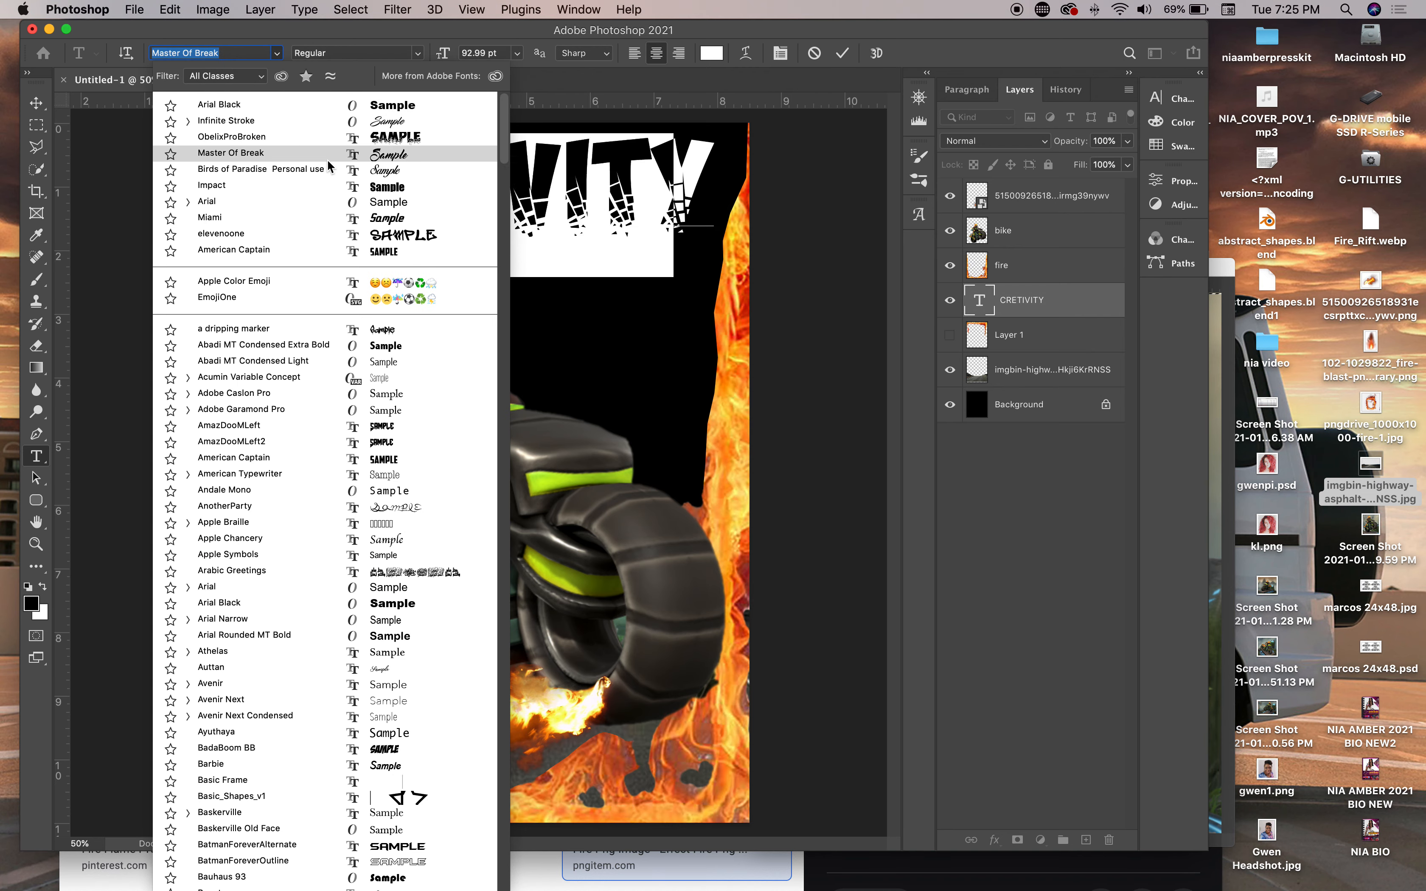
click(346, 137)
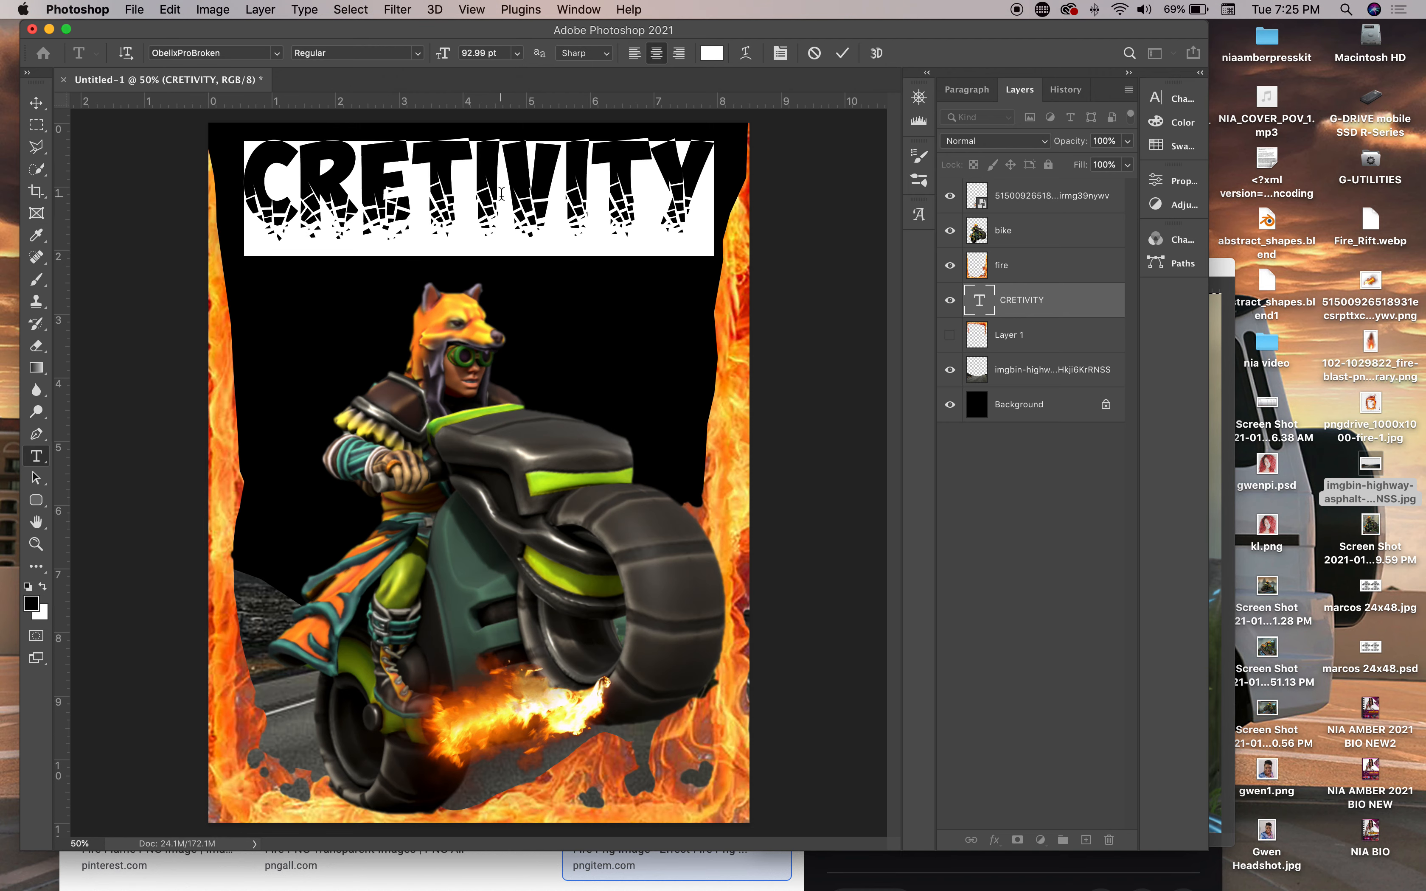
click(36, 103)
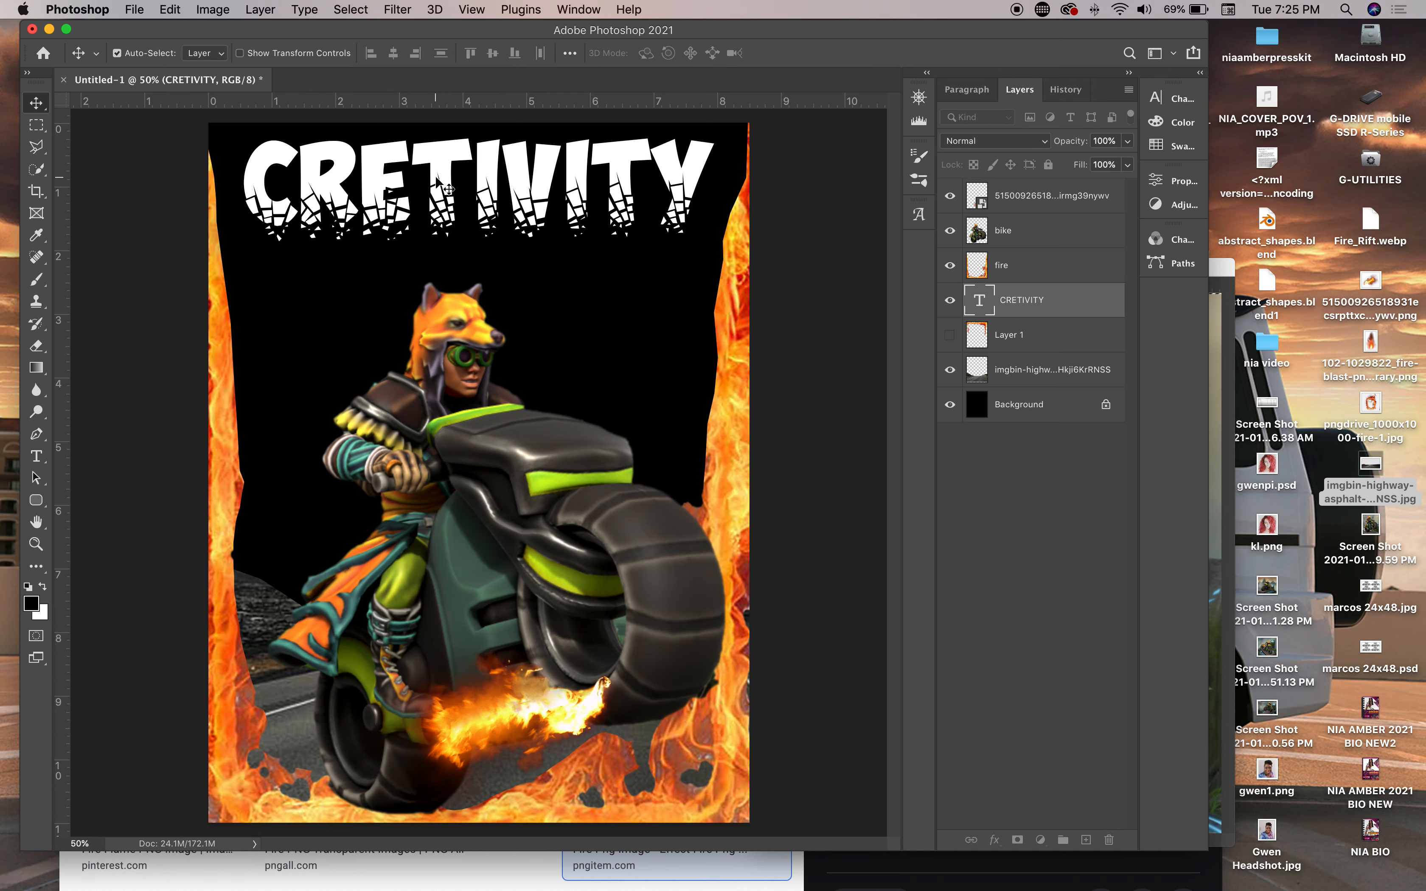
drag(437, 178, 437, 191)
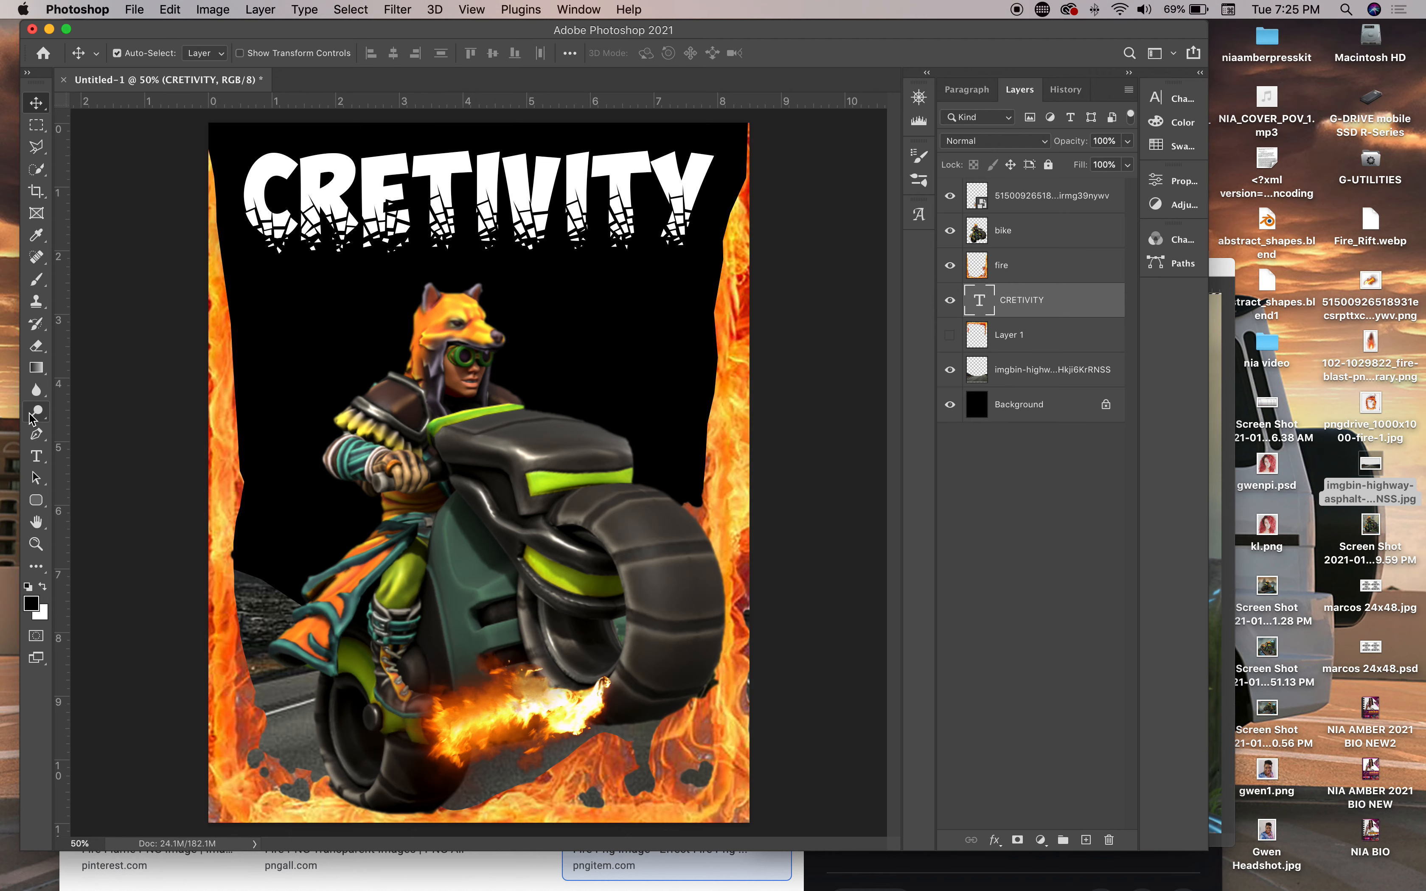
Add a second text line reading "INNOVATION" below the title, at the height of the rider's head
click(37, 456)
click(305, 376)
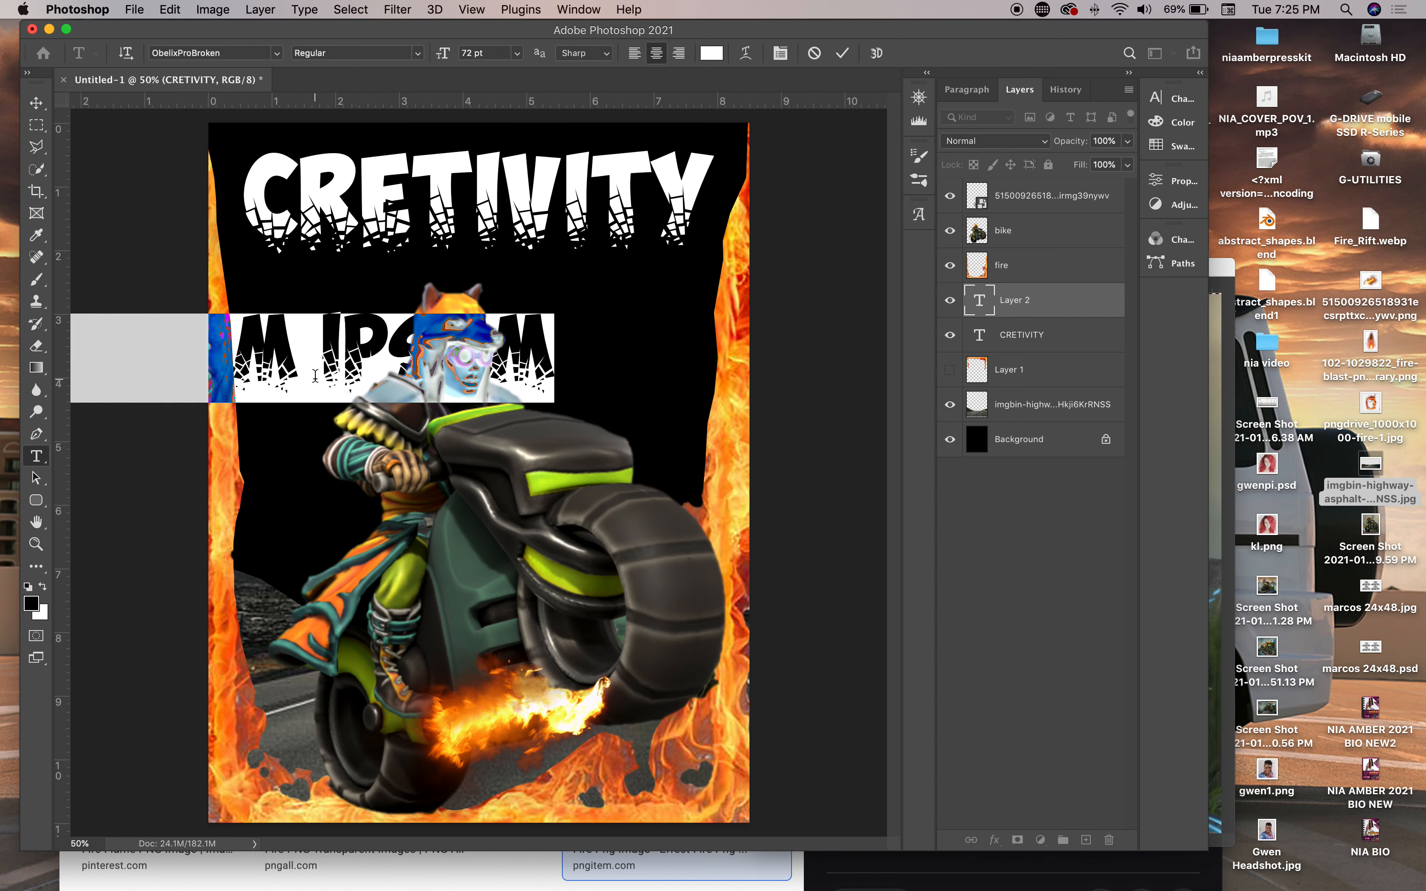
text(INN)
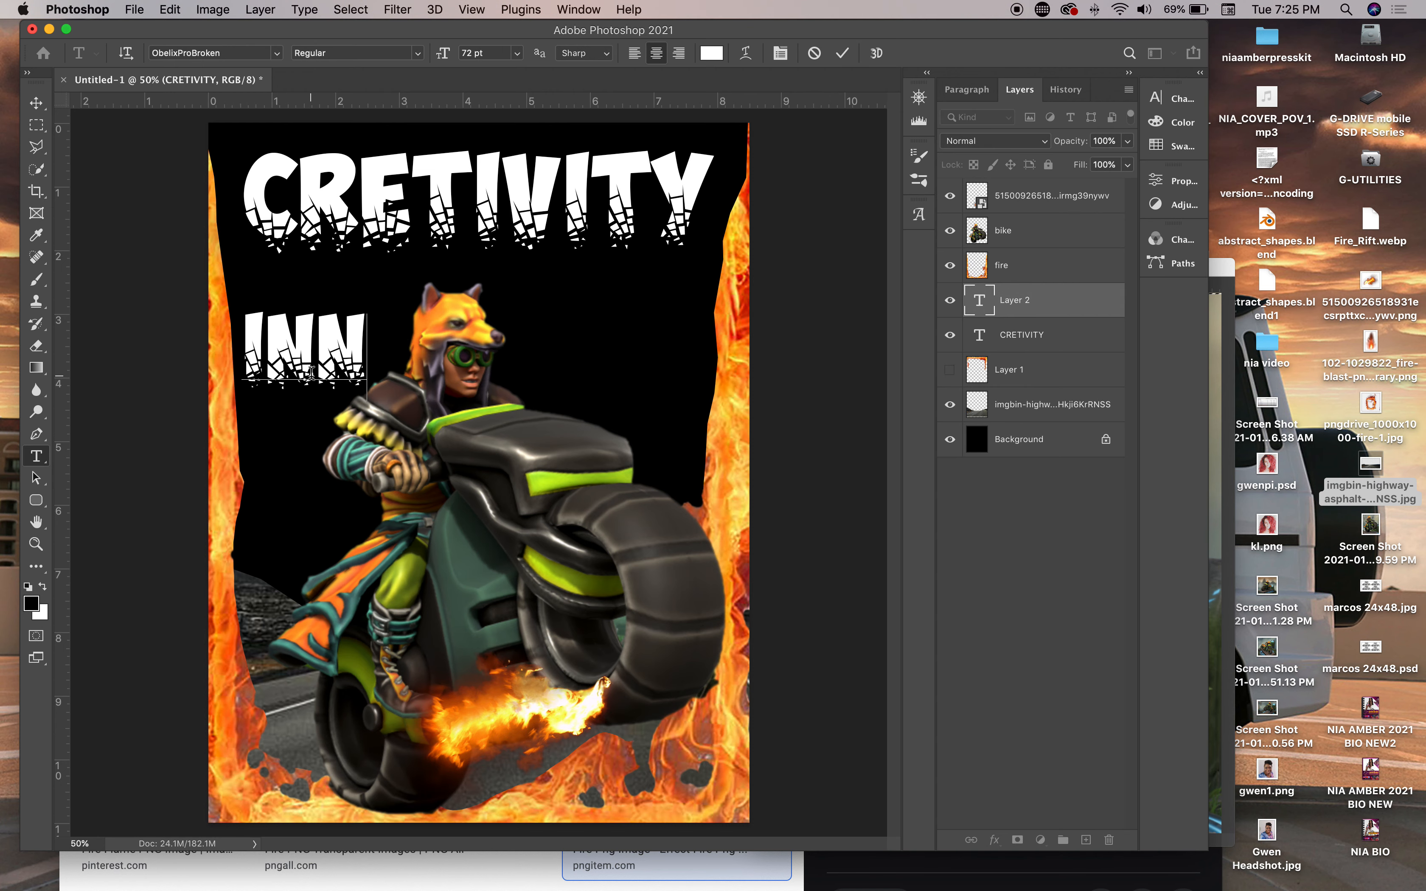
text(OVATION)
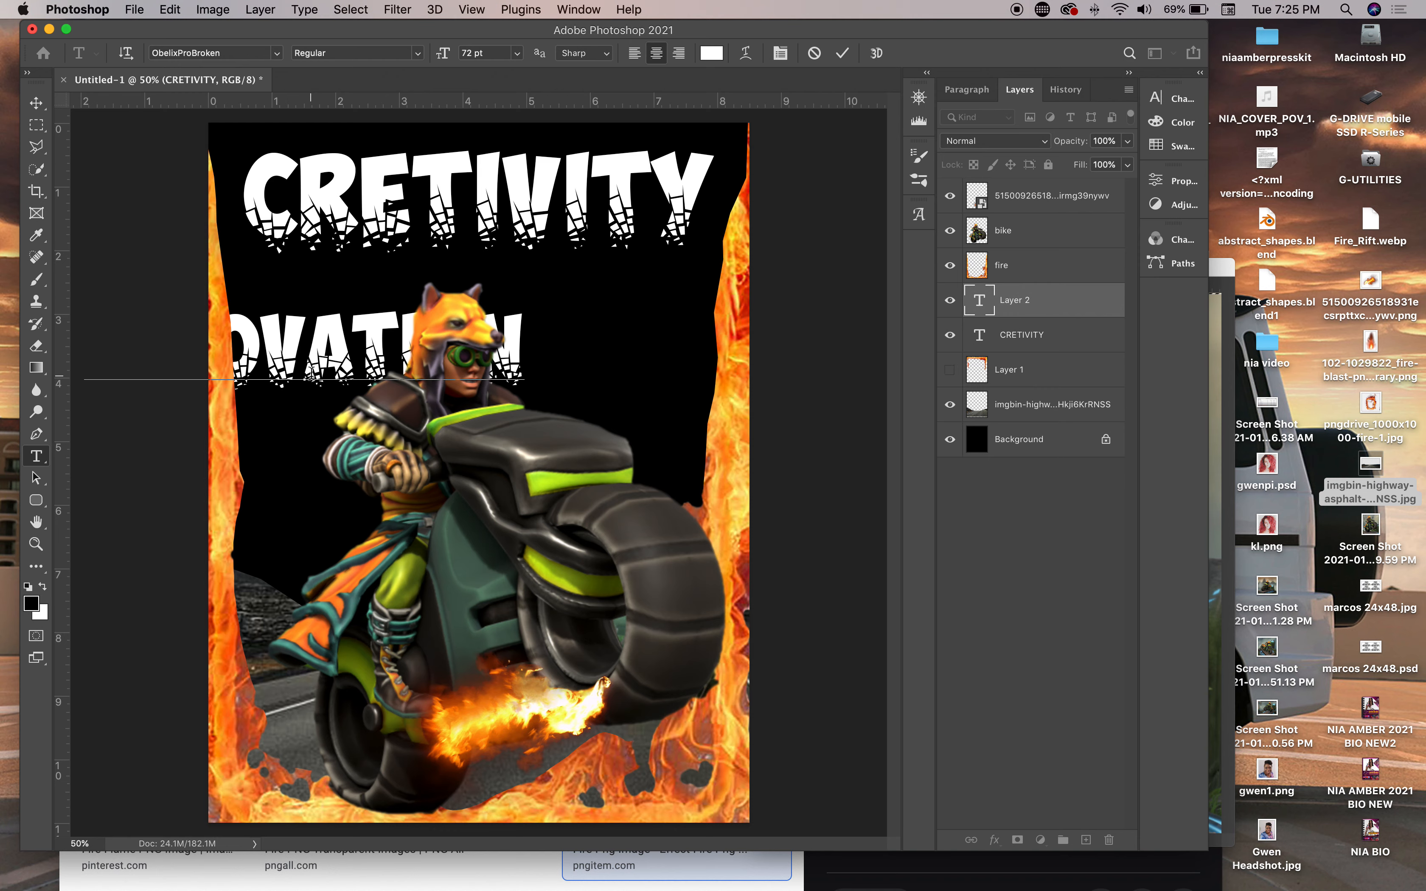
Change the INNOVATION text's font to "a dripping marker" and move it under the right half of the CRETIVITY title
key(super+a)
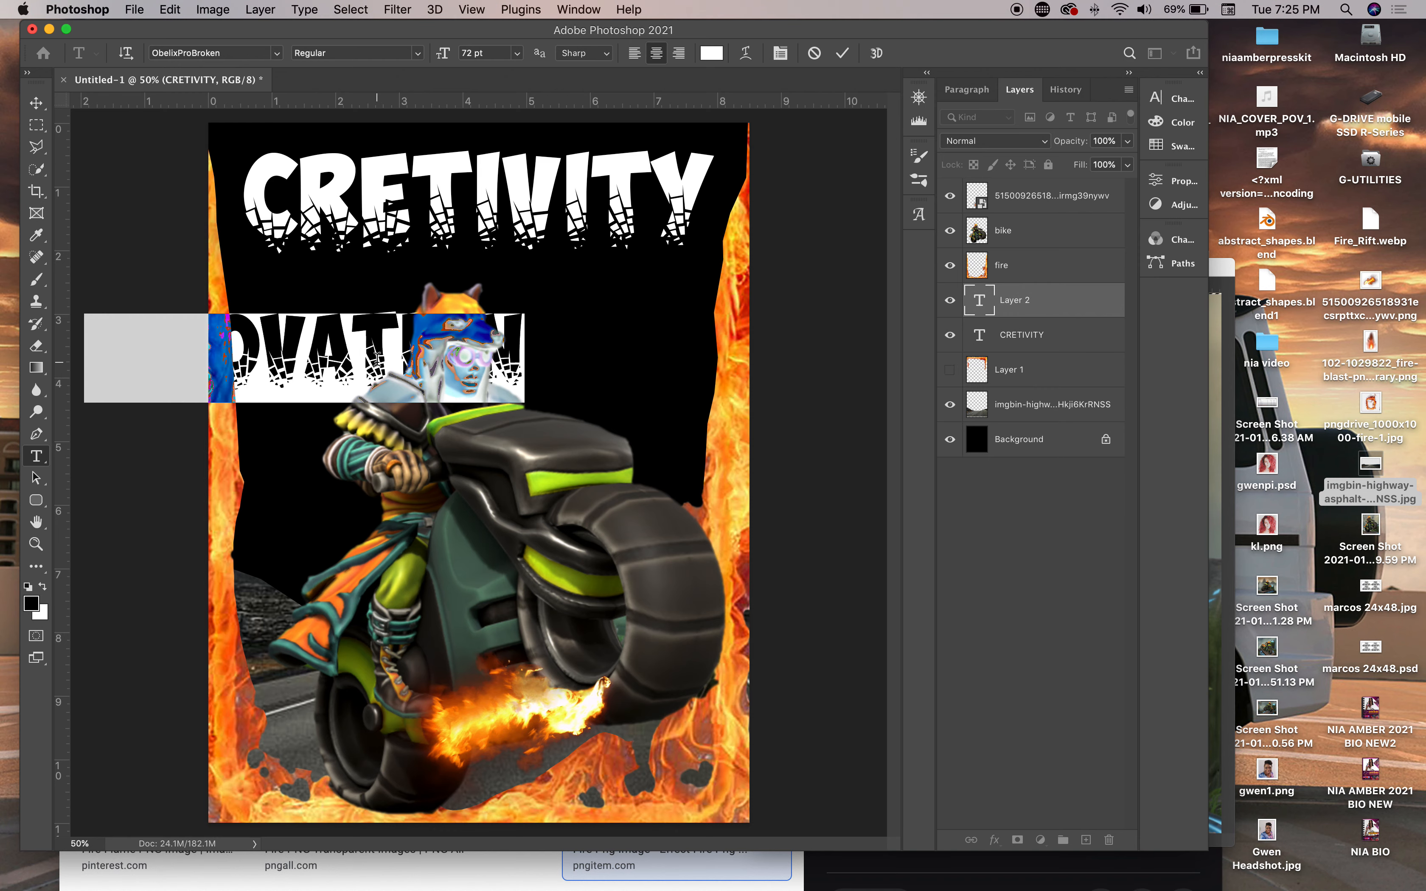
click(276, 54)
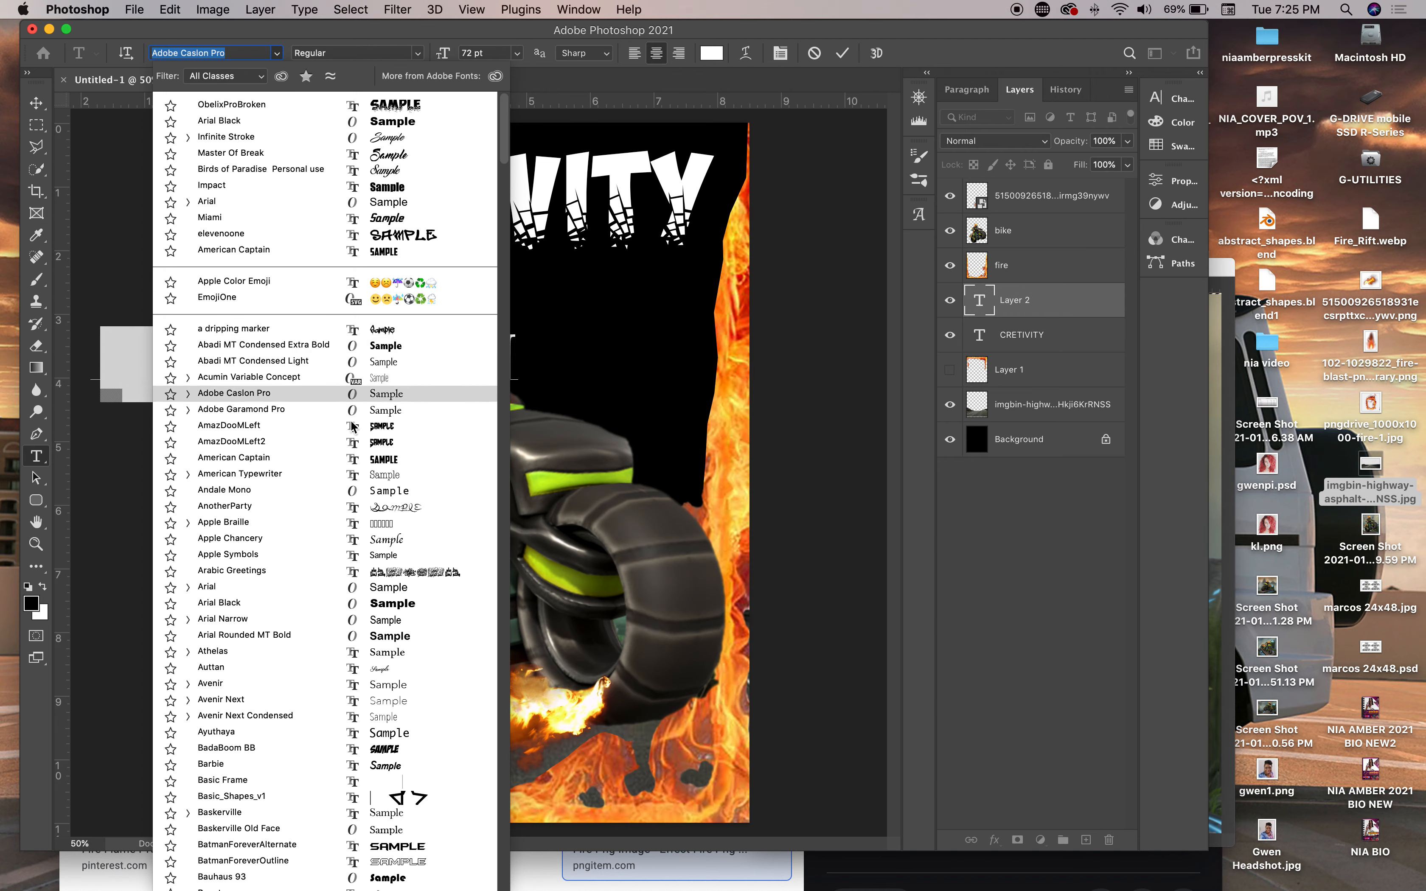
click(345, 588)
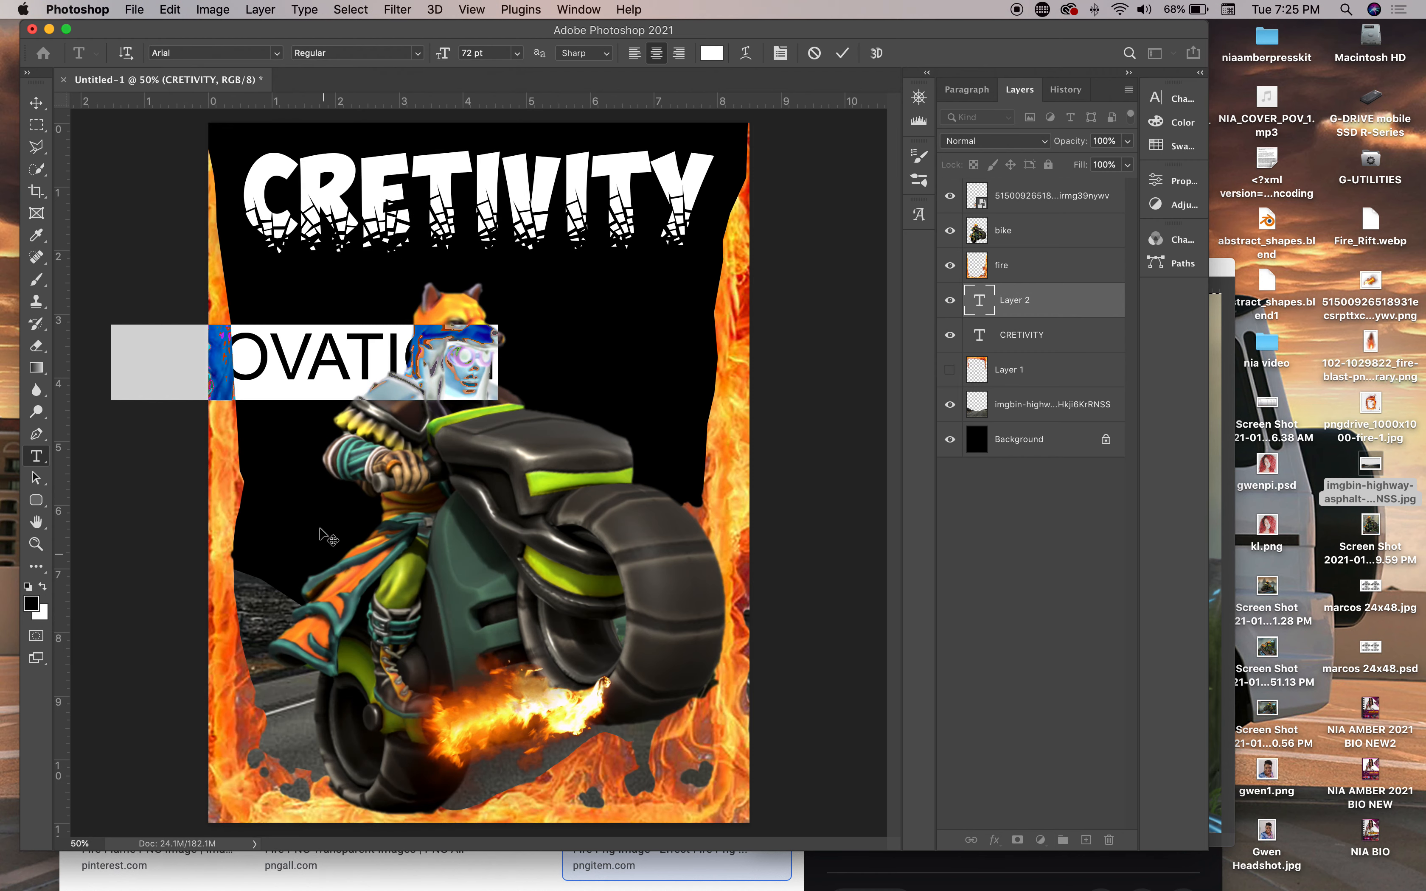
click(276, 53)
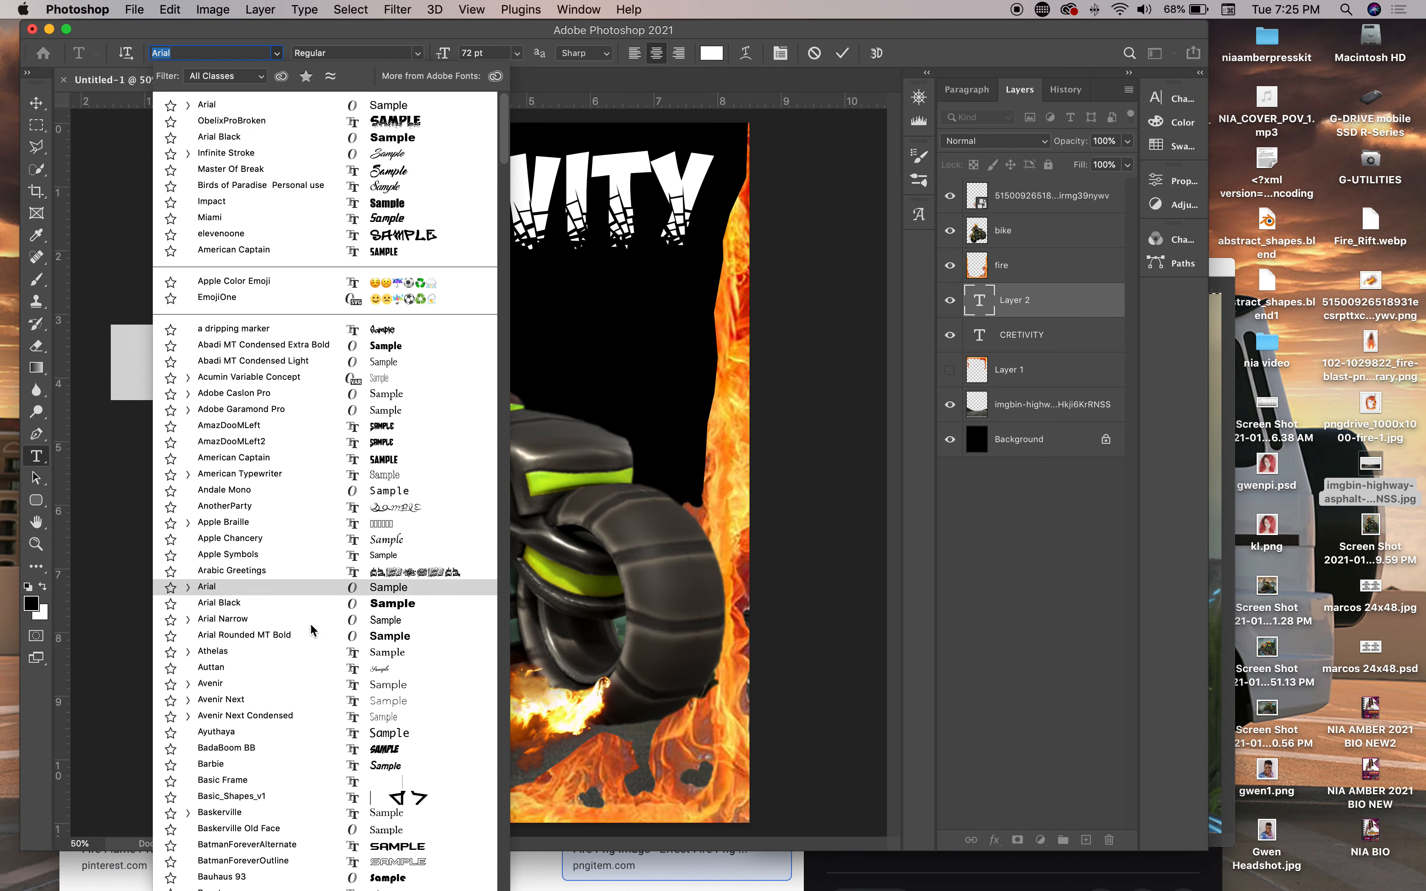
click(395, 640)
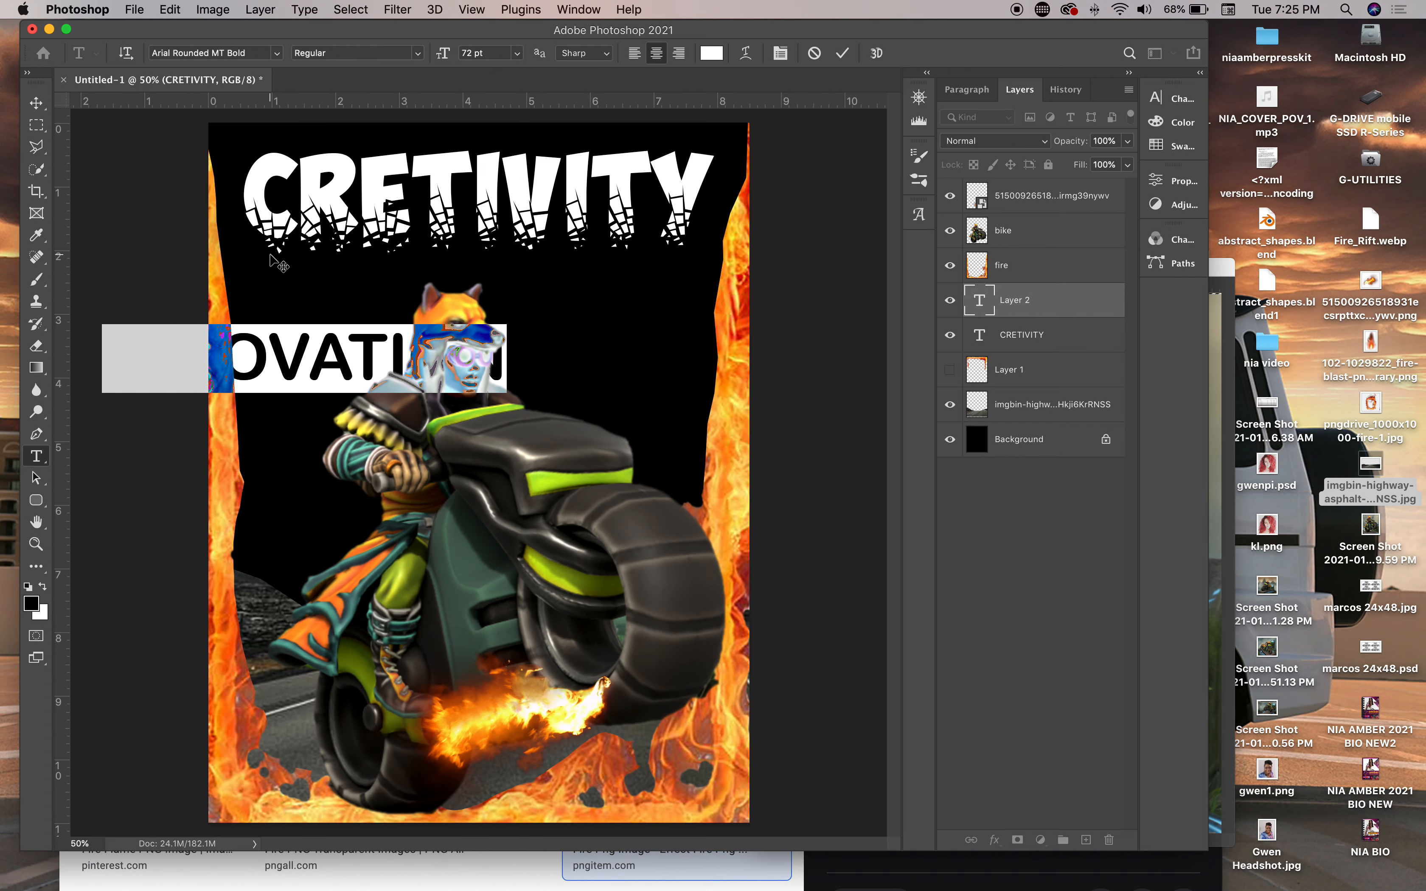
click(276, 53)
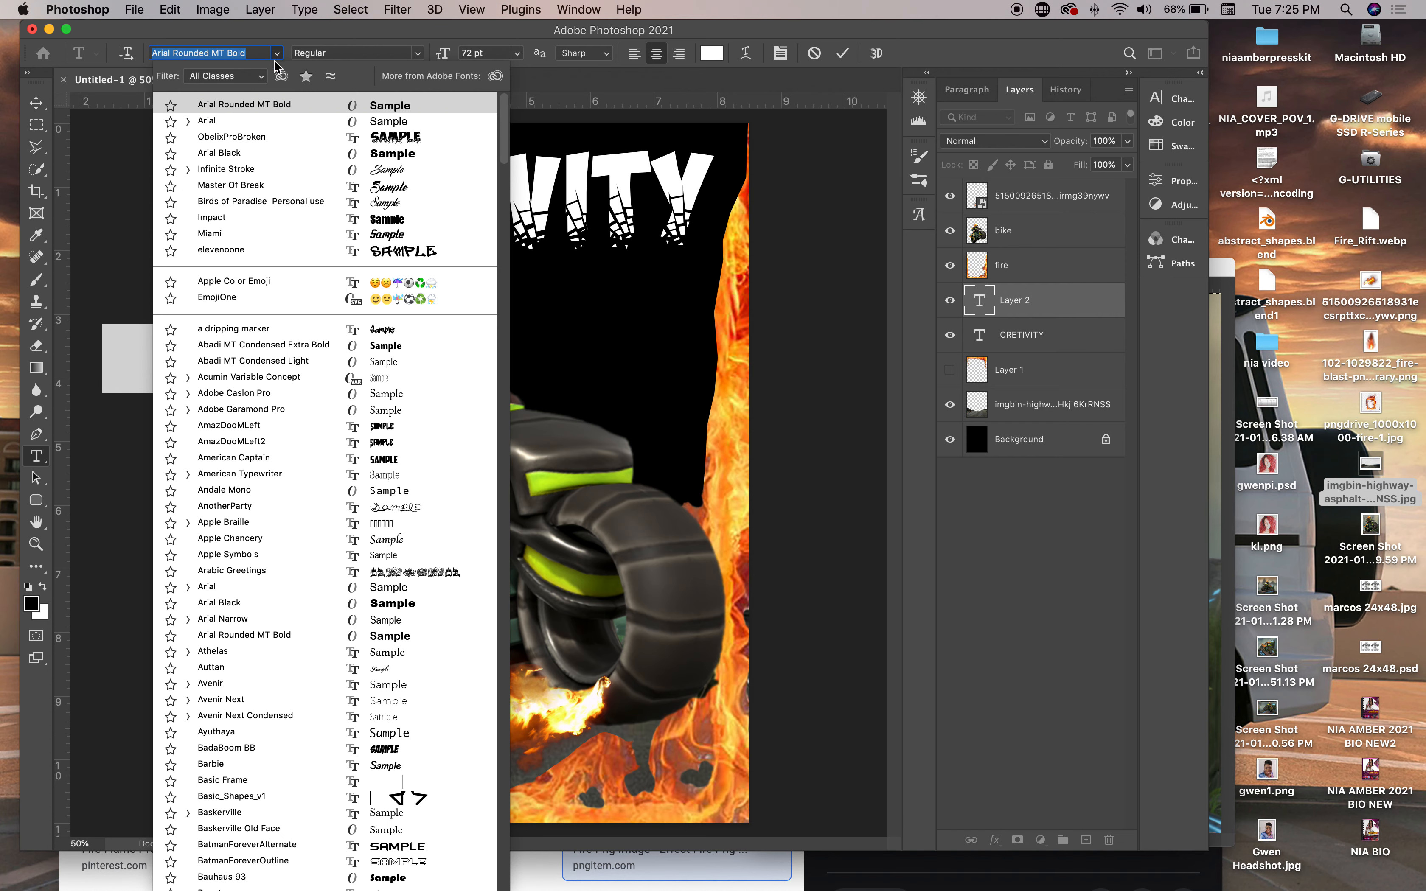
click(363, 330)
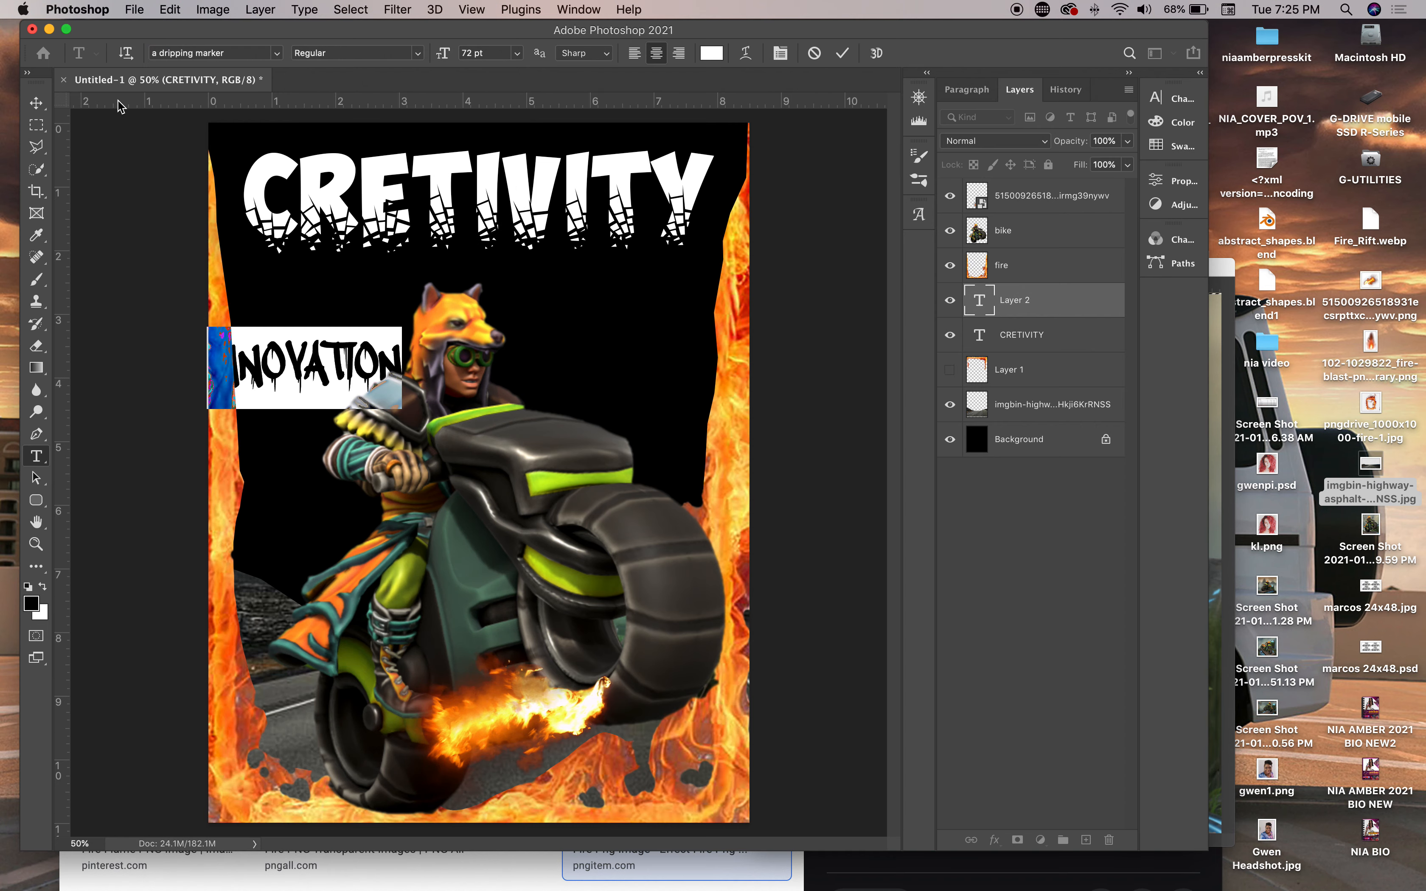
click(36, 103)
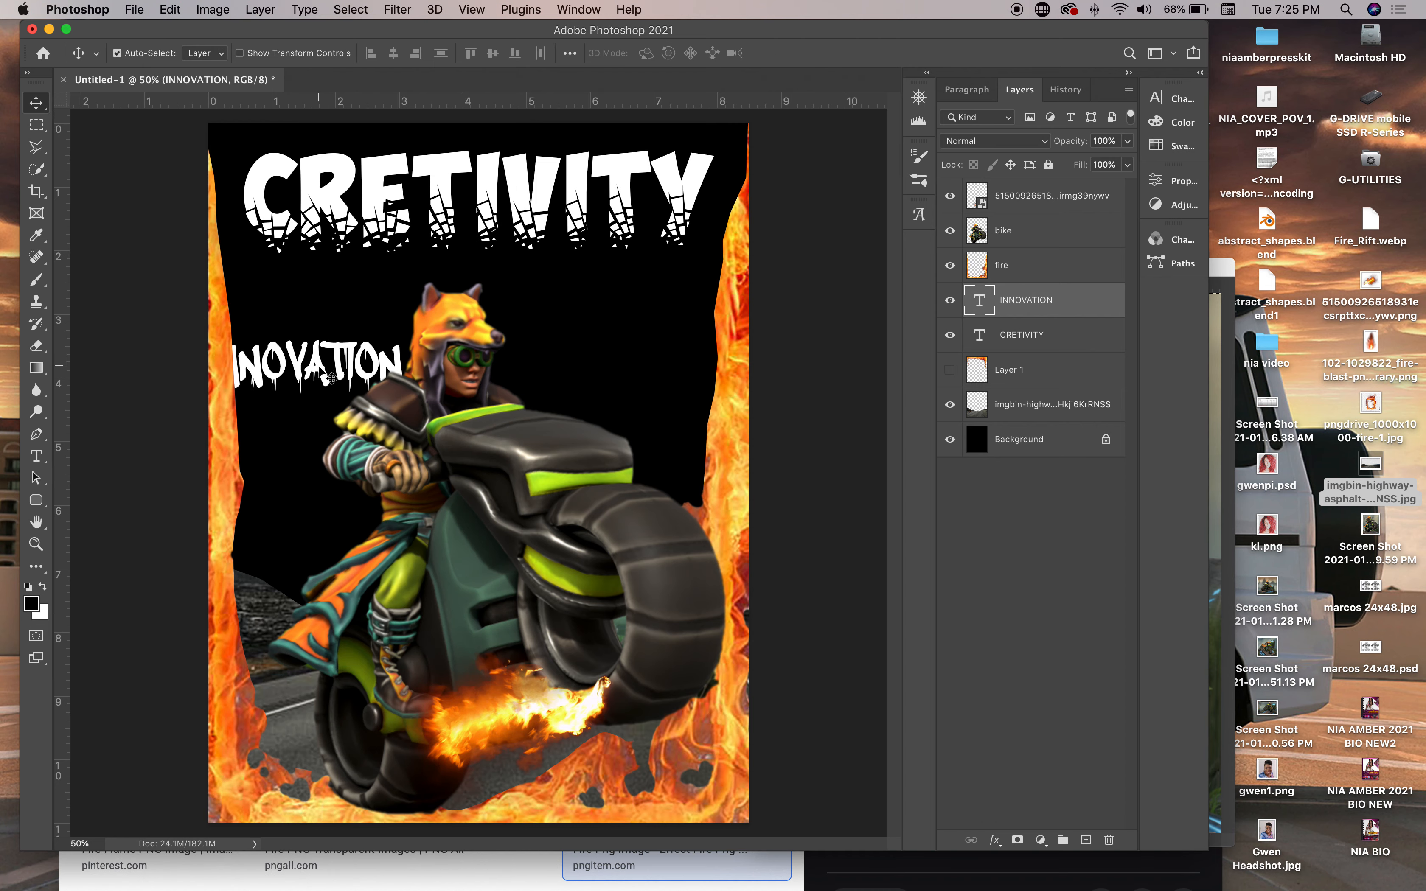
drag(373, 357, 618, 292)
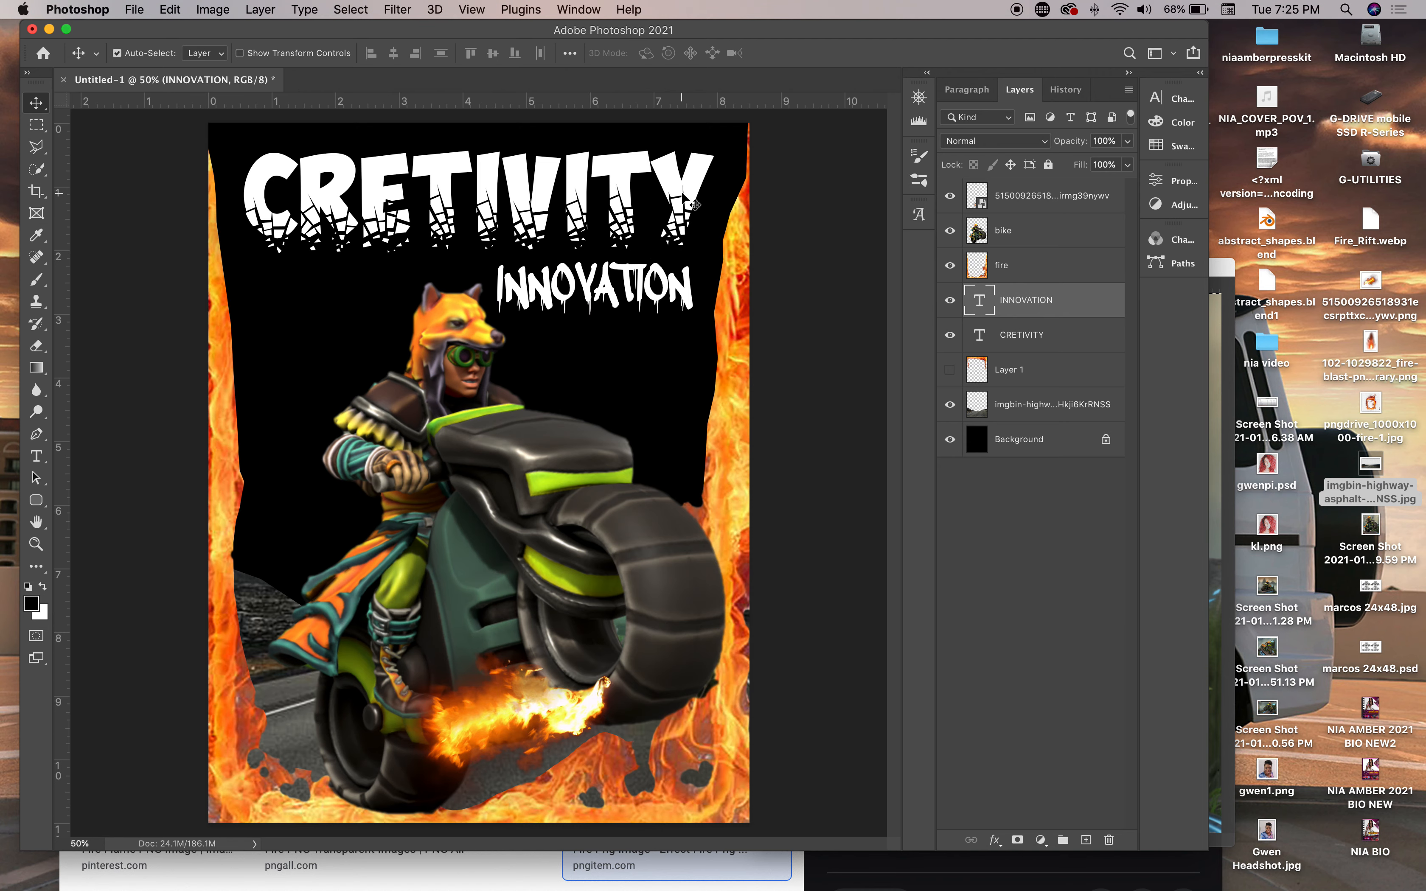
Stretch the CRETIVITY title to about 102% width and 121% height, keeping it positioned between the flames above INNOVATION
drag(681, 199, 690, 197)
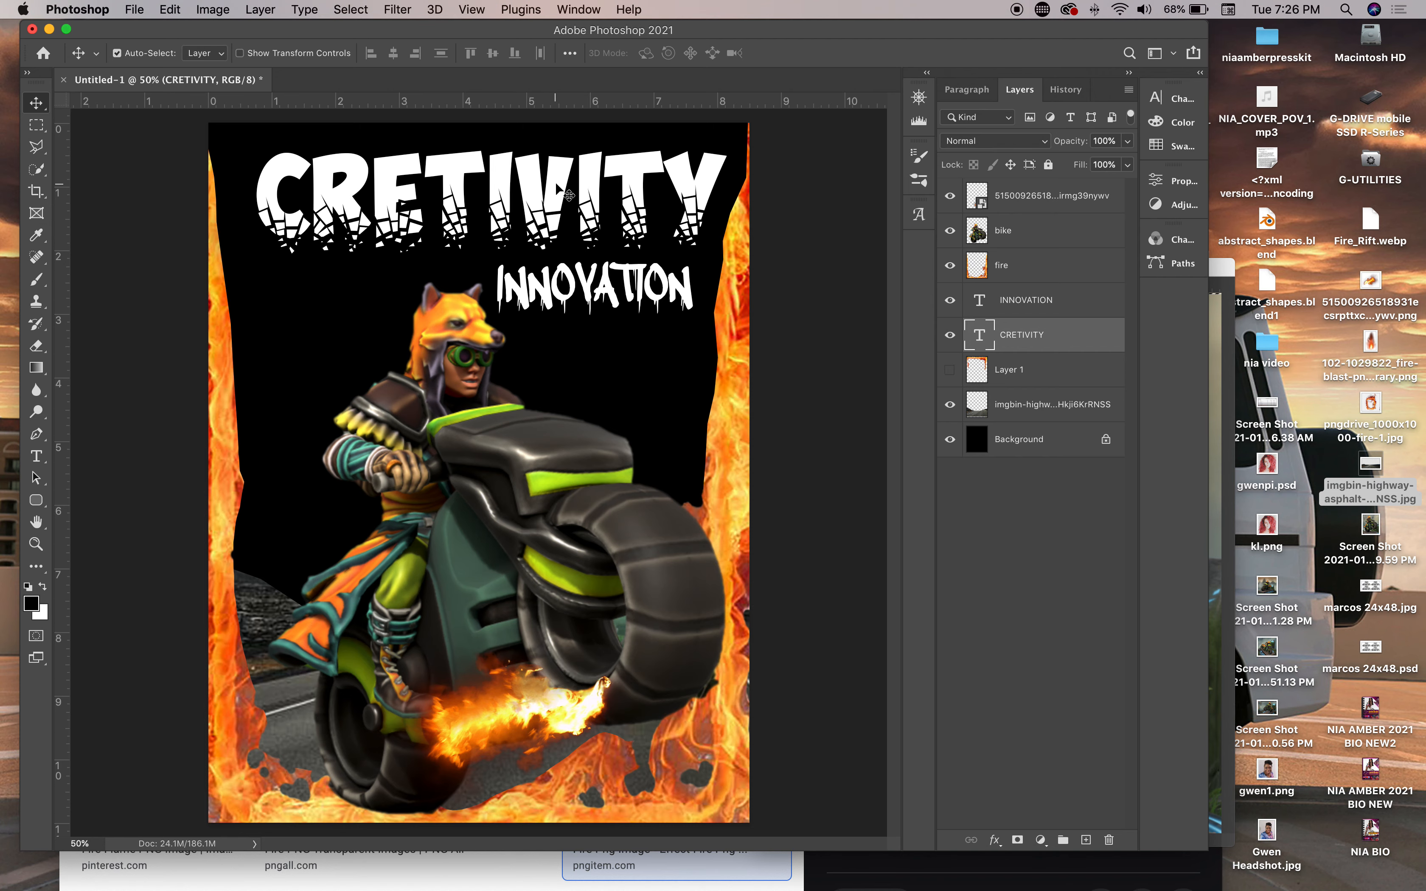
key(super+t)
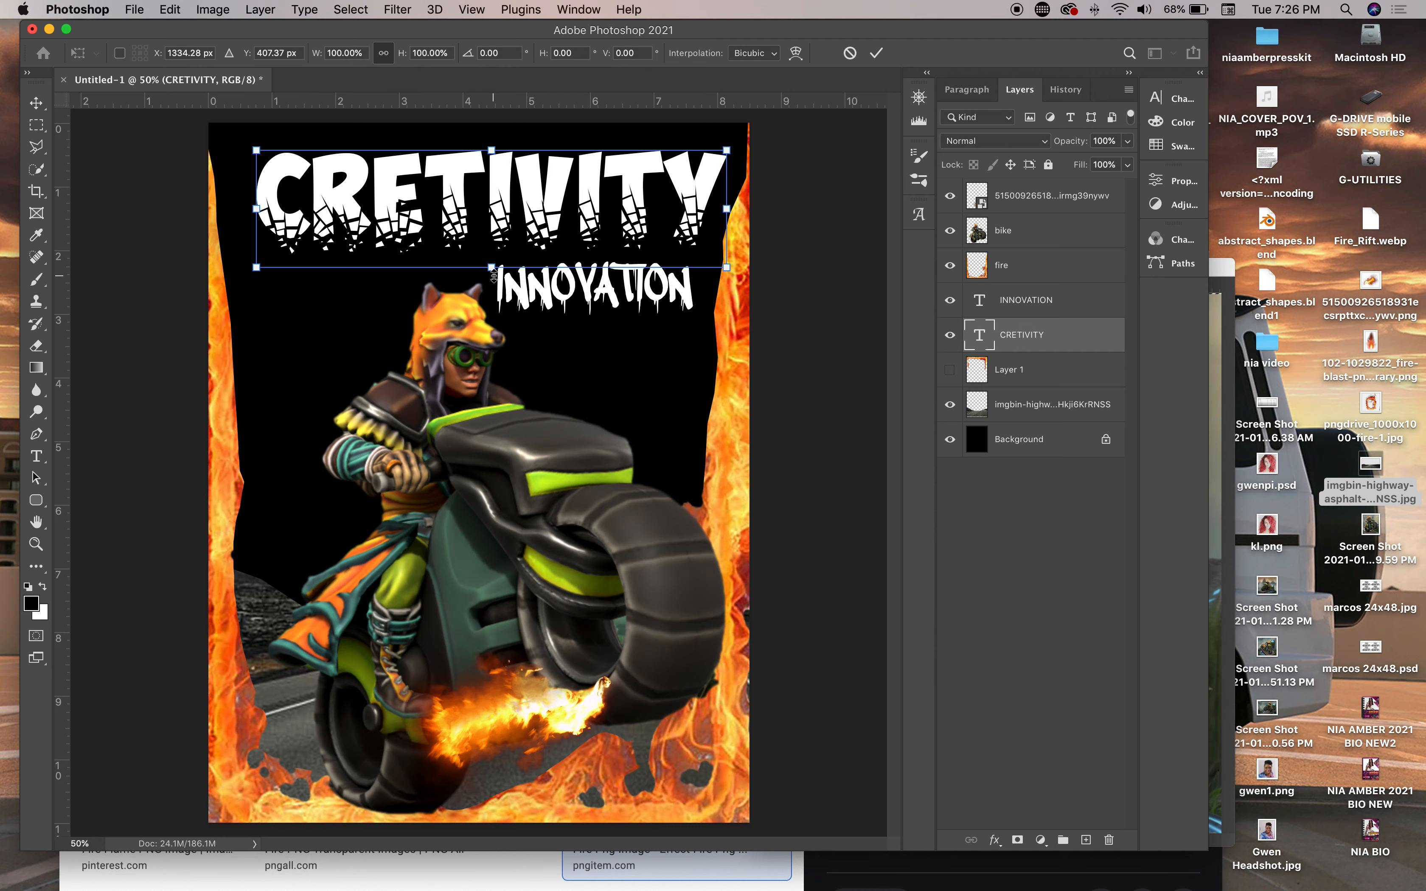
drag(491, 268, 492, 283)
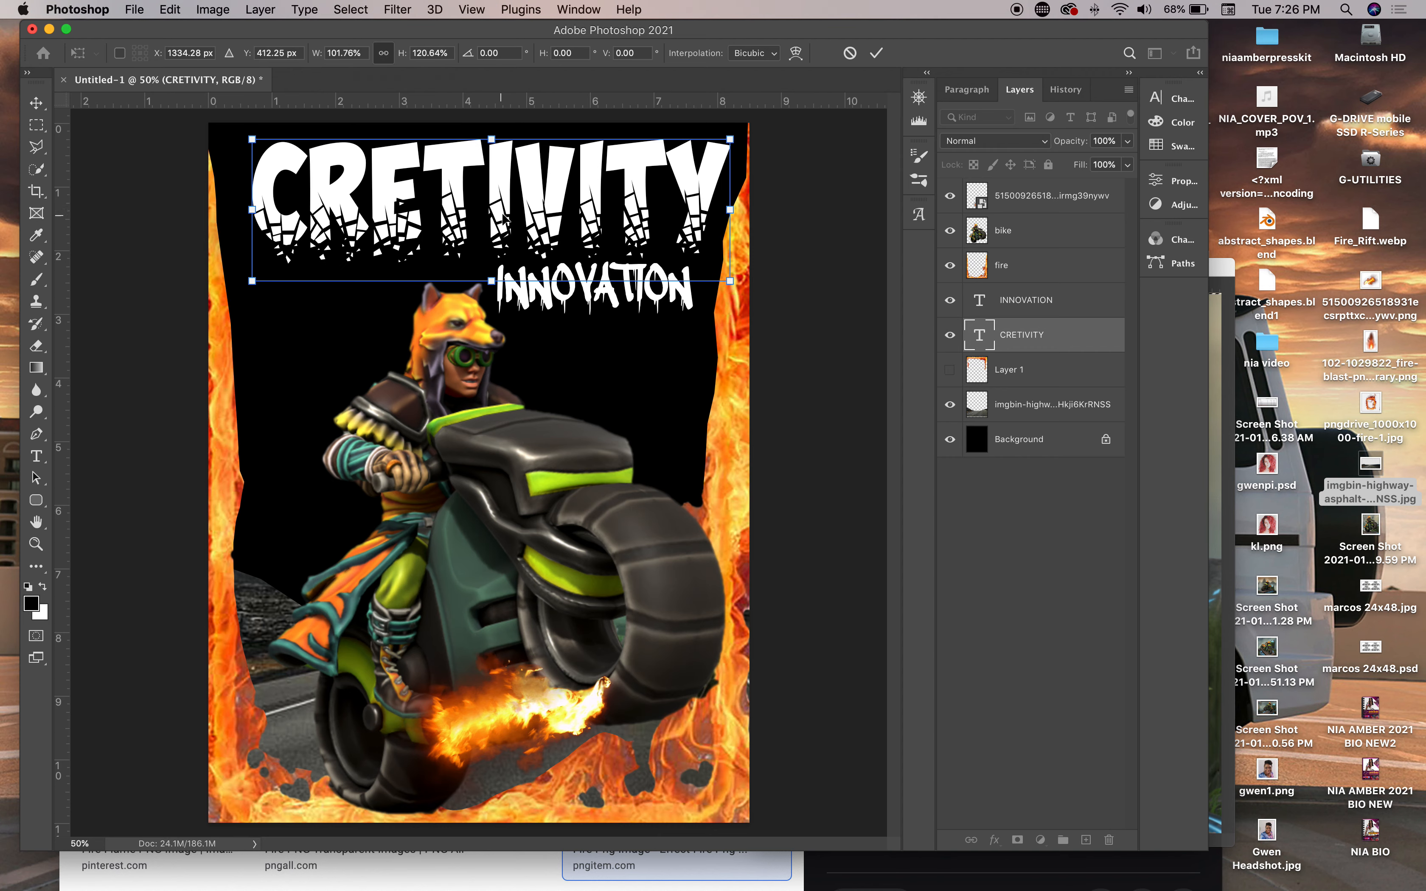
drag(500, 199, 498, 205)
key(Return)
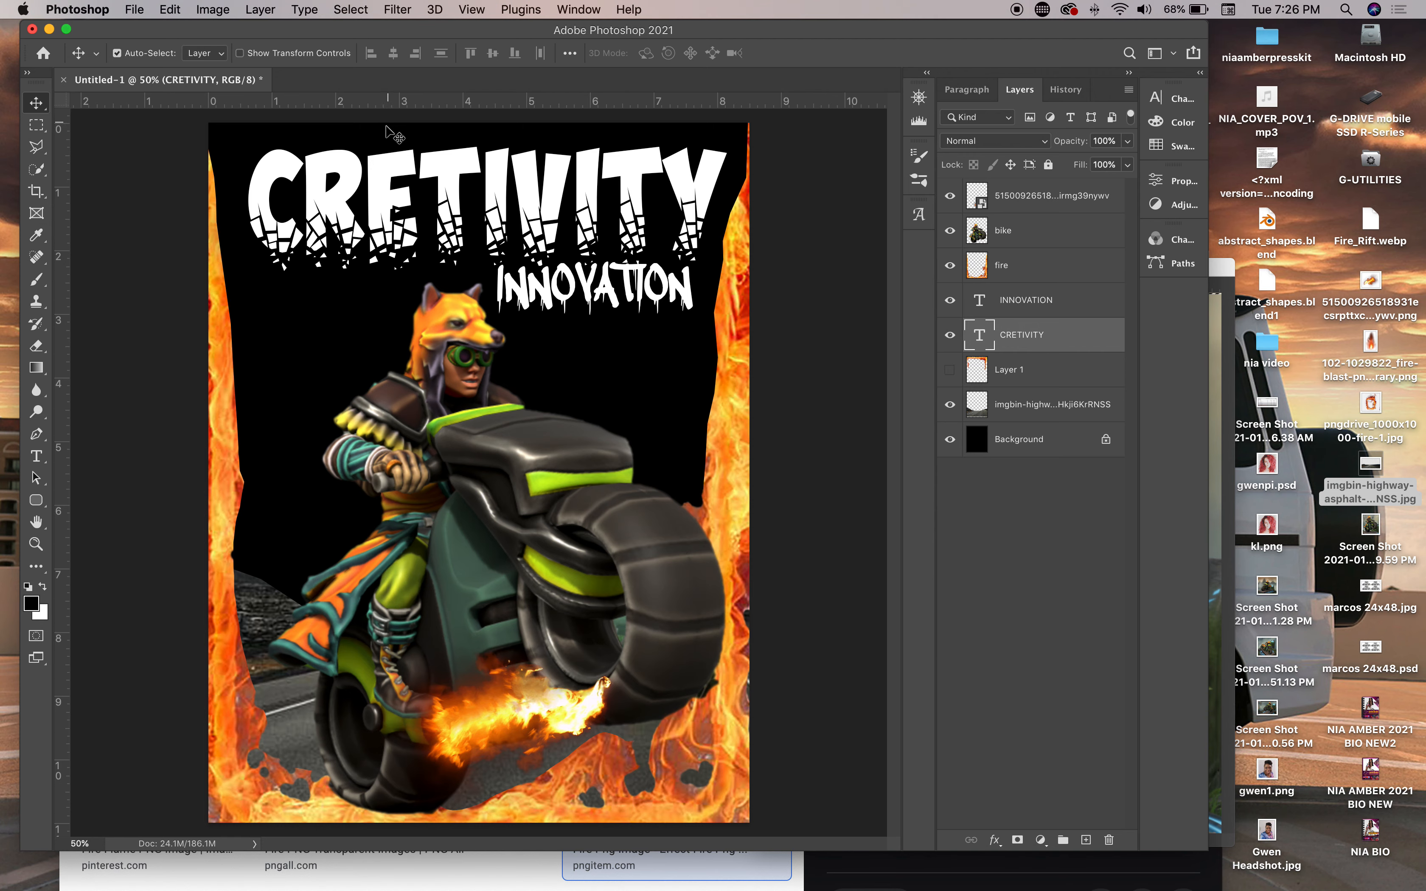
Add a Gradient Overlay layer style to the CRETIVITY title, keeping the artwork in view
click(260, 9)
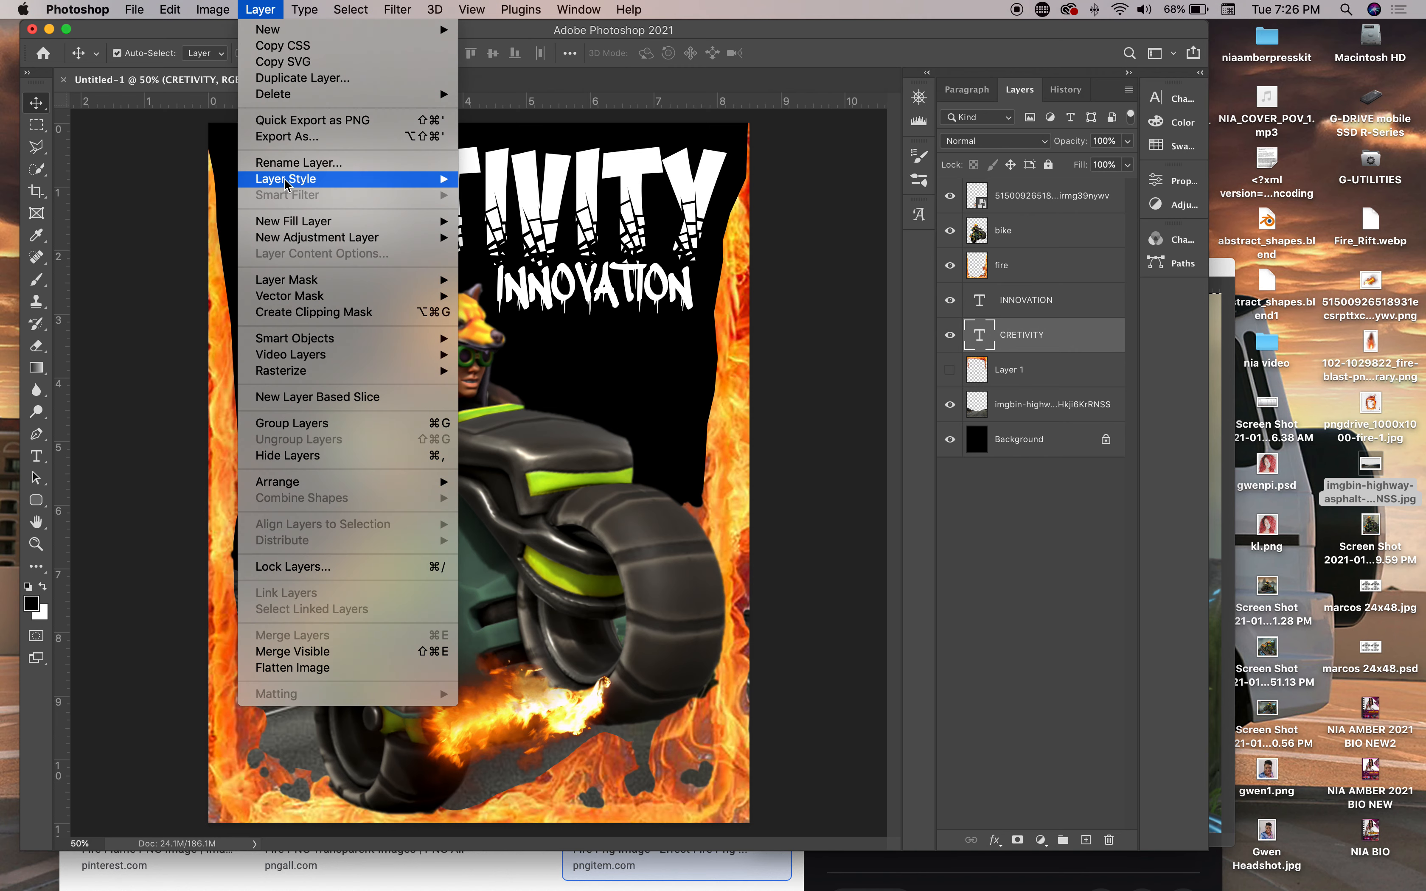
mouse_move(287, 185)
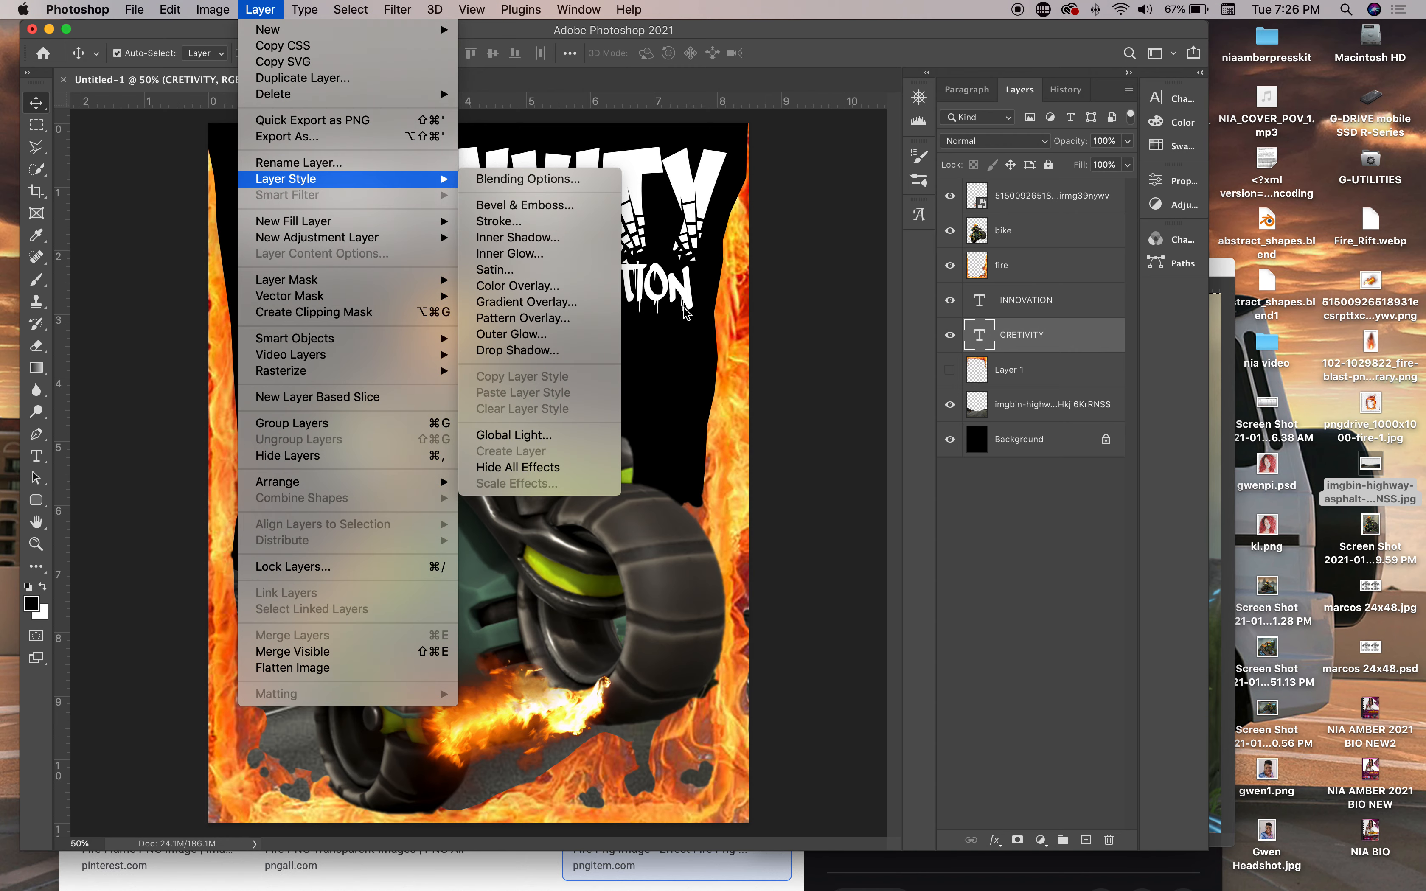
click(521, 304)
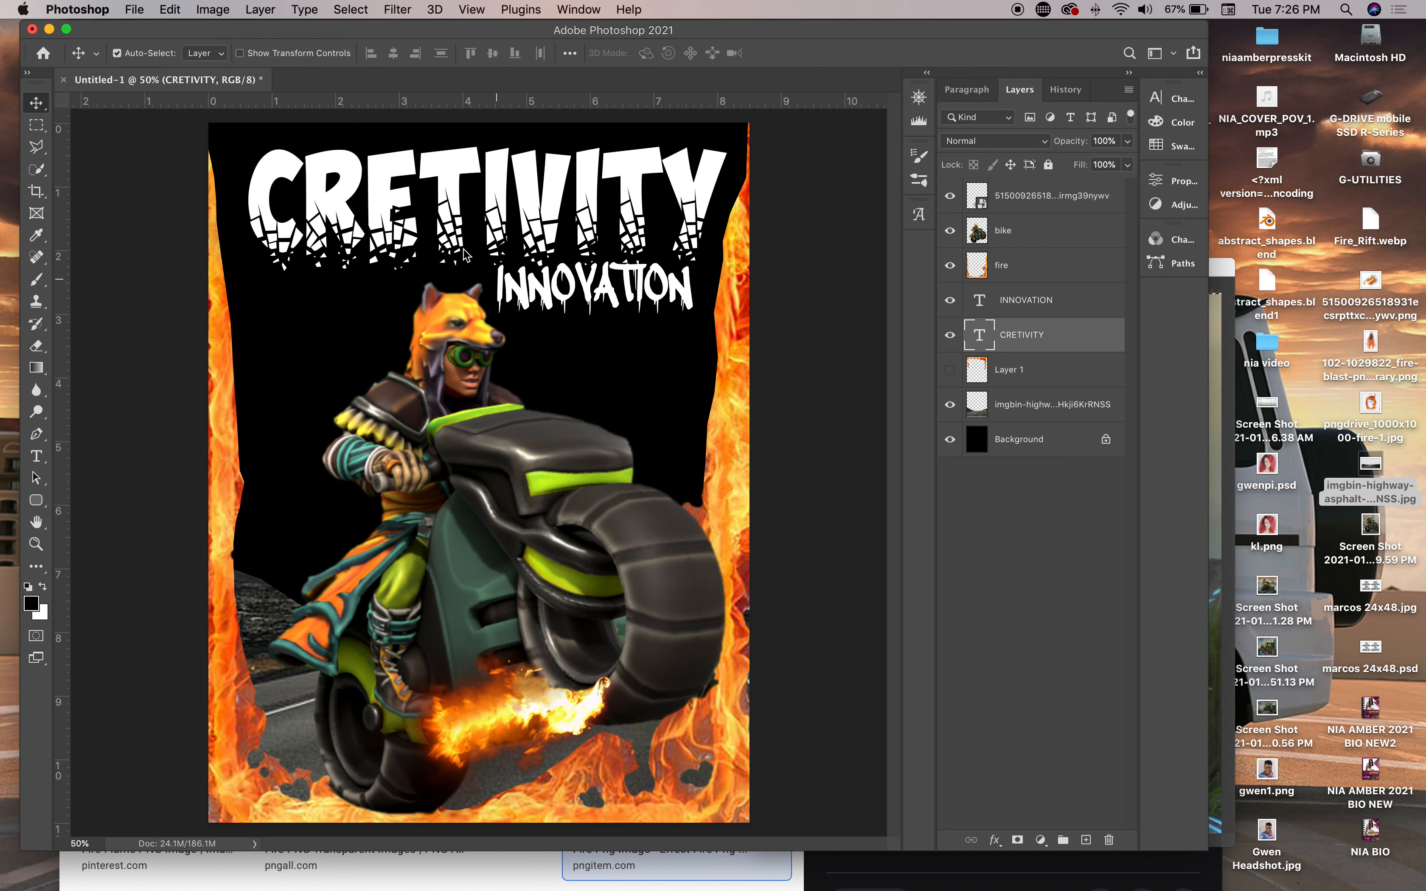
drag(932, 284, 923, 242)
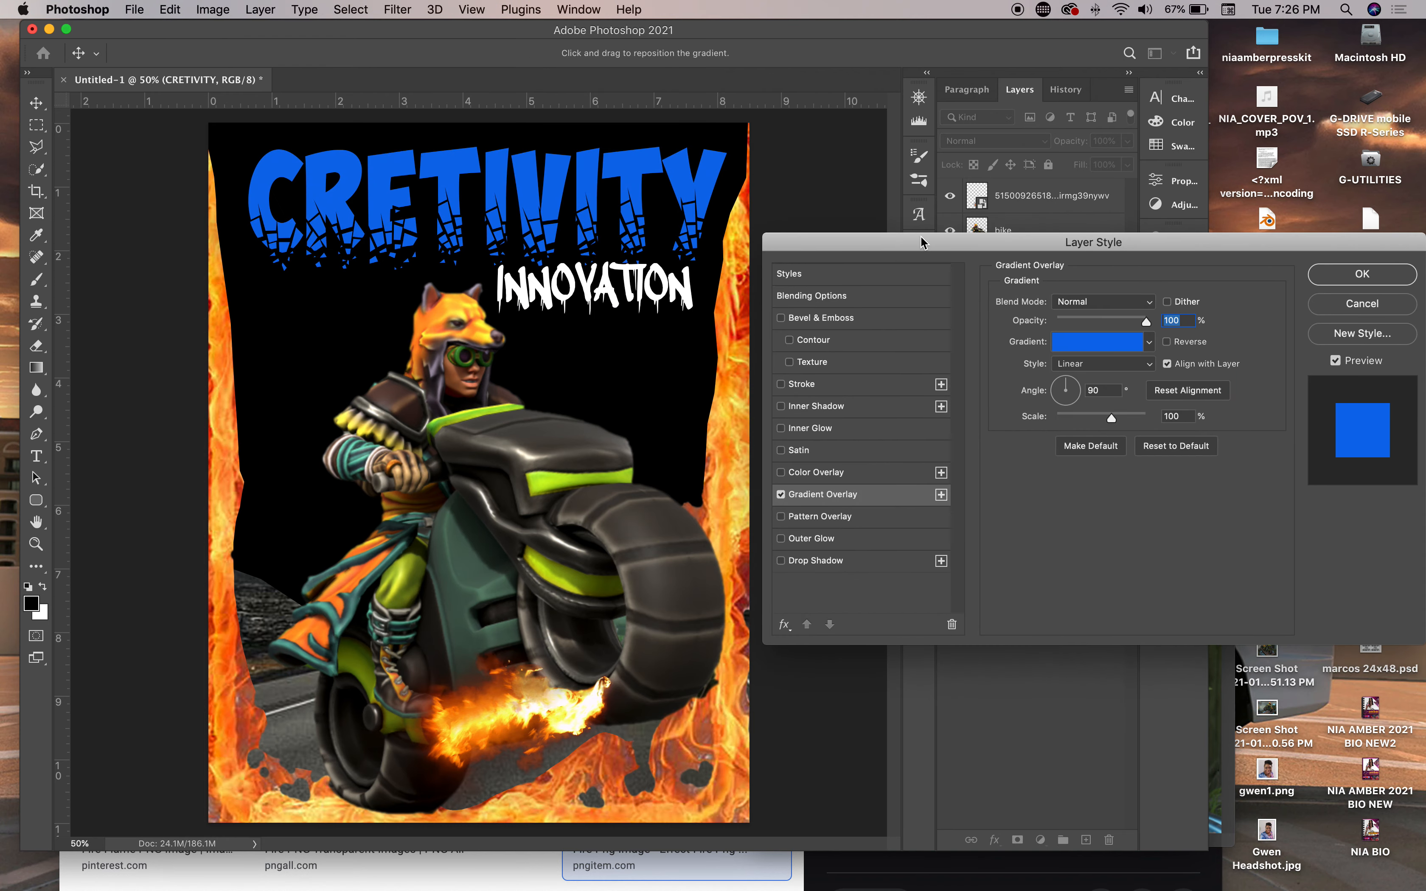
Edit the overlay's gradient so it has three color stops, located at 5%, 34% and 65%
click(1098, 343)
drag(1094, 501, 1165, 379)
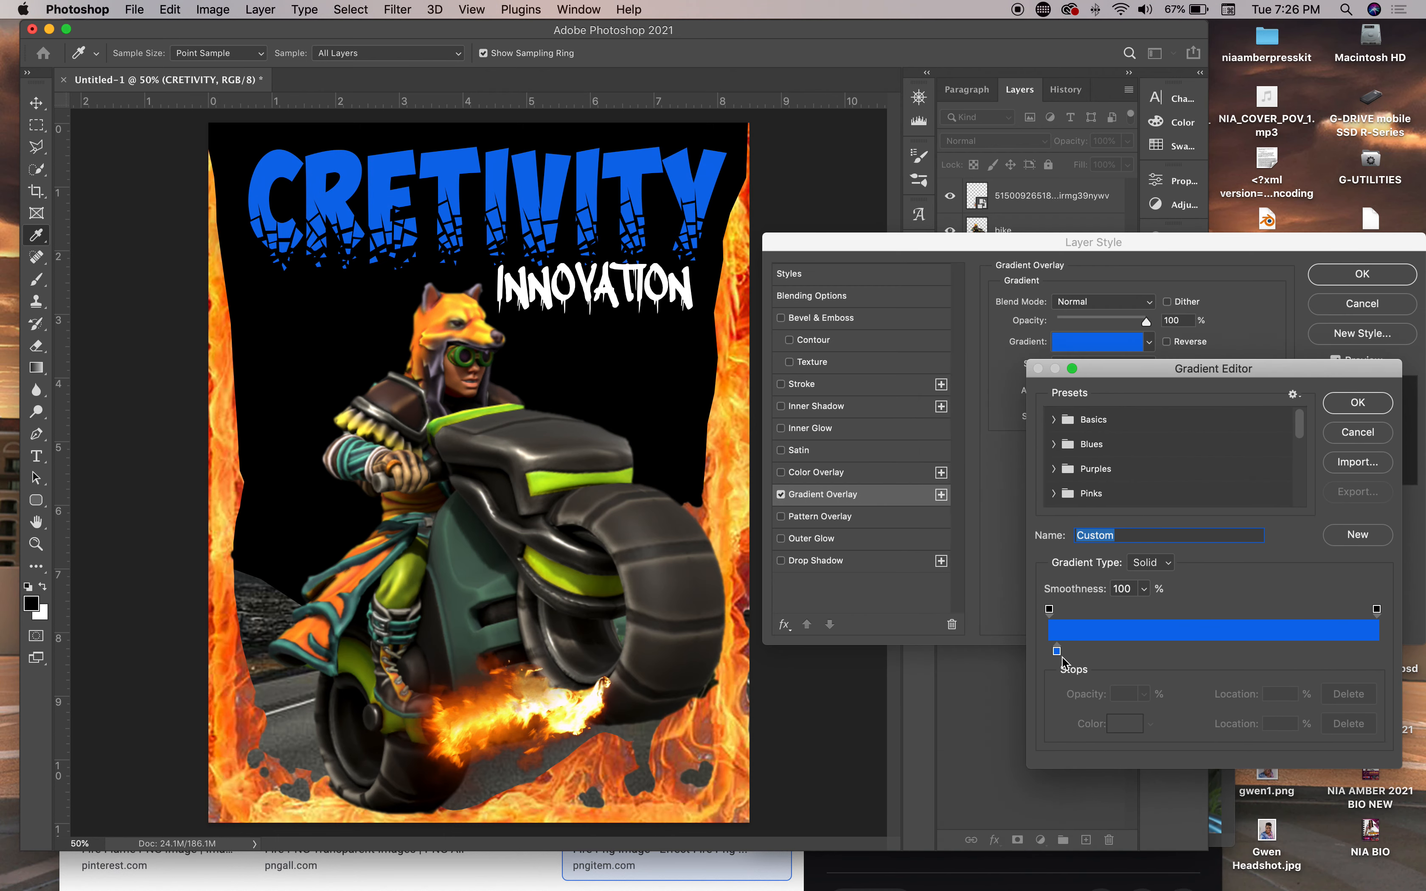
drag(1059, 656, 1169, 655)
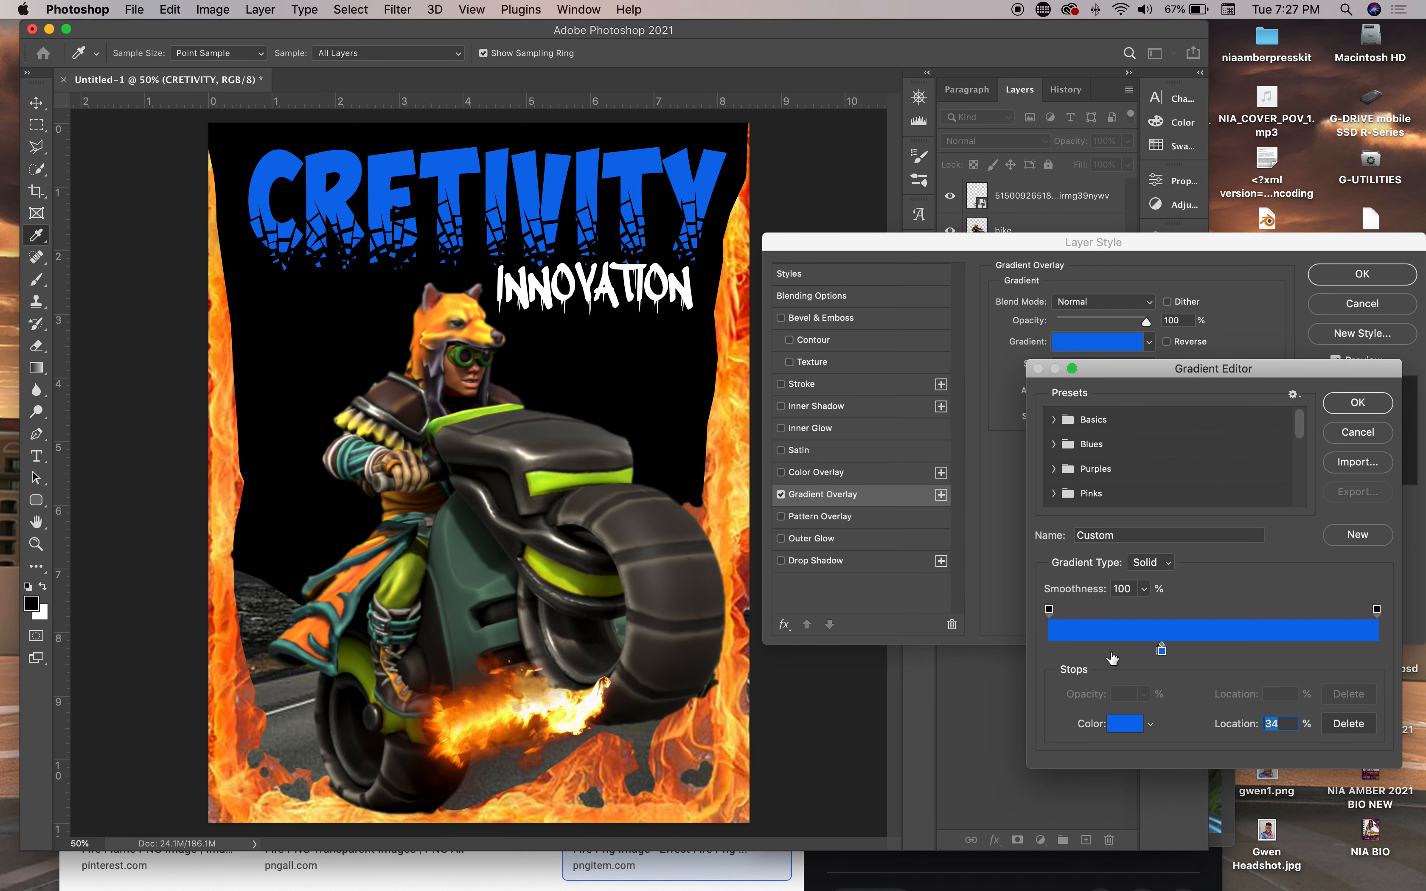
click(1263, 650)
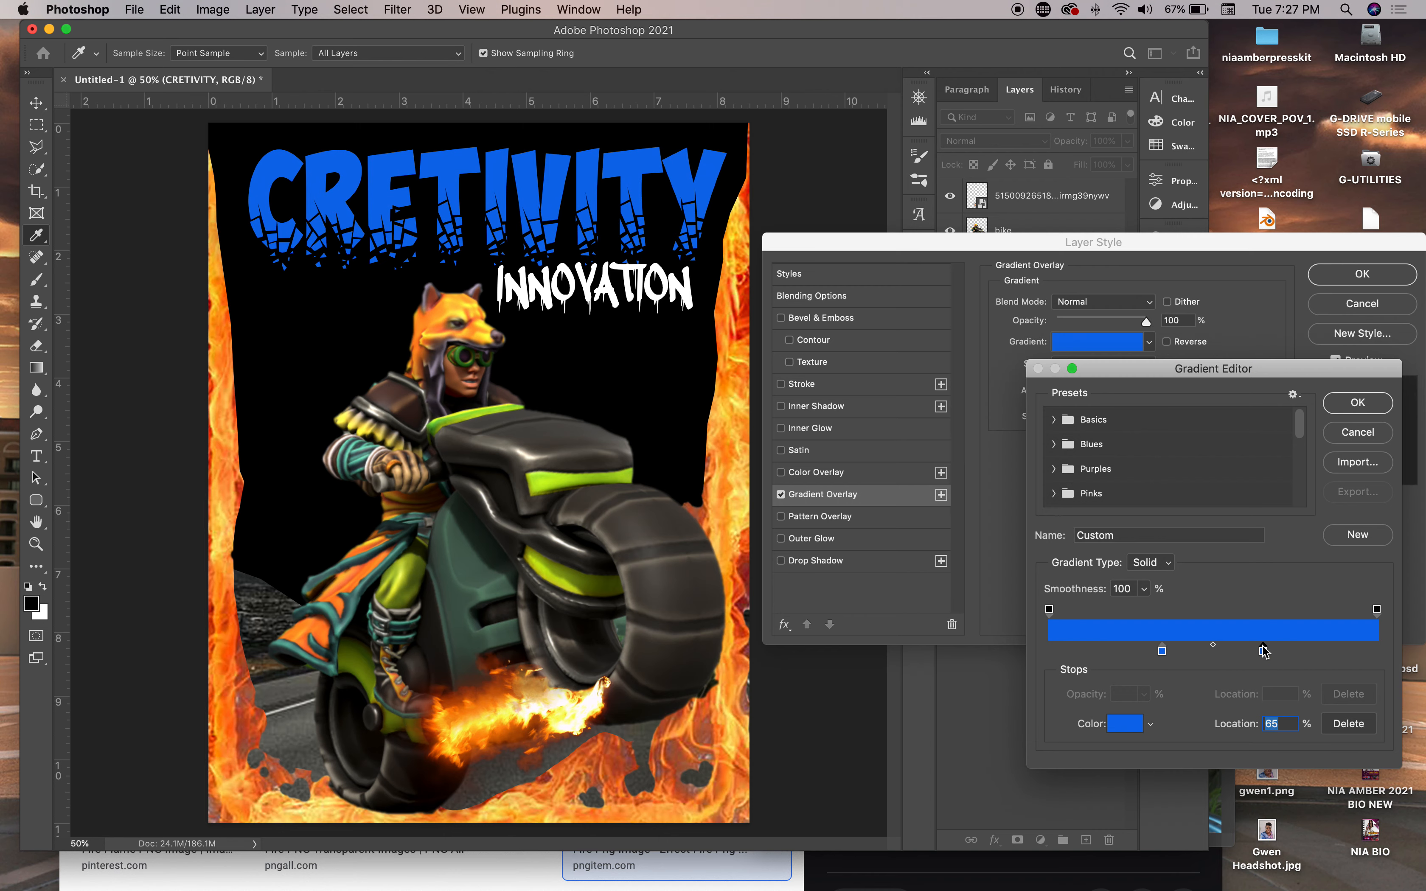
click(1163, 651)
drag(1162, 649, 1069, 648)
Set the gradient's 5% color stop to the bright orange-red ee4e07, based on a color sampled from the flames
click(1124, 729)
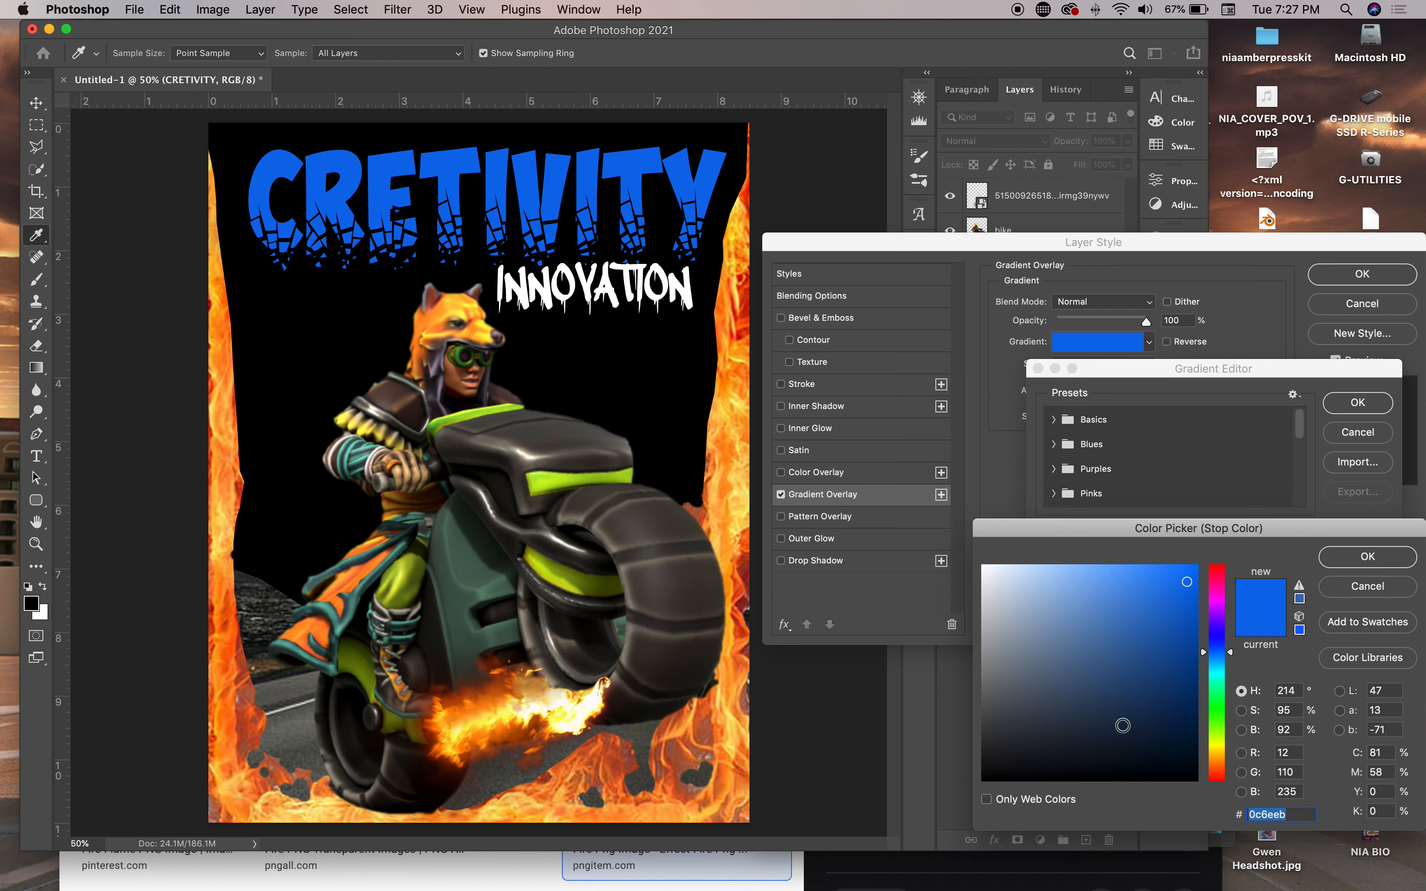
click(706, 709)
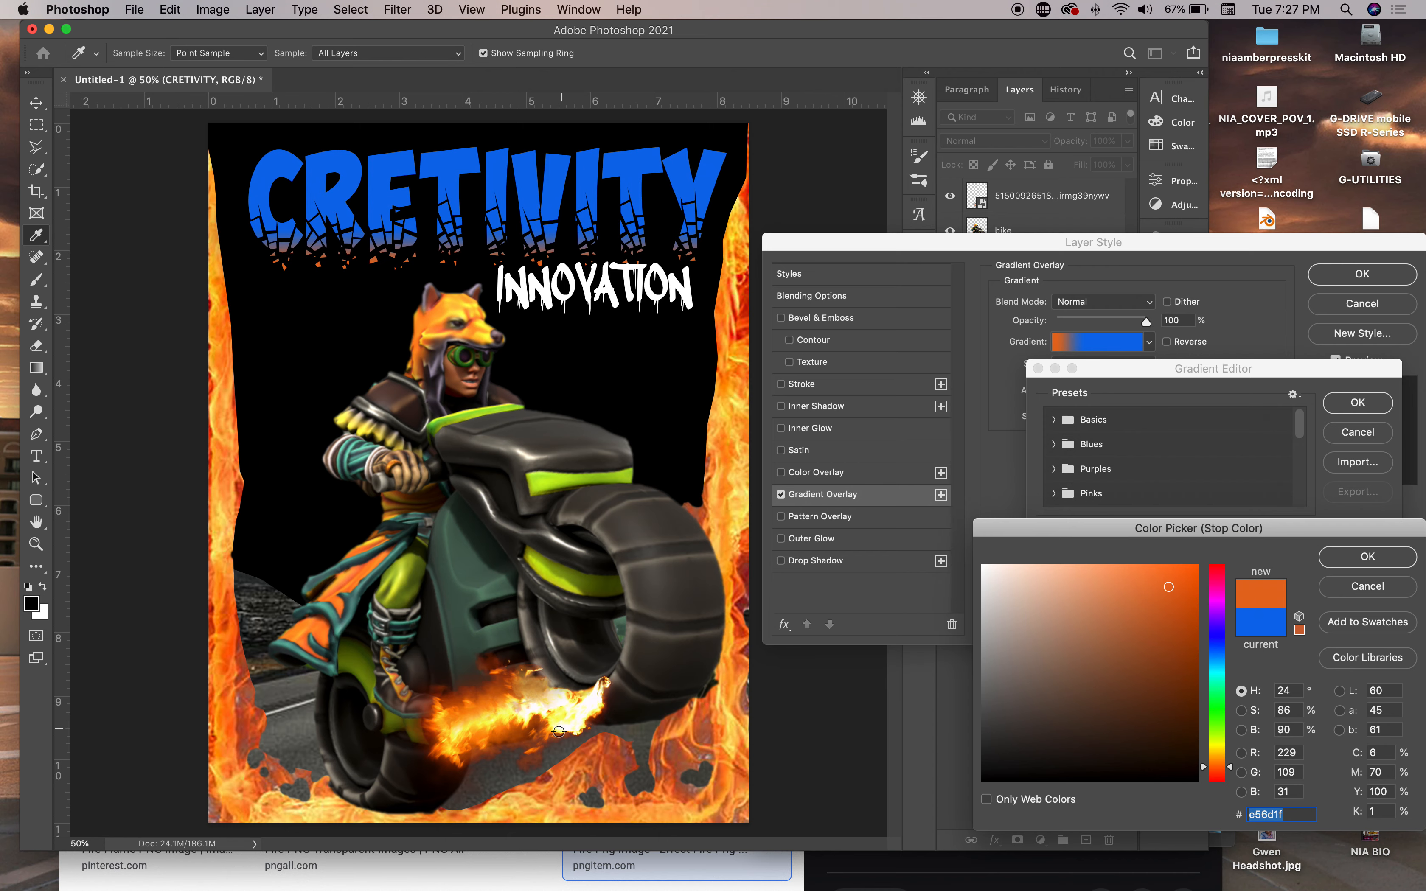
click(427, 735)
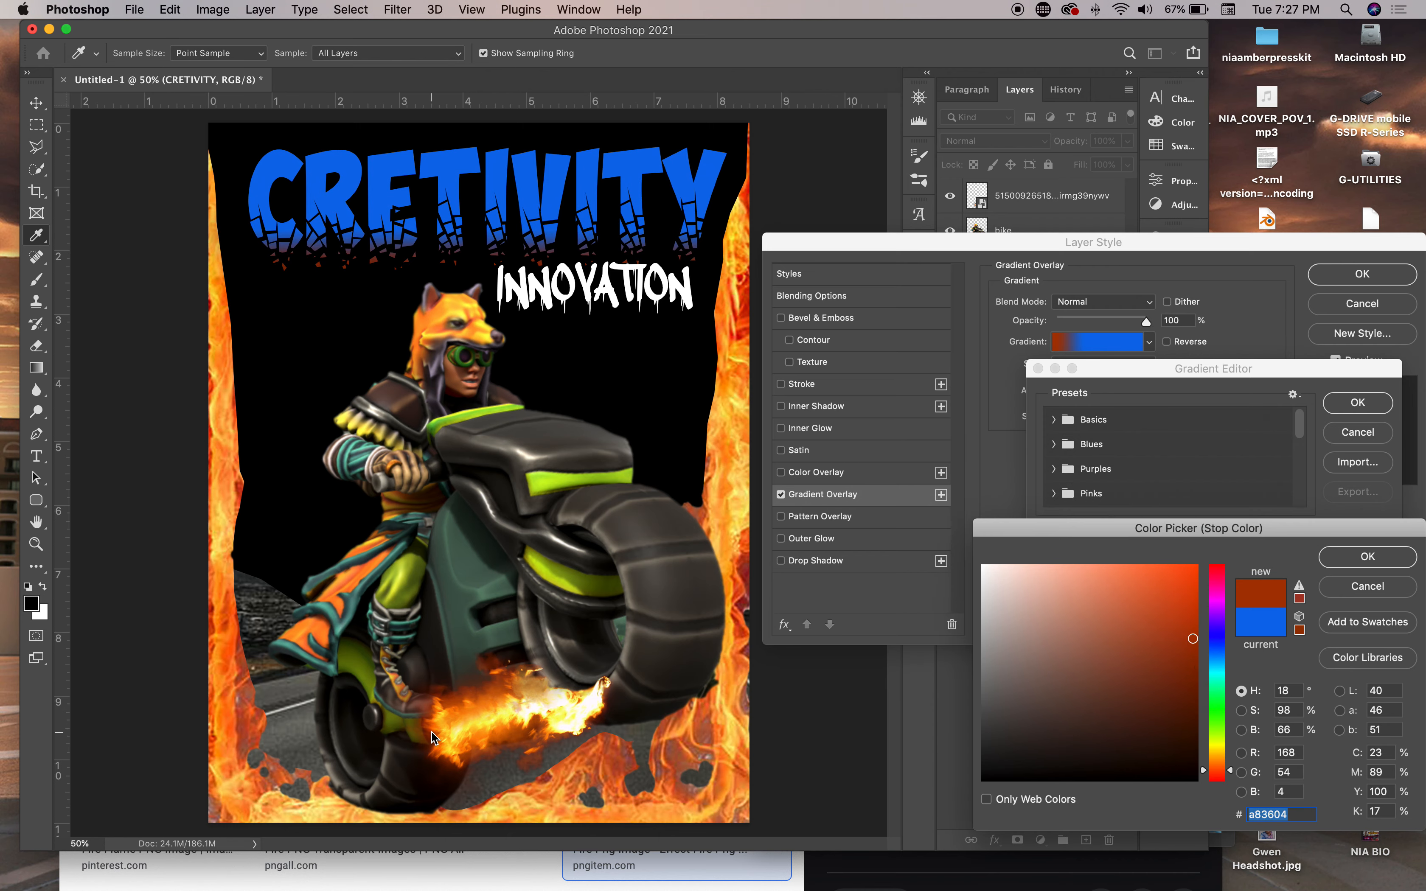
click(1191, 584)
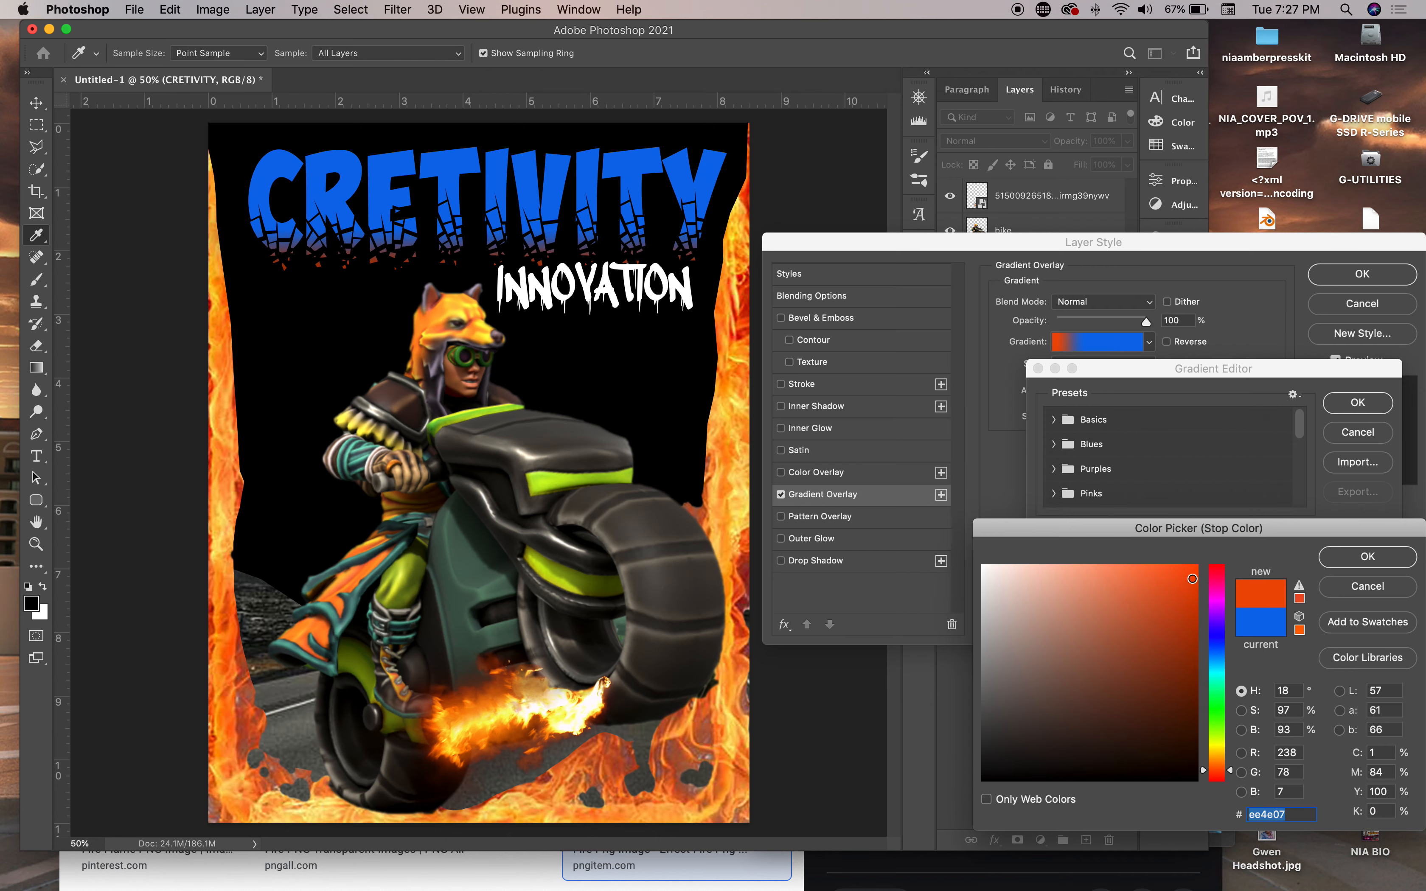
click(1367, 557)
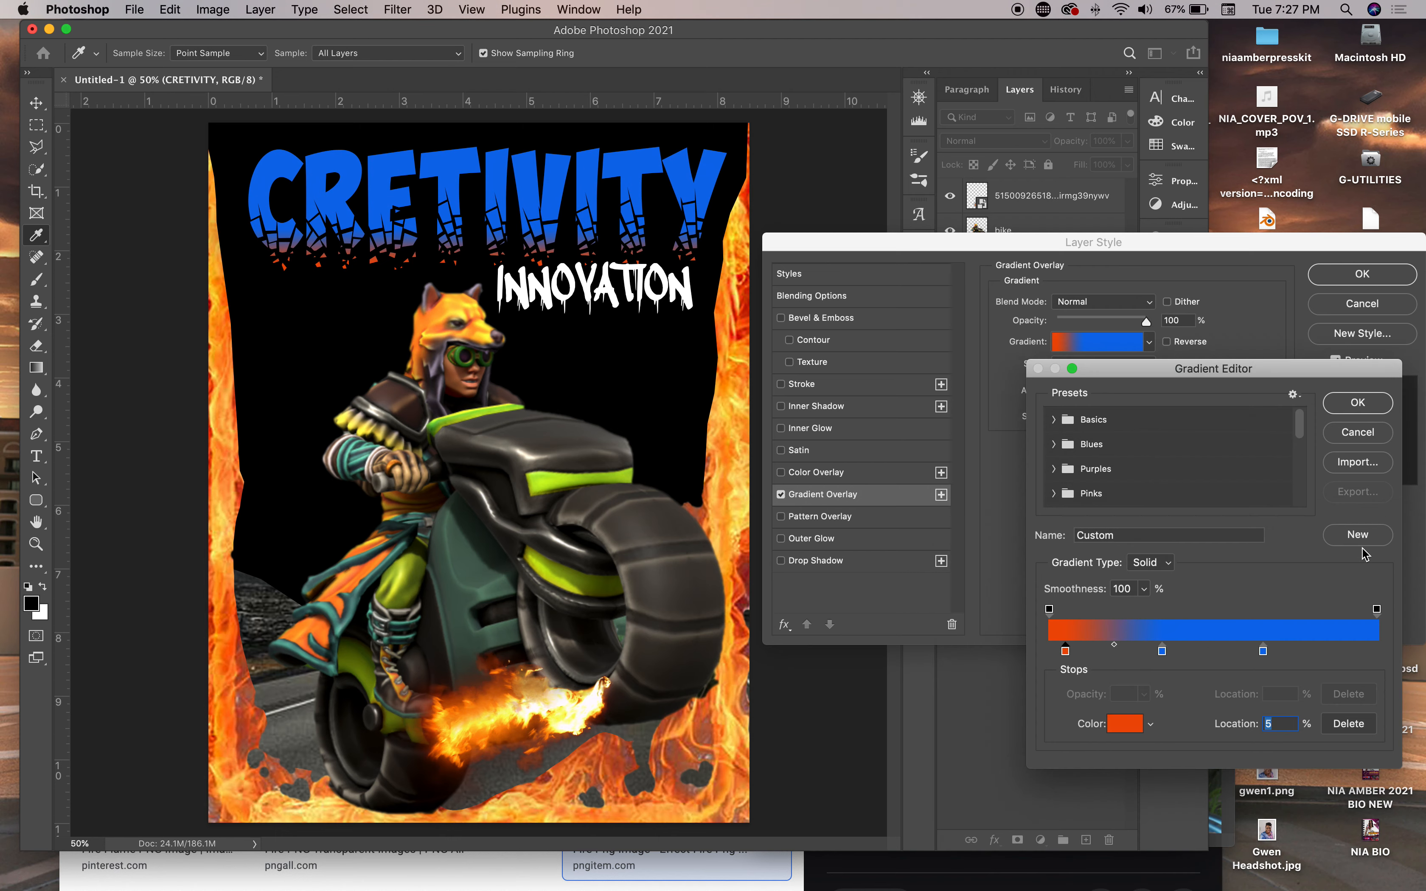
Color the 34% stop with orange sampled from the flames and the 65% stop bright yellow, and apply the gradient overlay
click(1162, 650)
click(728, 564)
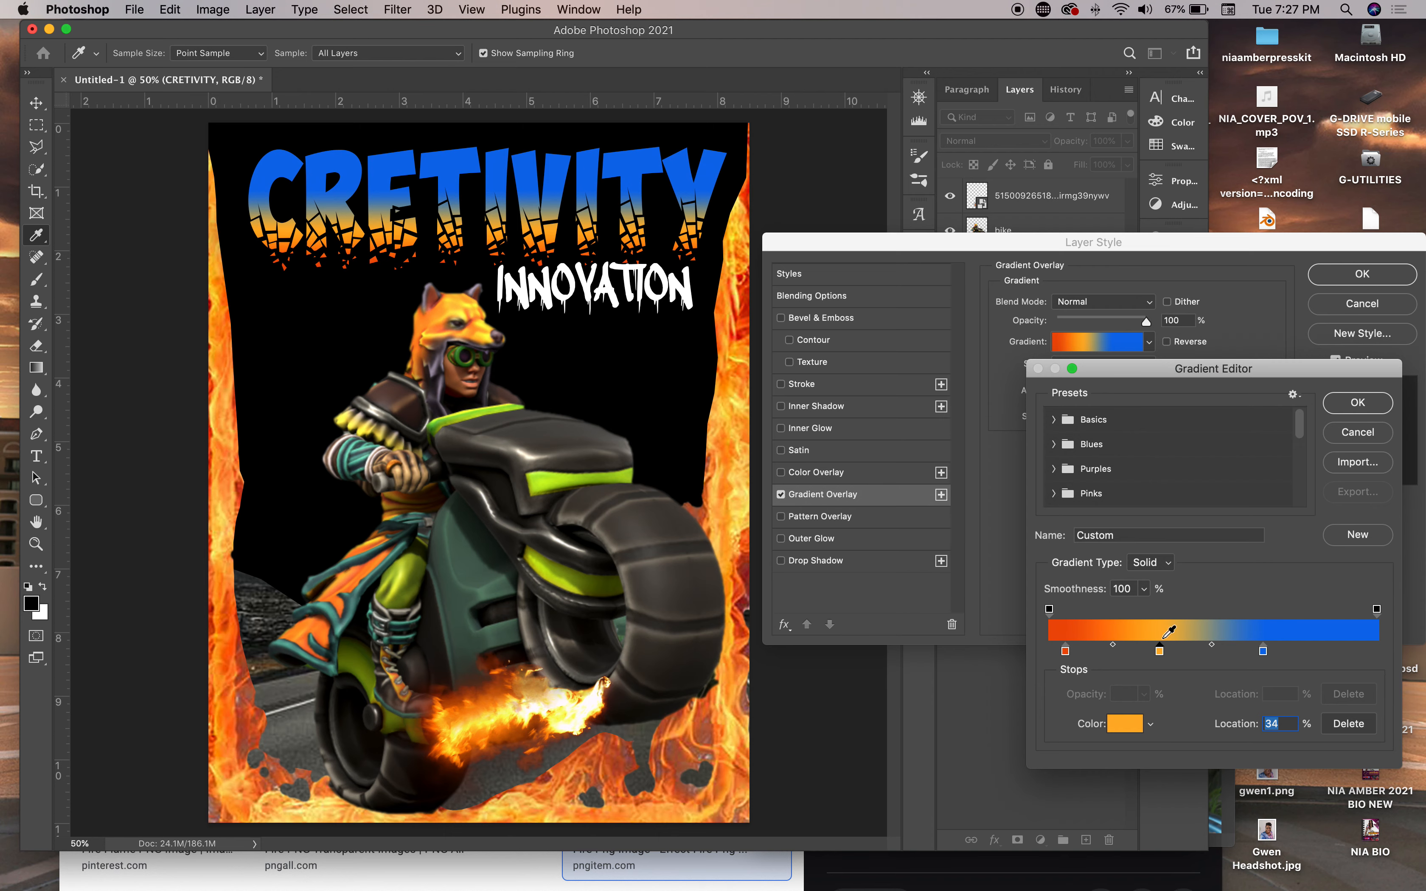
click(1263, 651)
click(742, 466)
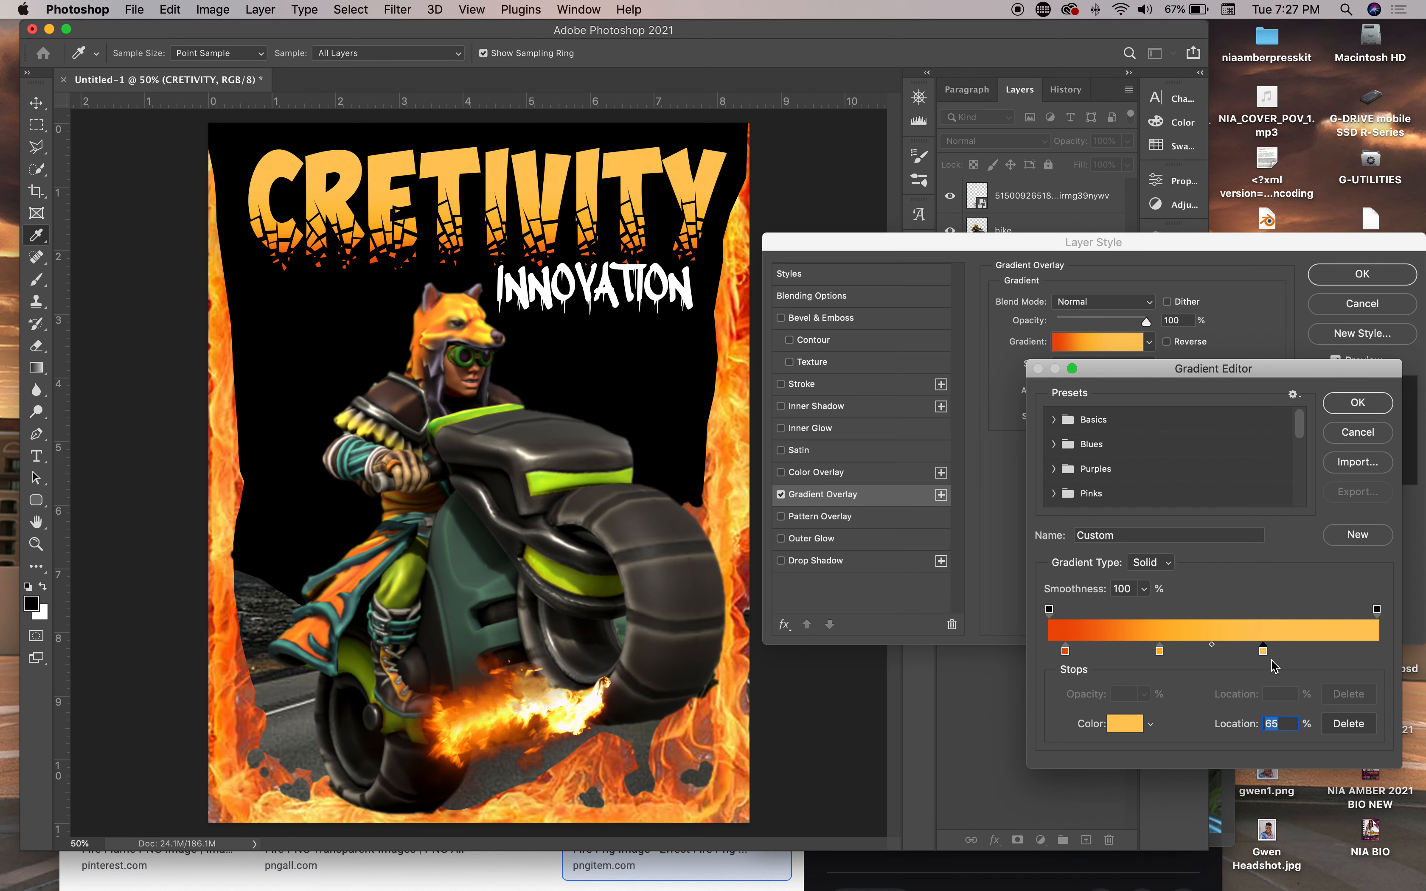
click(1129, 726)
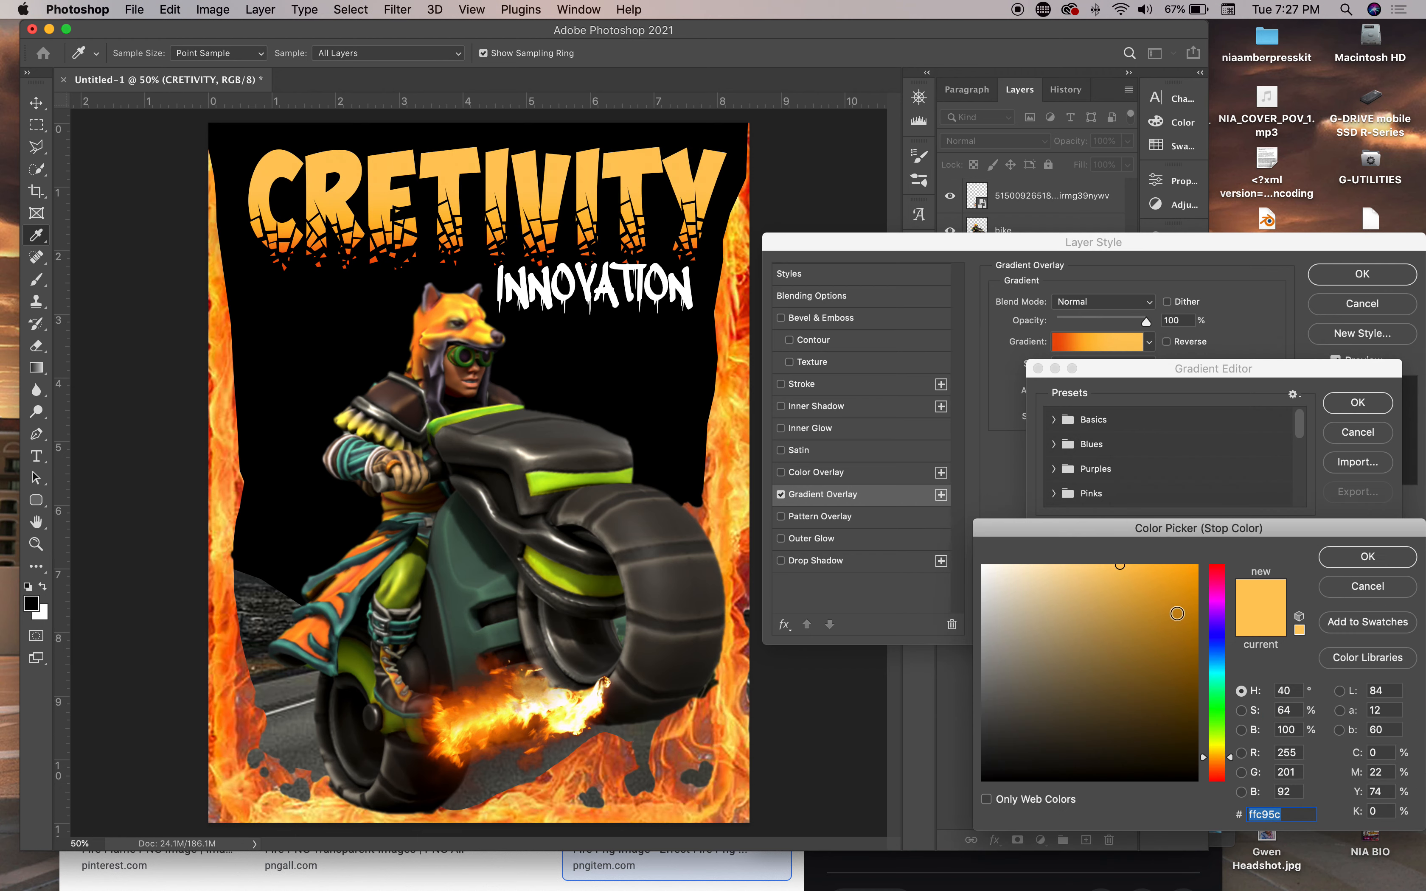
drag(1212, 756, 1212, 746)
click(1192, 566)
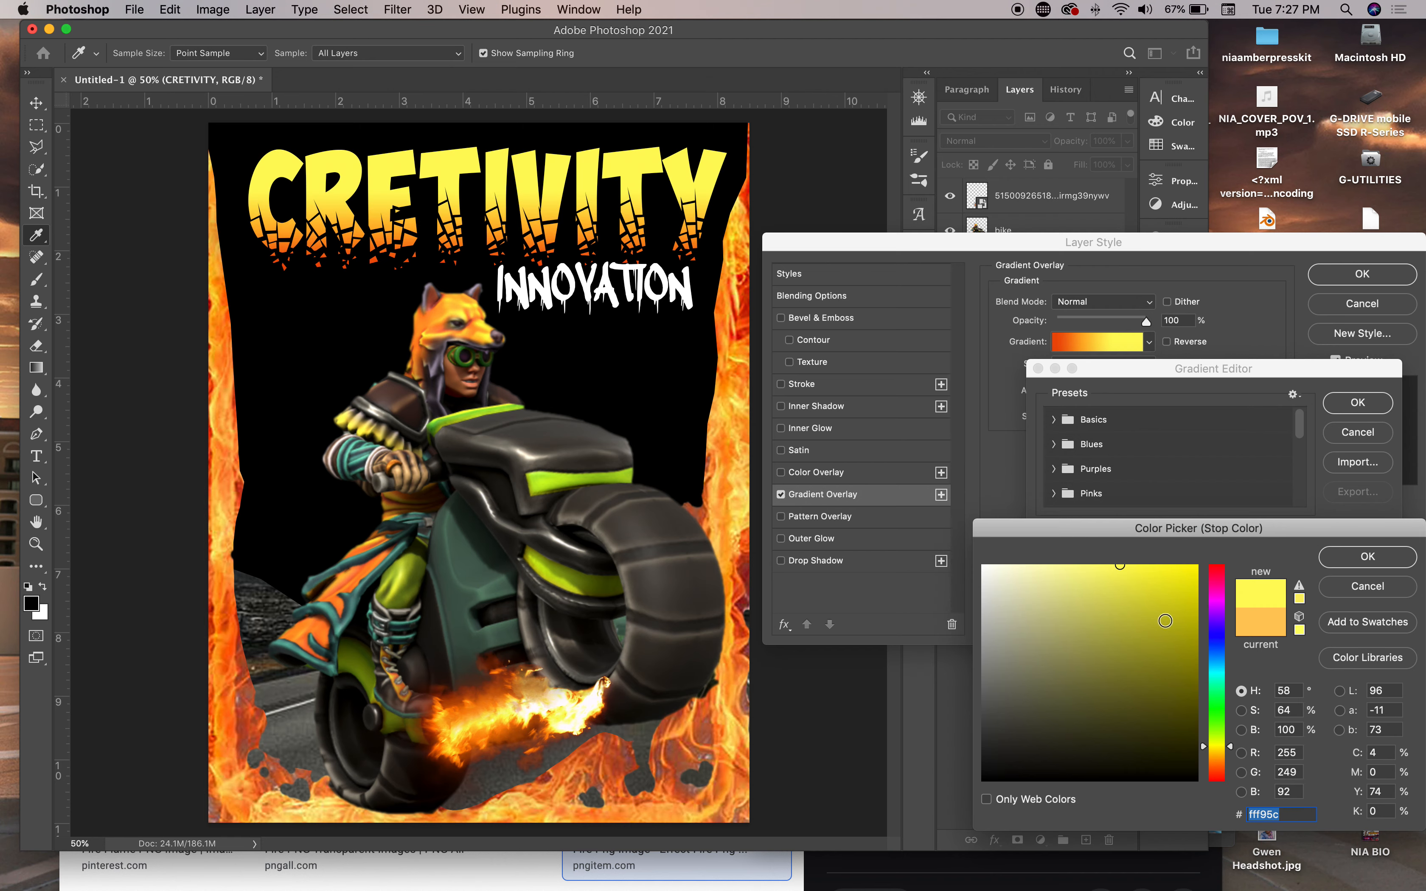
click(1362, 558)
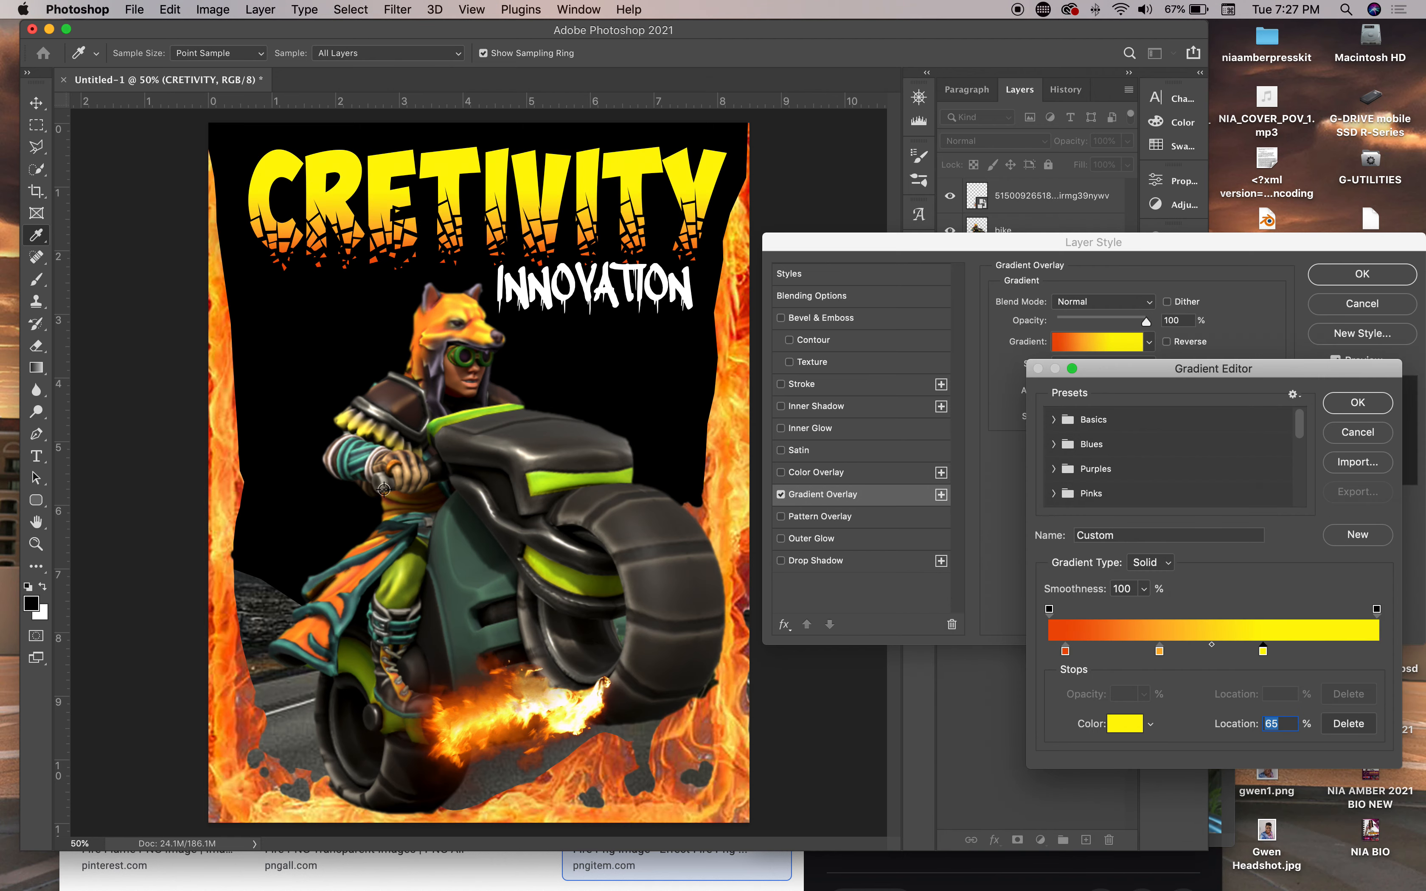
click(1382, 407)
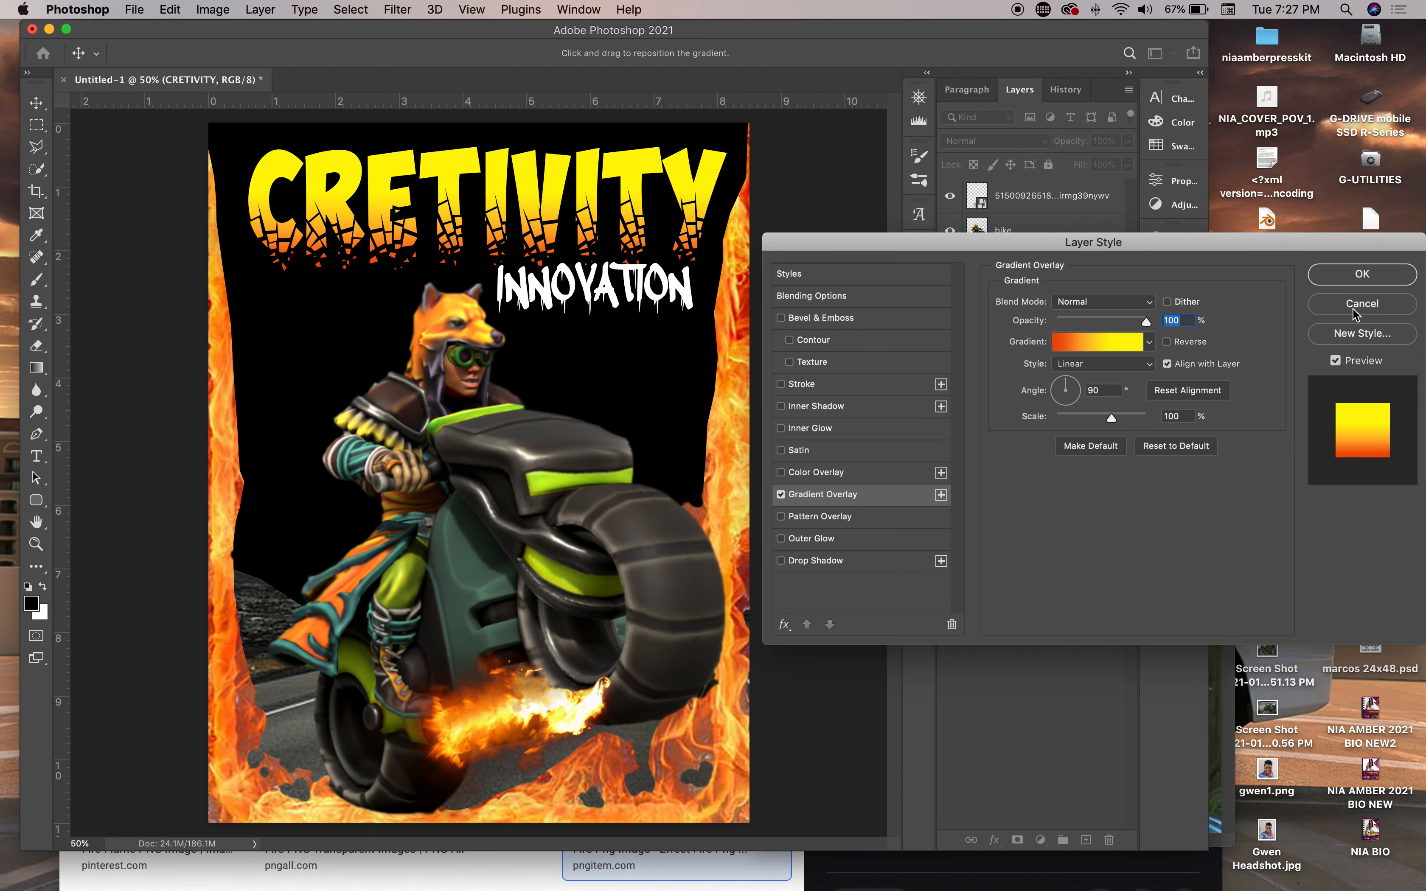
click(1365, 283)
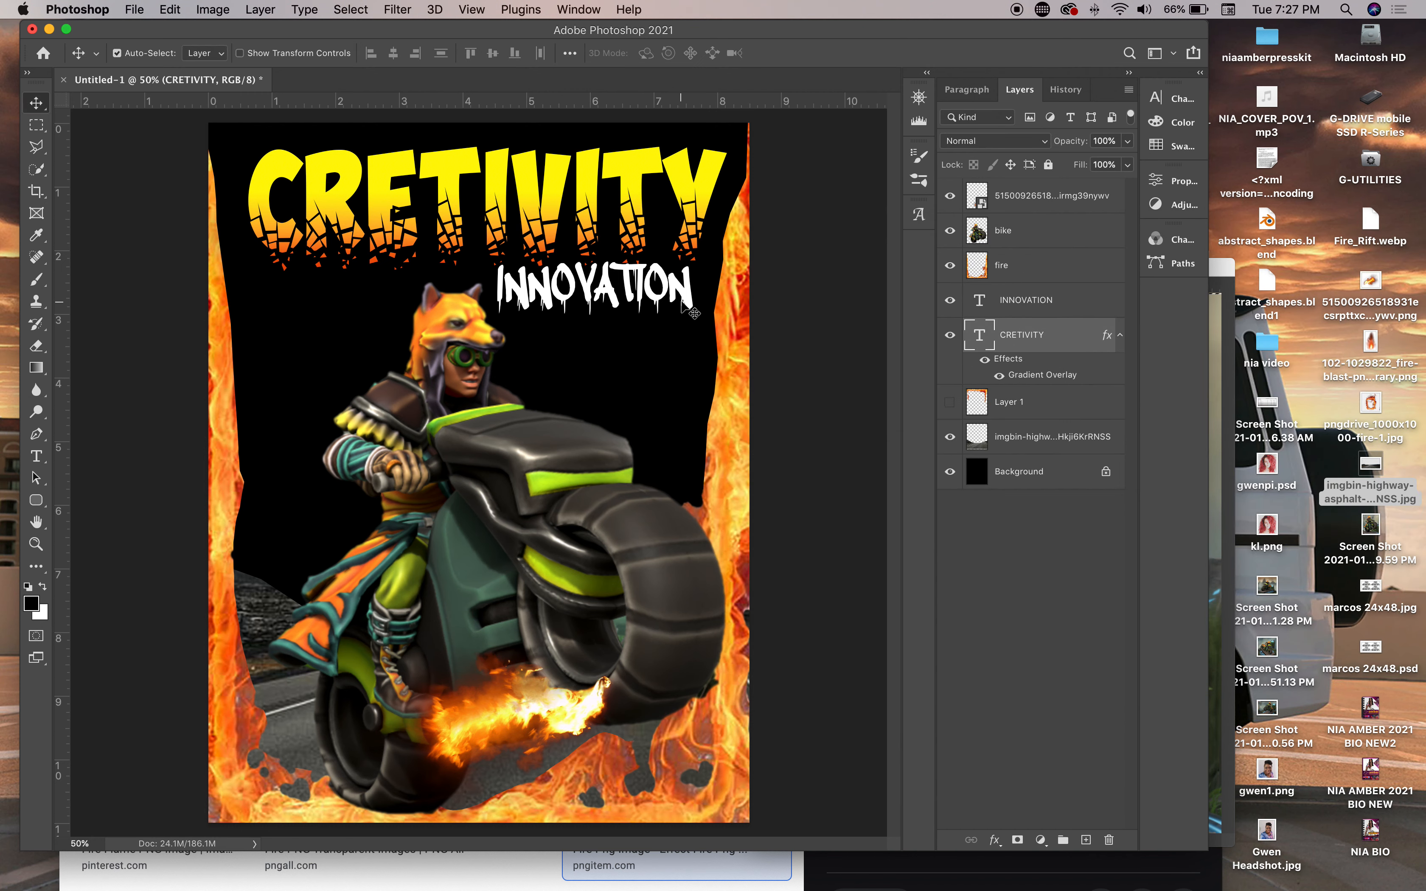
Shift the INNOVATION text slightly down and to the right, away from the title
drag(687, 303, 695, 314)
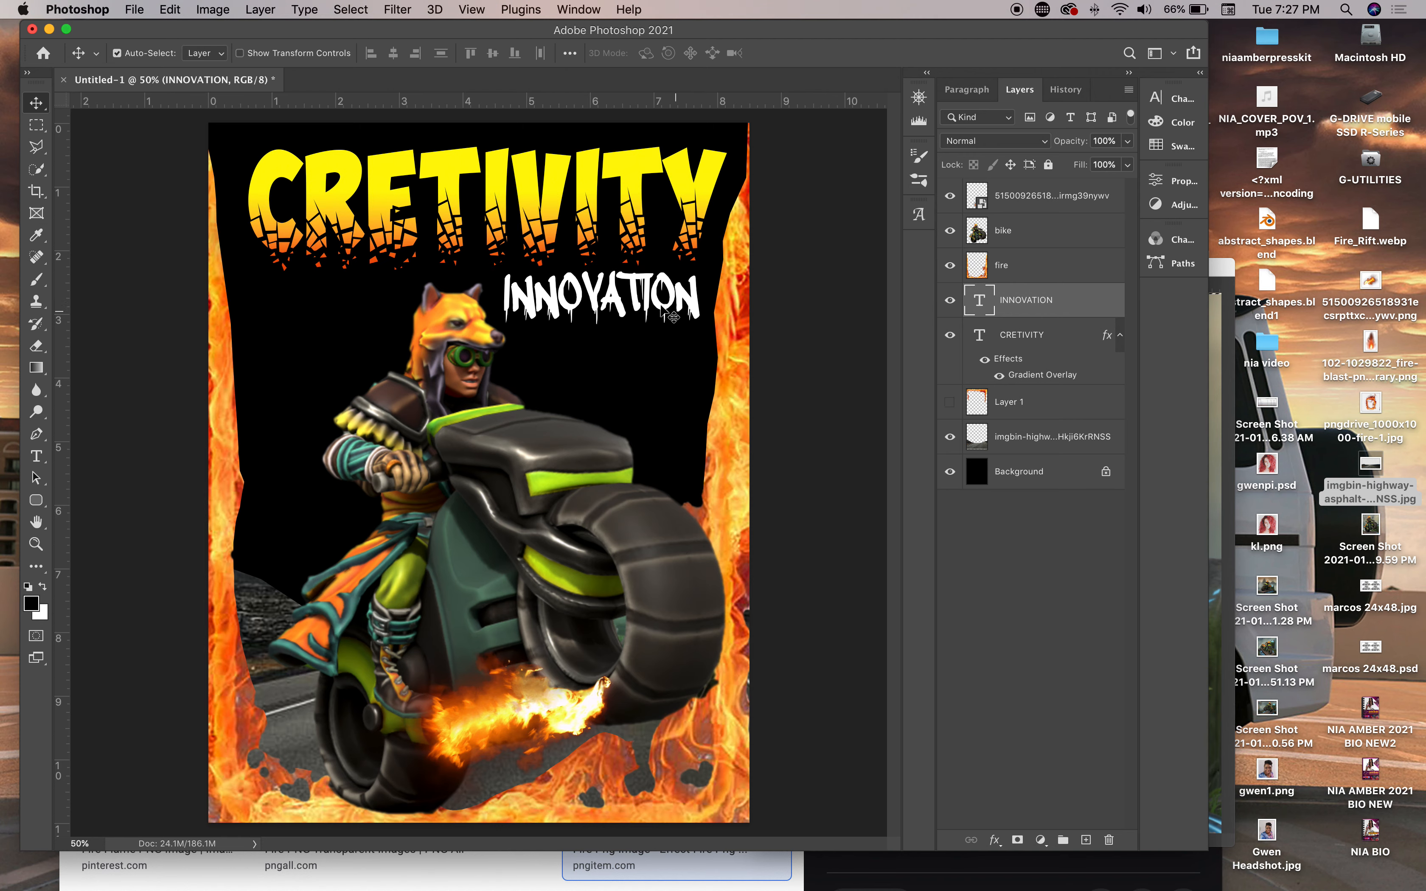
Duplicate the CRETIVITY text layer as CRETIVITY copy
click(695, 208)
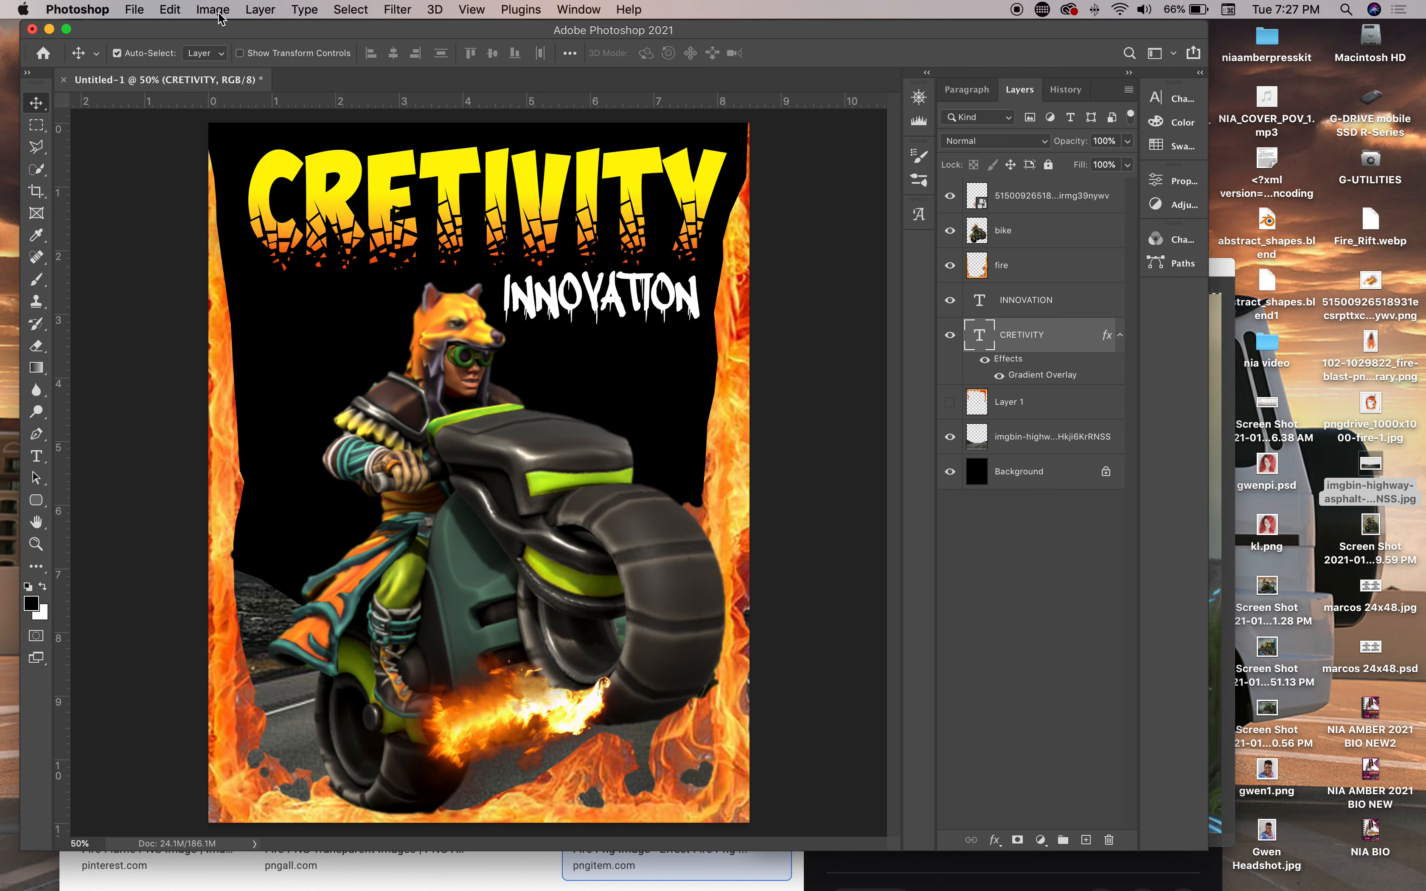
click(261, 10)
mouse_move(229, 15)
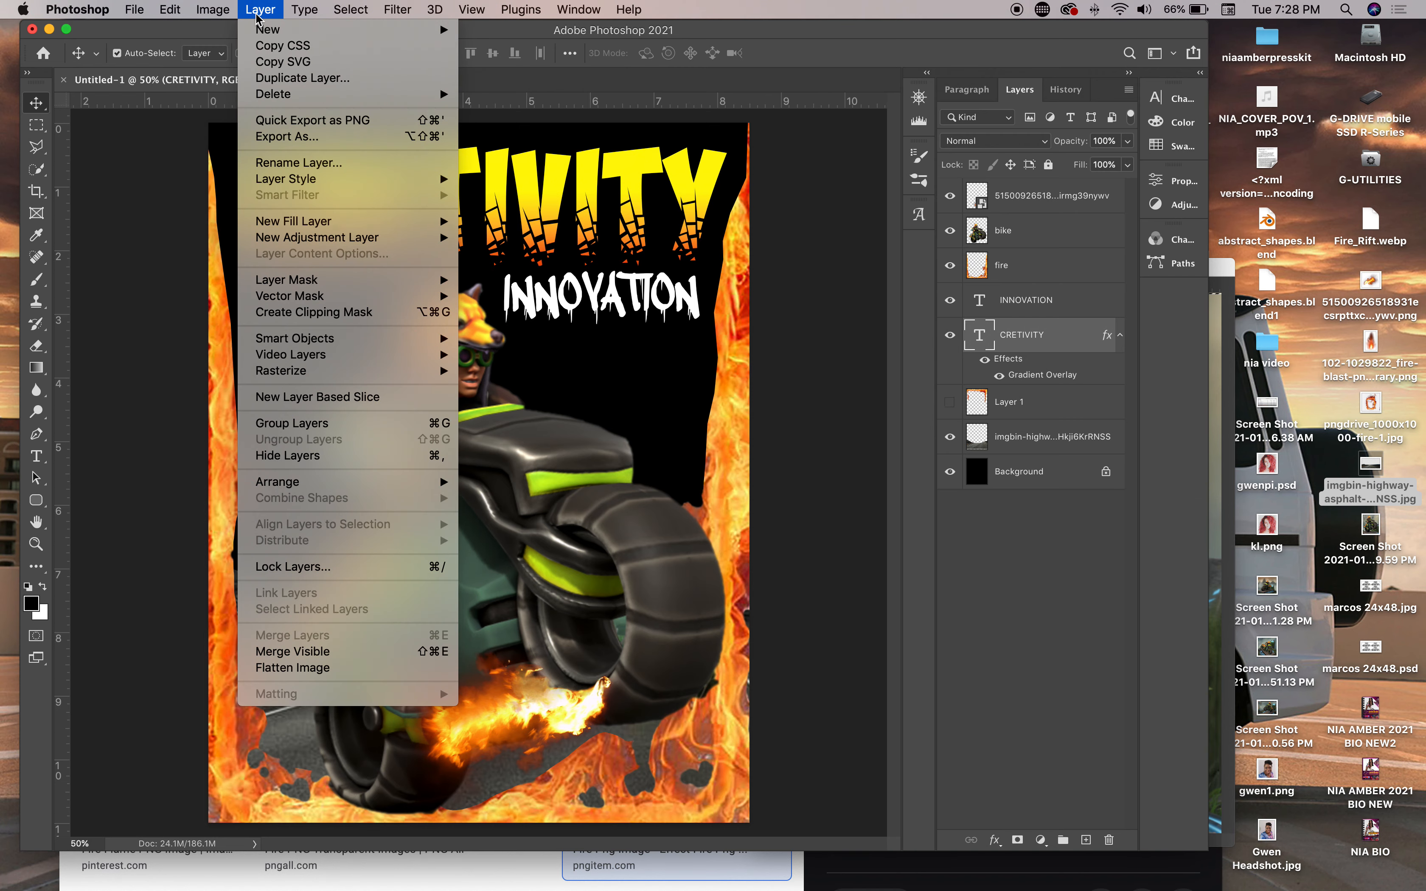
click(283, 77)
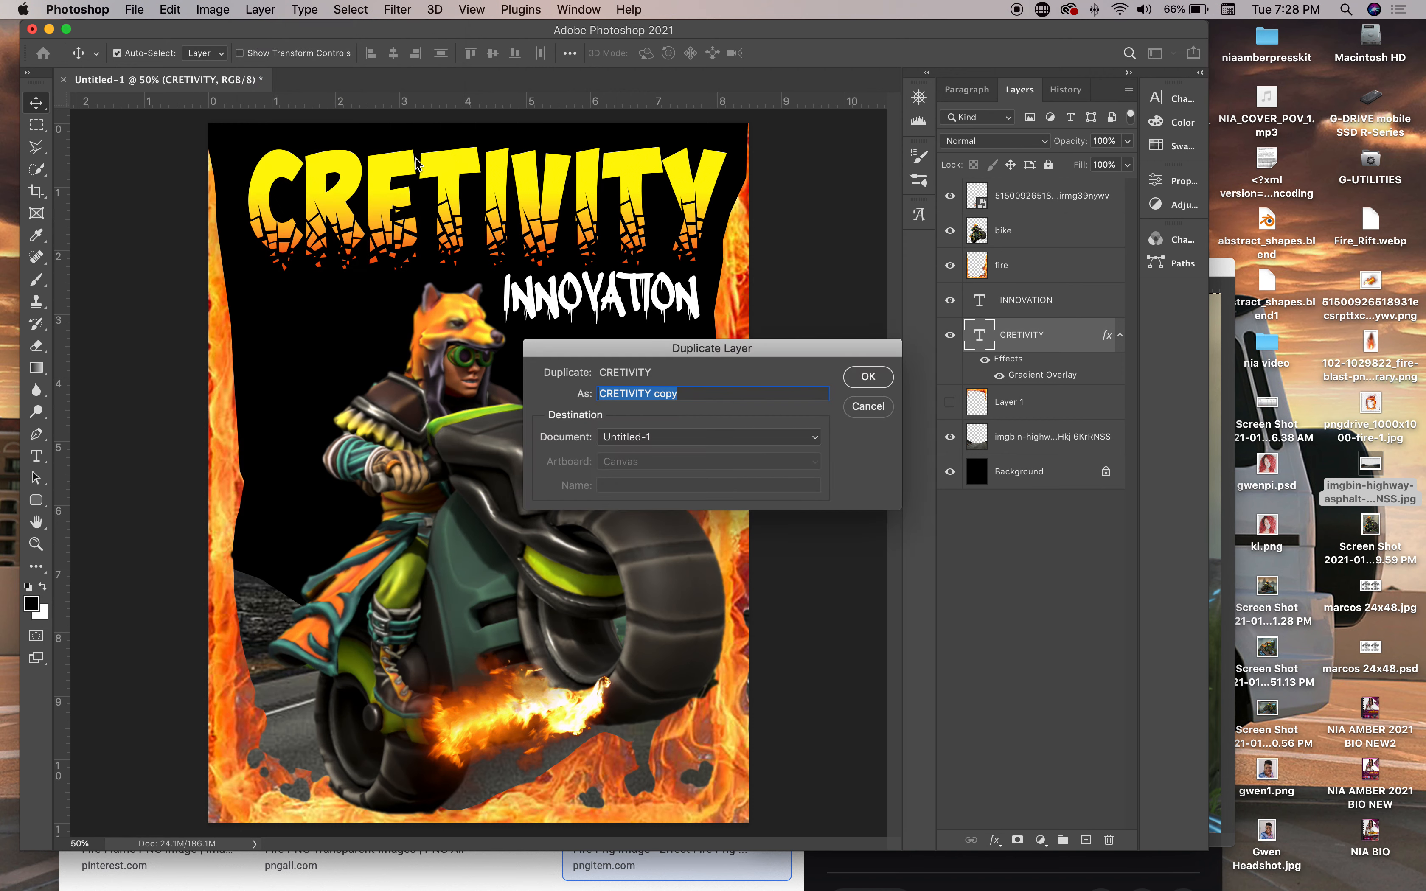
click(868, 377)
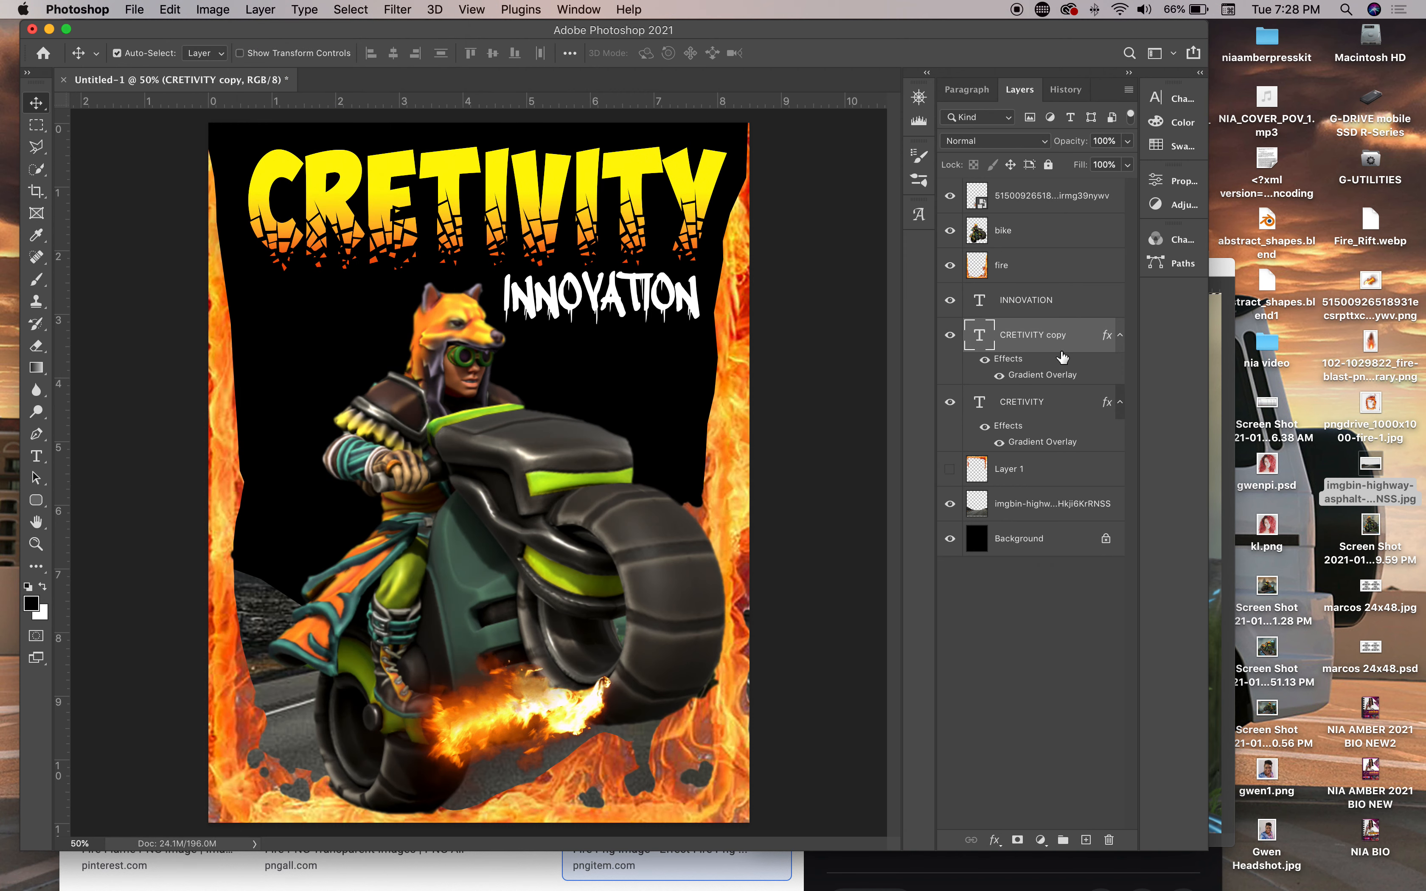
Add a 17 px outside stroke to the original CRETIVITY text layer beneath its copy
double_click(1075, 407)
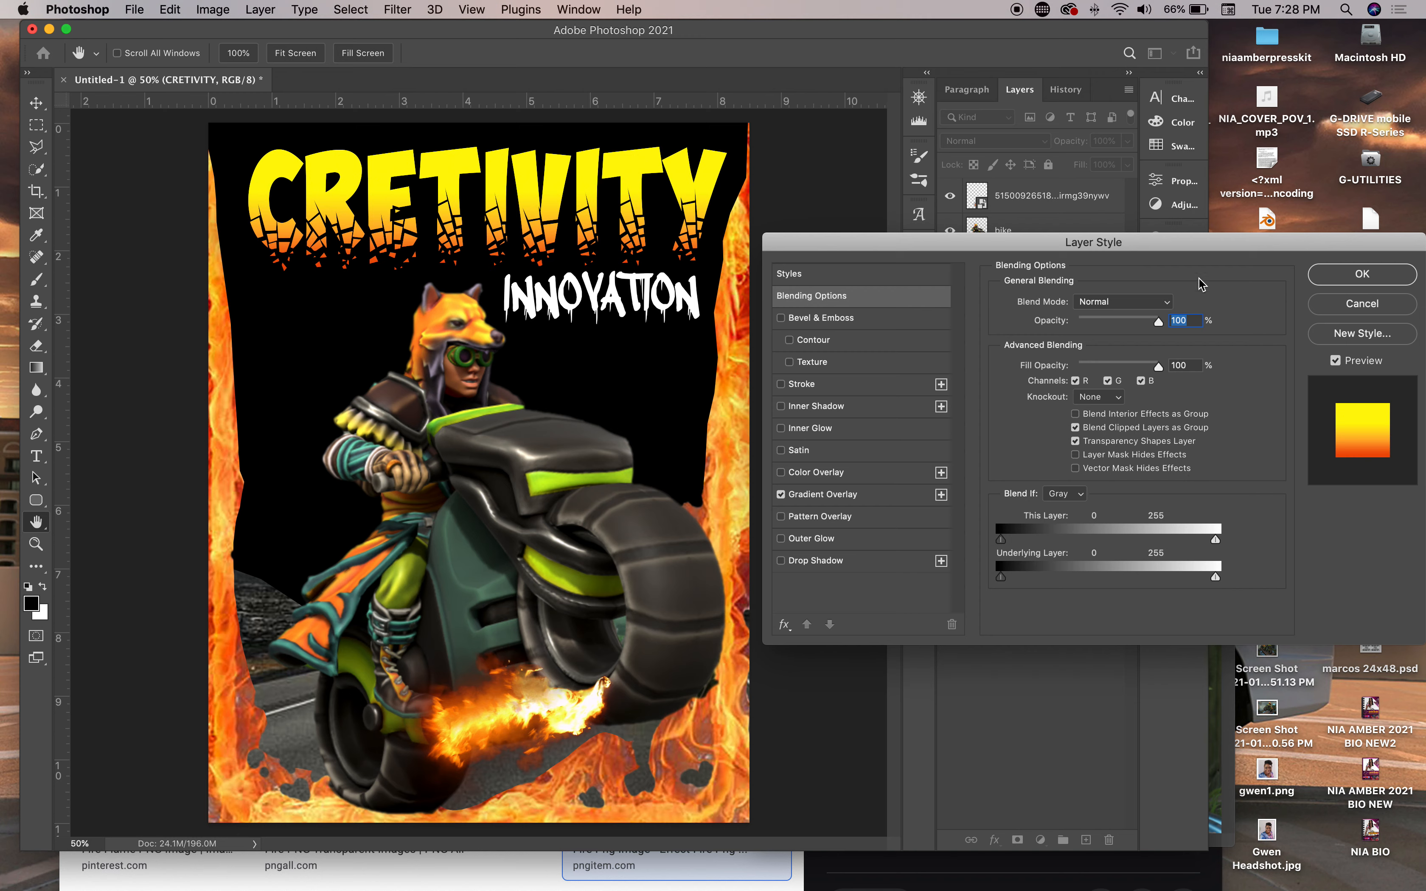
click(1360, 302)
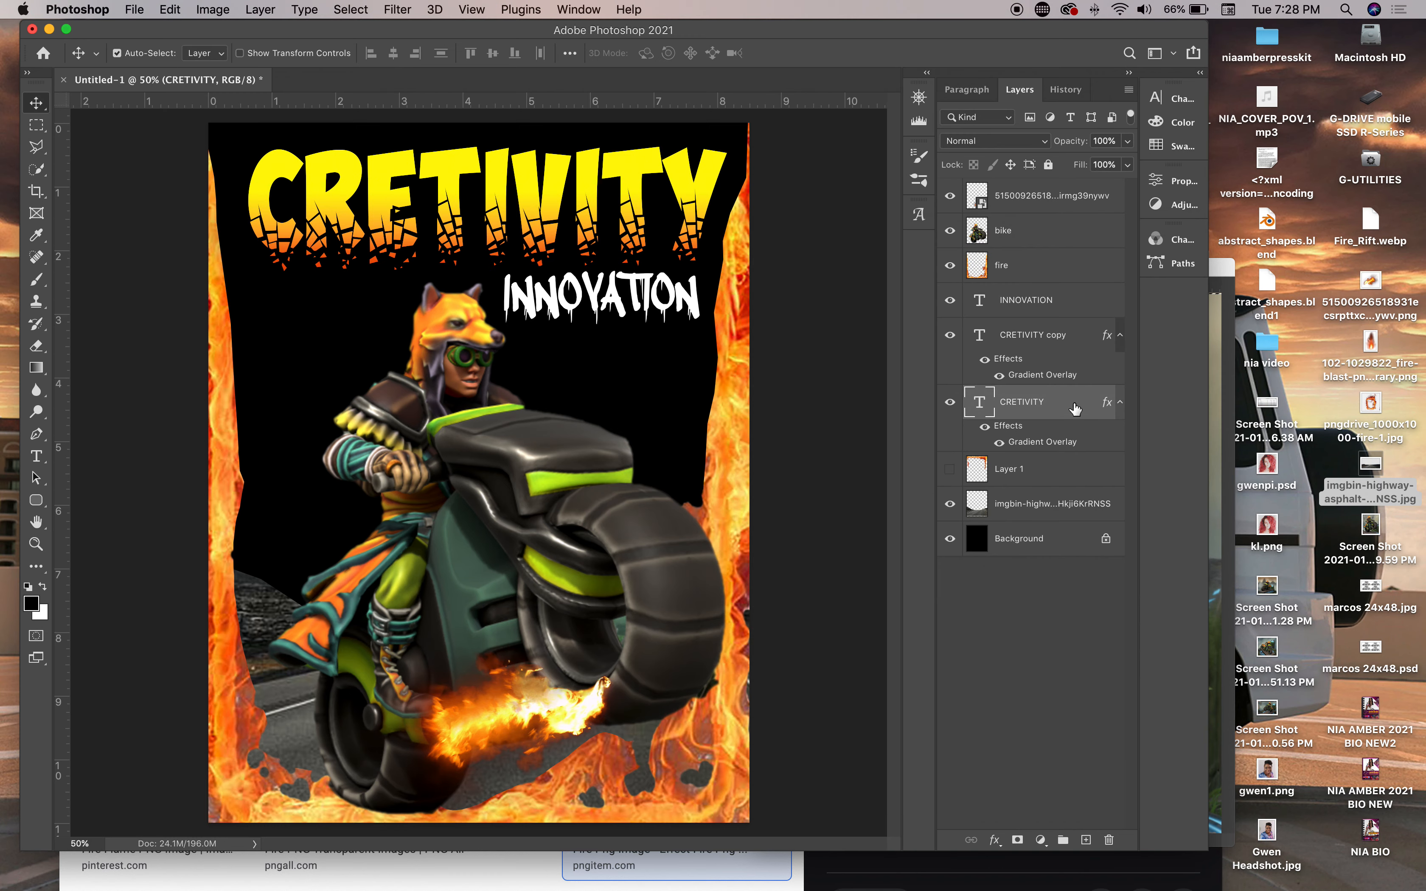
double_click(1076, 407)
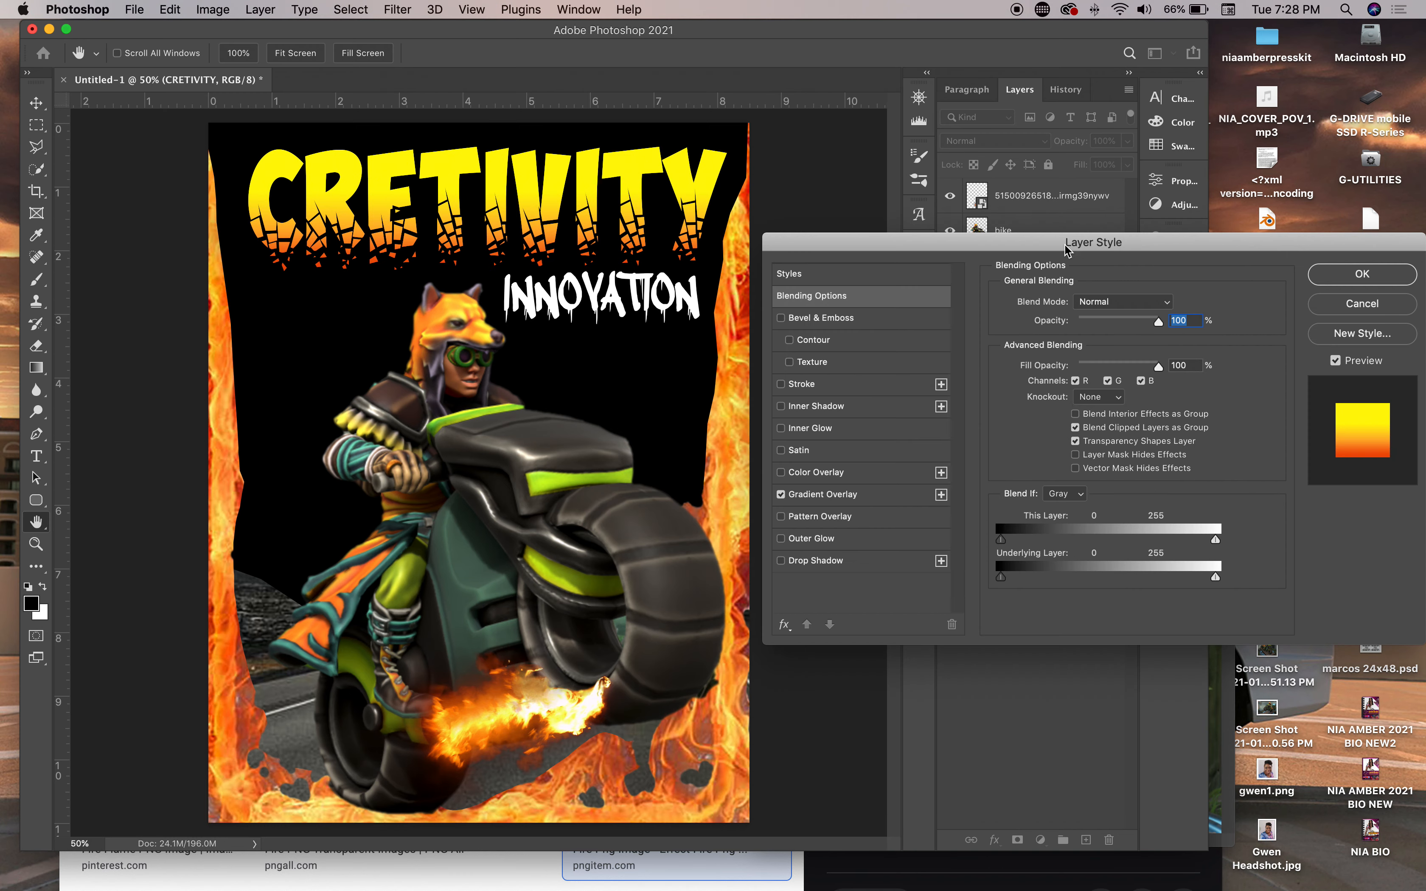
click(781, 384)
click(808, 389)
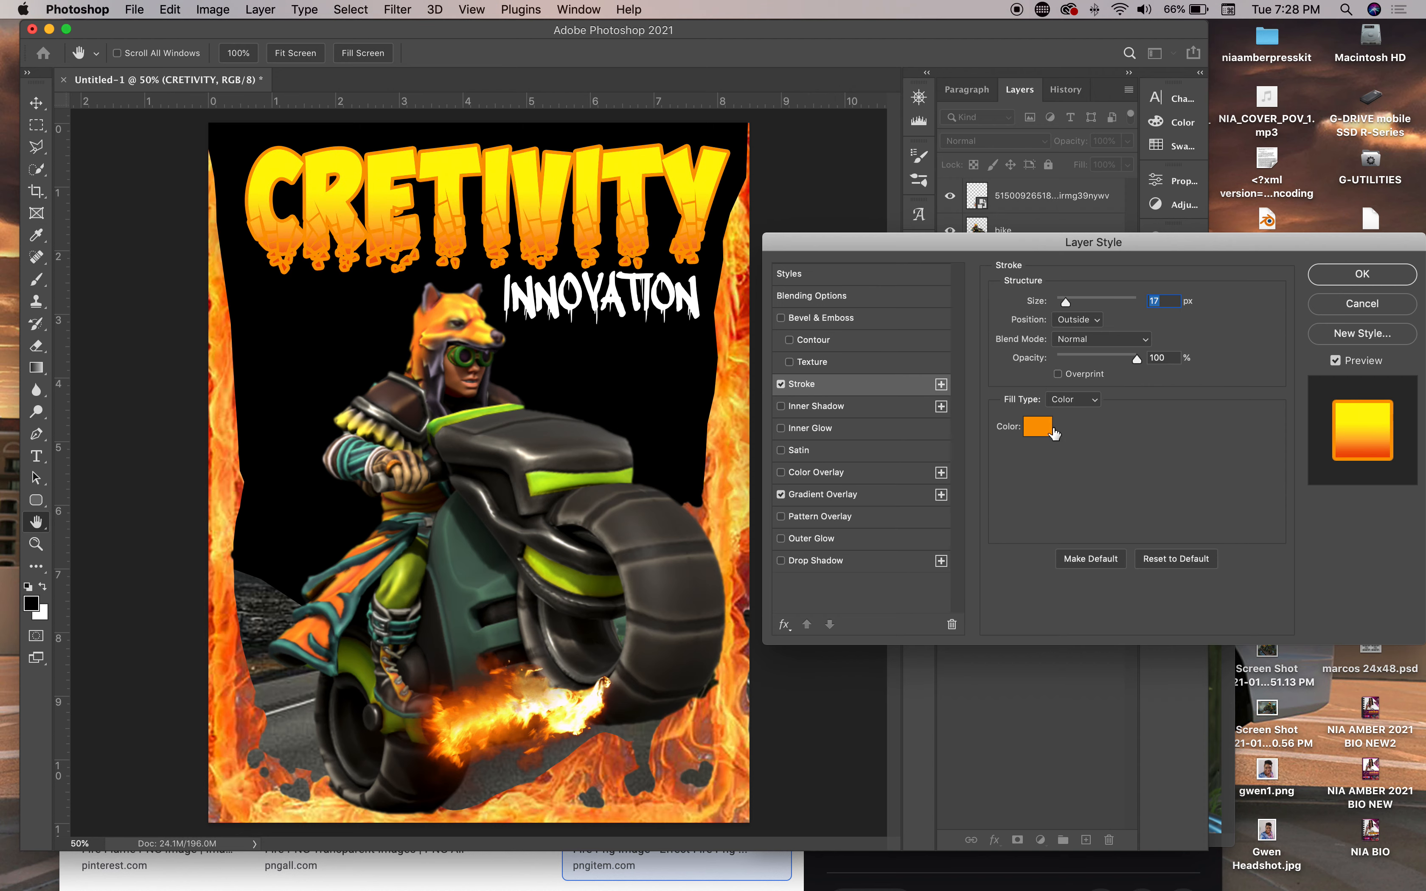
Color the CRETIVITY layer's stroke bright green 7eed07 and apply the layer style
click(1040, 432)
text(ffffff)
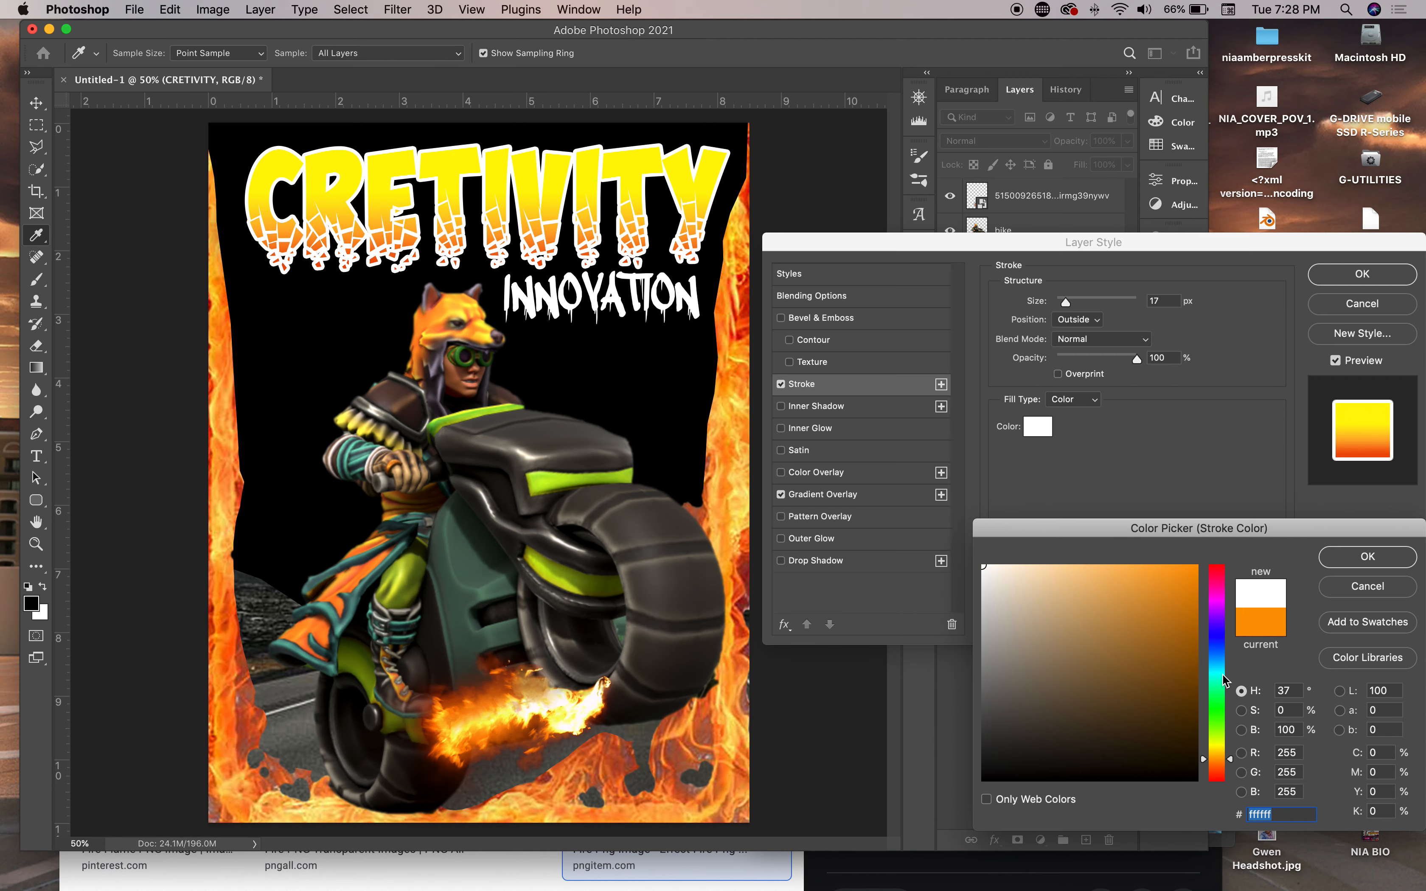
click(1215, 671)
click(1172, 610)
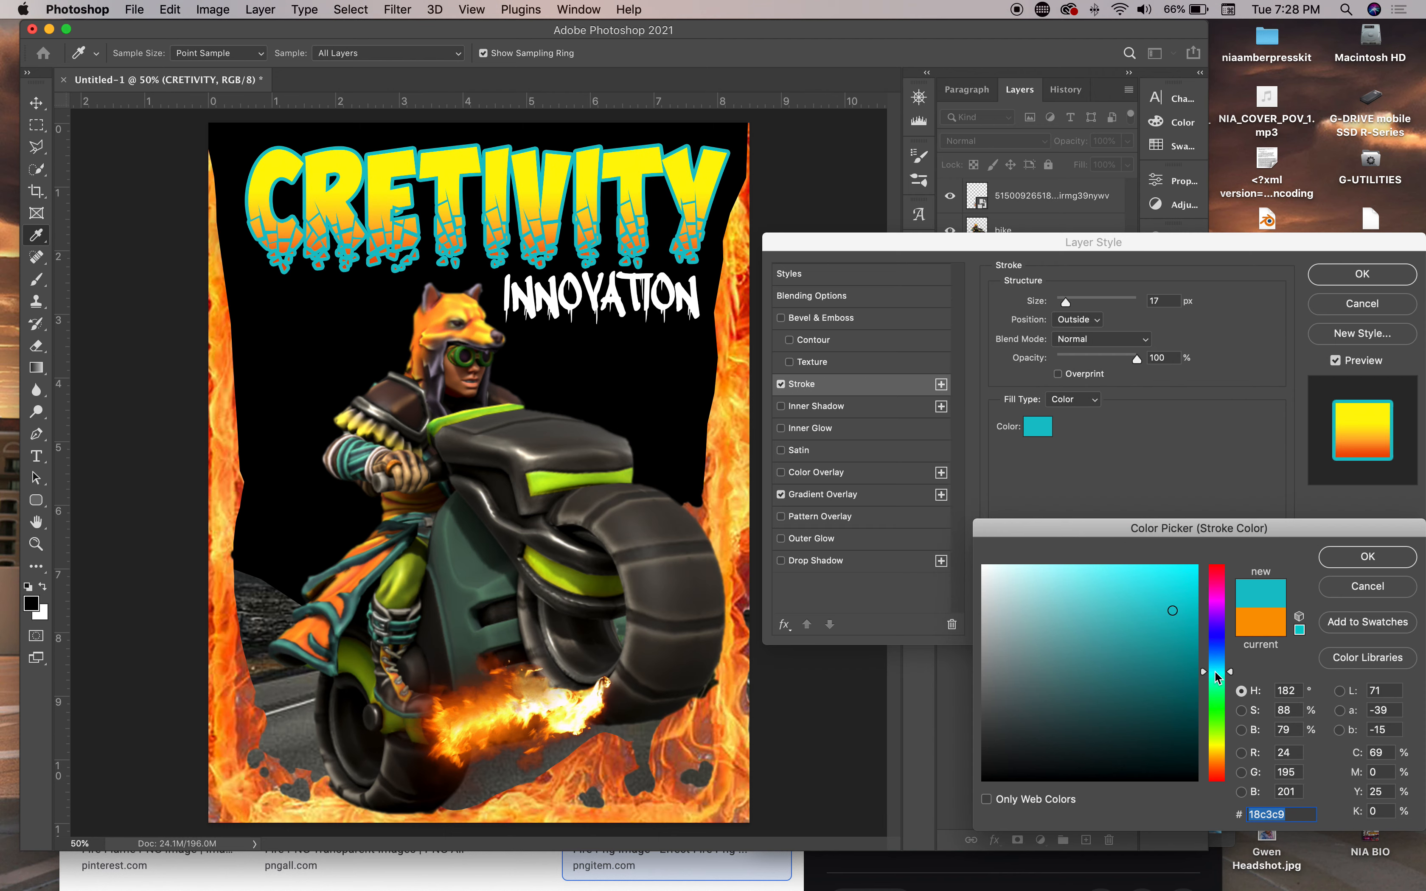
click(1215, 662)
click(1191, 580)
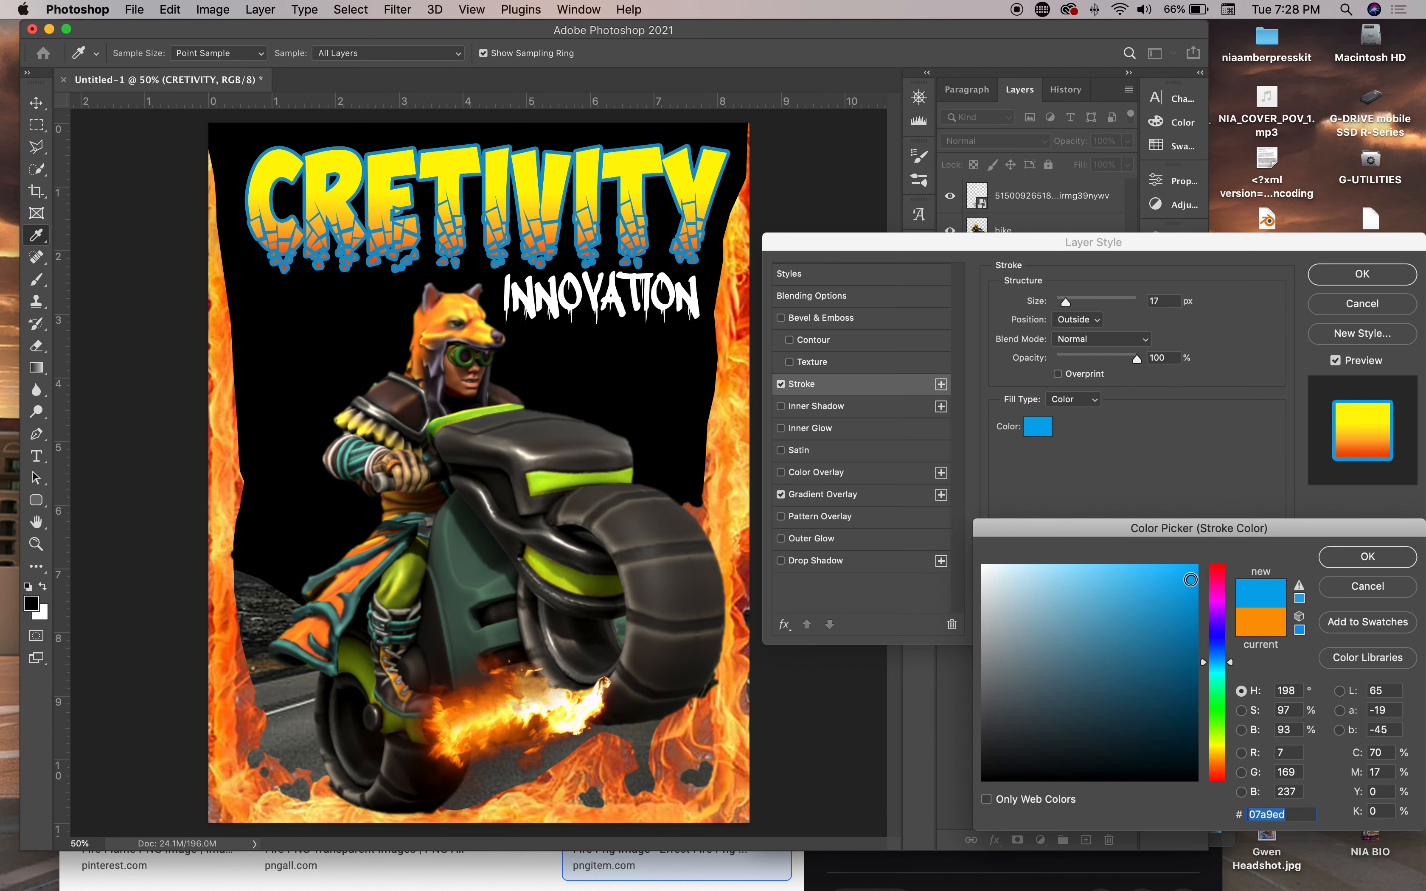
click(1218, 650)
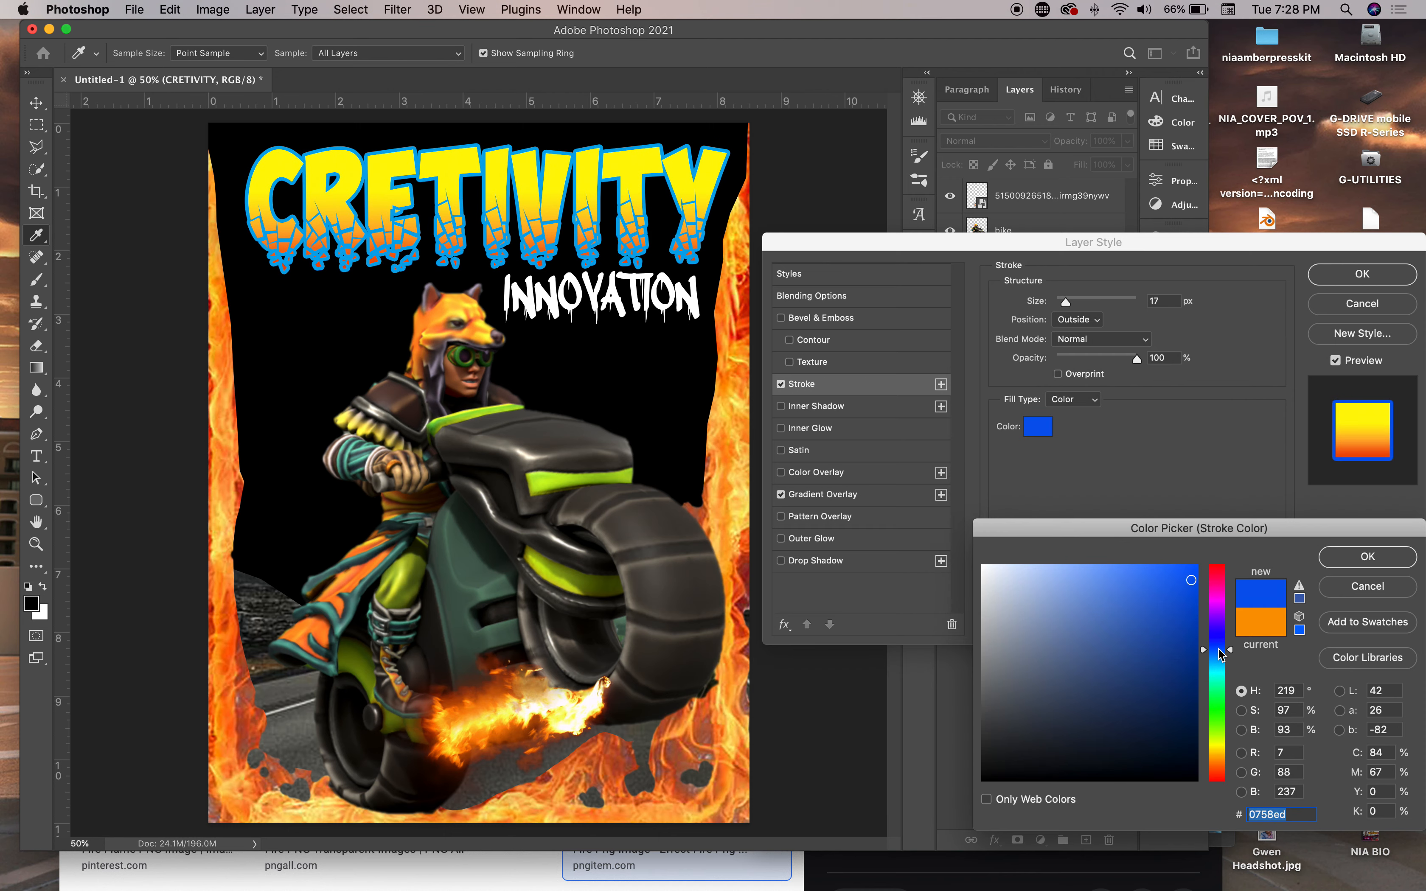
drag(1218, 649, 1220, 650)
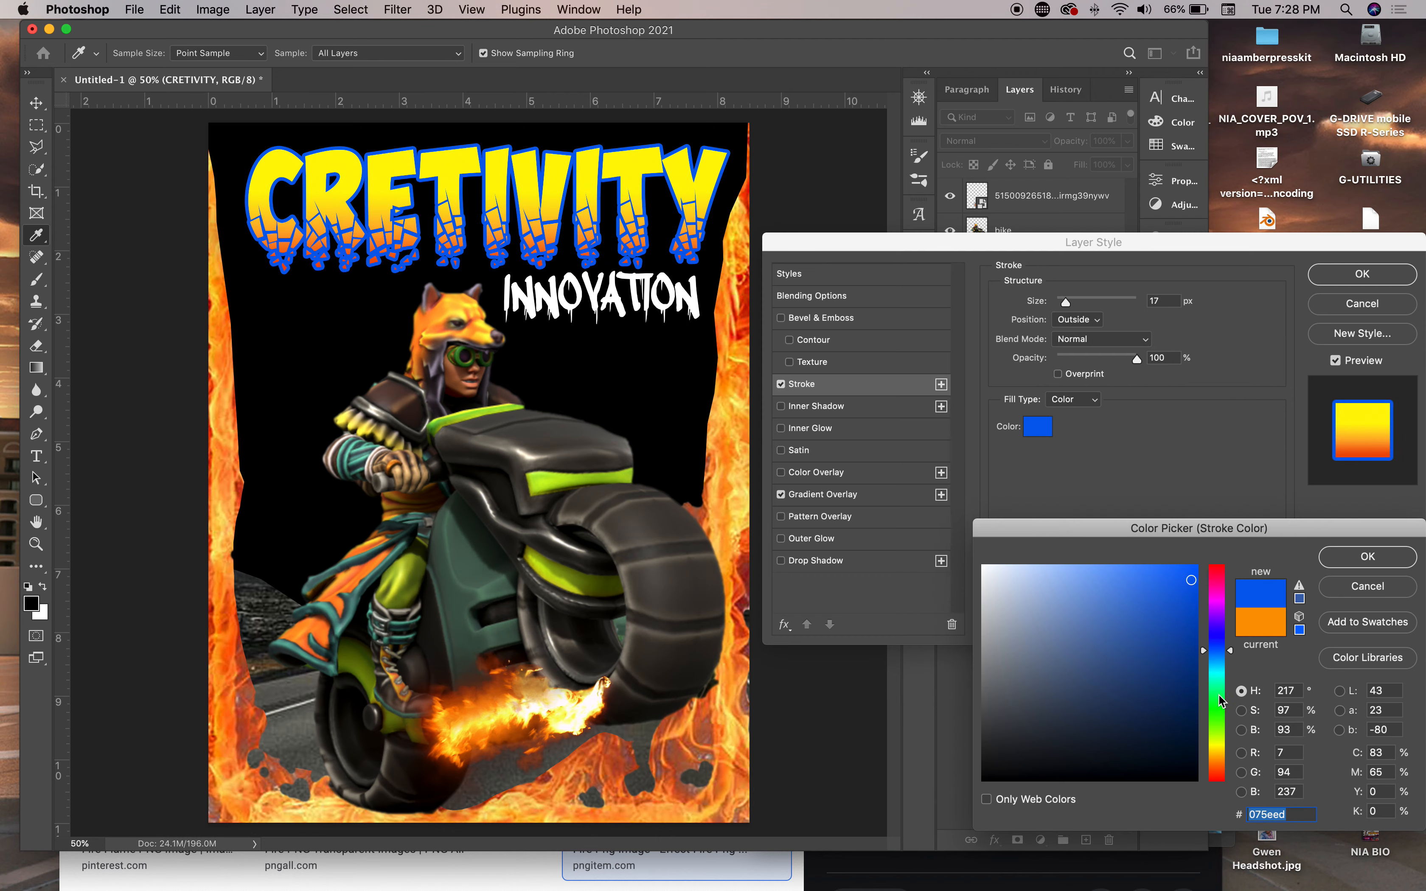
click(1217, 731)
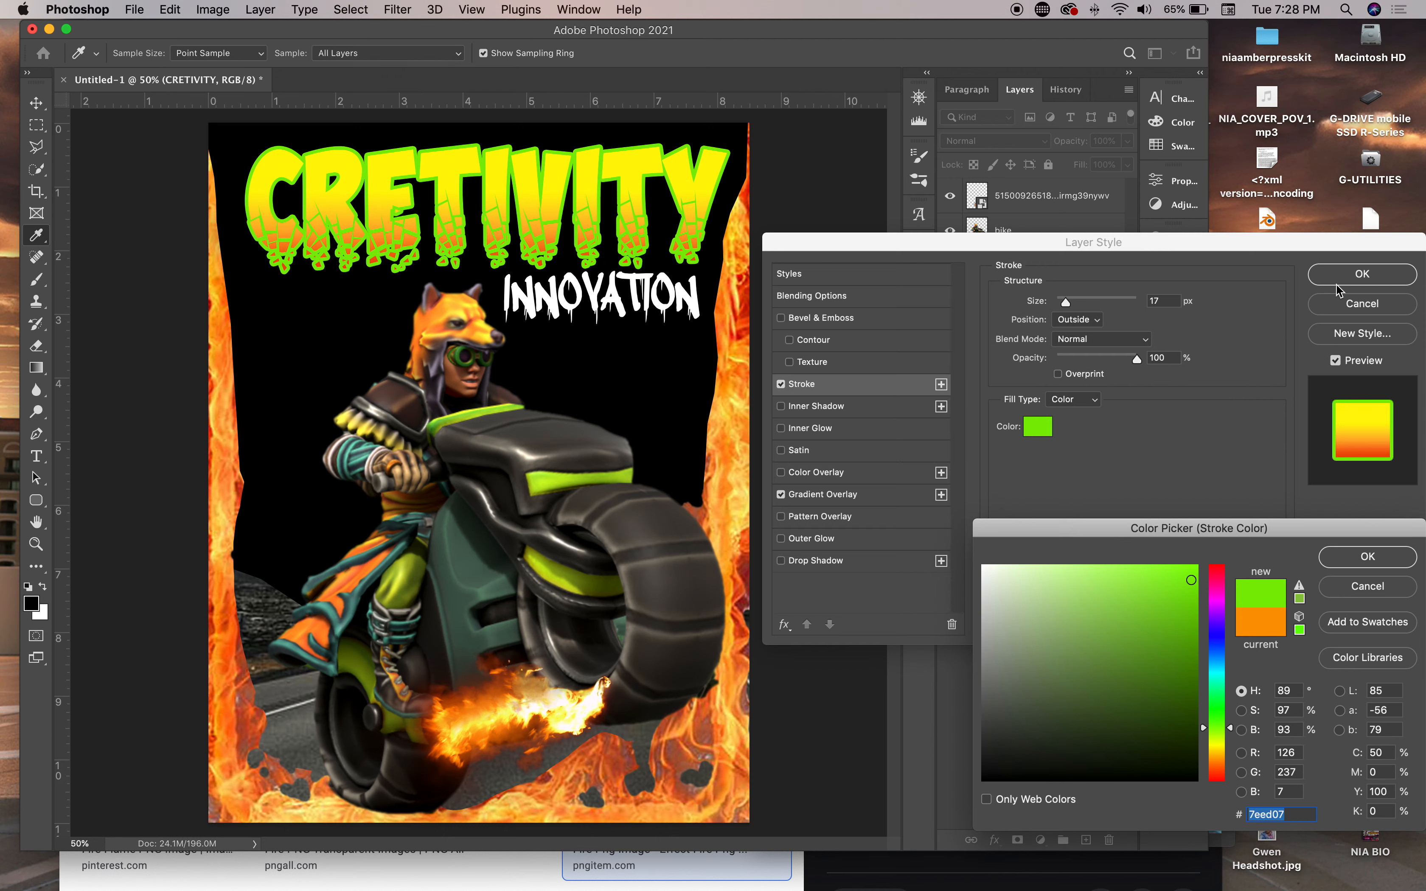
click(1367, 557)
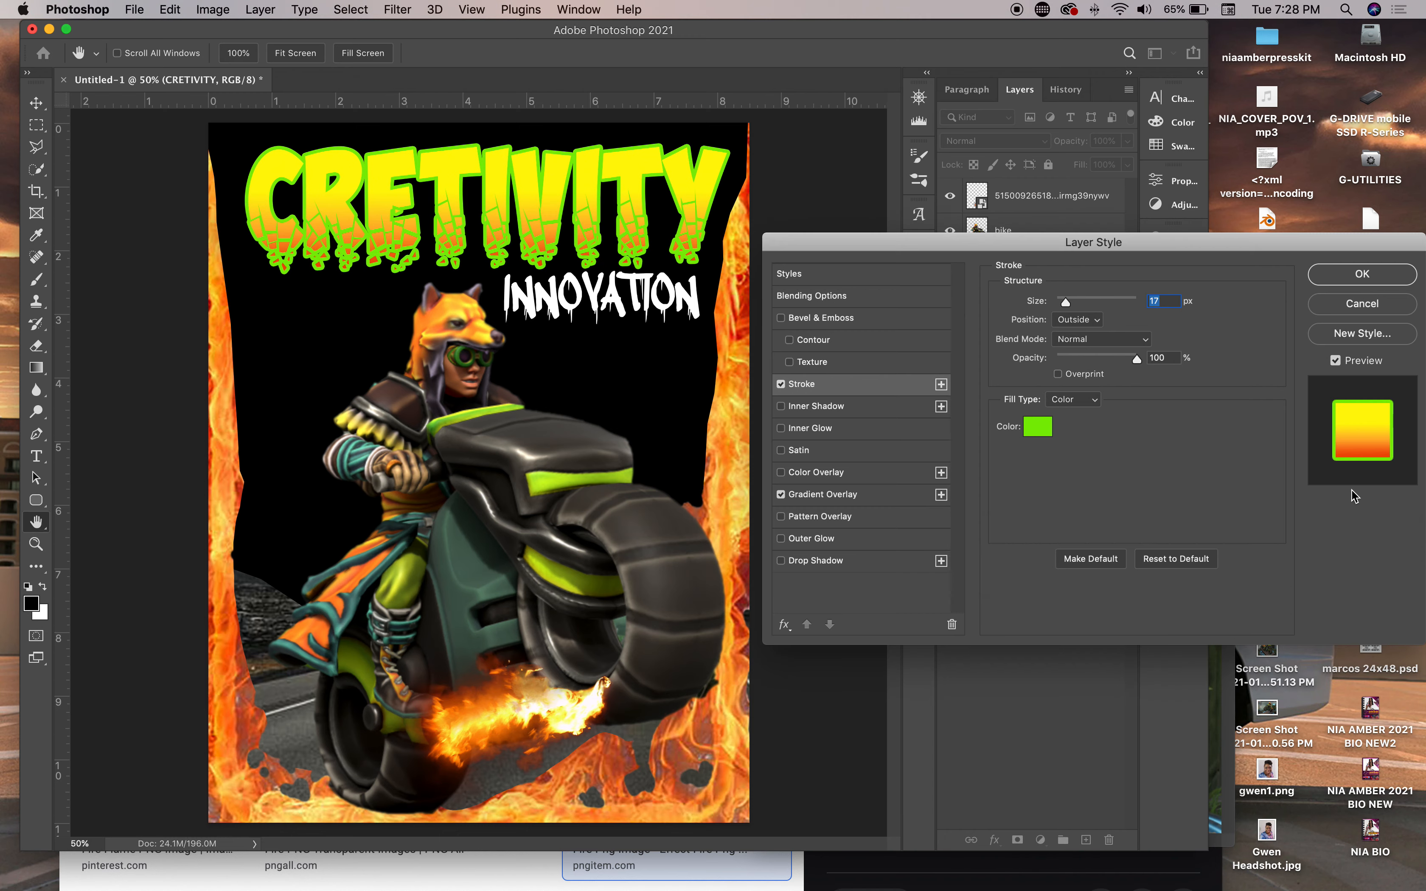
click(1350, 276)
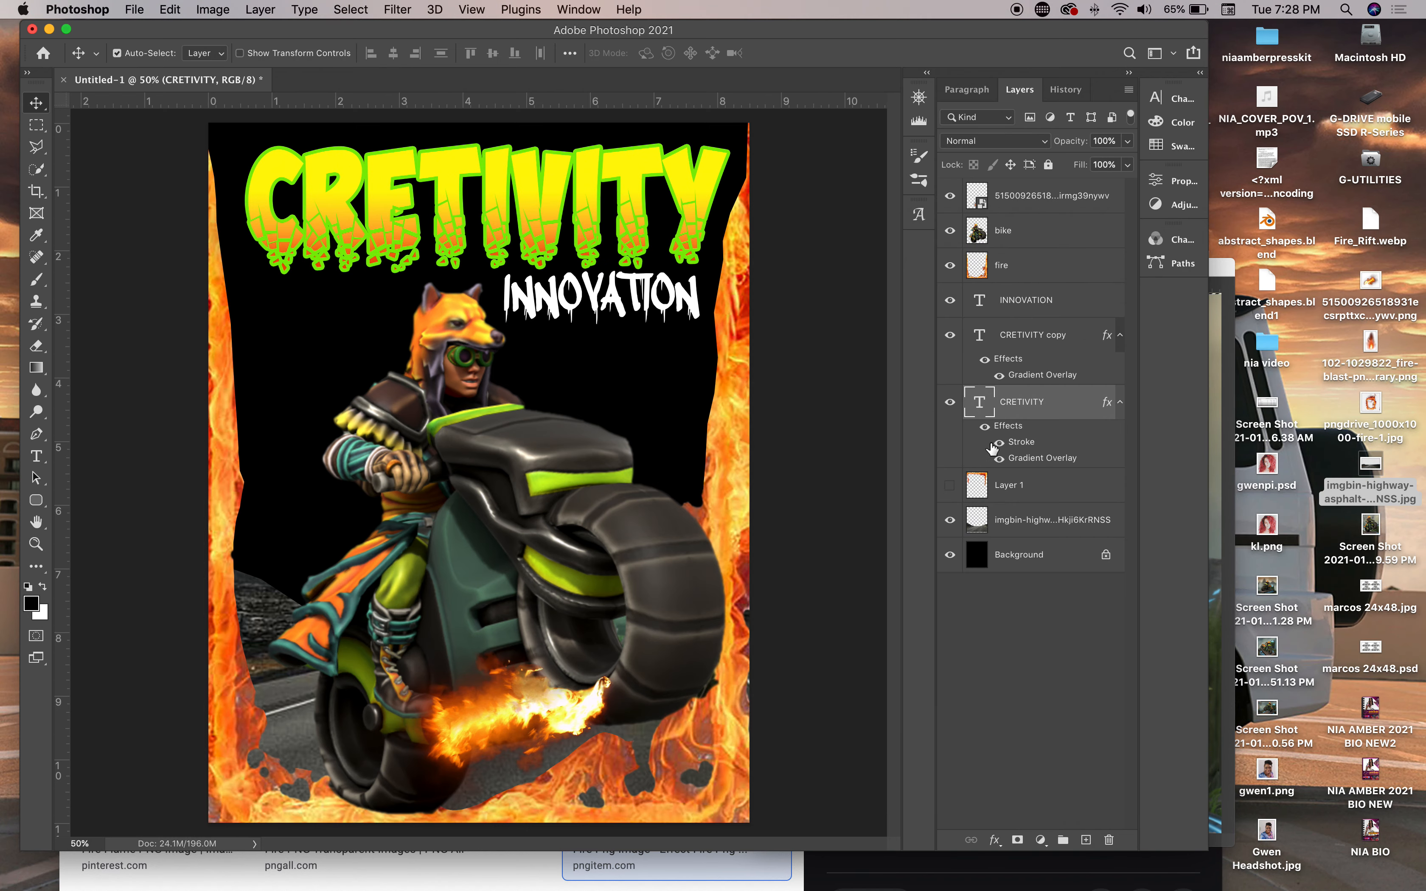
Duplicate the green-stroked CRETIVITY layer as CRETIVITY copy 2
right_click(1060, 413)
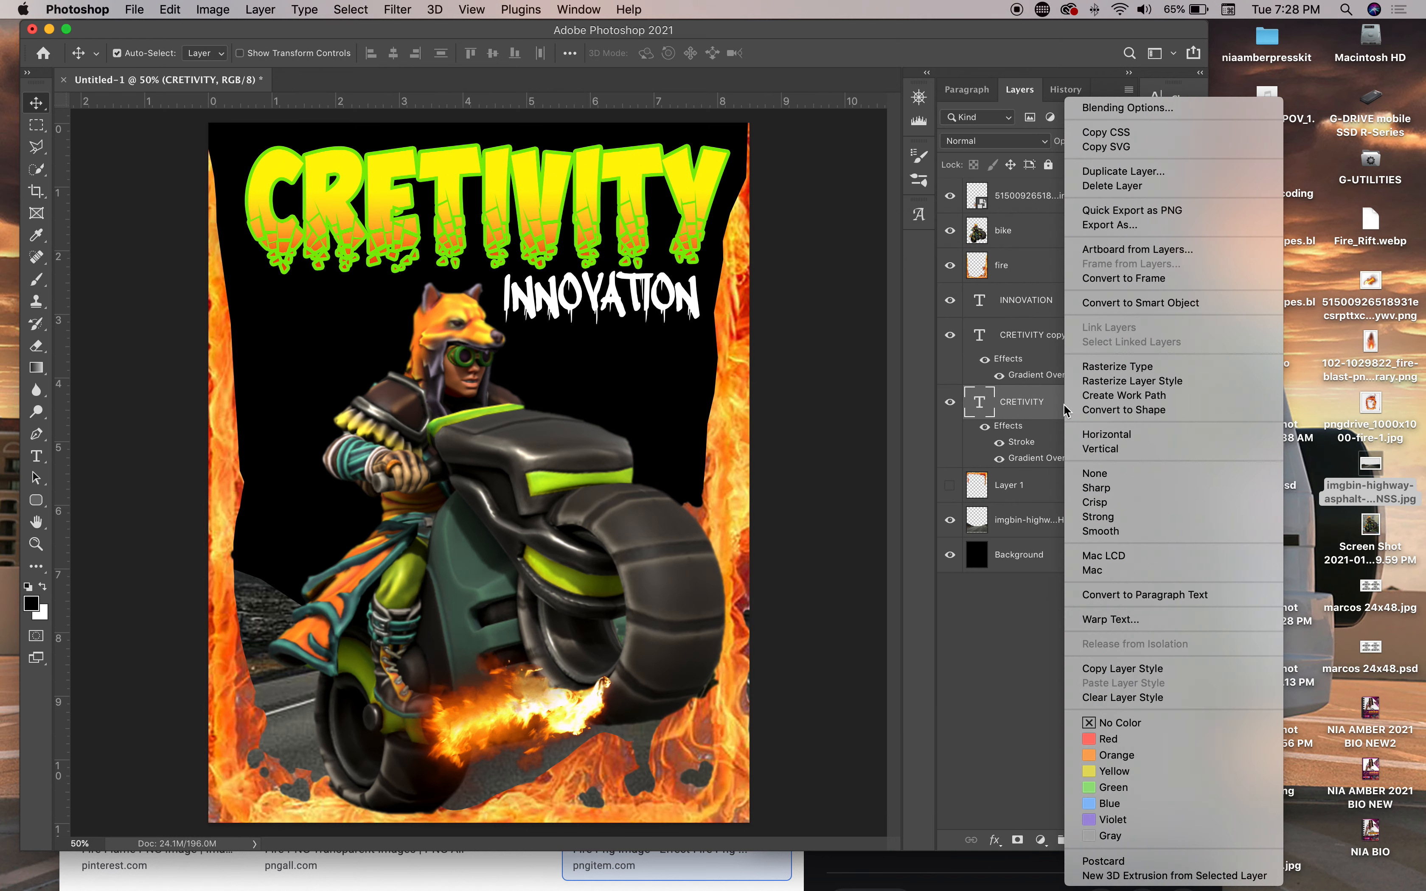
click(1088, 171)
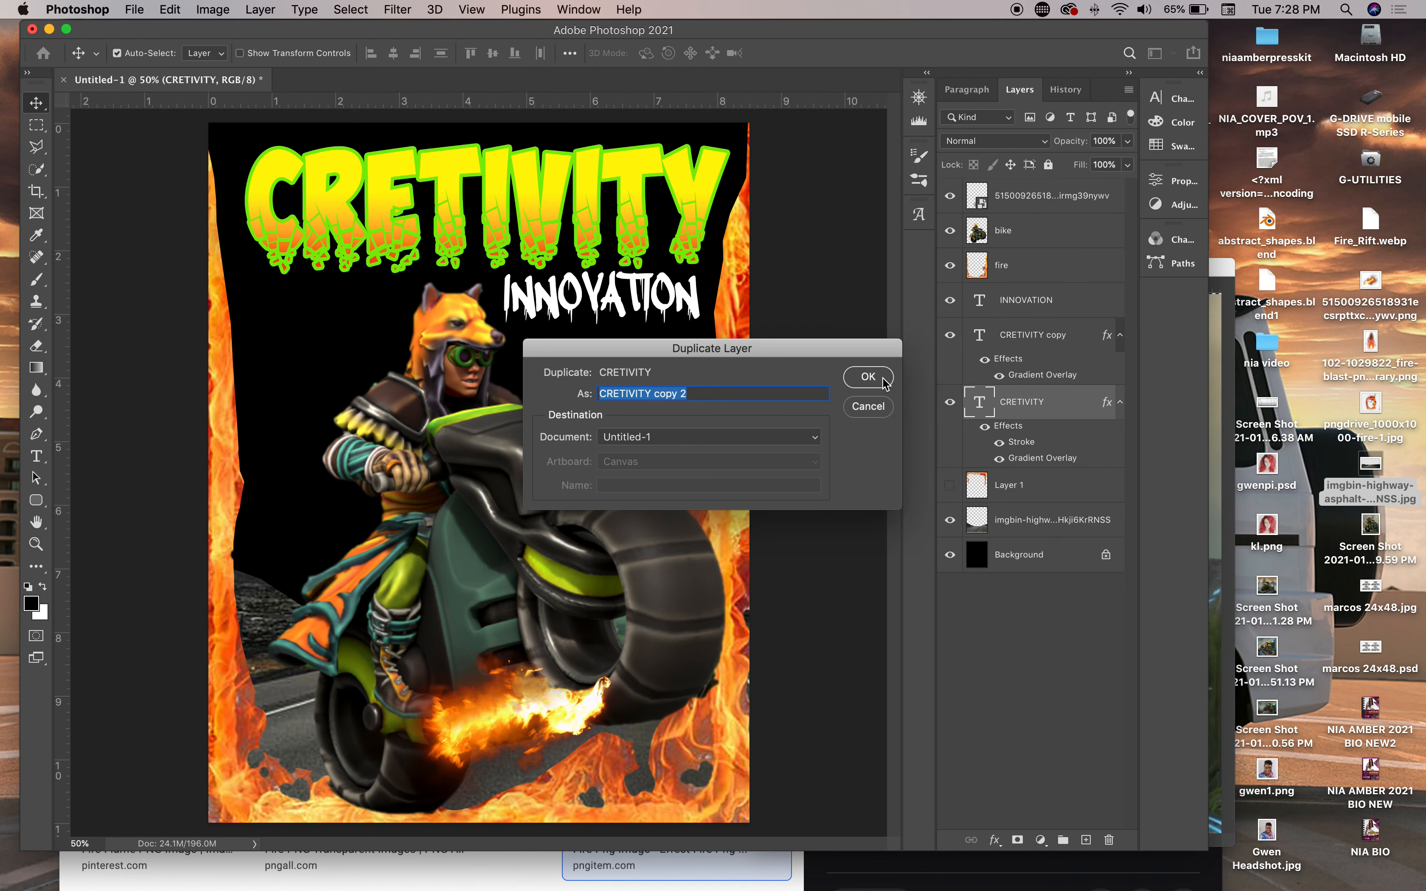
click(867, 377)
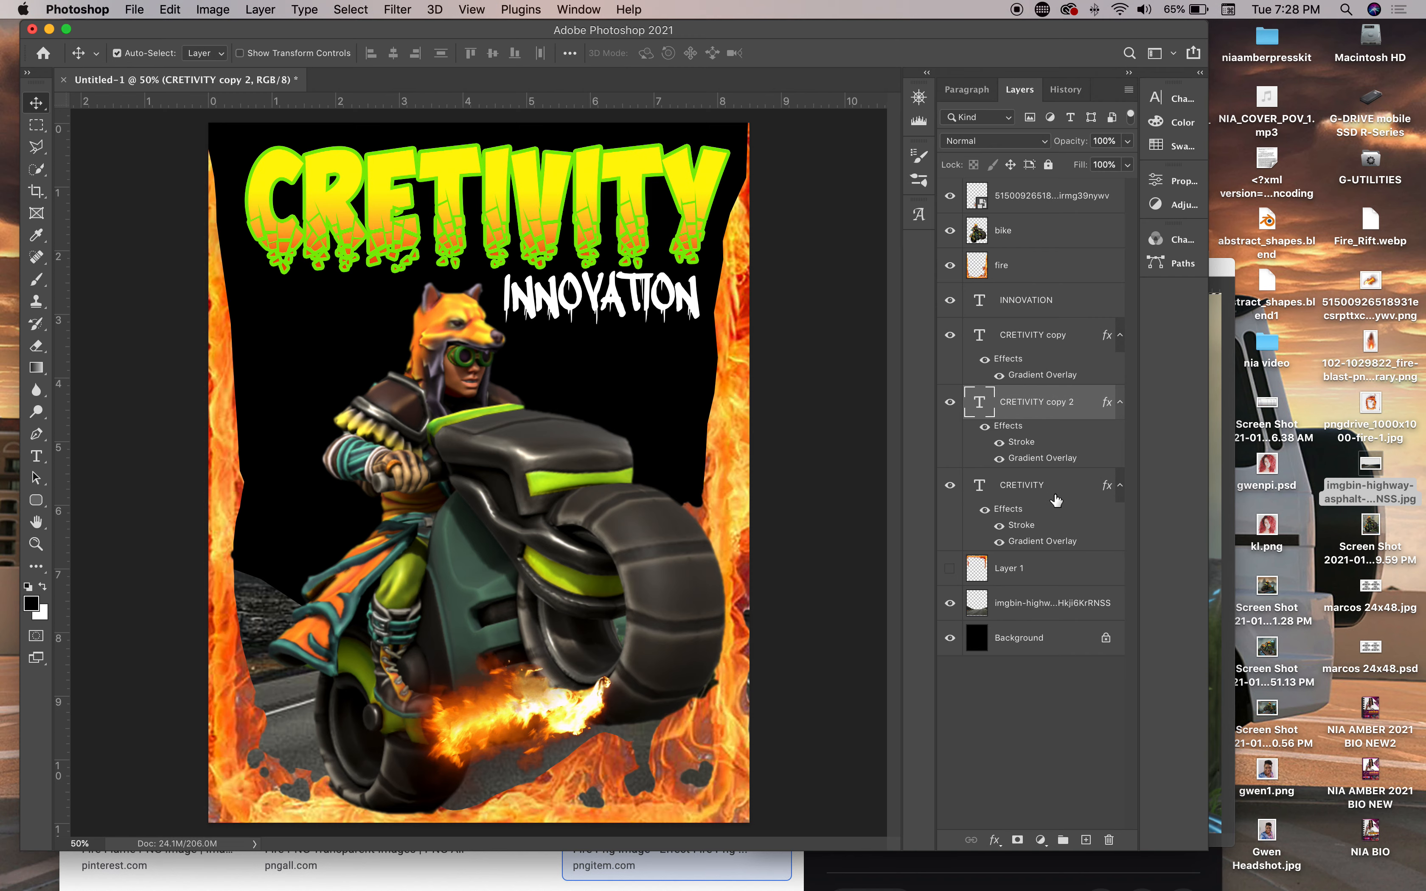
Change the stroke of CRETIVITY copy 2 to black 000000 at 10 px and apply it
double_click(1086, 399)
click(838, 393)
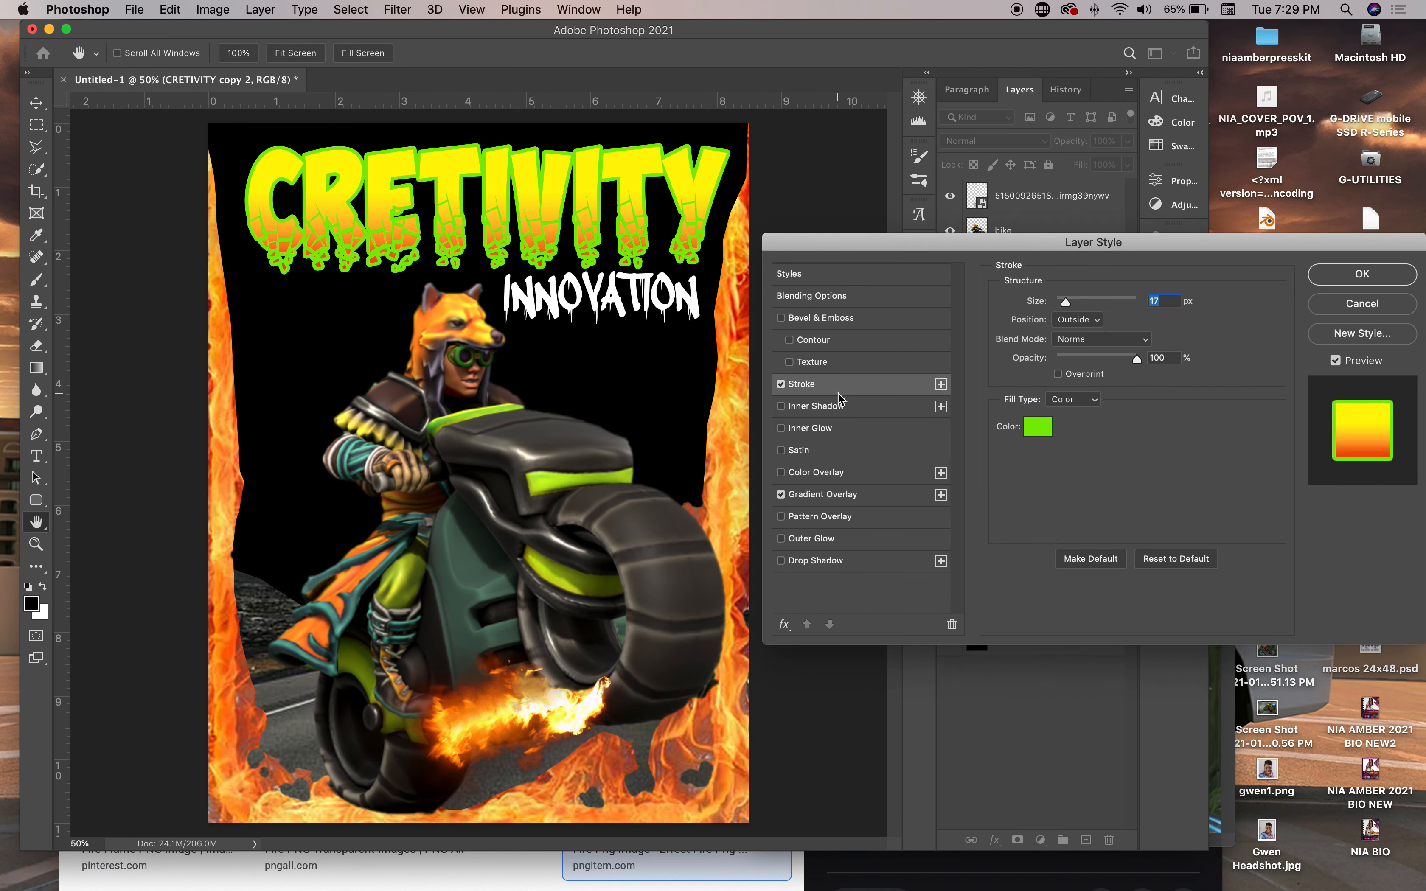
click(1038, 427)
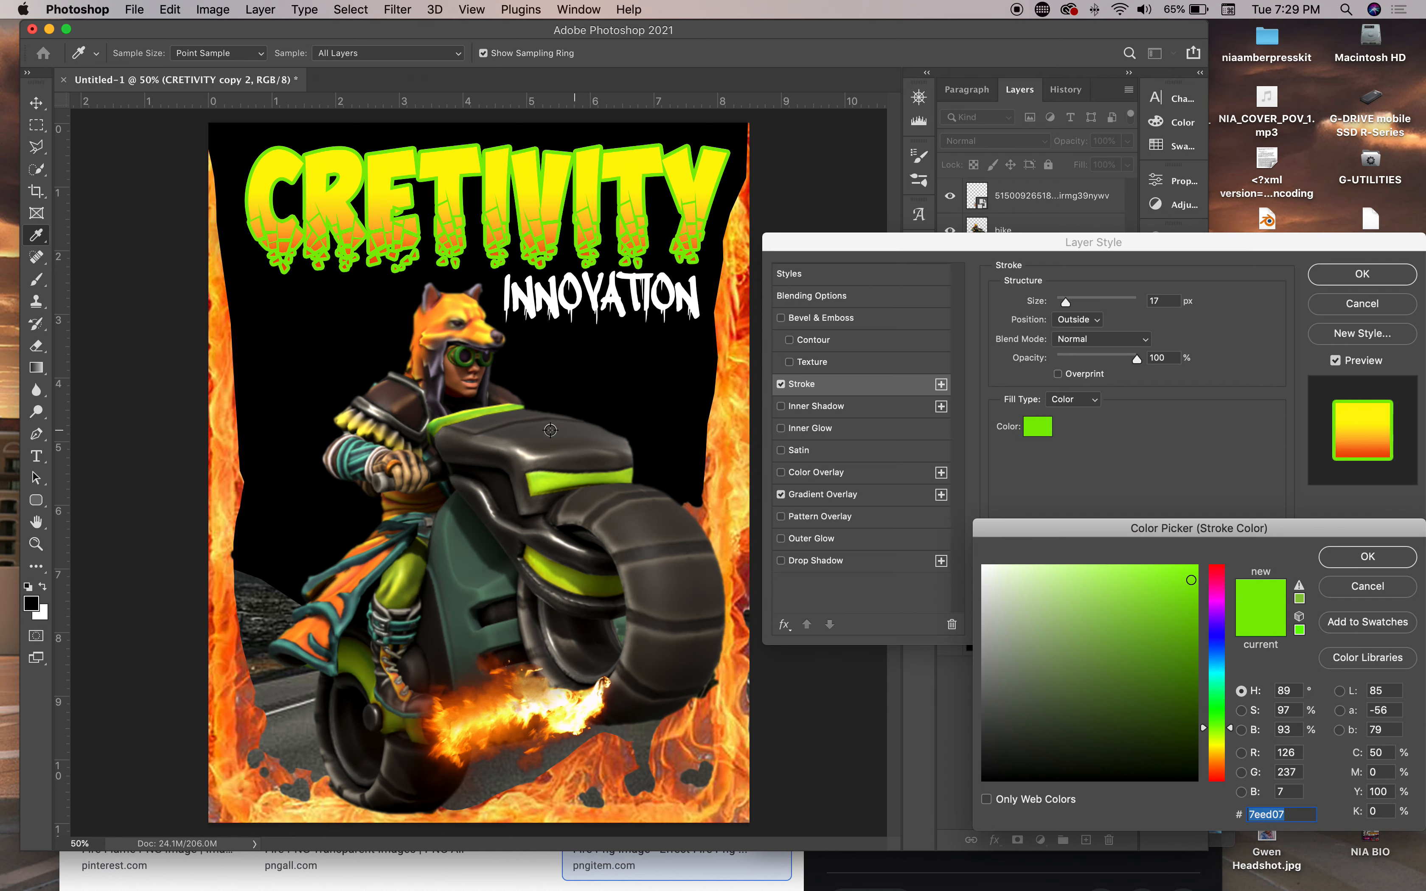
click(597, 394)
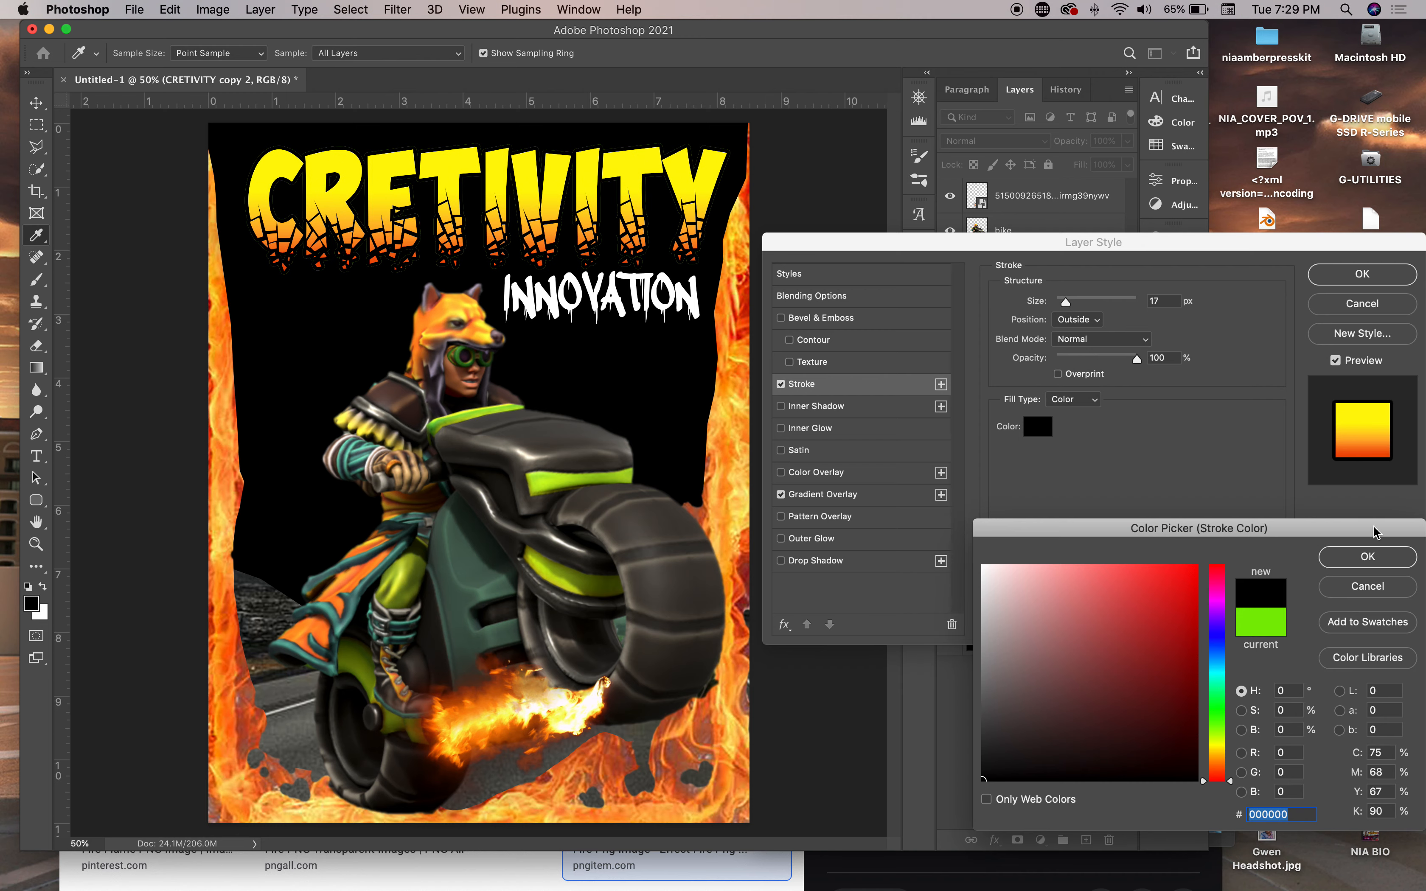
click(1391, 559)
drag(1068, 303, 1064, 302)
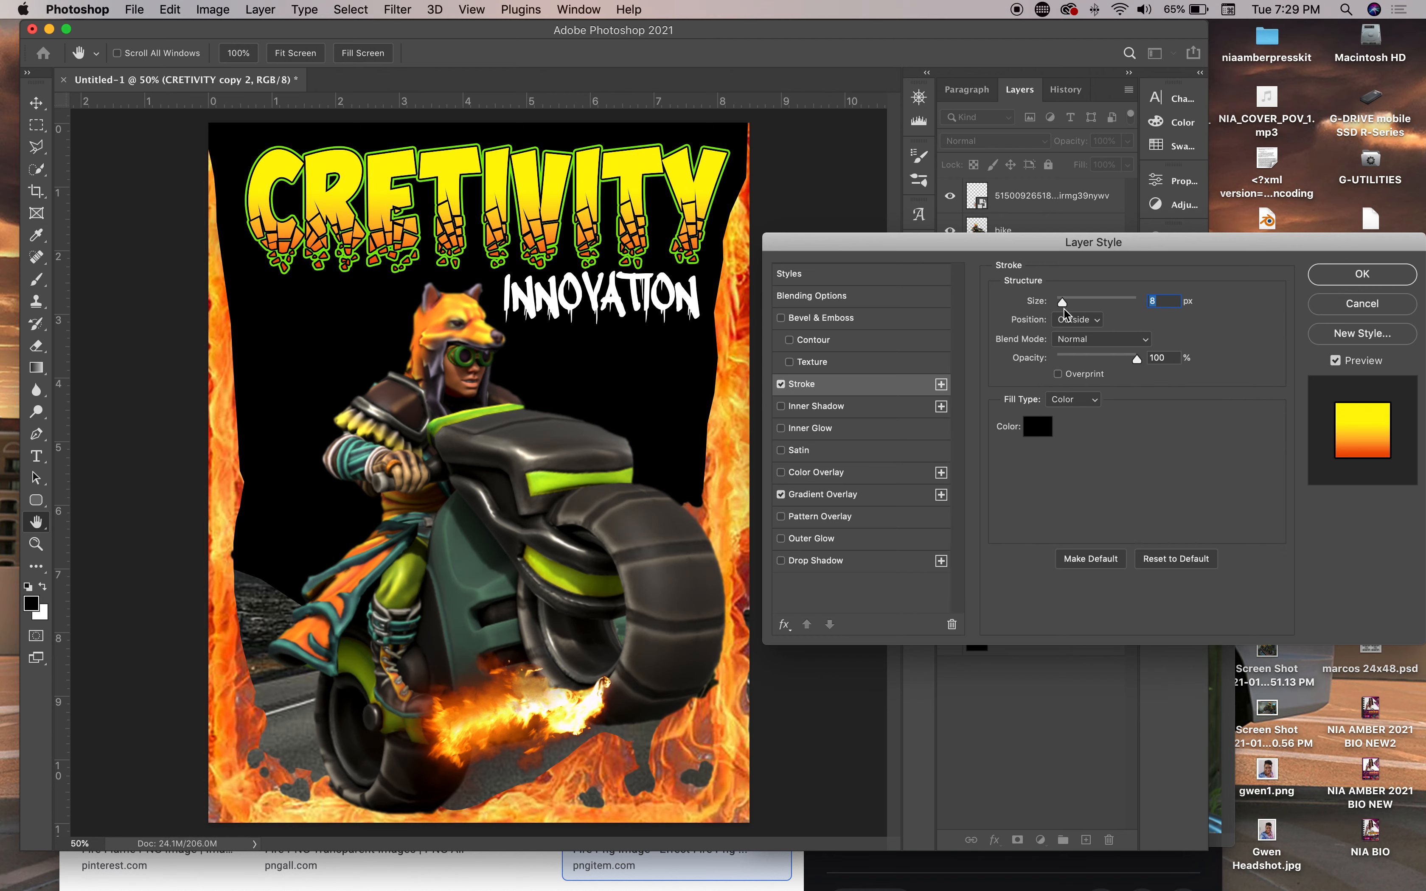
drag(1062, 307, 1064, 307)
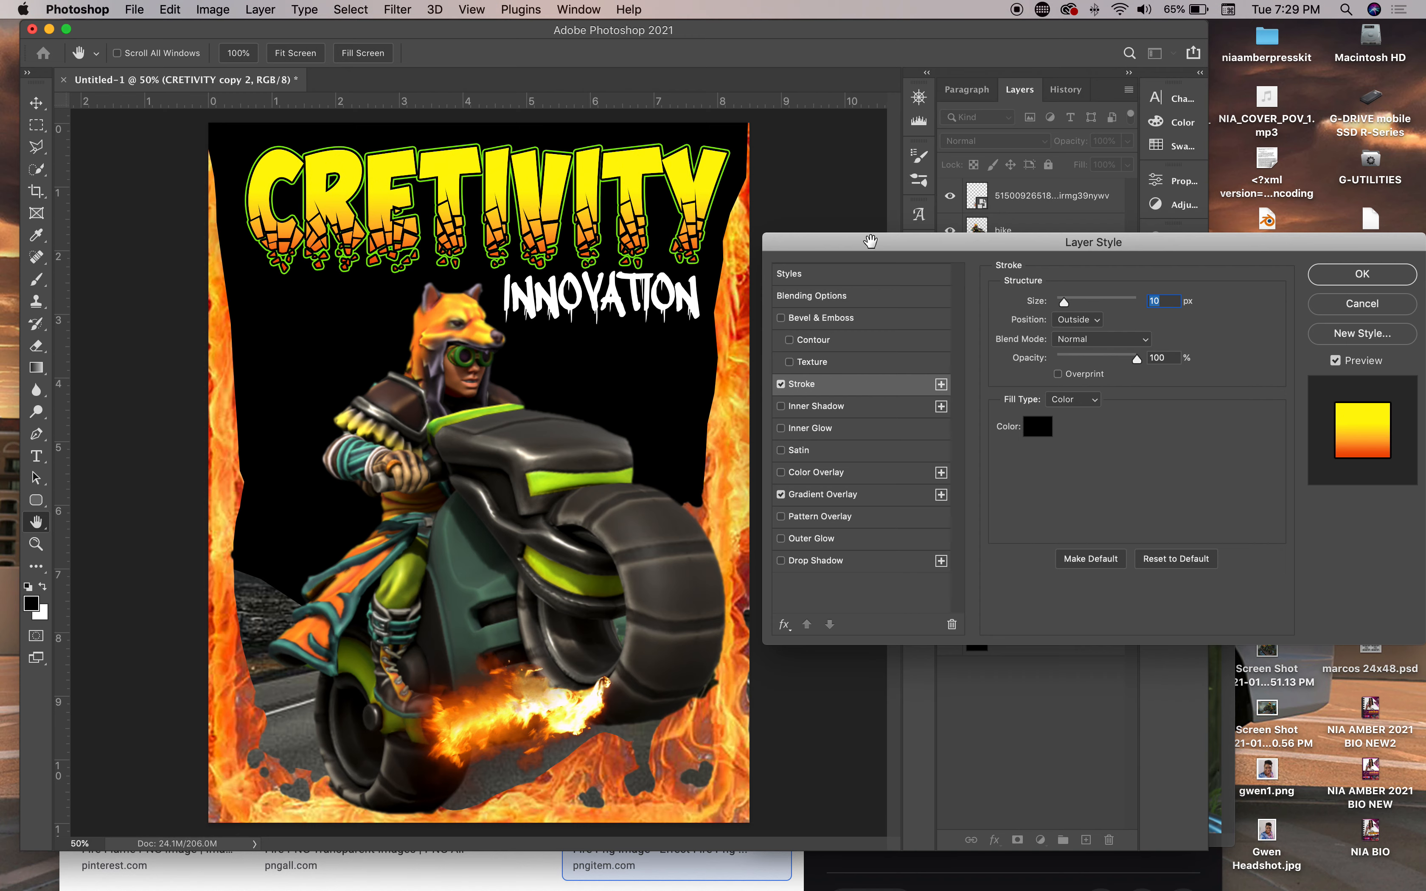
click(1397, 273)
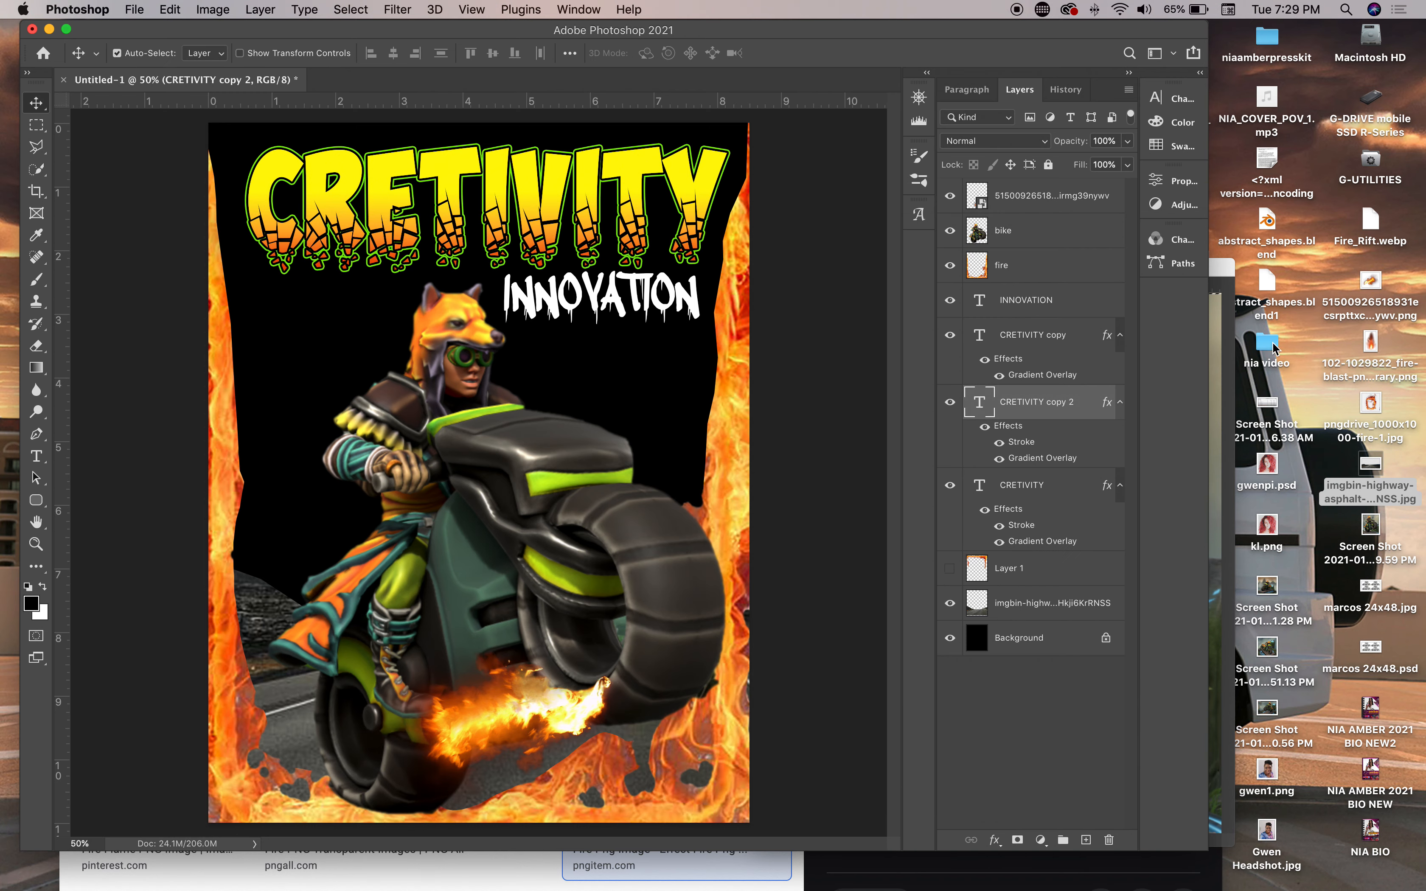
Switch to Chrome and search Google Images for "fire CITY png"
click(1072, 487)
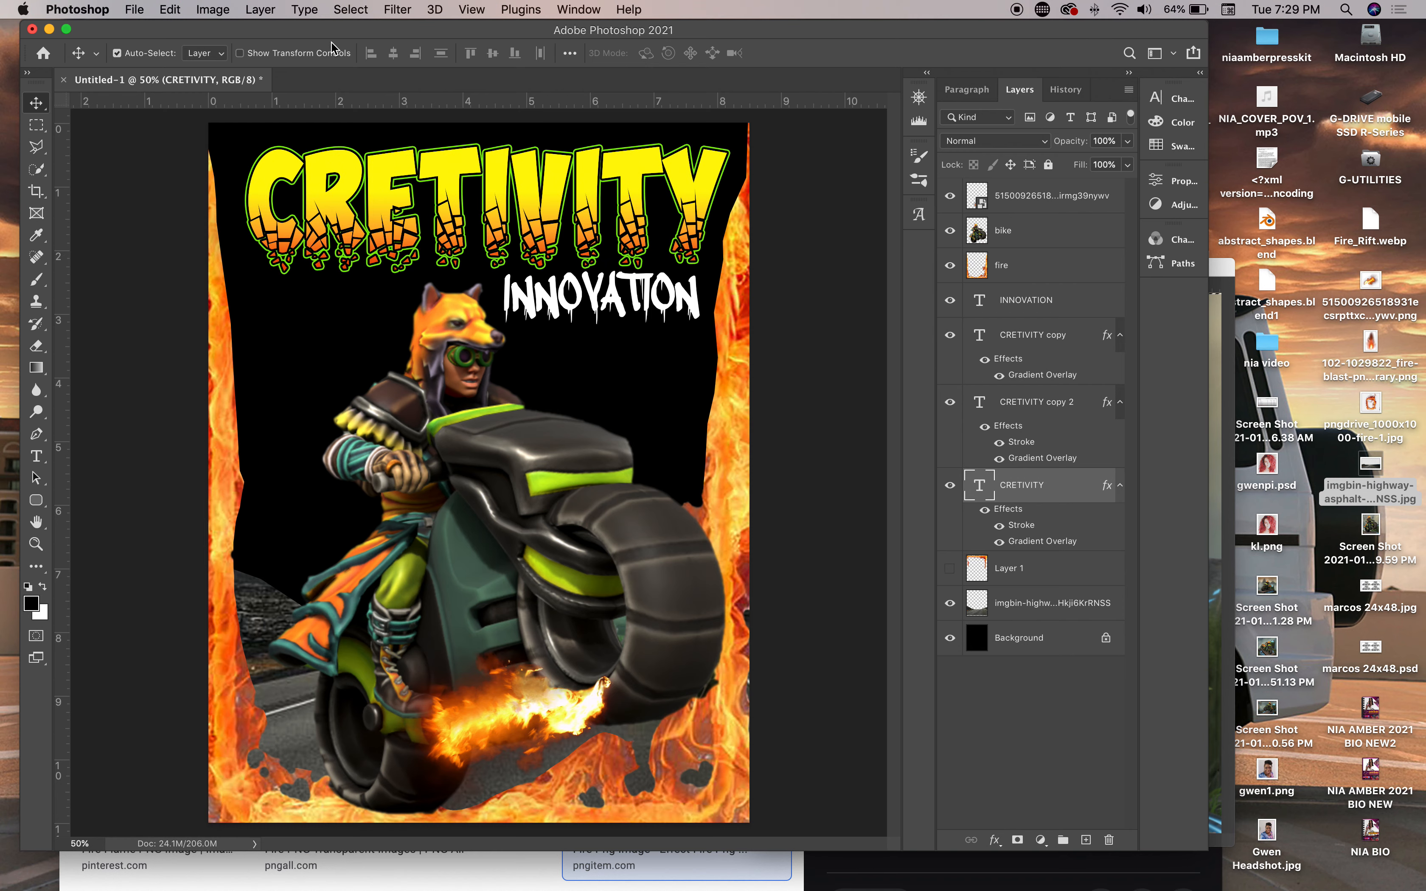
drag(324, 39, 520, 39)
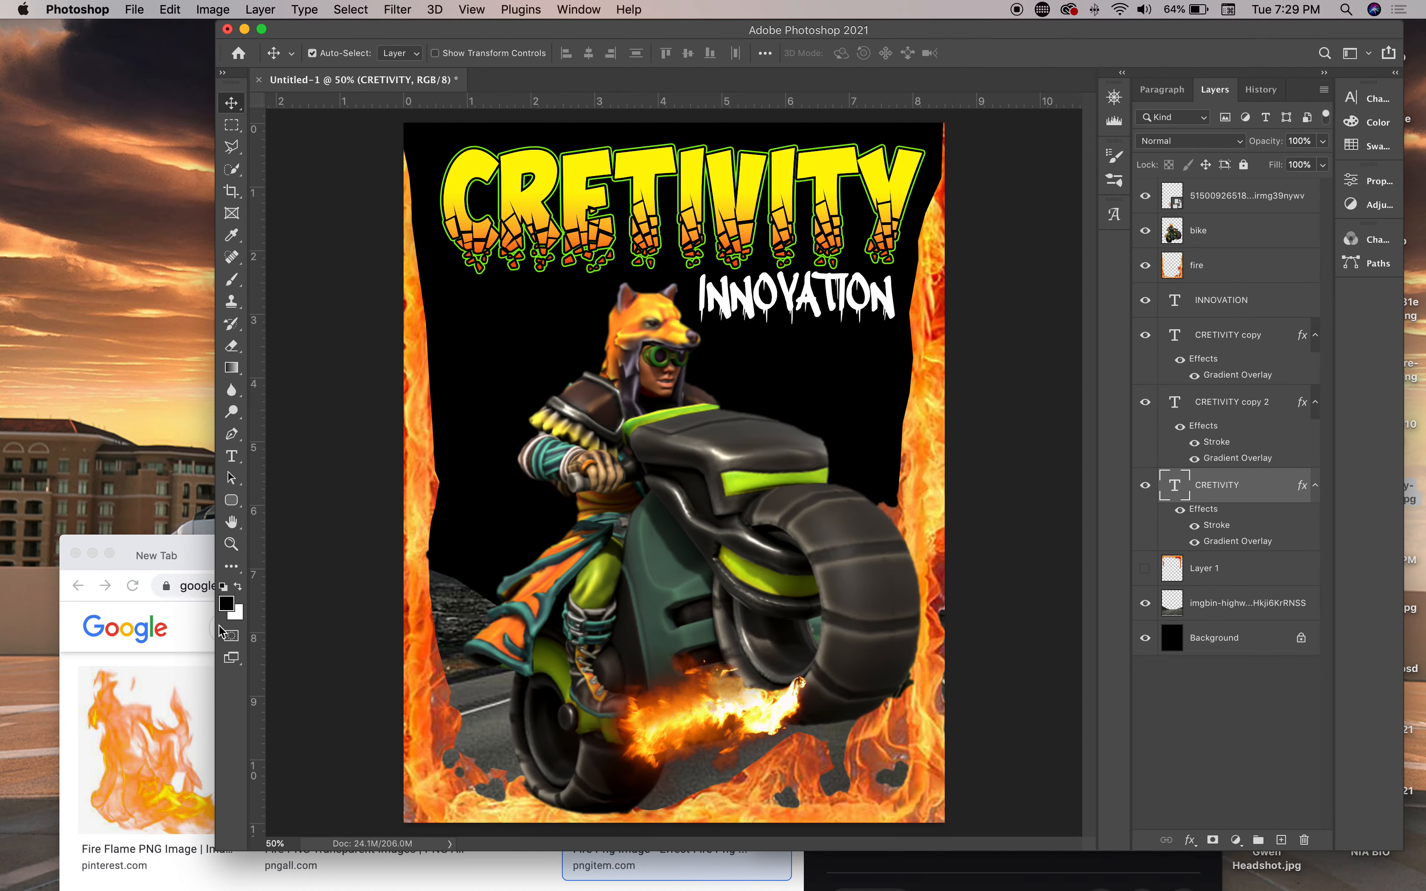
click(202, 651)
drag(1161, 554, 1148, 150)
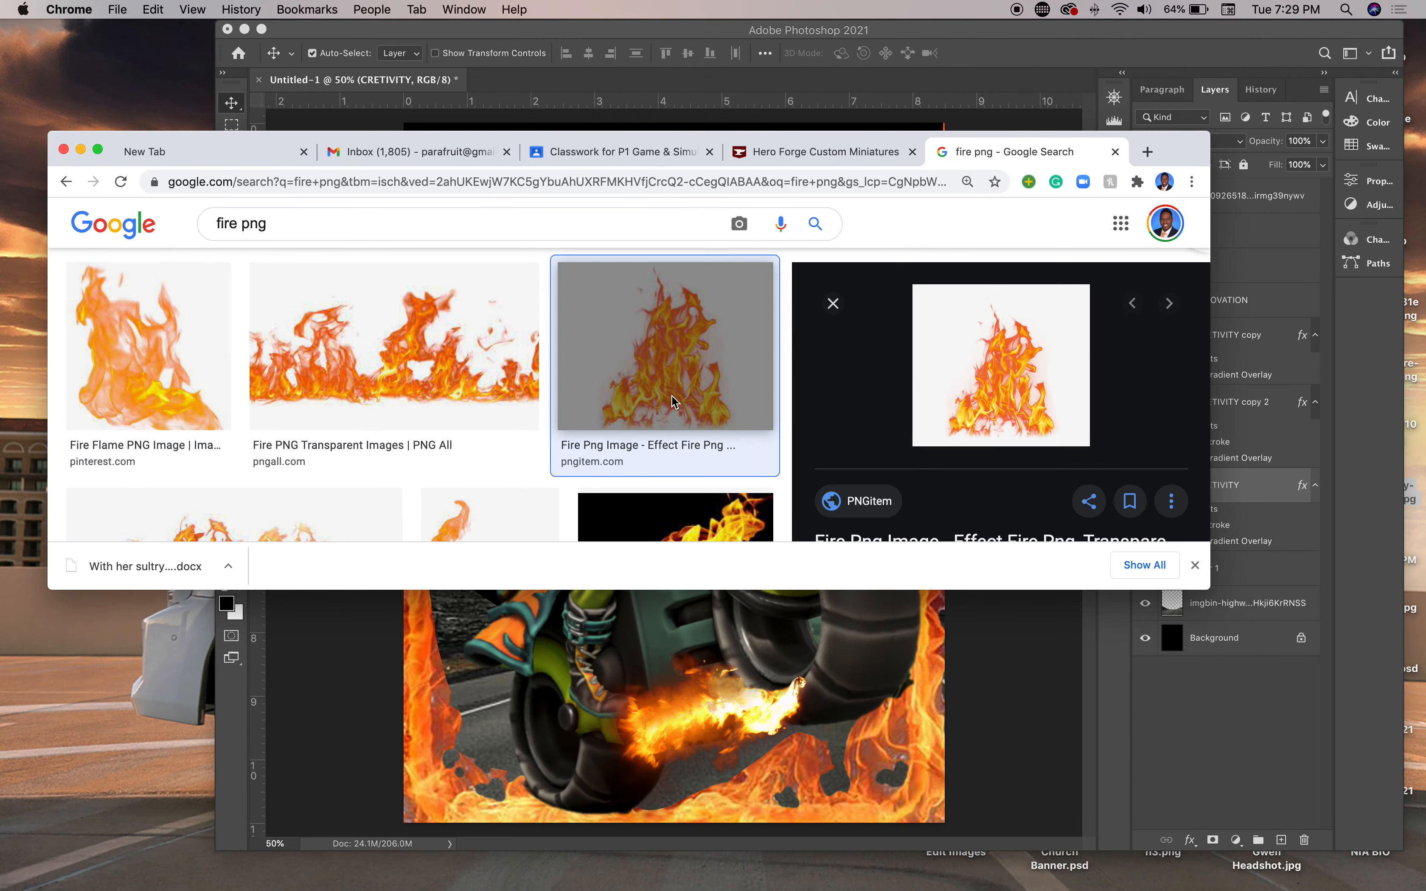
scroll(665, 466, up, 3)
click(238, 245)
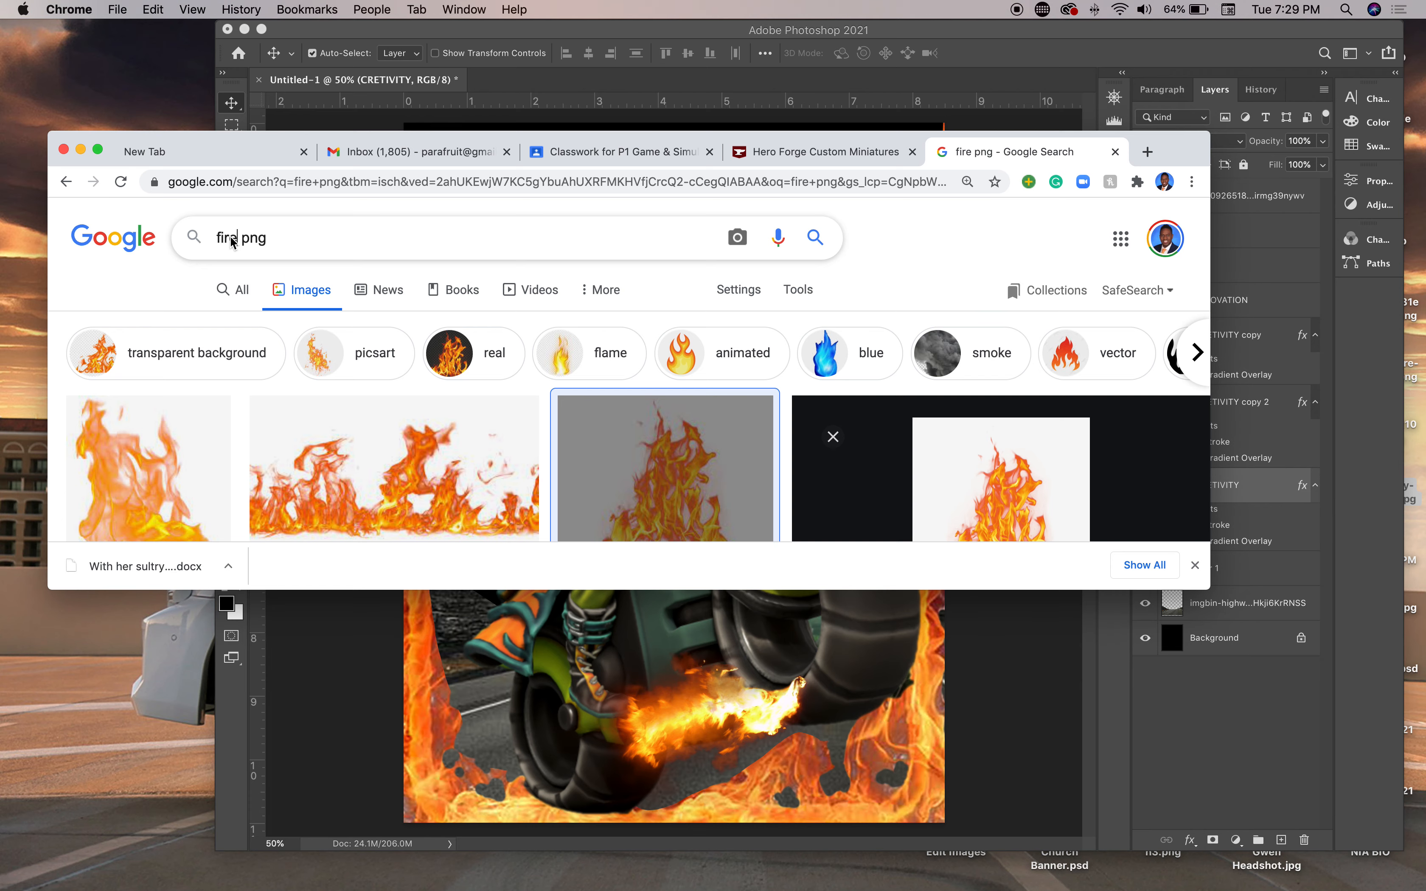
text(CITY)
key(Return)
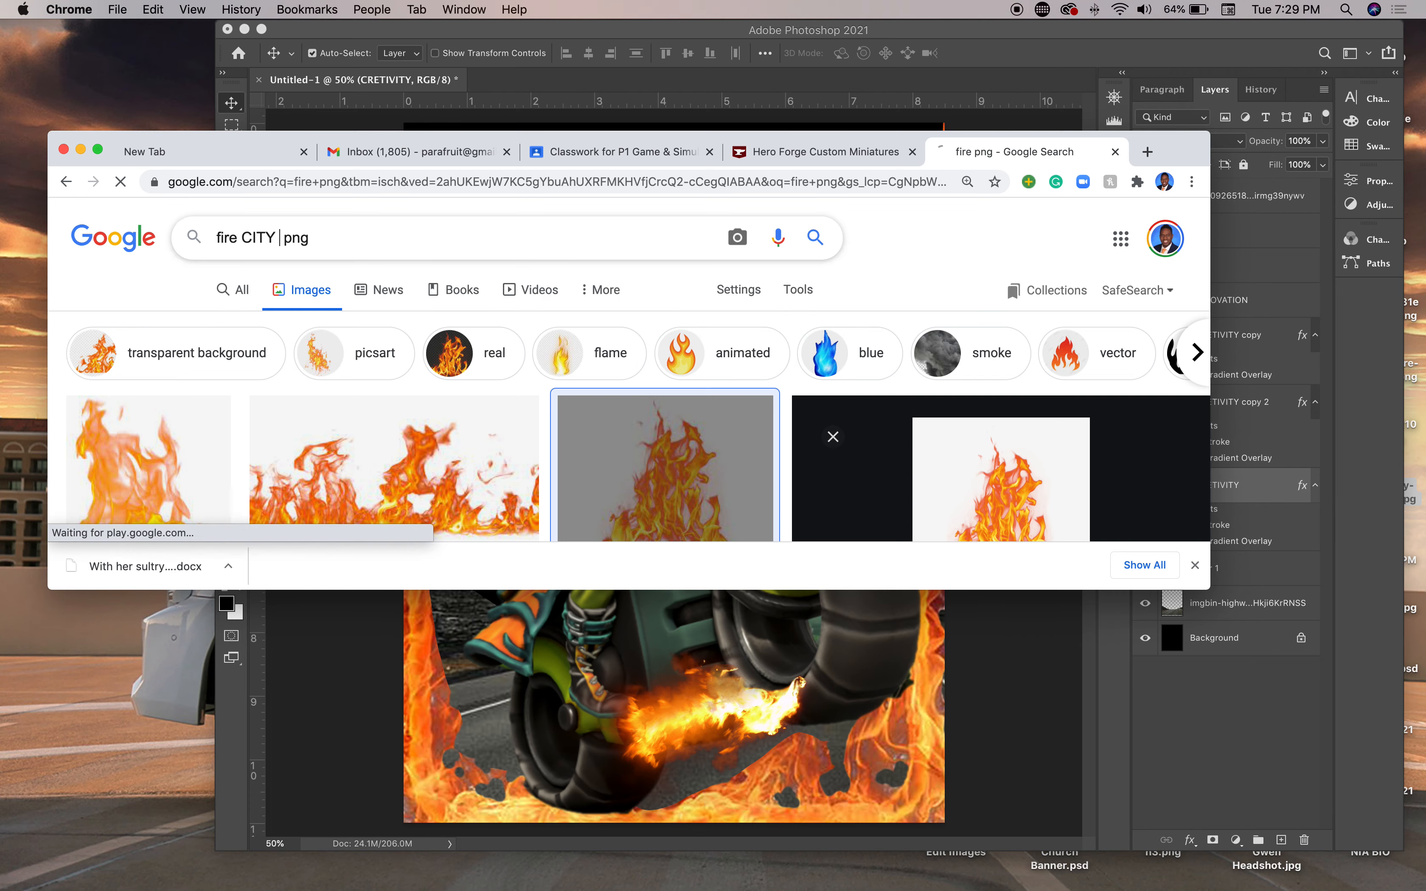
Find the kindpng Fire City Pixel Art image in the search results and save it to the desktop
scroll(578, 353, down, 2)
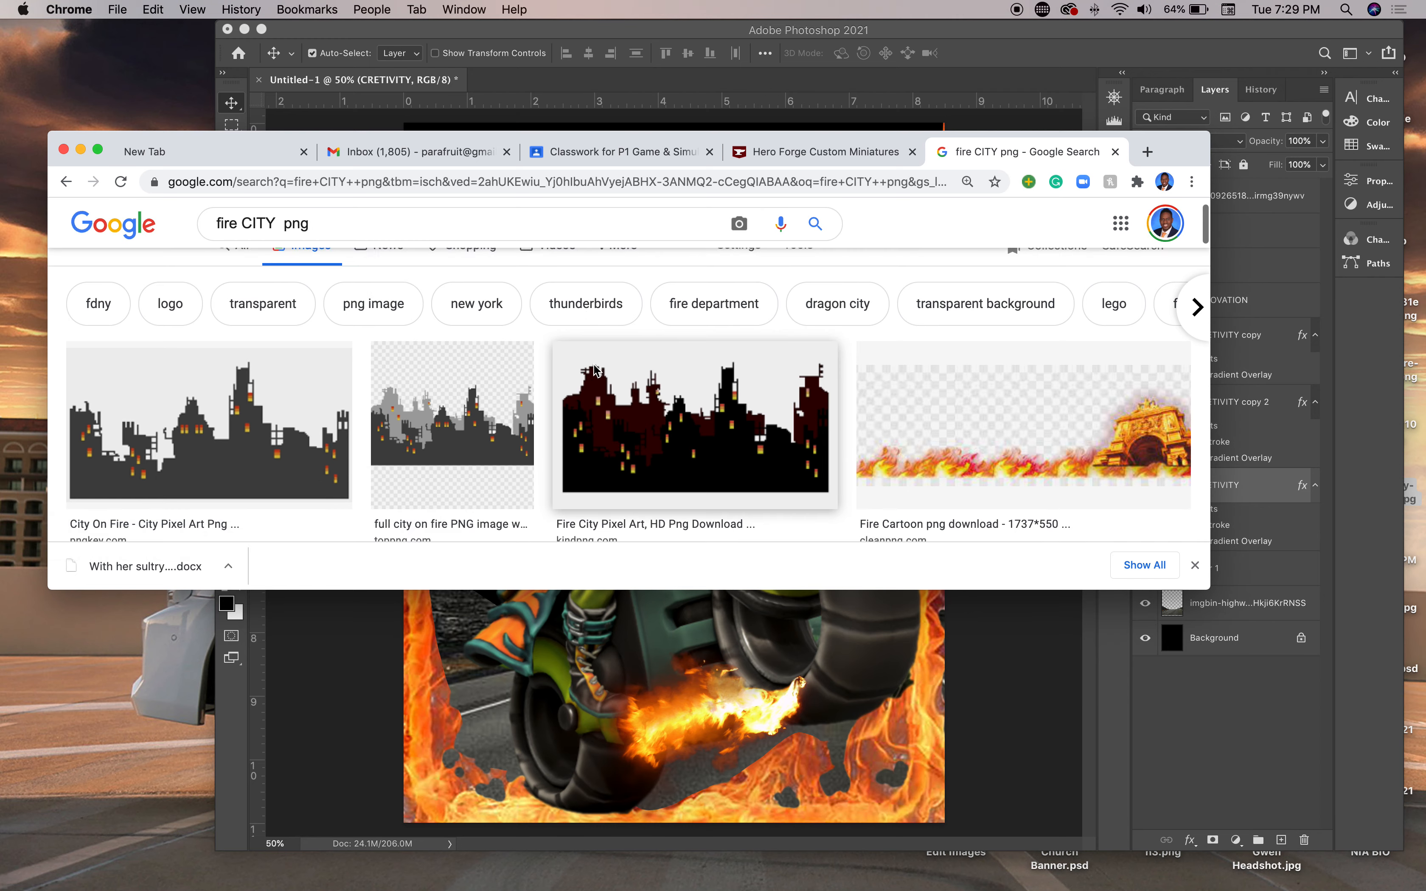
scroll(598, 383, down, 3)
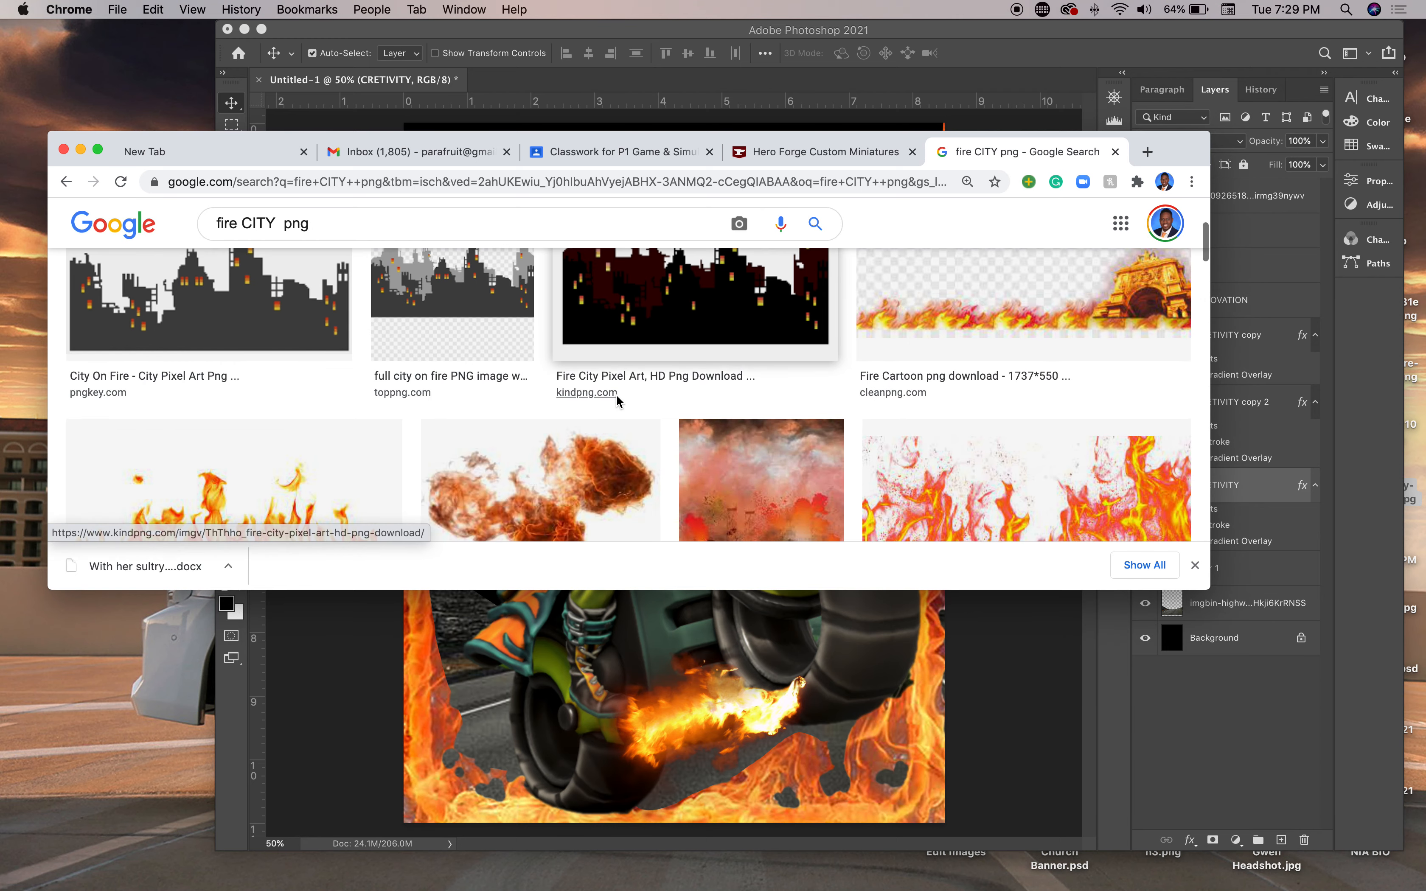
scroll(638, 378, up, 3)
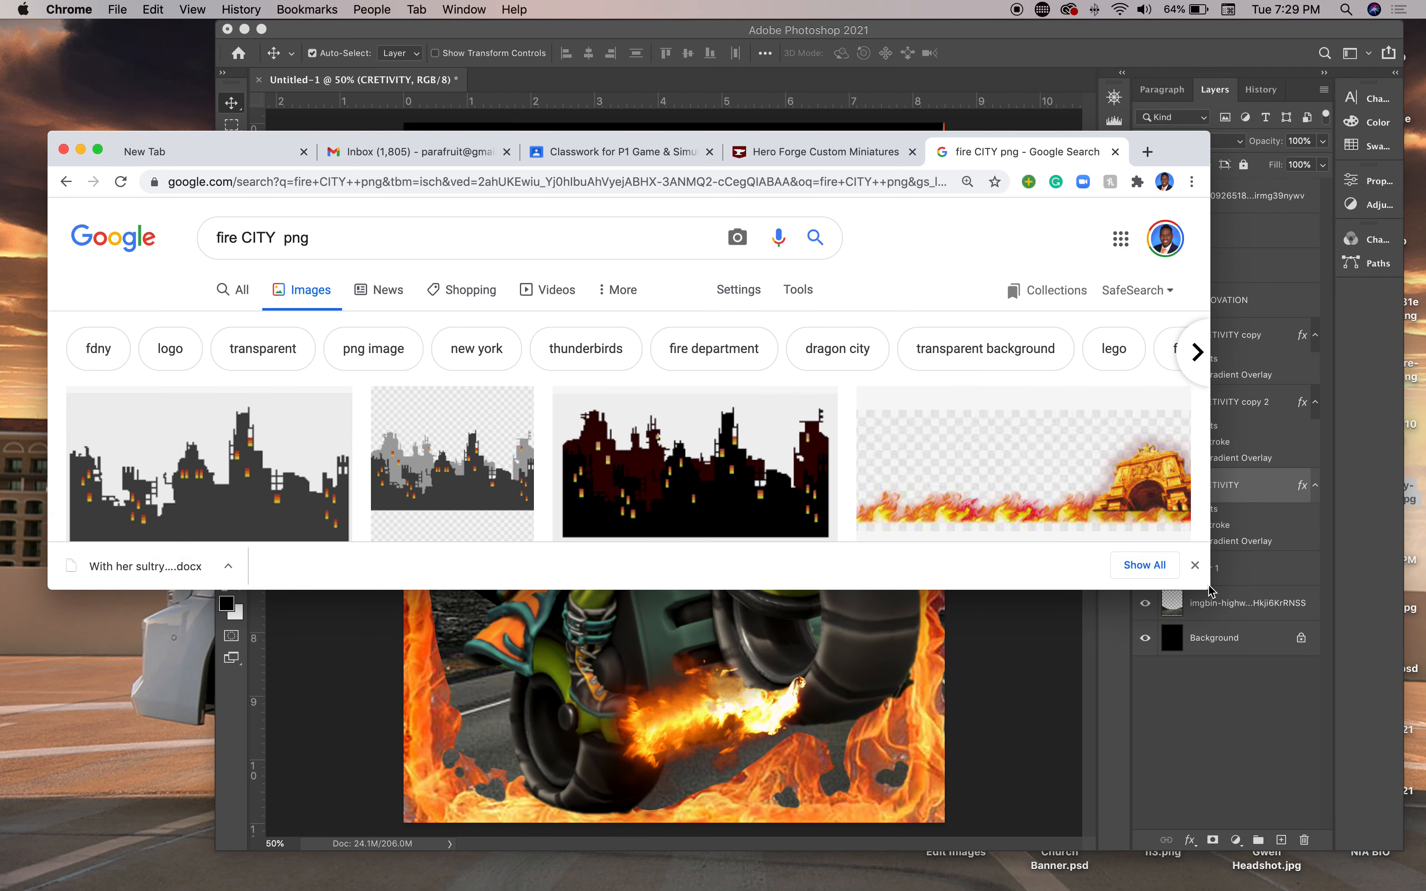
drag(1208, 591, 1133, 814)
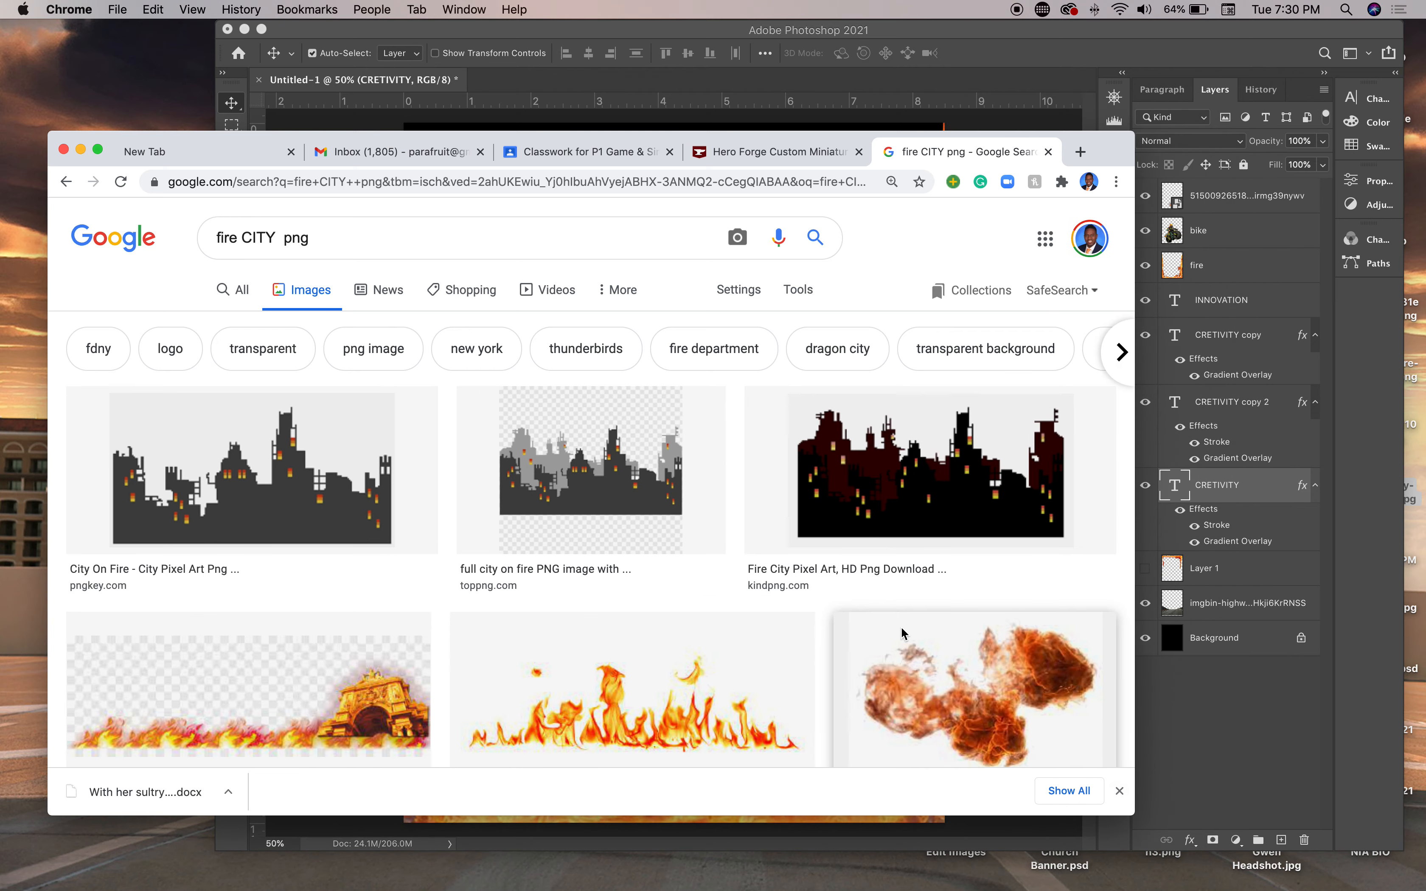
scroll(902, 628, down, 3)
scroll(901, 630, down, 5)
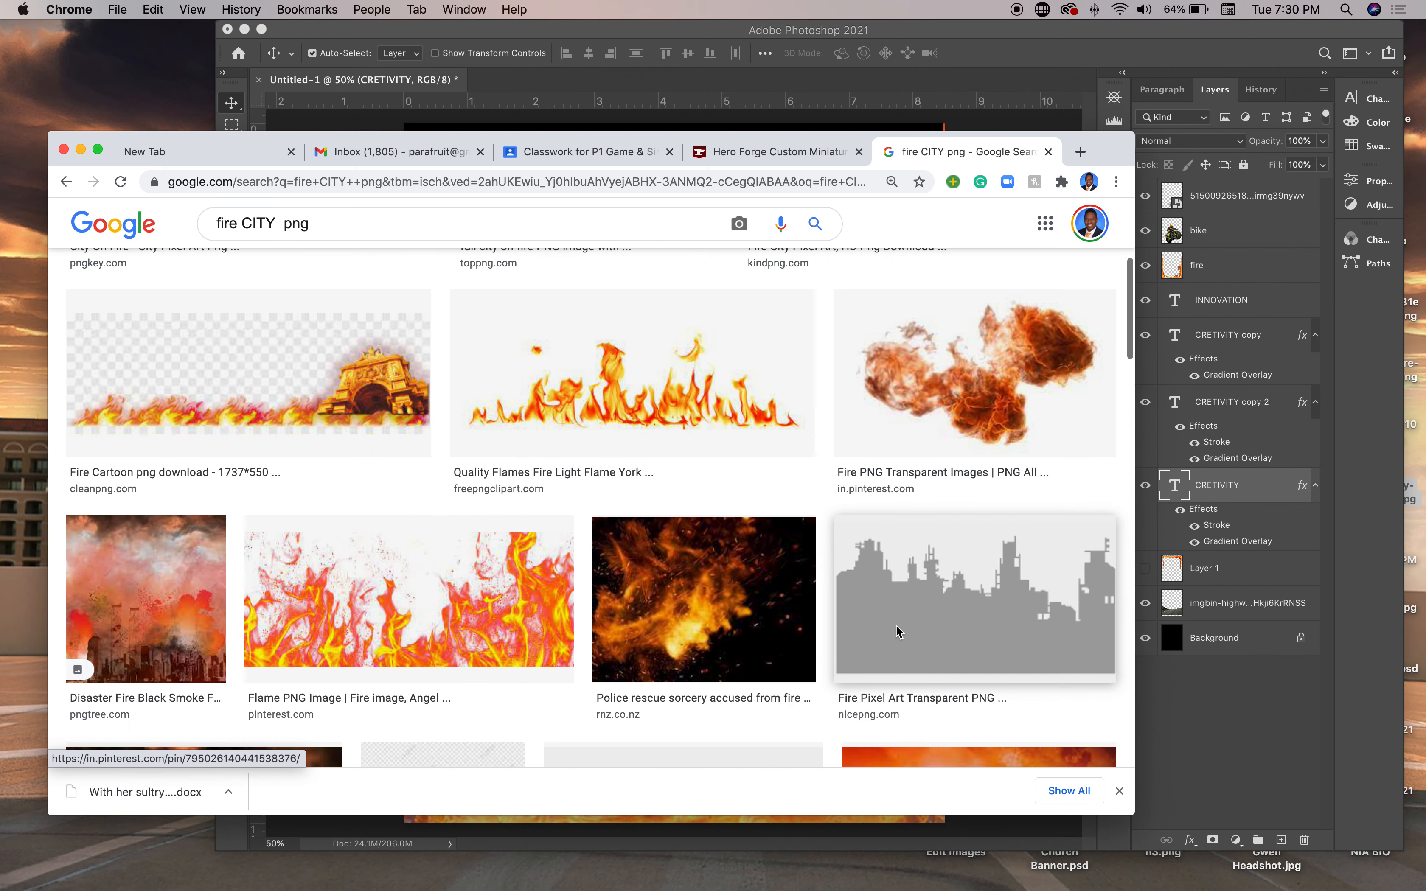
scroll(897, 626, down, 6)
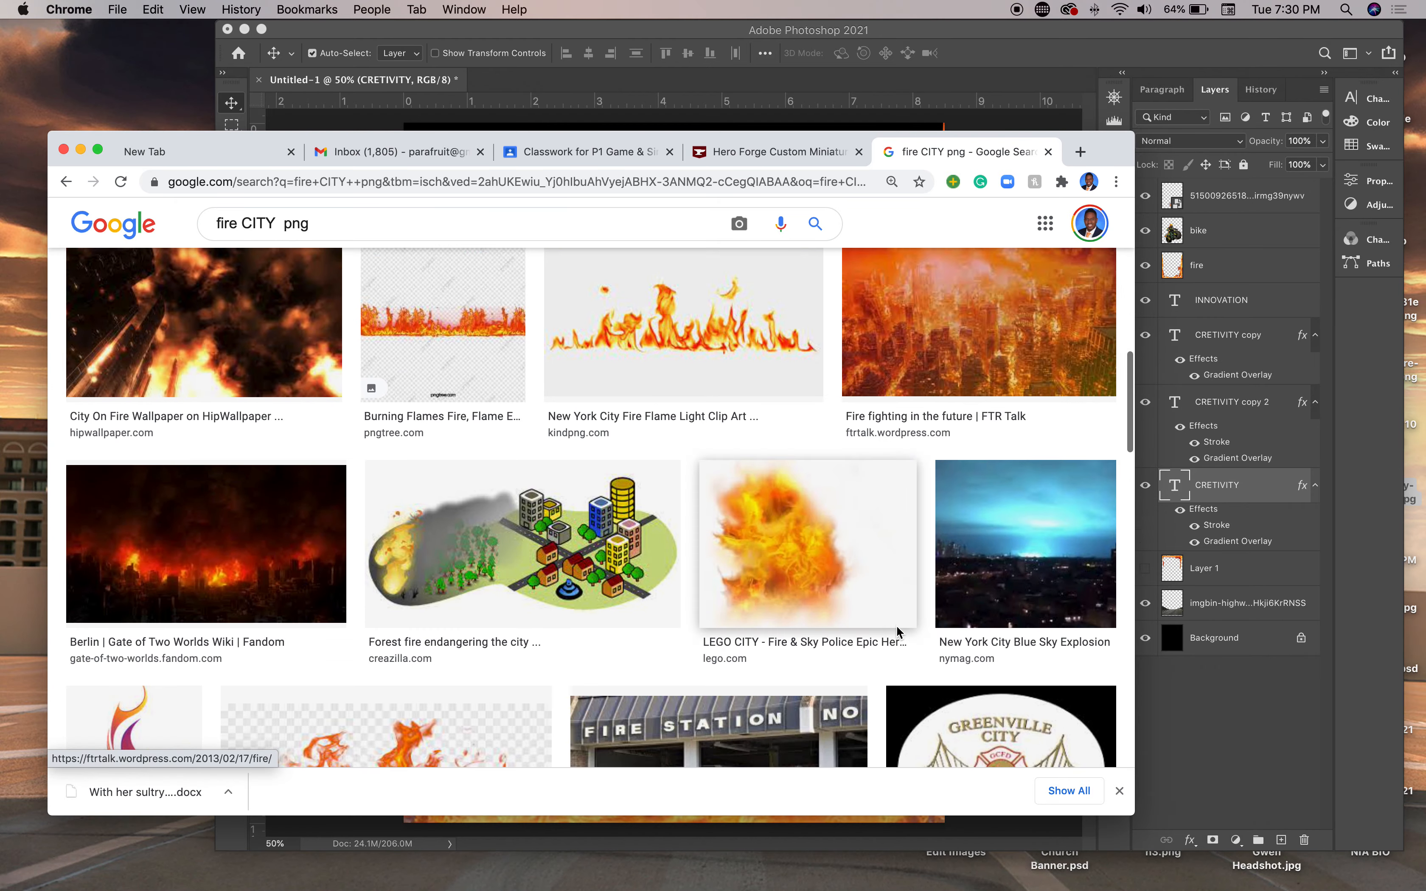
scroll(897, 627, up, 1)
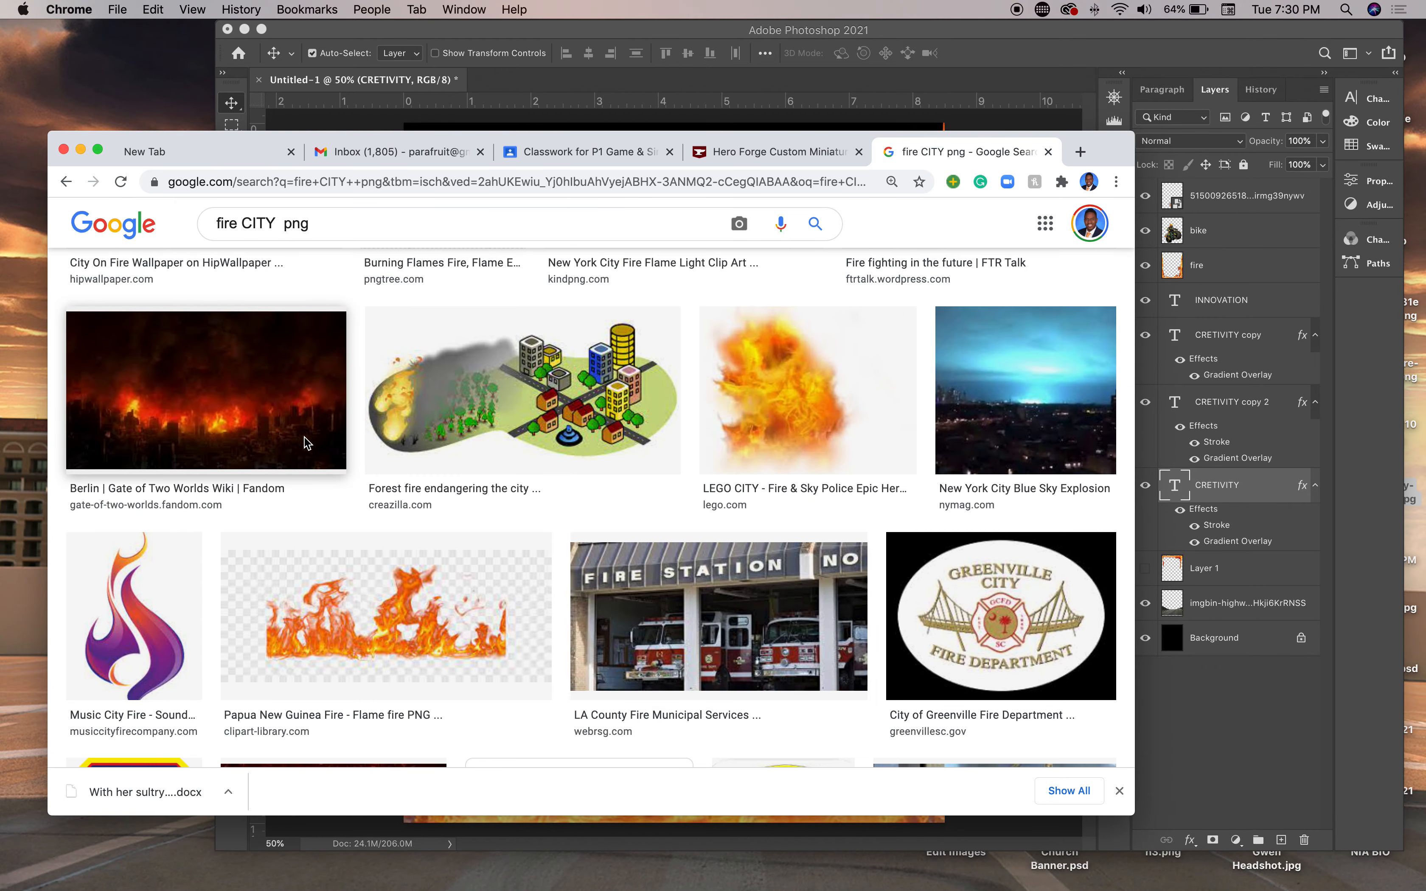
scroll(683, 559, up, 5)
scroll(682, 559, up, 5)
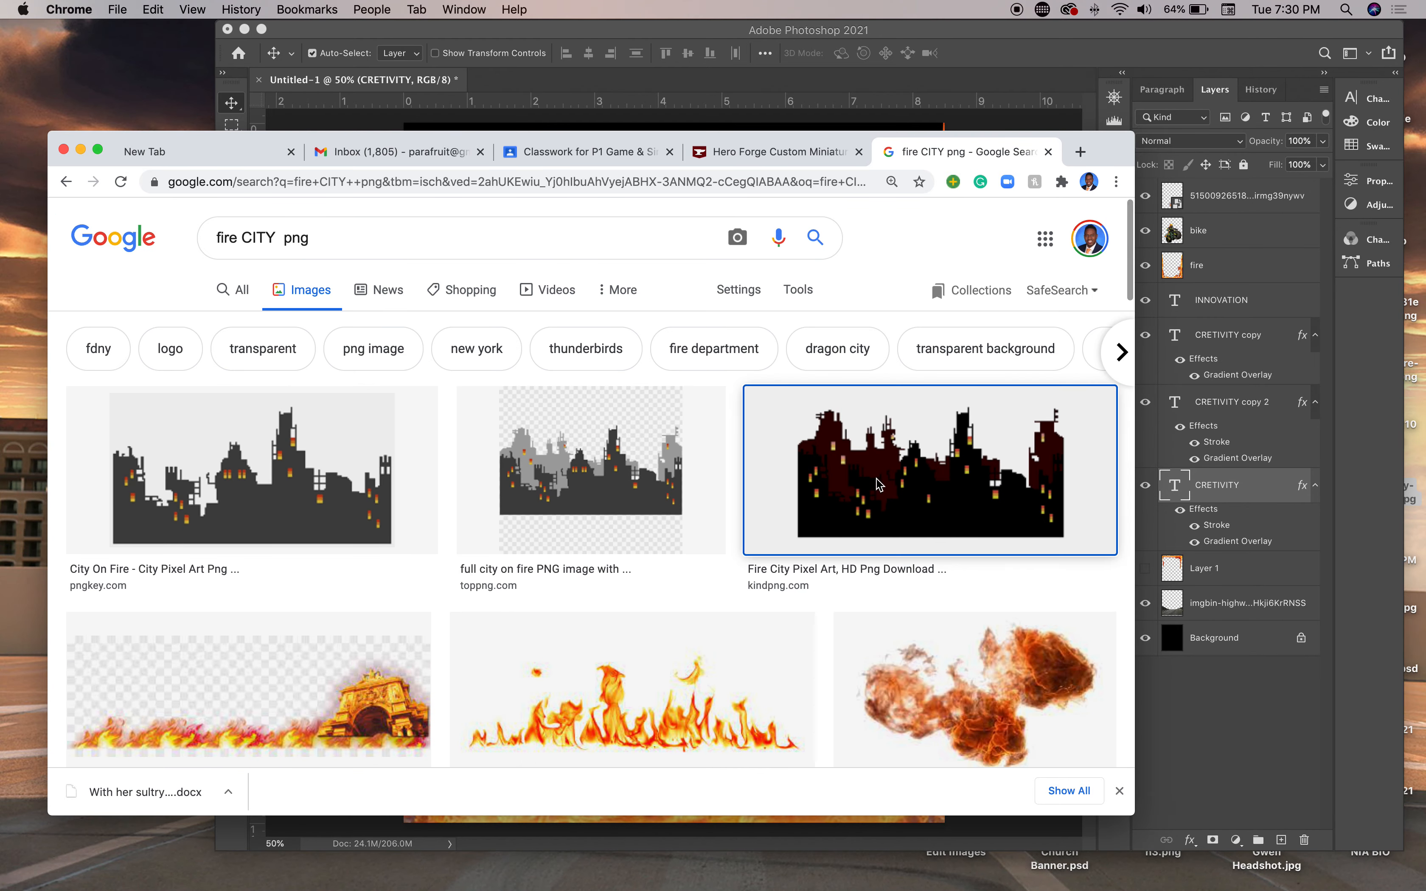
click(873, 488)
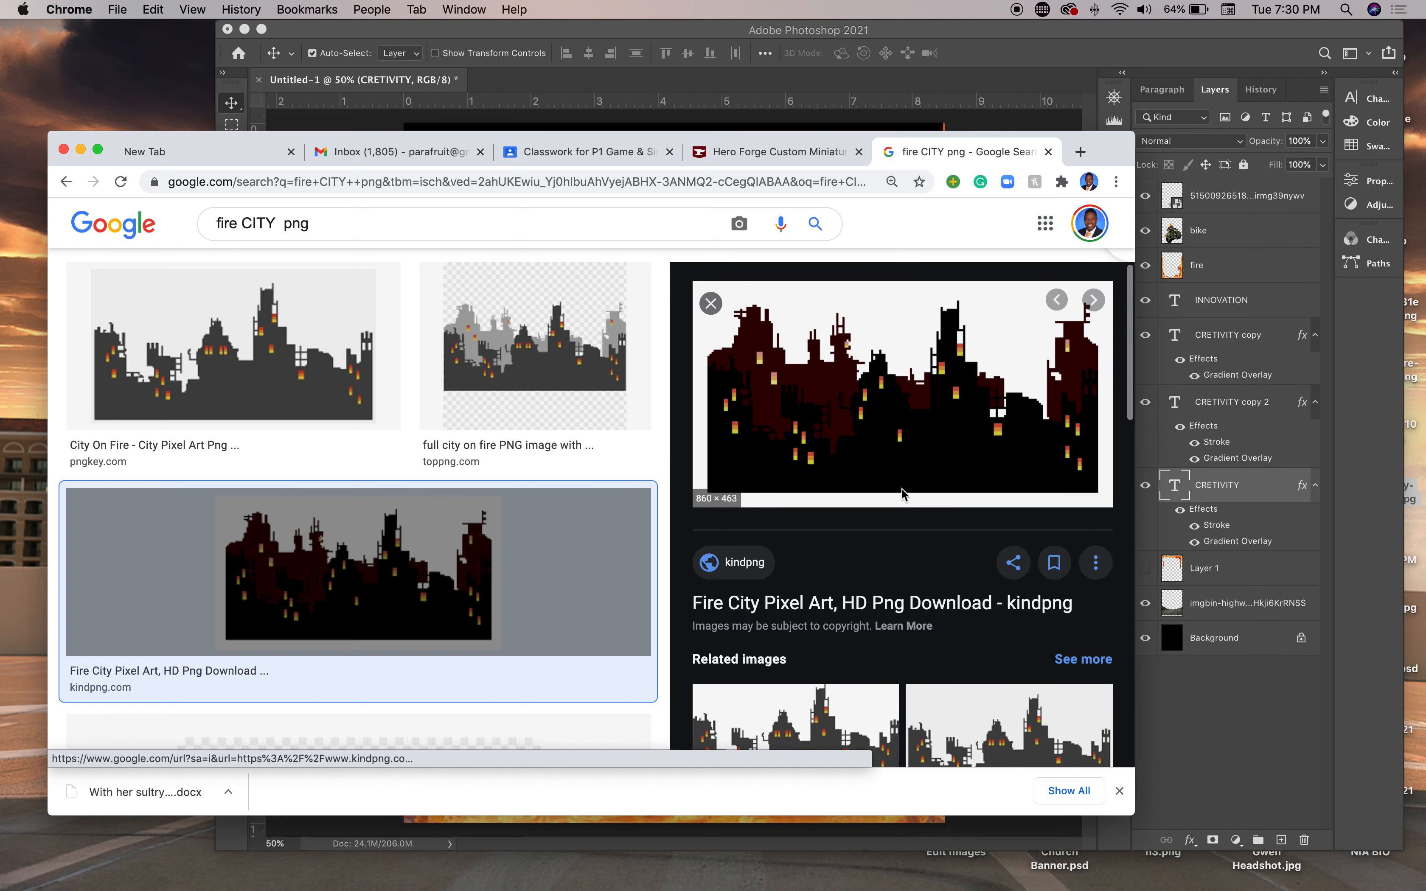
drag(902, 488, 102, 94)
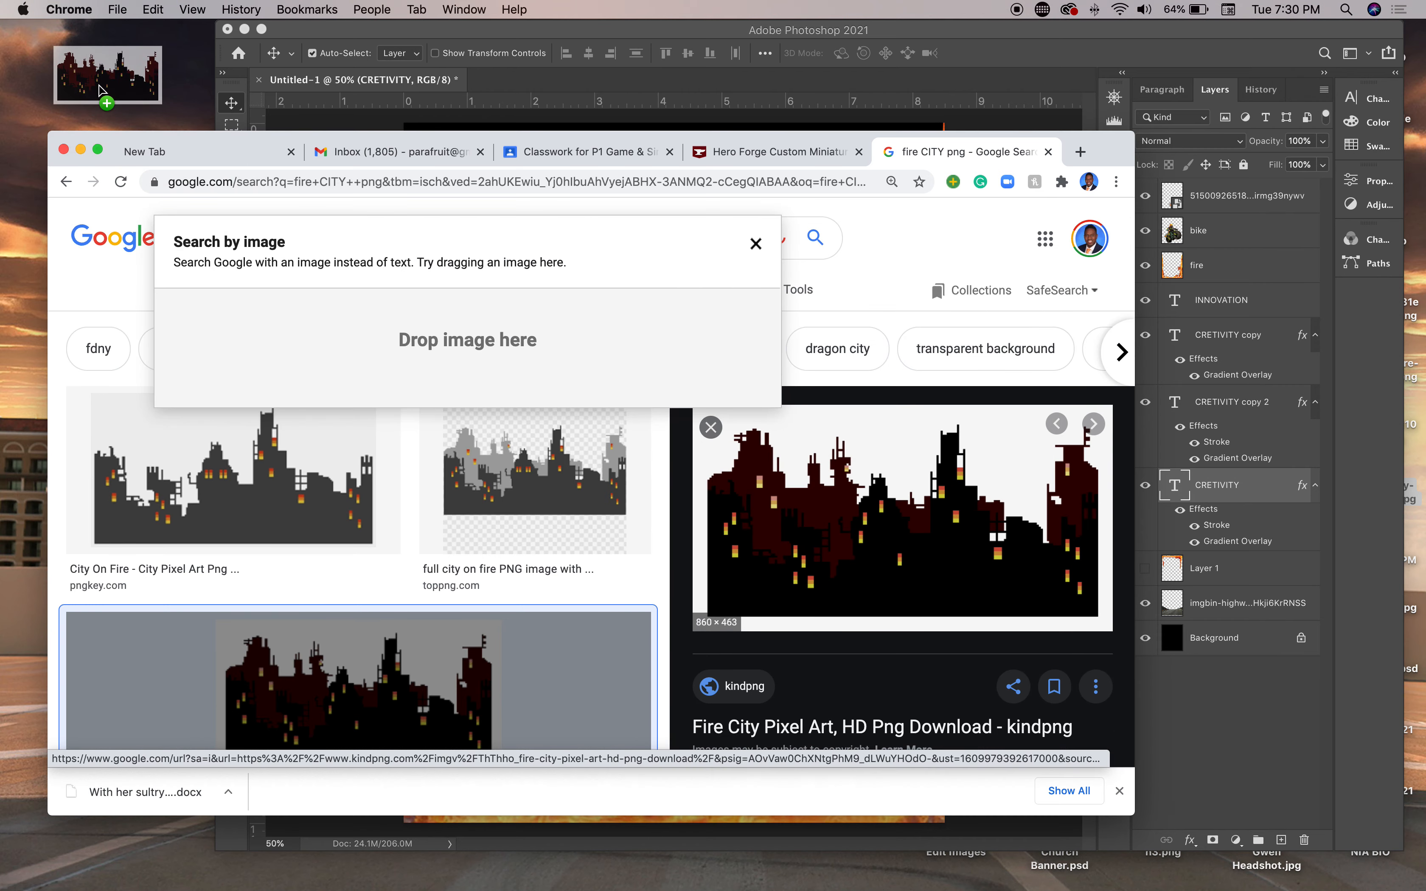
Find the Attack on Berlin burning city image among the related images and save it to the desktop
scroll(557, 535, down, 10)
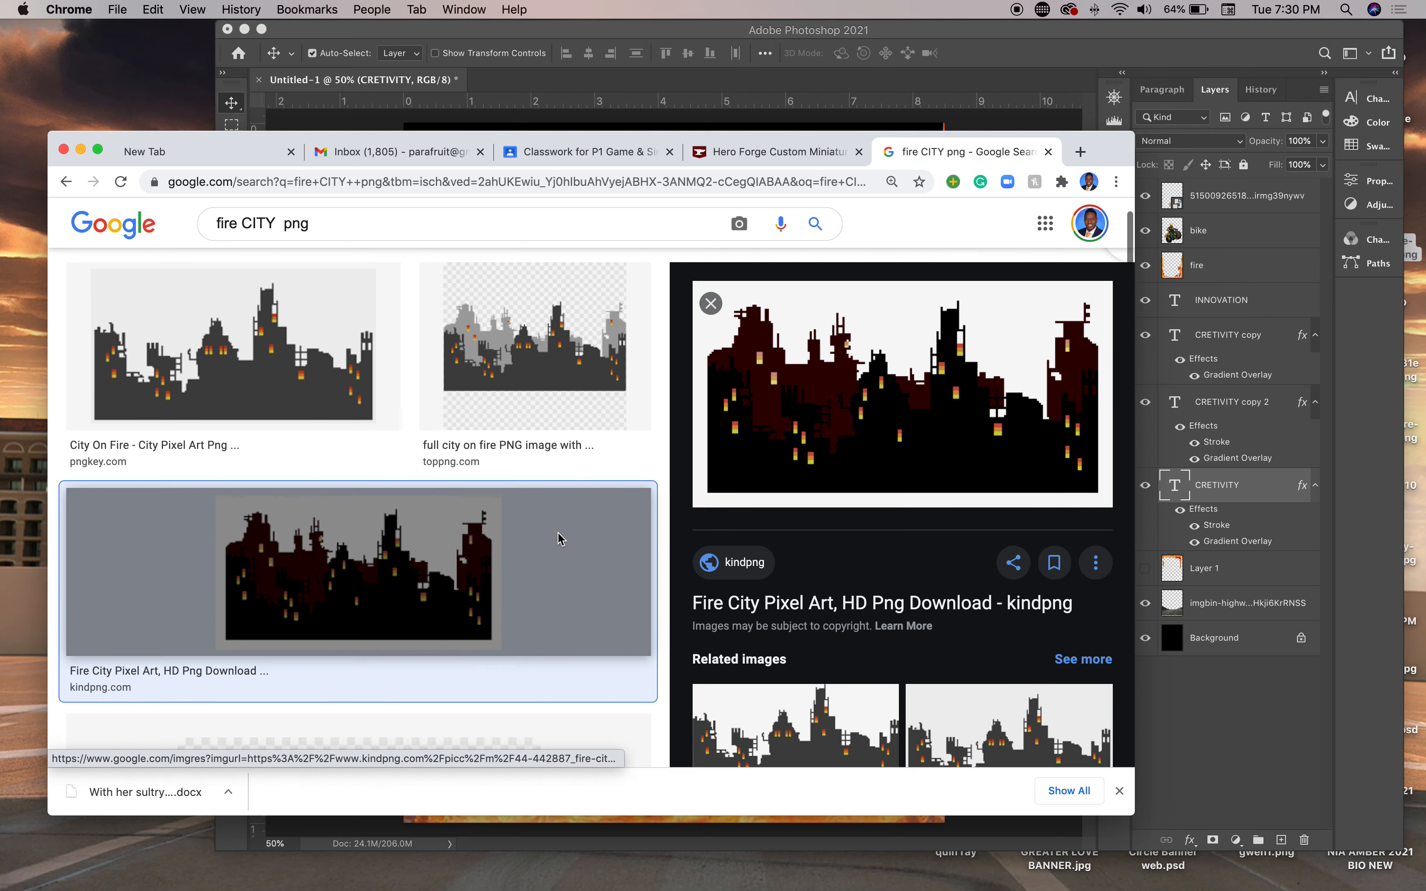
scroll(819, 581, down, 5)
scroll(821, 582, down, 8)
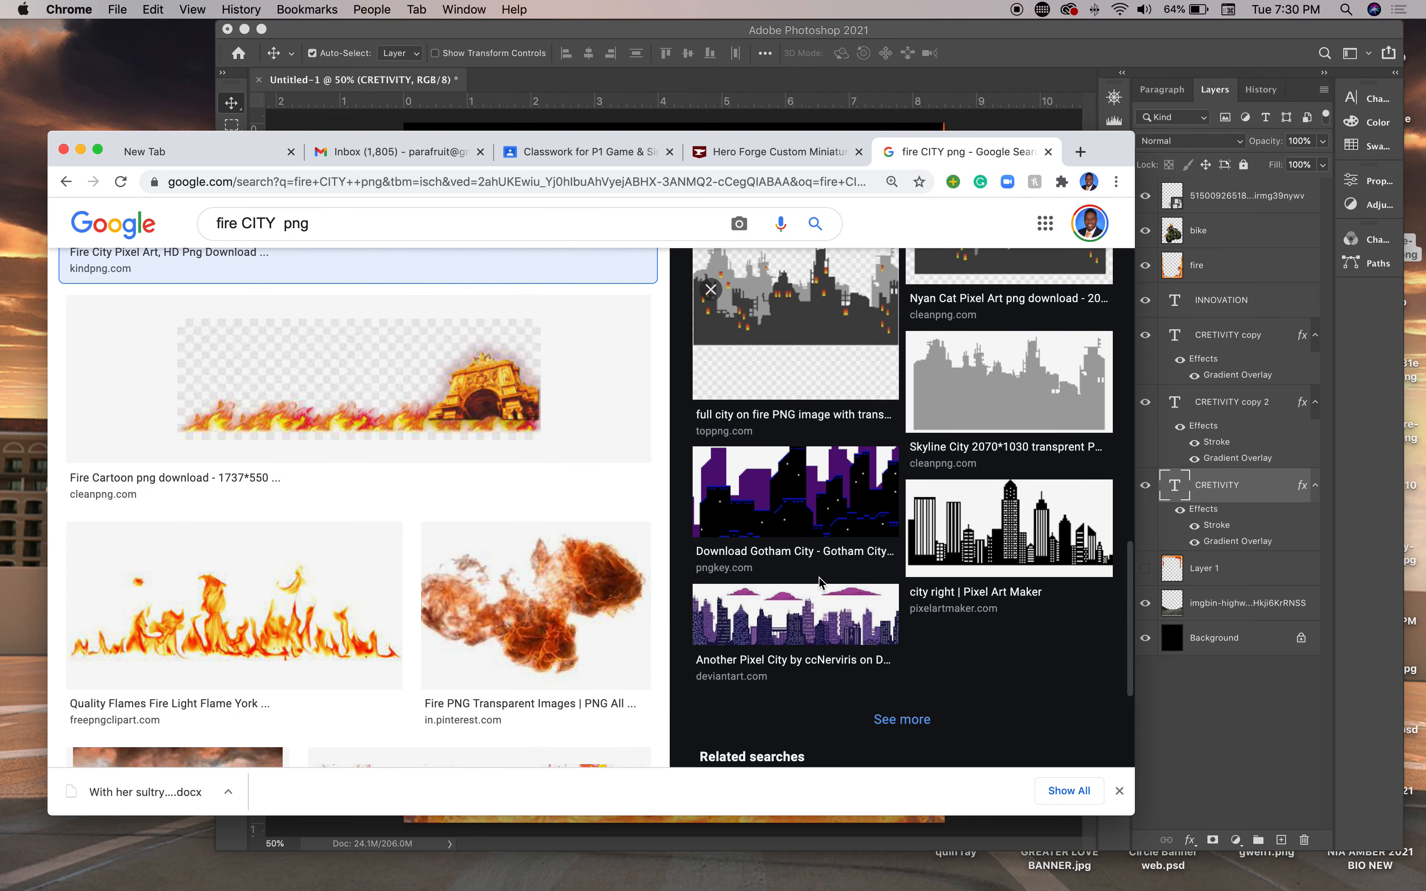
scroll(387, 570, down, 10)
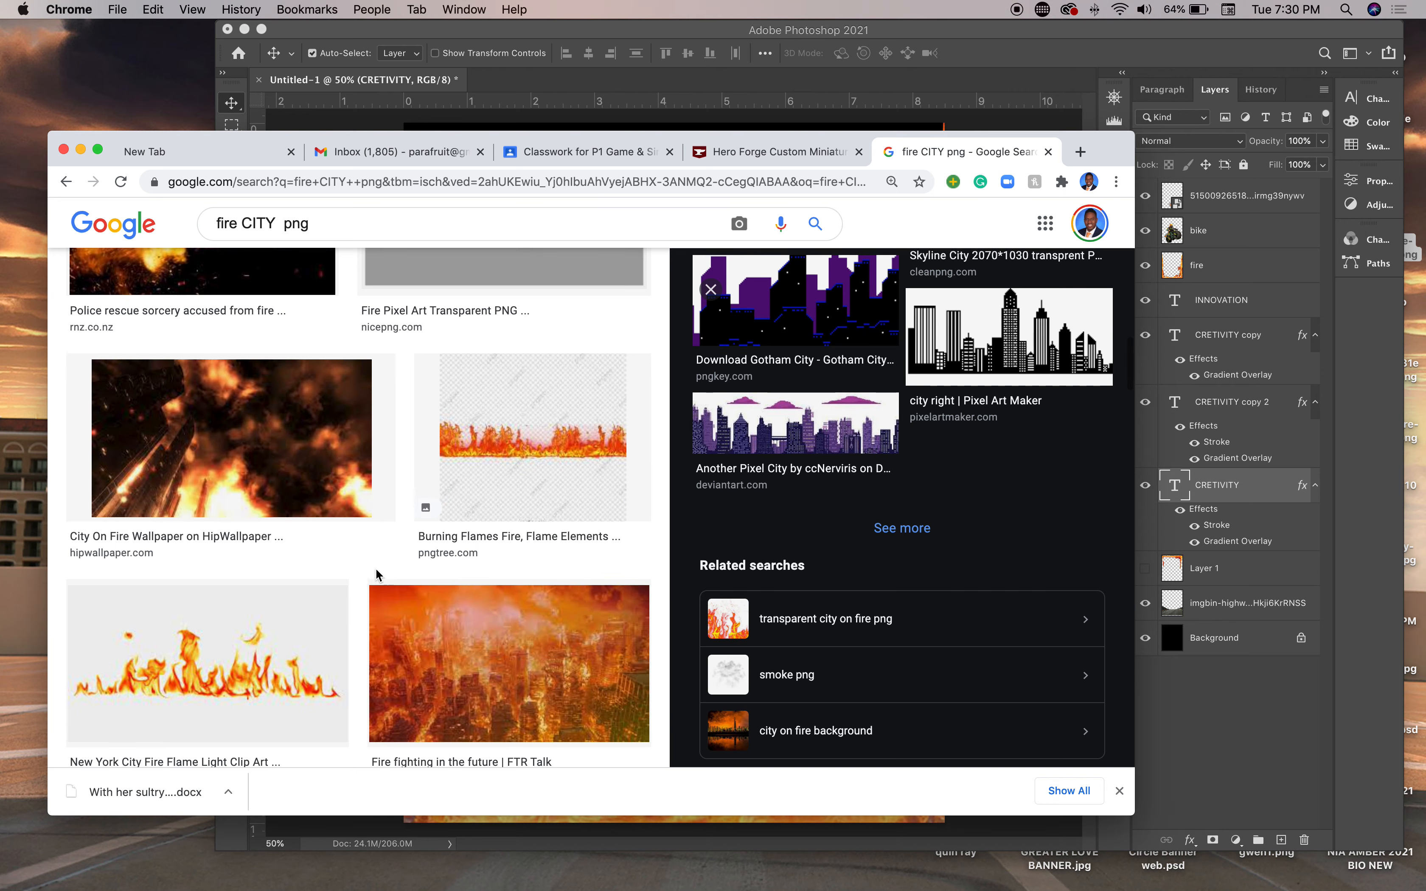
click(290, 429)
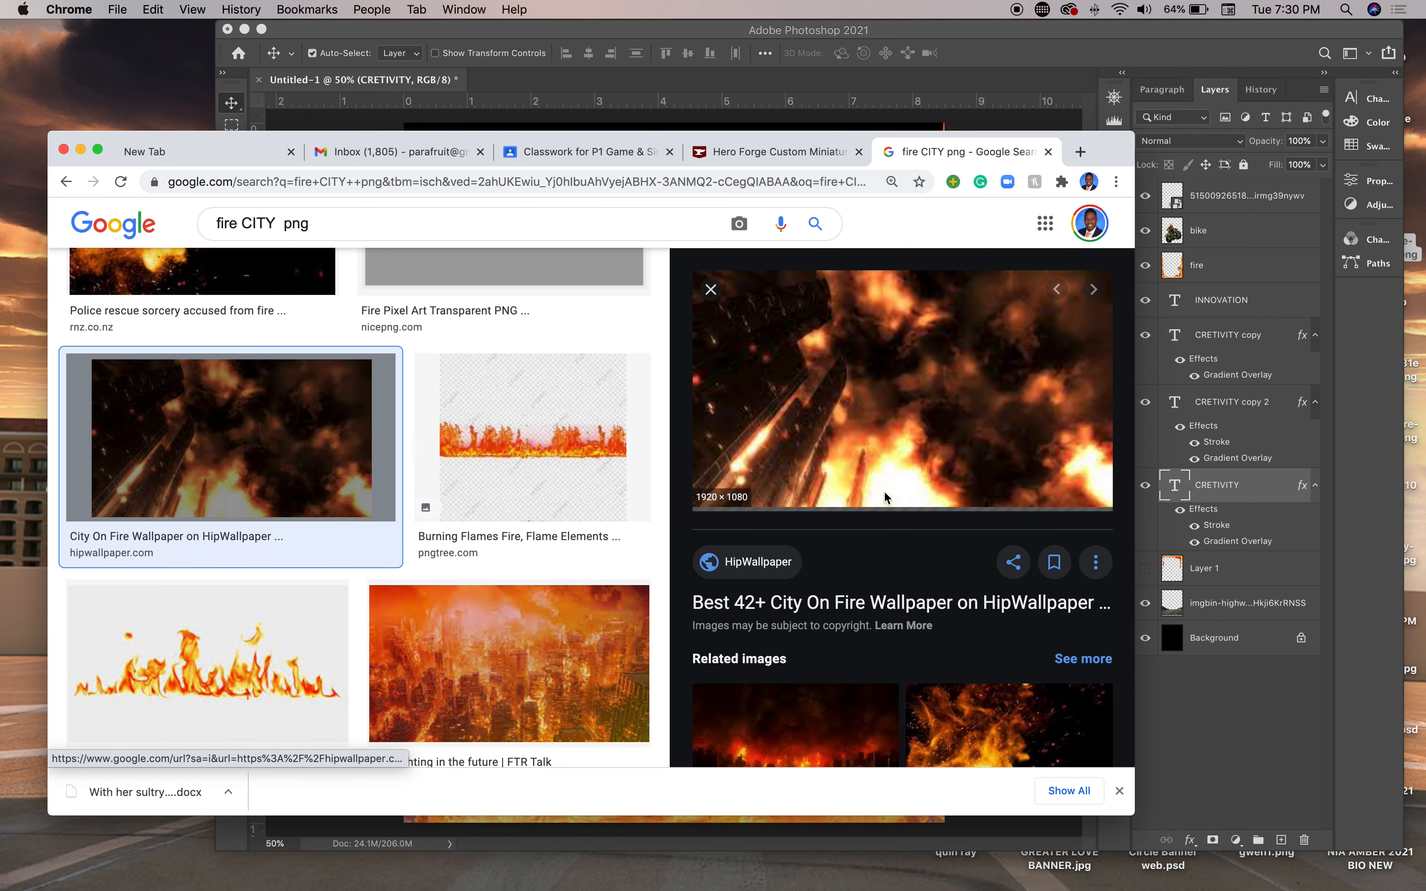
scroll(885, 491, down, 3)
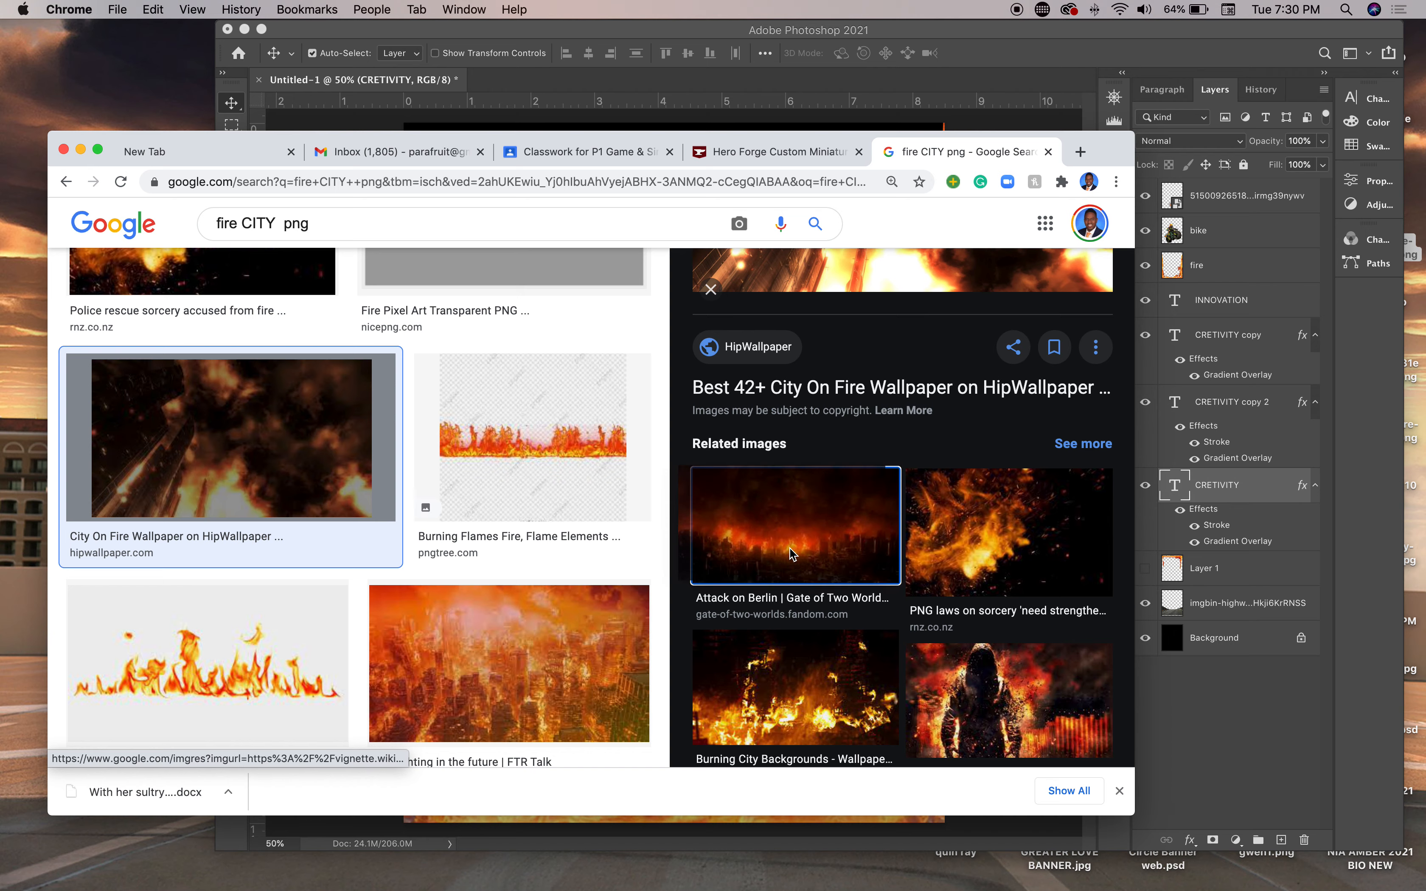
drag(789, 549, 854, 608)
click(834, 557)
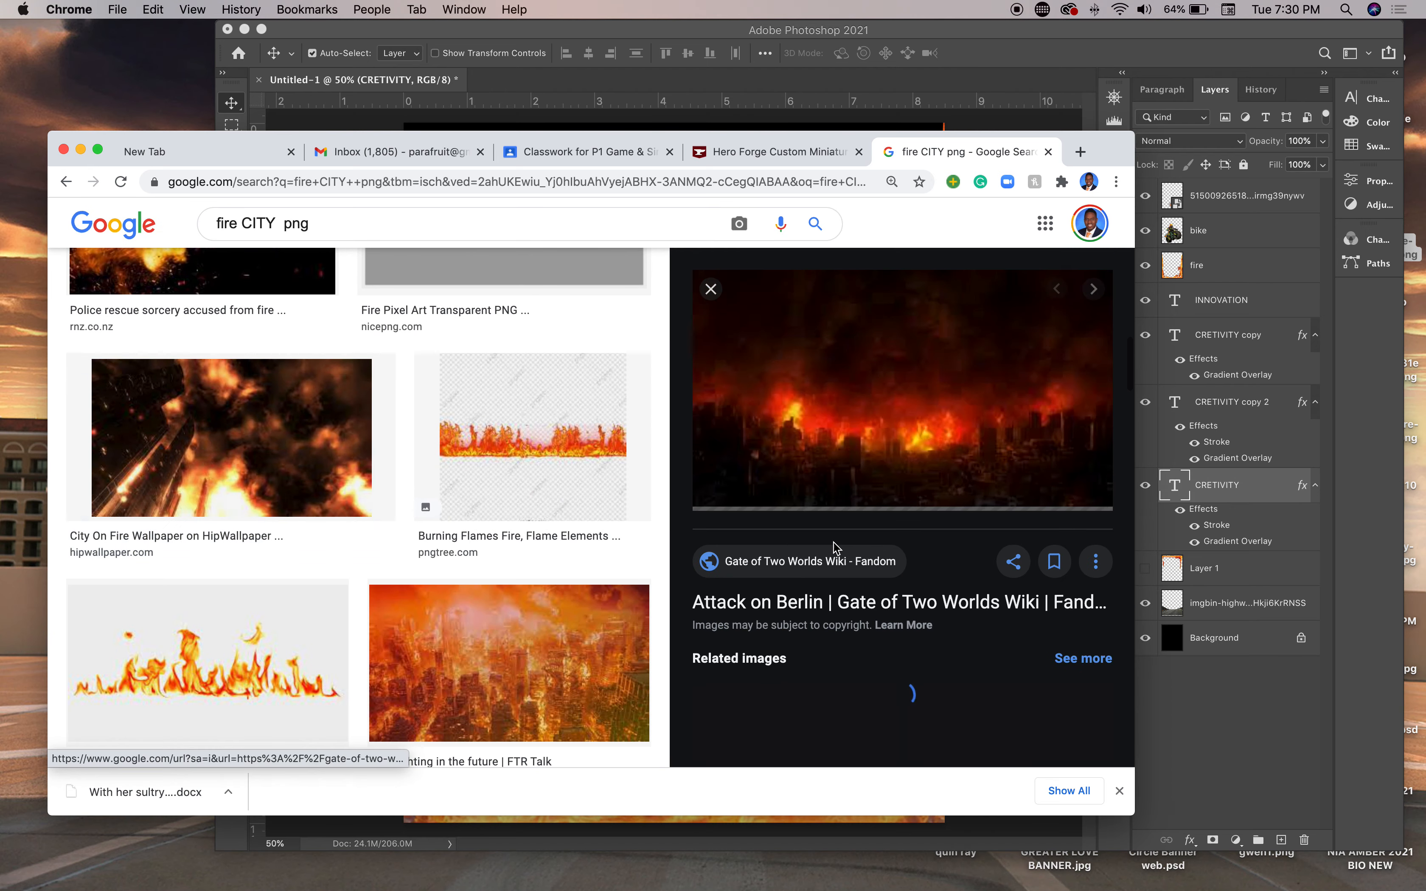
drag(893, 442, 316, 118)
Switch to Photoshop, place the 44-442887 fire-city pixel art PNG in the poster, and raise it to just below the CRETIVITY title
click(325, 117)
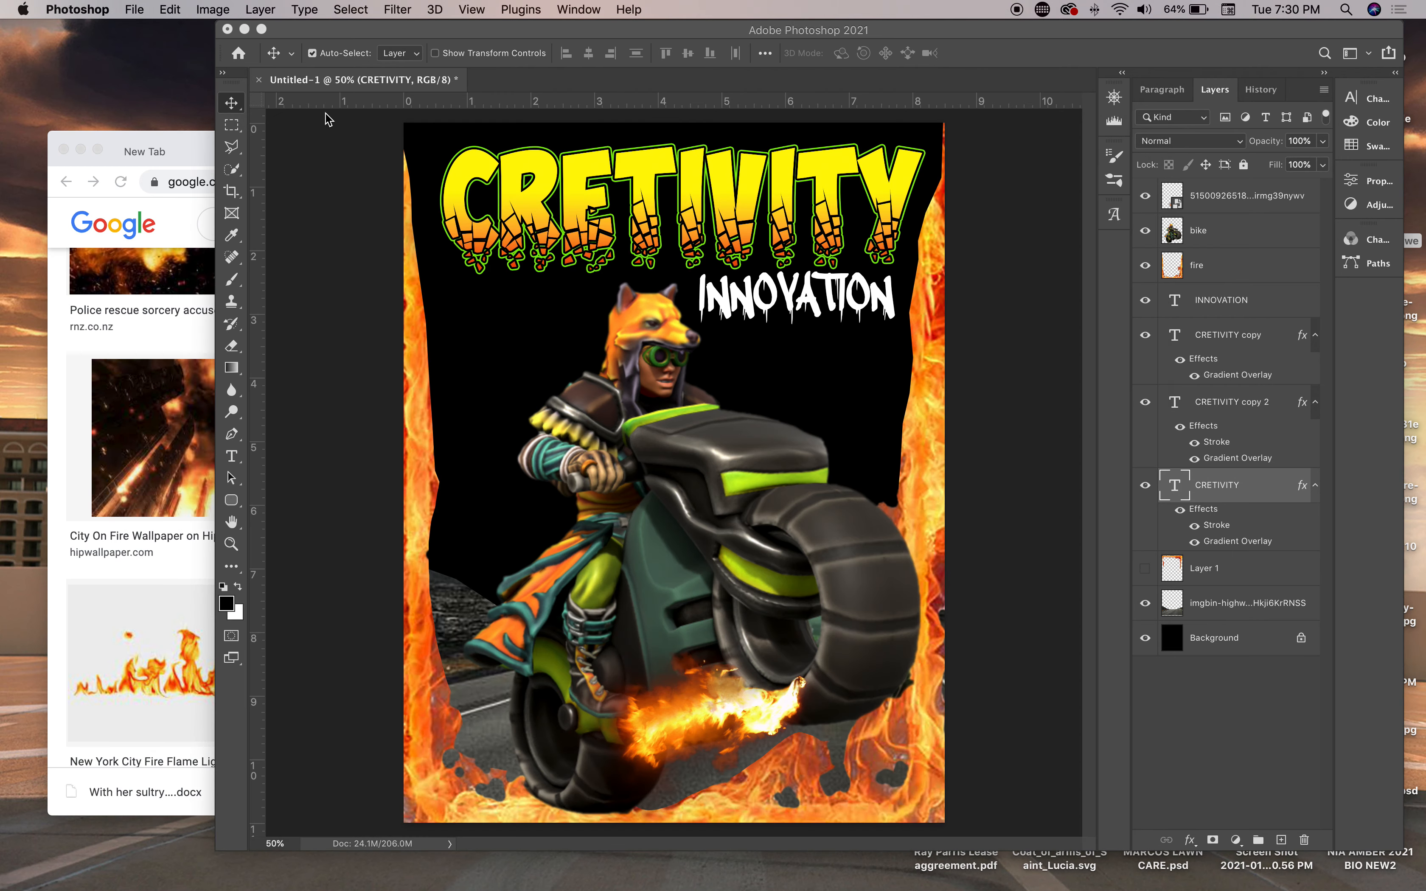
drag(953, 36, 791, 33)
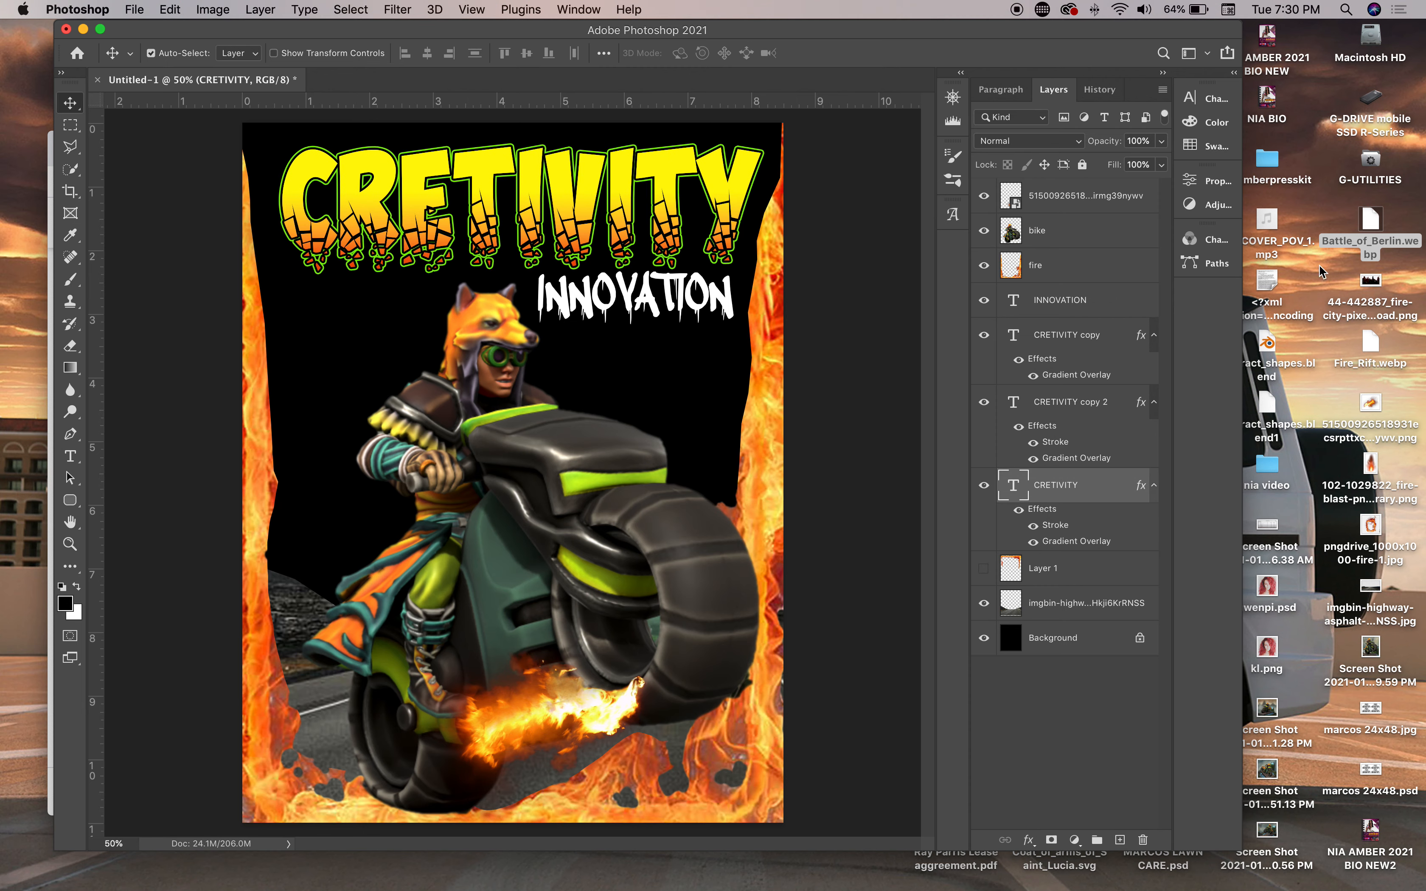
click(1423, 289)
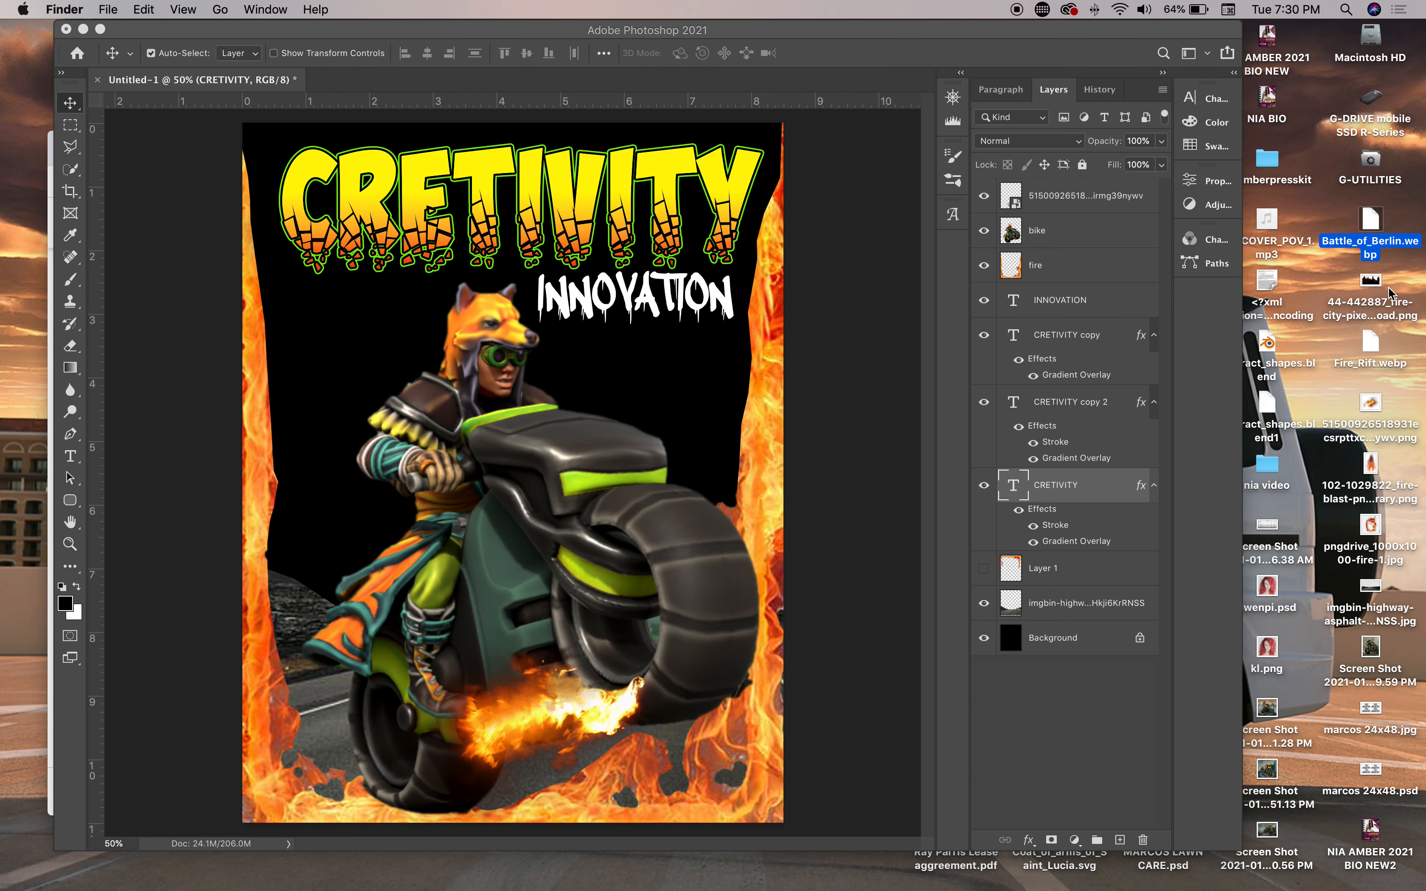
drag(1375, 285, 716, 374)
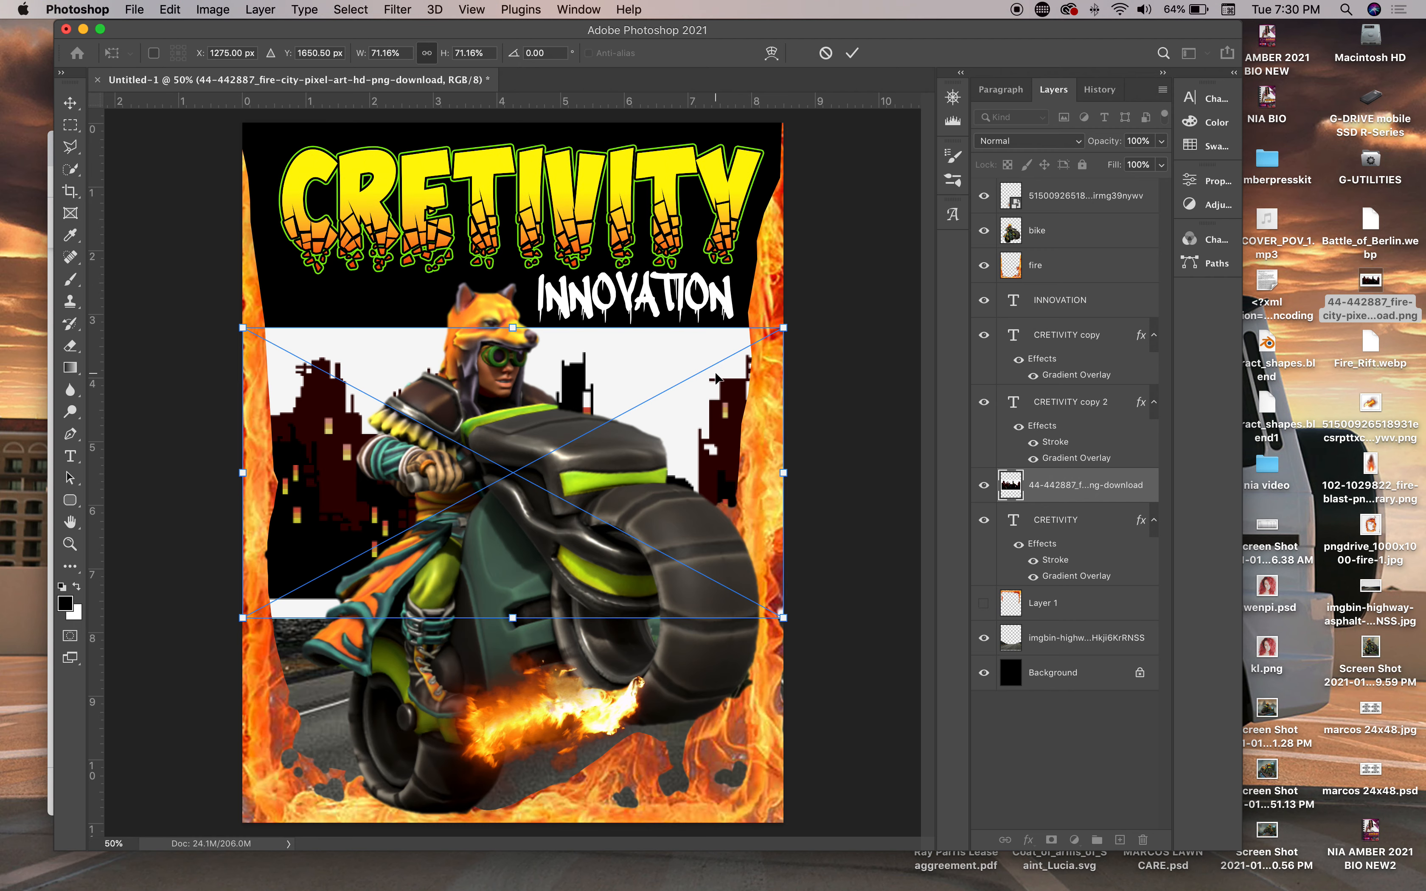
key(Return)
drag(652, 383, 671, 330)
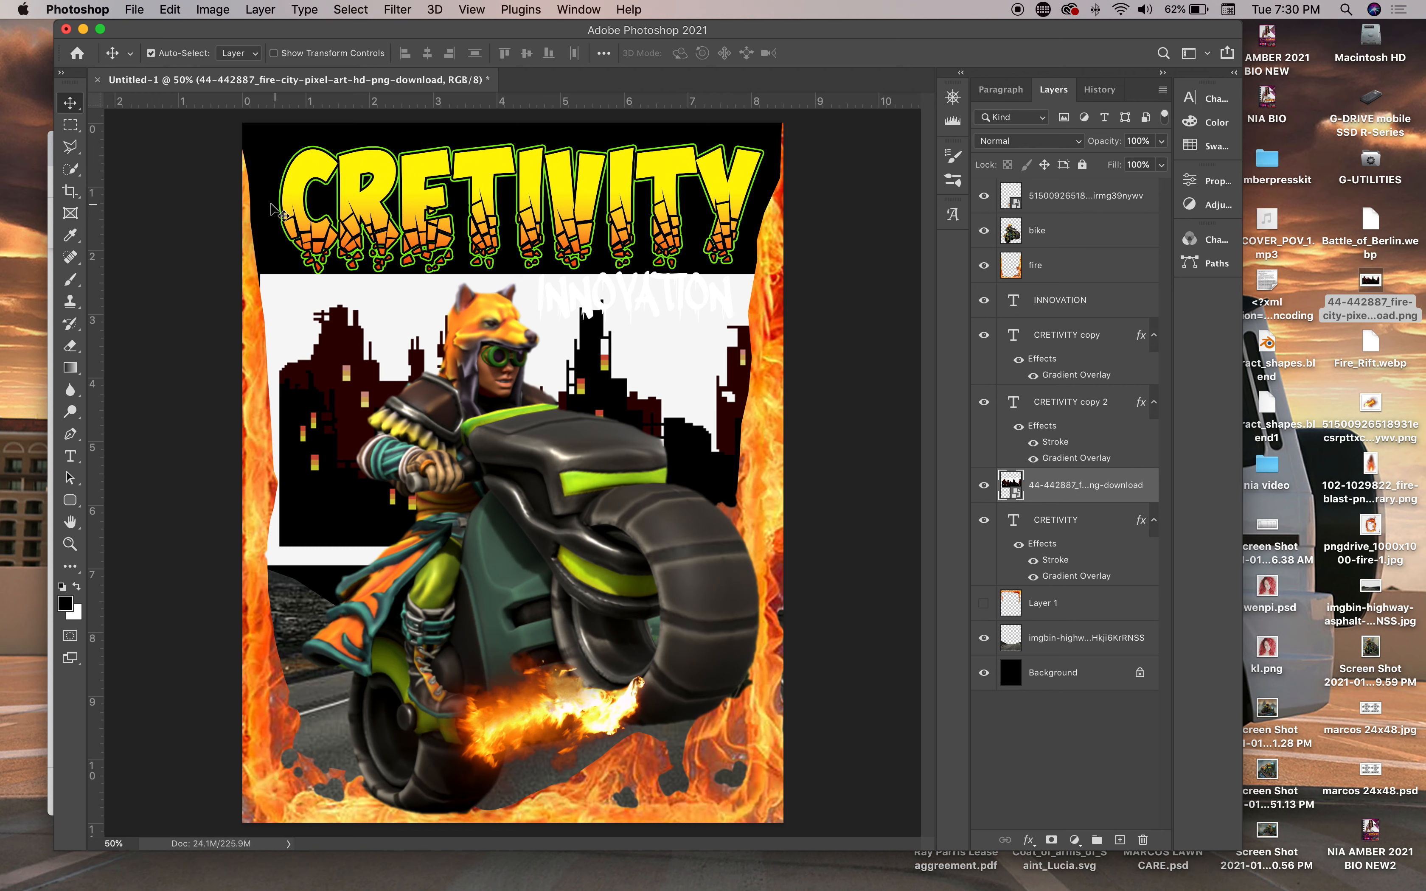
Select the white background of the placed city image with the Magic Wand and try to delete it
click(70, 171)
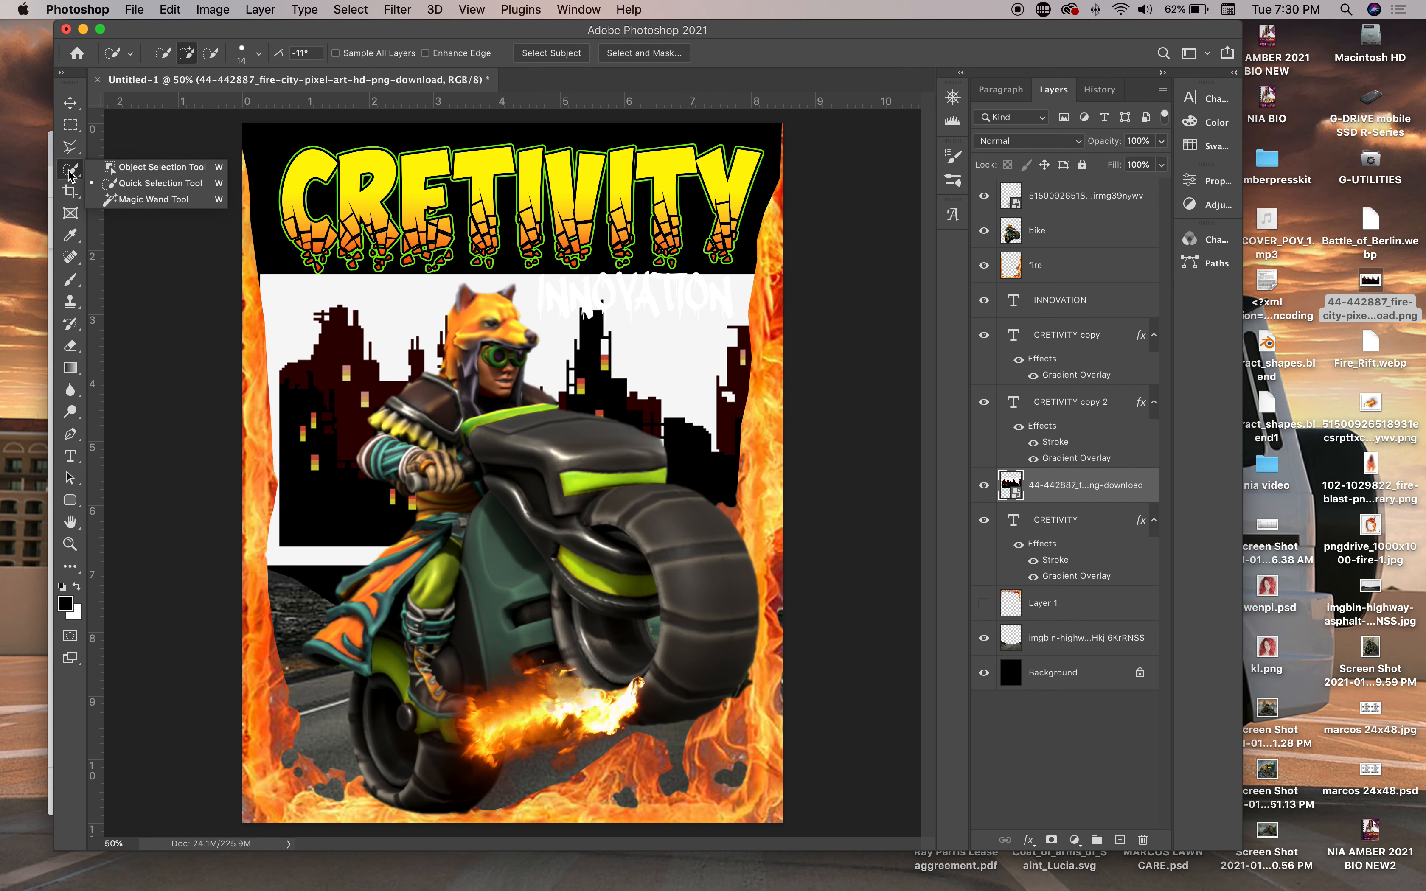
click(127, 188)
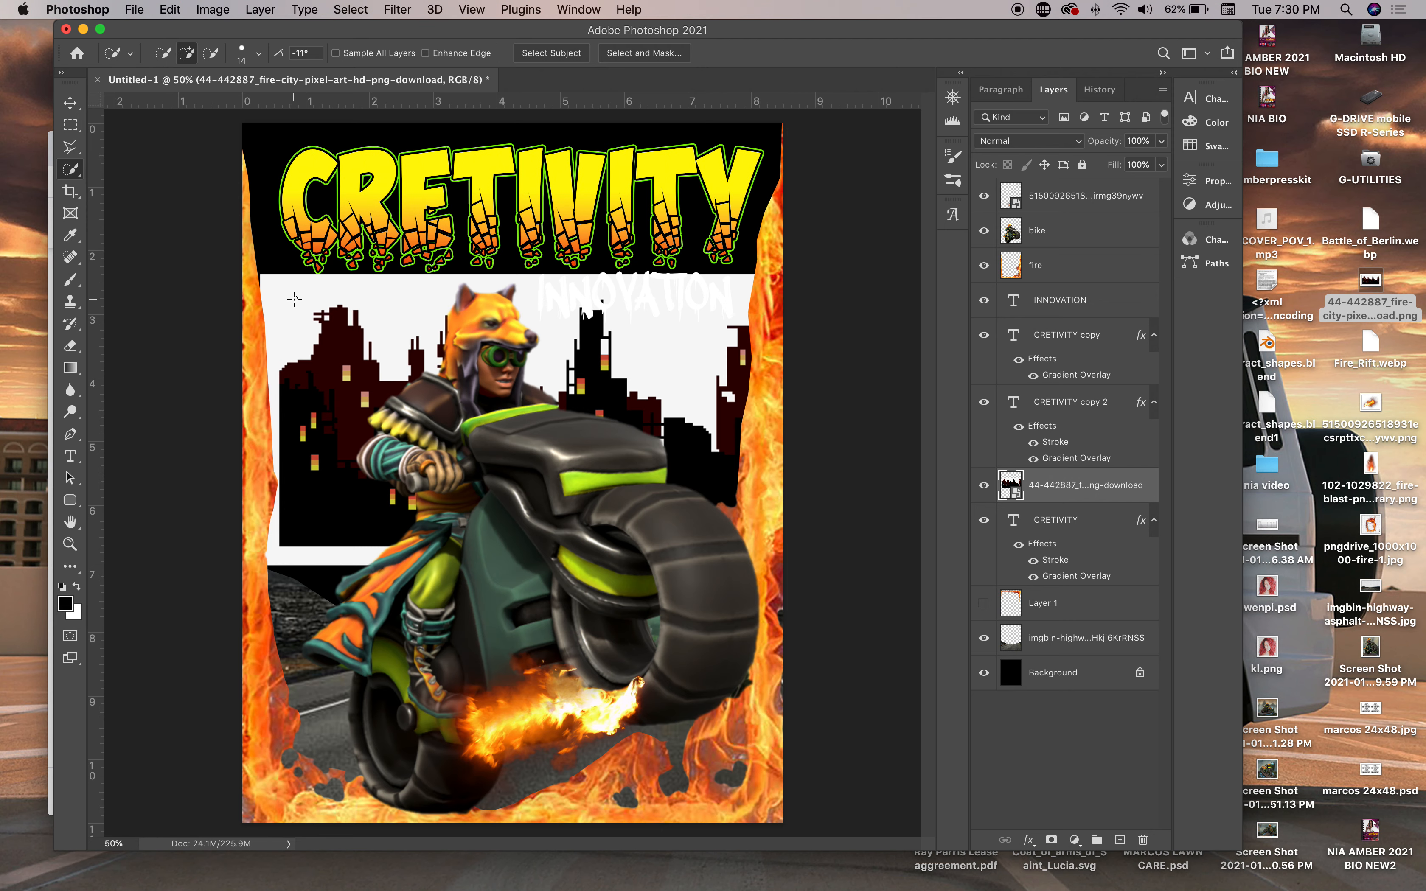
drag(291, 327, 292, 356)
click(72, 172)
click(127, 208)
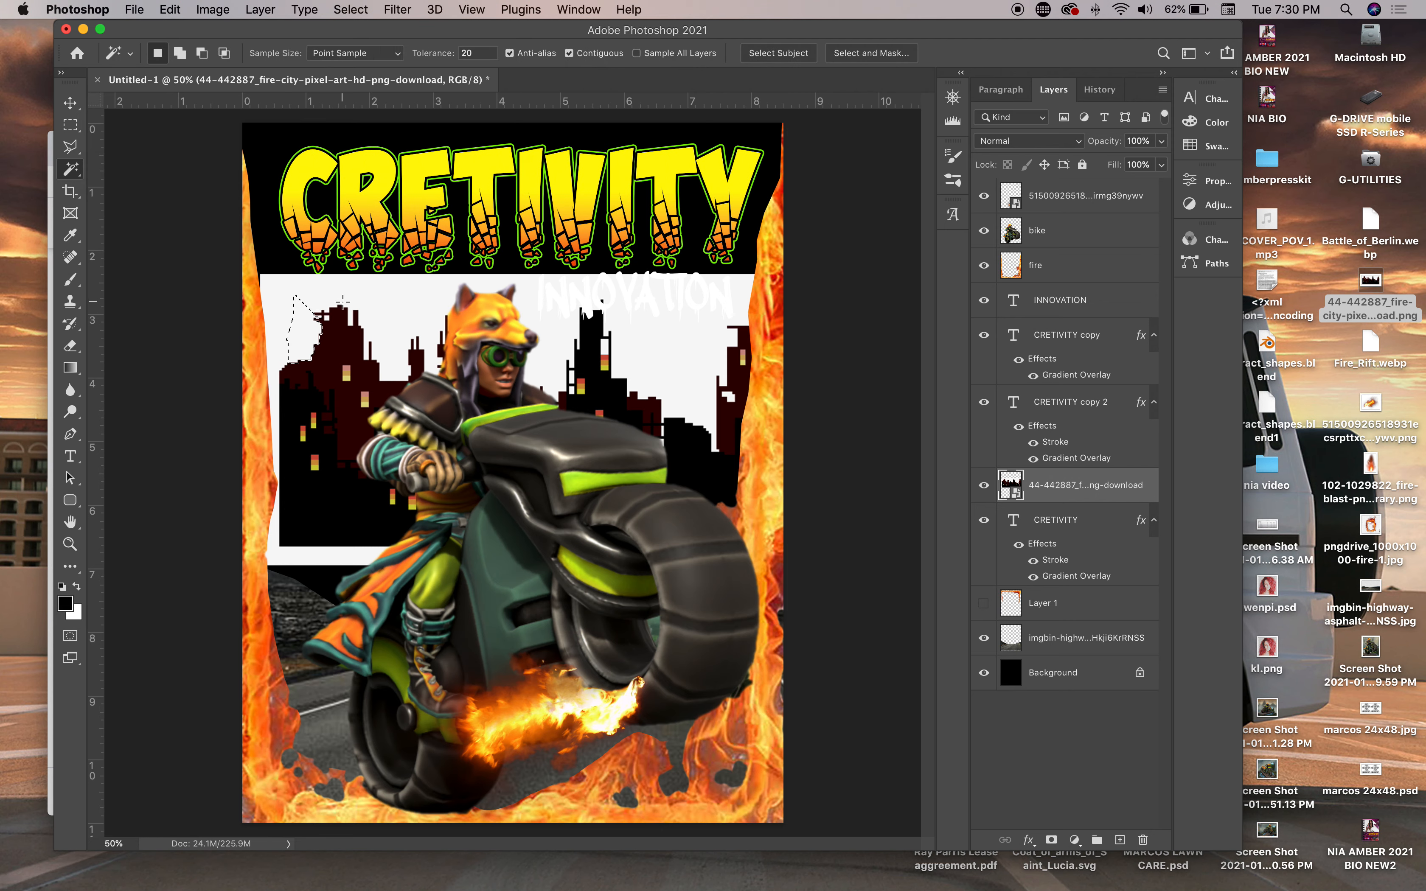
click(373, 318)
key(BackSpace)
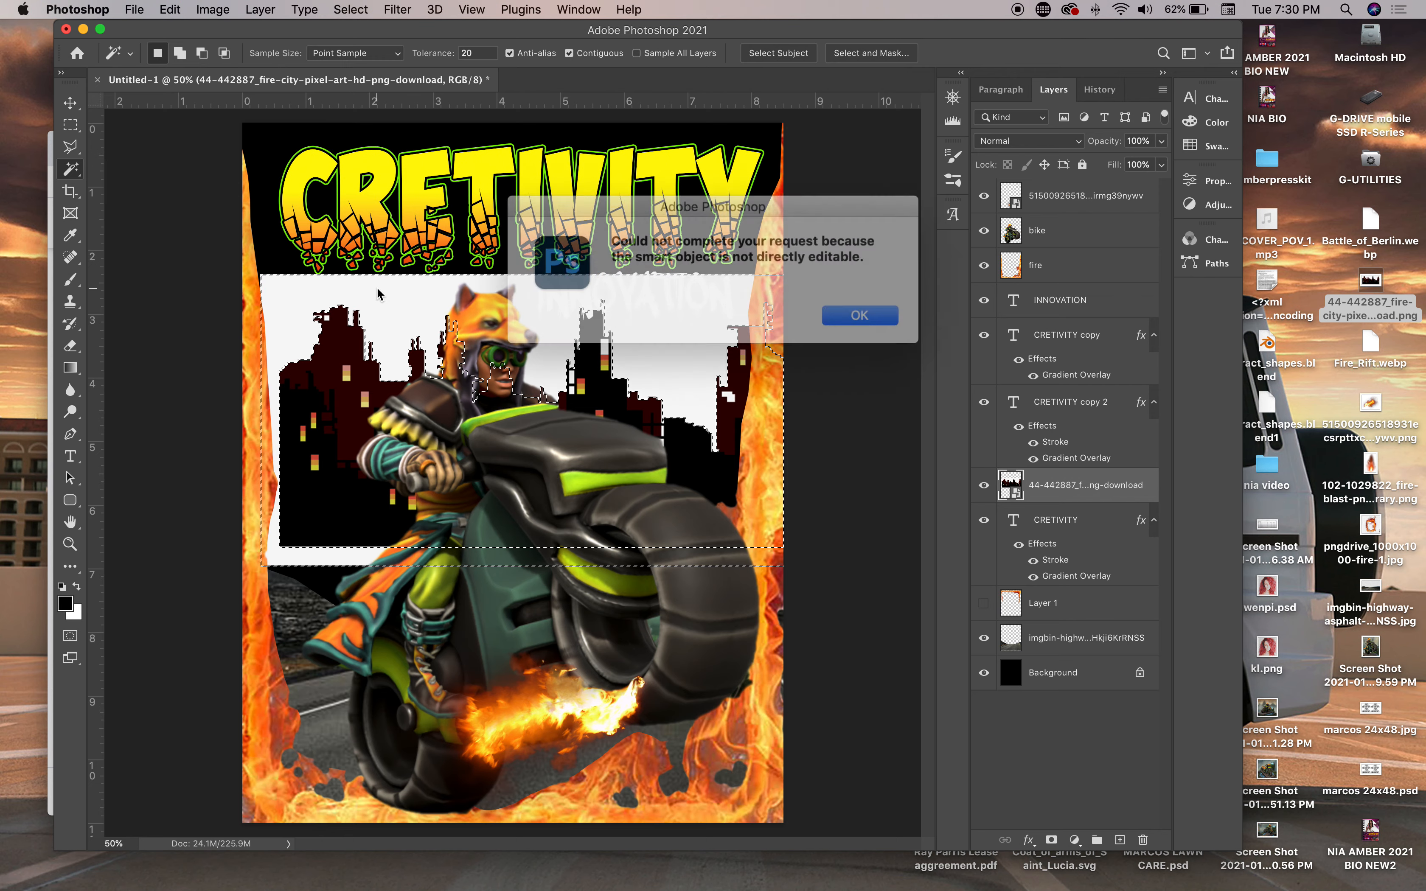
click(859, 310)
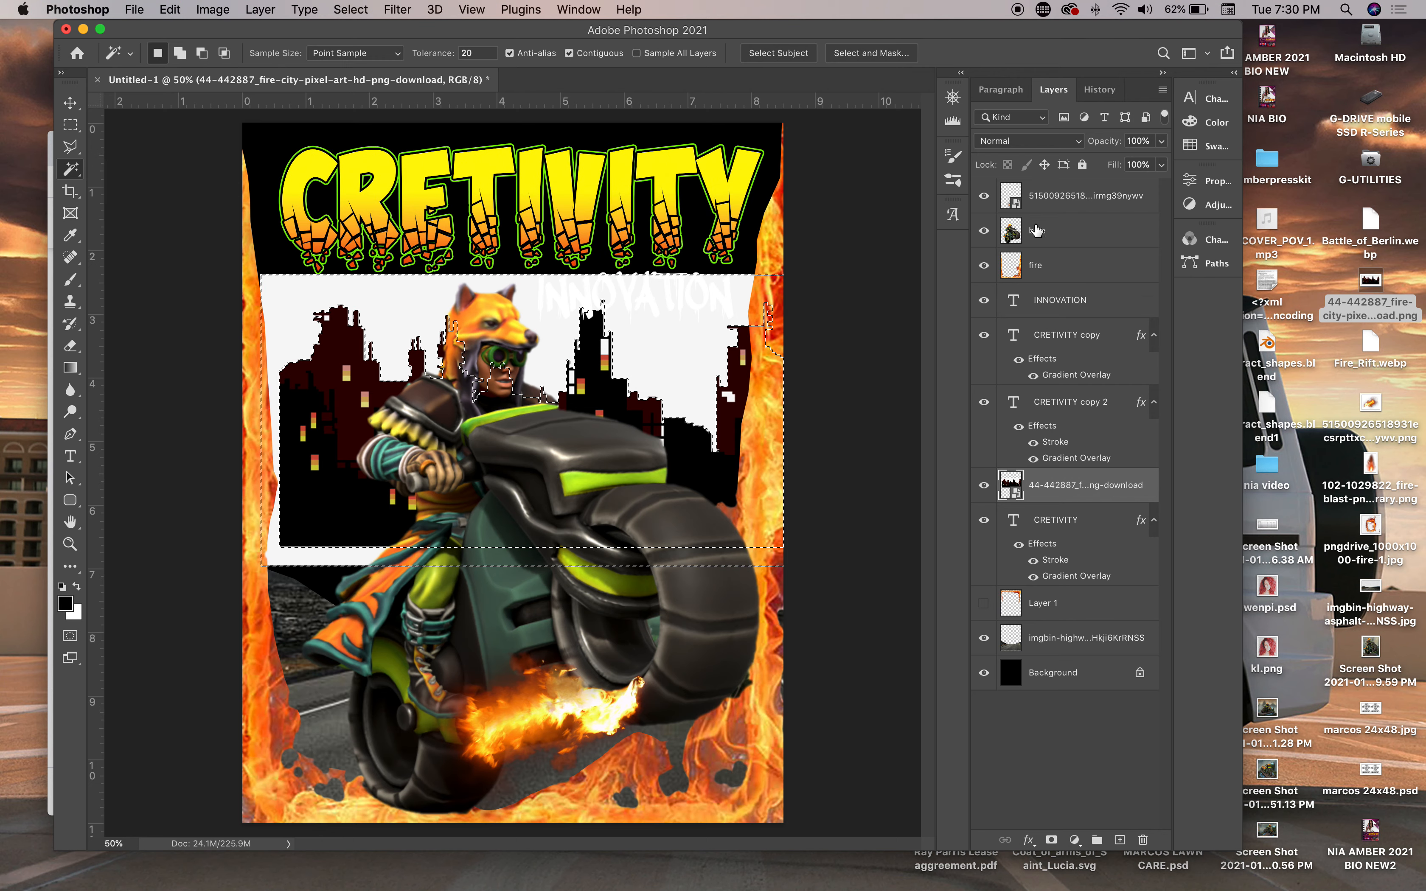
right_click(1082, 205)
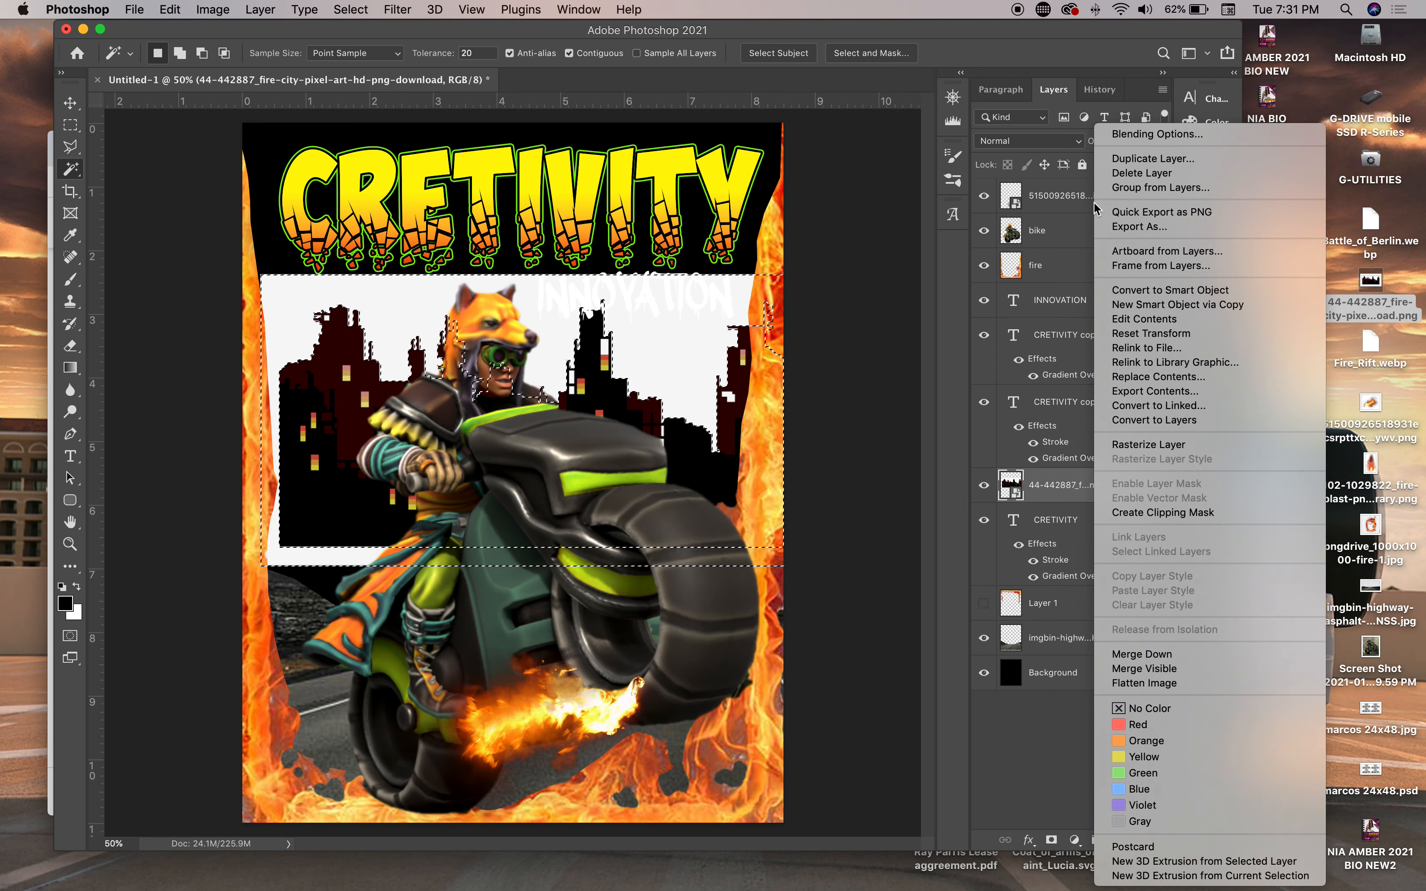
click(1184, 445)
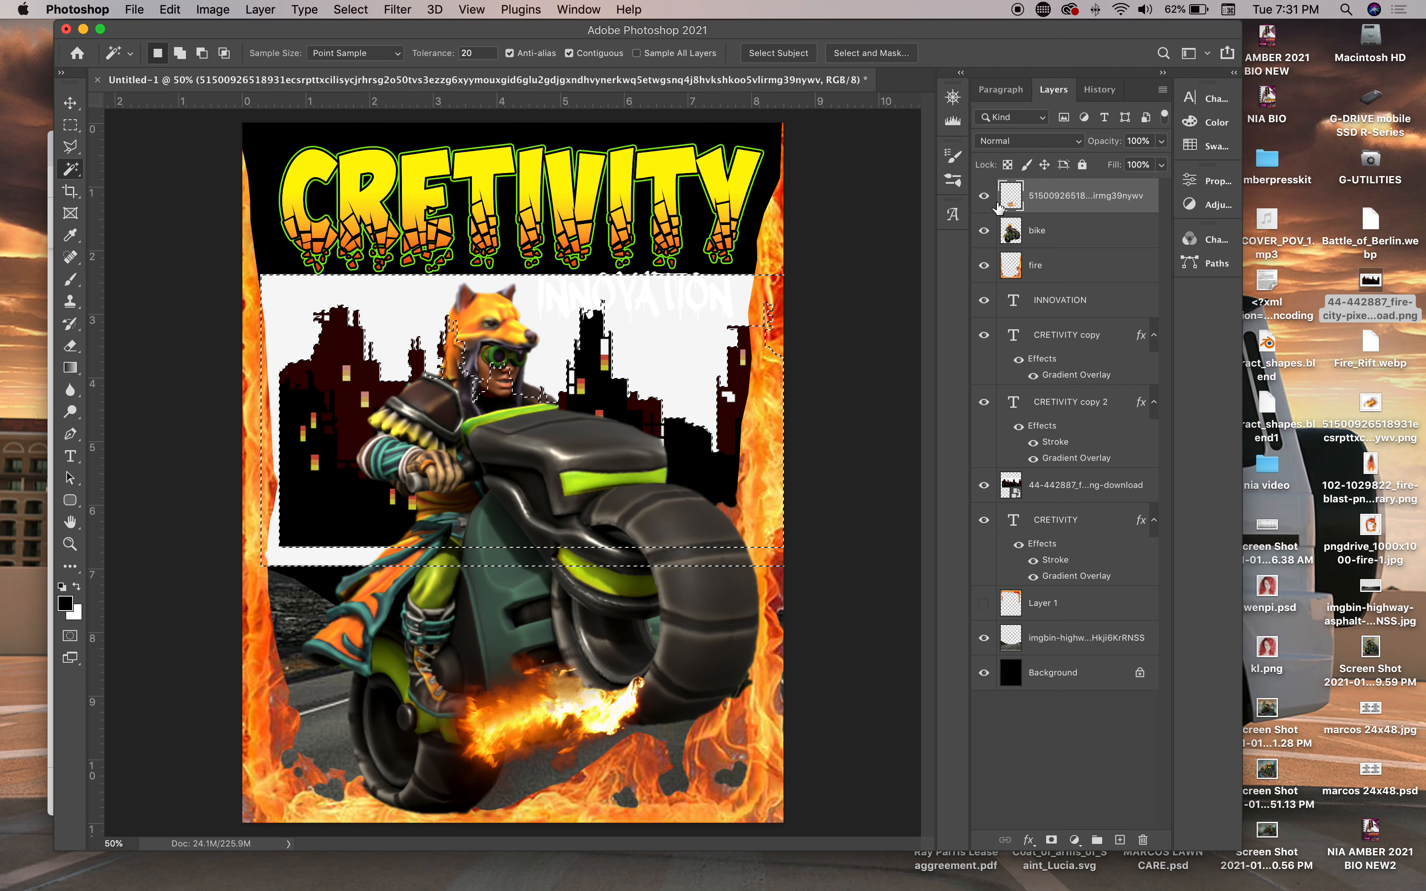
click(985, 197)
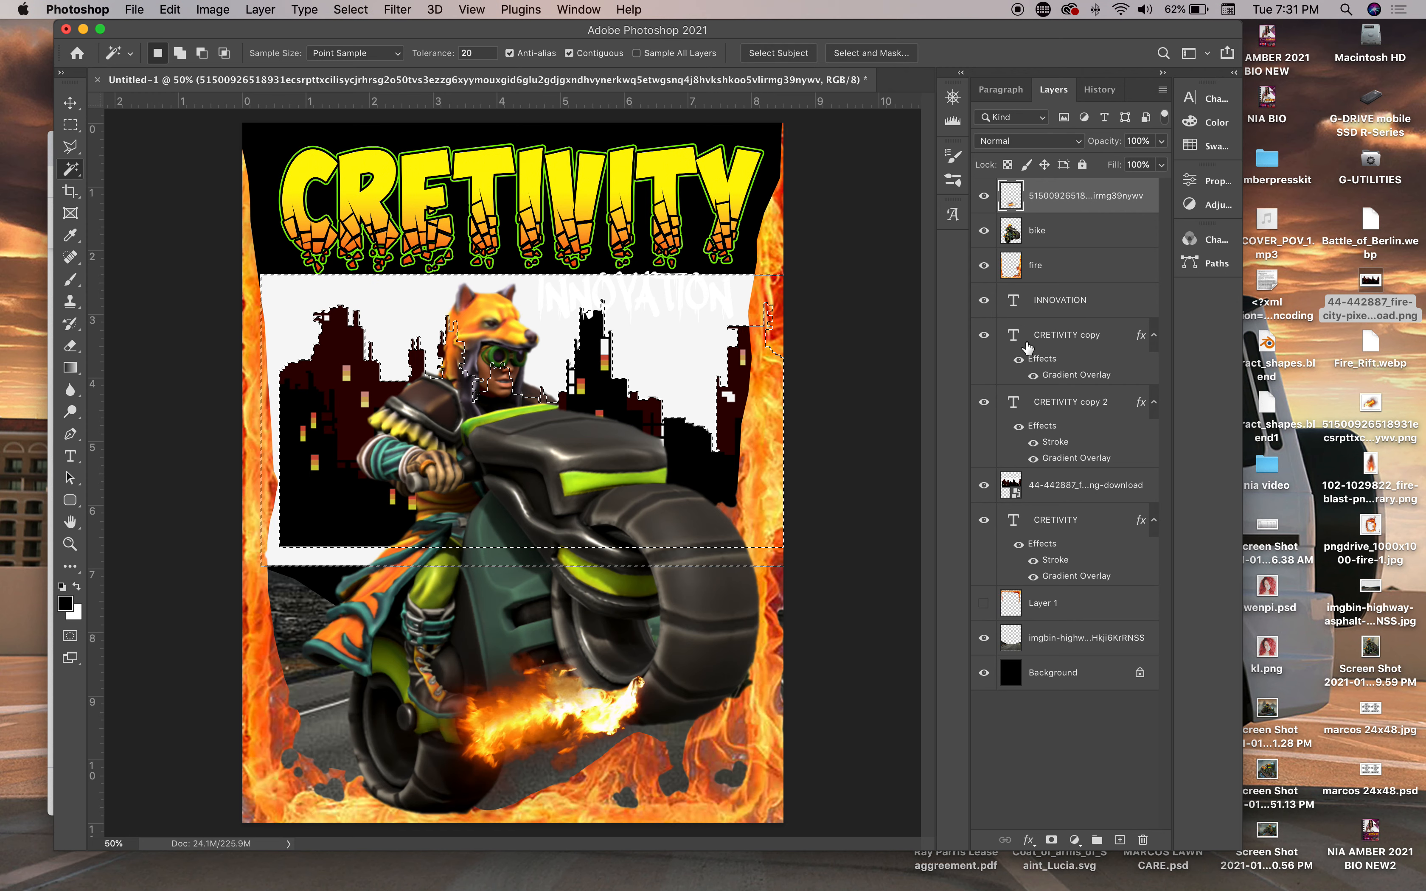
Rasterize the 44-442887 city layer, delete its selected white background, and deselect
right_click(1084, 486)
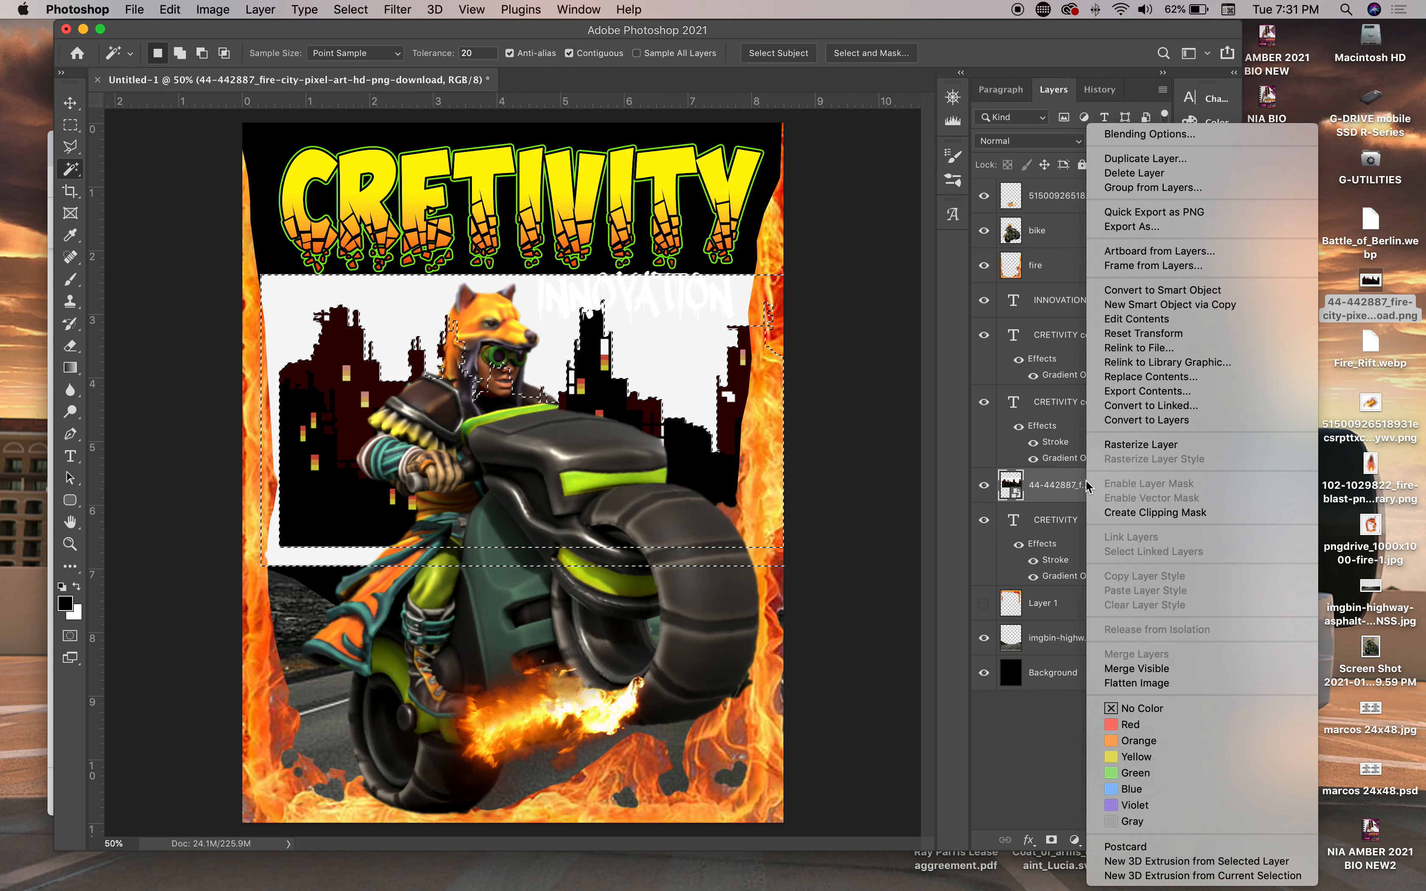
click(1128, 446)
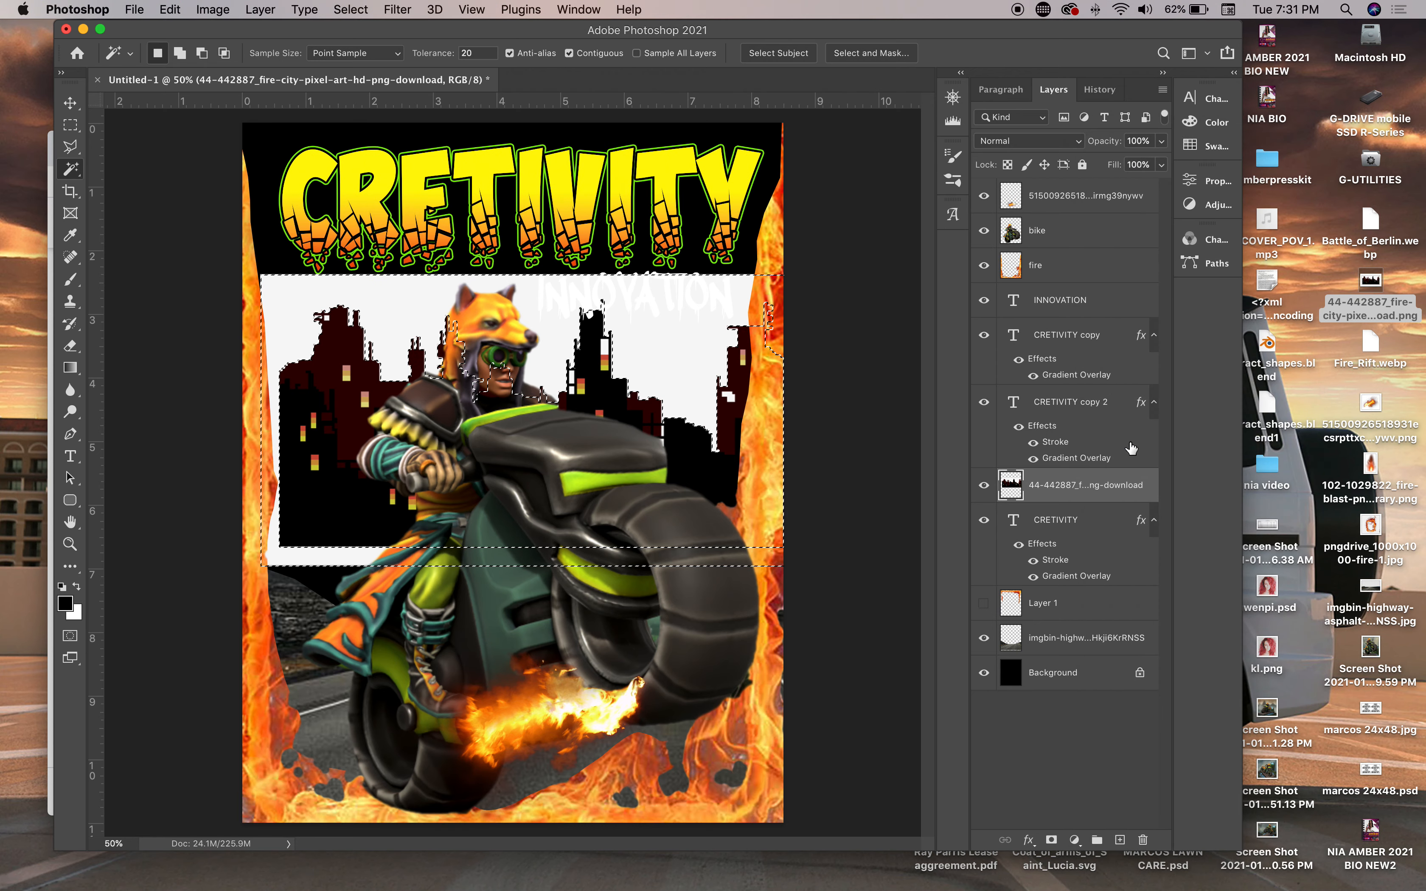
key(super+d)
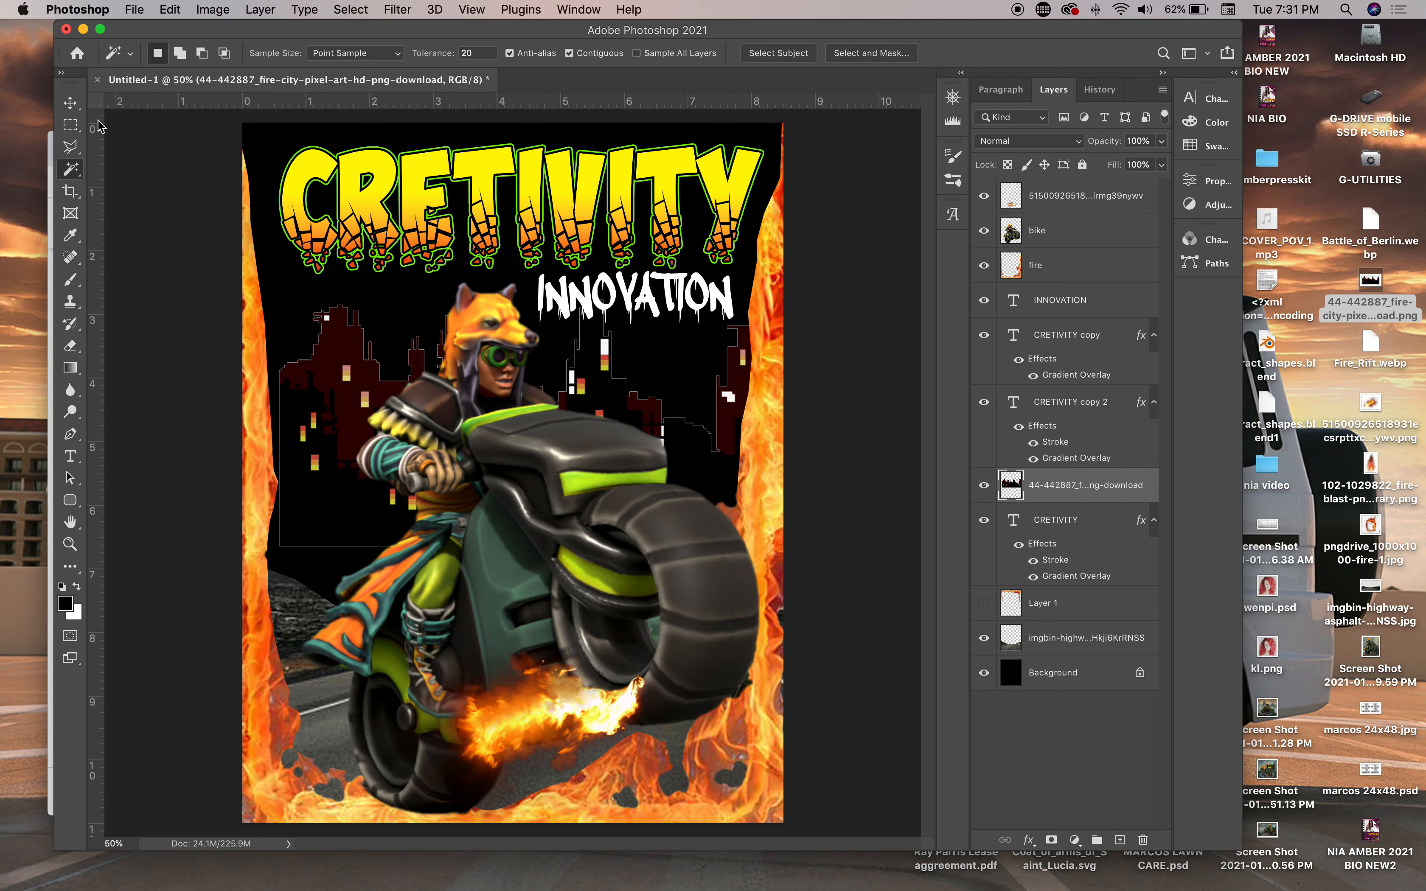
Lower the city skyline behind the rider and move its layer beneath the road layer, directly above Background
click(70, 103)
drag(596, 400, 578, 469)
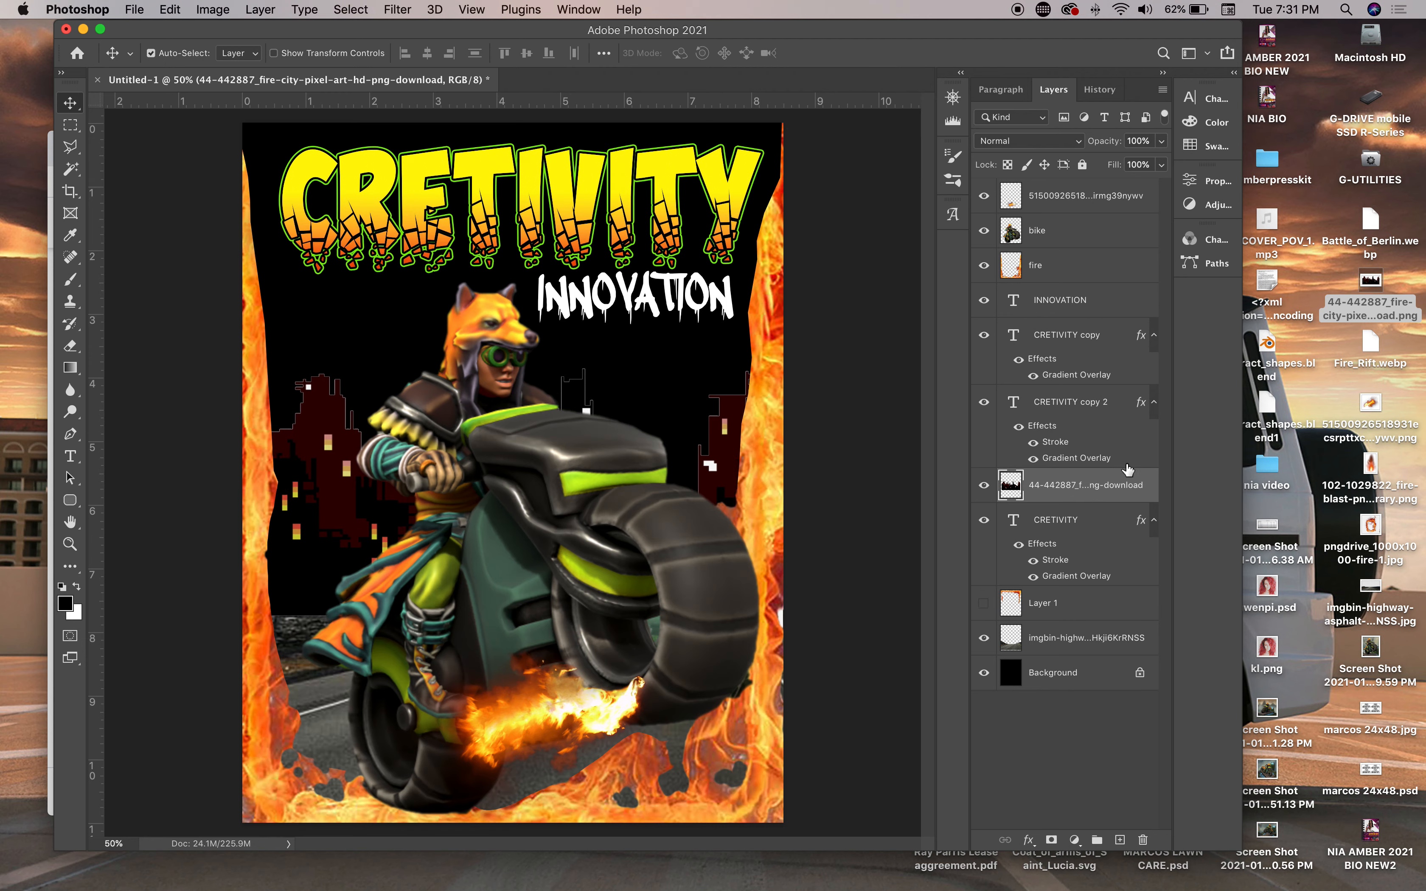
drag(1110, 490, 1090, 639)
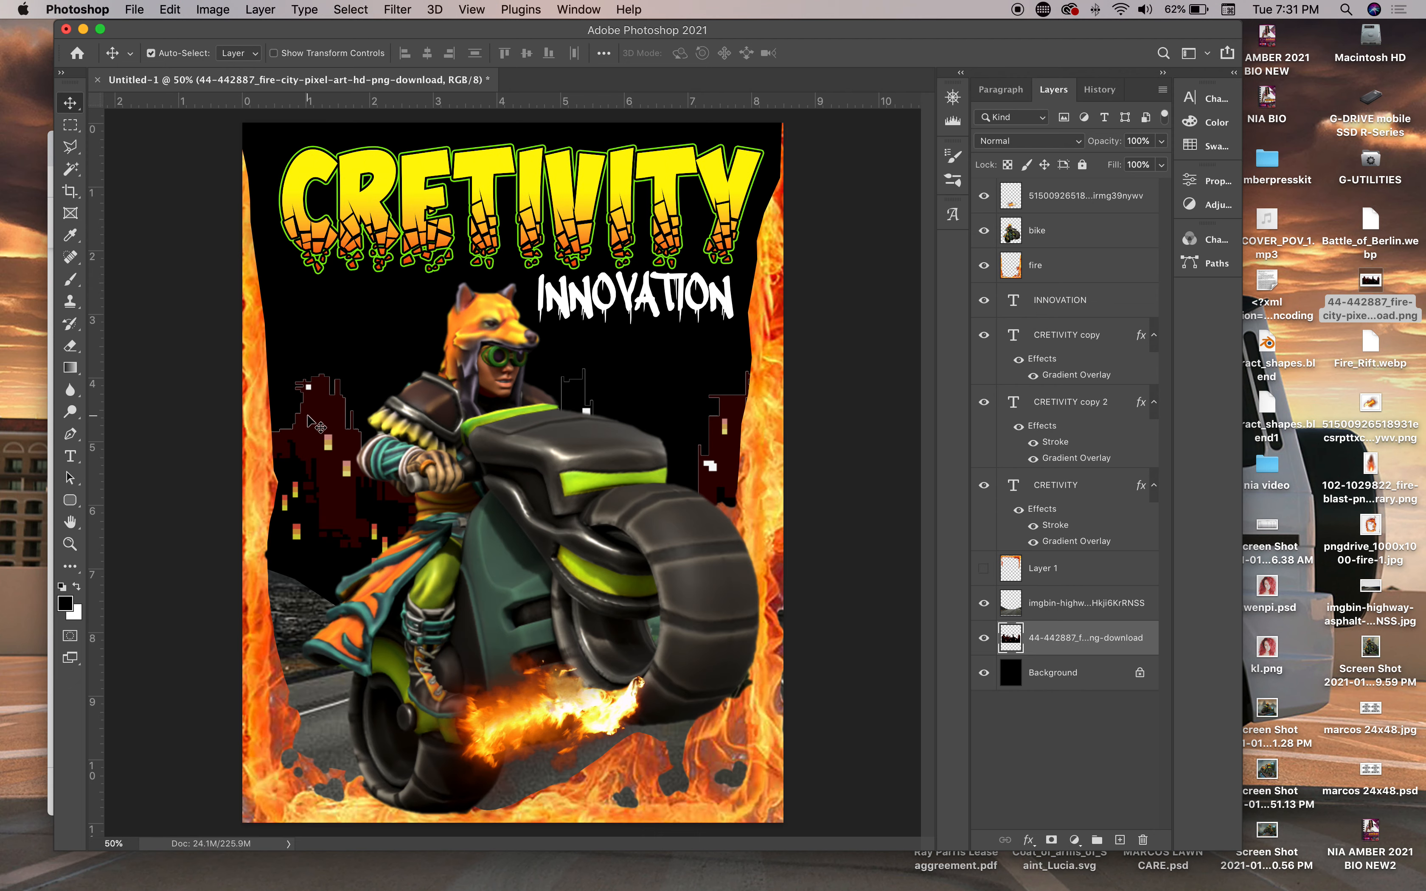
Scale the city skyline down and place it beside the rider's head, between the left flames and the wolf mask
key(super+t)
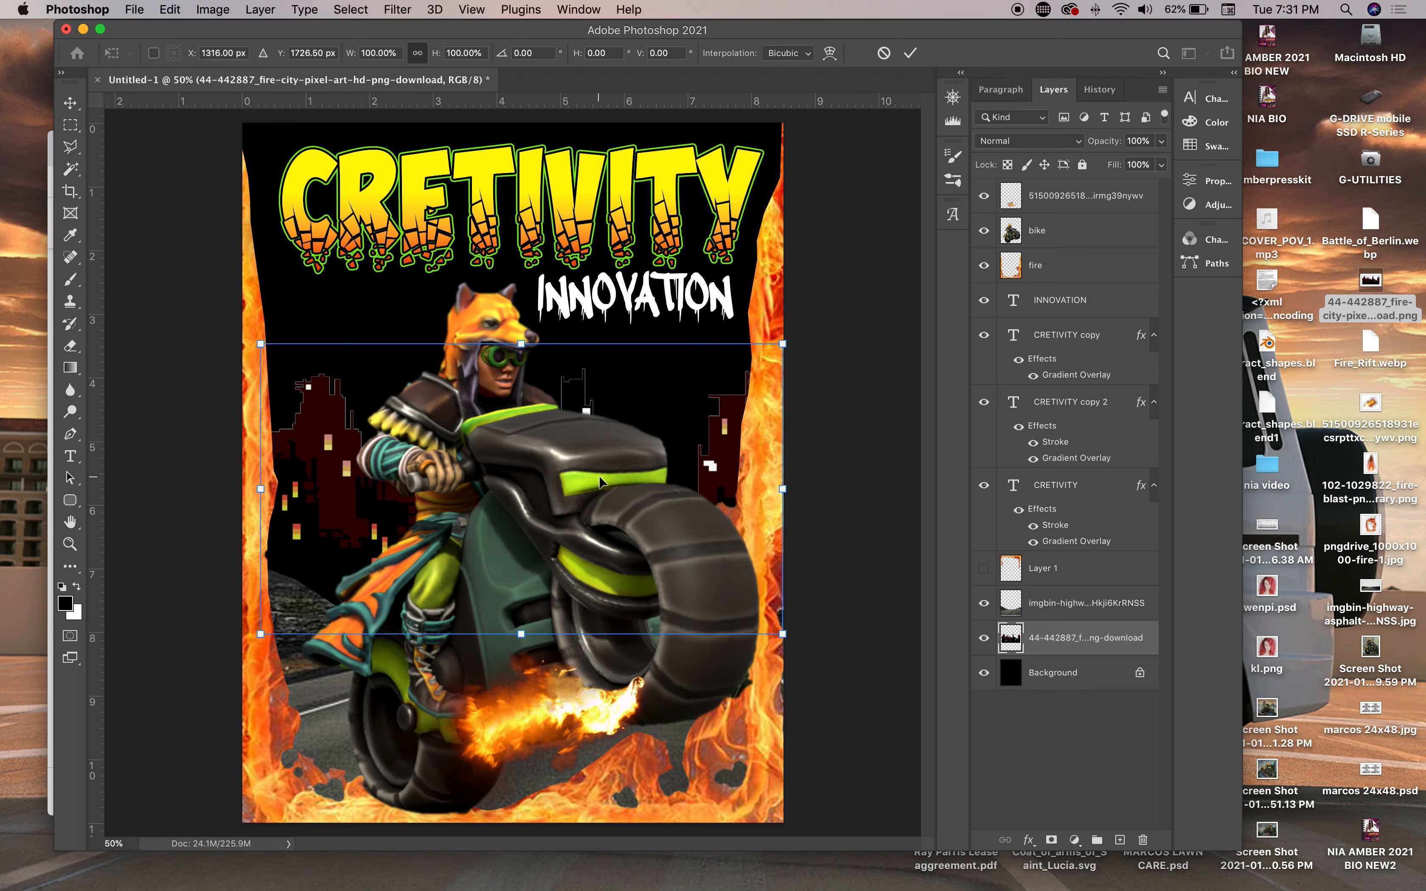
drag(784, 342, 465, 477)
drag(338, 569, 352, 349)
key(Return)
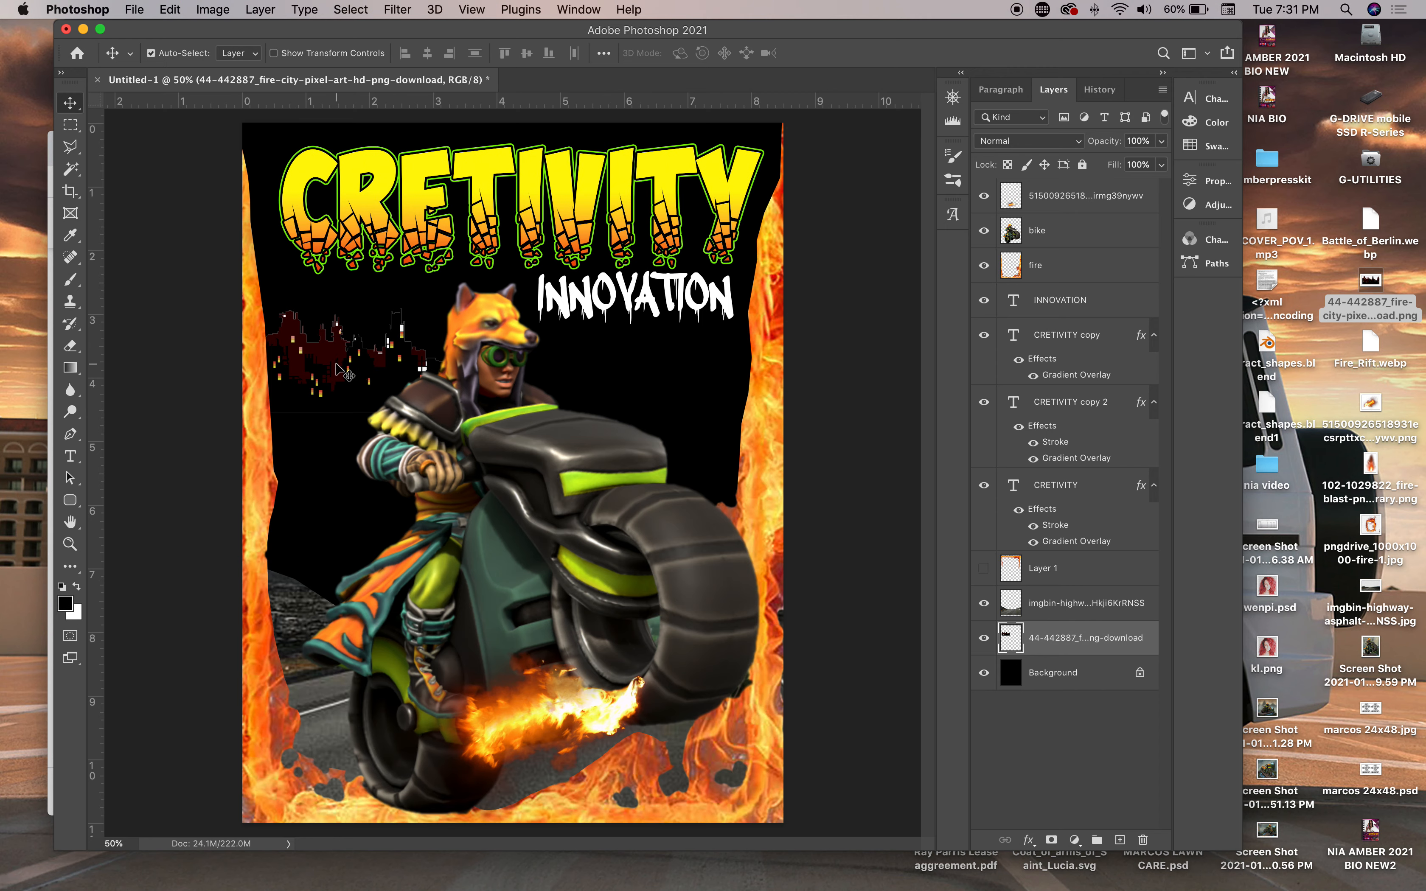
Duplicate the skyline layer, place the copy on the other side of the rider's head, and widen it to reach the right flames
right_click(1118, 638)
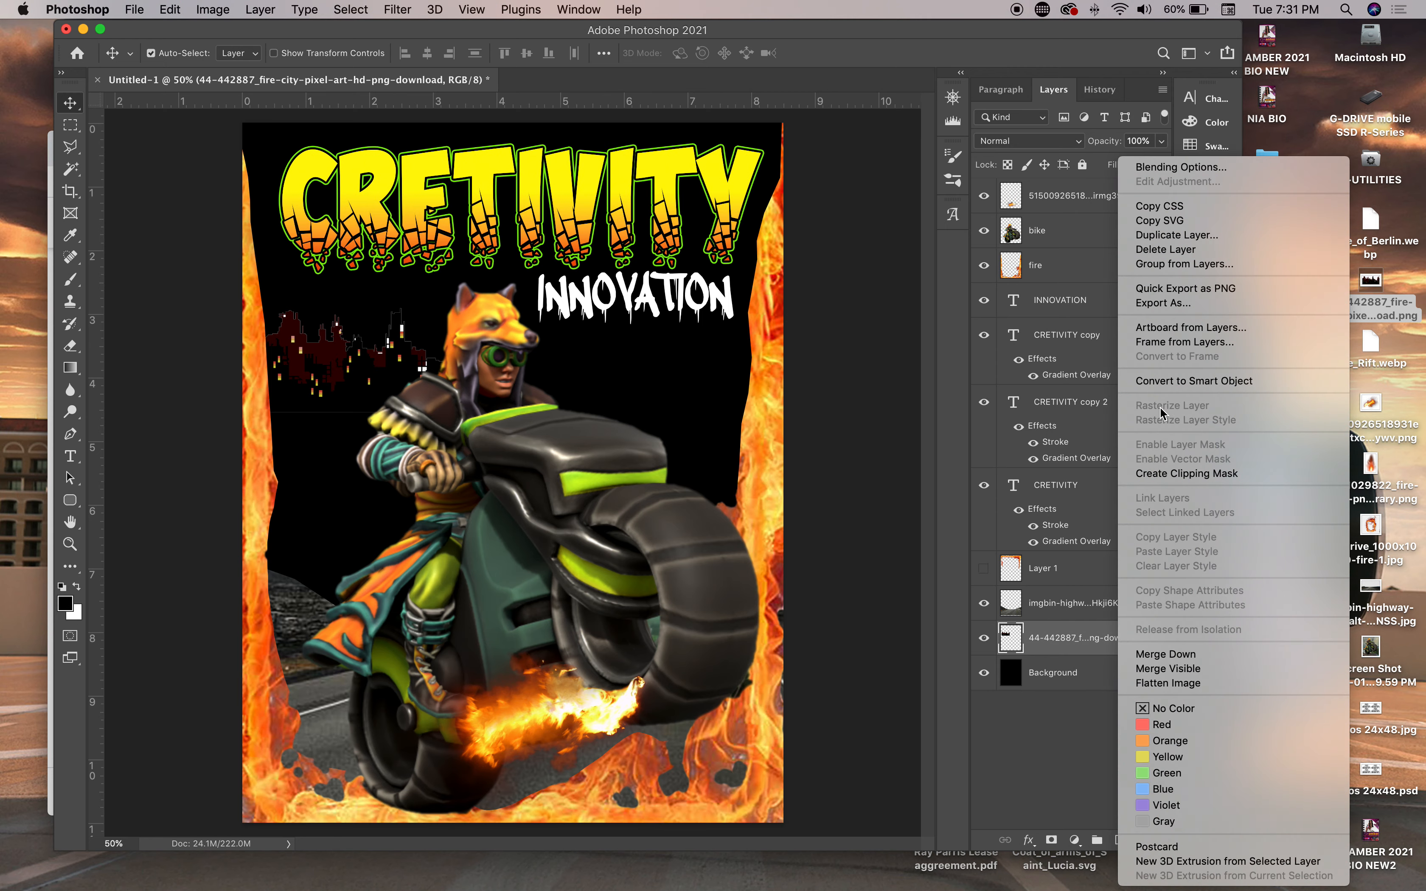
click(1177, 235)
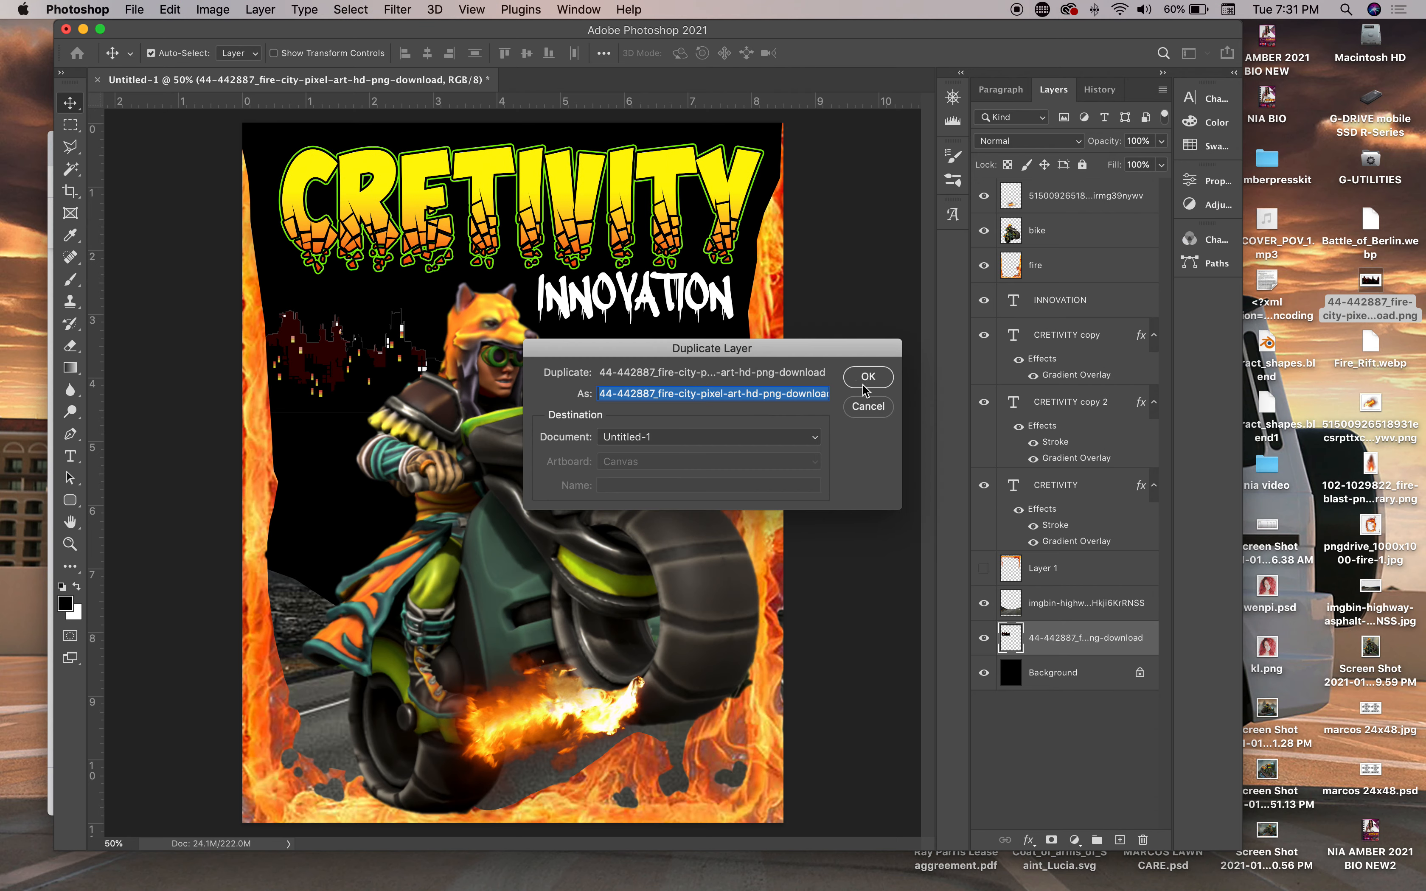
click(866, 380)
drag(400, 369, 652, 372)
key(super+t)
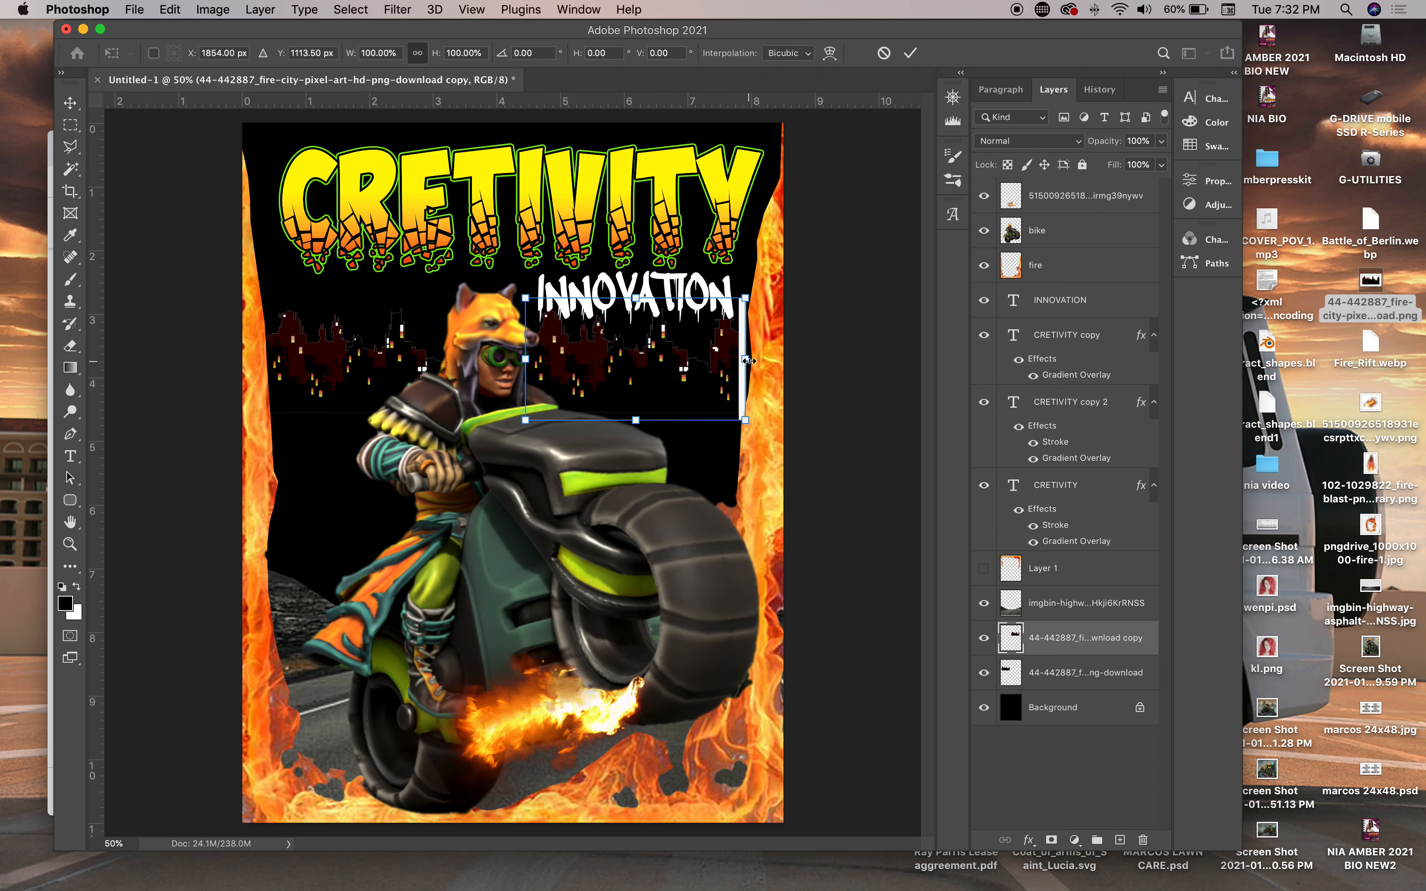
drag(747, 360, 767, 362)
key(Return)
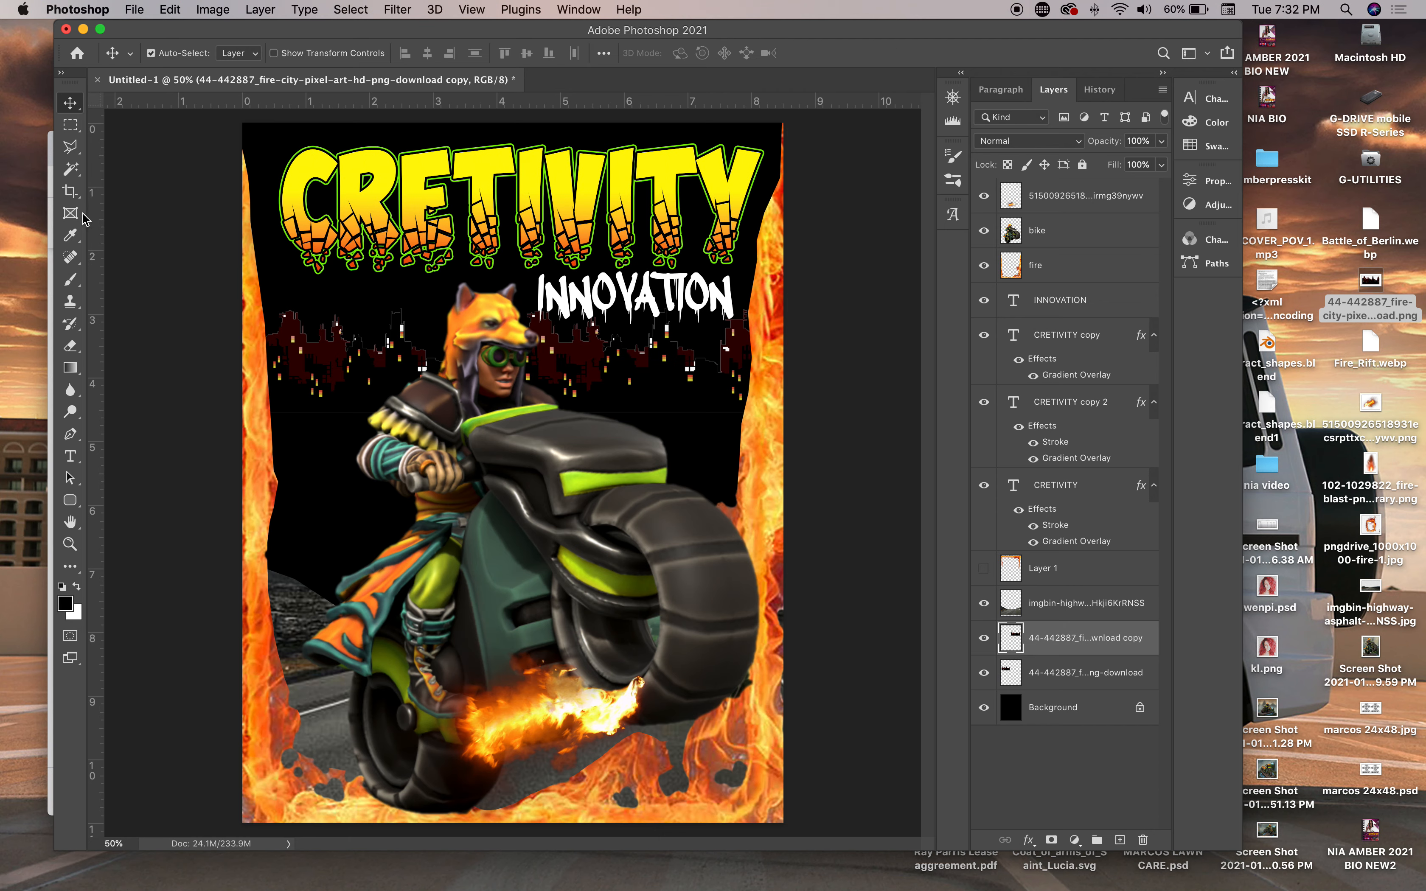
Select the leftover white areas of the duplicated skyline with the Magic Wand and Similar, delete them, and deselect
click(71, 236)
click(70, 280)
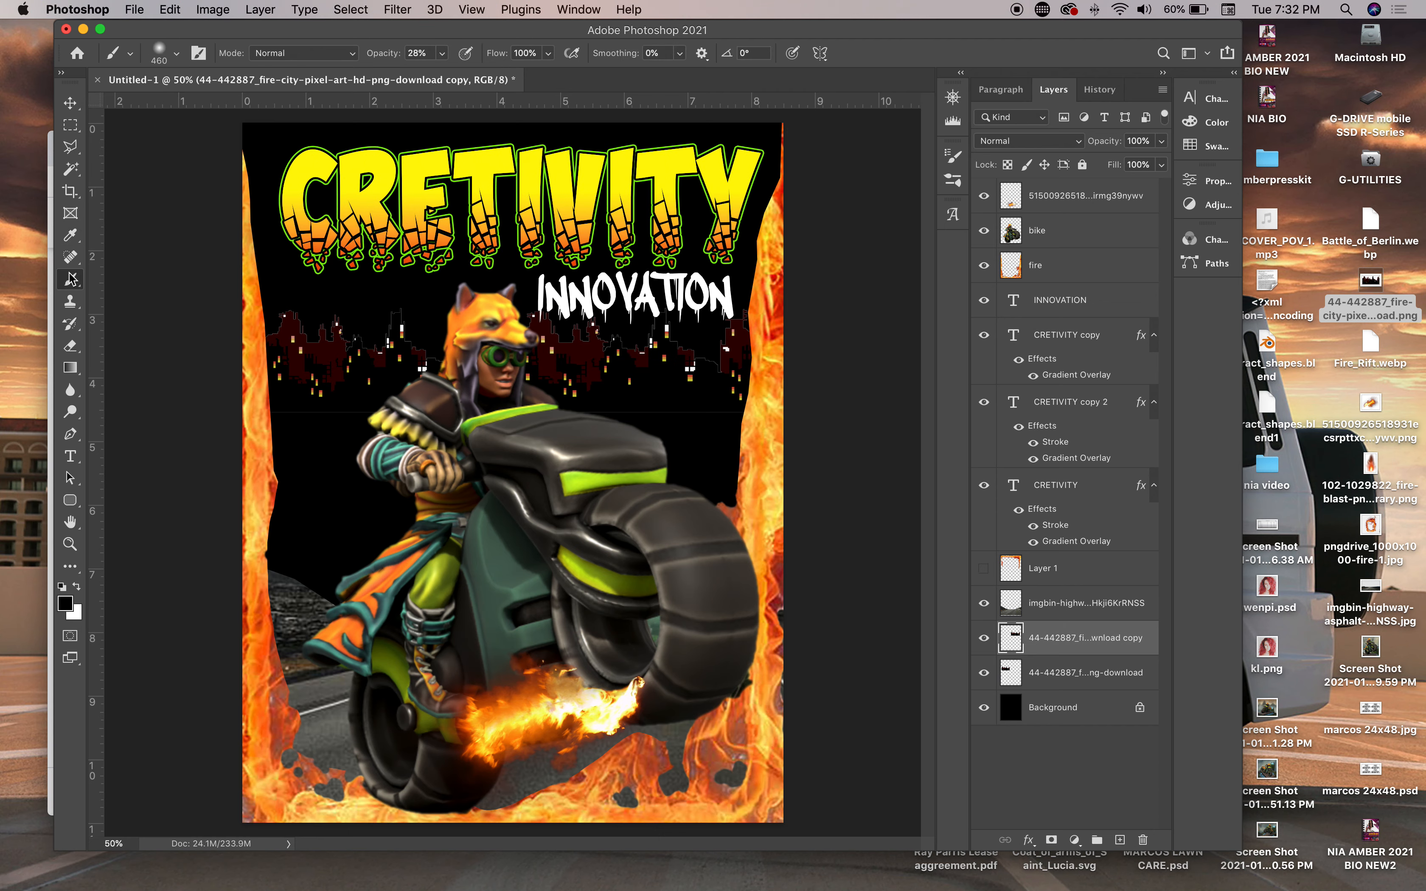
click(71, 169)
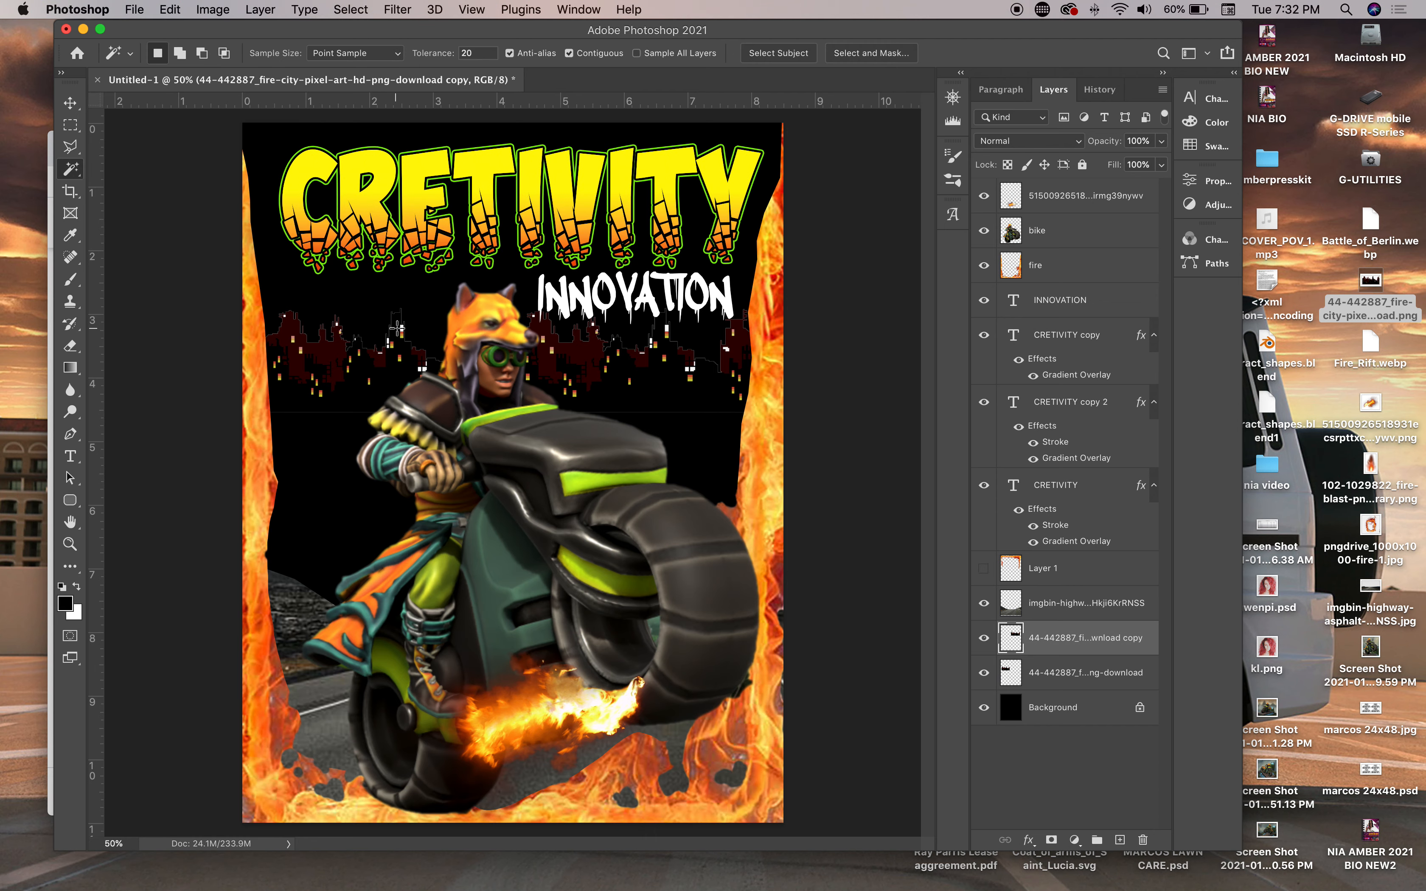
click(675, 361)
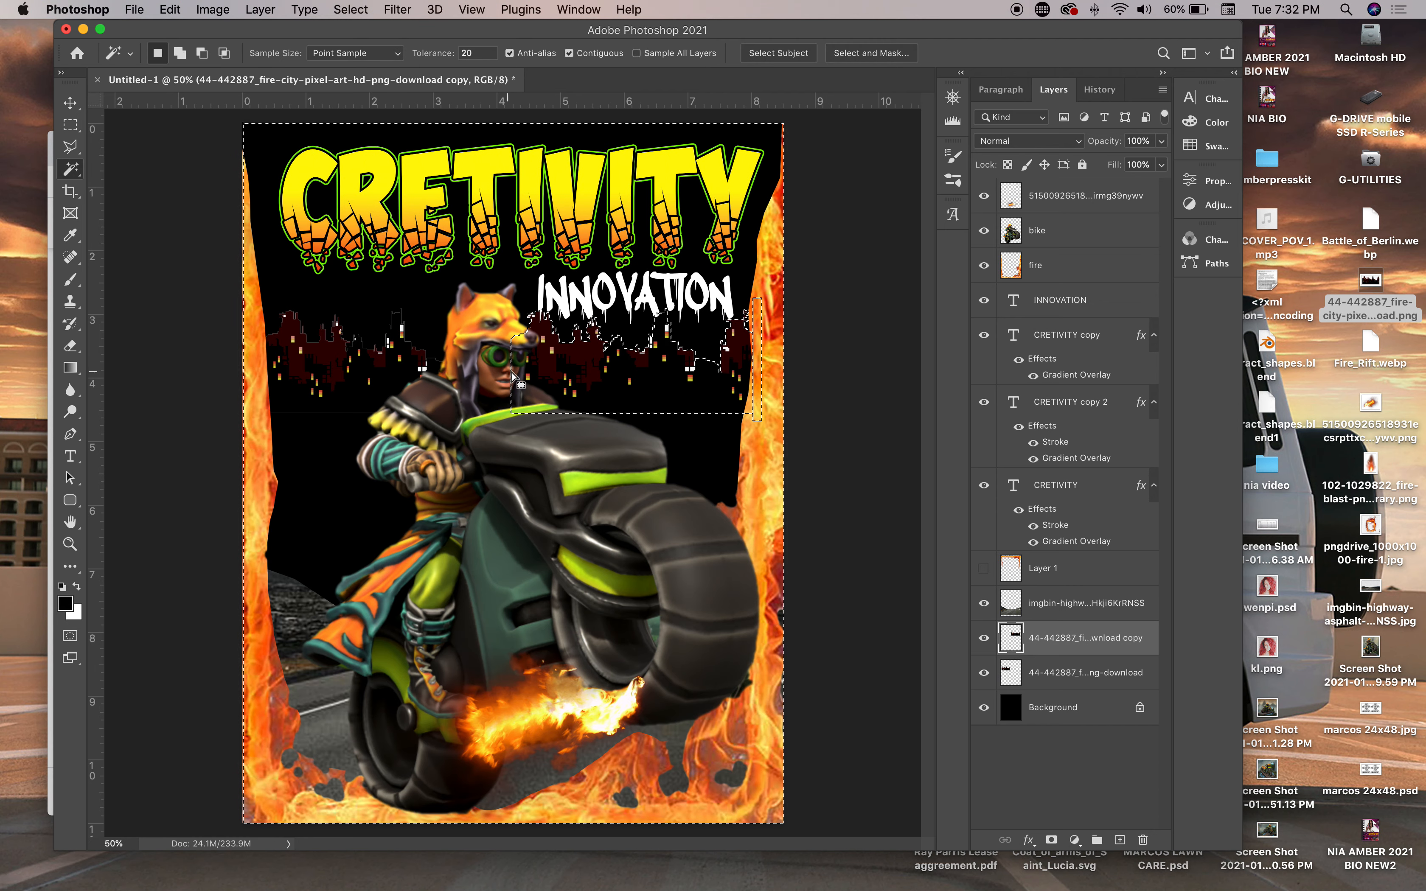
key(super+d)
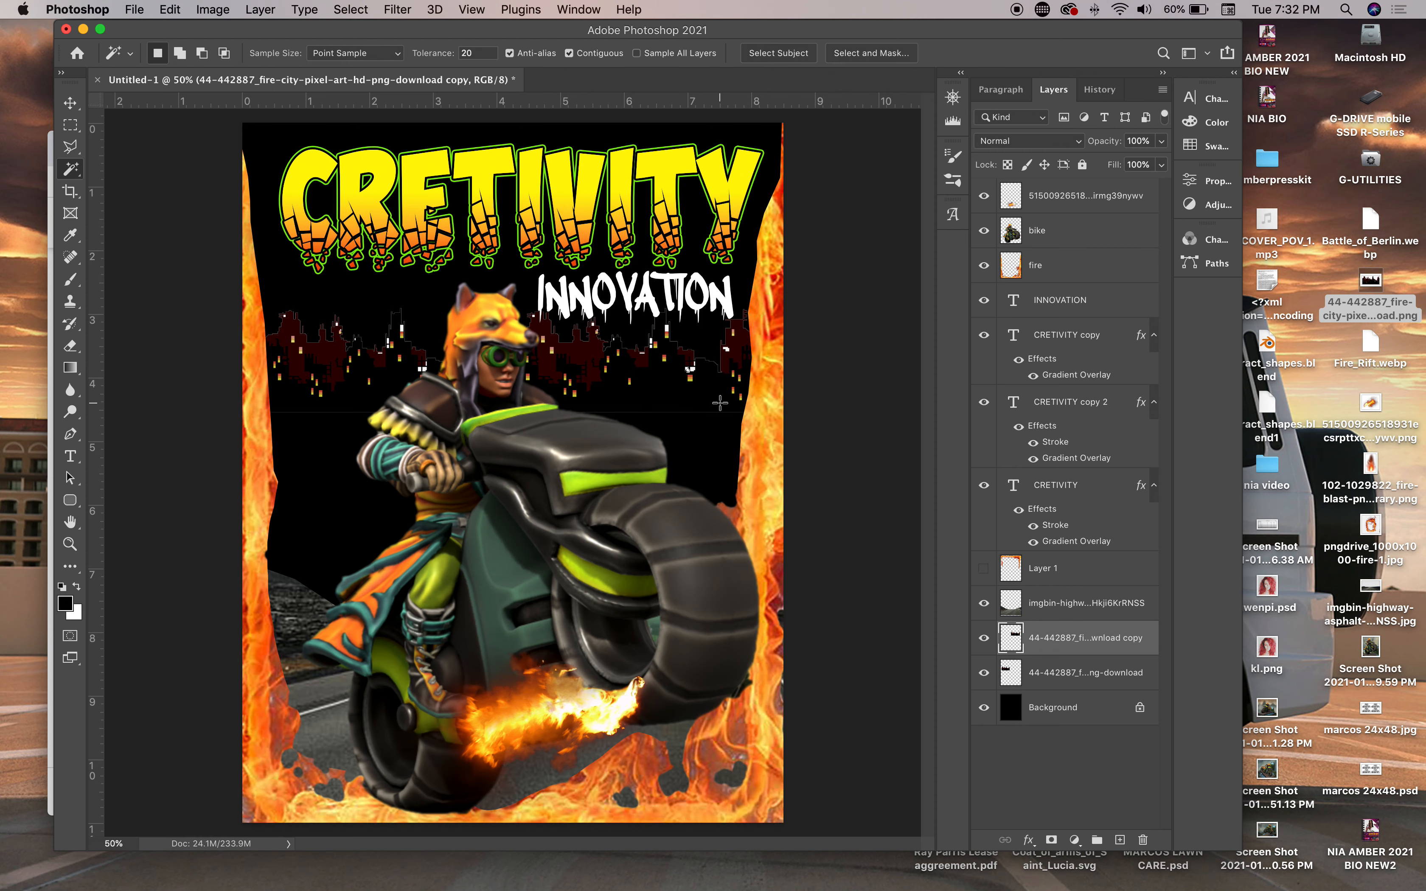
click(354, 15)
click(381, 317)
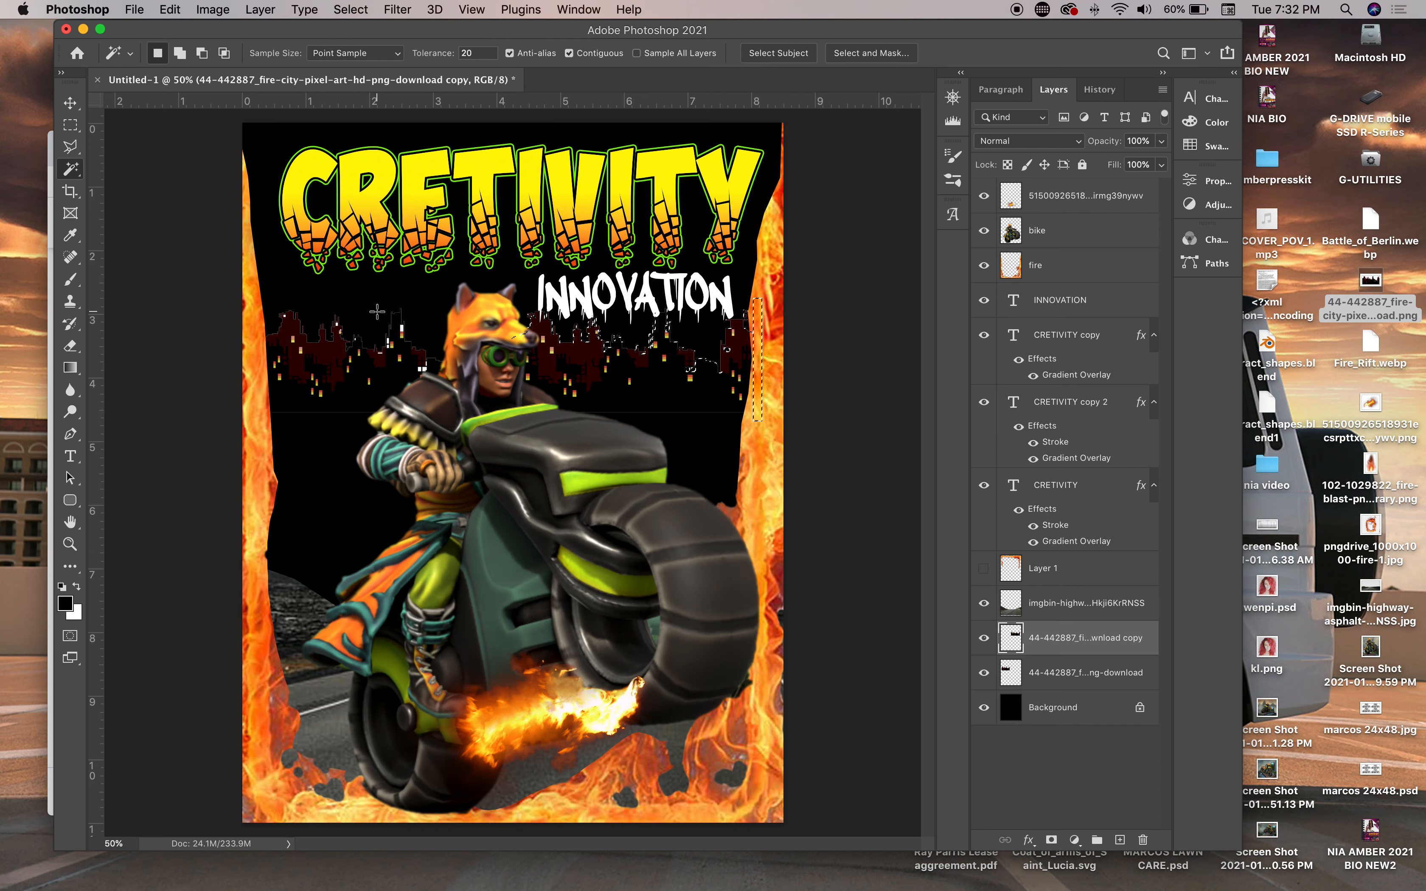
key(super+d)
Remove the leftover white areas from the original 44-442887 skyline layer using Similar, and deselect
click(1085, 670)
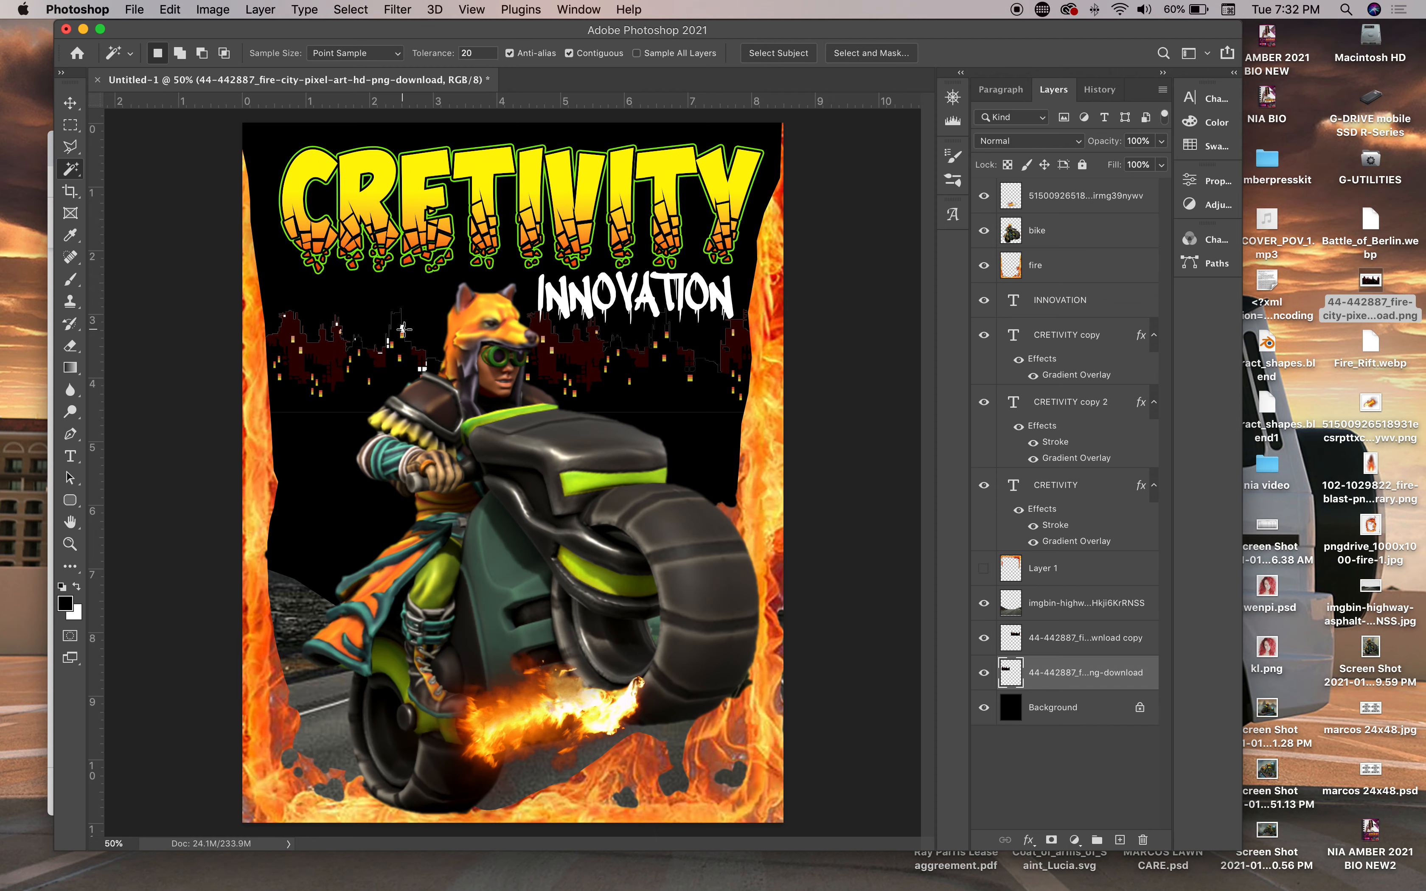
click(339, 11)
click(380, 309)
key(super+d)
Lower the INNOVATION text slightly beneath the title
click(70, 102)
drag(665, 318, 655, 316)
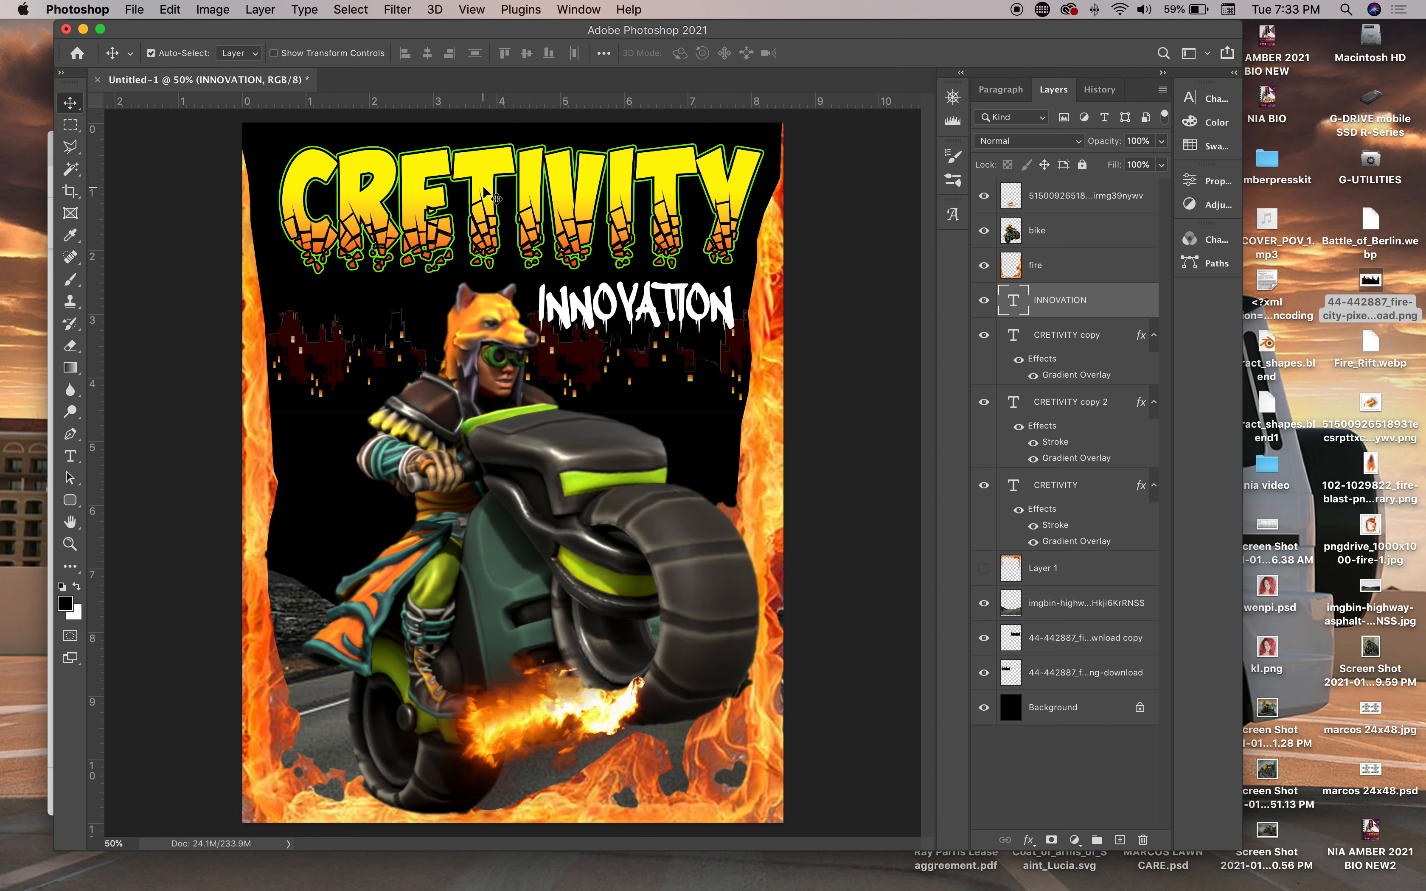
Move the top CRETIVITY copy off the stacked title, correct its text to CREATIVITY, and place it below the title
drag(487, 220, 483, 344)
mouse_move(584, 884)
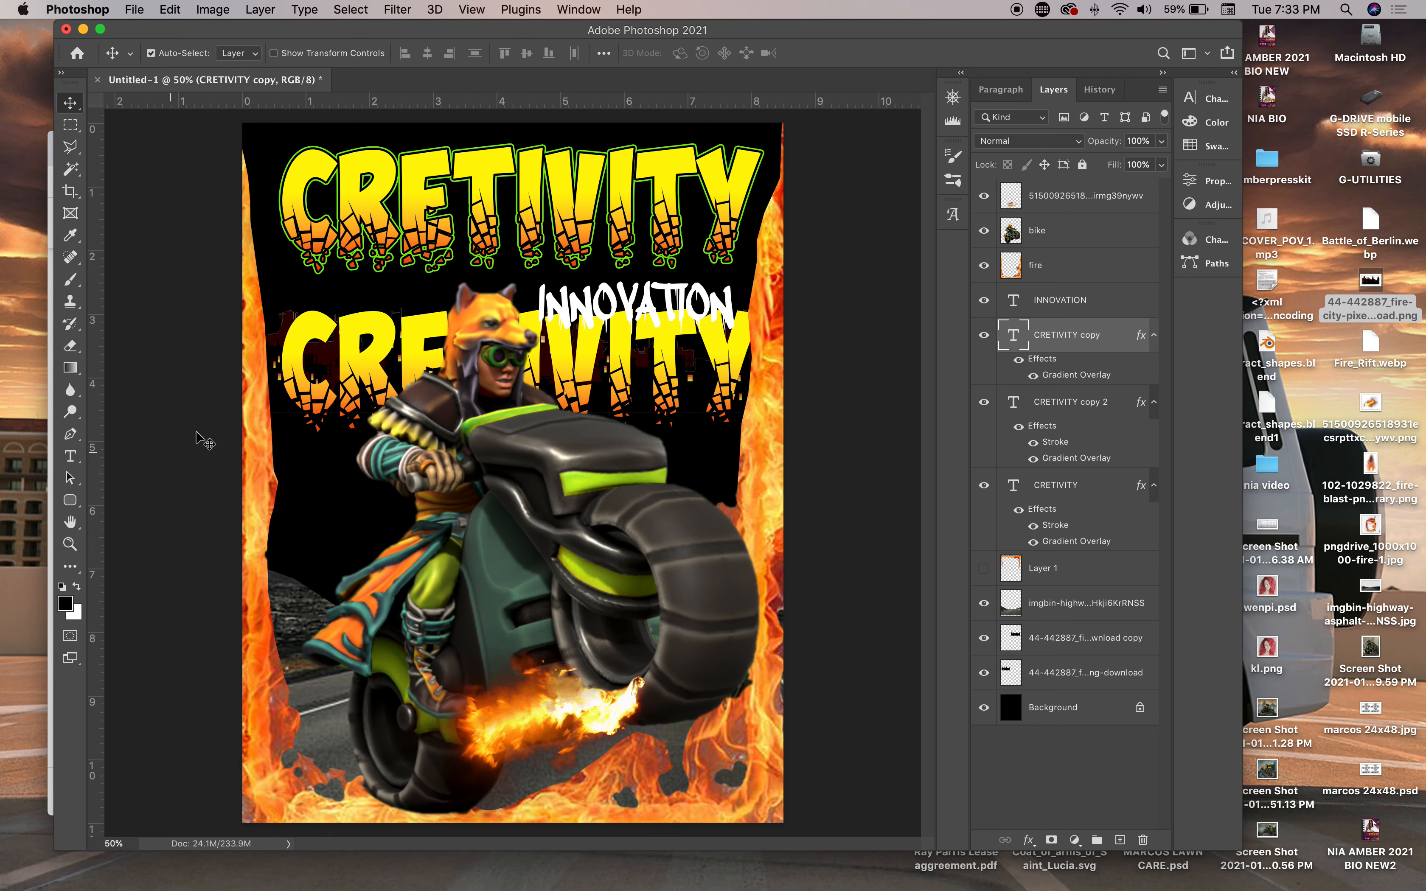
drag(381, 321, 417, 272)
click(70, 457)
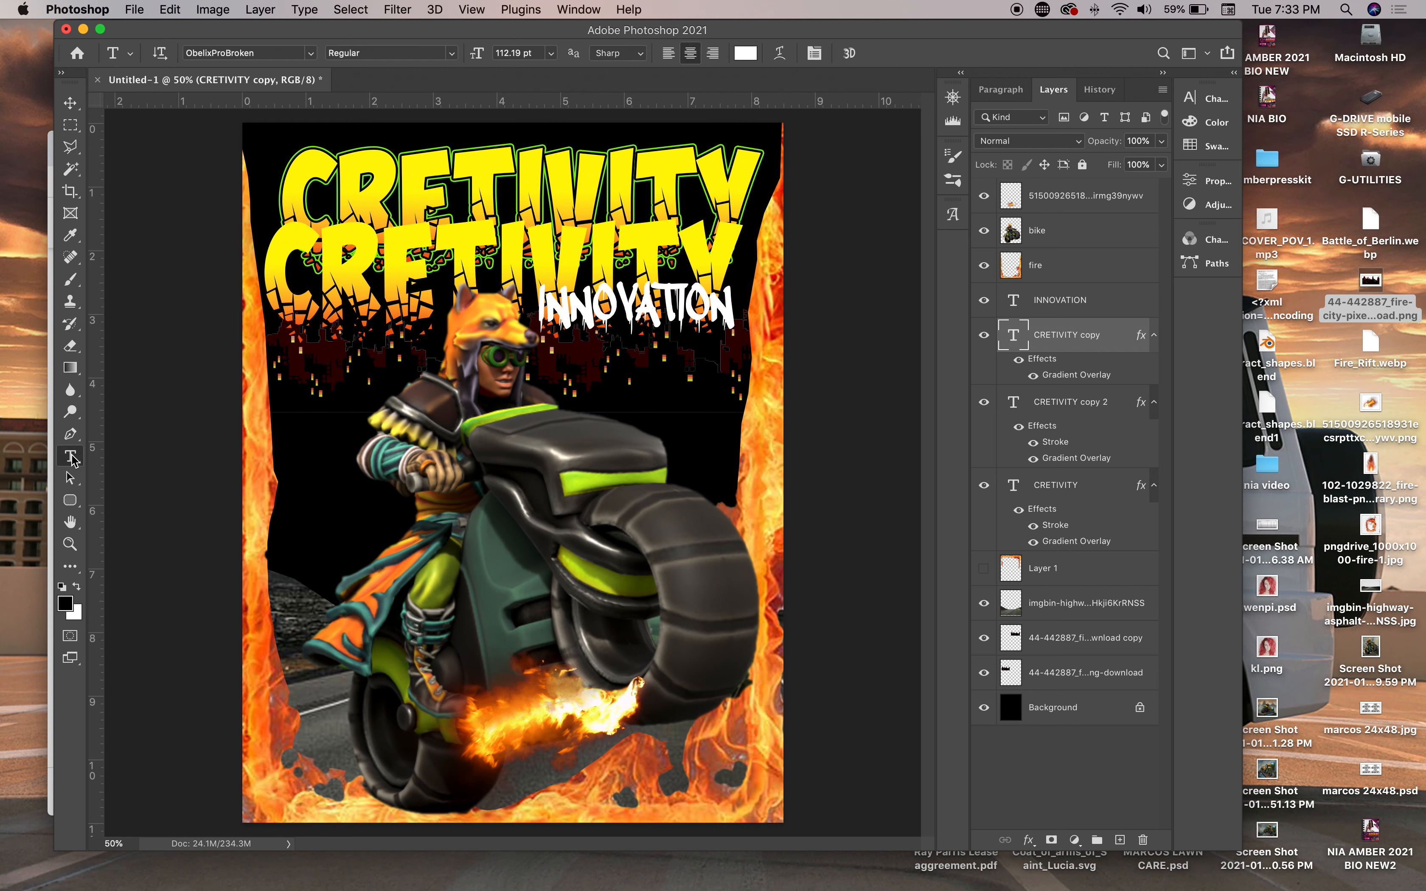
click(438, 279)
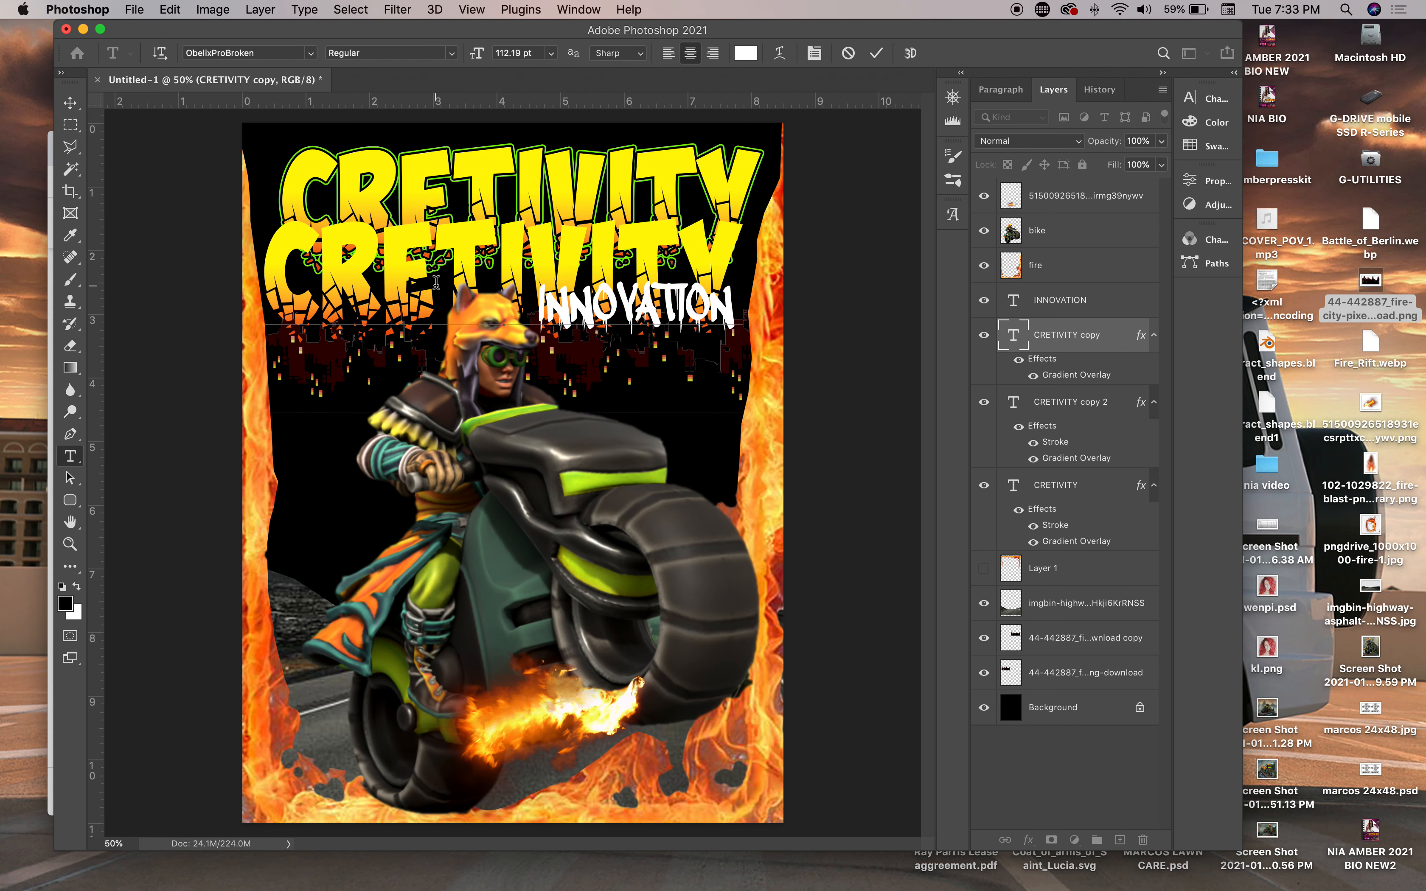
text(A)
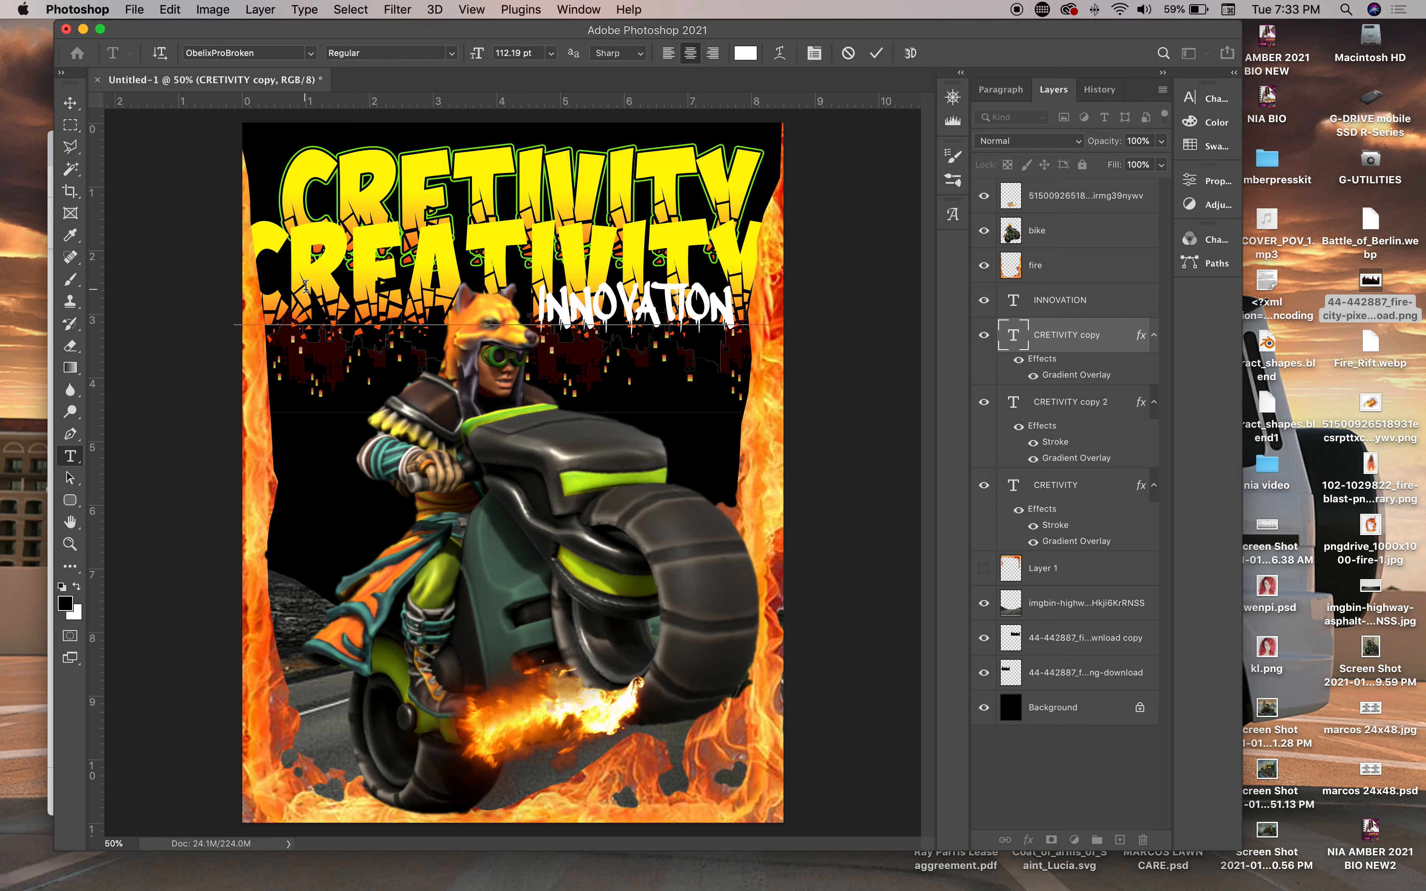
click(70, 103)
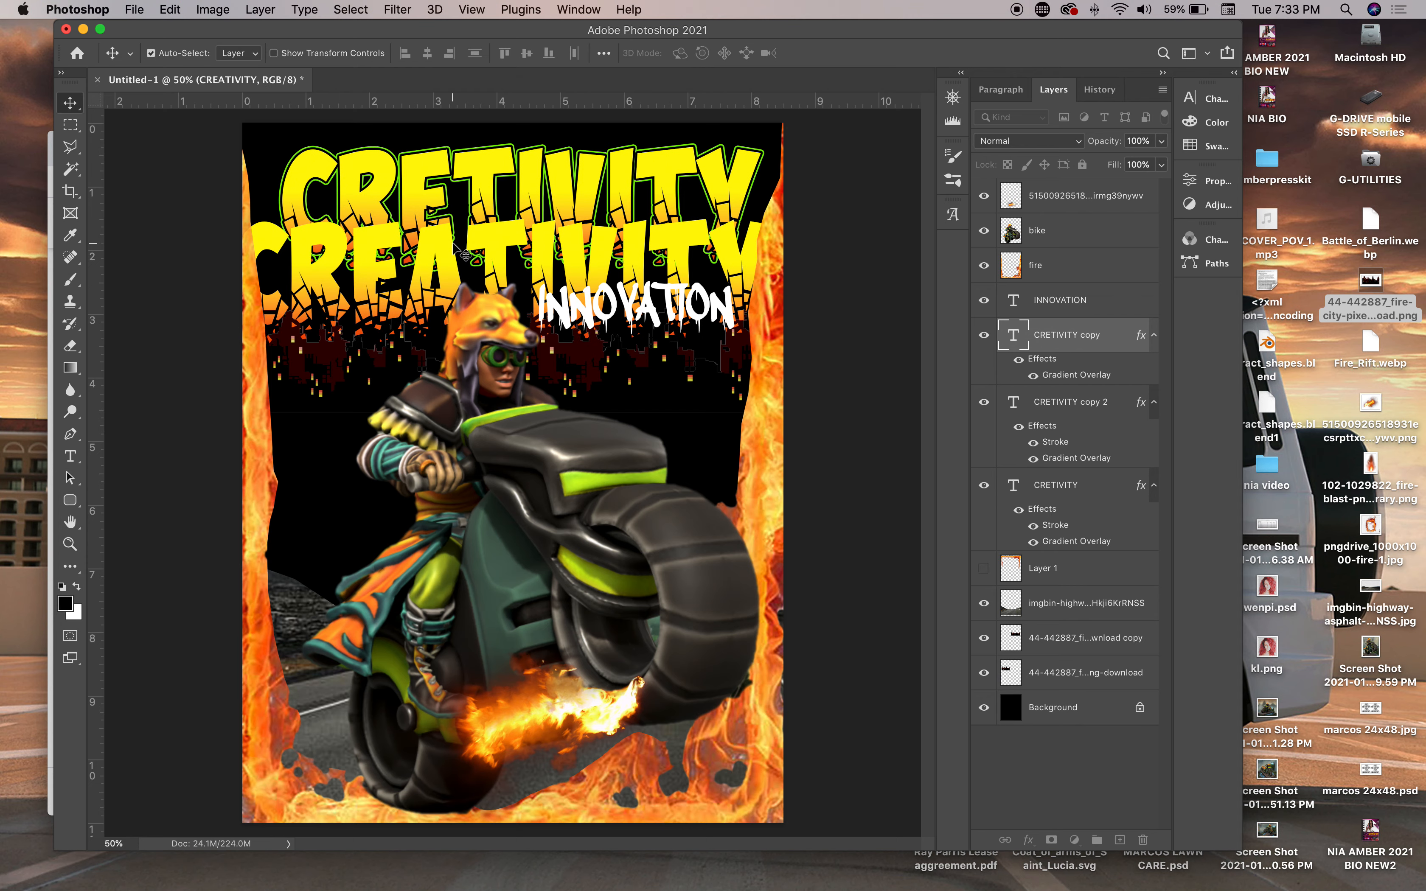
drag(440, 255, 450, 307)
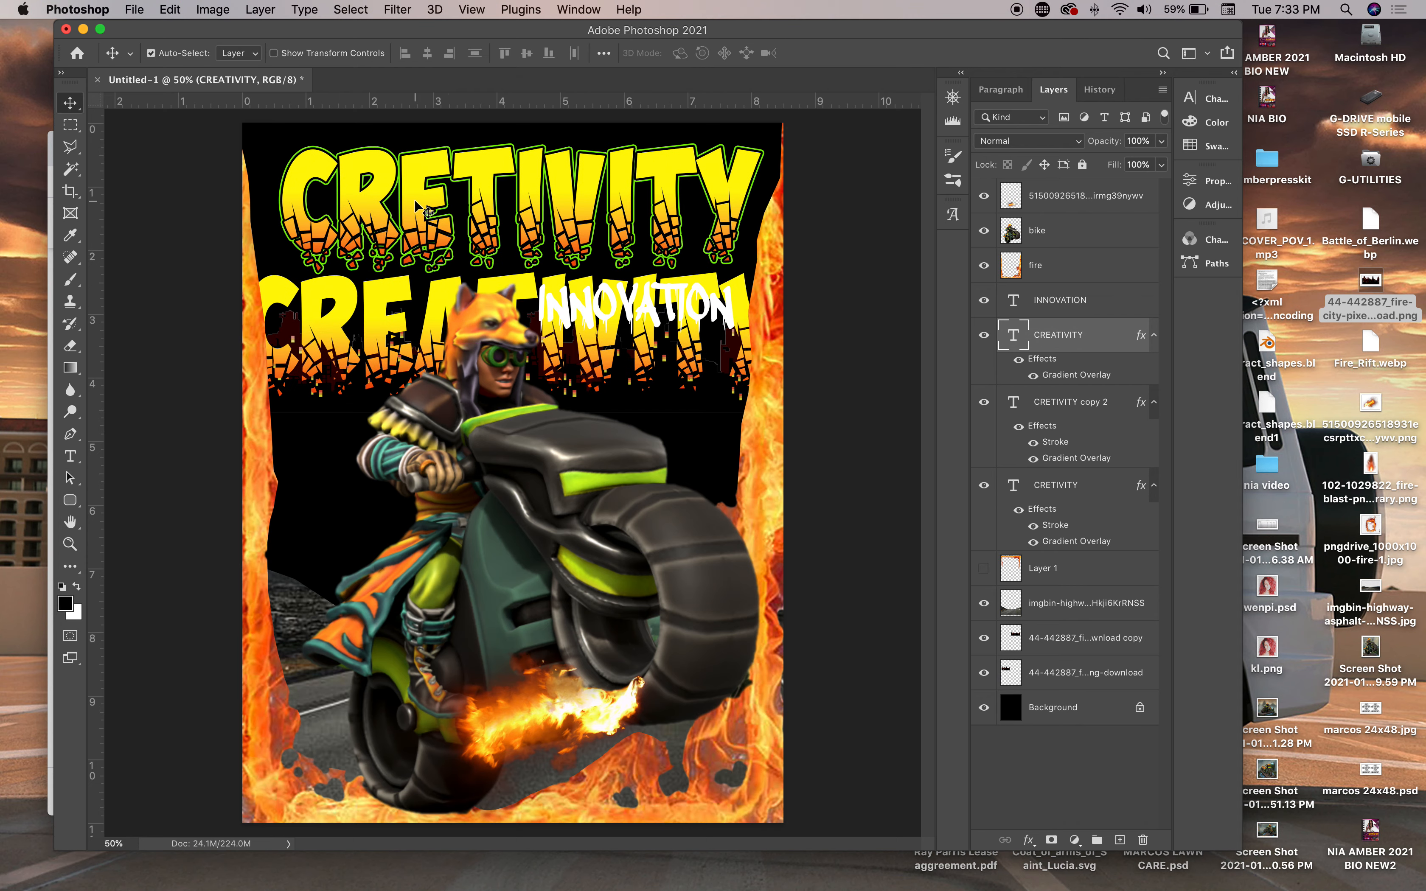
Offset the black-stroked CRETIVITY copy 2, correct its text to CREATIVITY, and move it below the green-outlined title
drag(416, 206, 429, 222)
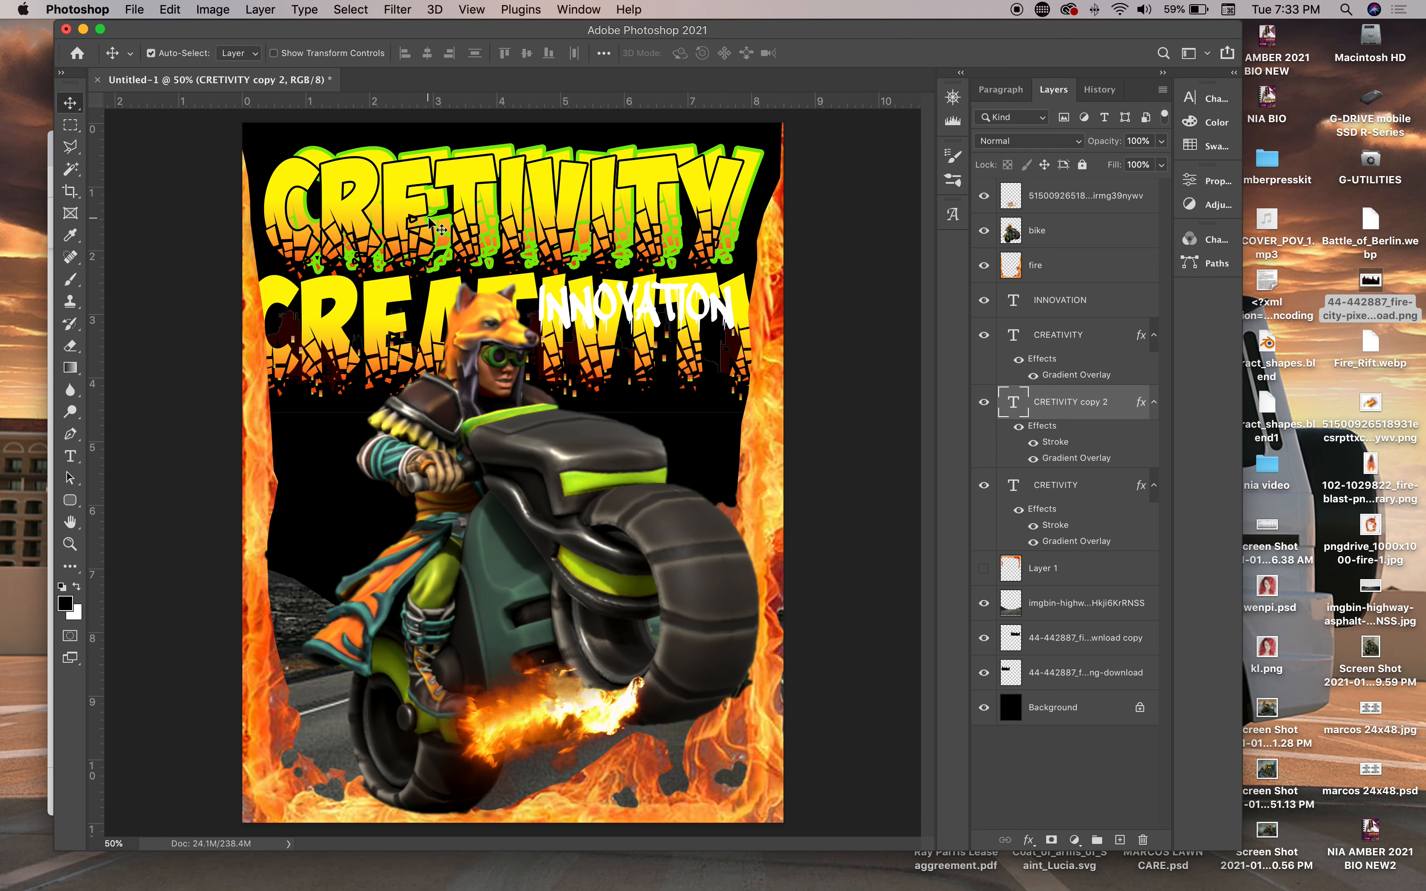
double_click(431, 217)
click(443, 221)
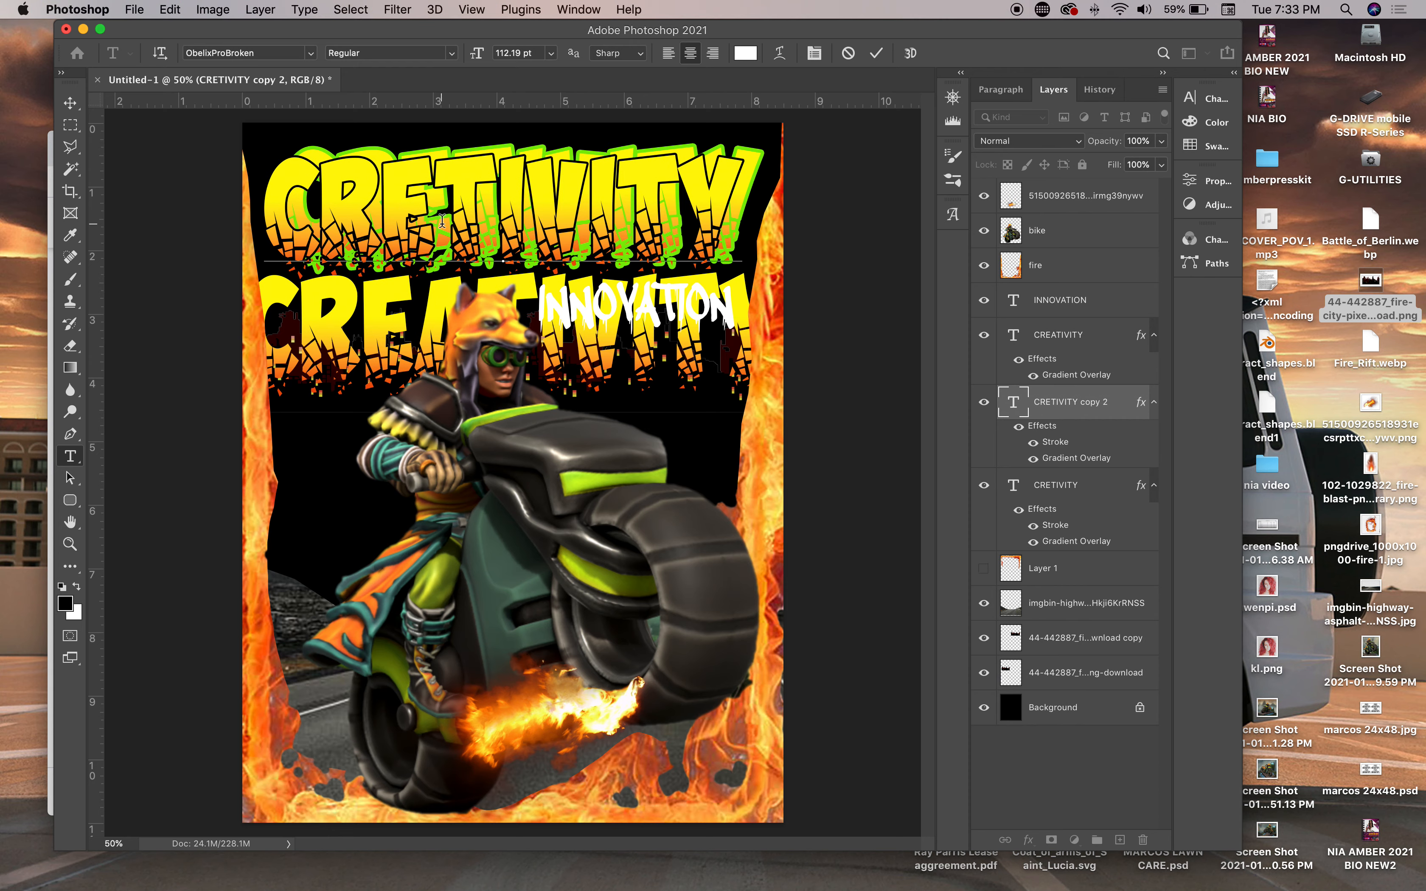
text(A)
click(70, 102)
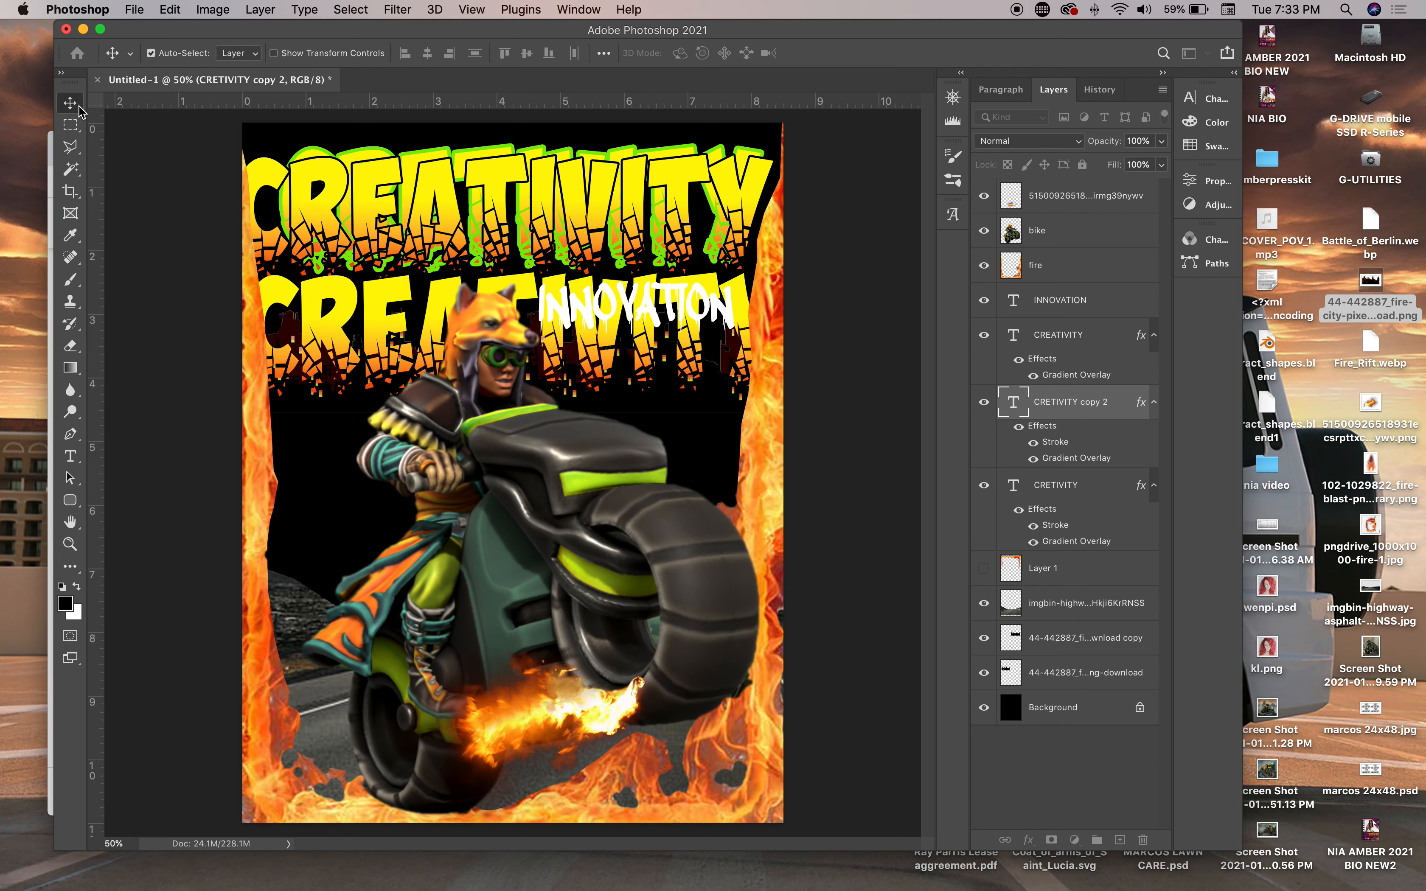
drag(444, 214, 460, 331)
Correct the green-outlined CRETIVITY title to CREATIVITY
click(482, 191)
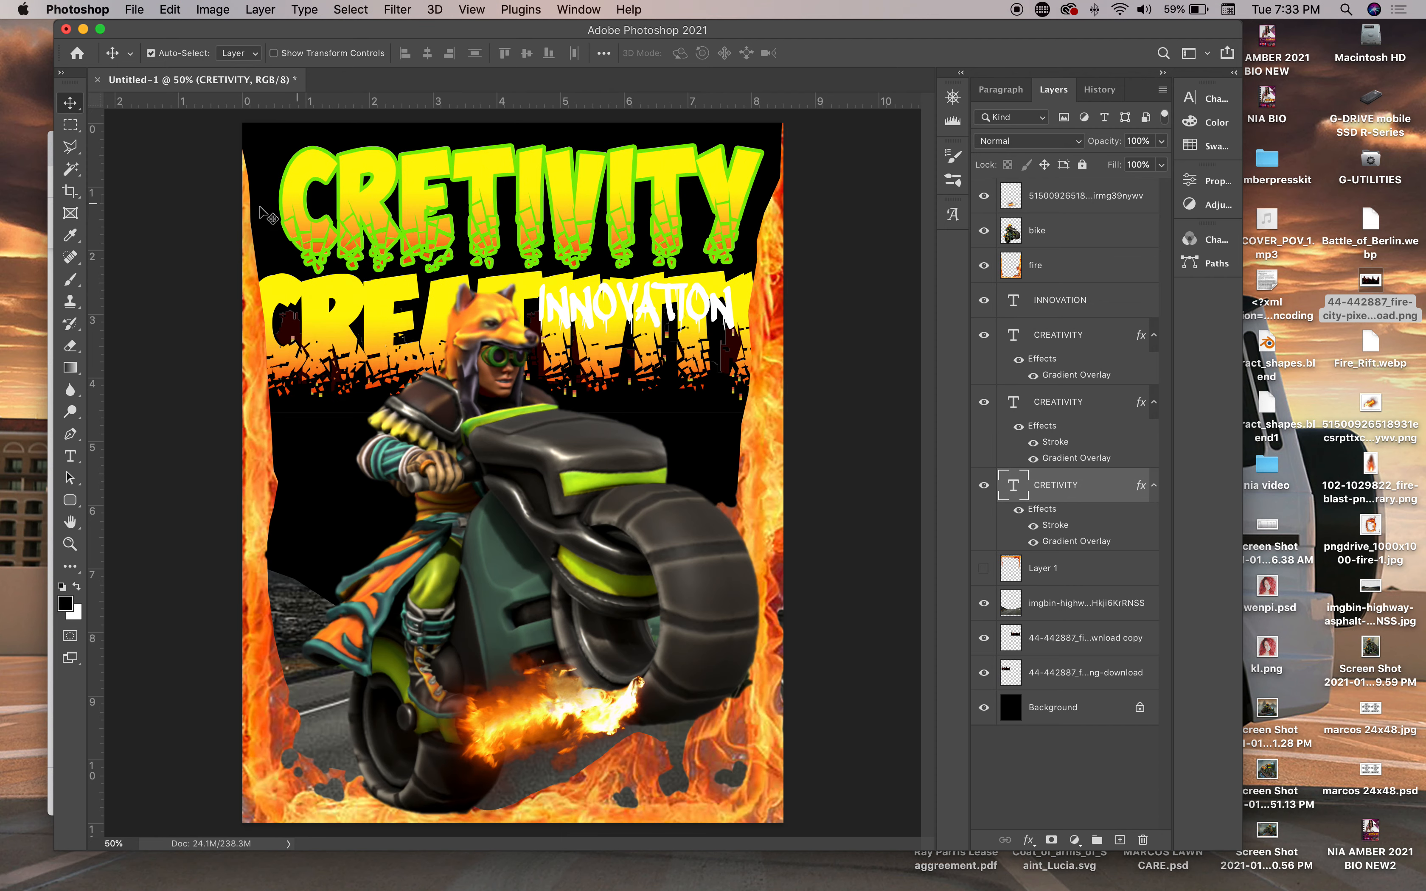
click(70, 456)
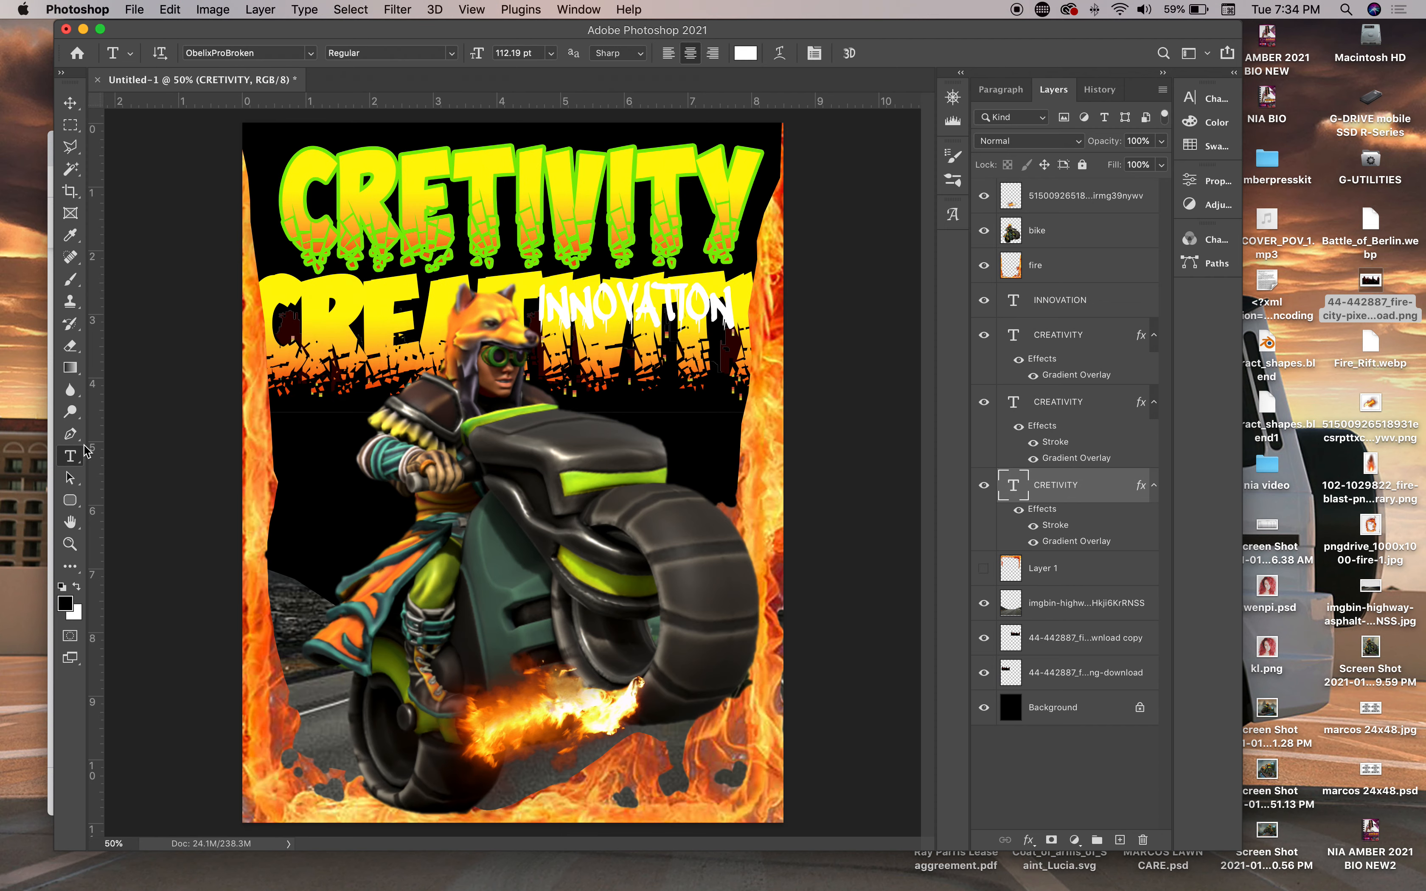
click(452, 196)
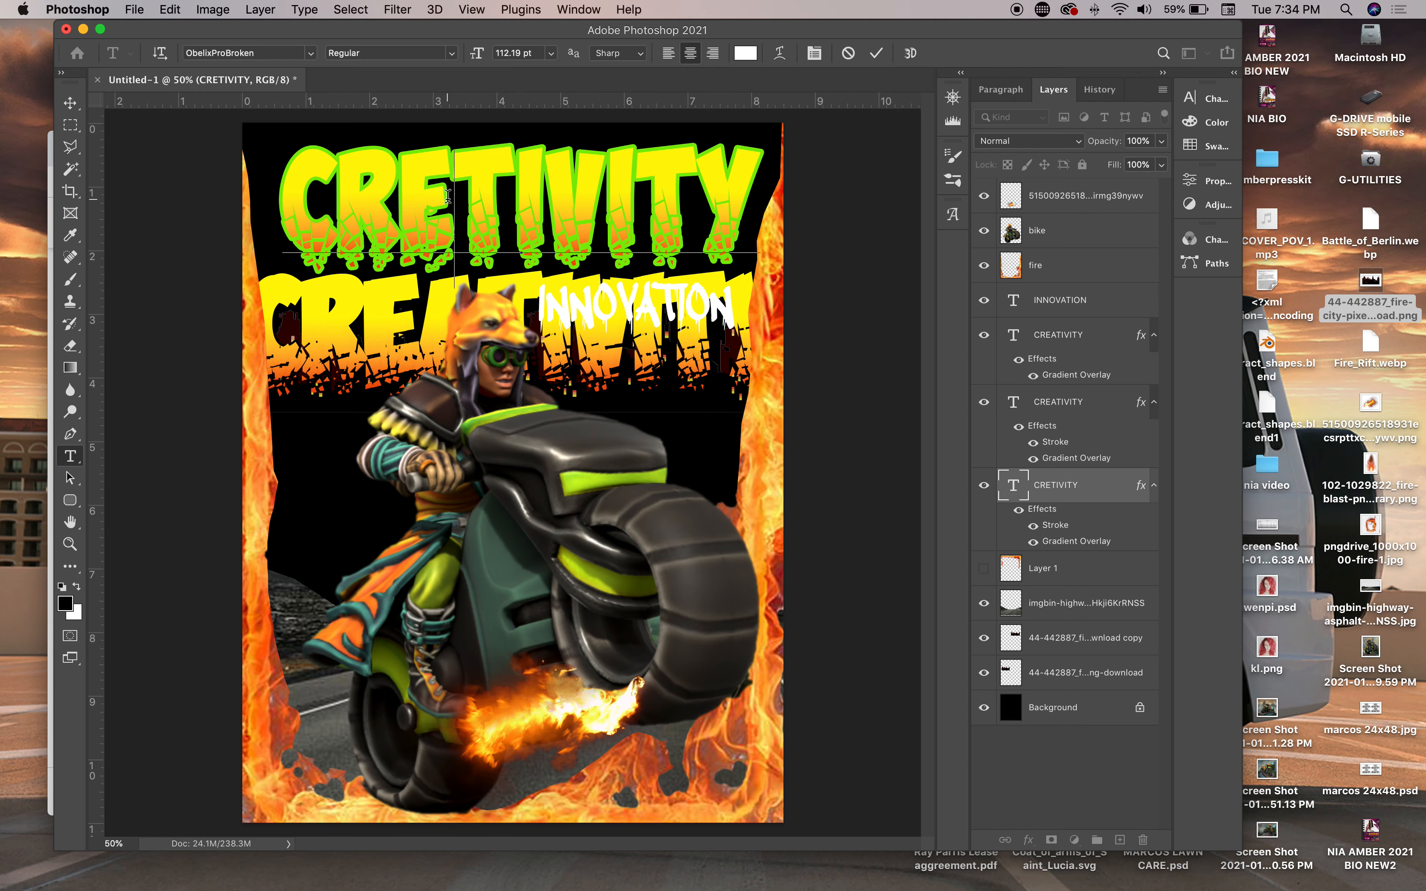
text(A)
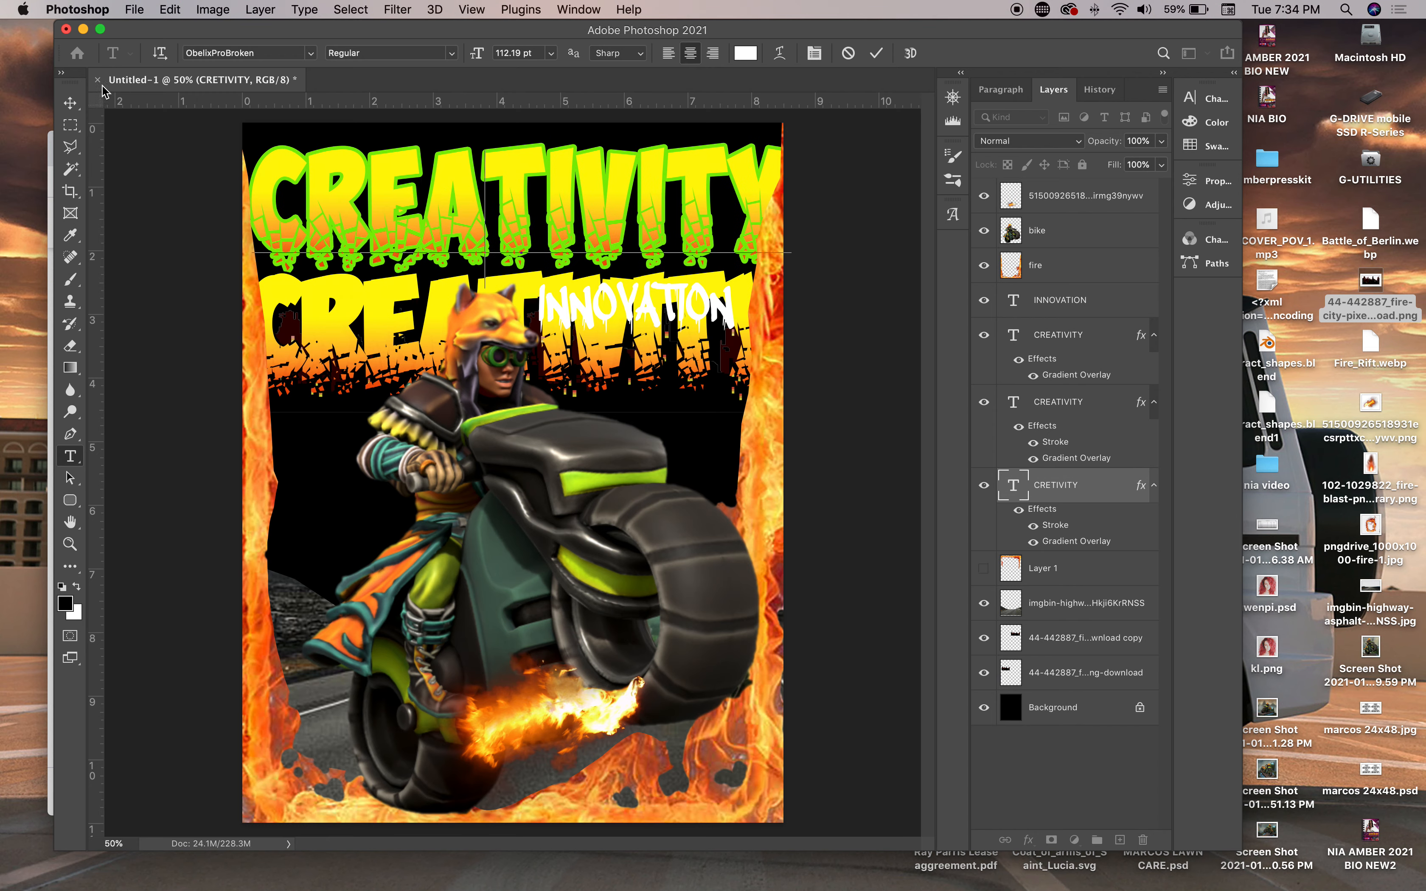
click(70, 103)
Place the black-stroked CREATIVITY copy over the green-outlined title and move the unstroked gradient copy down behind the rider
drag(348, 297, 357, 169)
mouse_move(399, 273)
mouse_down()
mouse_move(396, 175)
mouse_move(399, 314)
mouse_move(391, 289)
mouse_up()
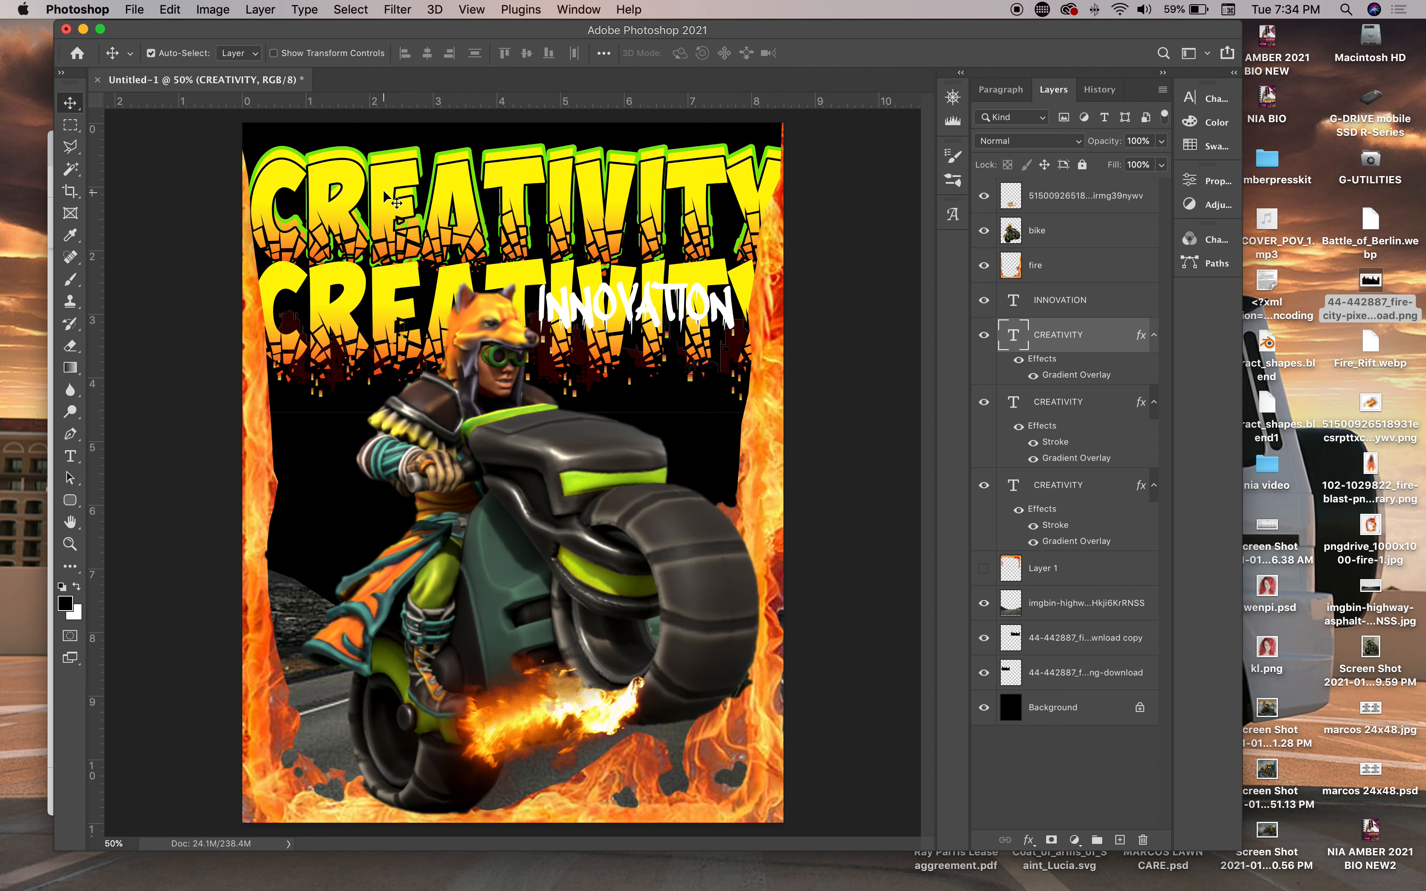
drag(385, 189, 386, 185)
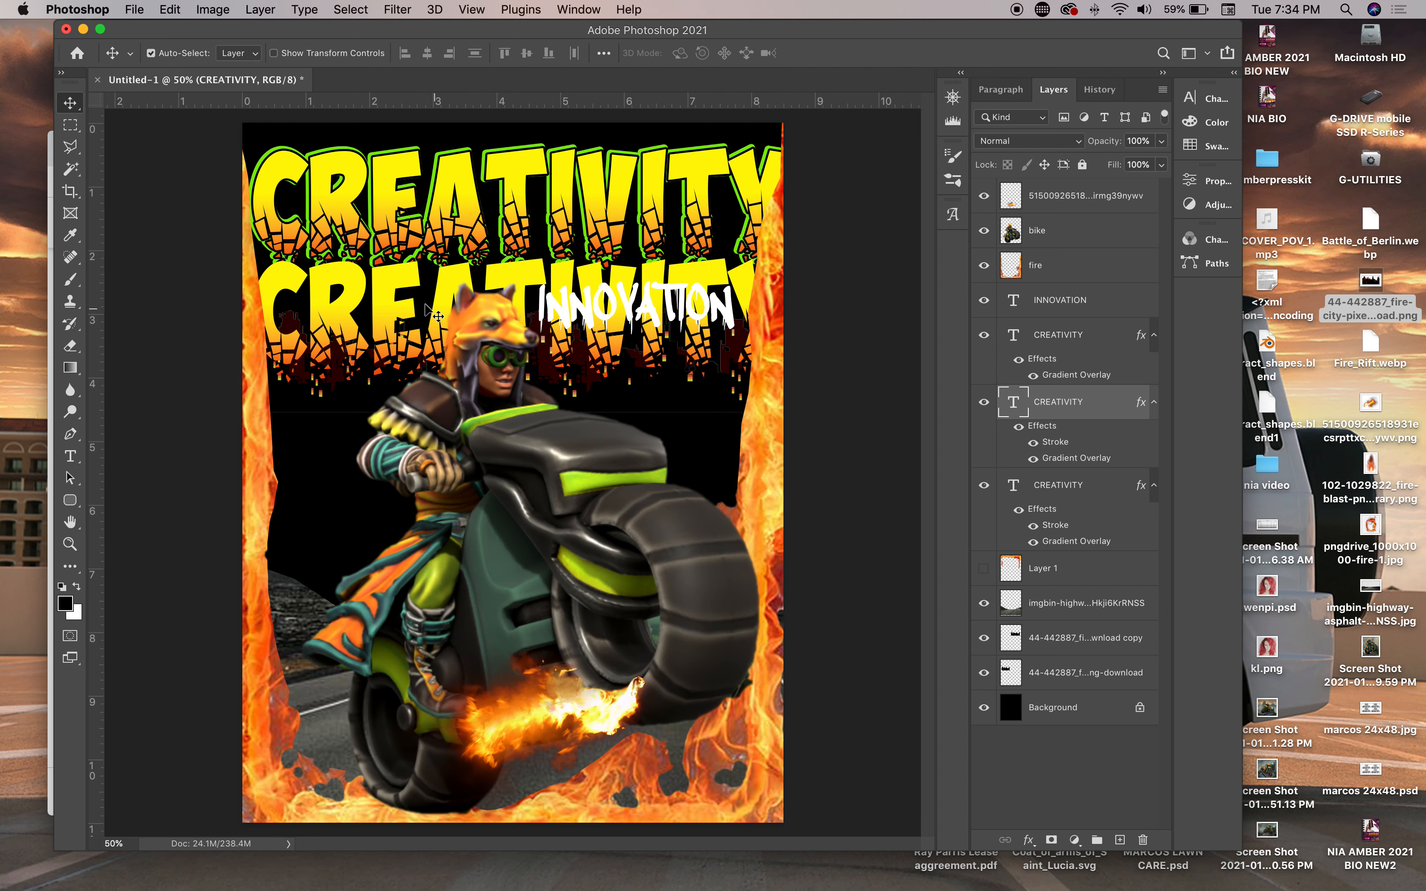
drag(407, 290, 413, 377)
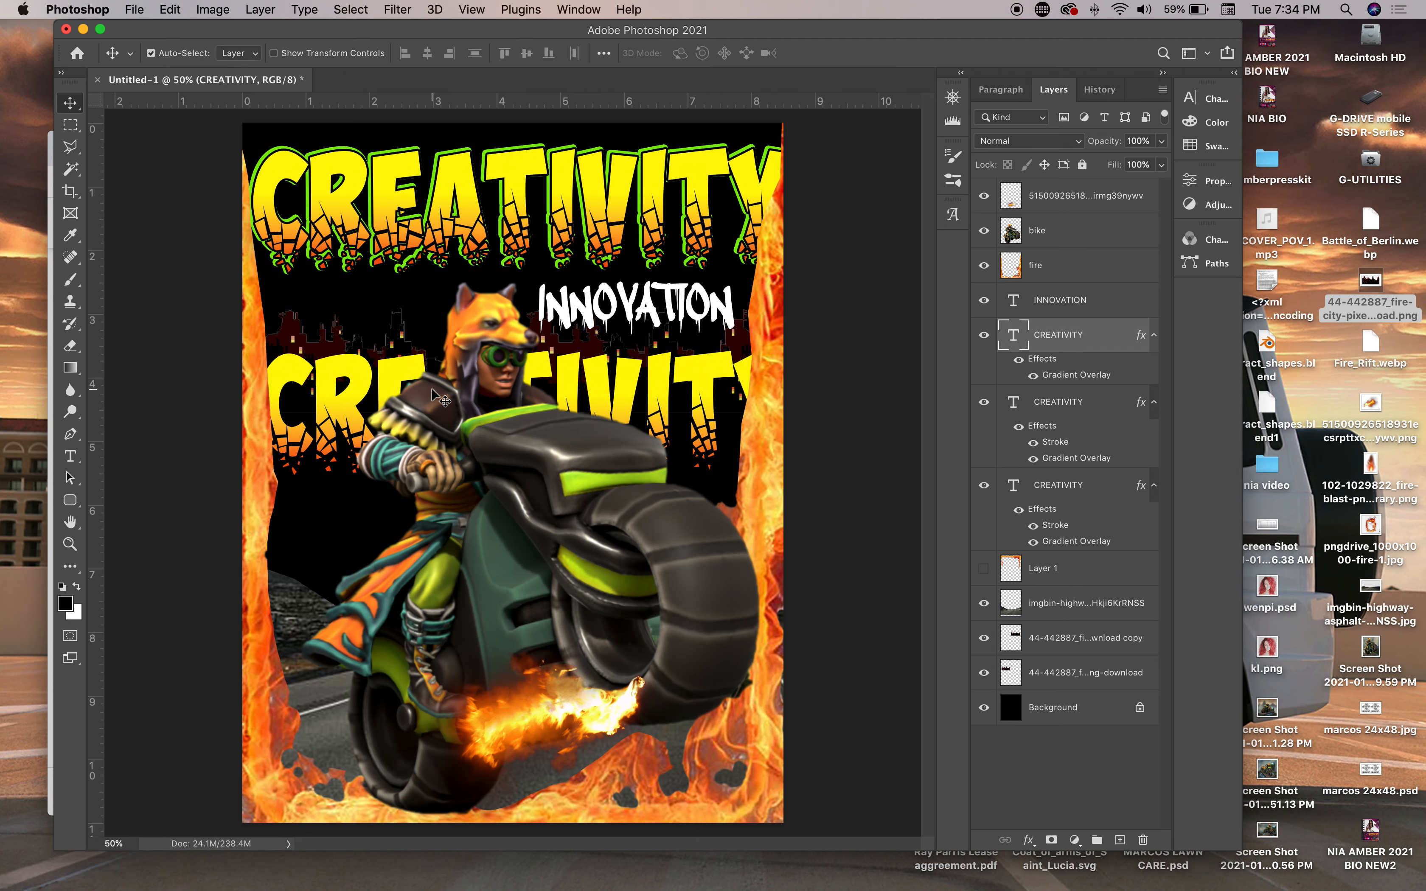
Nudge the black-stroked CREATIVITY copy in small increments until it sits evenly inside the green outline
click(464, 173)
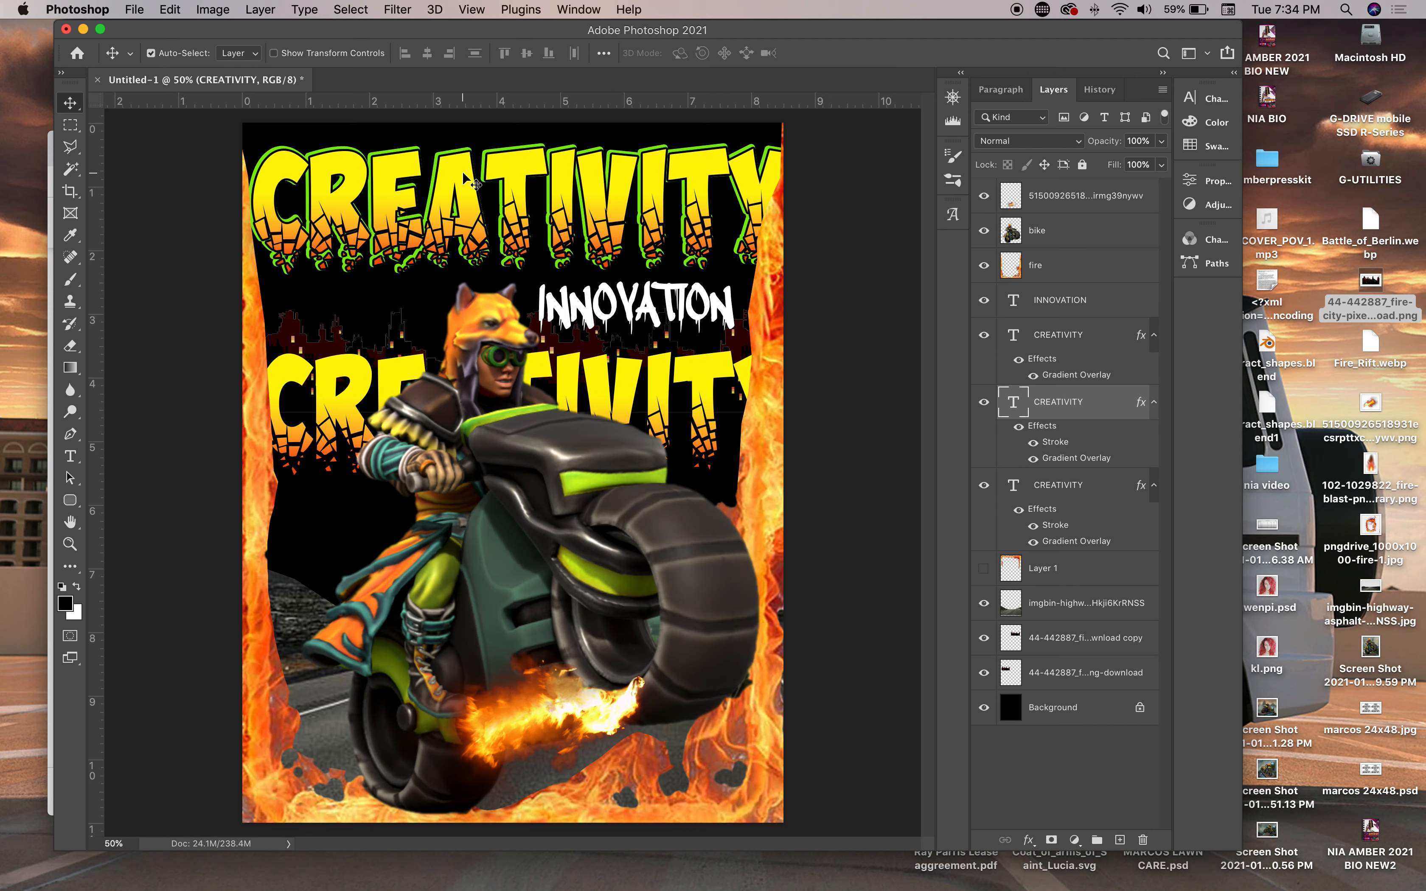
key(Left)
key(Left)
key(Left)
key(Left)
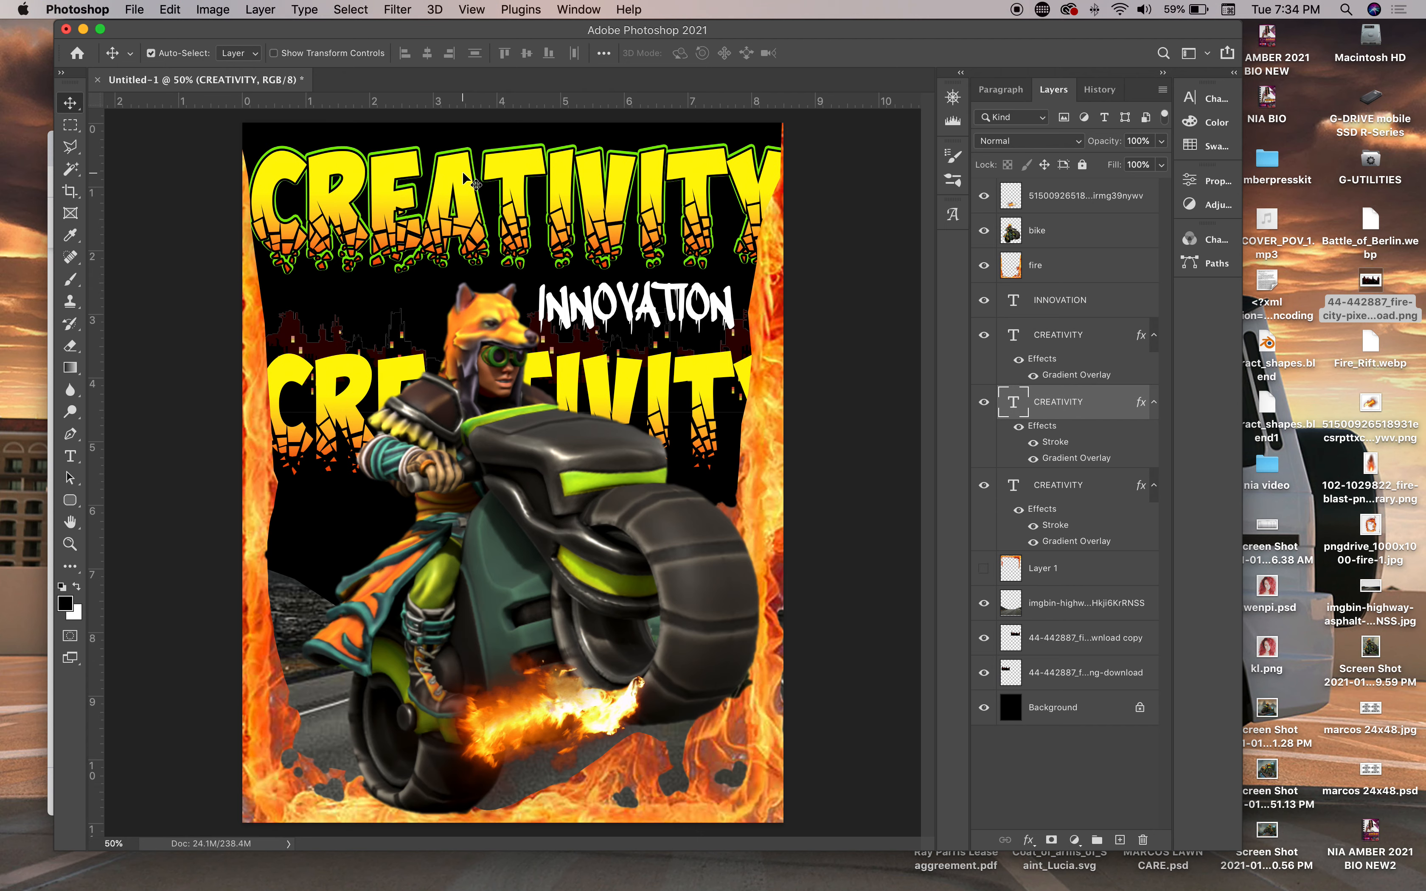
key(Right)
key(Right)
key(Right)
key(Right)
key(Right)
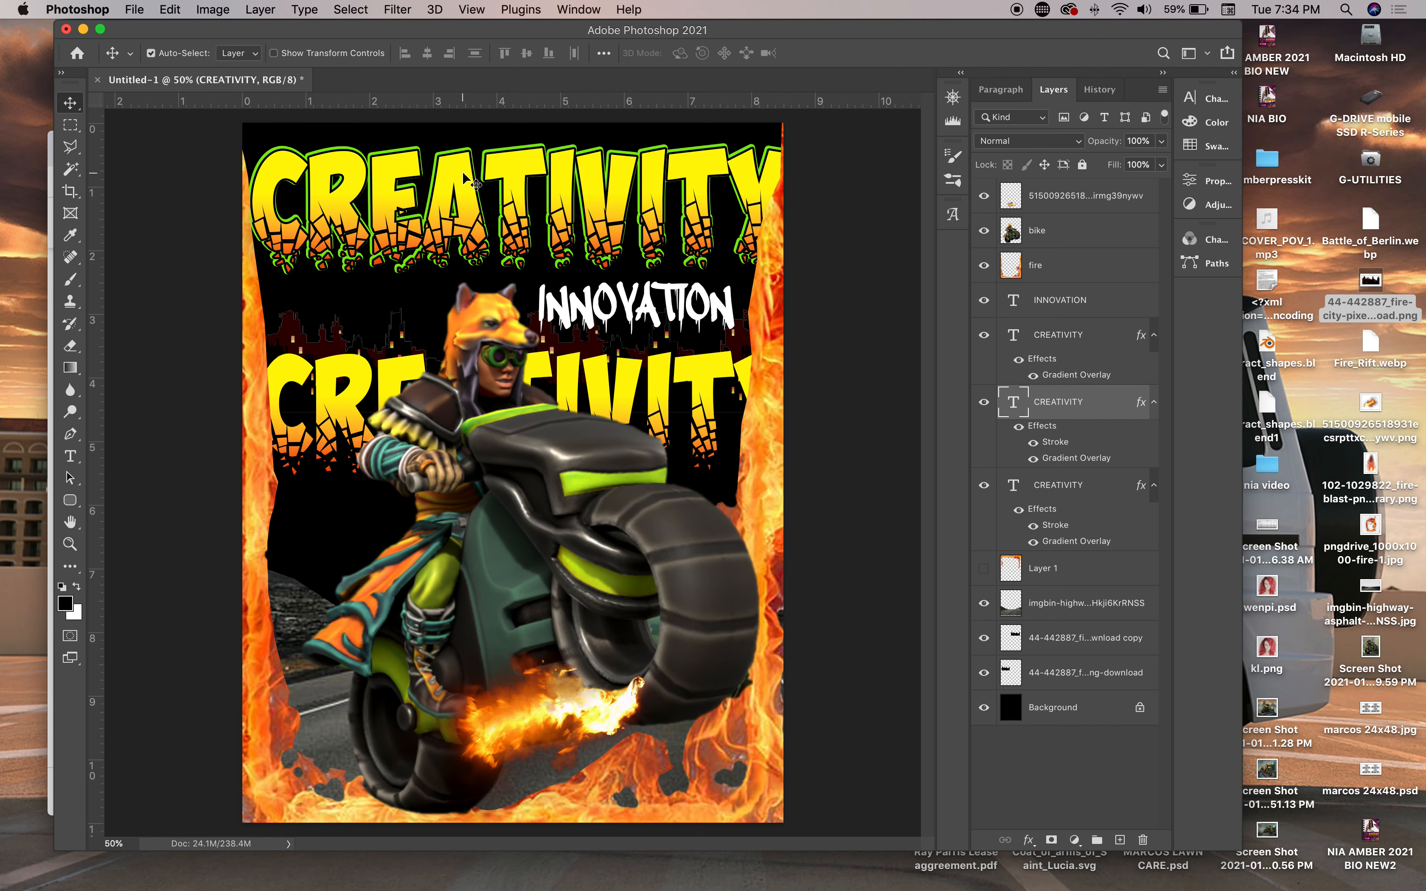
key(Left)
key(Left)
key(Left)
key(Down)
key(Down)
key(Down)
key(Down)
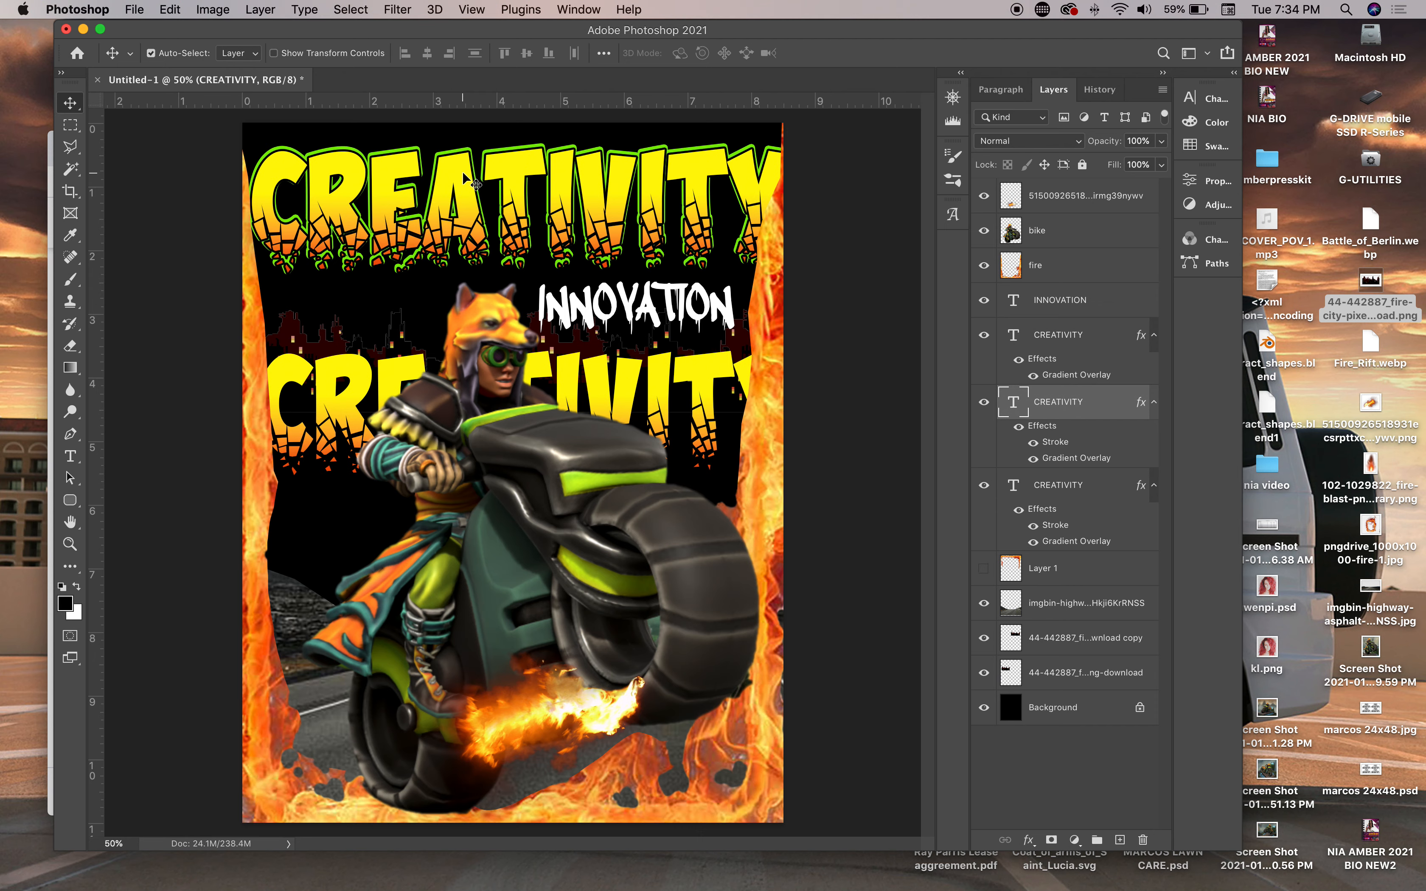
key(Up)
key(Up)
key(Up)
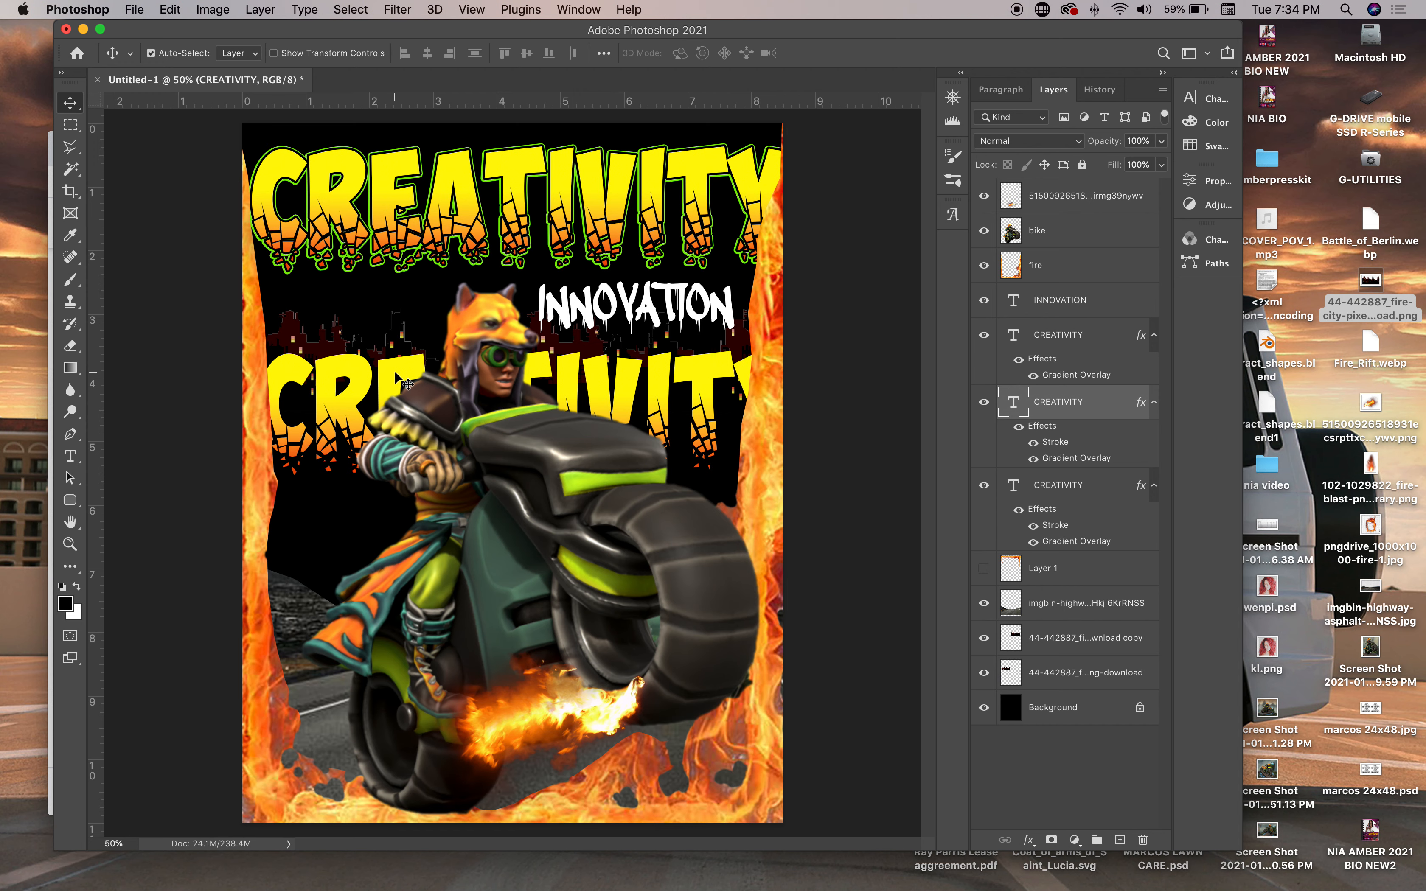
Hide the unstroked gradient CREATIVITY copy behind the rider
click(737, 401)
click(983, 337)
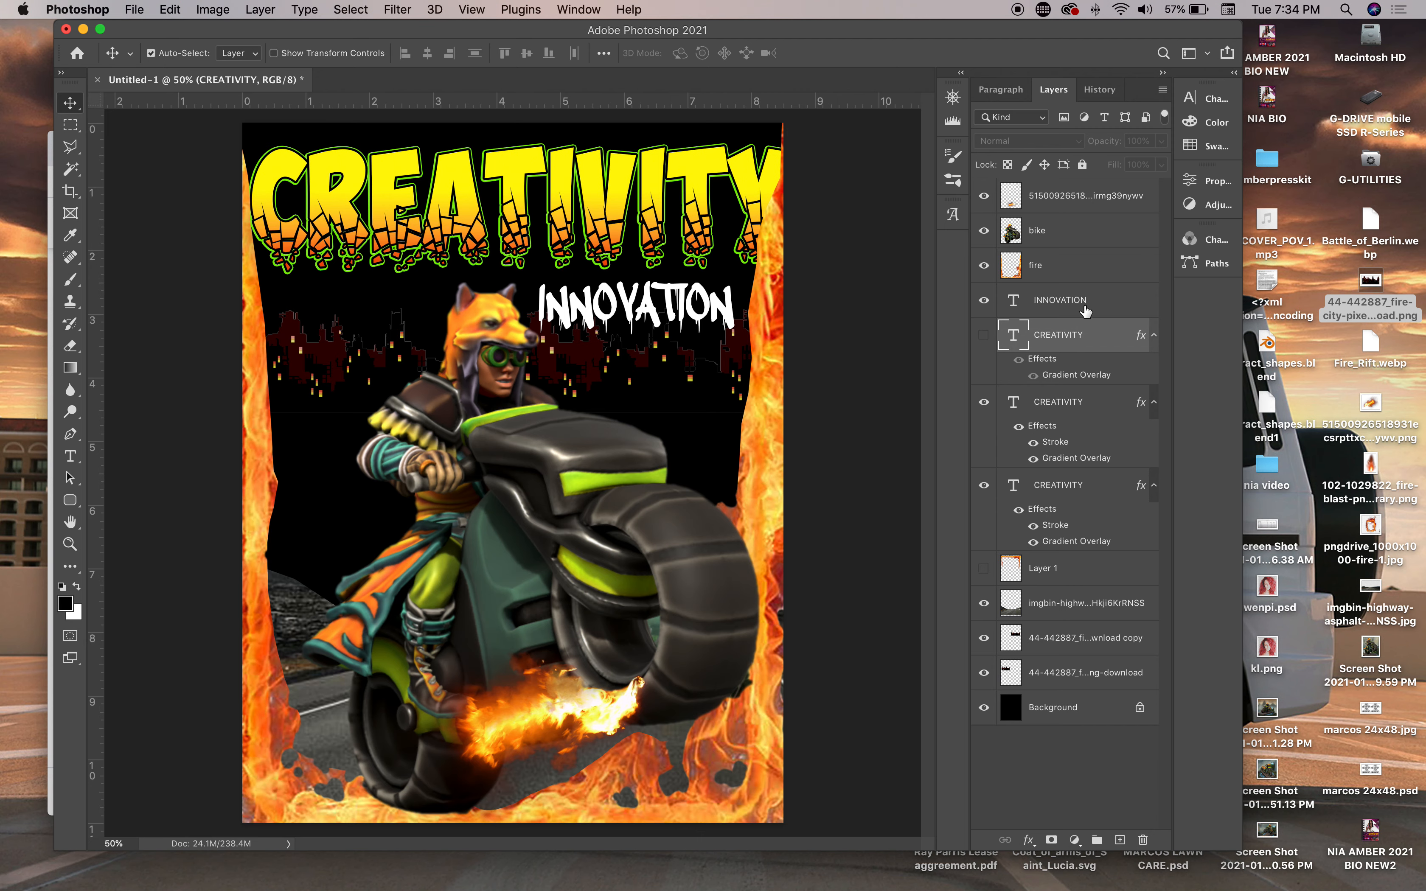
Scale the green-outlined and black-stroked CREATIVITY titles down together so the whole word fits within the poster's width
click(1099, 406)
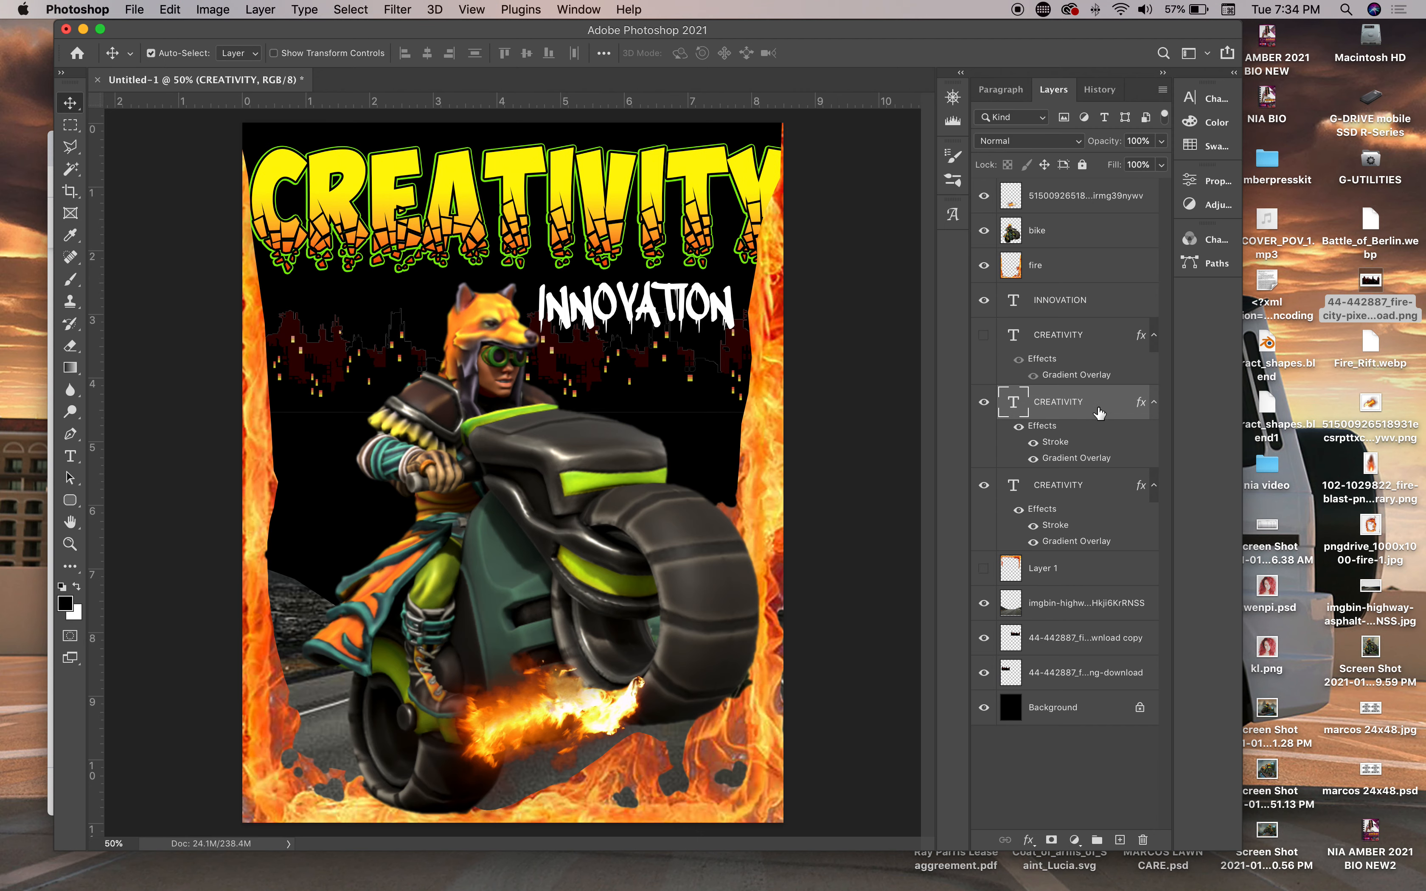
shift+click(1107, 497)
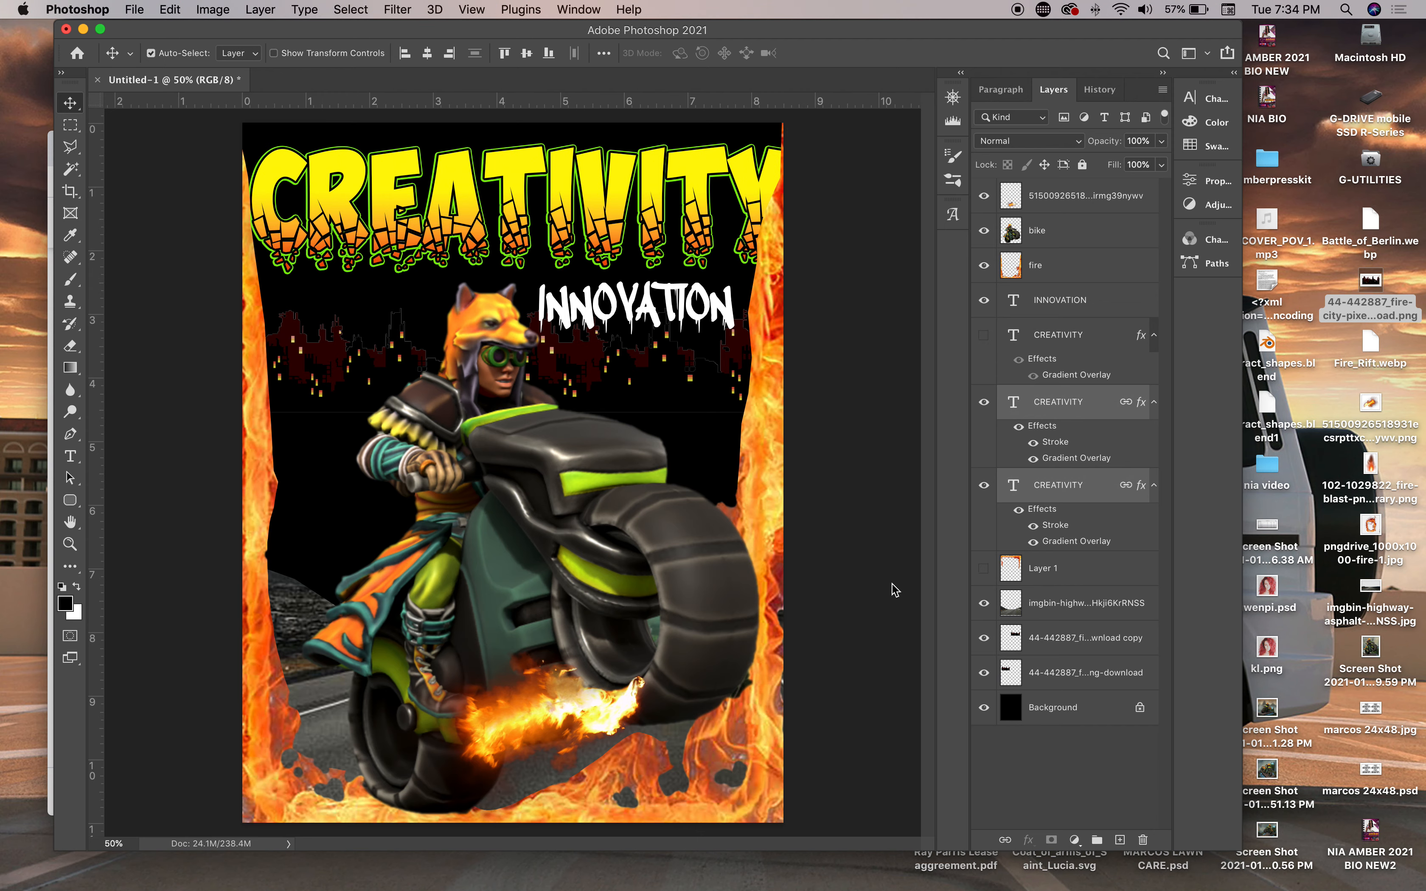
key(super+t)
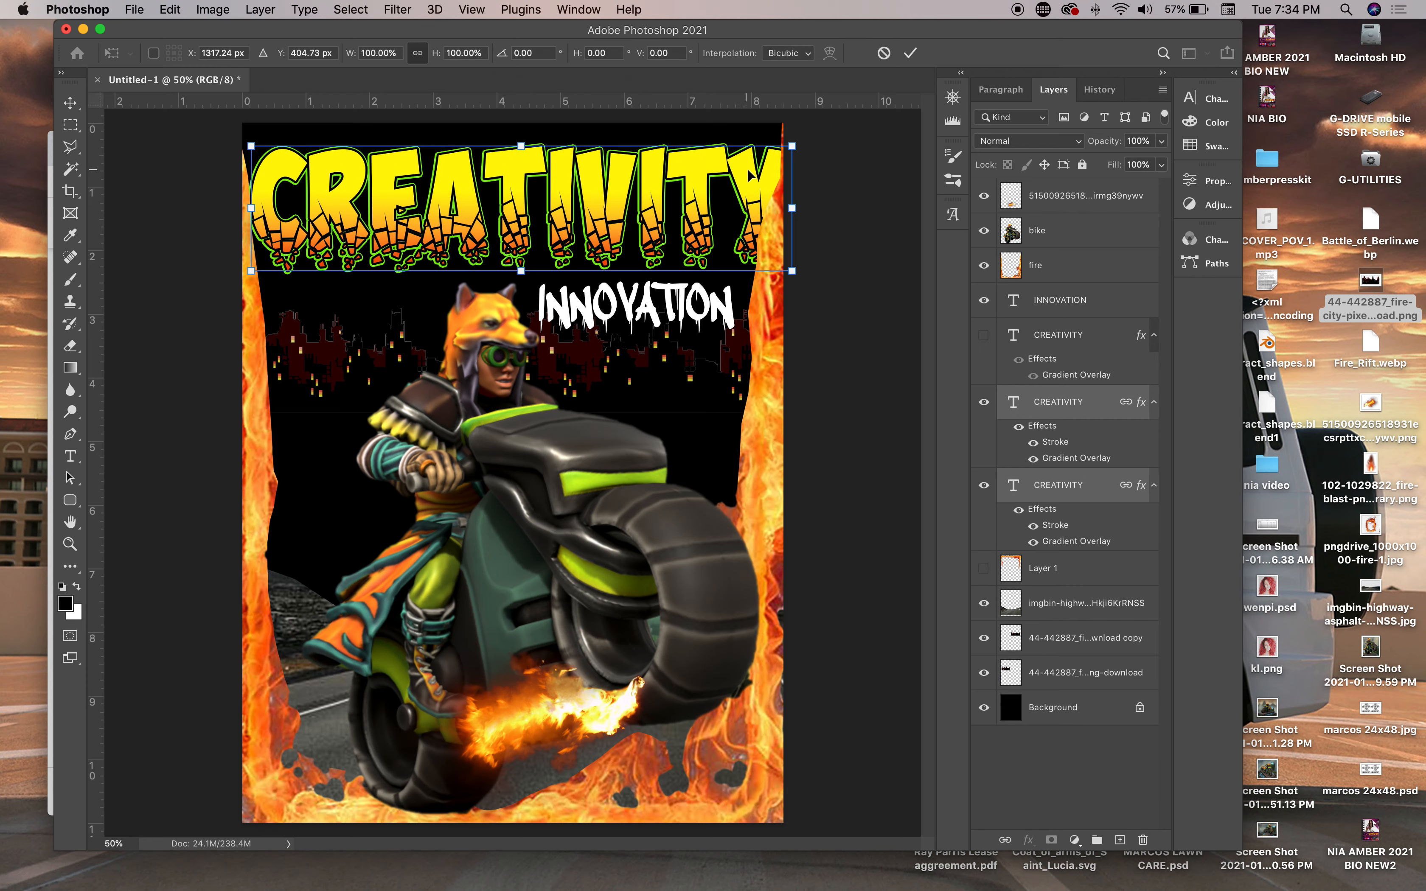
drag(794, 145, 741, 195)
key(Return)
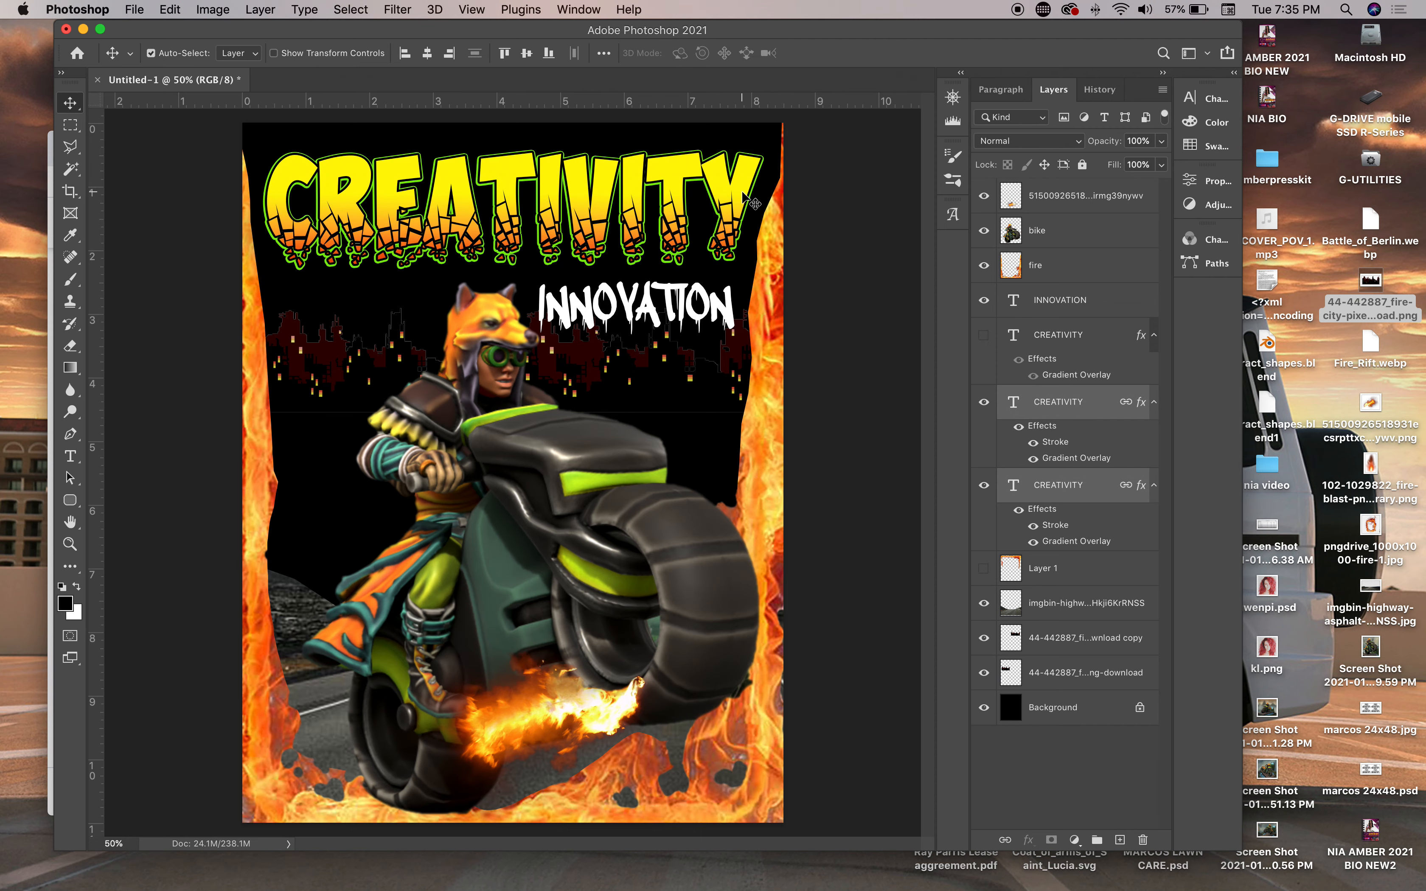
drag(672, 305, 675, 299)
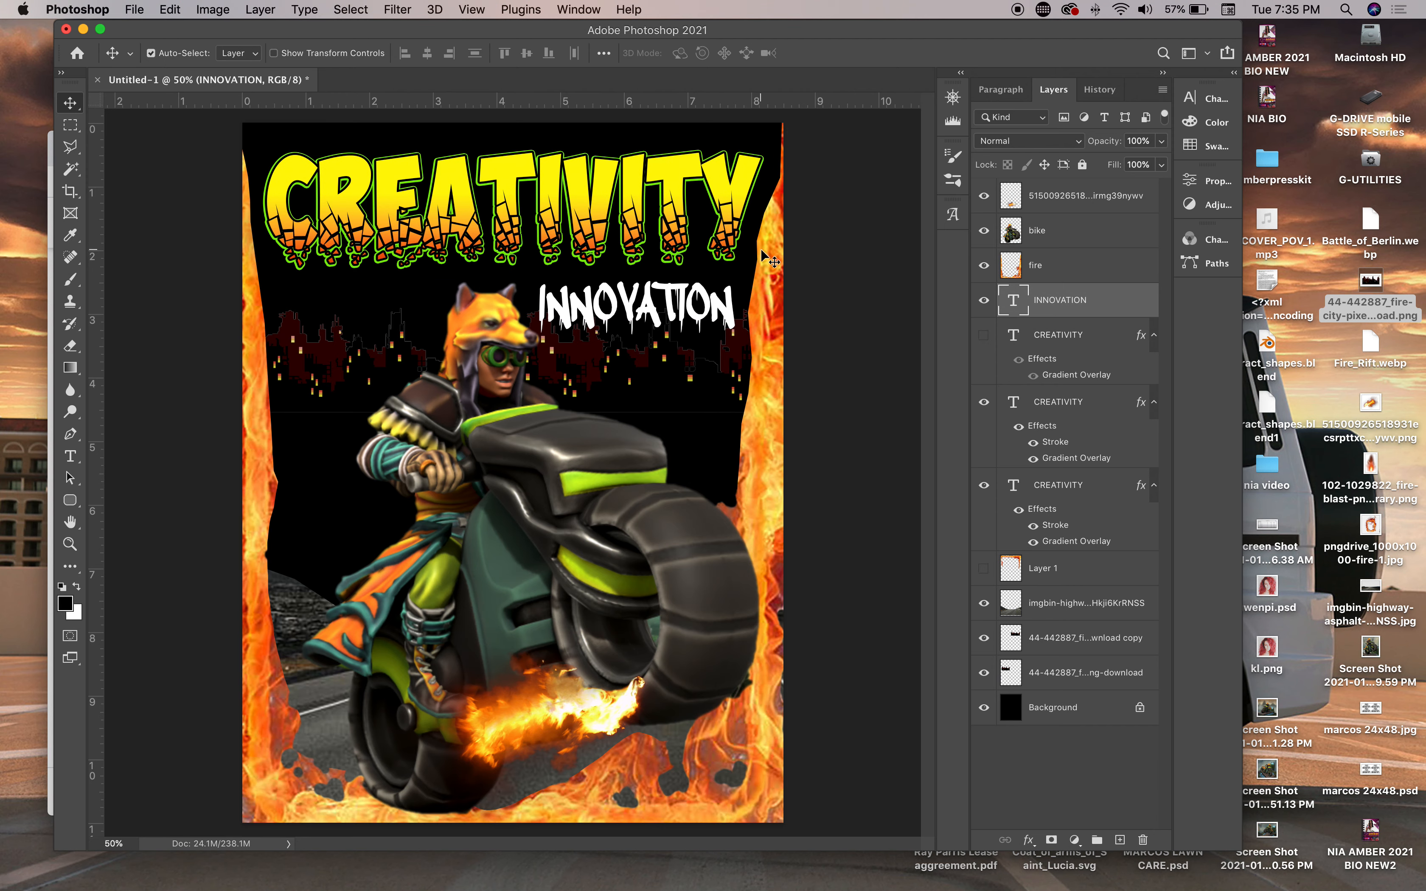
Load the fire layer's outline as a selection and contract it twice by 4 pixels
click(769, 312)
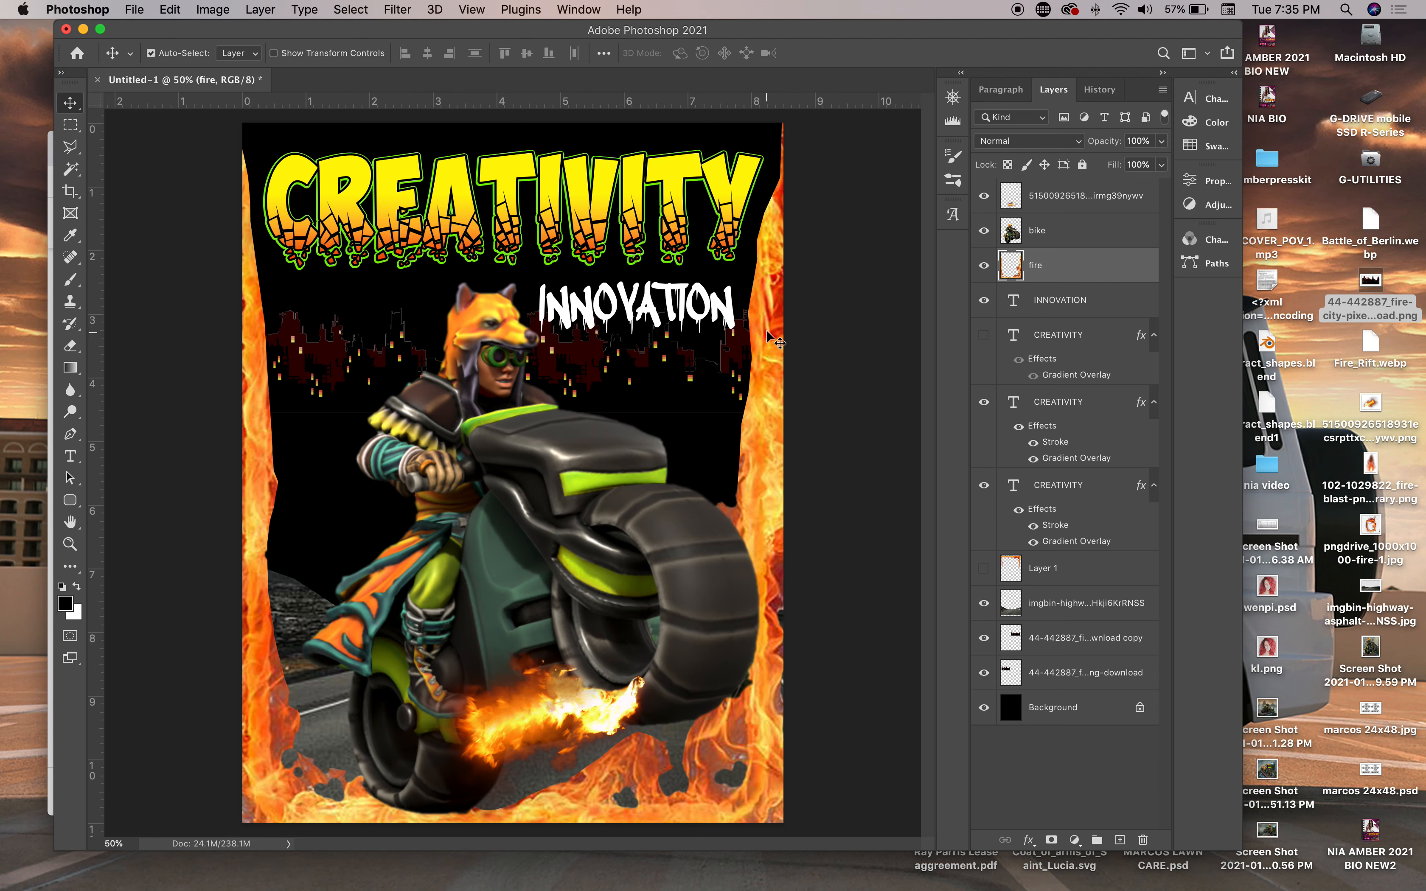
super+click(1008, 274)
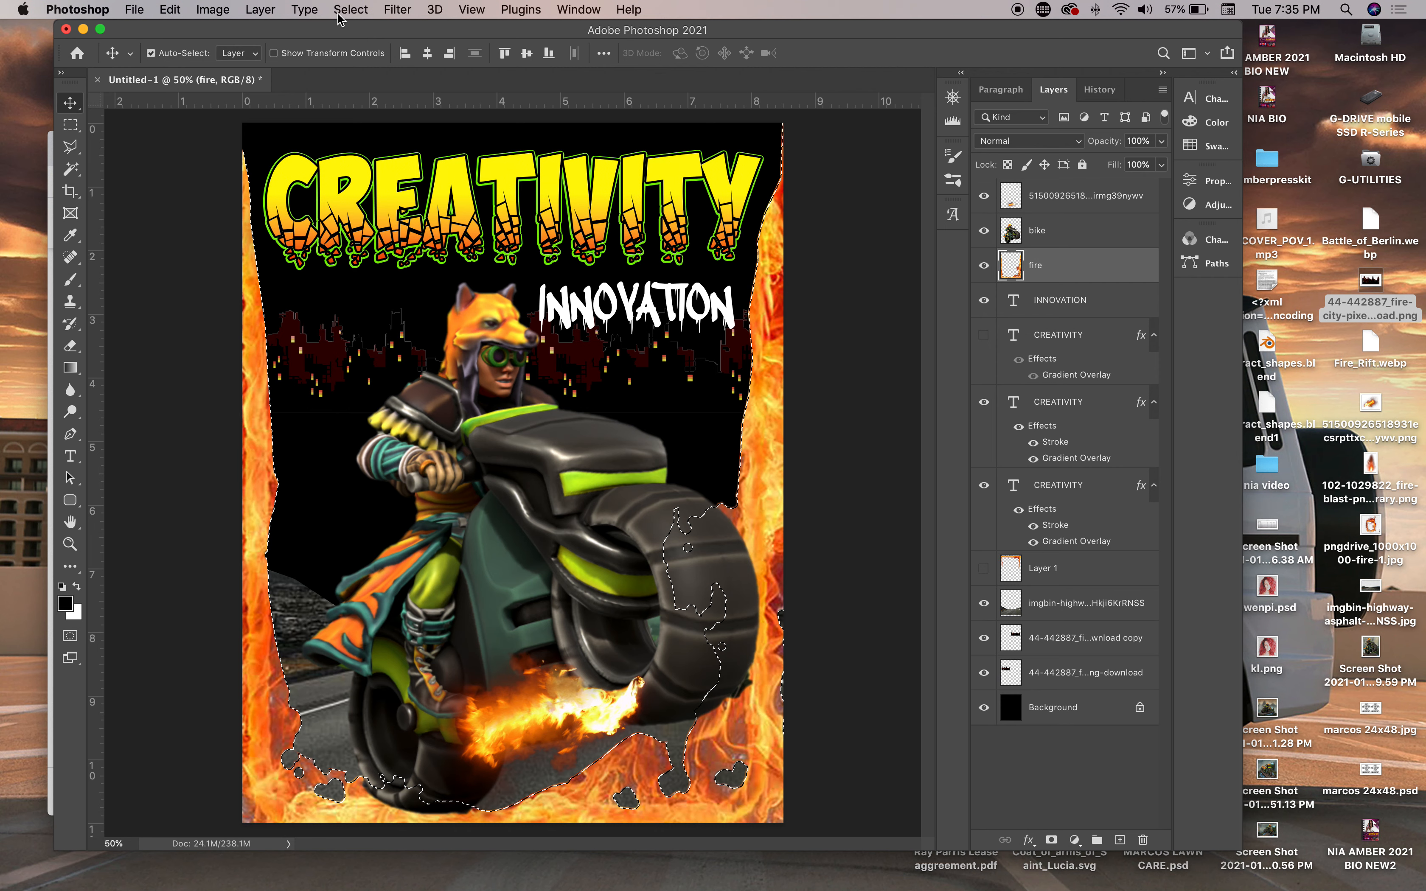
click(350, 9)
mouse_move(381, 272)
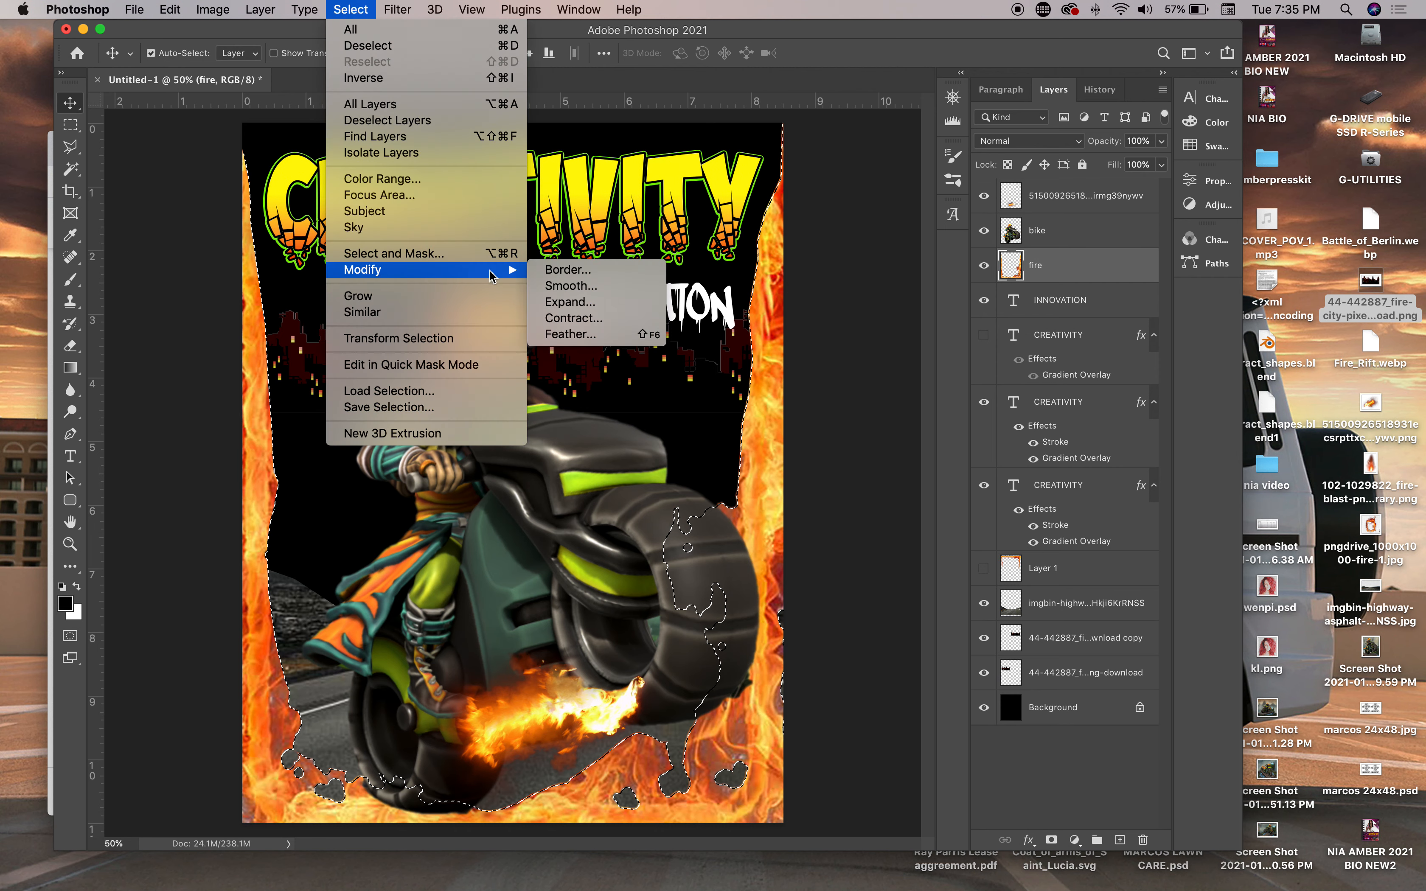
click(567, 321)
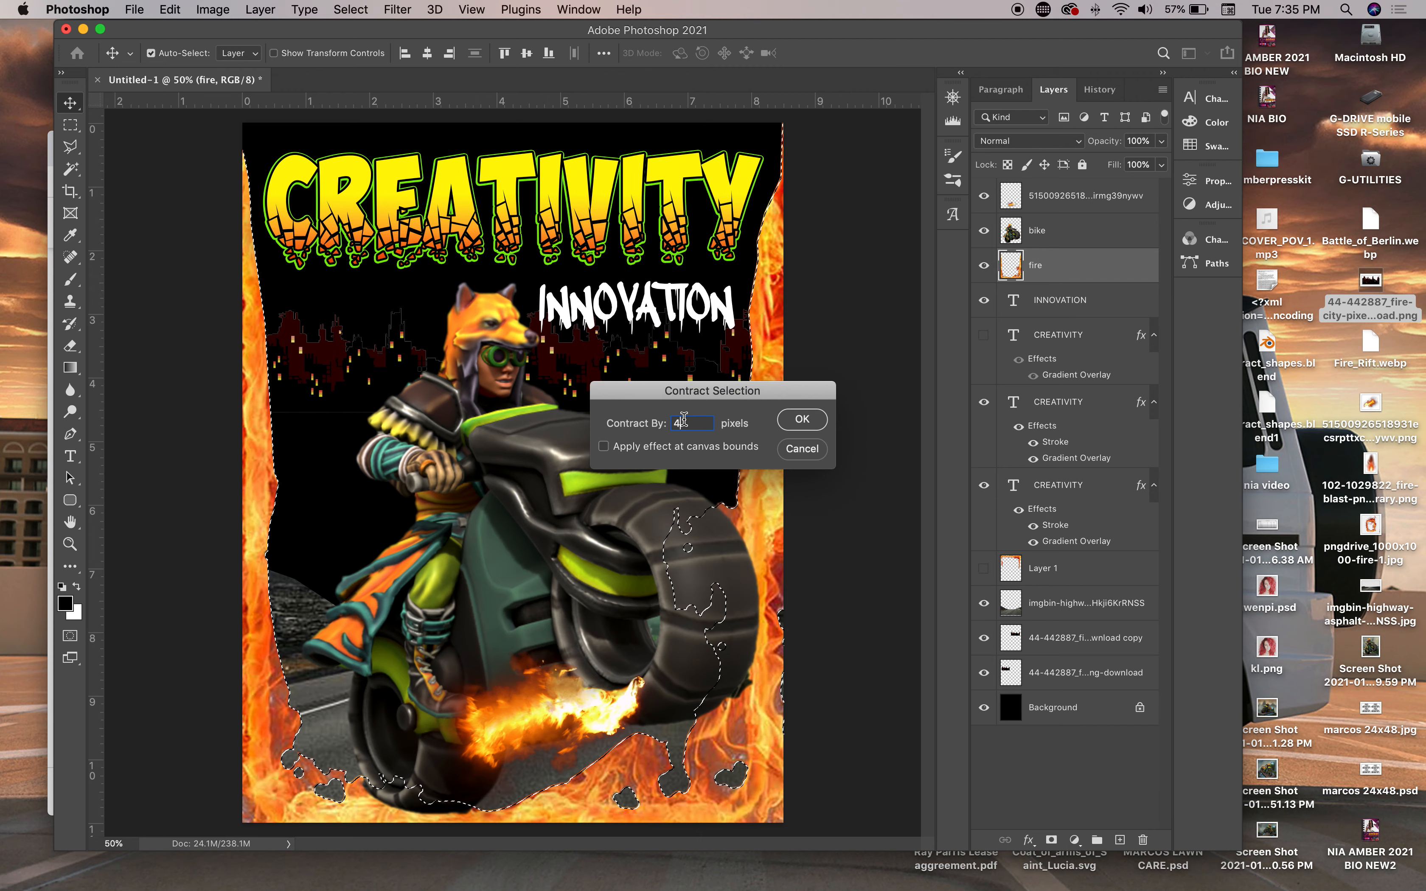
click(804, 426)
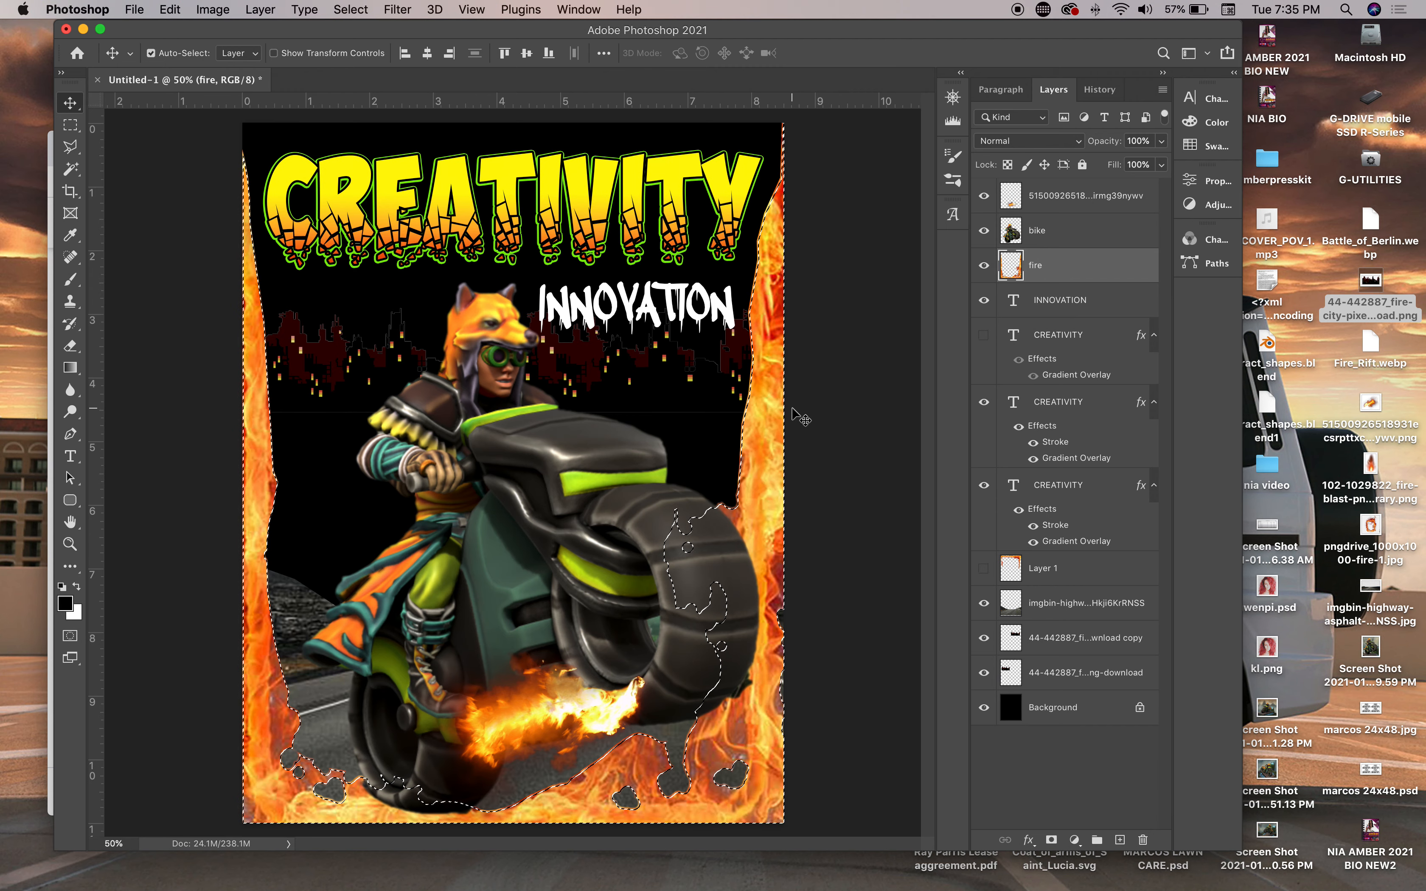
click(364, 11)
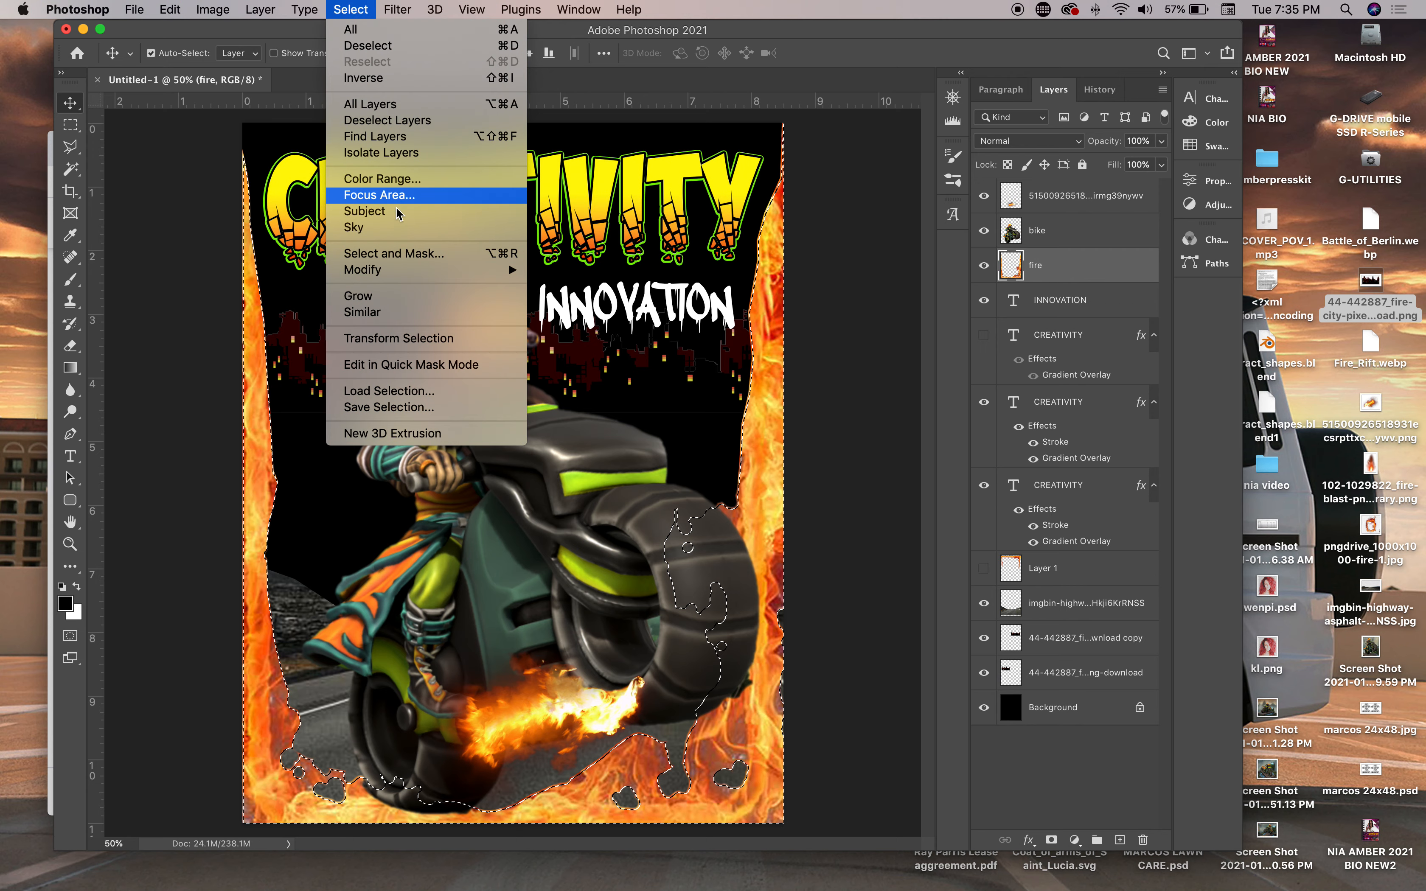
mouse_move(385, 271)
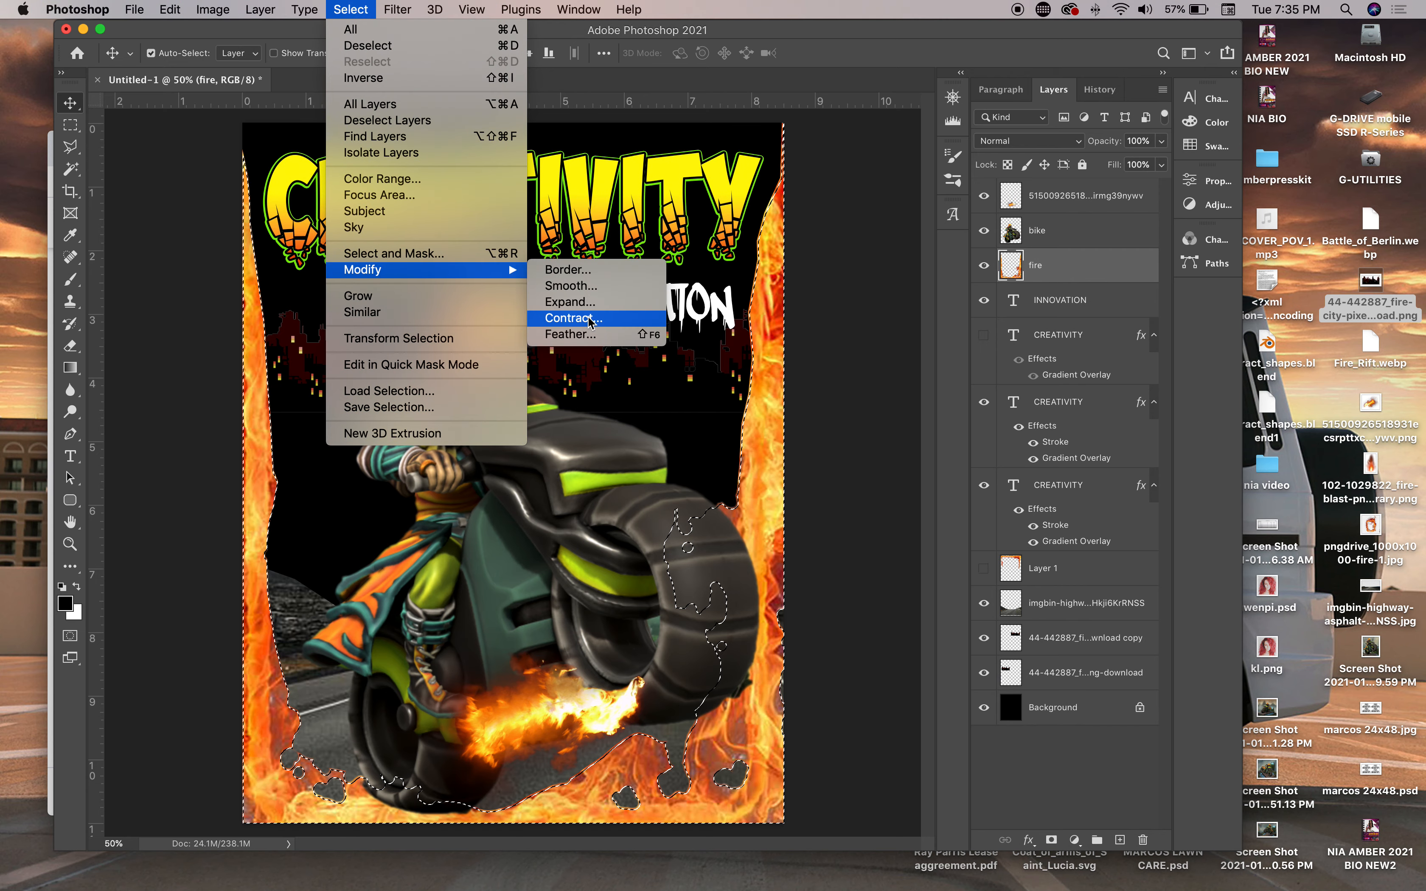
click(569, 319)
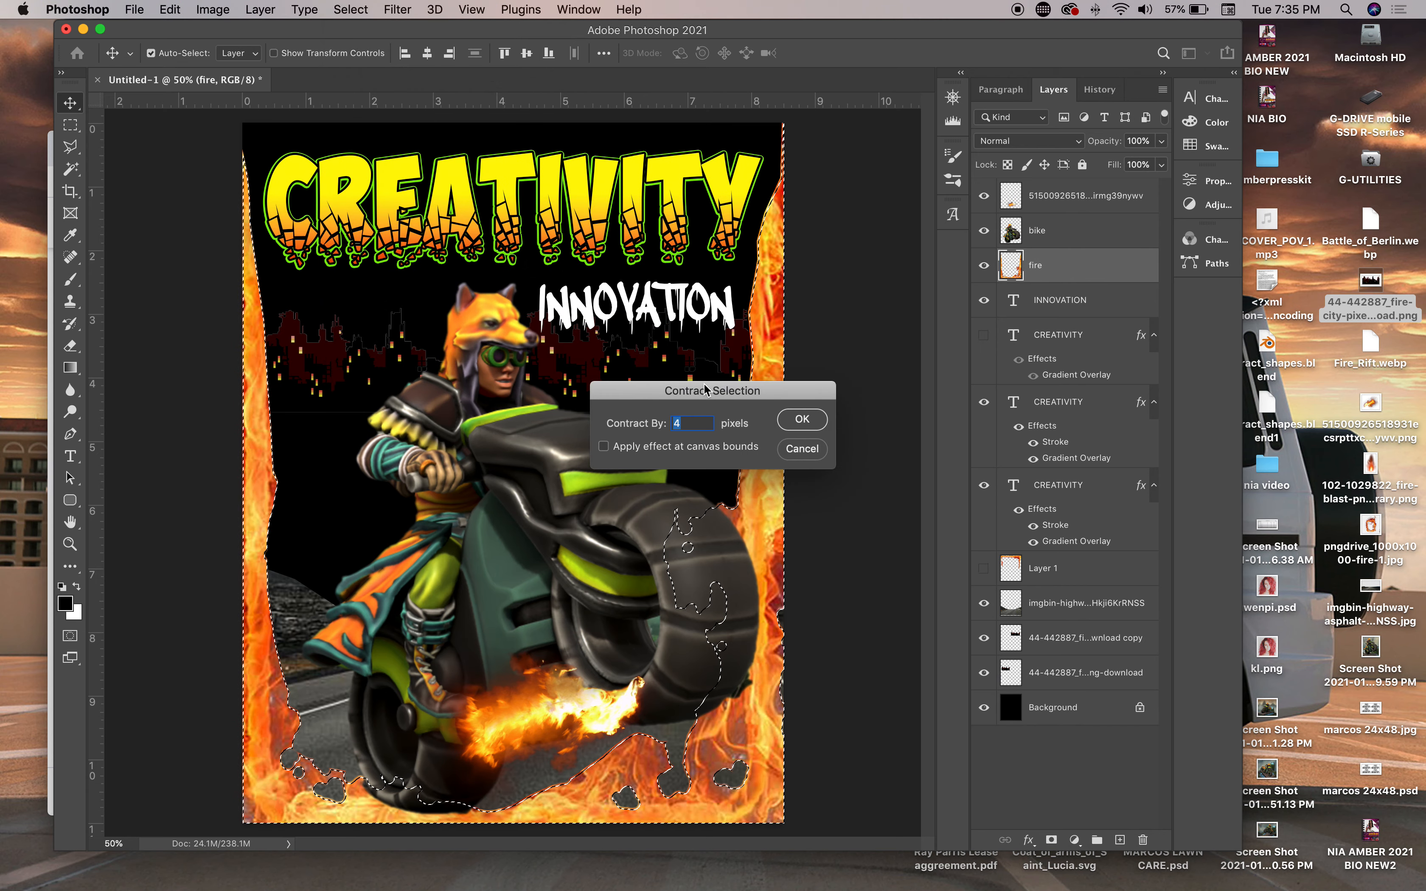
click(810, 424)
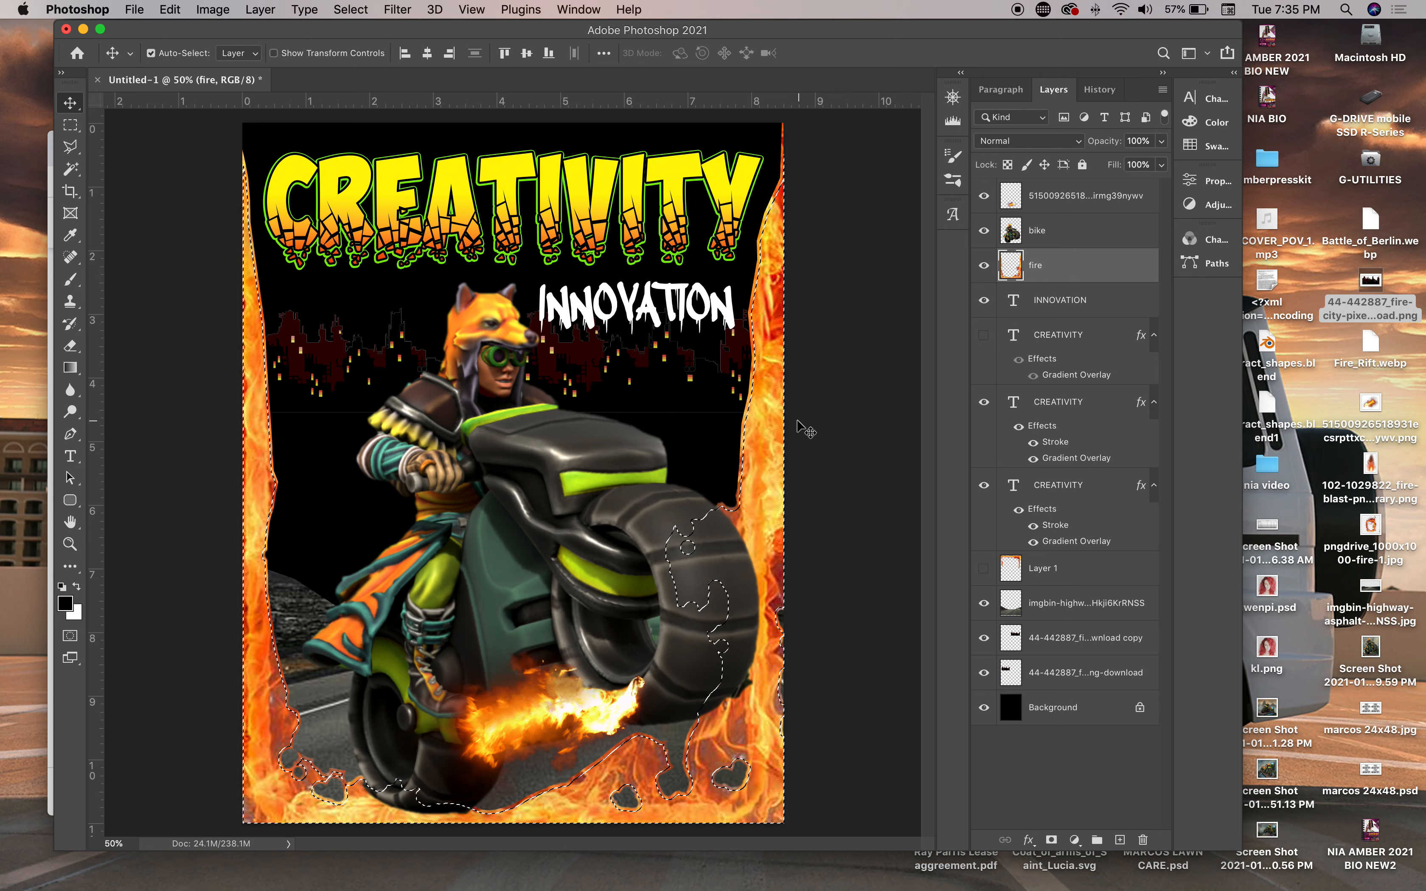
Feather the flame selection by 2 pixels and delete the fire layer's edge pixels outside it
click(357, 11)
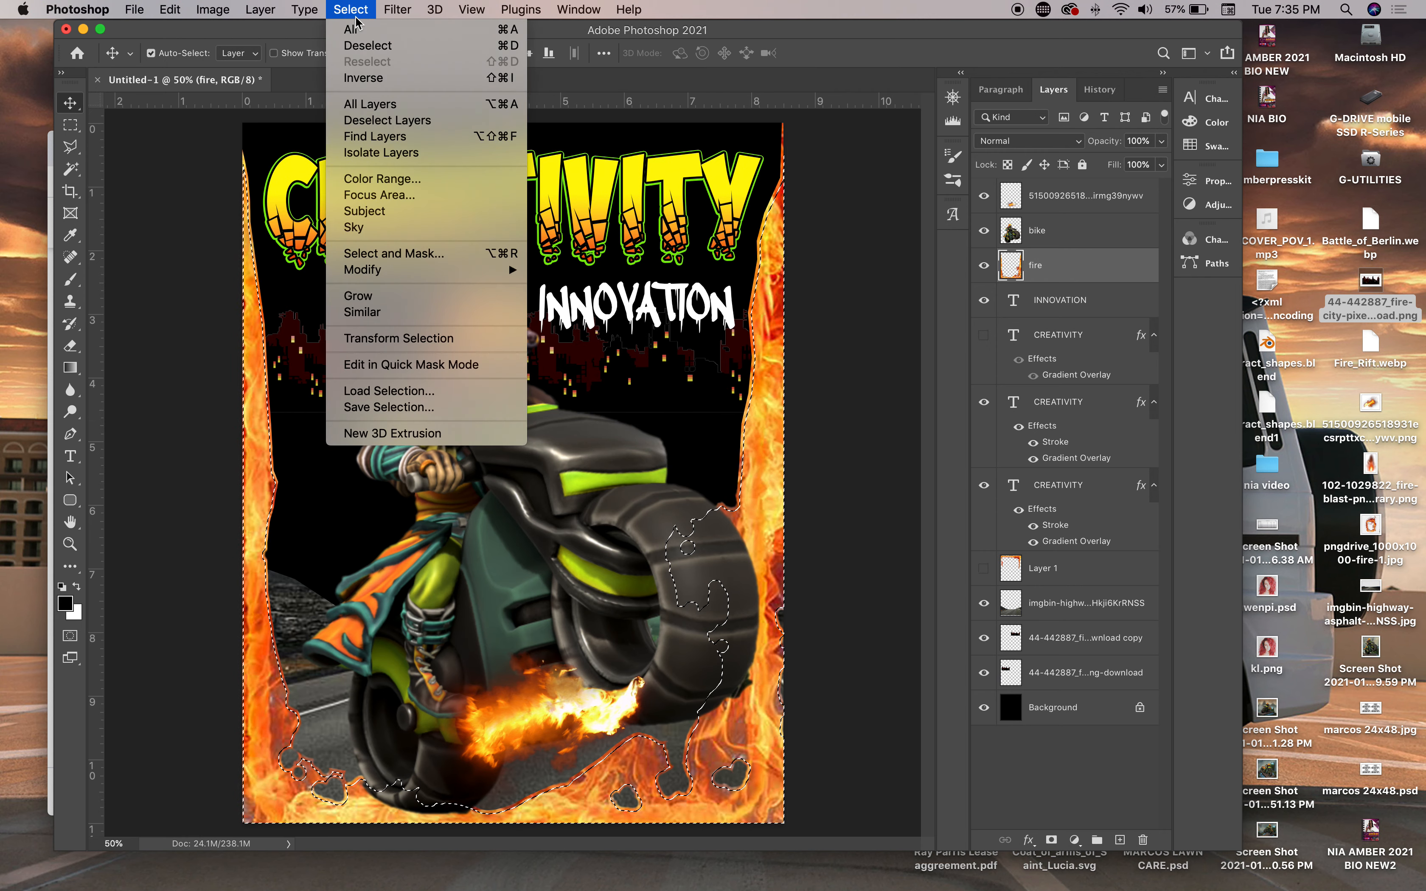
mouse_move(373, 273)
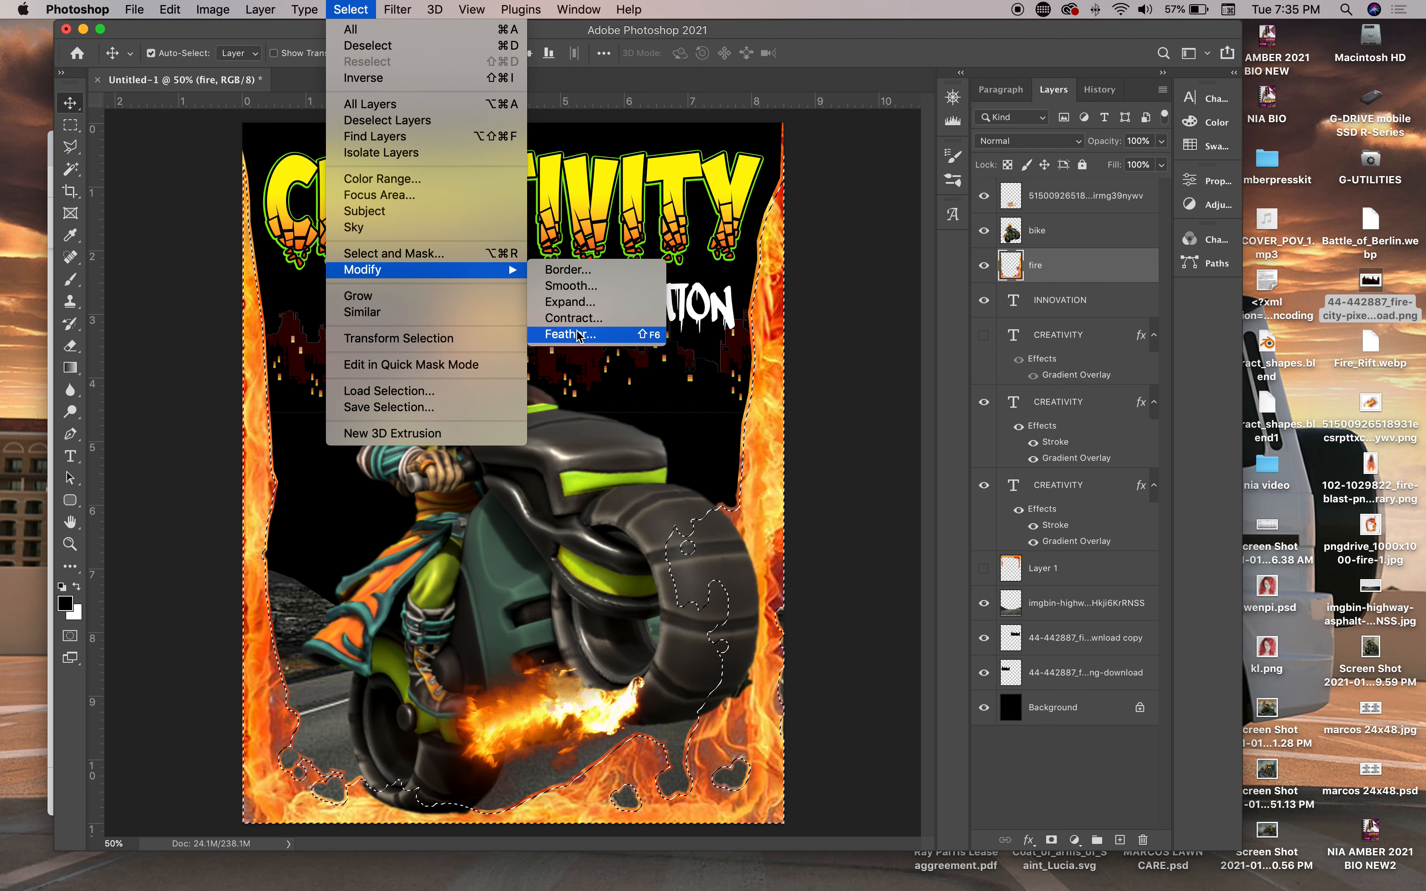
click(571, 335)
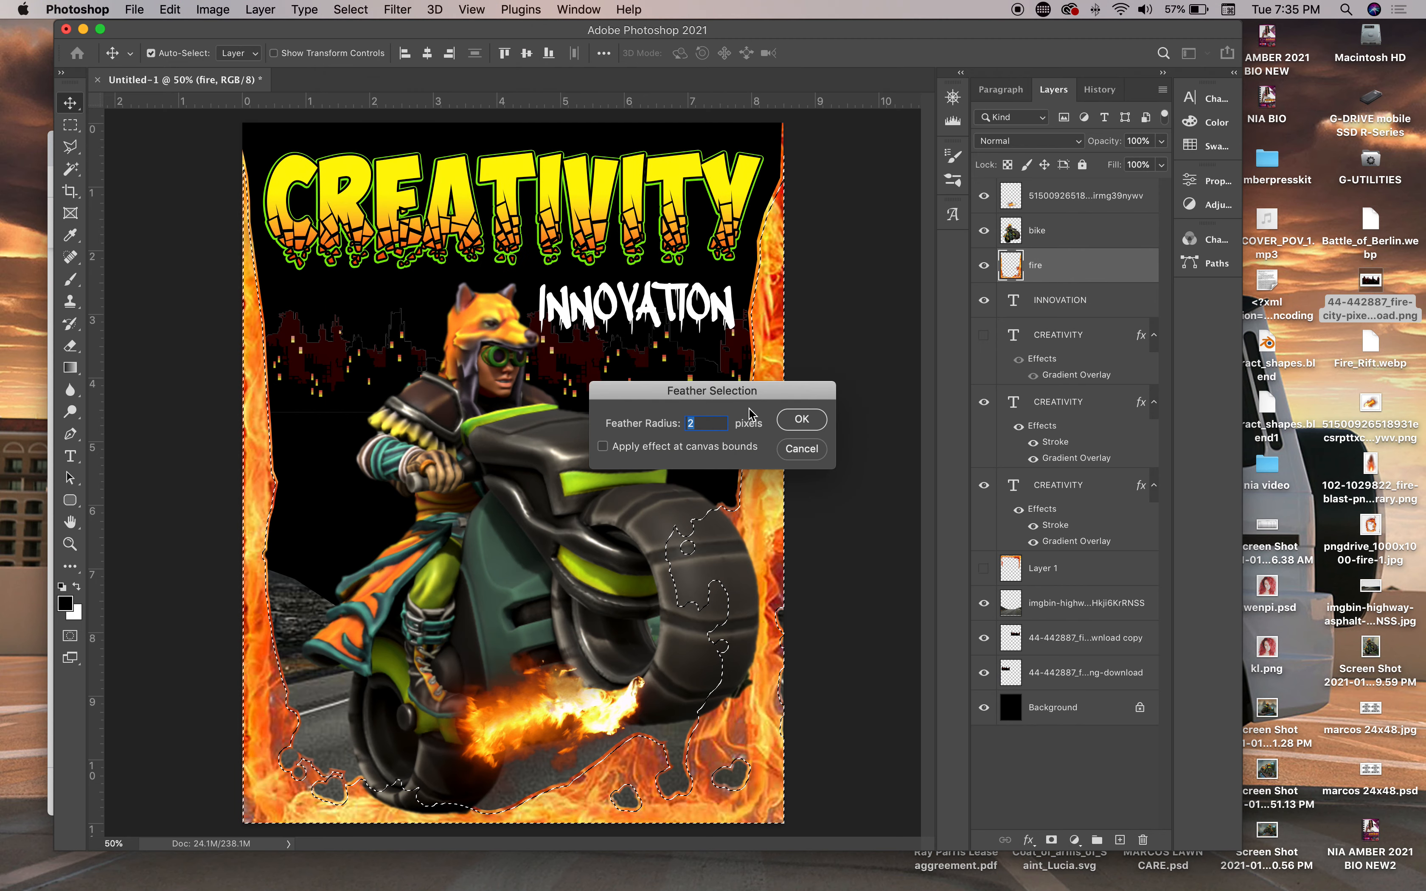
click(802, 420)
click(350, 9)
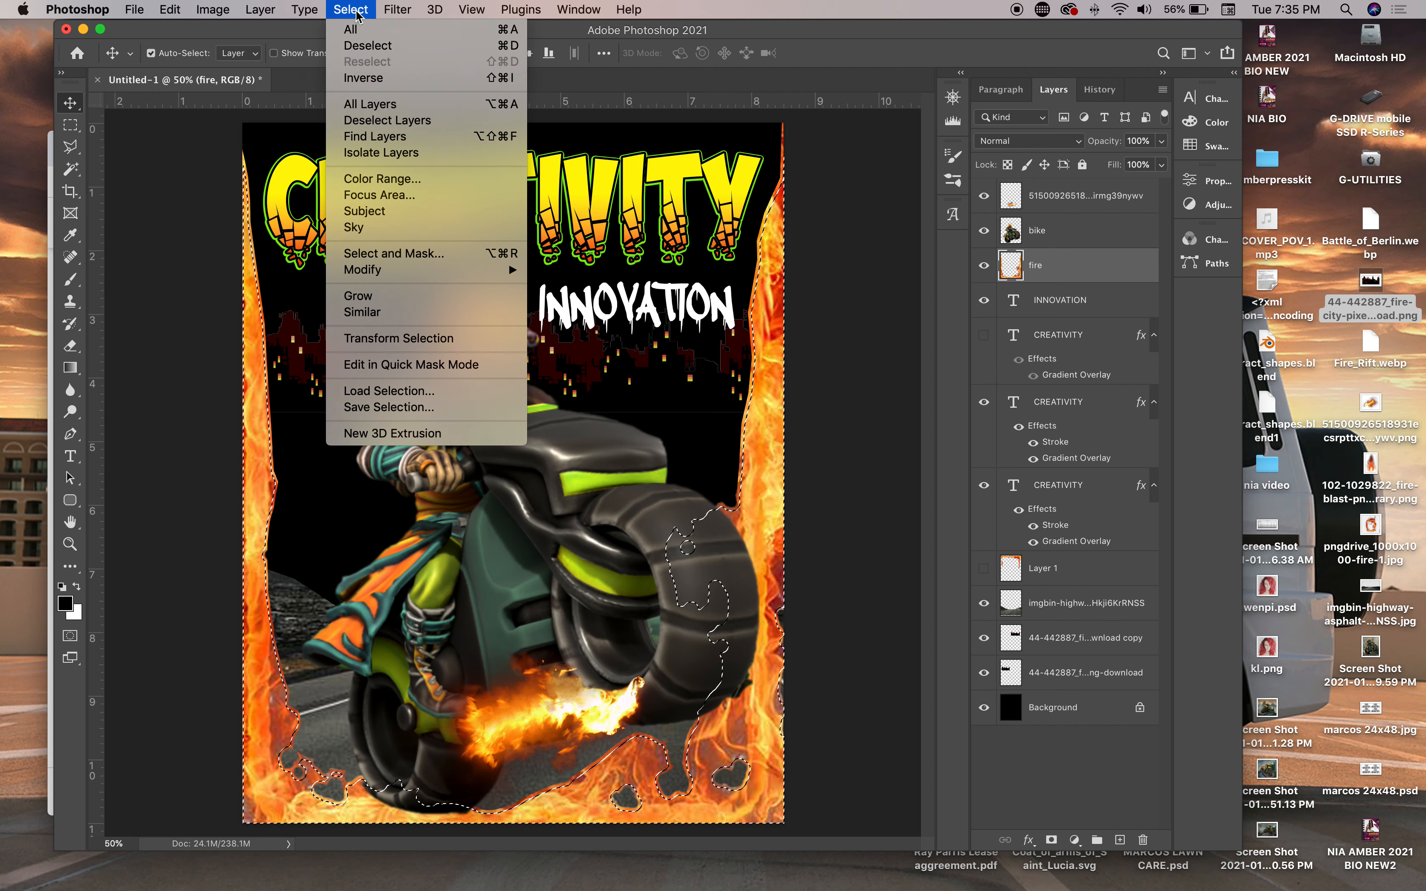
click(364, 78)
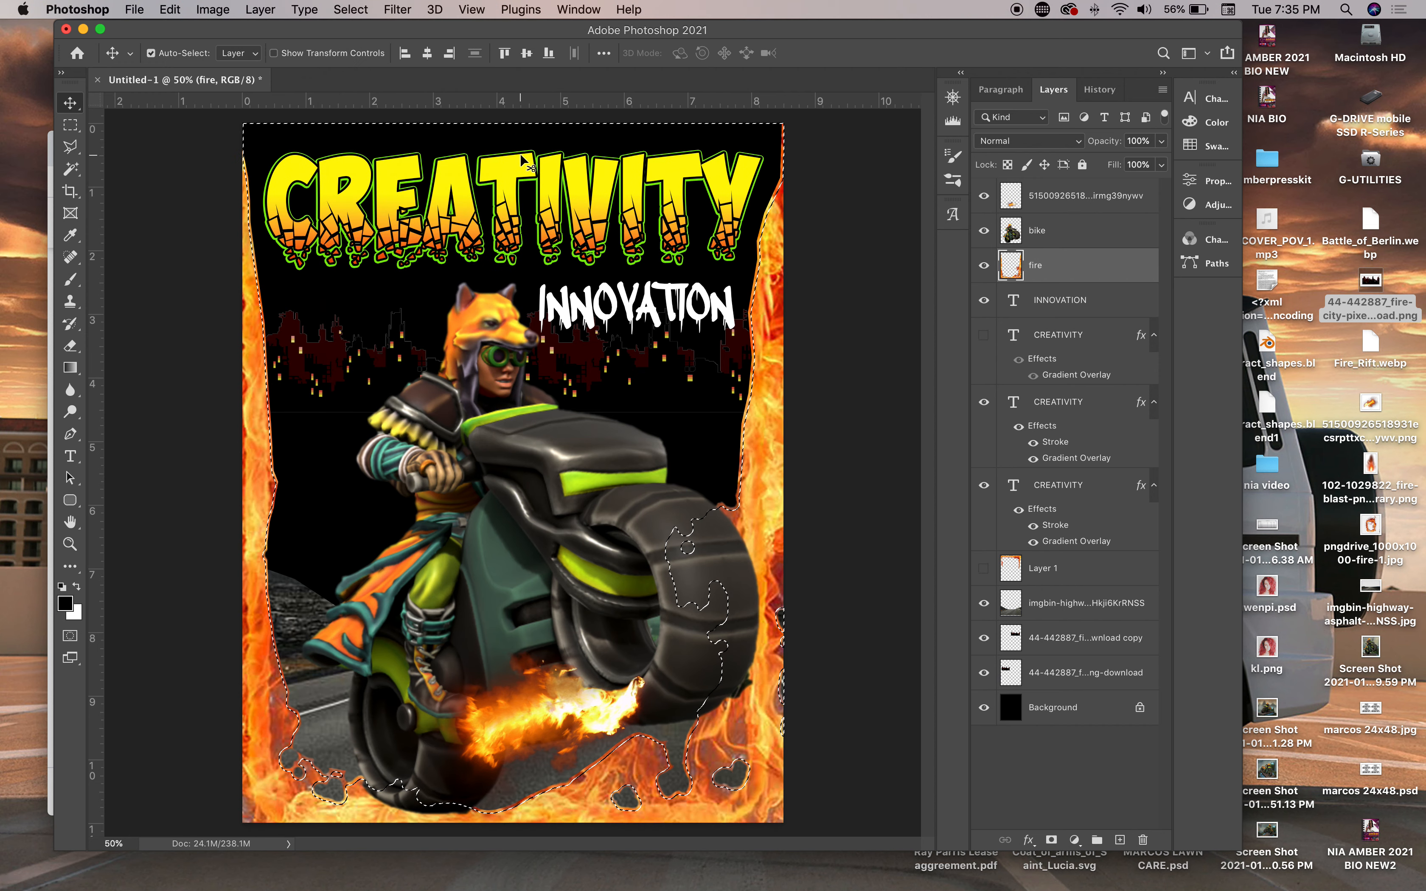
key(Delete)
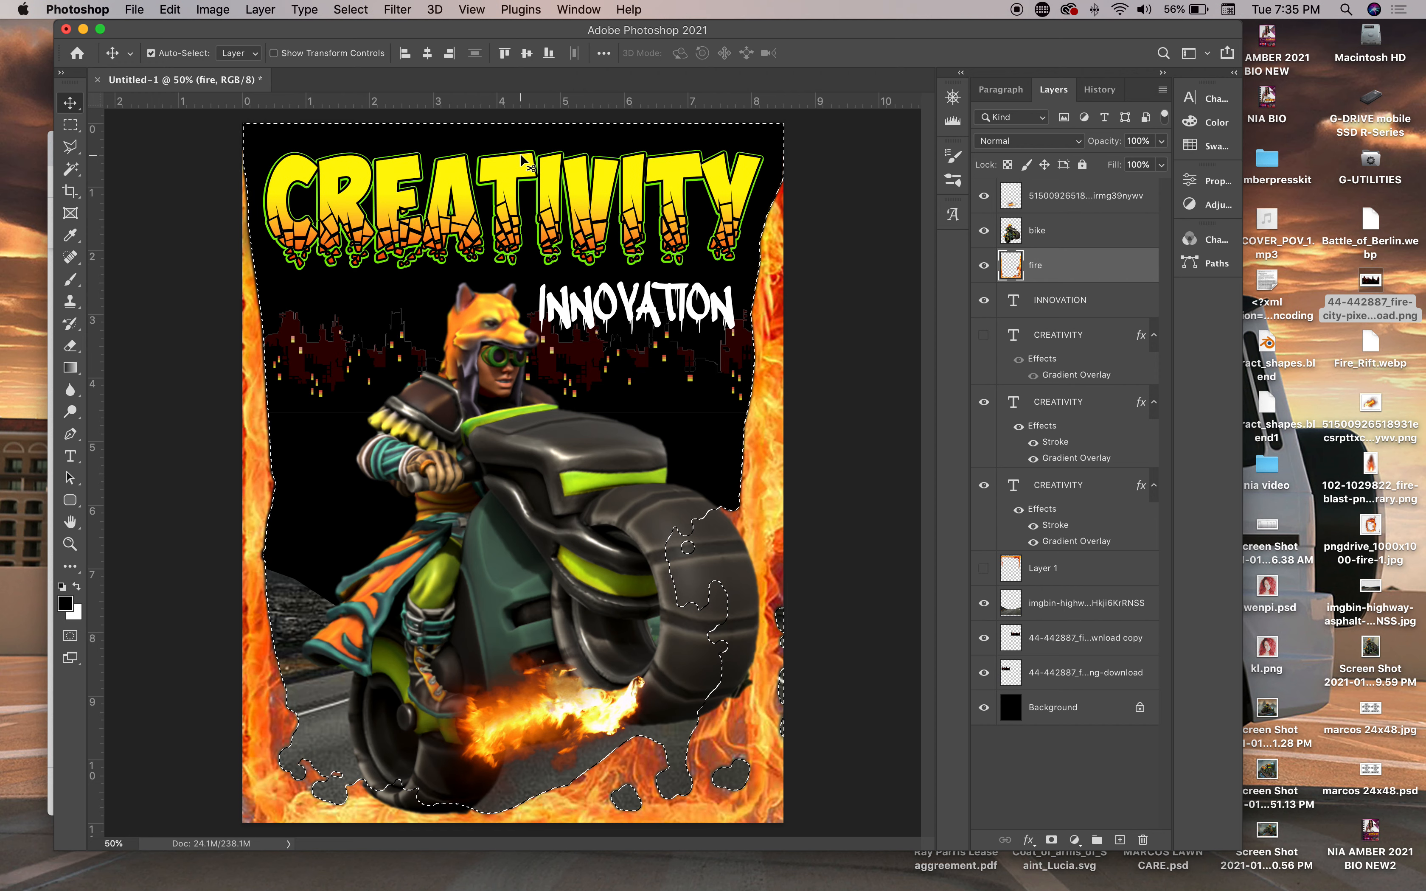
key(cmd+d)
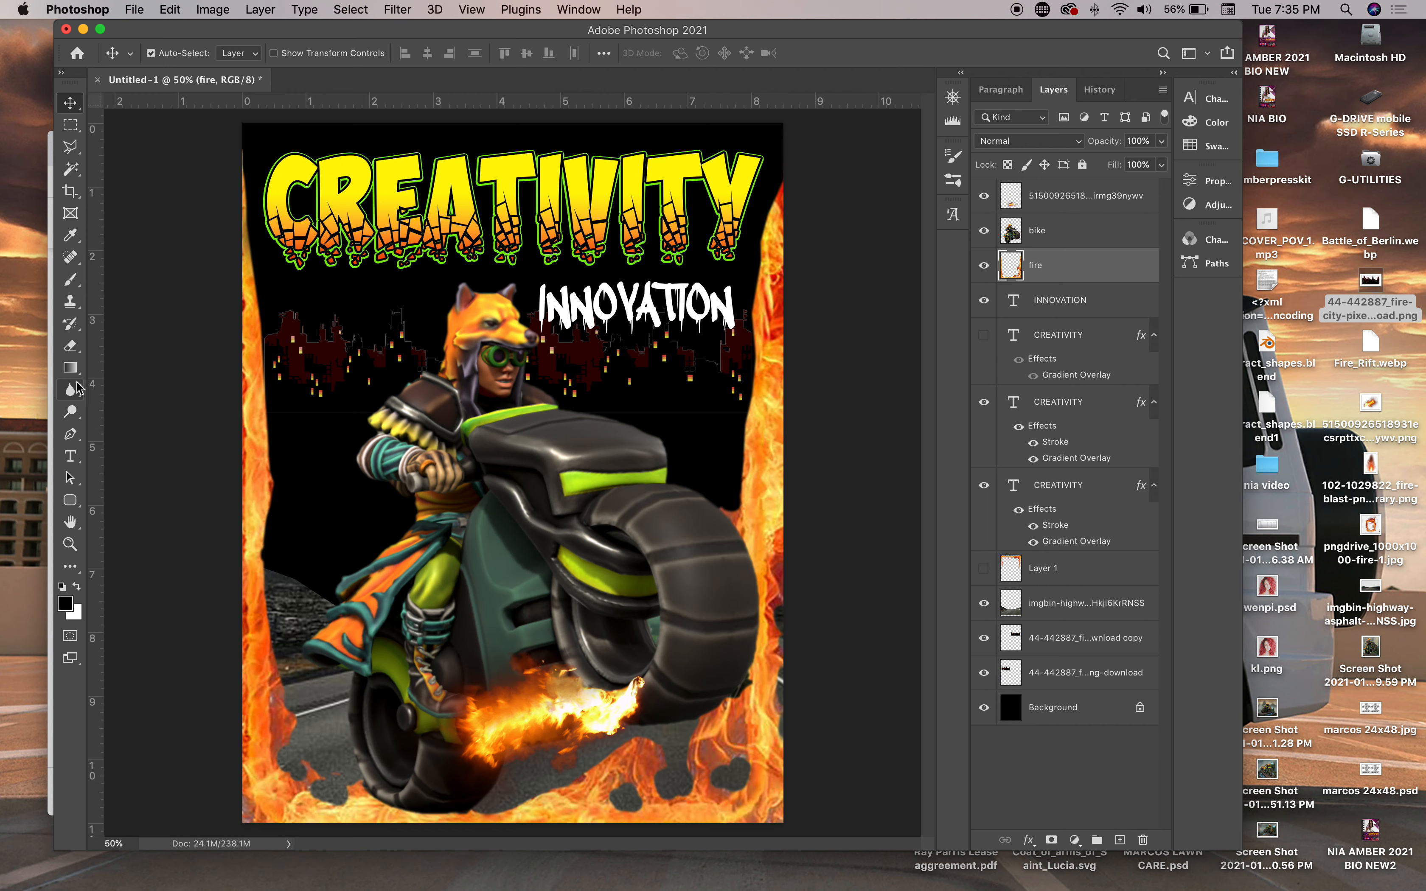
Fade the upper ends and inner edges of the flames on both sides of the poster with a soft Eraser
click(71, 347)
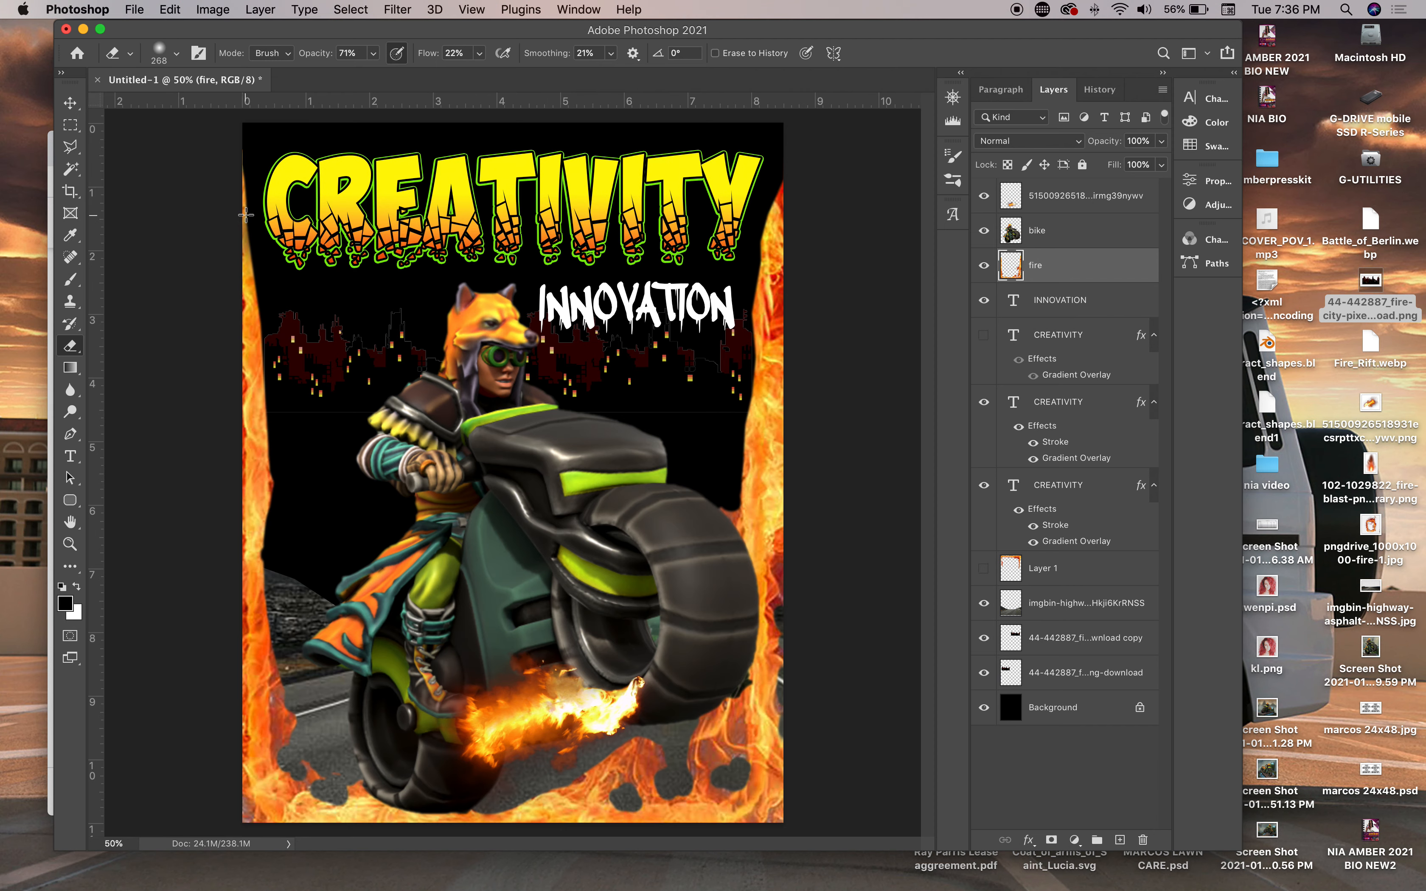
mouse_move(238, 179)
mouse_down()
mouse_move(251, 239)
mouse_move(256, 144)
mouse_up()
mouse_move(250, 204)
mouse_down()
mouse_move(260, 276)
mouse_move(263, 212)
mouse_move(260, 364)
mouse_move(248, 236)
mouse_up()
mouse_move(273, 343)
mouse_down()
mouse_move(281, 512)
mouse_move(274, 342)
mouse_up()
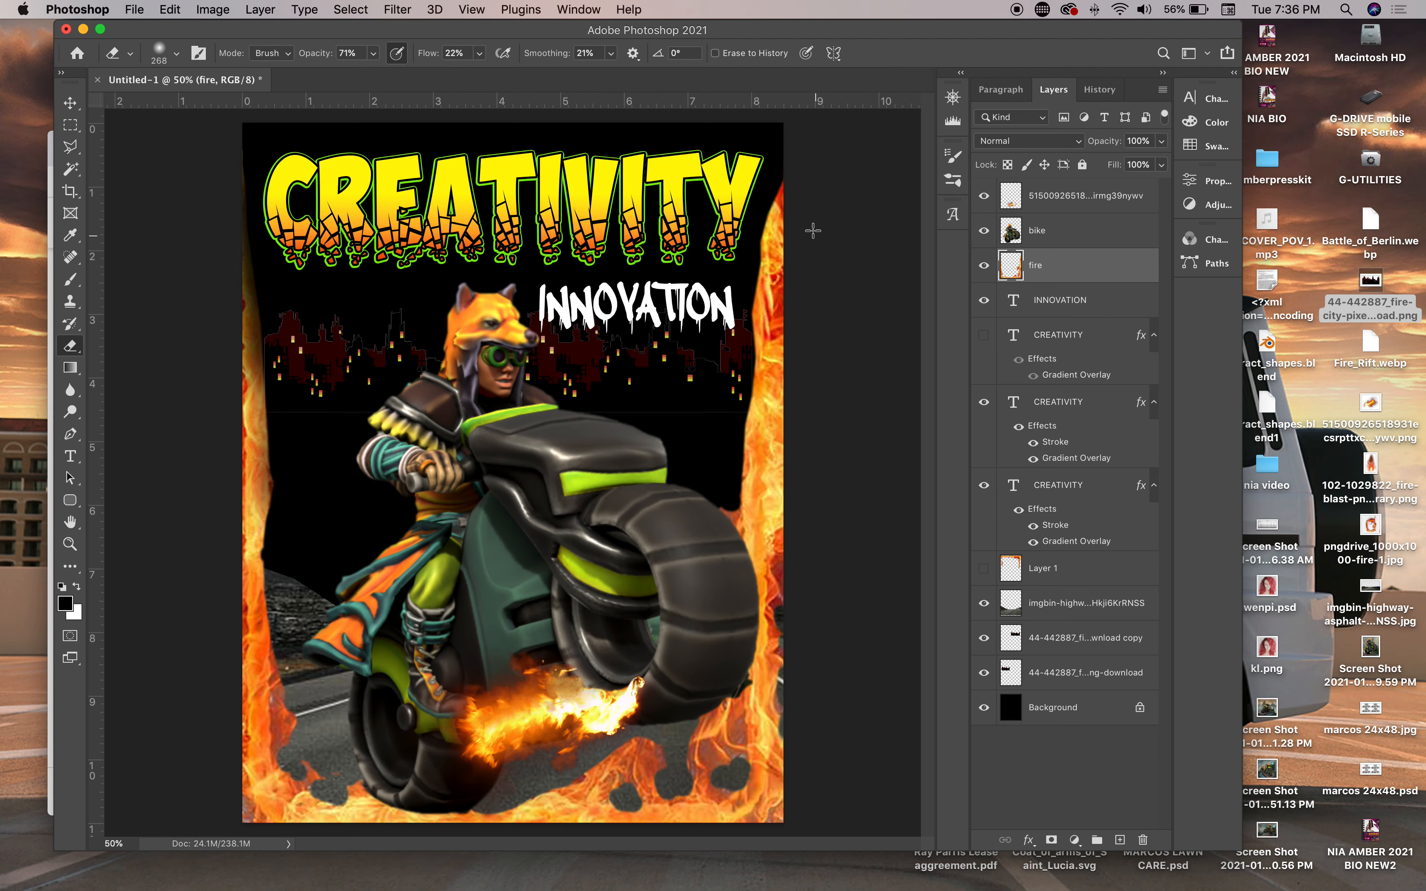
mouse_move(786, 186)
mouse_down()
mouse_move(760, 227)
mouse_move(773, 186)
mouse_move(766, 265)
mouse_move(760, 251)
mouse_move(745, 285)
mouse_move(762, 268)
mouse_up()
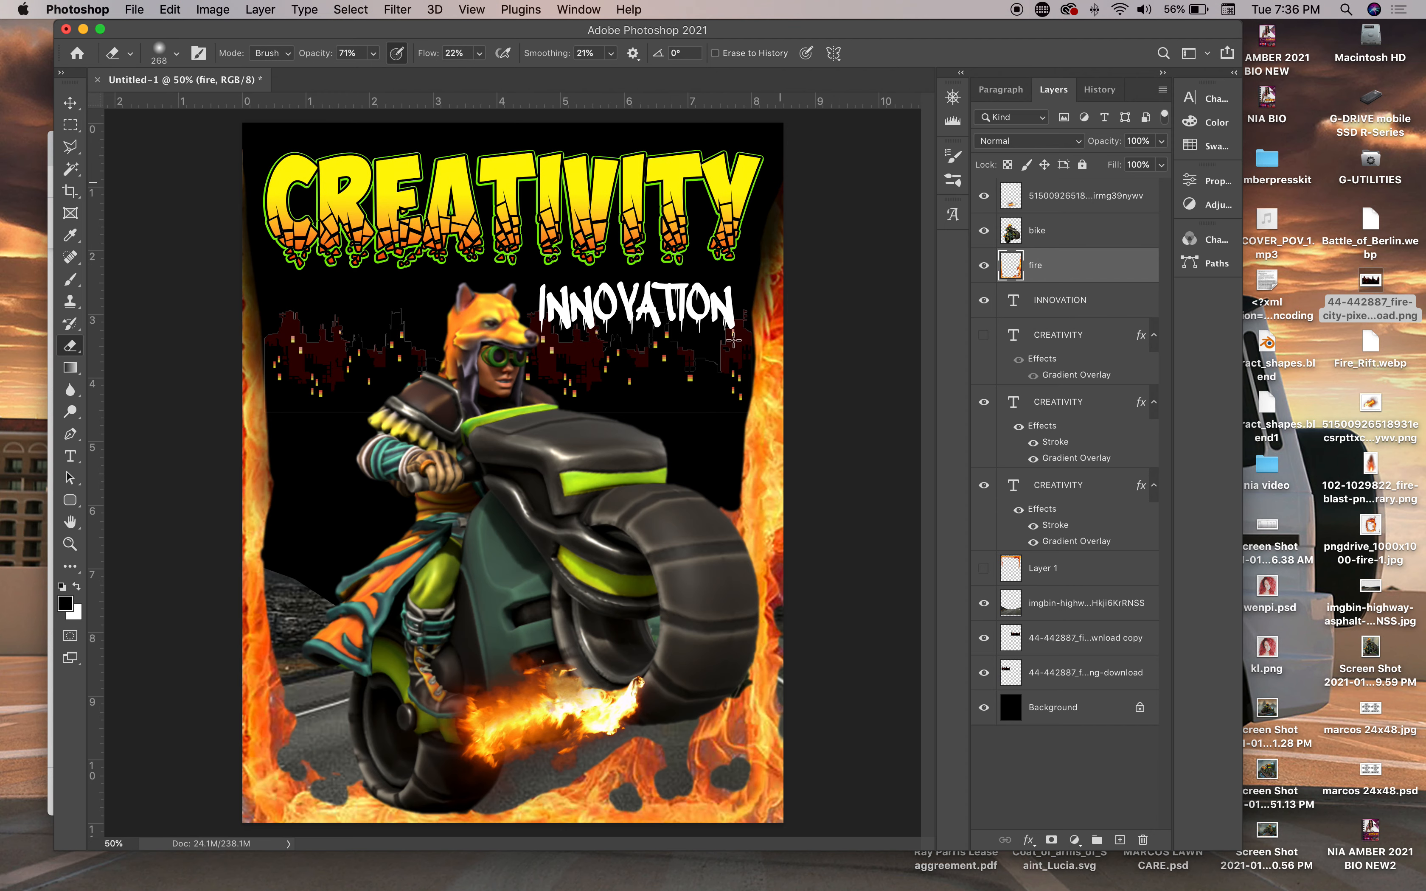
mouse_move(734, 341)
mouse_down()
mouse_move(758, 307)
mouse_move(737, 507)
mouse_move(761, 265)
mouse_up()
drag(755, 325, 714, 491)
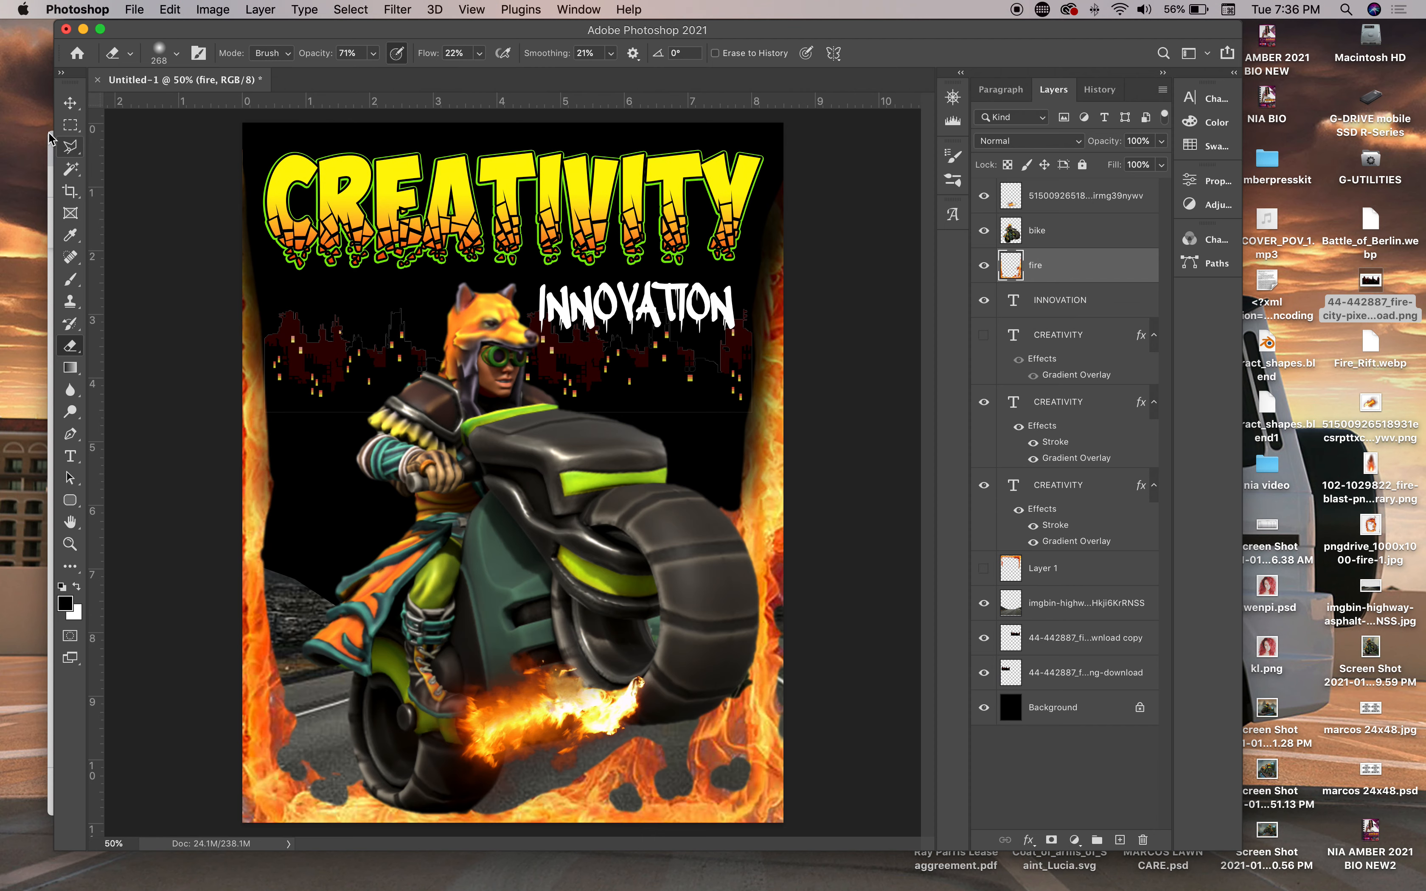
click(70, 103)
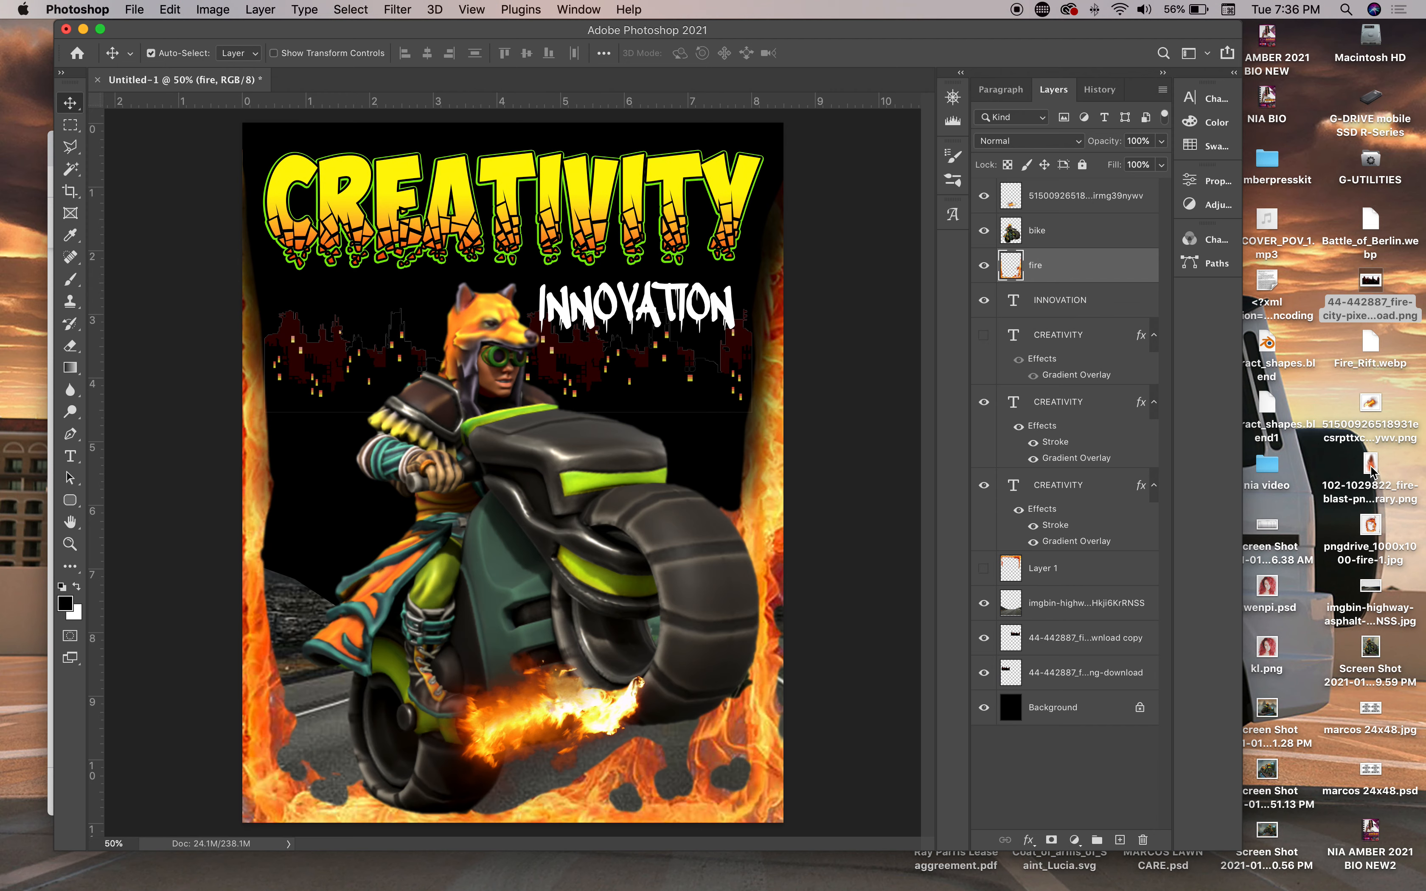
drag(1372, 469, 386, 501)
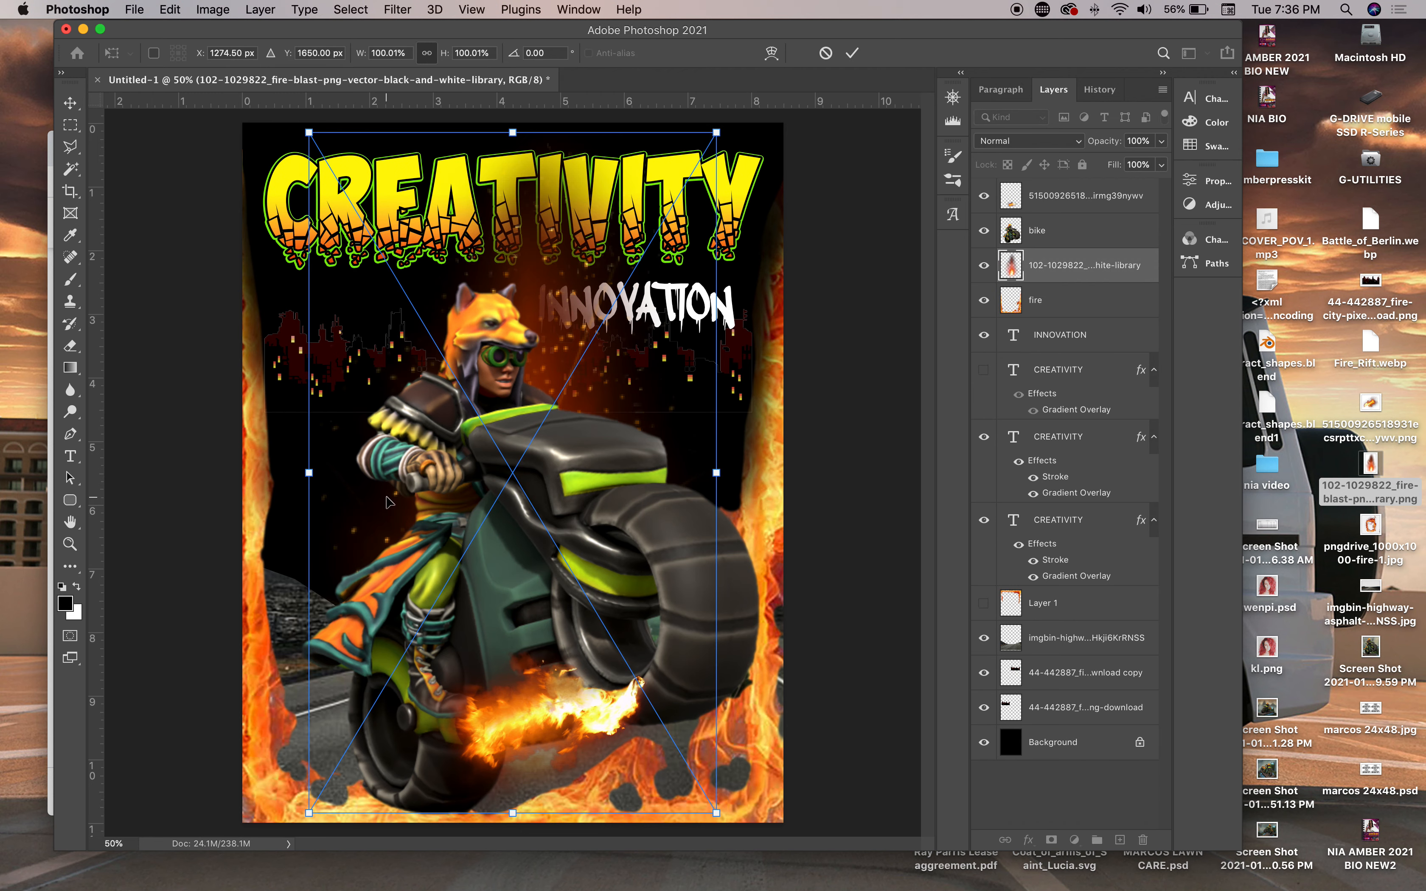
key(Return)
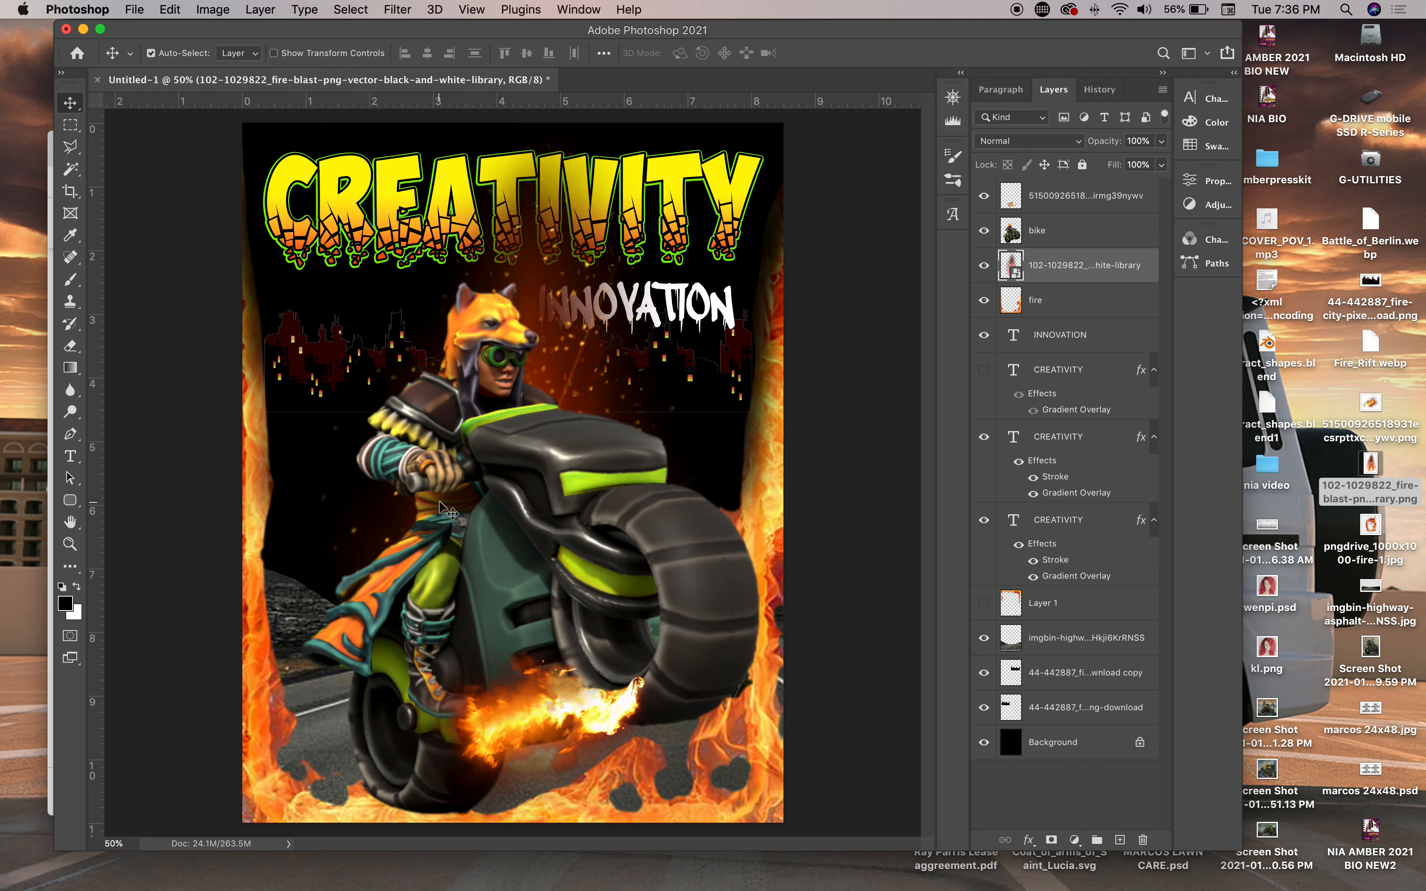
drag(566, 360, 423, 350)
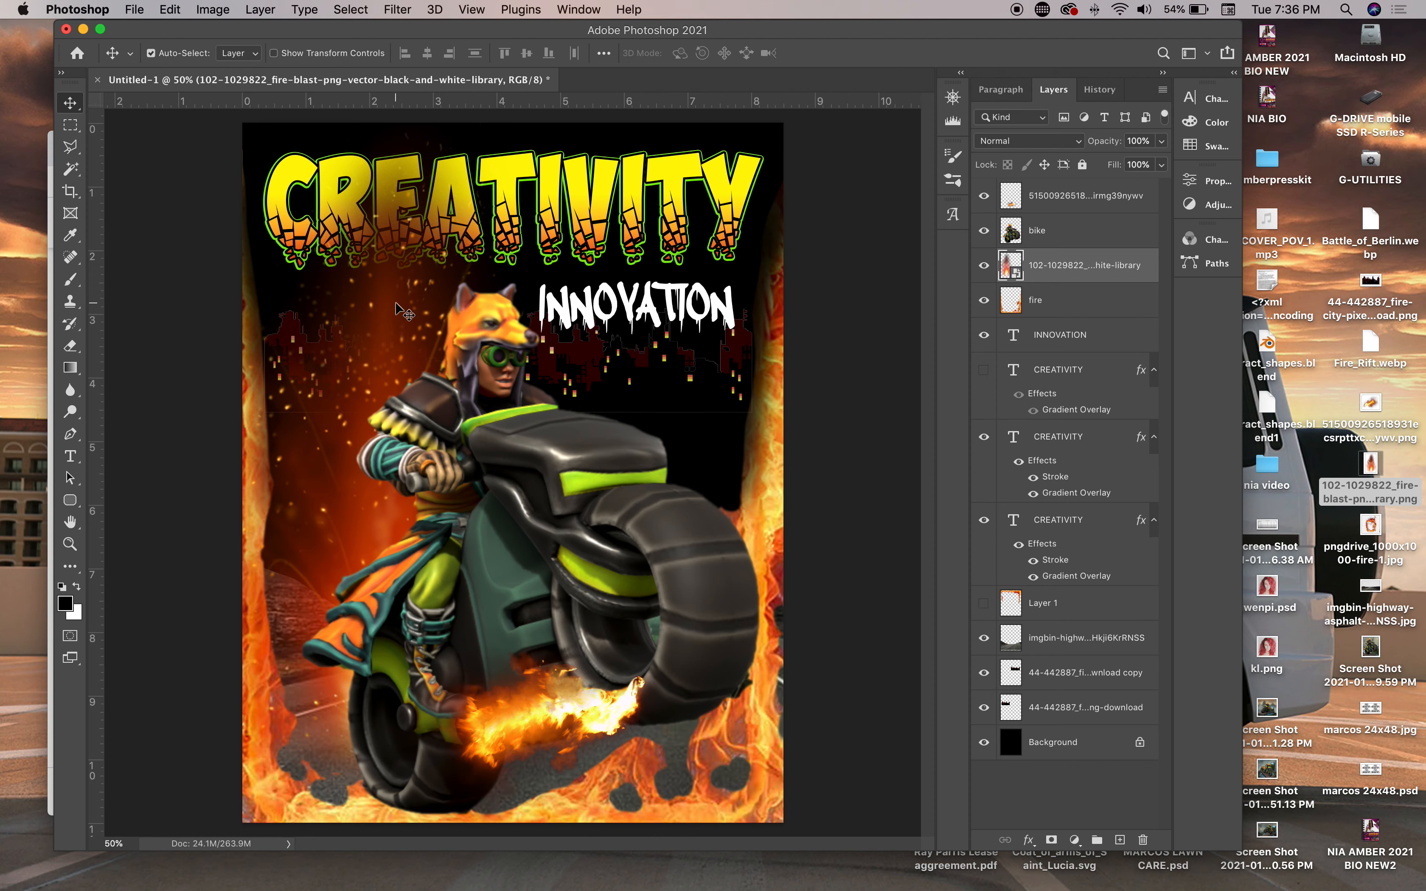
Rotate the fire-blast image to about -16.4° toward the poster's upper left and move its layer below the CREATIVITY titles
key(super+t)
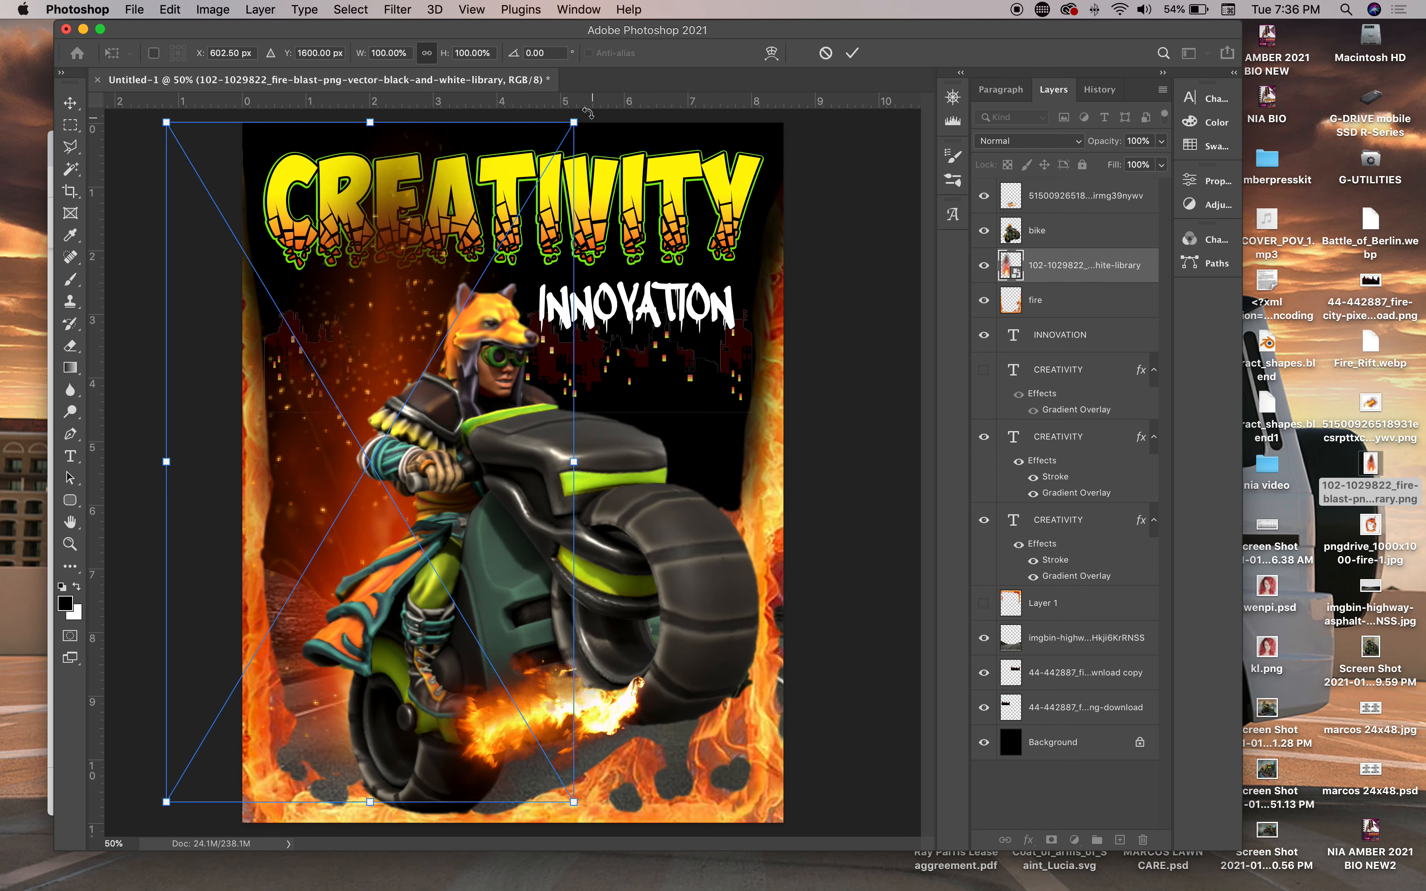
drag(589, 112, 479, 99)
drag(324, 427, 296, 312)
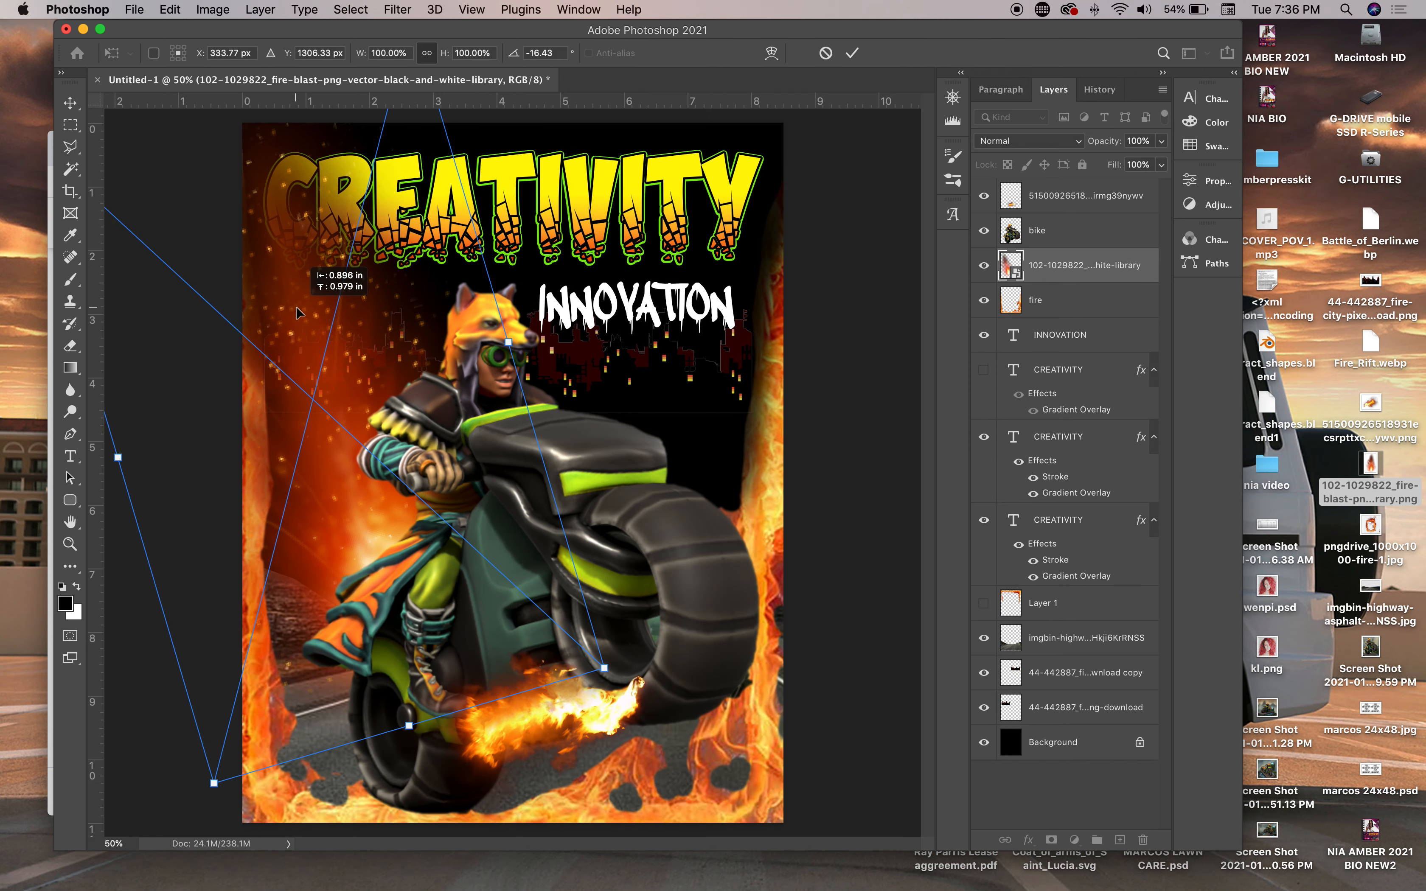
key(Return)
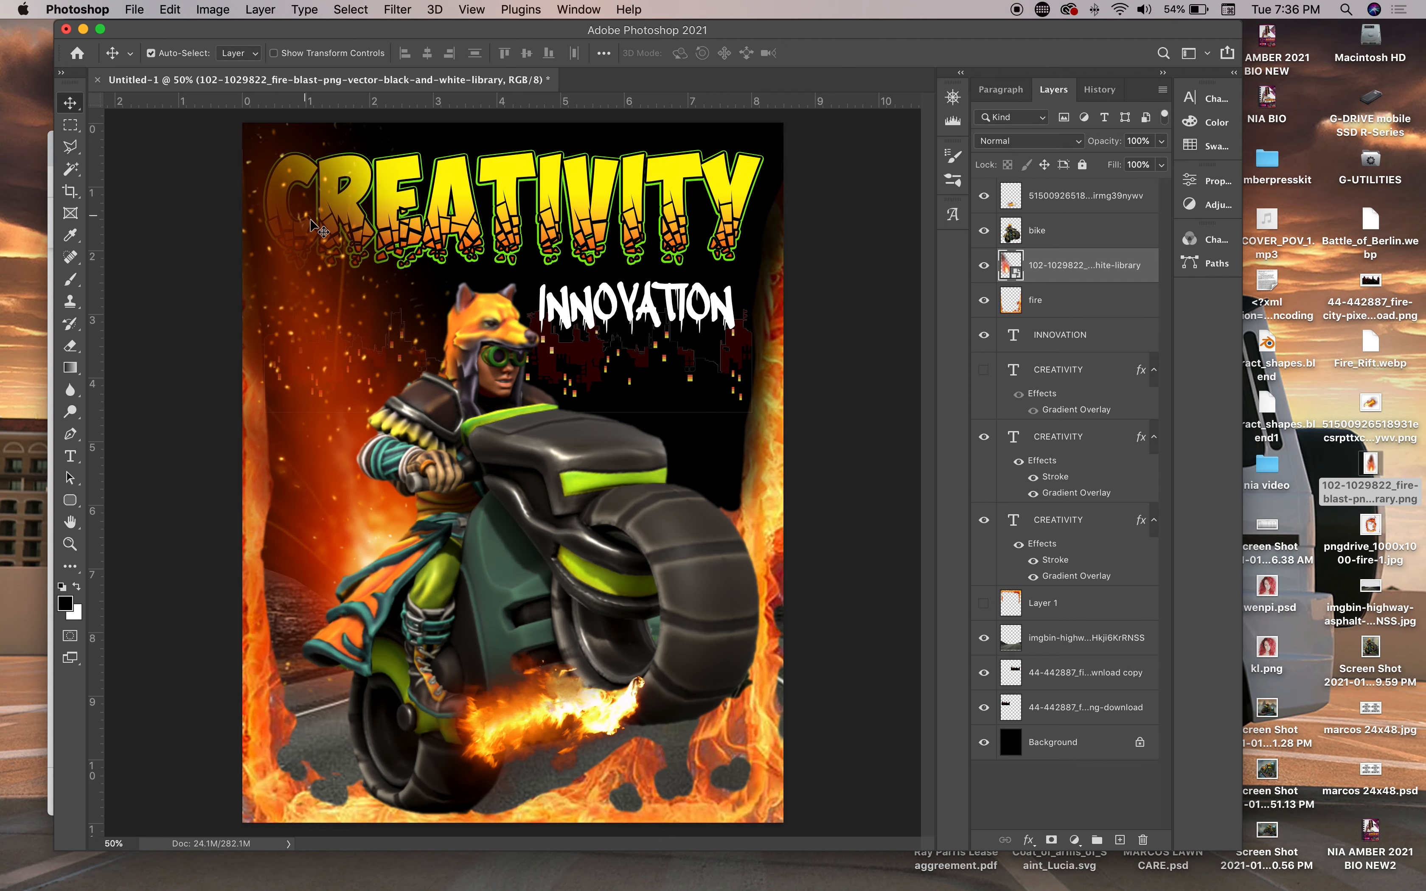
drag(1106, 280, 1081, 583)
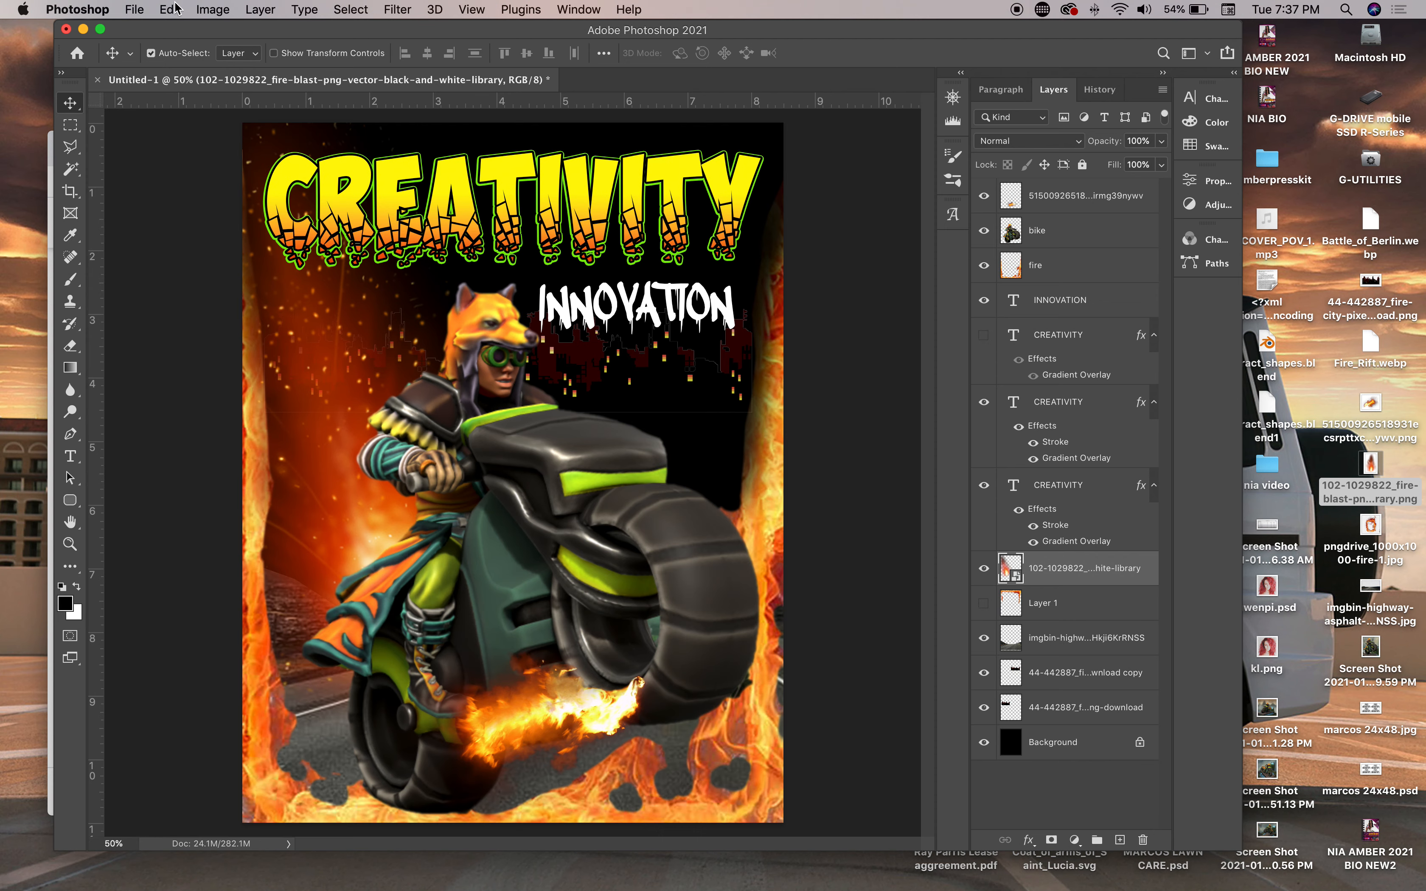
Save the poster to the computer's desktop as a layered Photoshop file named CREATIVITY plus the designer's surname, with Maximize Compatibility on
click(125, 11)
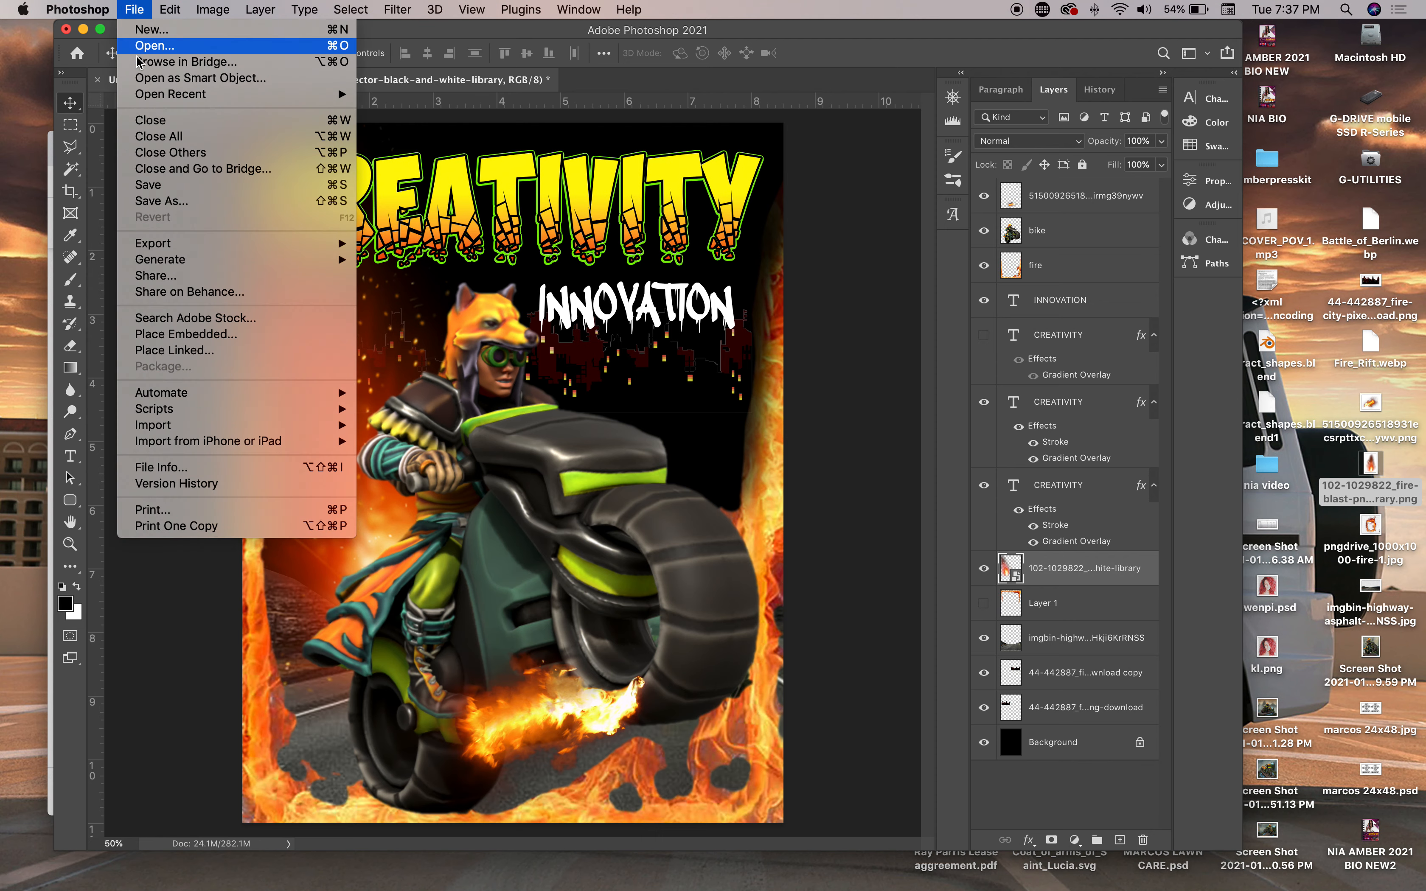
click(160, 199)
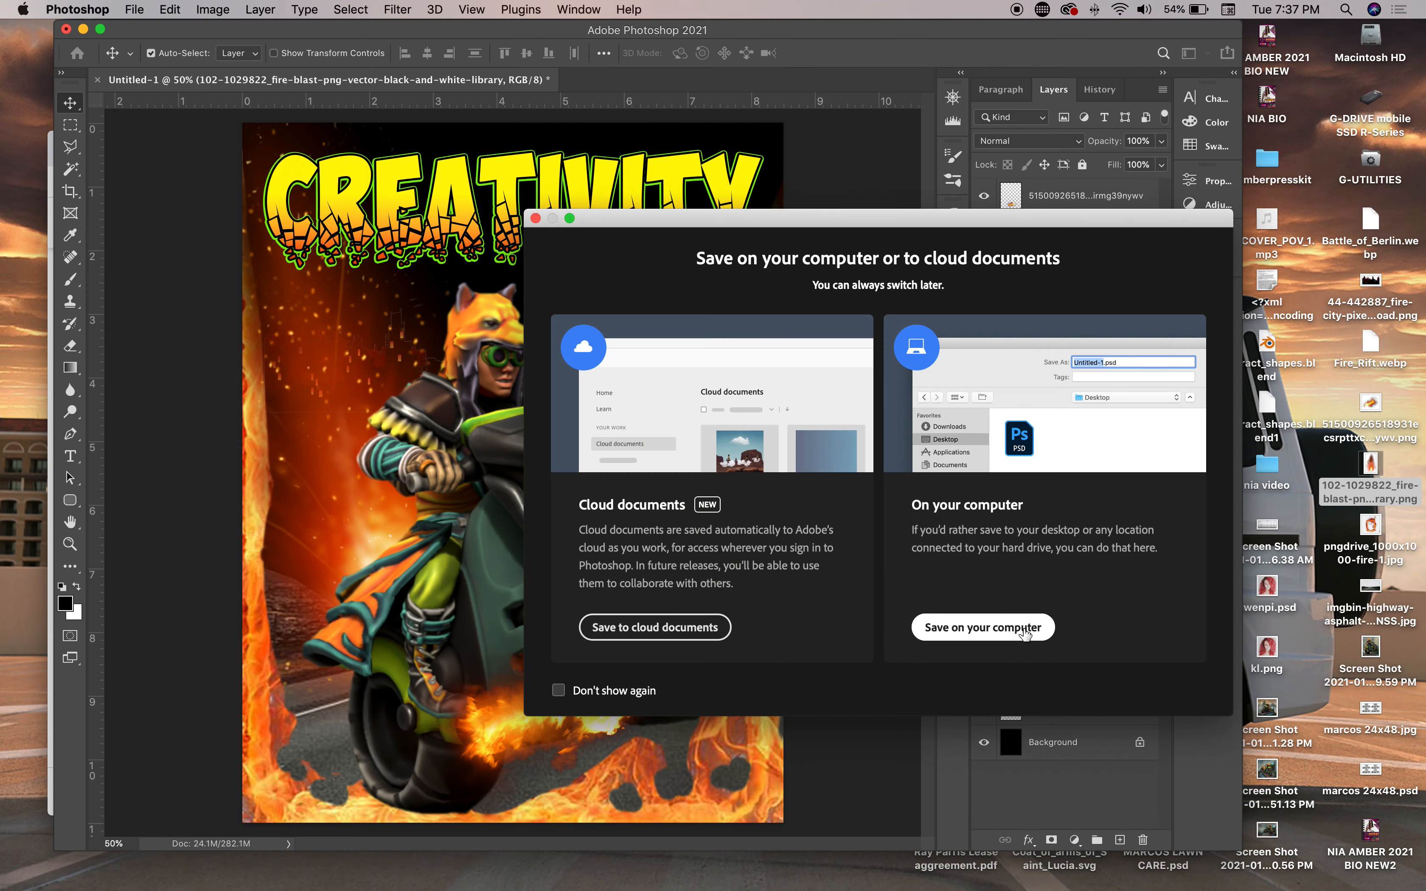
click(1024, 634)
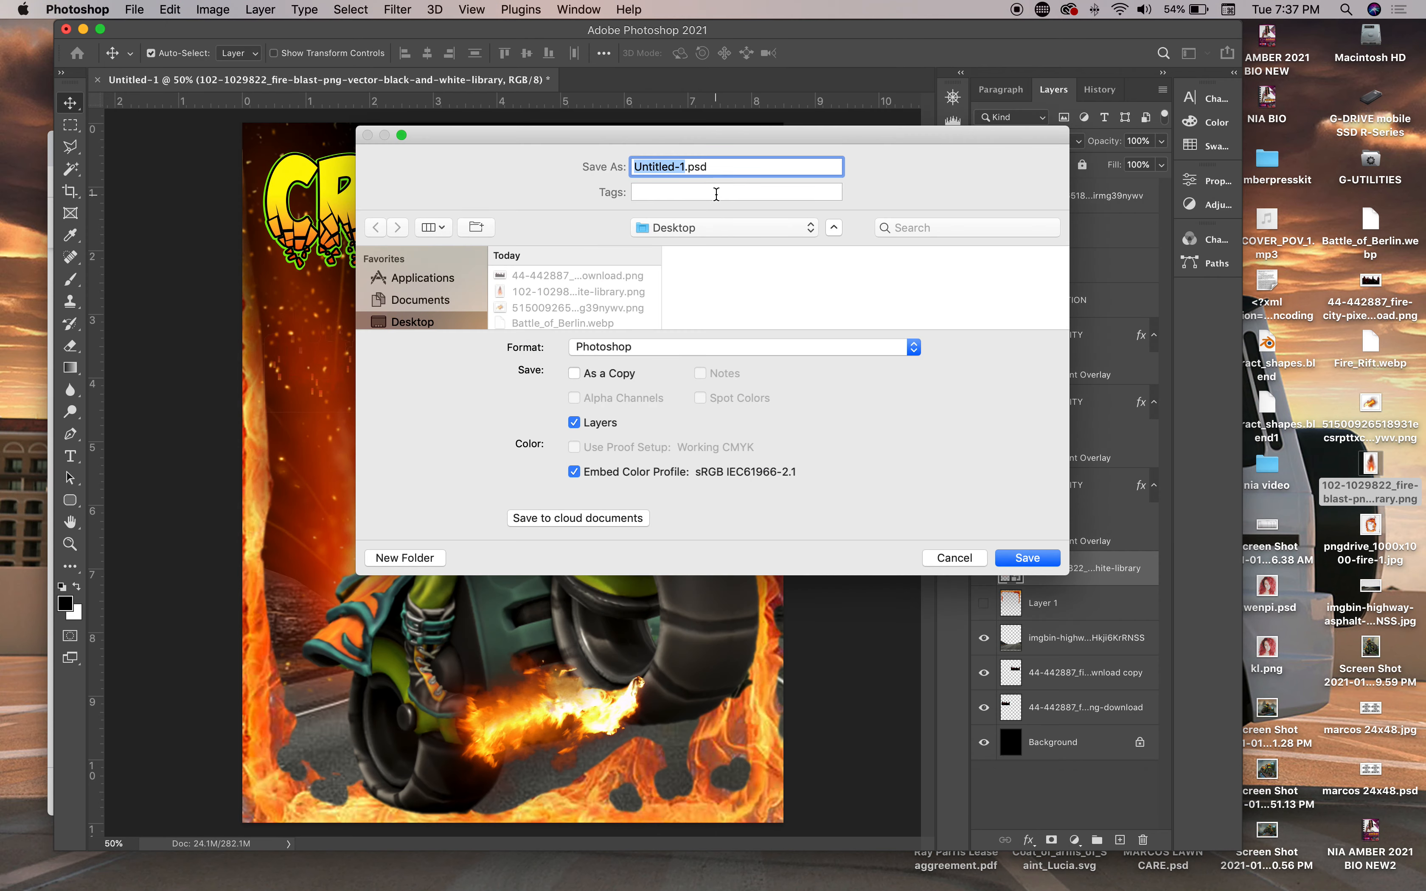
text(CREAT)
text(IVITY PARRIS)
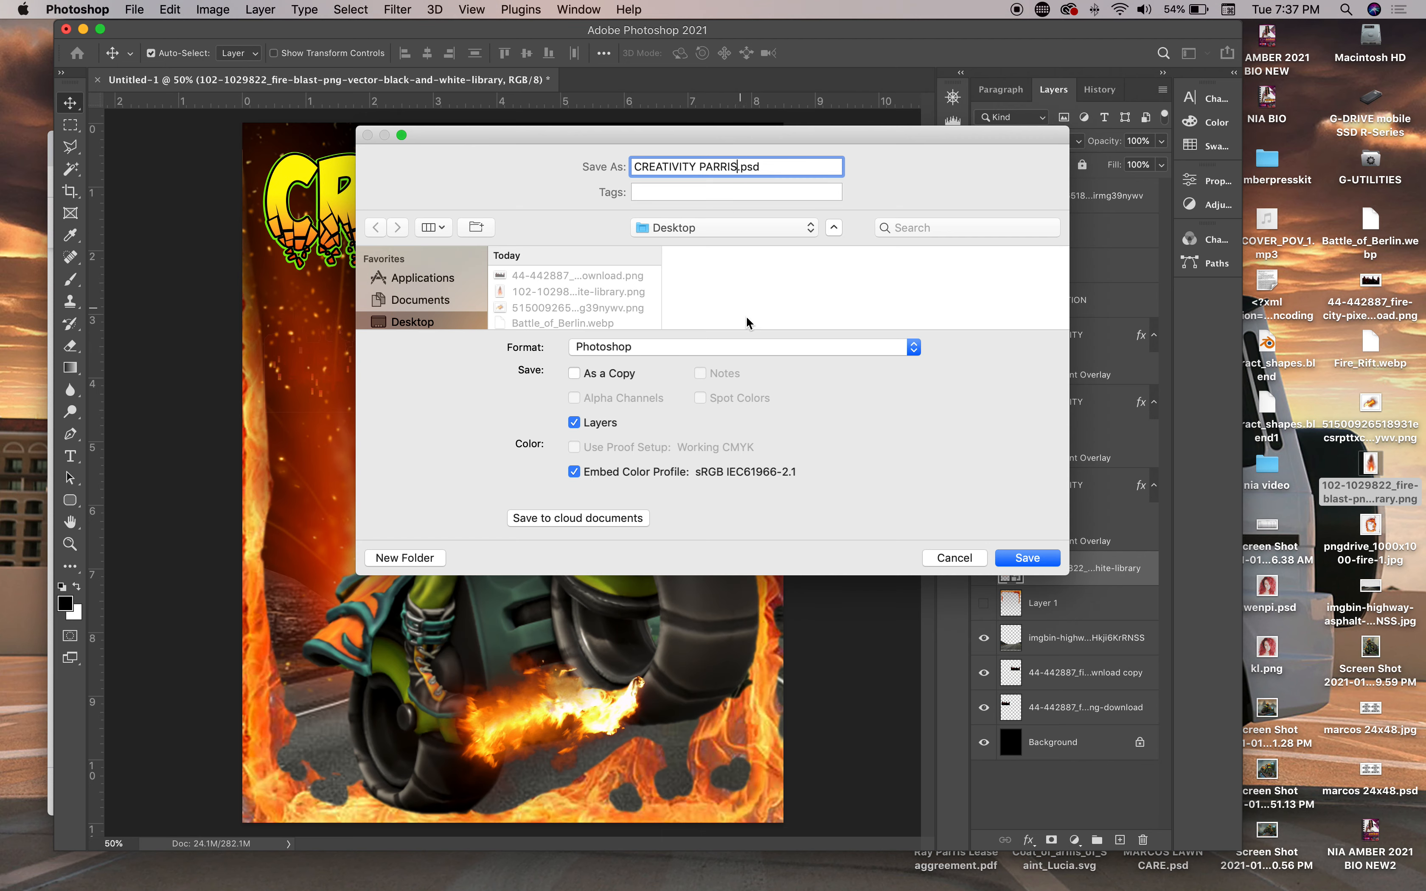
click(778, 349)
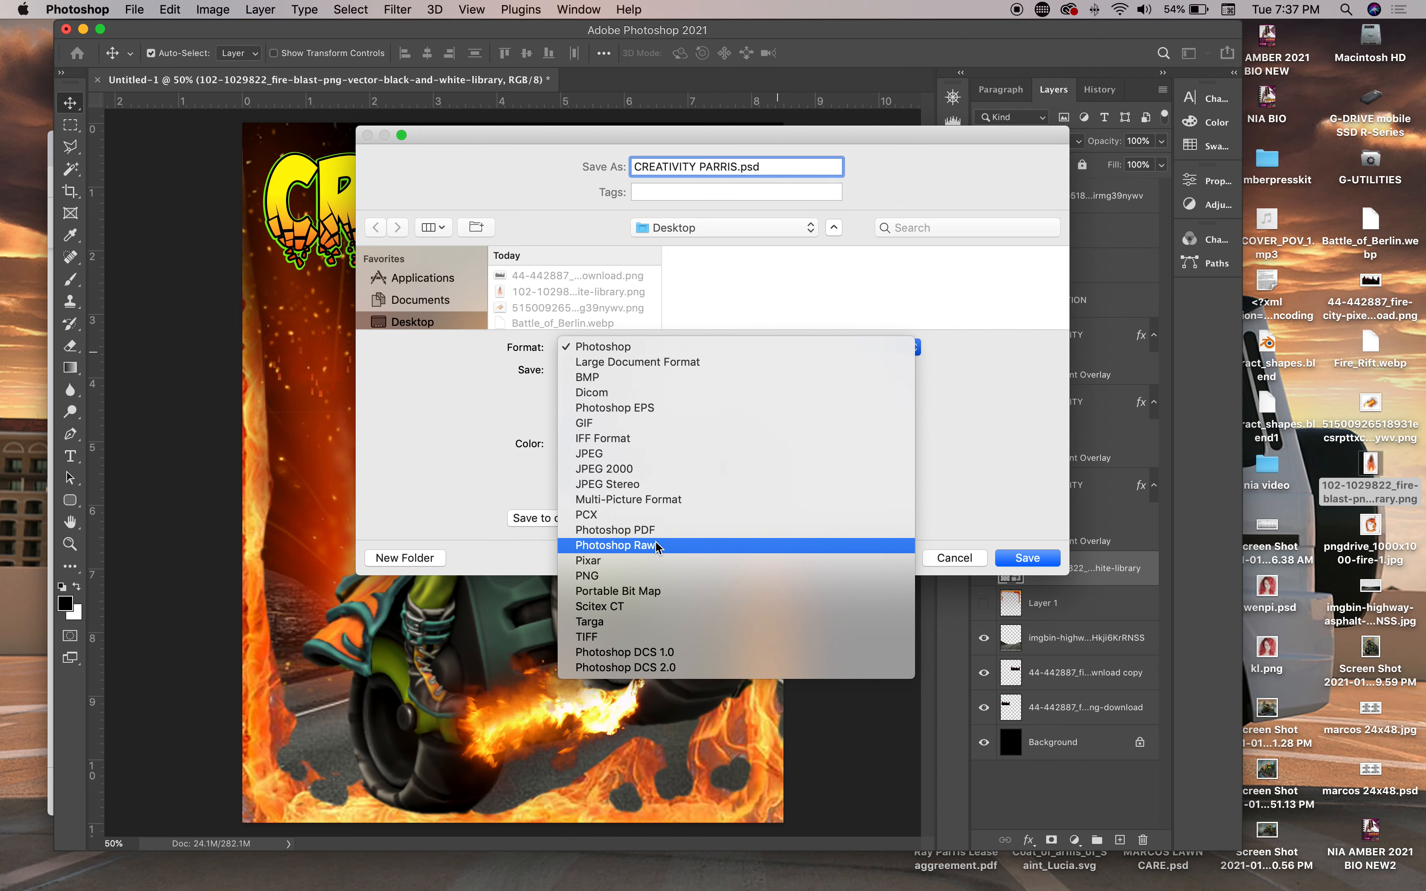
click(627, 353)
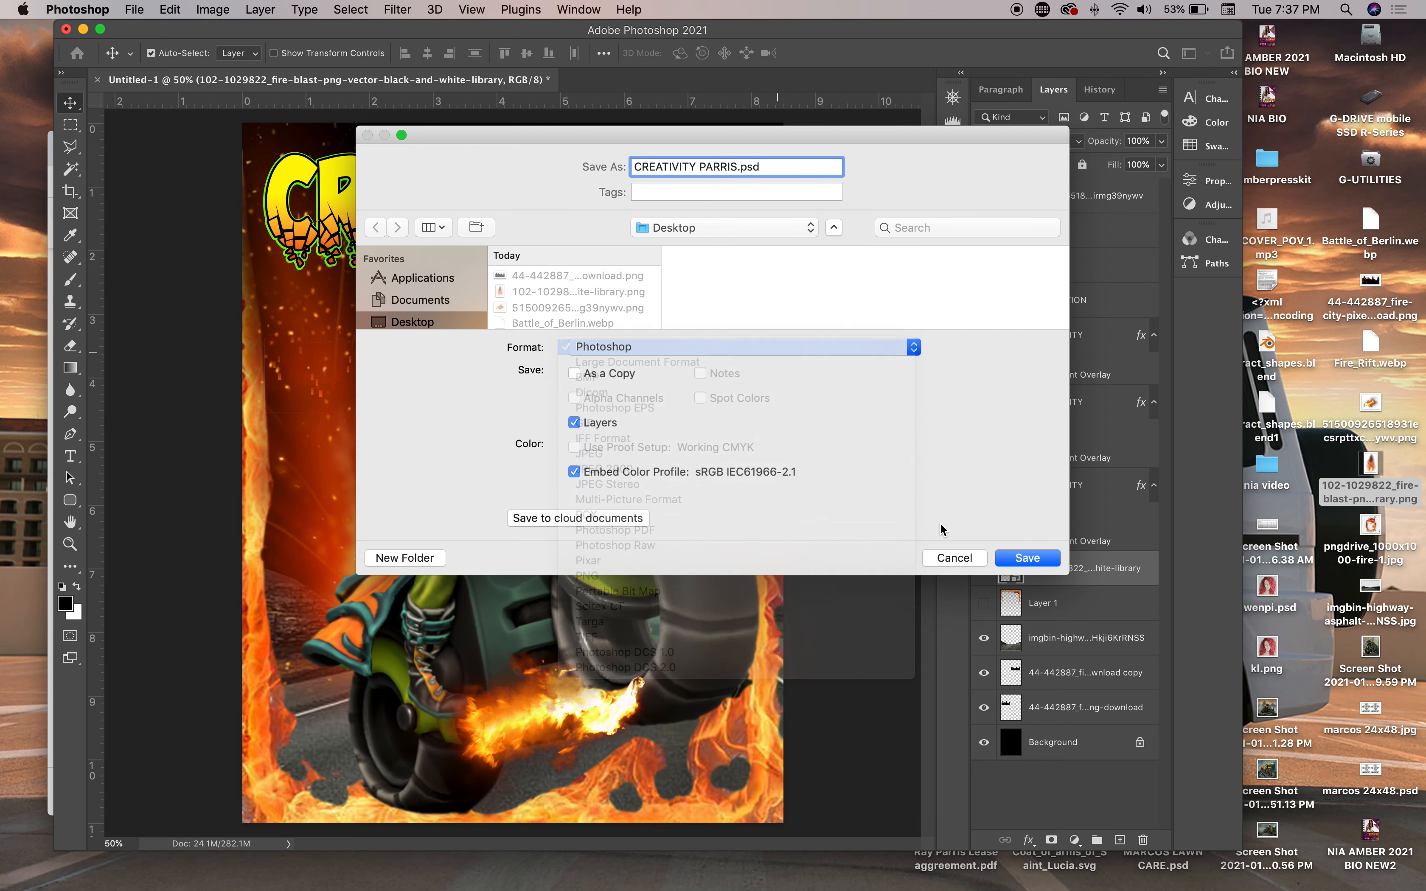
click(1017, 558)
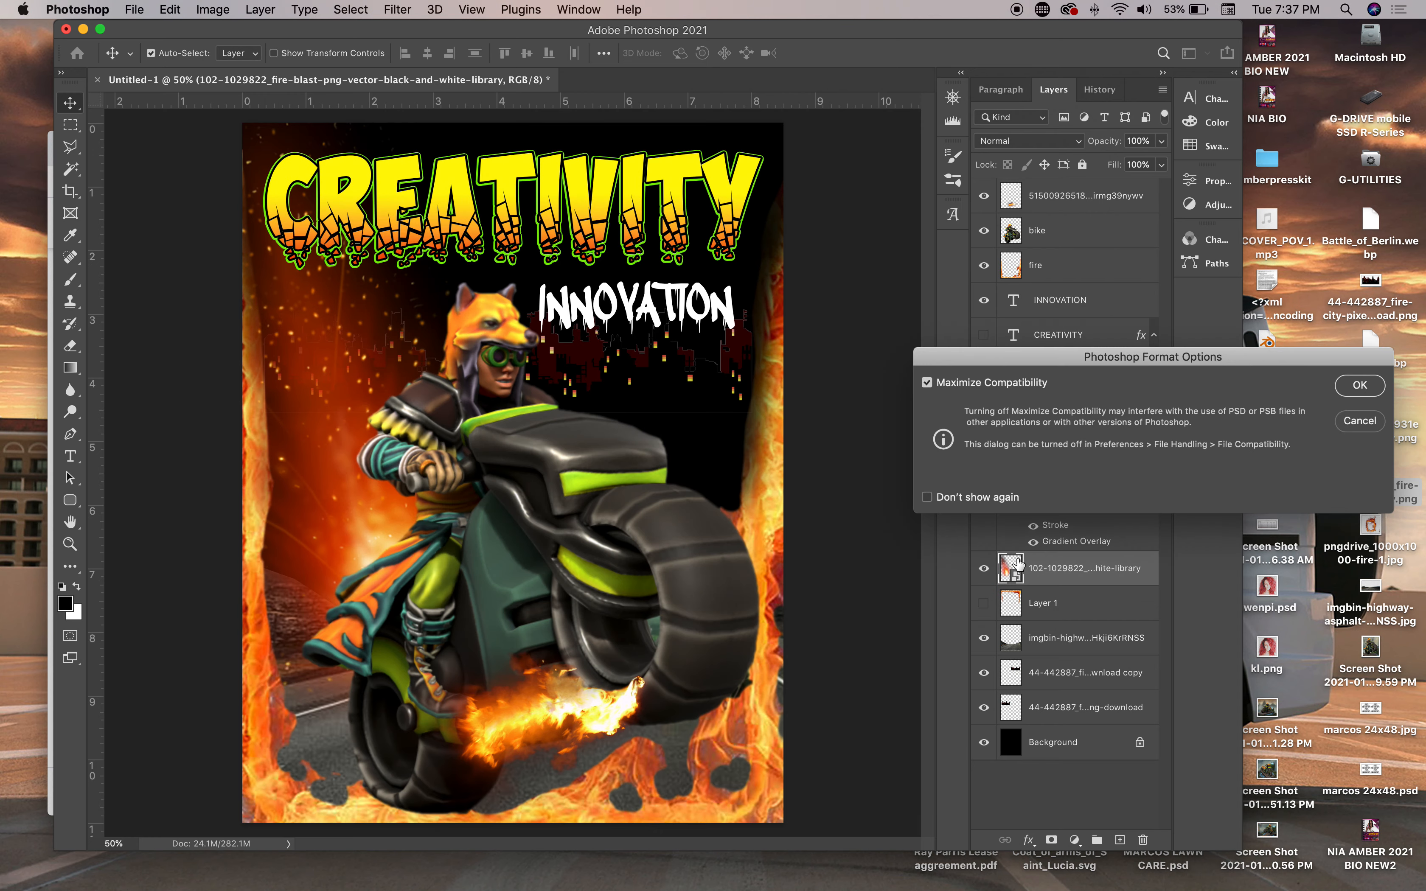
click(1359, 385)
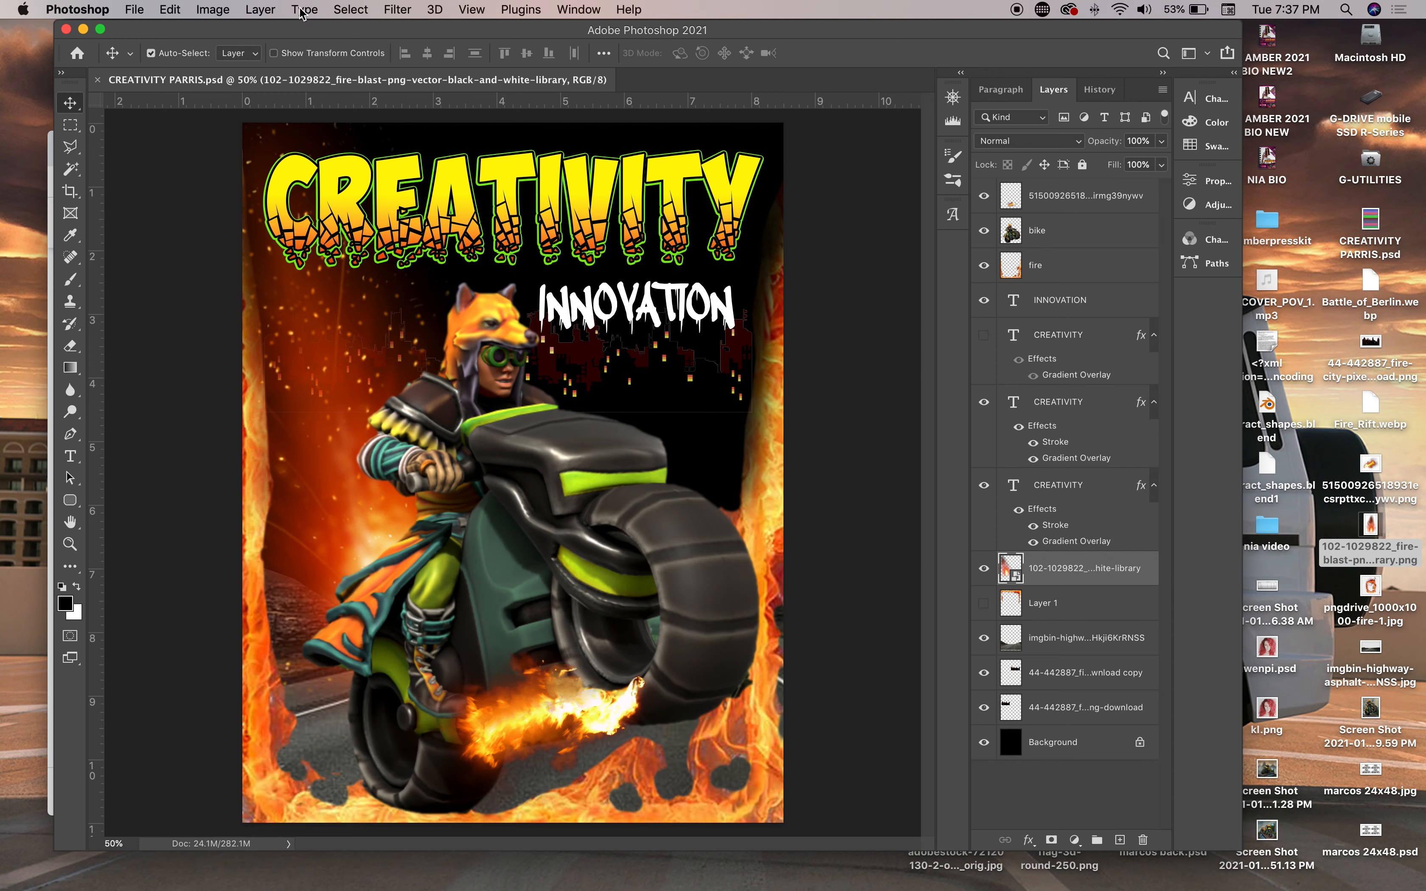
Save a JPEG version of the poster to the desktop under the same file name, at Maximum quality 12 in Progressive format
click(135, 9)
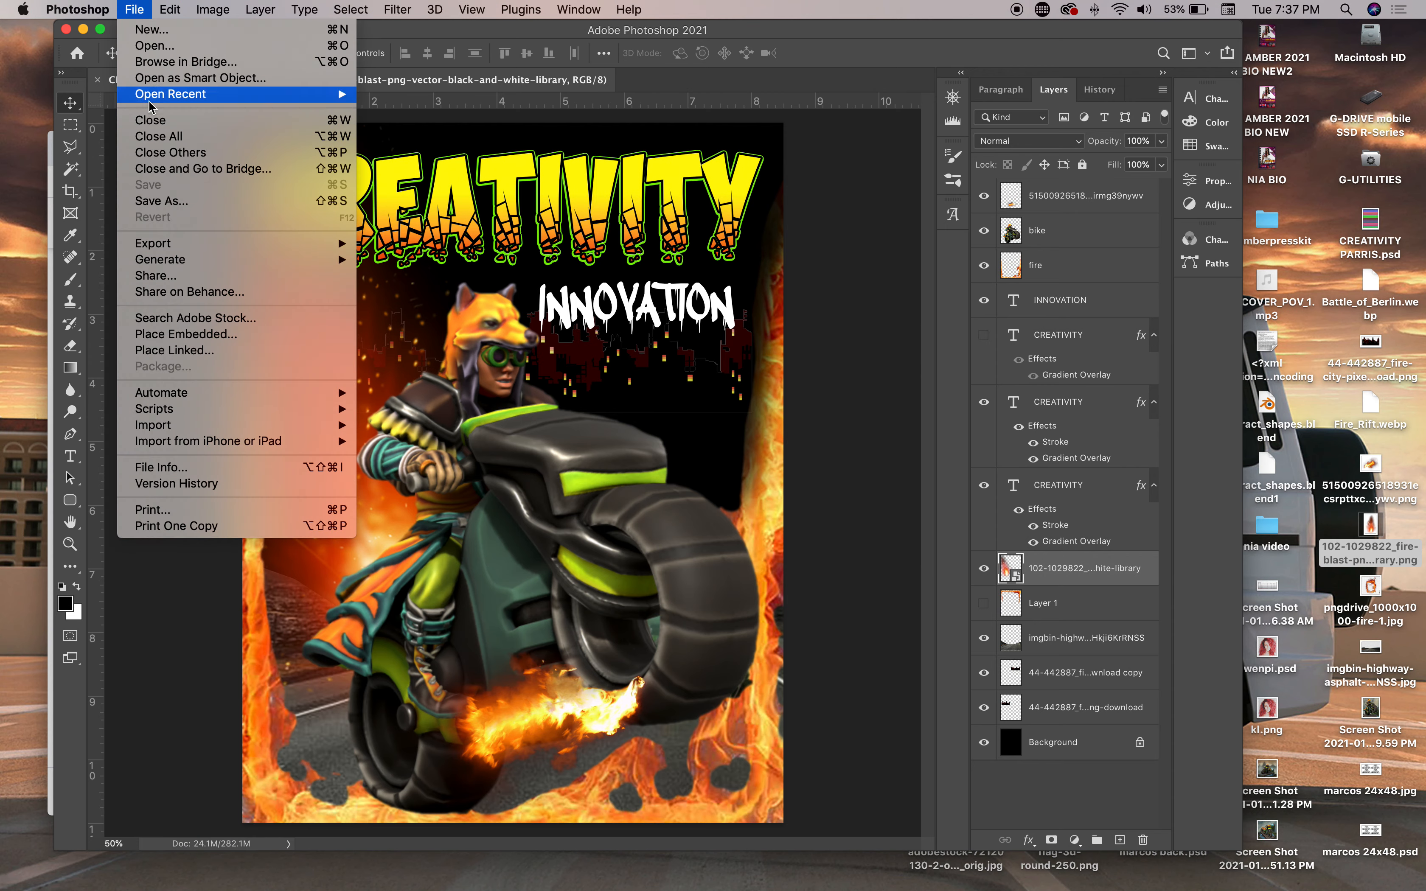
click(171, 201)
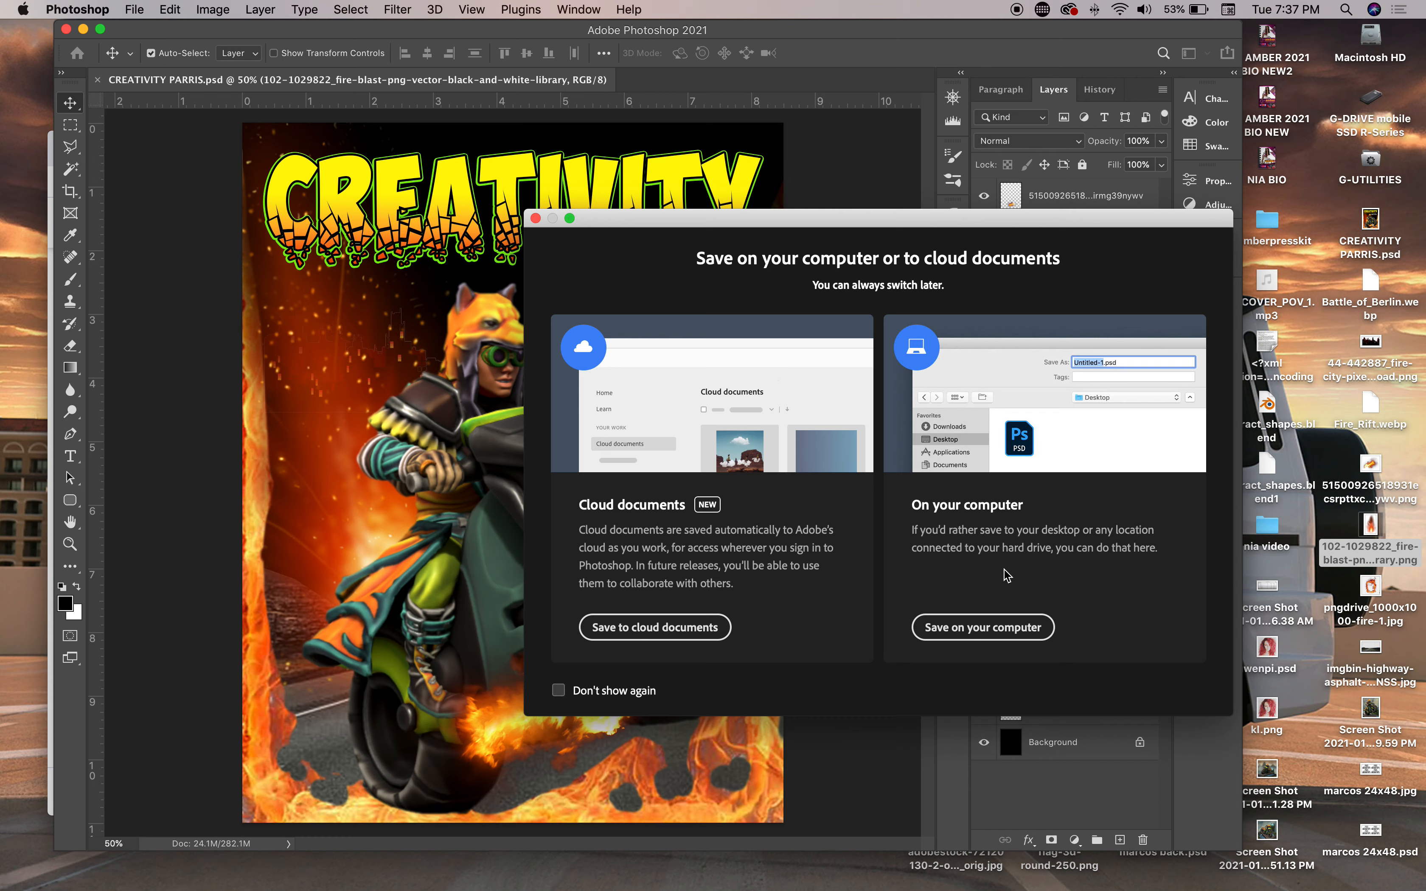
click(1017, 628)
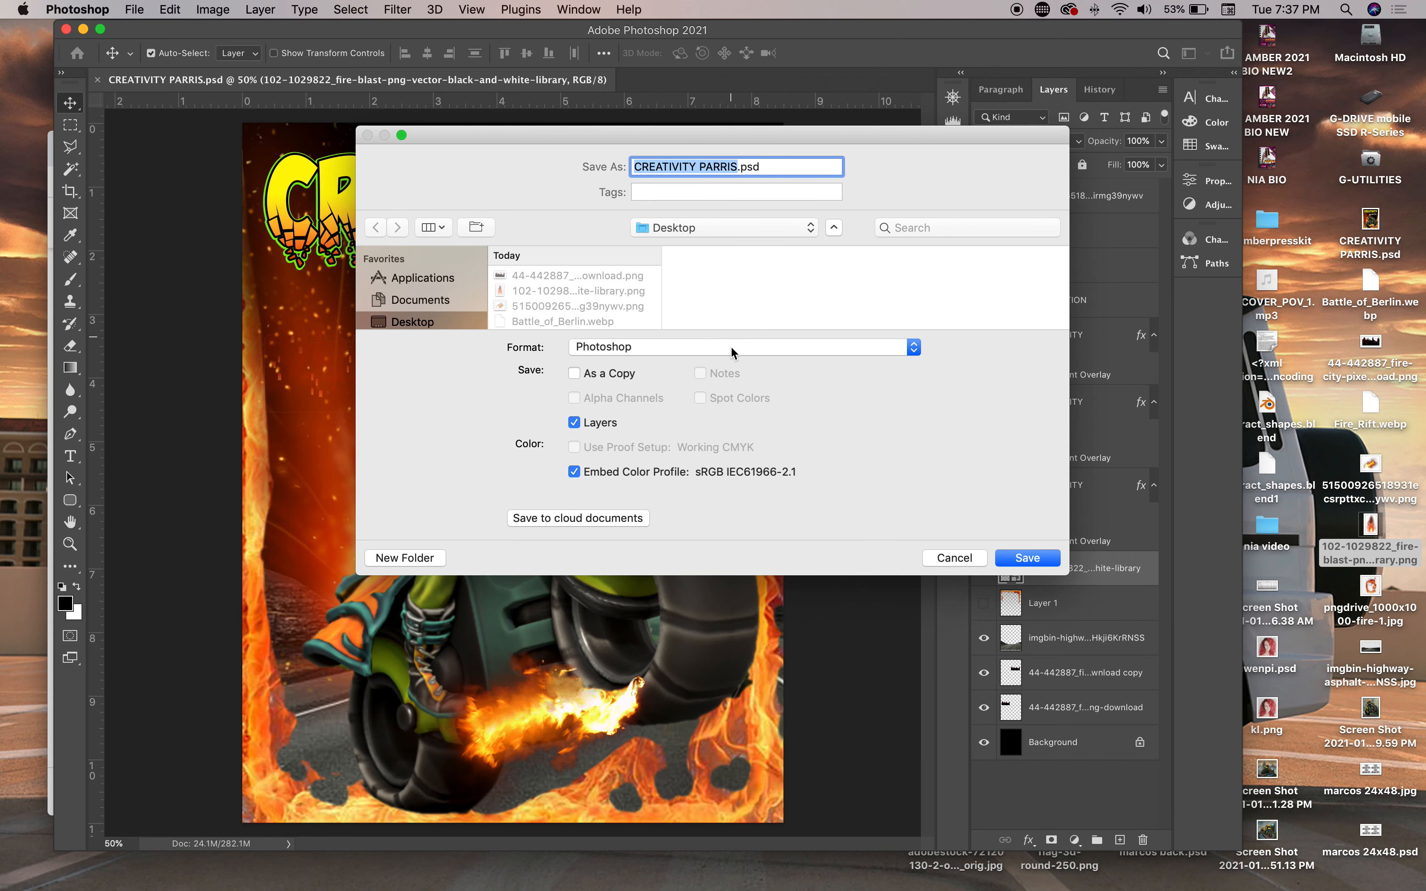
click(731, 352)
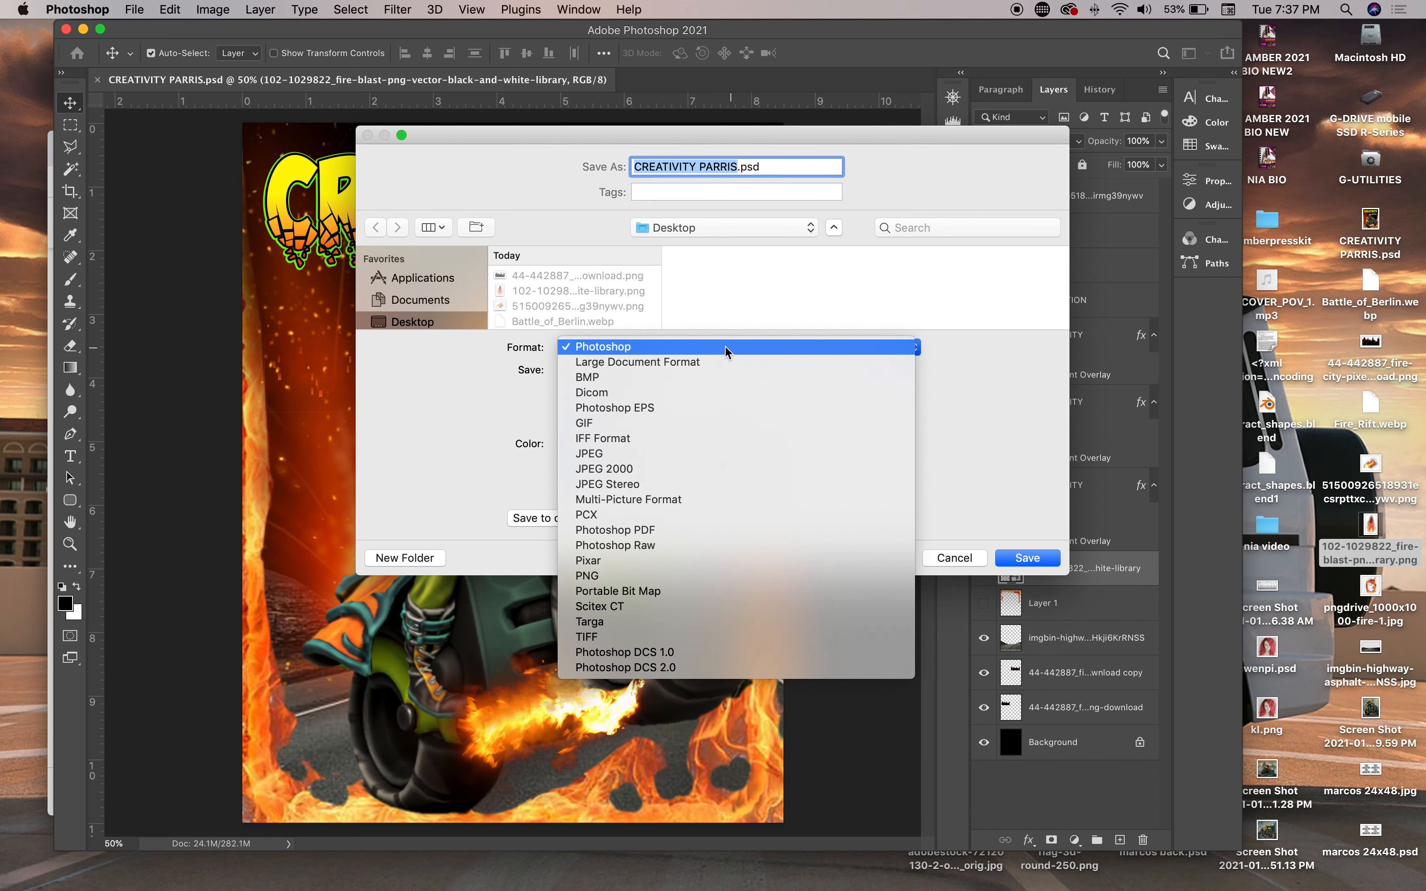
click(607, 458)
click(1028, 558)
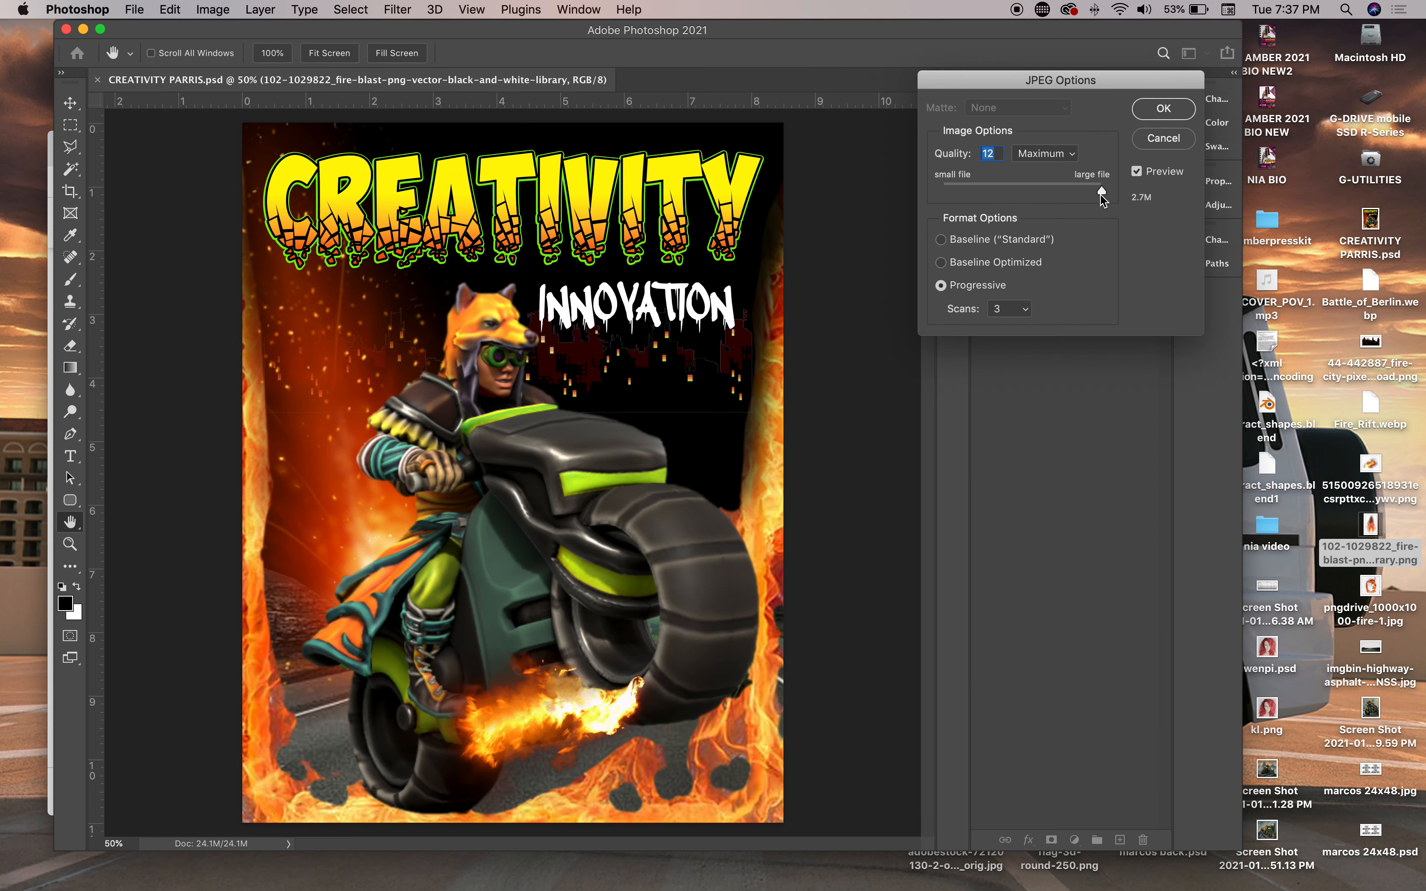
click(1157, 112)
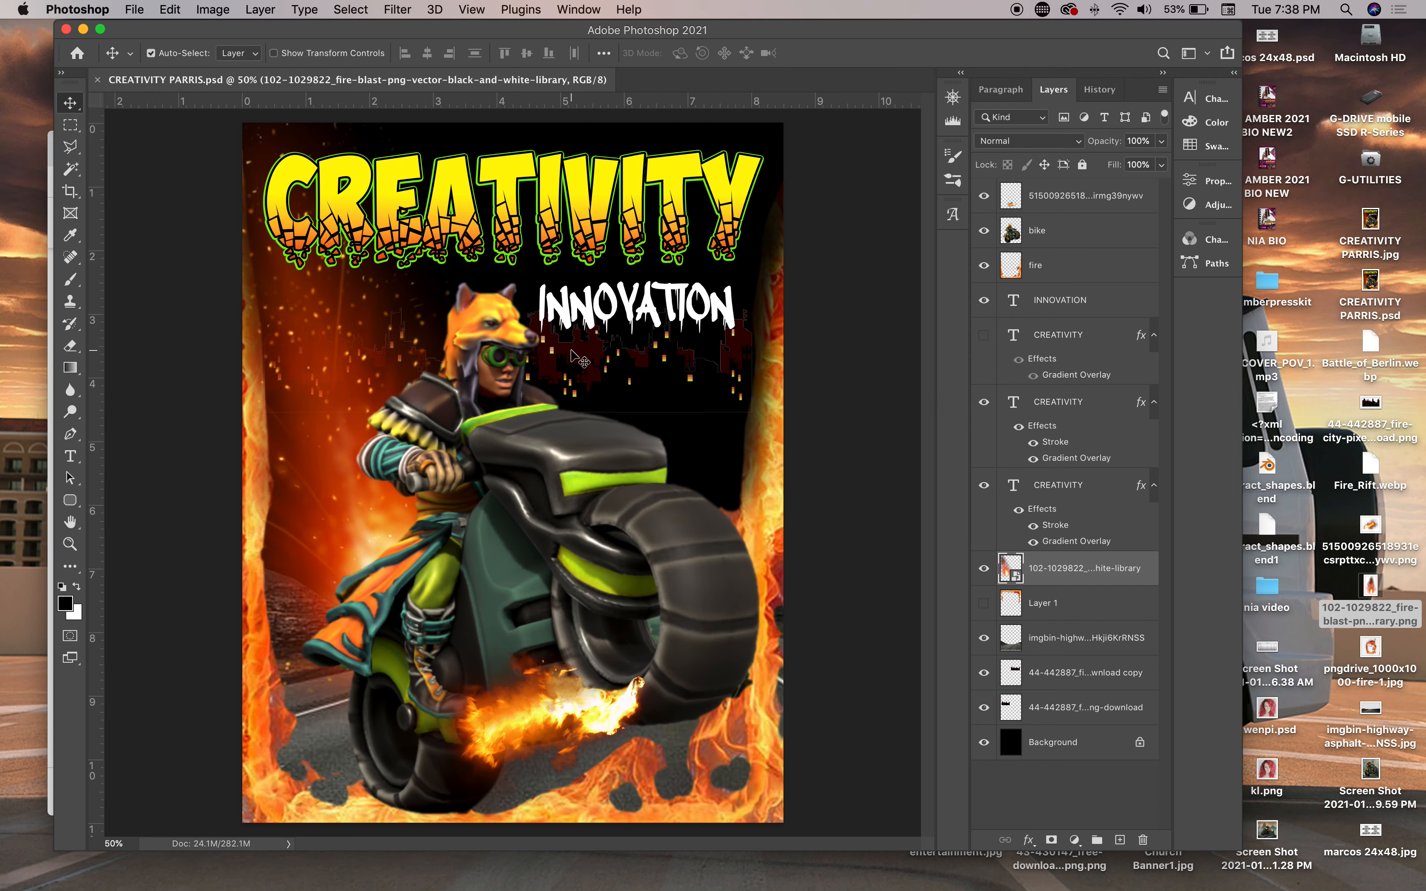
Move the Photoshop window down to uncover the Chrome browser window behind it
drag(255, 39, 287, 282)
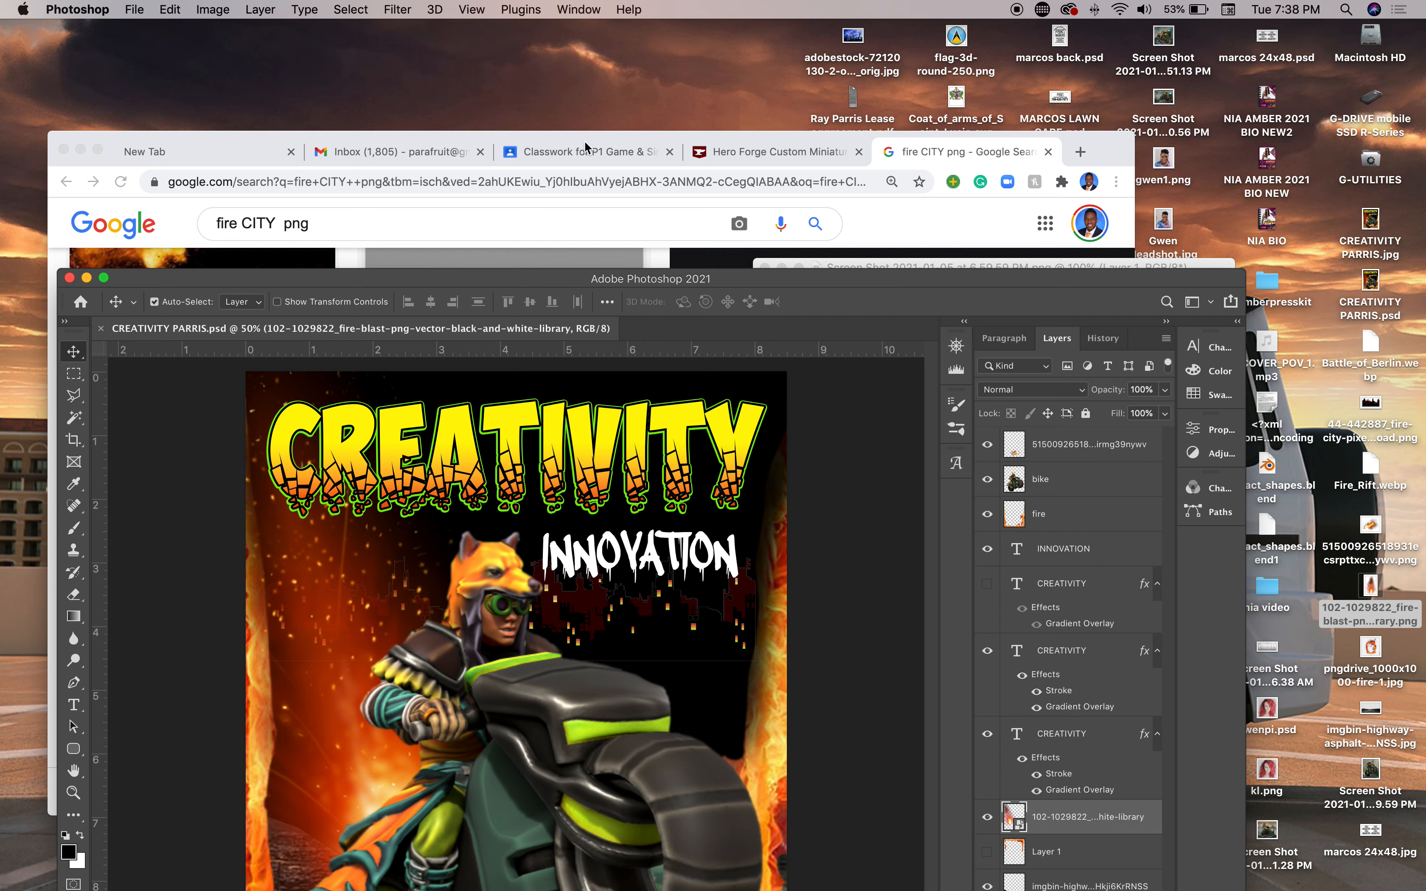